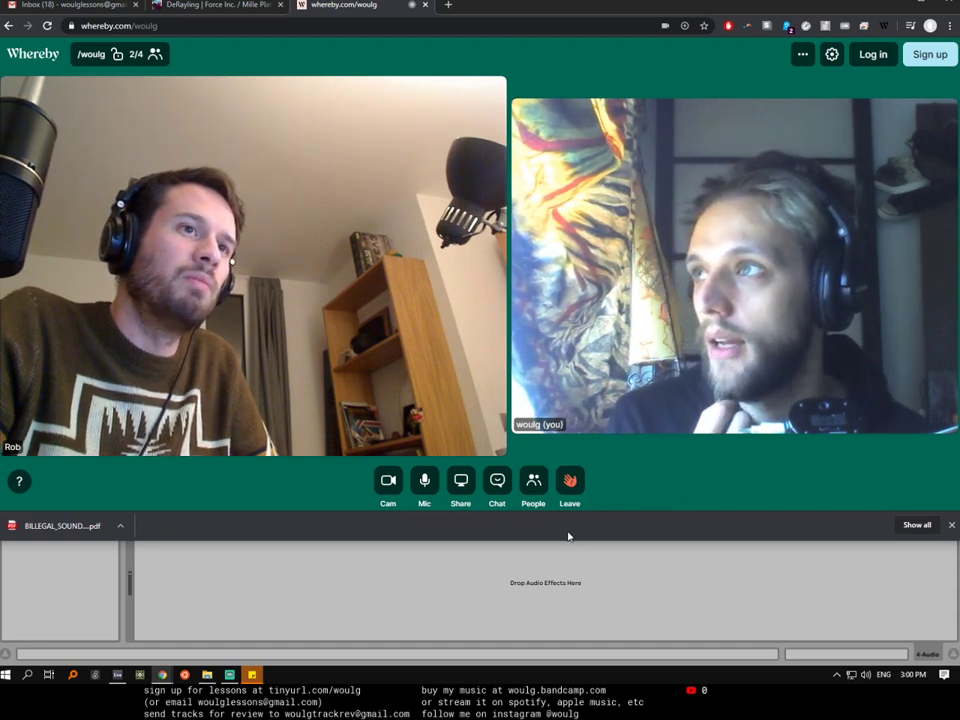
Step: Display the other participant's shared screen in fullscreen
{"action": "right_click", "coordinate": [465, 410]}
{"action": "left_click", "coordinate": [682, 462]}
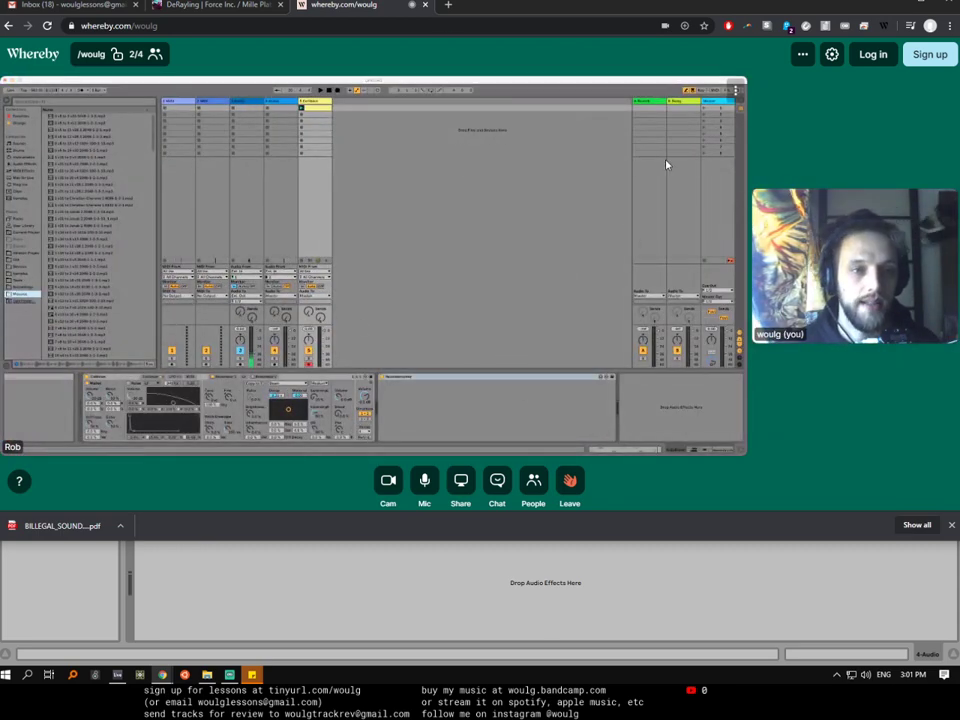
{"action": "left_click", "coordinate": [736, 89]}
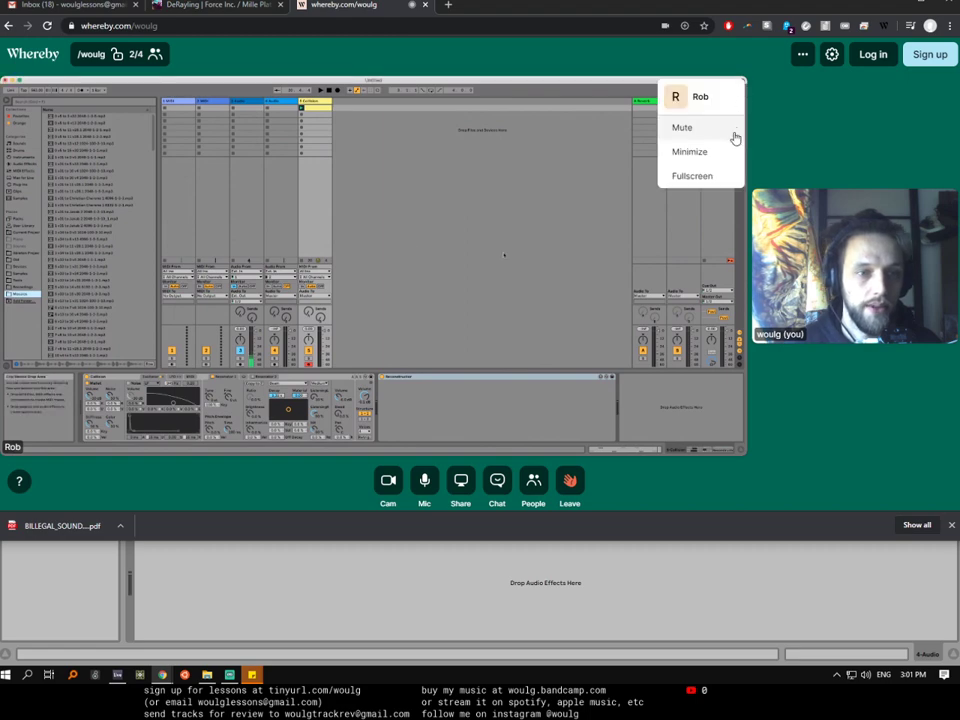
{"action": "left_click", "coordinate": [703, 178]}
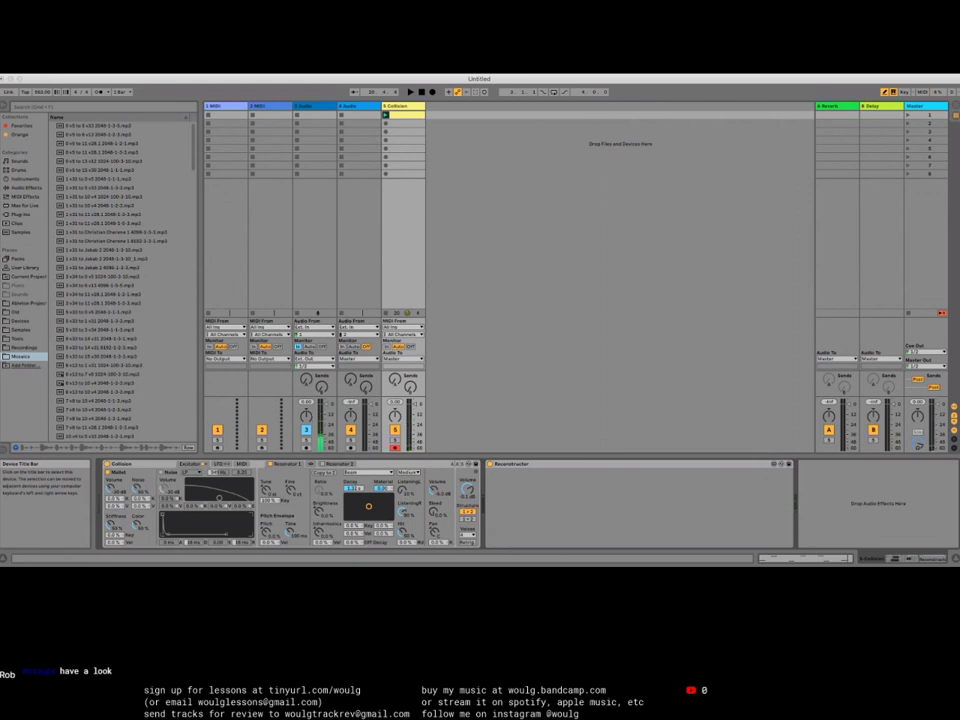
Step: Switch the shared desktop to Ableton Live and show the Arrangement view
{"action": "left_click", "coordinate": [607, 466]}
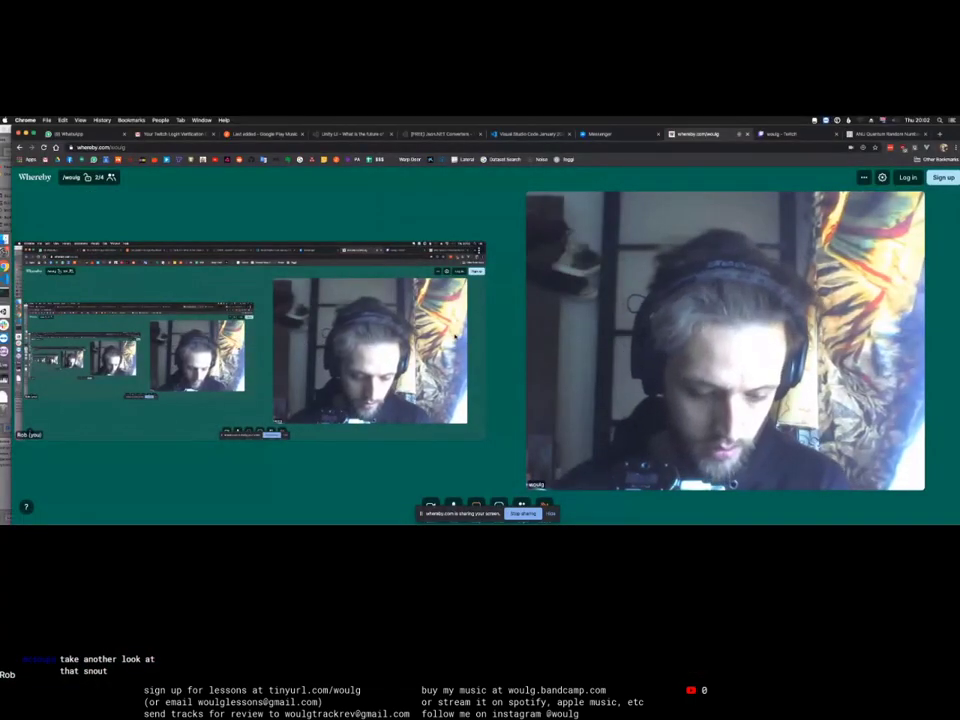
{"action": "key", "text": "super+Tab"}
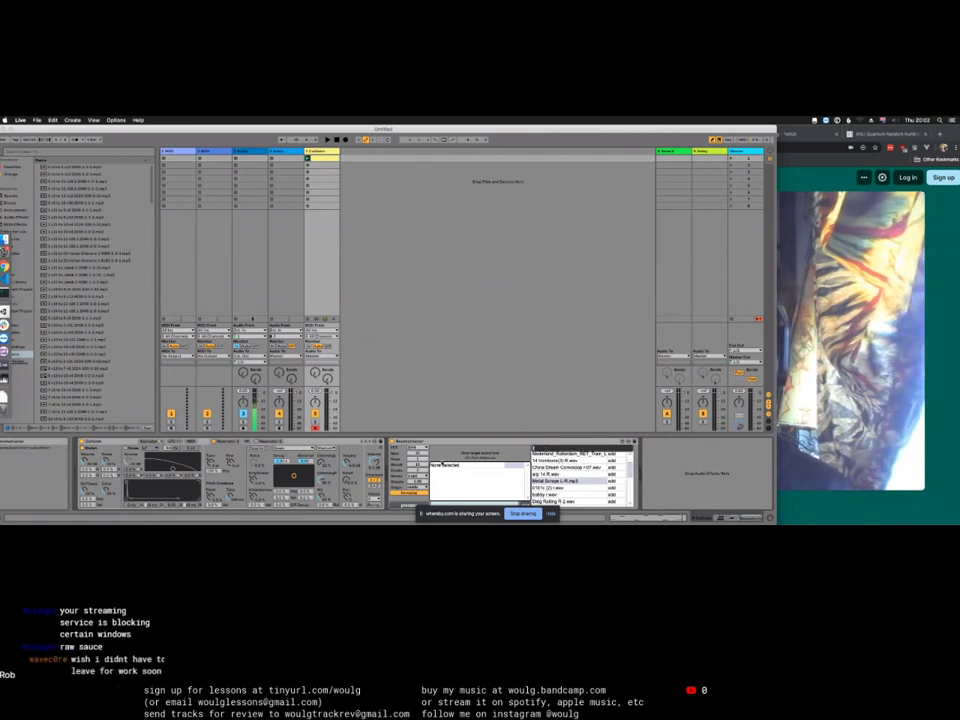
{"action": "key", "text": "Tab"}
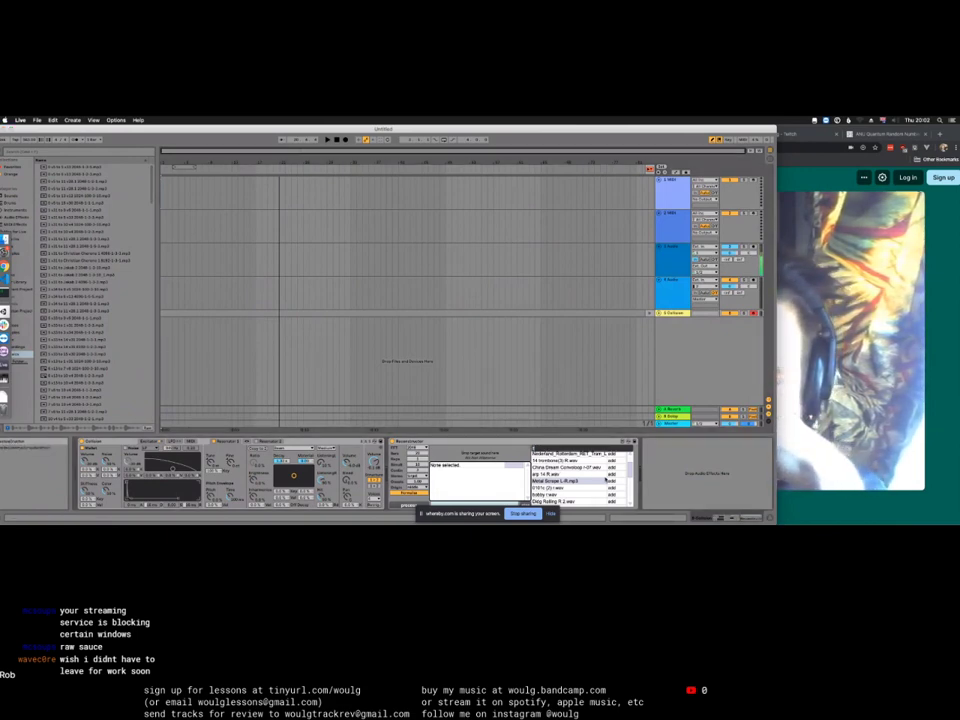
Step: Search the Reconstructor's sound list for "sand" and preview Jump from the sand ground 2.aif, Sandy Footsteps (foley) and Footsteps_In_Dirt 02.wav
{"action": "scroll", "coordinate": [629, 469], "scroll_direction": "up", "scroll_amount": 1}
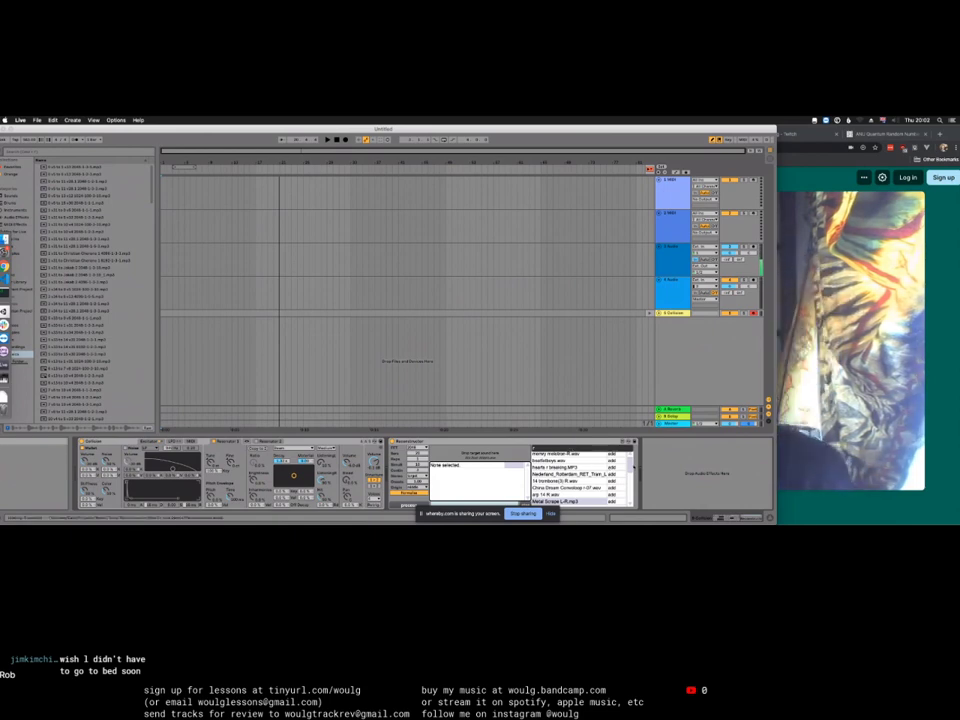
{"action": "scroll", "coordinate": [632, 469], "scroll_direction": "down", "scroll_amount": 3}
{"action": "scroll", "coordinate": [631, 462], "scroll_direction": "up", "scroll_amount": 3}
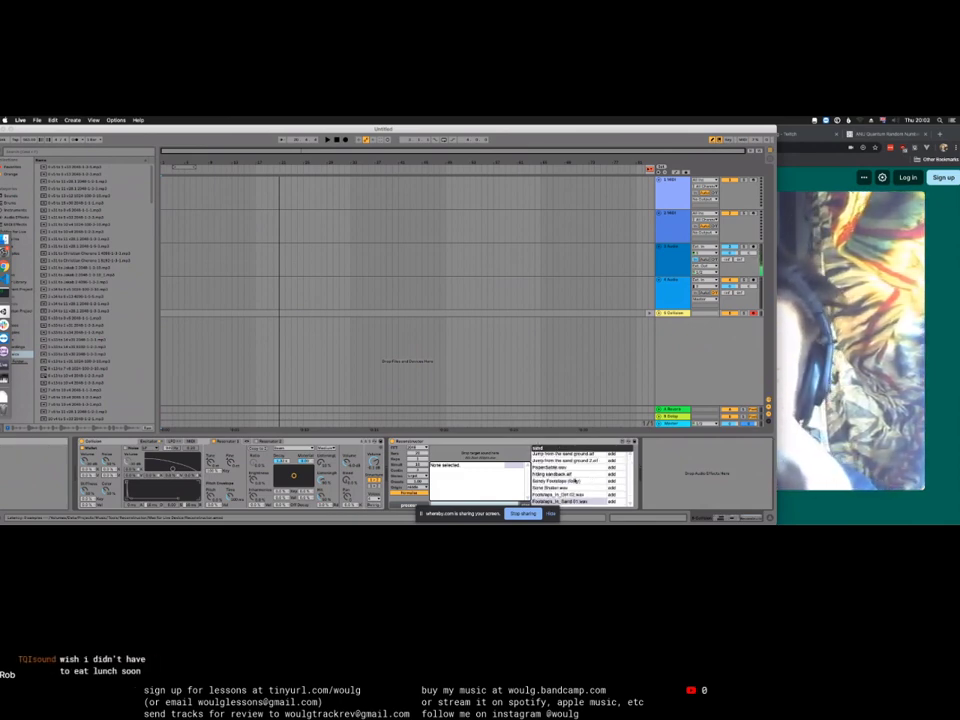
{"action": "left_click", "coordinate": [565, 460]}
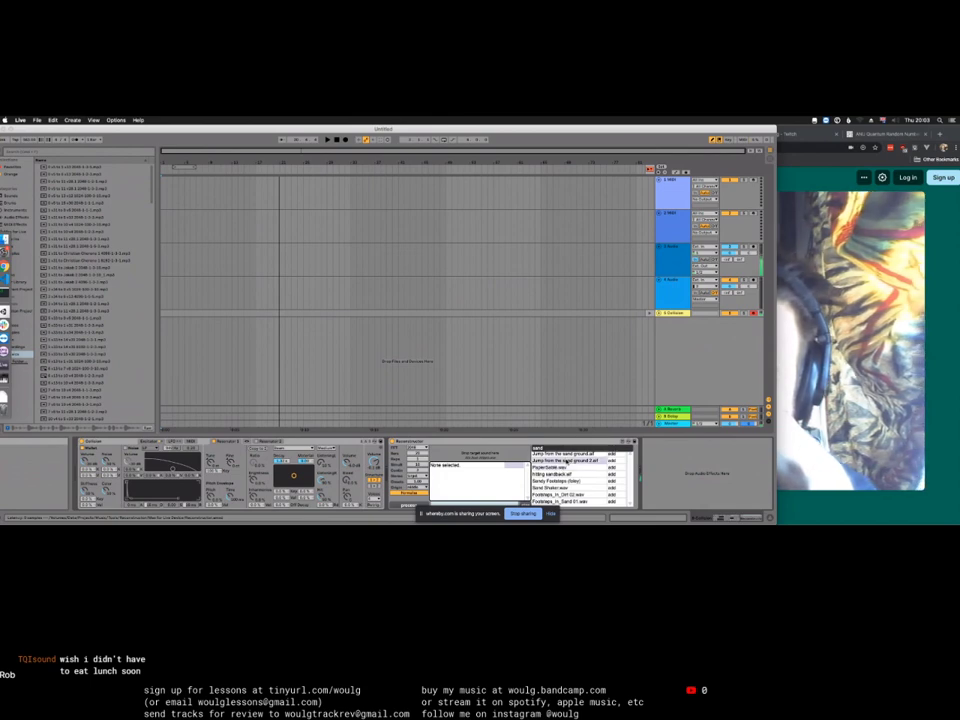
{"action": "left_click", "coordinate": [564, 482]}
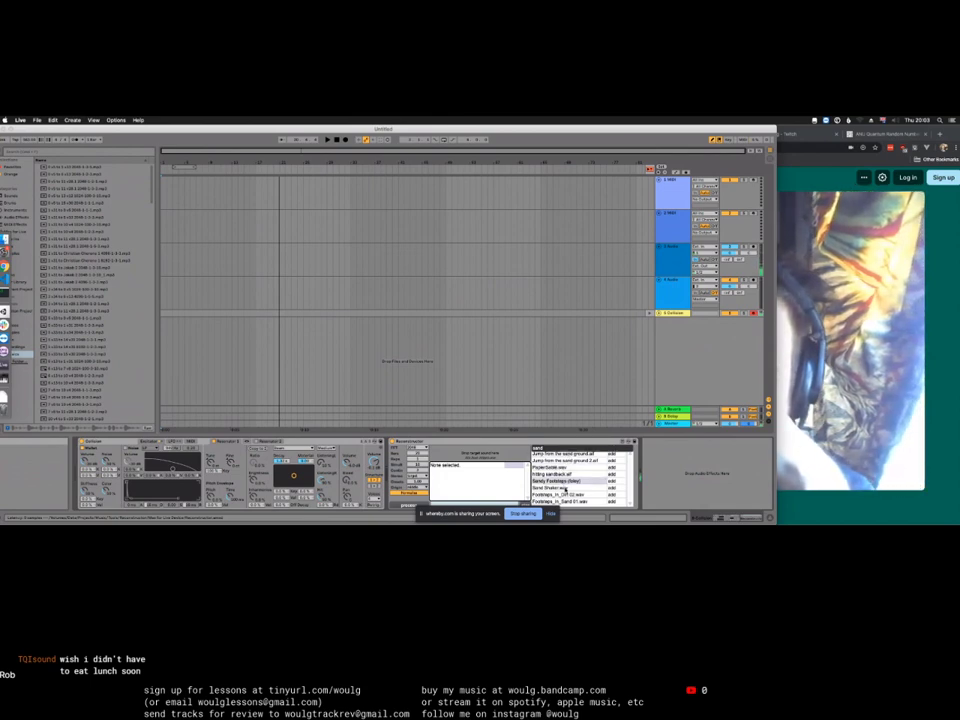
{"action": "left_click", "coordinate": [566, 495]}
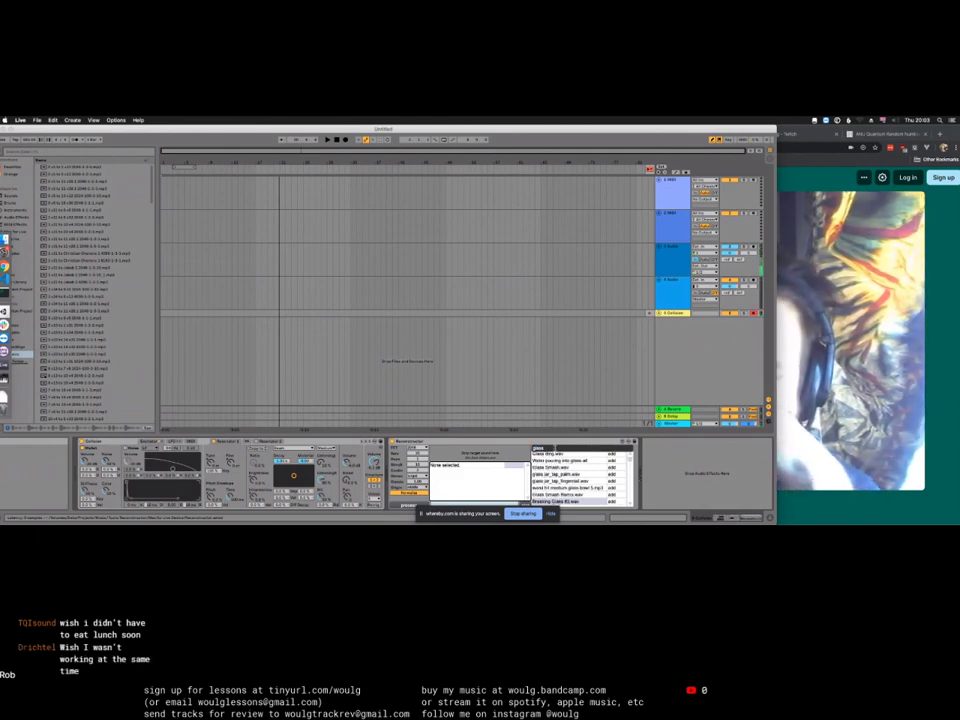
Step: Search the sound list for "glass" and preview several results, including wood hit medium glass bowl 5.mp3 and Glass Clinking.aif
{"action": "type", "text": "s"}
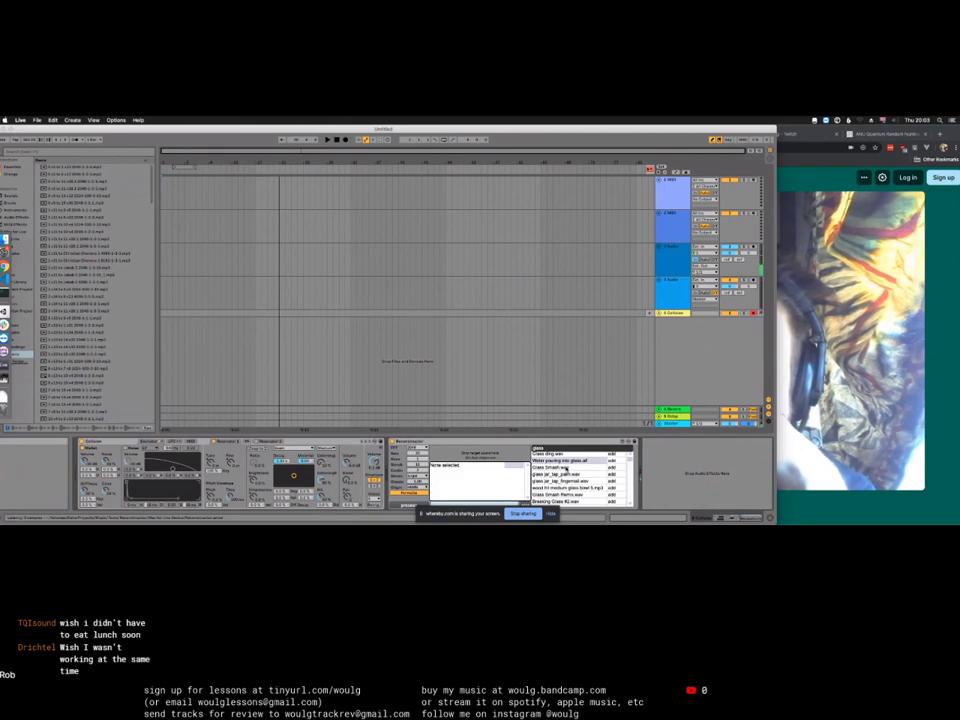
{"action": "left_click", "coordinate": [575, 488]}
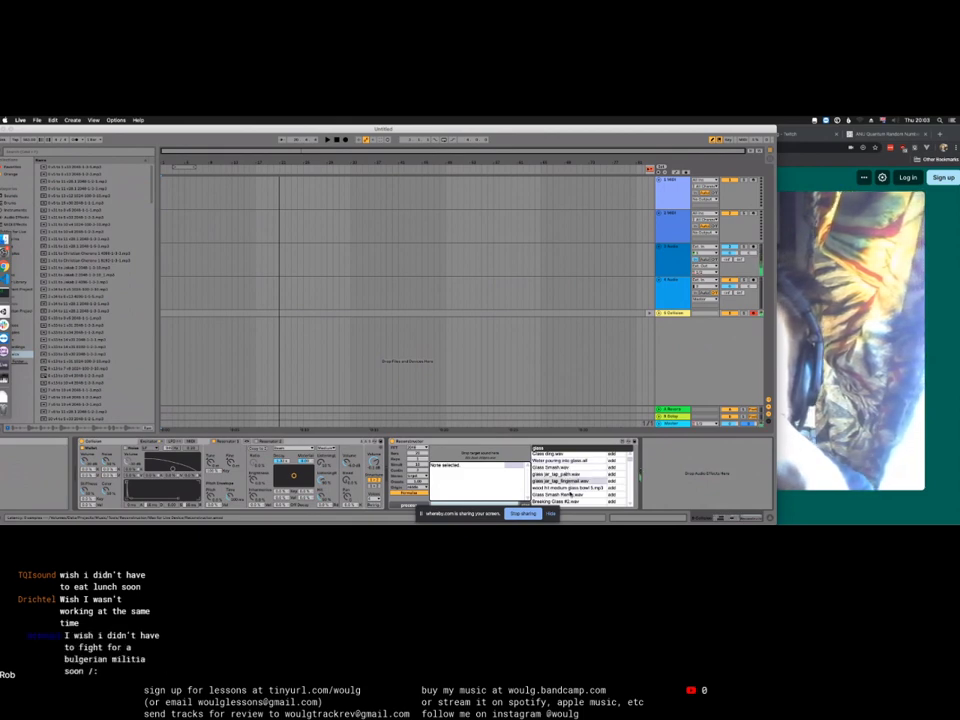
{"action": "scroll", "coordinate": [572, 495], "scroll_direction": "down", "scroll_amount": 6}
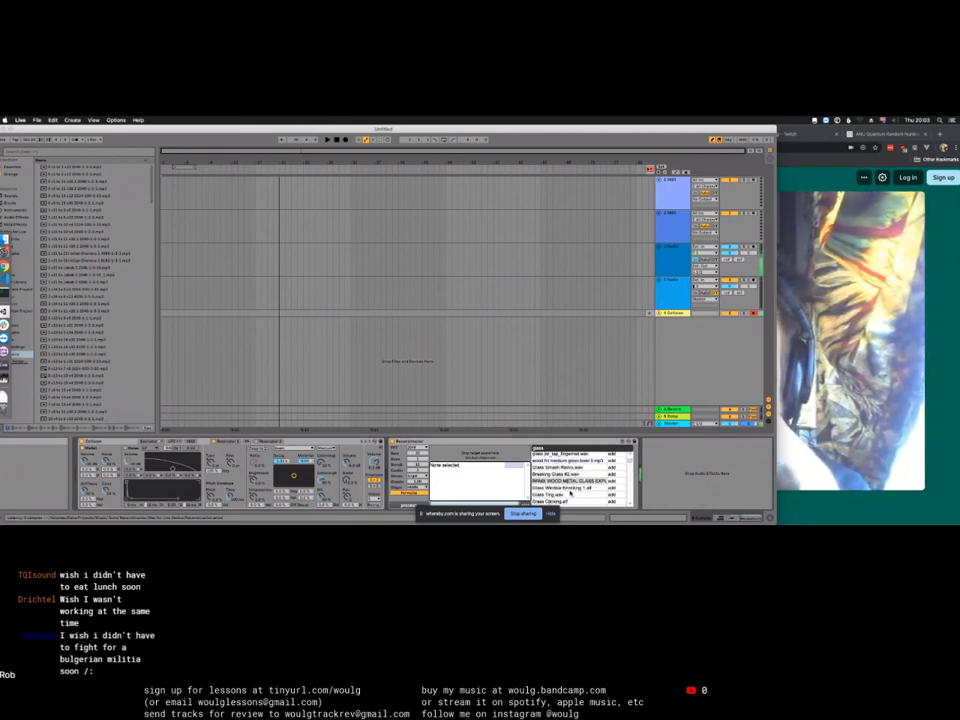
{"action": "left_click", "coordinate": [571, 501]}
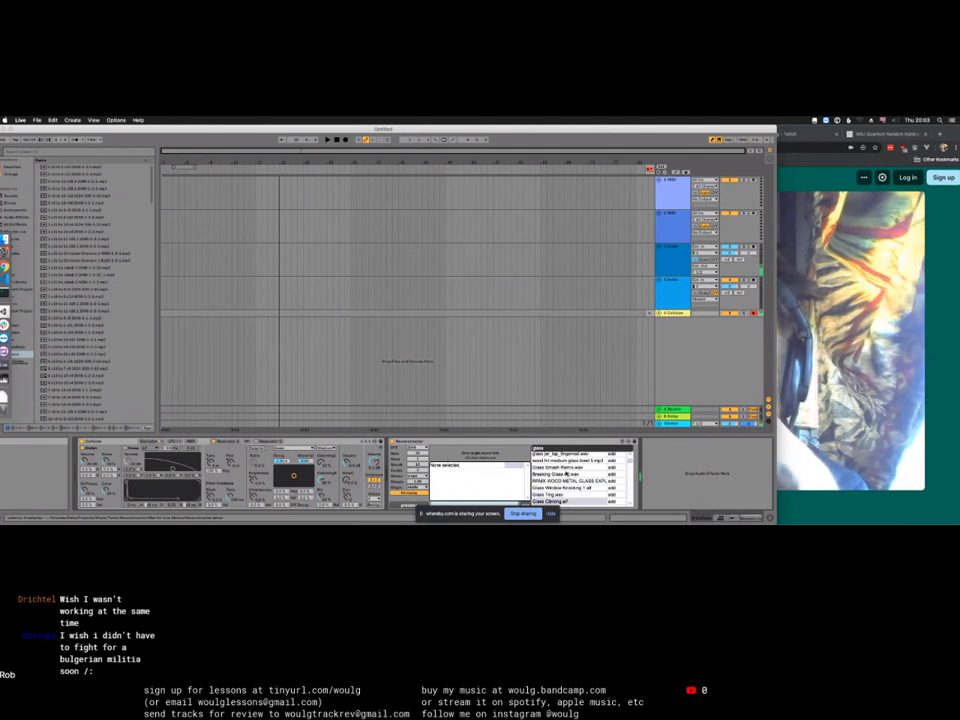
{"action": "scroll", "coordinate": [574, 474], "scroll_direction": "up", "scroll_amount": 4}
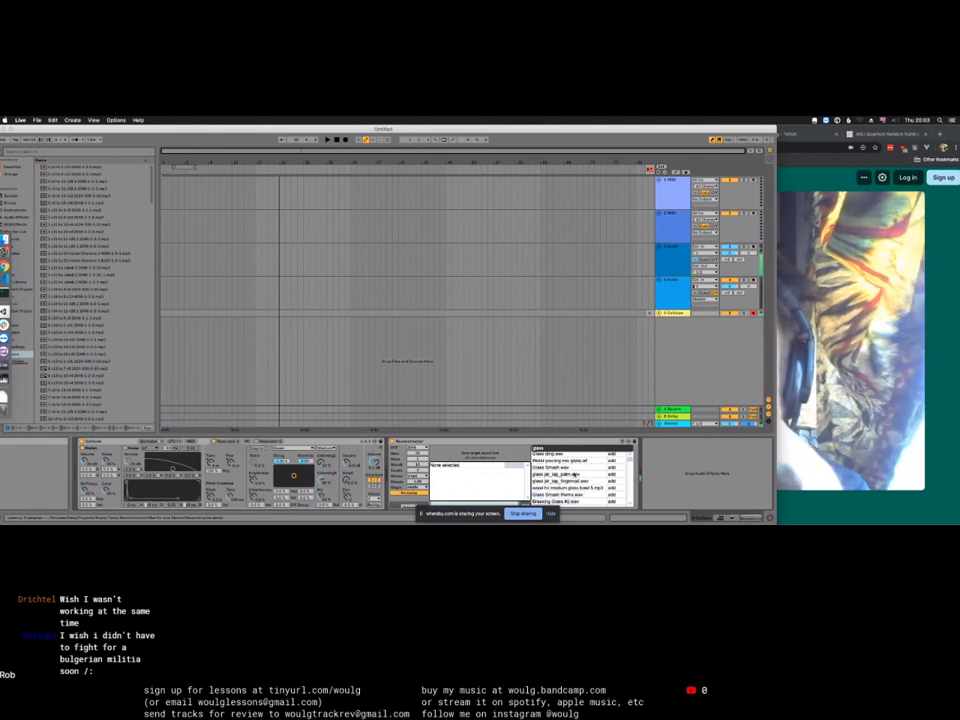
Step: Add Glass ding, glass jar_tap_palm, glass jar_tap_fingernail, the wood-metal-glass sound, Glass Smash Remix and Glass Window Knocking 1 to the Reconstructor's selection
{"action": "left_click", "coordinate": [613, 454]}
{"action": "left_click", "coordinate": [613, 474]}
{"action": "left_click", "coordinate": [613, 481]}
{"action": "scroll", "coordinate": [613, 481], "scroll_direction": "down", "scroll_amount": 4}
{"action": "left_click", "coordinate": [614, 479]}
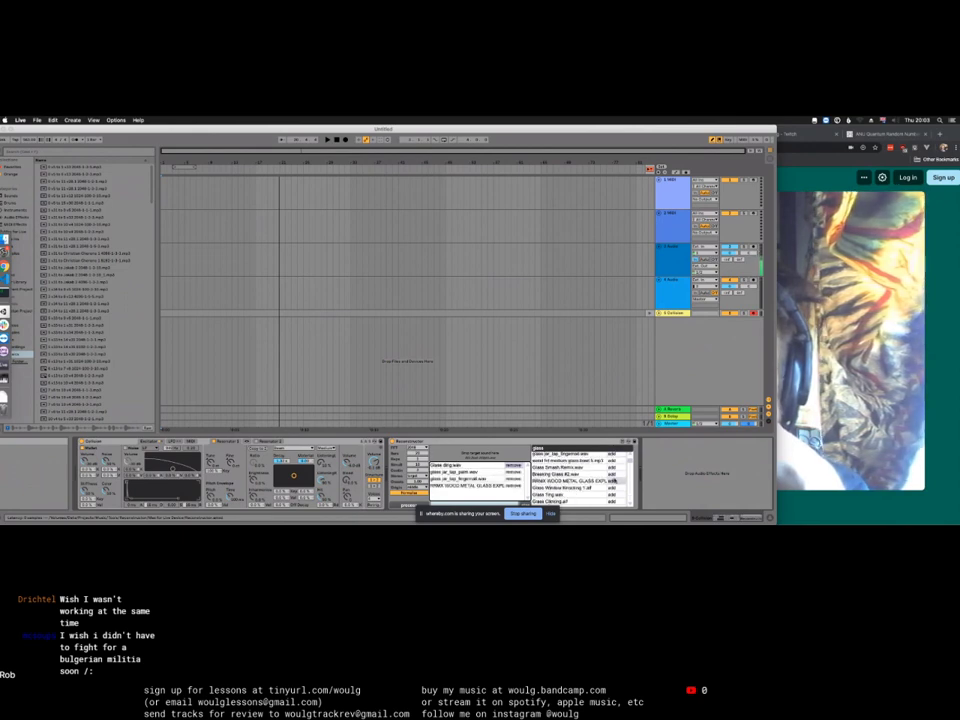
{"action": "left_click", "coordinate": [612, 467]}
{"action": "left_click", "coordinate": [612, 488]}
Step: Add Glass Clinking.aif, Pad glass.wav and breaking glass.wav to the Reconstructor's selected sounds
{"action": "scroll", "coordinate": [605, 485], "scroll_direction": "down", "scroll_amount": 2}
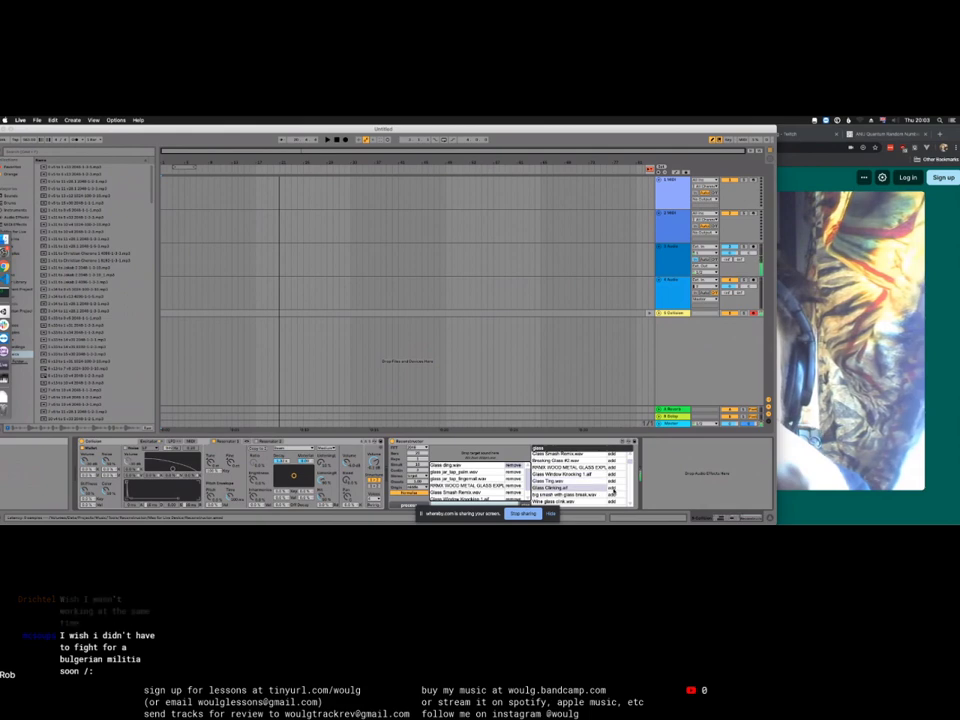
{"action": "scroll", "coordinate": [598, 490], "scroll_direction": "down", "scroll_amount": 5}
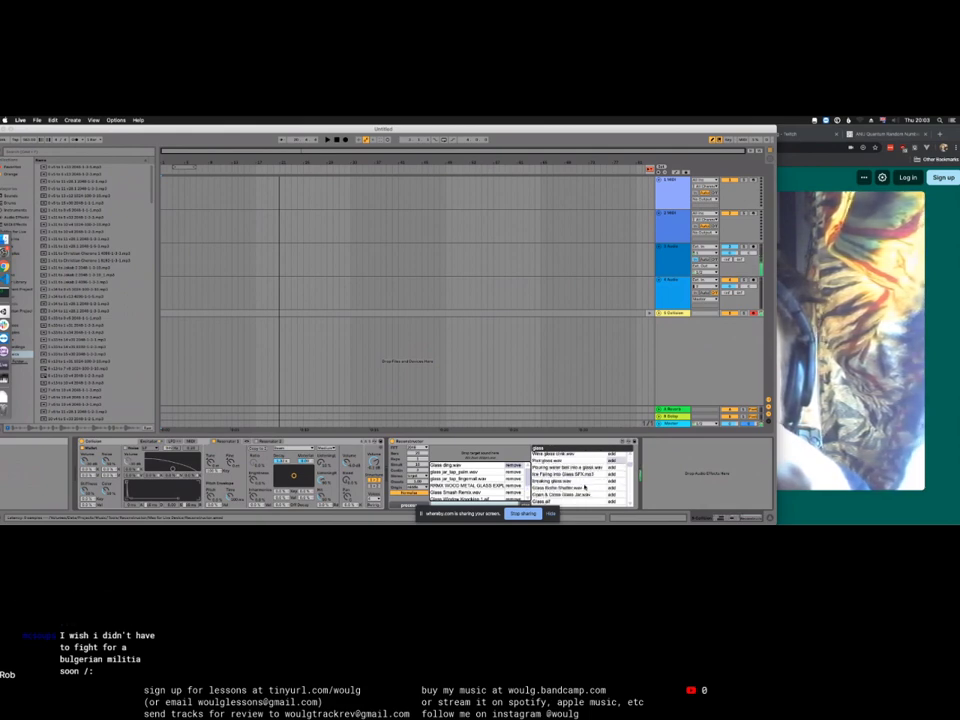
{"action": "scroll", "coordinate": [590, 489], "scroll_direction": "down", "scroll_amount": 2}
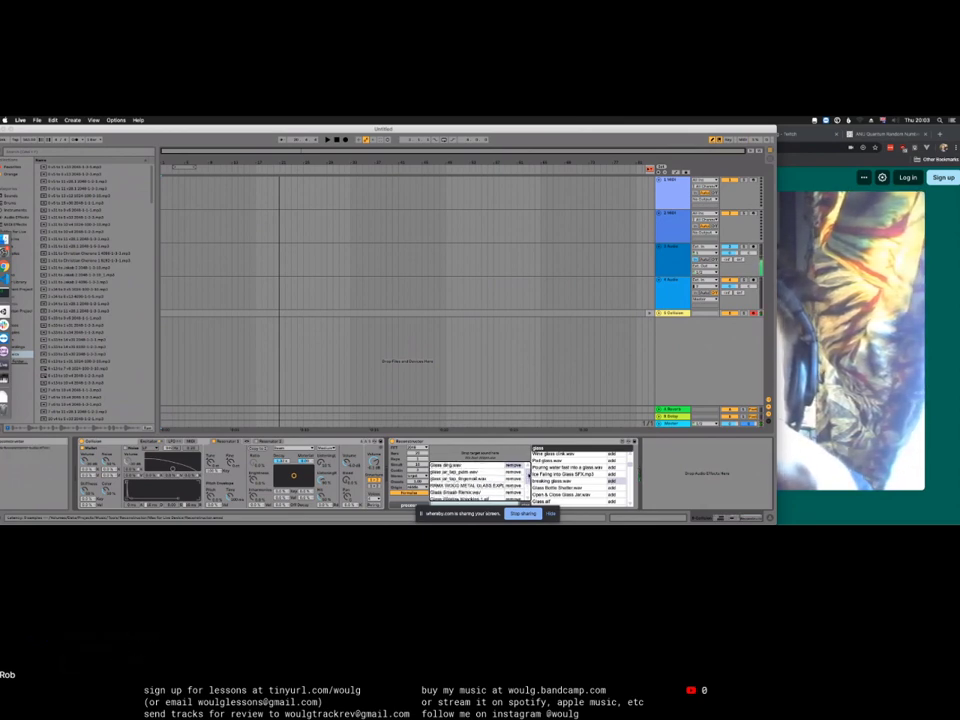
Step: Remove all selected sounds except breaking glass.wav, and add Glass Bottle Shatter.wav and Open & Close Glass Jar.wav
{"action": "scroll", "coordinate": [466, 478], "scroll_direction": "down", "scroll_amount": 2}
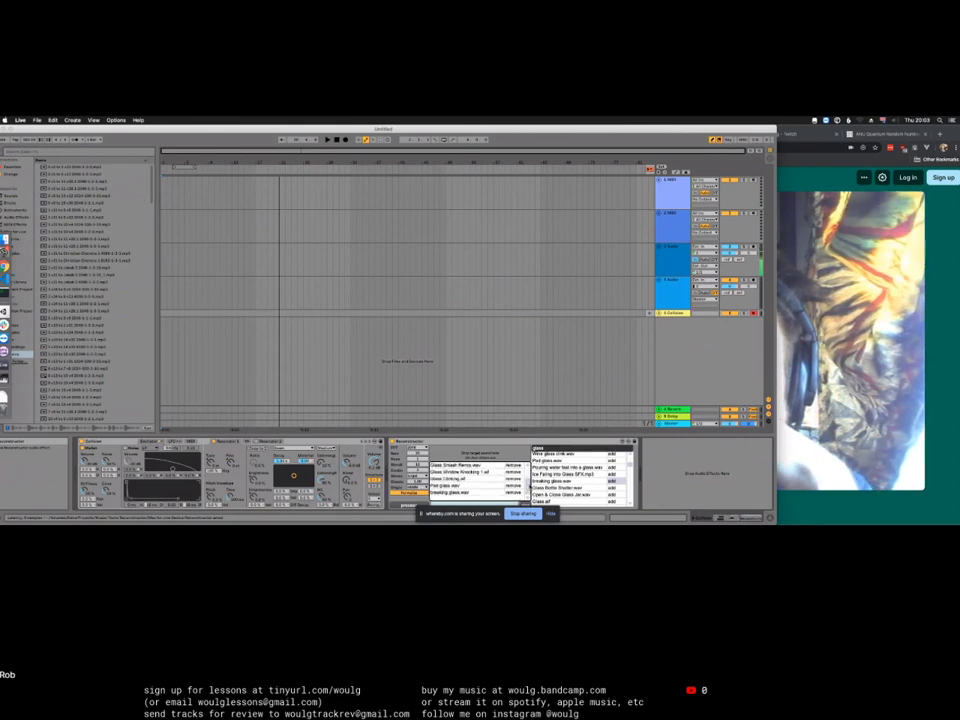
{"action": "scroll", "coordinate": [528, 476], "scroll_direction": "up", "scroll_amount": 2}
{"action": "scroll", "coordinate": [518, 471], "scroll_direction": "down", "scroll_amount": 1}
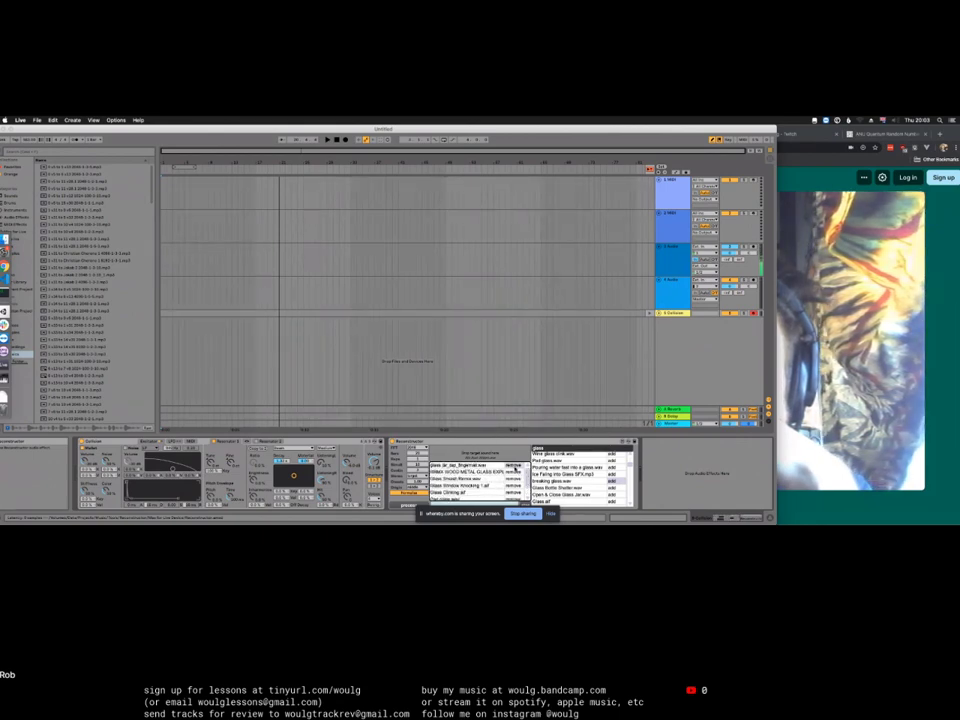
{"action": "scroll", "coordinate": [516, 470], "scroll_direction": "down", "scroll_amount": 2}
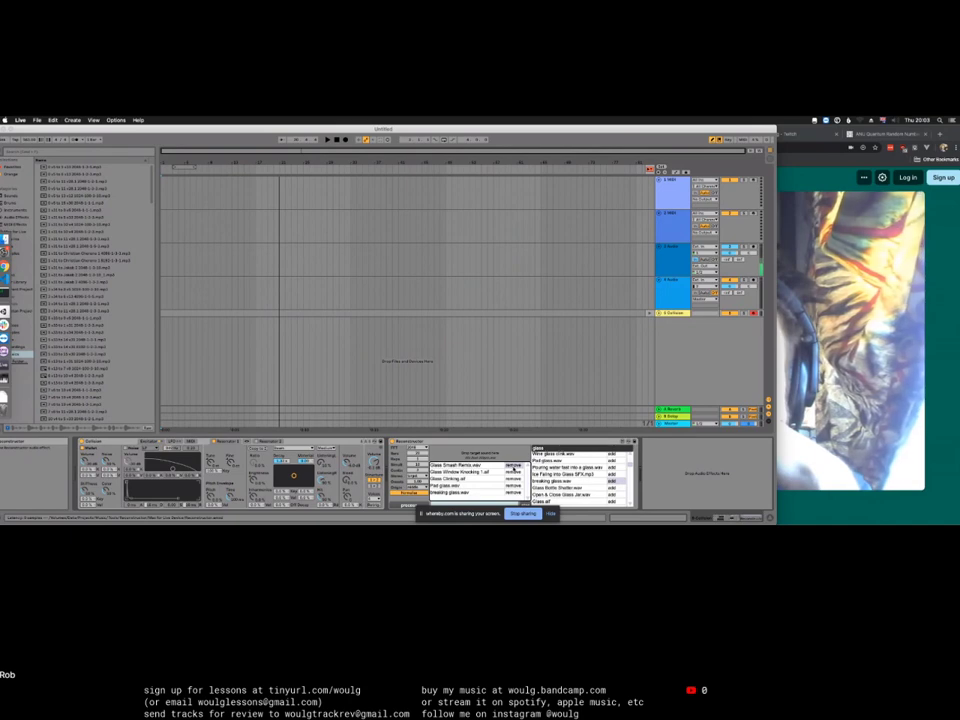
{"action": "left_click", "coordinate": [513, 467]}
{"action": "left_click", "coordinate": [513, 467]}
{"action": "left_click", "coordinate": [513, 467]}
{"action": "left_click", "coordinate": [514, 467]}
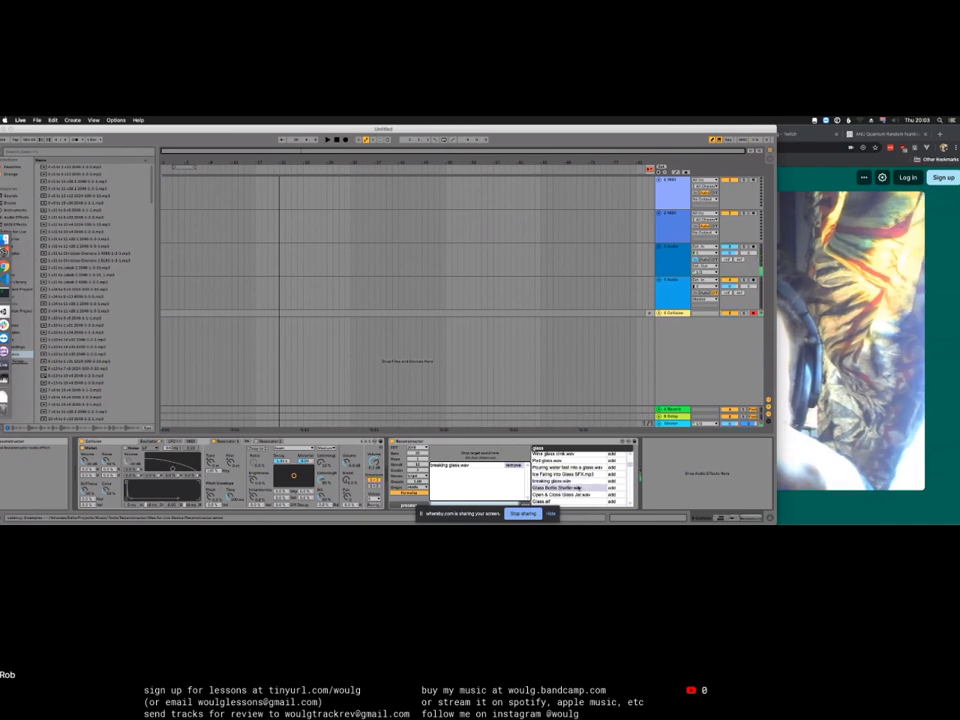
{"action": "left_click", "coordinate": [612, 488]}
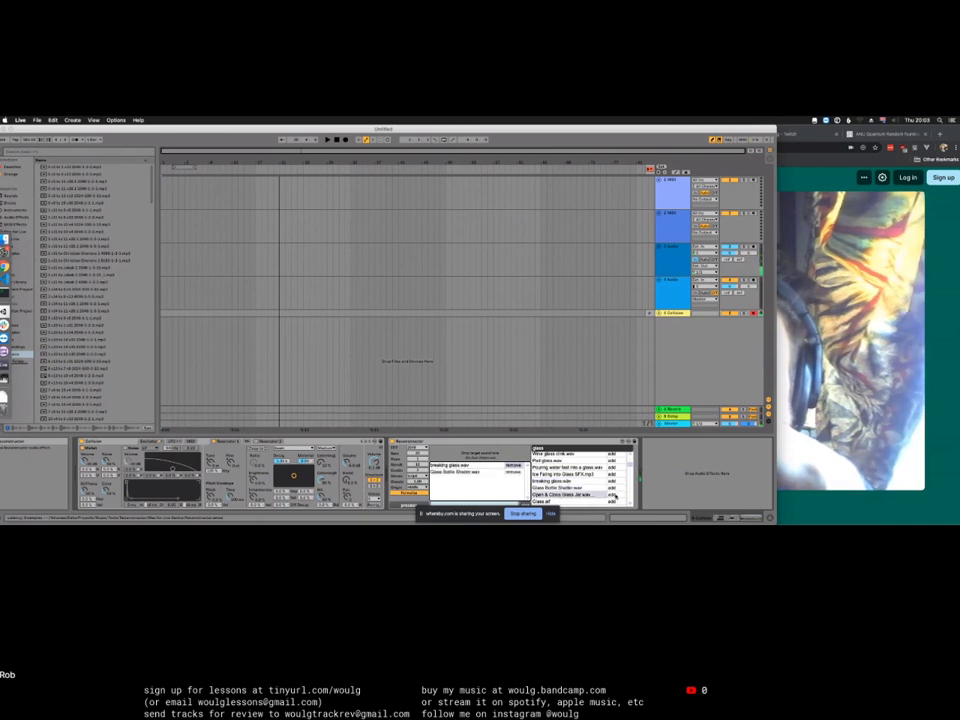
{"action": "left_click", "coordinate": [613, 495]}
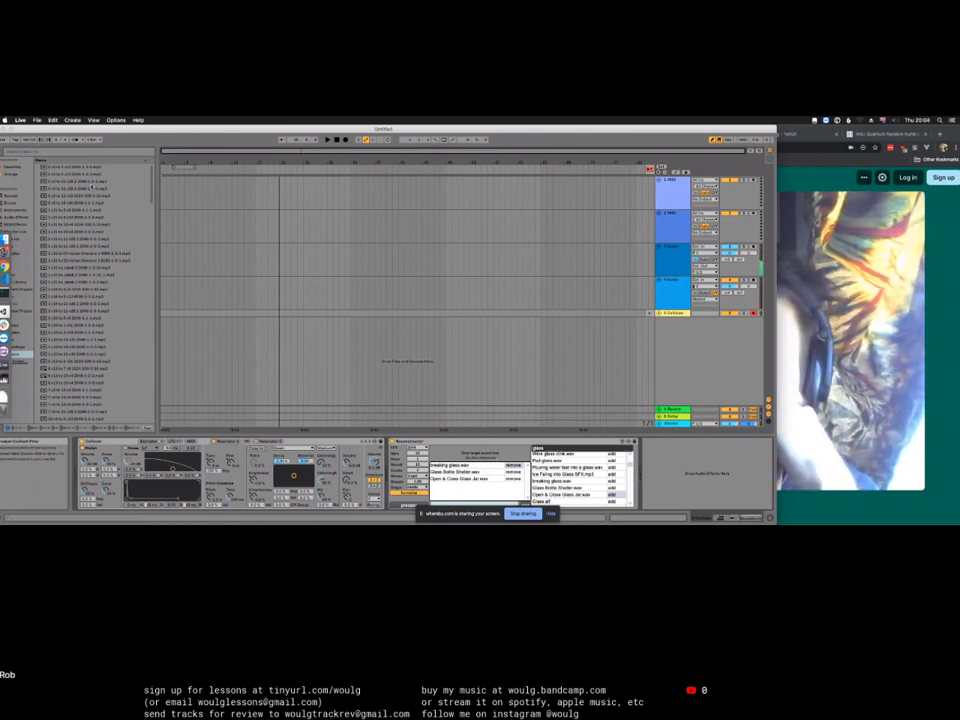
Step: Uncover the browser by moving the Live window, and preview sounds in the Samples category, selecting the Beat loop for the target
{"action": "left_click_drag", "start_coordinate": [84, 131], "coordinate": [129, 134]}
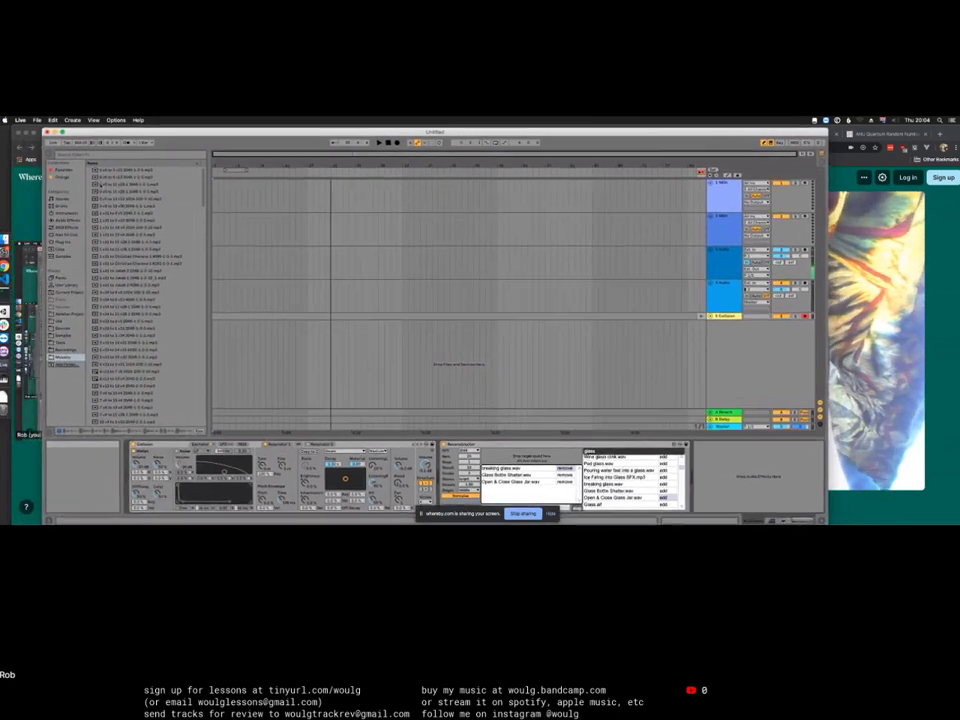
{"action": "left_click", "coordinate": [118, 249]}
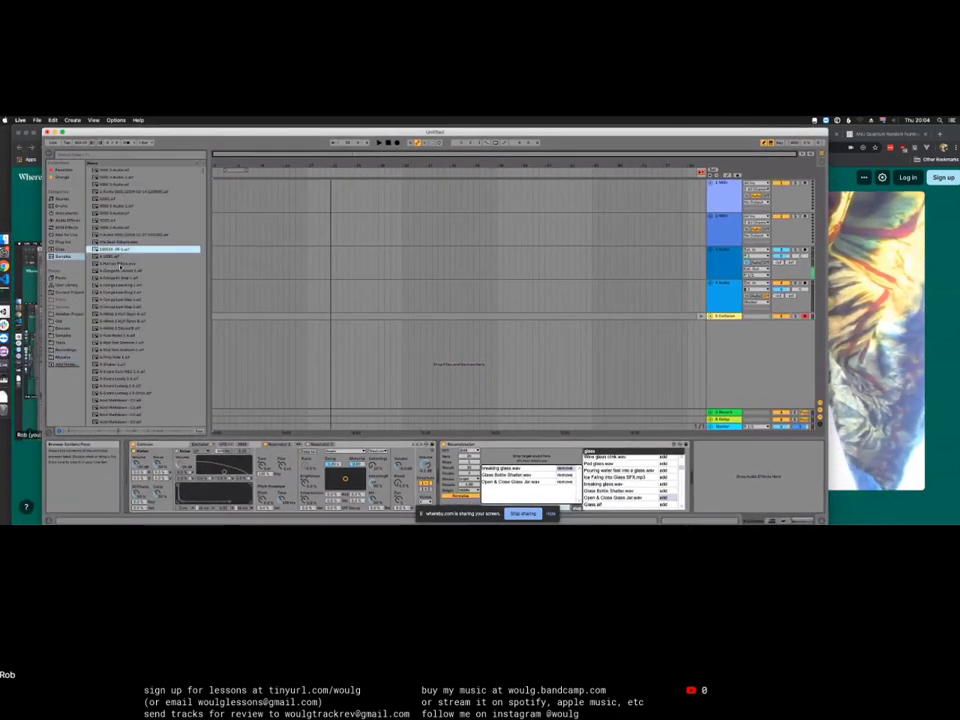
{"action": "key", "text": "Up"}
{"action": "key", "text": "Up"}
{"action": "key", "text": "Up"}
{"action": "key", "text": "Up"}
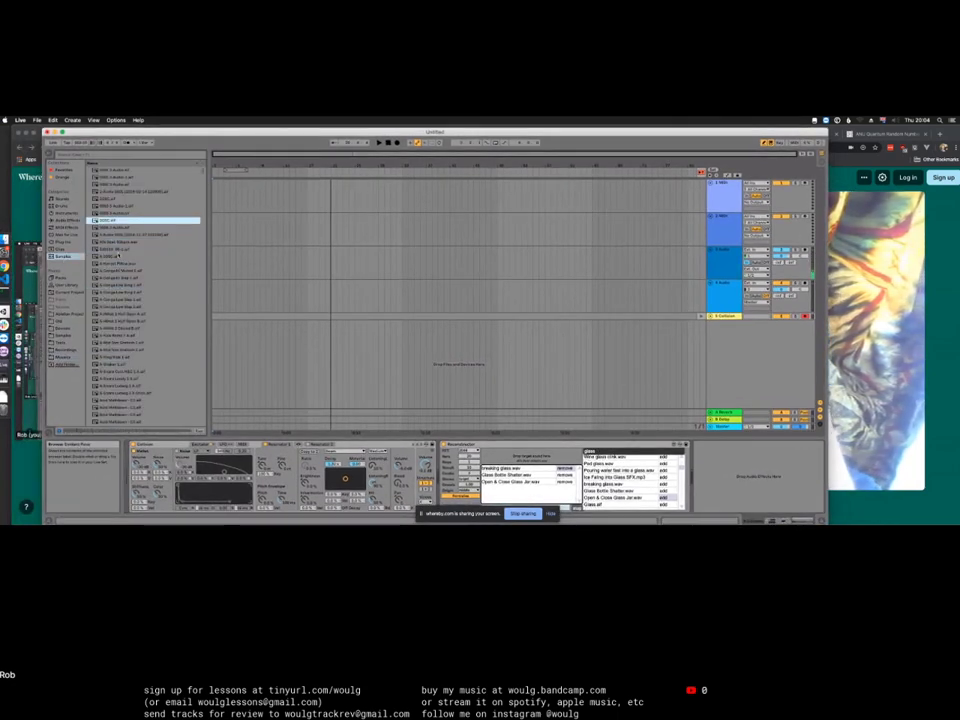
{"action": "left_click", "coordinate": [120, 243]}
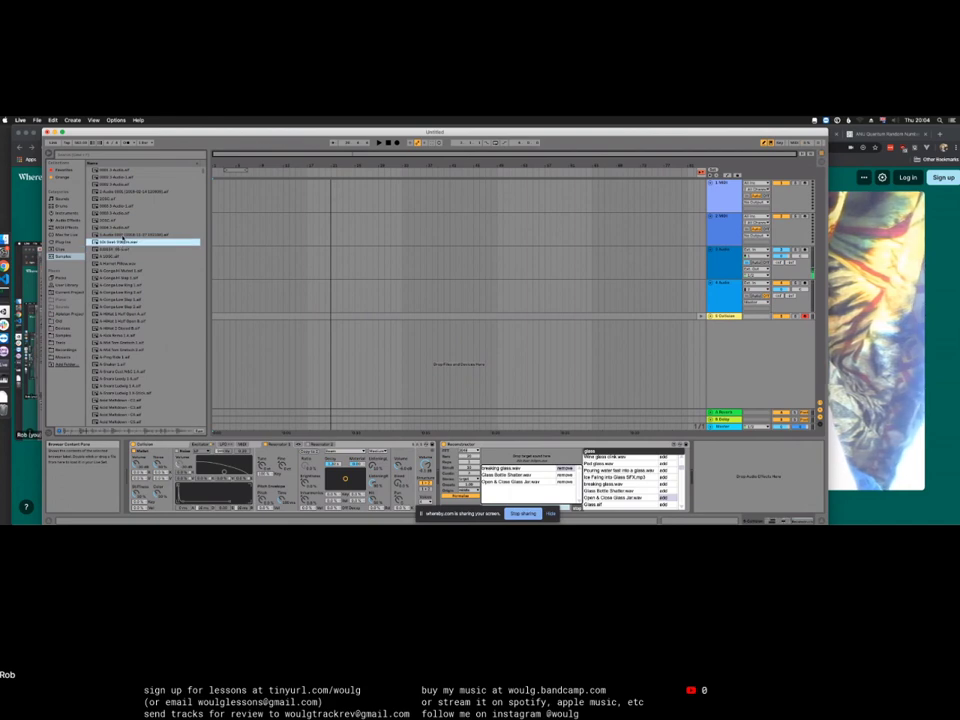
{"action": "scroll", "coordinate": [143, 302], "scroll_direction": "down", "scroll_amount": 5}
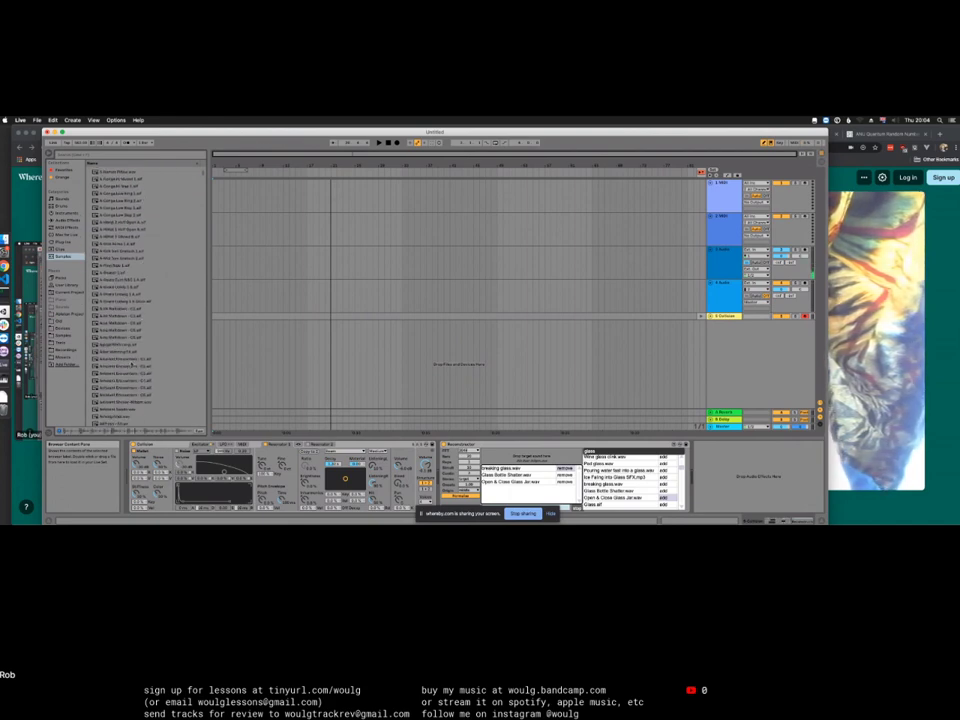
{"action": "scroll", "coordinate": [137, 289], "scroll_direction": "up", "scroll_amount": 4}
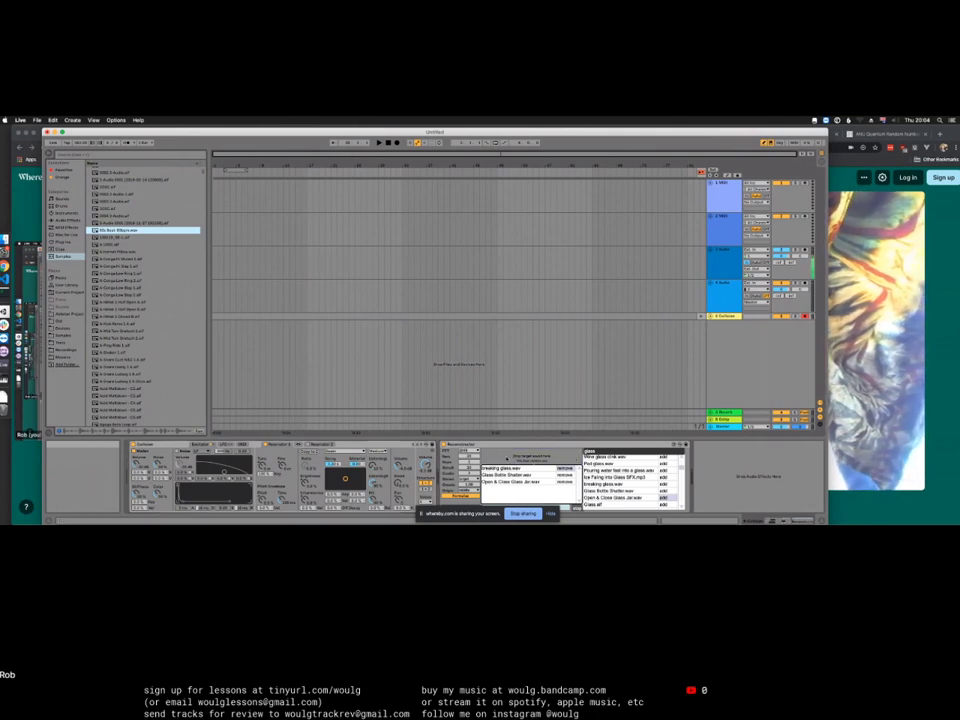
Step: Reposition the Live window to expose its browser and set the audio buffer size to 256 samples in the preferences
{"action": "left_click_drag", "start_coordinate": [602, 135], "coordinate": [717, 133]}
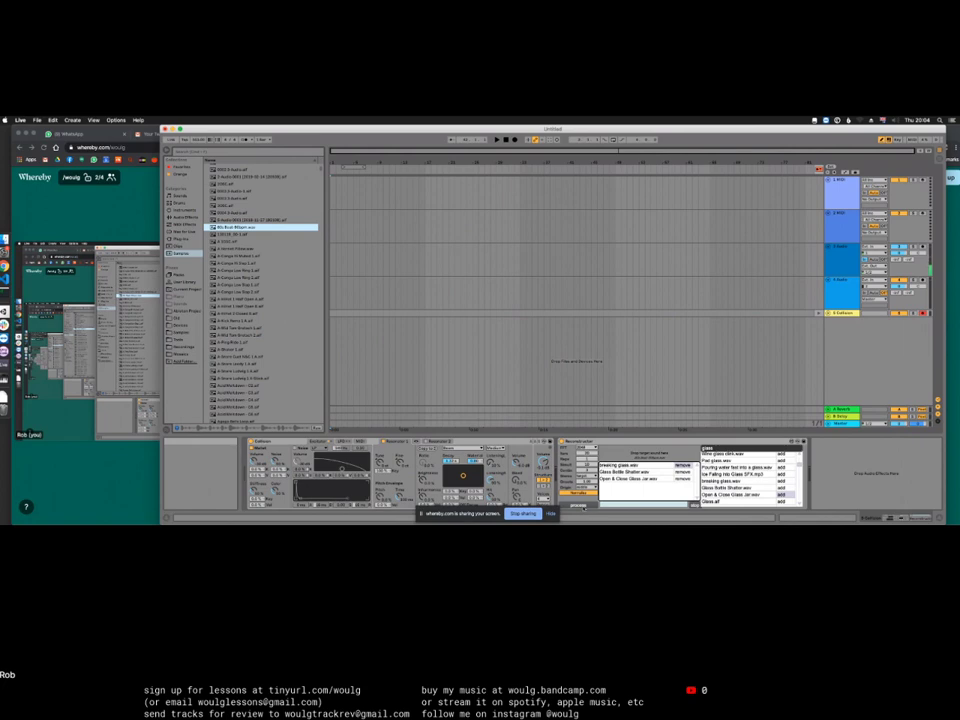
{"action": "left_click_drag", "start_coordinate": [772, 129], "coordinate": [759, 128]}
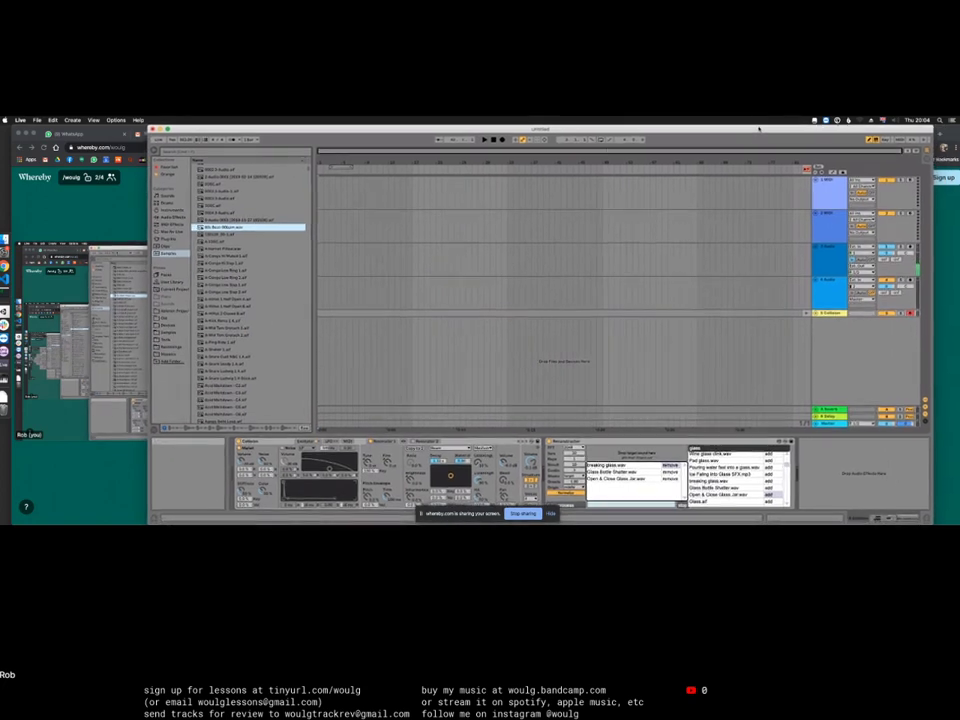
{"action": "left_click", "coordinate": [37, 120]}
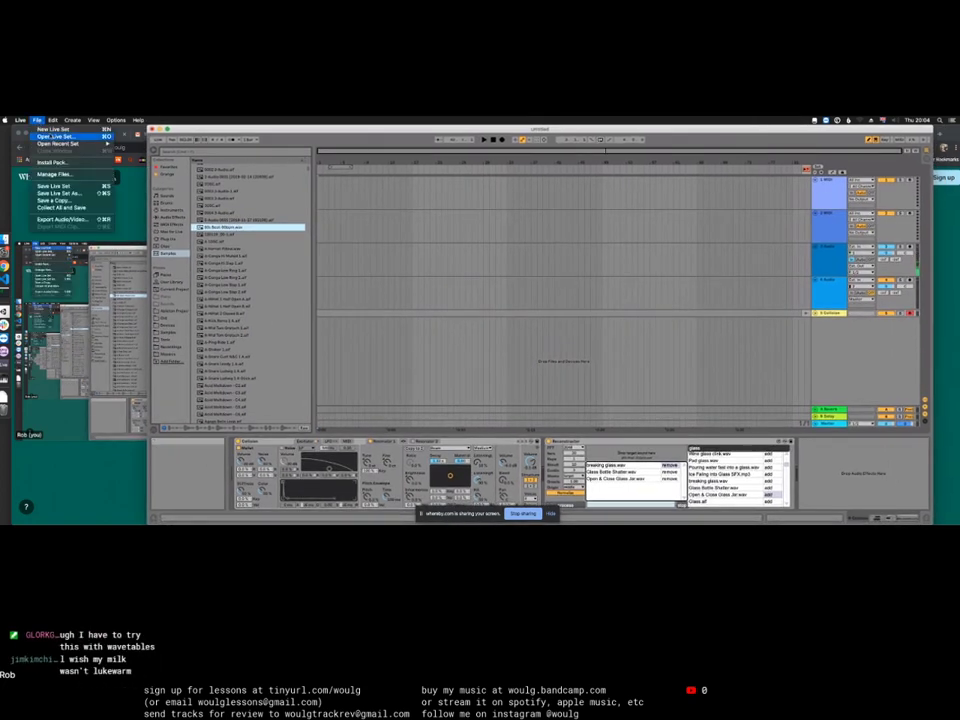
{"action": "mouse_move", "coordinate": [20, 120]}
{"action": "left_click", "coordinate": [35, 143]}
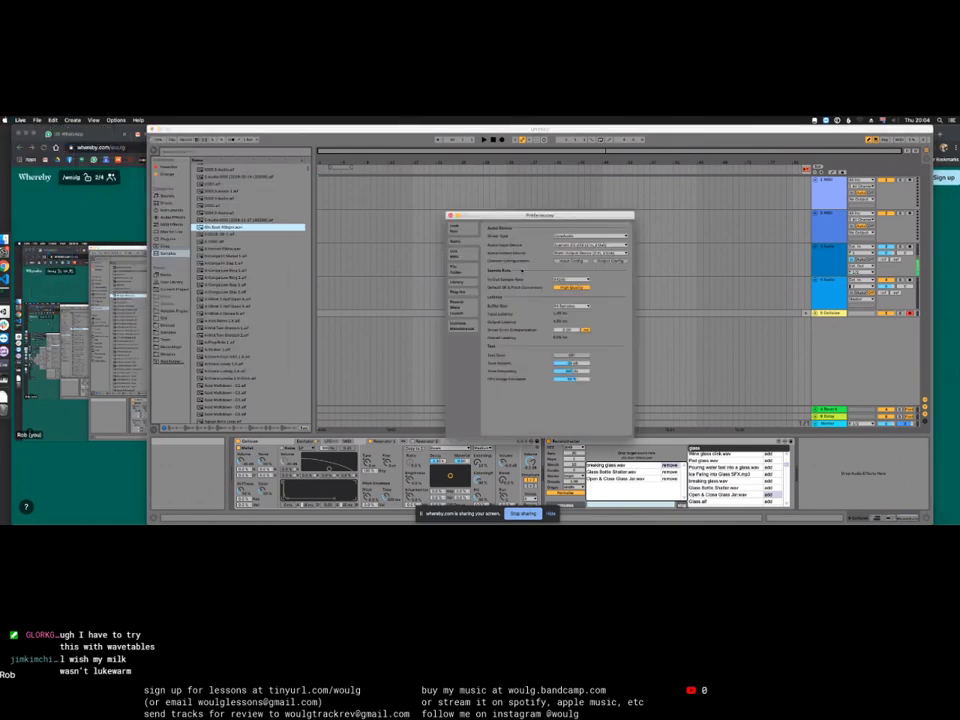
{"action": "left_click", "coordinate": [571, 305]}
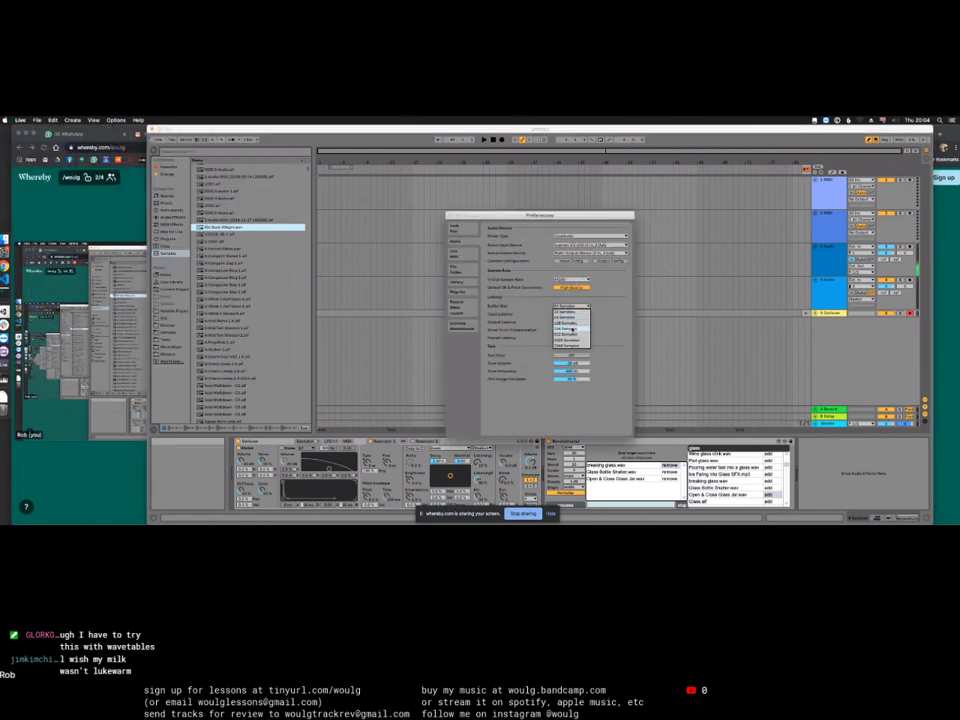
{"action": "left_click", "coordinate": [572, 327]}
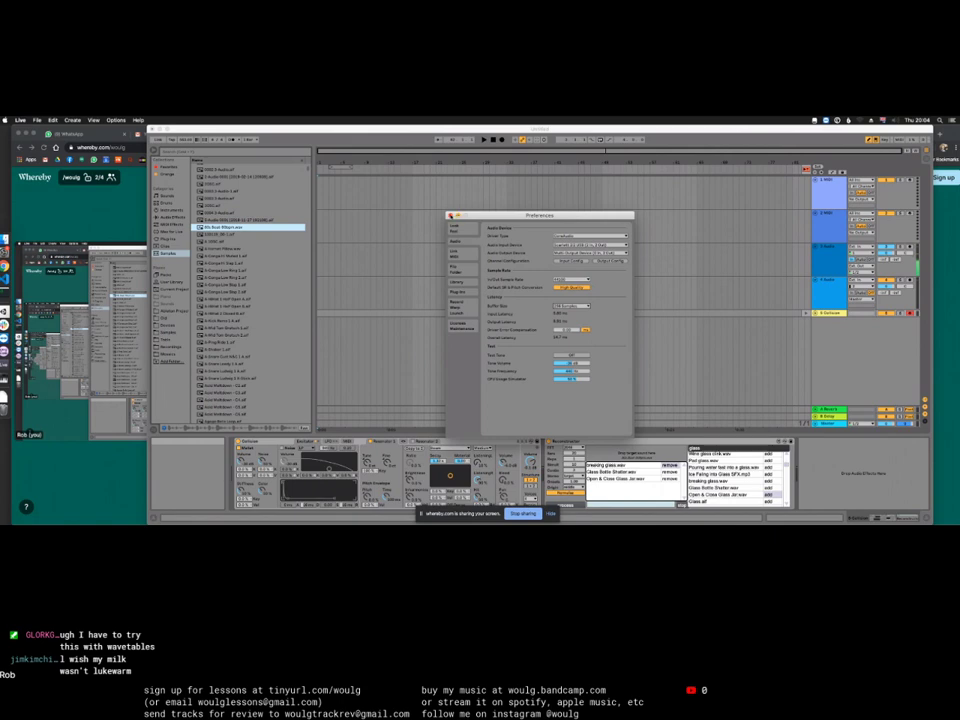
{"action": "key", "text": "Escape"}
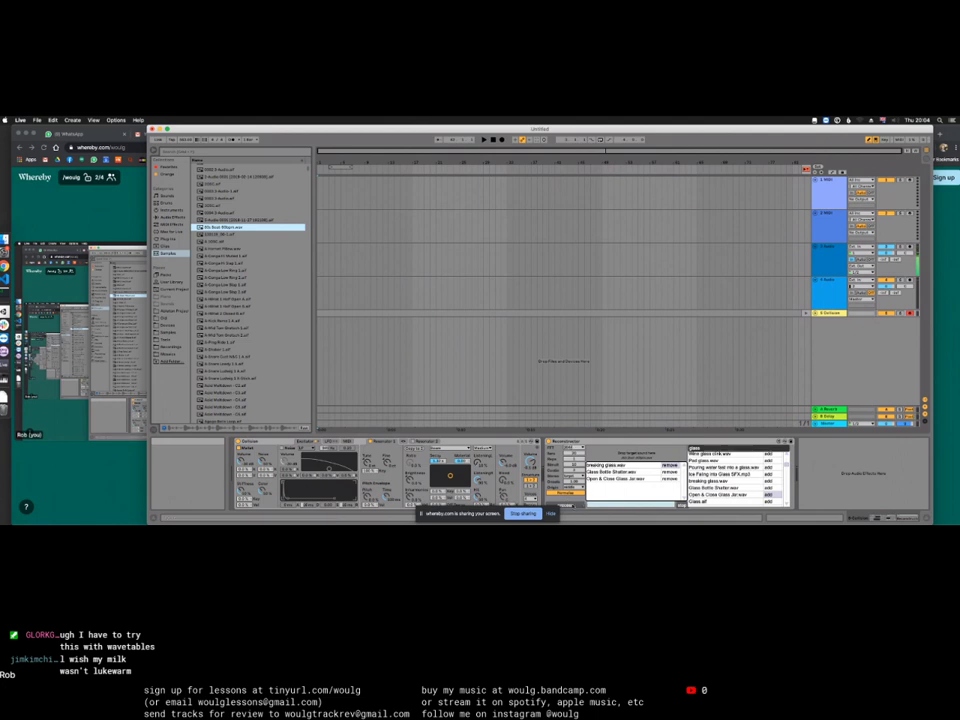
{"action": "left_click", "coordinate": [573, 484]}
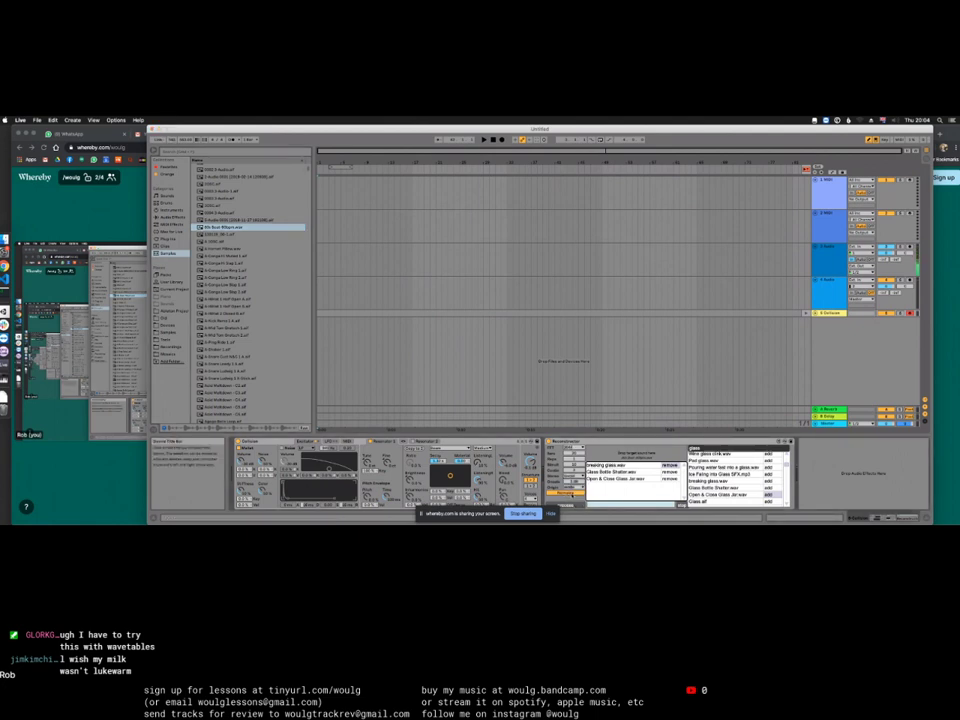
{"action": "left_click", "coordinate": [568, 493]}
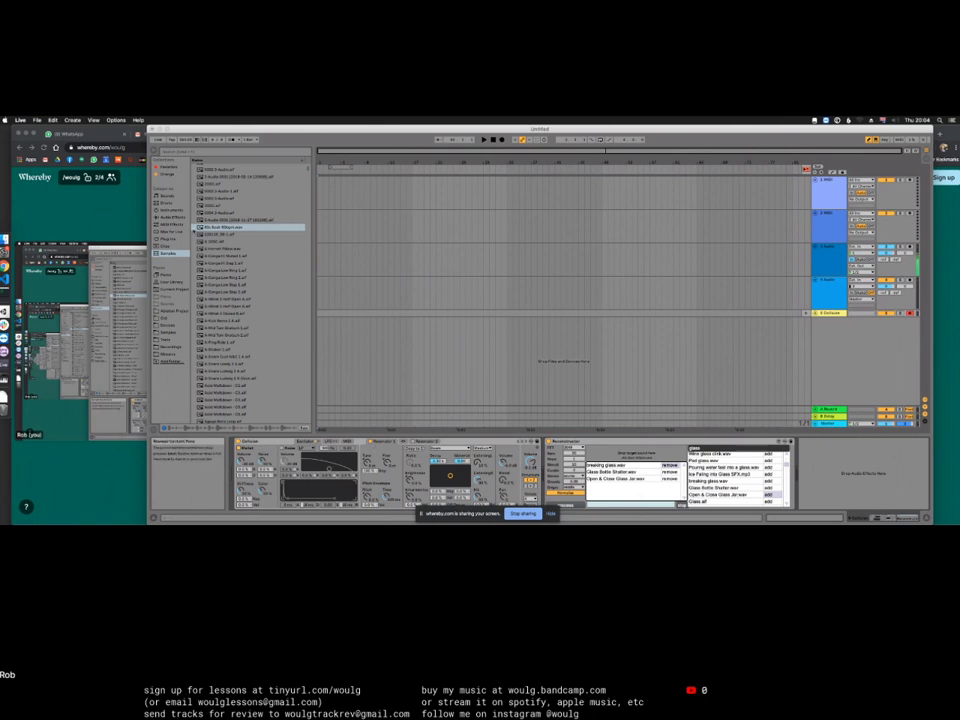
Step: Look through the Mosaics folder in Live's browser for the latest output, previewing out_131.mp3 and out_132.mp3
{"action": "left_click", "coordinate": [169, 355]}
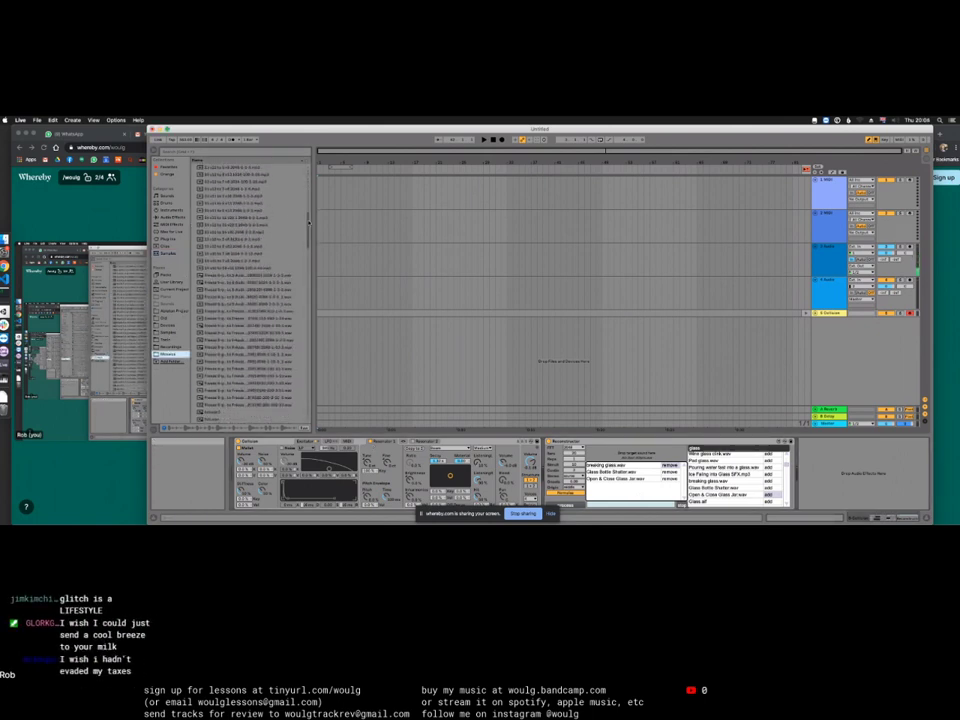
{"action": "scroll", "coordinate": [220, 300], "scroll_direction": "down", "scroll_amount": 5}
{"action": "left_click", "coordinate": [210, 376]}
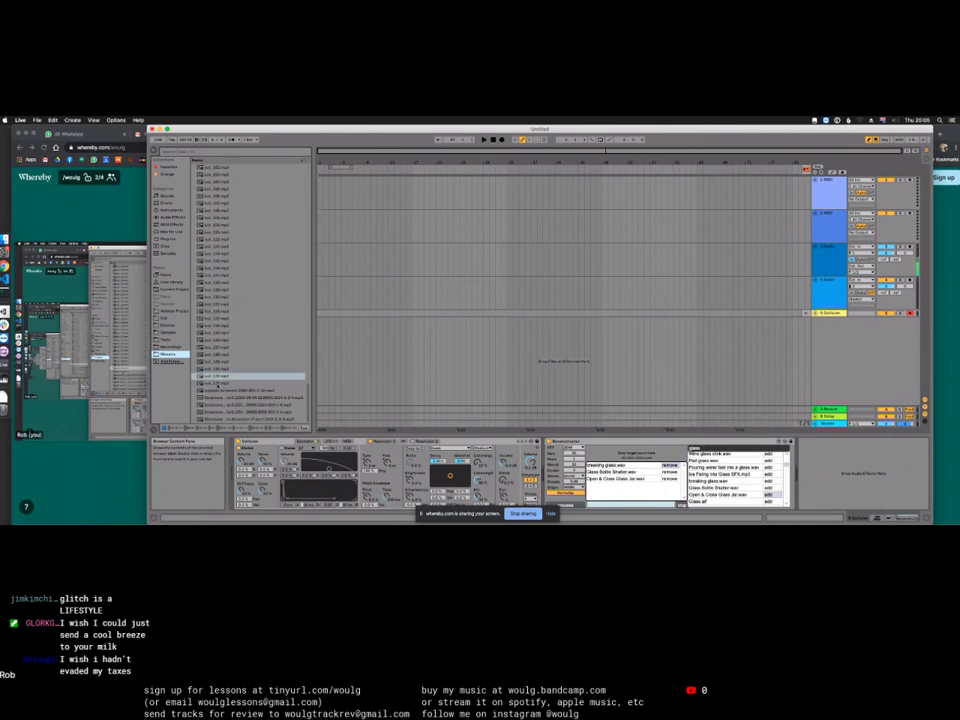
{"action": "left_click", "coordinate": [218, 383]}
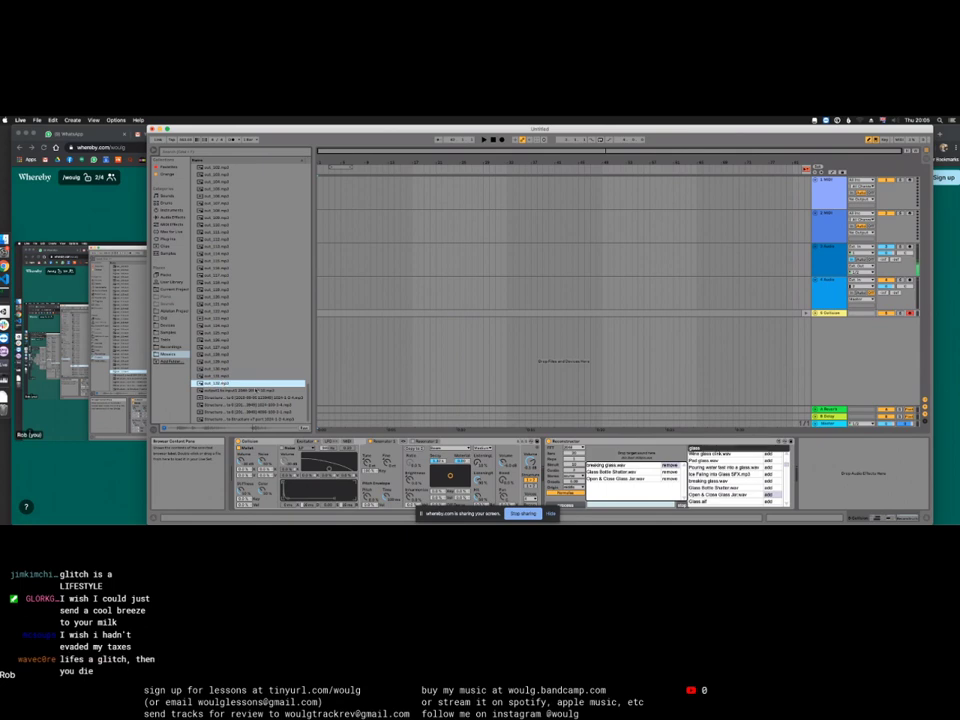
{"action": "left_click", "coordinate": [215, 376]}
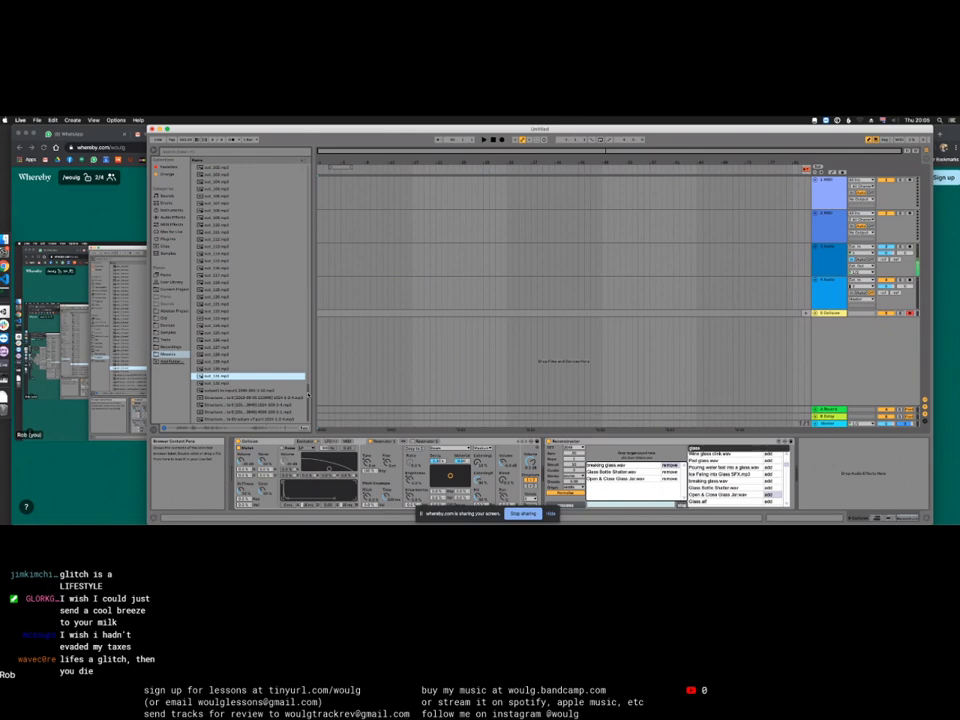
{"action": "scroll", "coordinate": [250, 290], "scroll_direction": "up", "scroll_amount": 10}
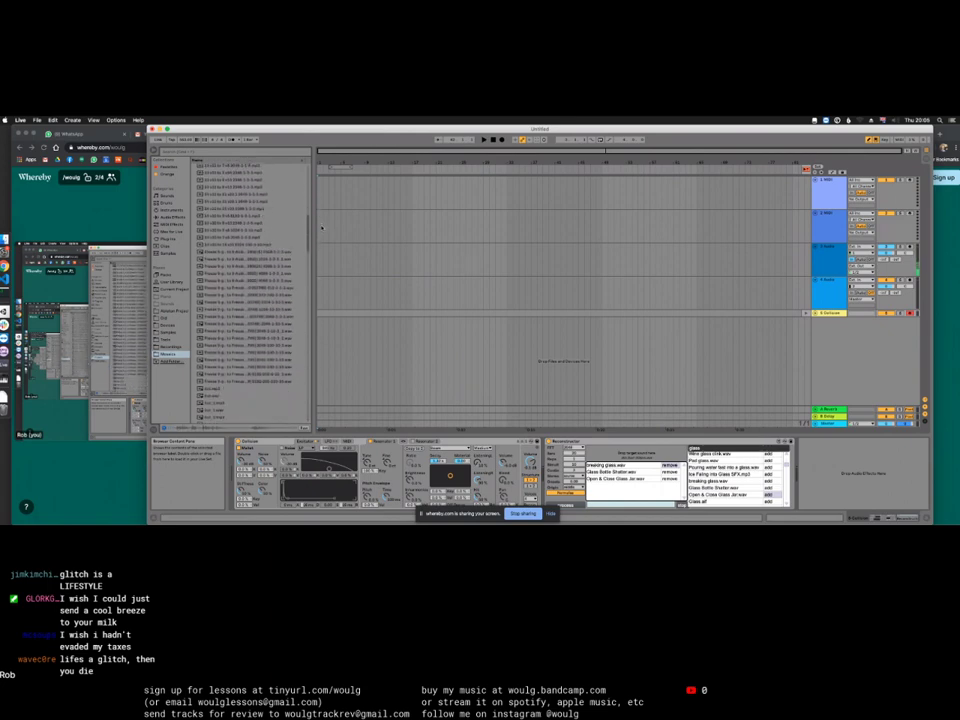
{"action": "scroll", "coordinate": [250, 290], "scroll_direction": "up", "scroll_amount": 10}
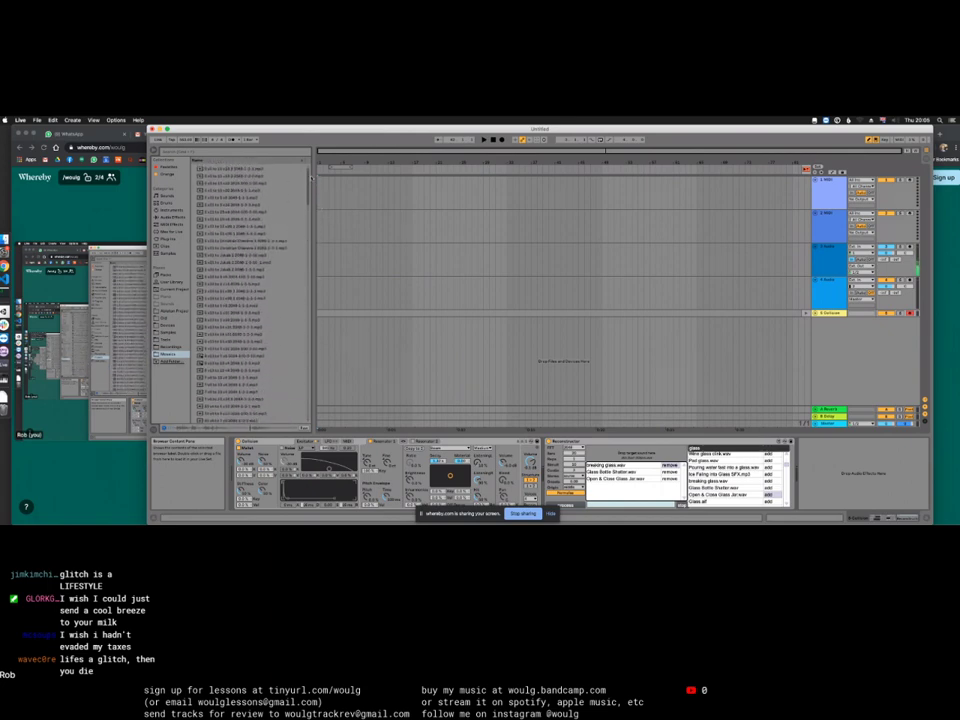
{"action": "scroll", "coordinate": [250, 290], "scroll_direction": "down", "scroll_amount": 10}
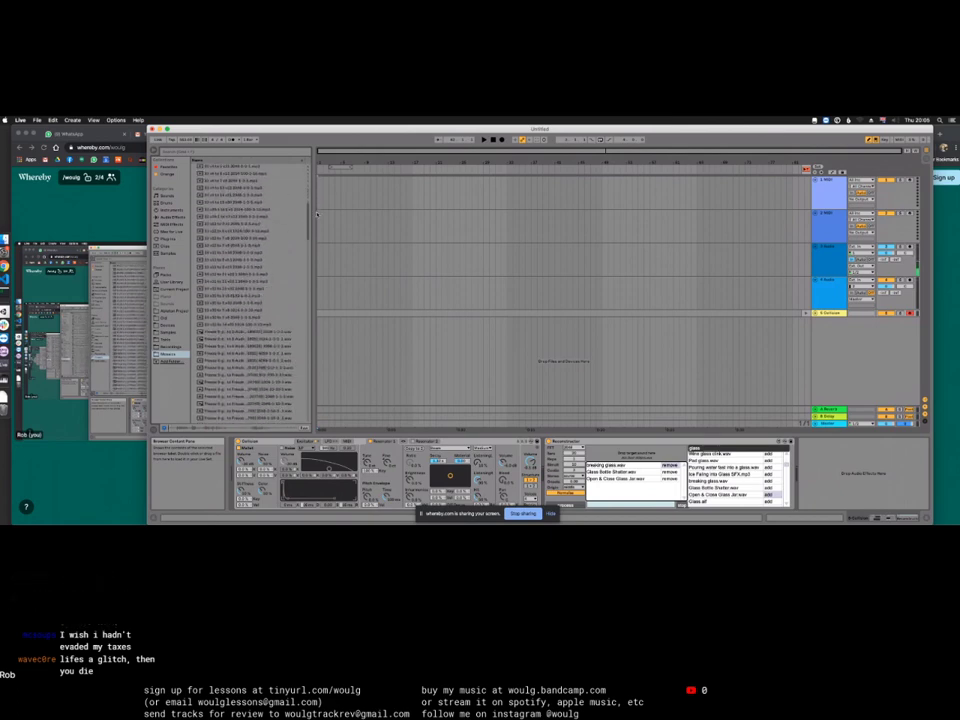
{"action": "scroll", "coordinate": [250, 290], "scroll_direction": "down", "scroll_amount": 10}
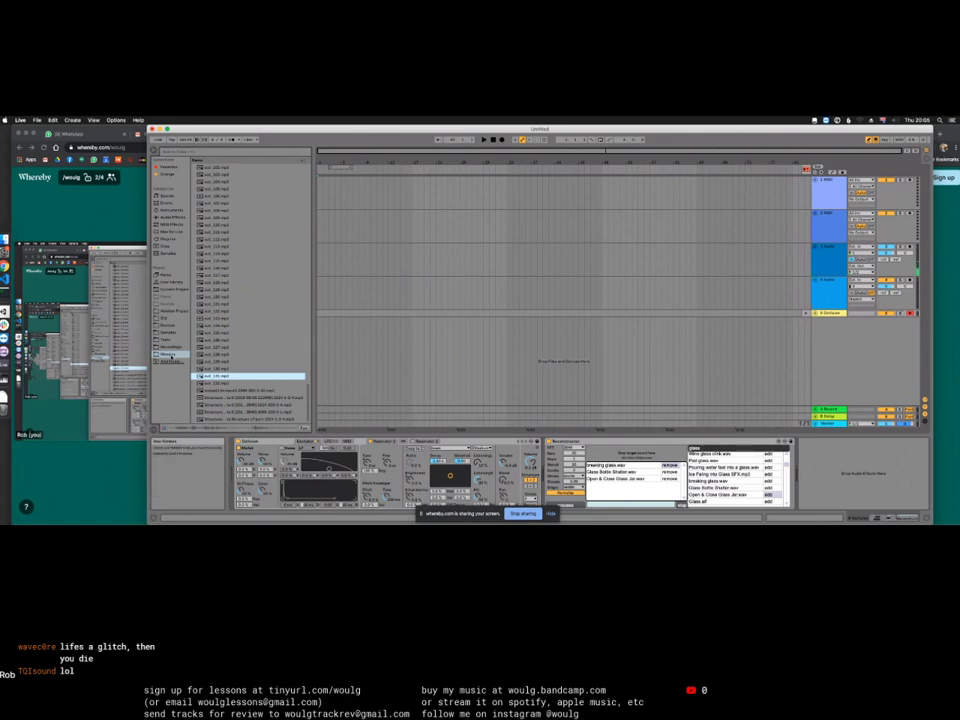
Step: Show the Mosaics folder in Finder and sort its files by date modified to examine the newest outputs
{"action": "right_click", "coordinate": [168, 355]}
{"action": "left_click", "coordinate": [190, 373]}
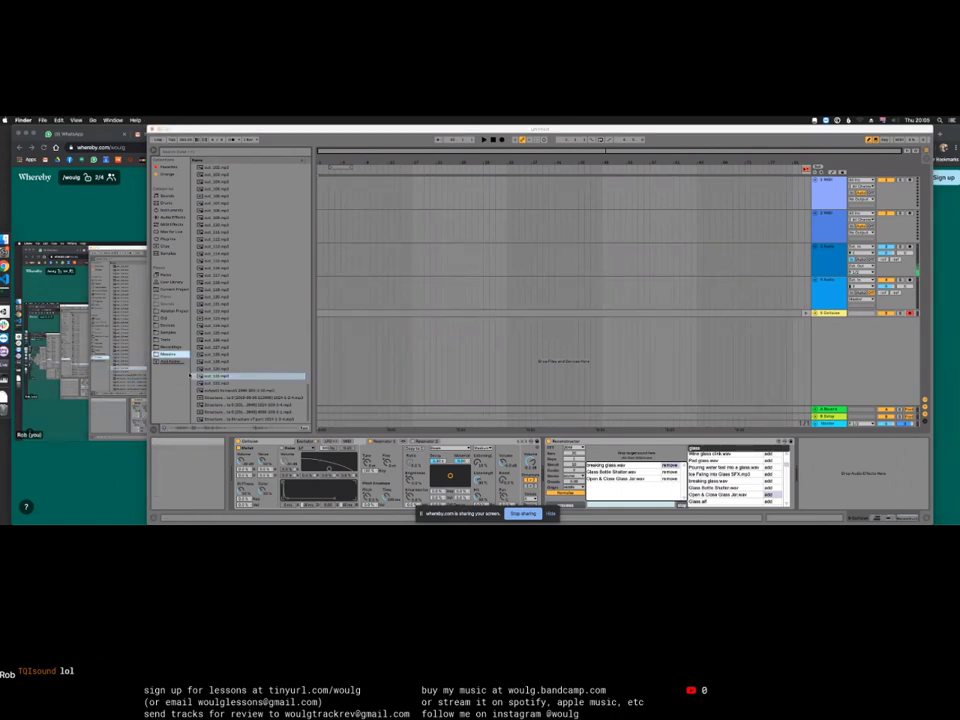
{"action": "left_click_drag", "start_coordinate": [560, 311], "coordinate": [453, 210]}
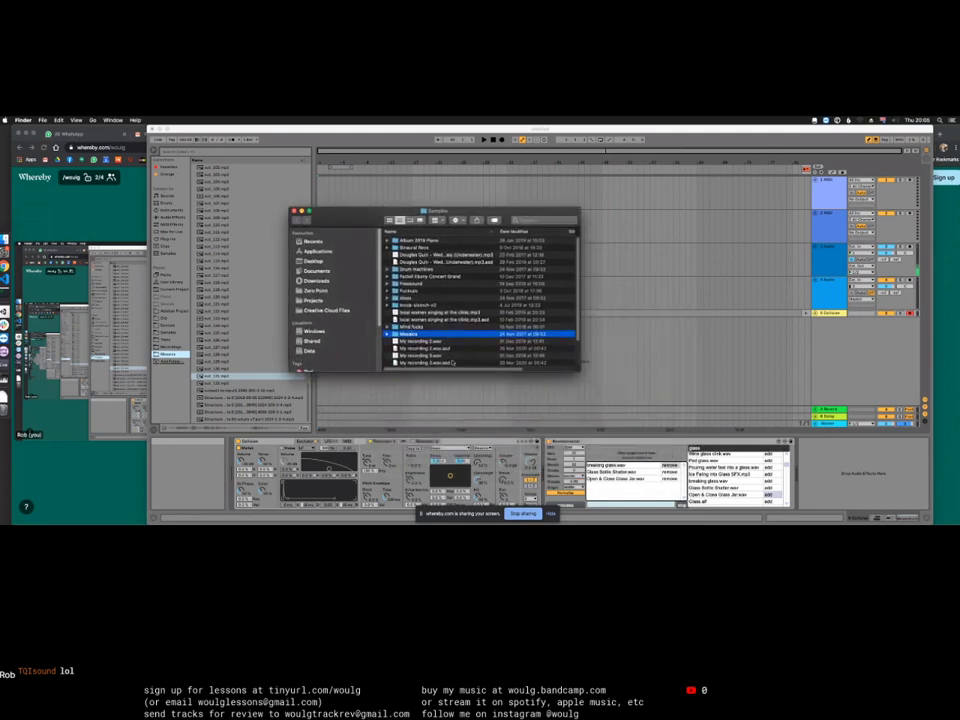
{"action": "double_click", "coordinate": [412, 334]}
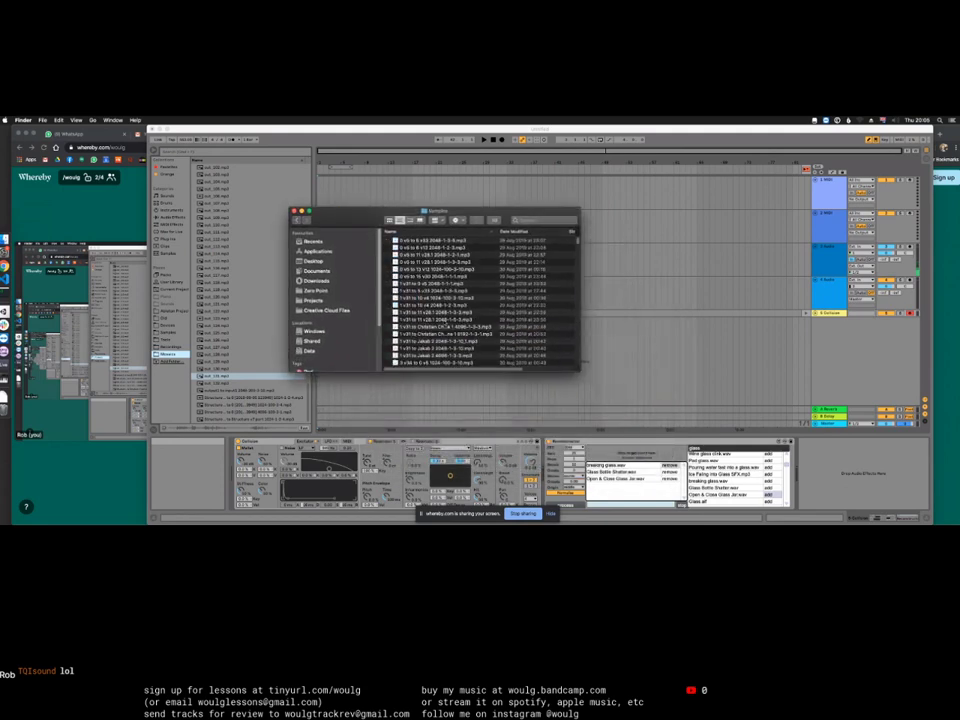
{"action": "left_click", "coordinate": [540, 232]}
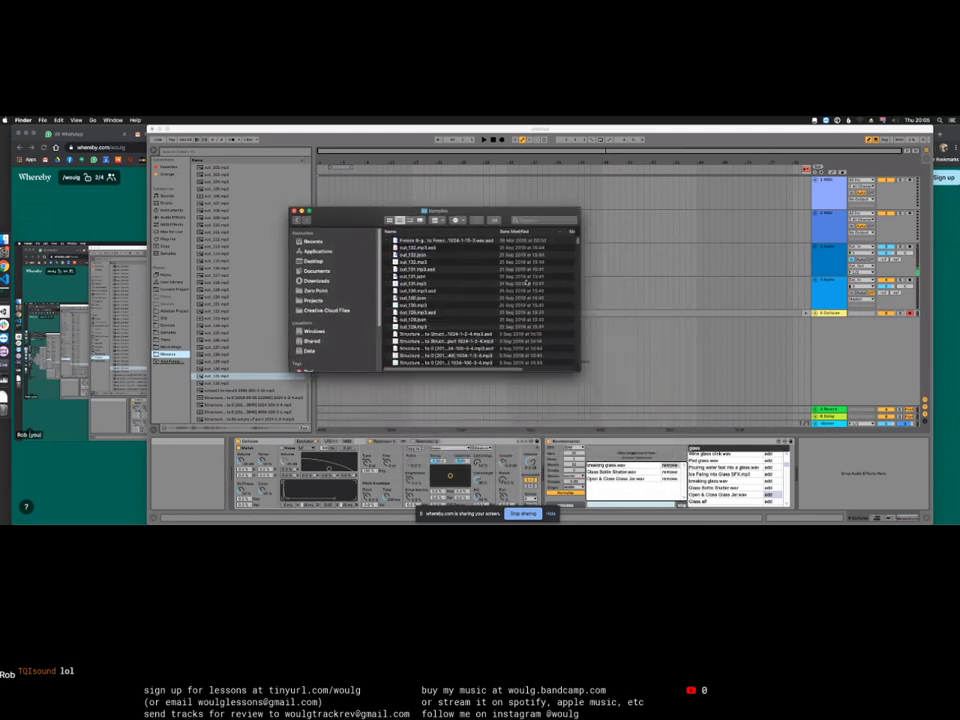
{"action": "left_click", "coordinate": [437, 241]}
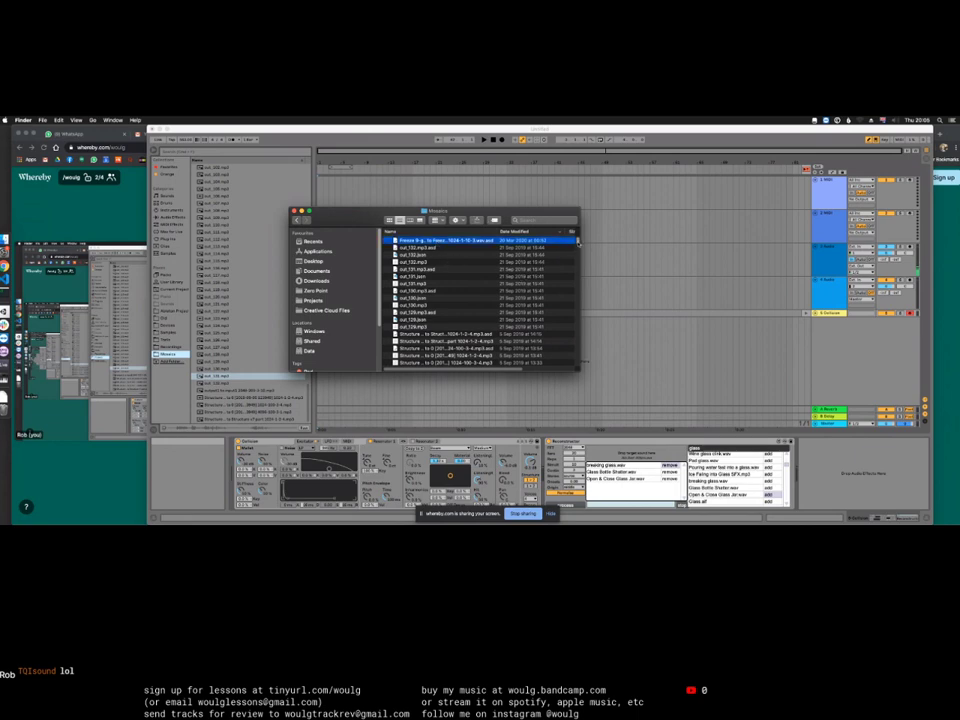
{"action": "left_click_drag", "start_coordinate": [577, 241], "coordinate": [576, 357]}
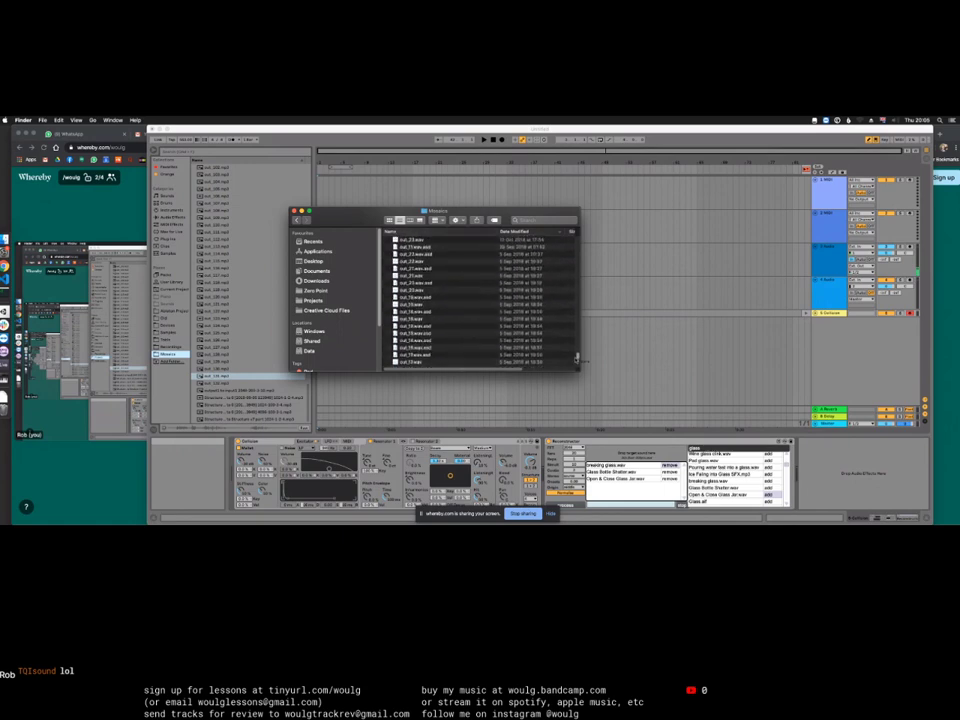
{"action": "key", "text": "Up"}
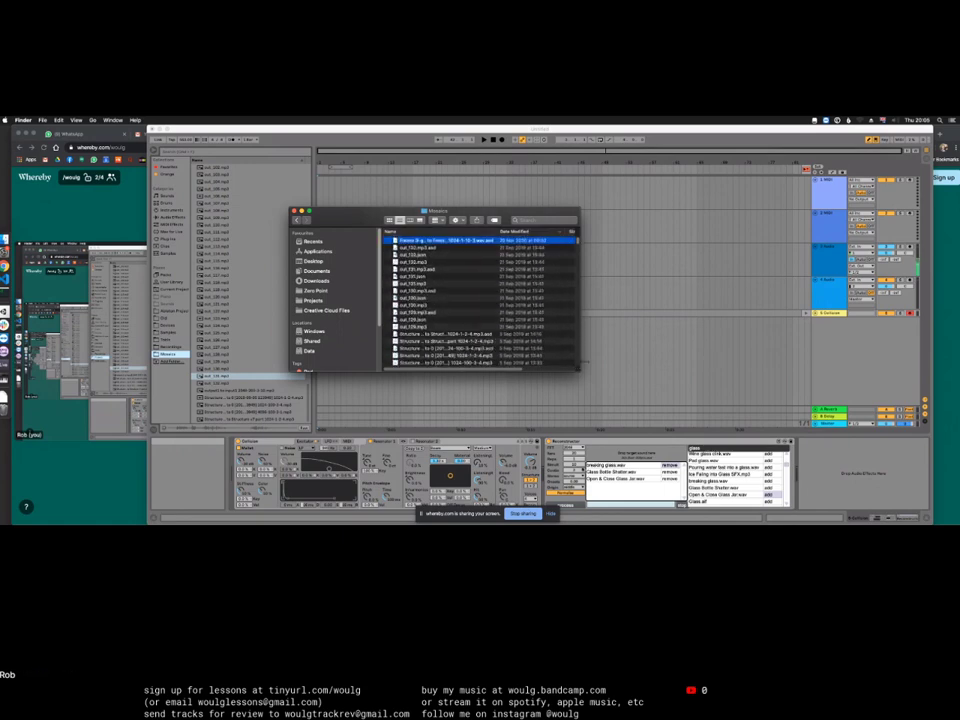
Step: Return to Live, open the Reconstructor device in the Max editor and show its patching view to check the output path
{"action": "key", "text": "super+Tab"}
{"action": "right_click", "coordinate": [627, 445]}
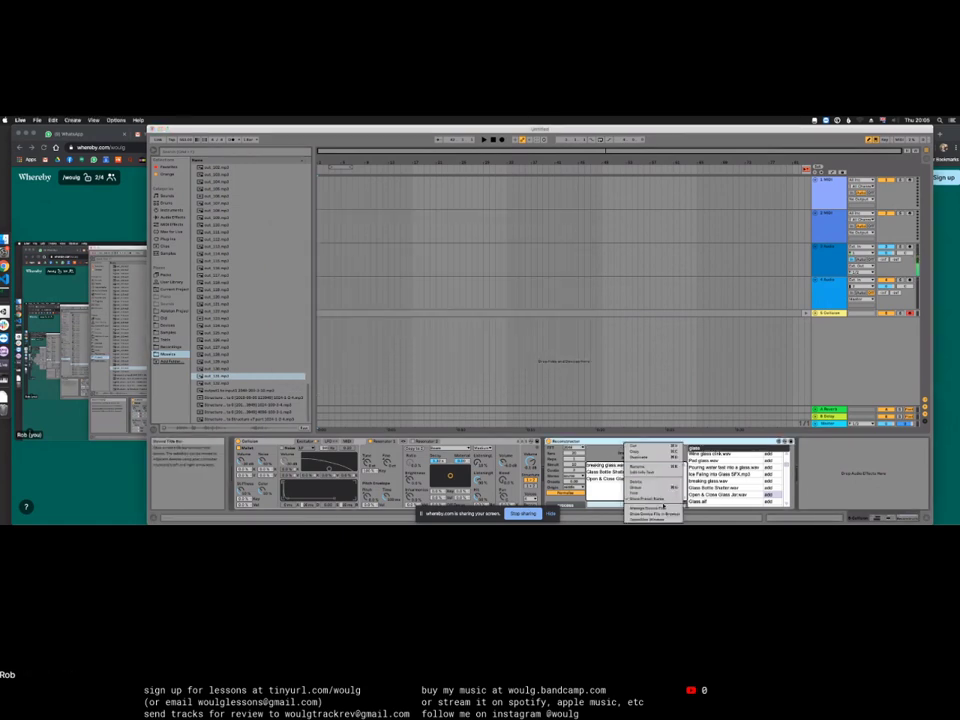
{"action": "key", "text": "Escape"}
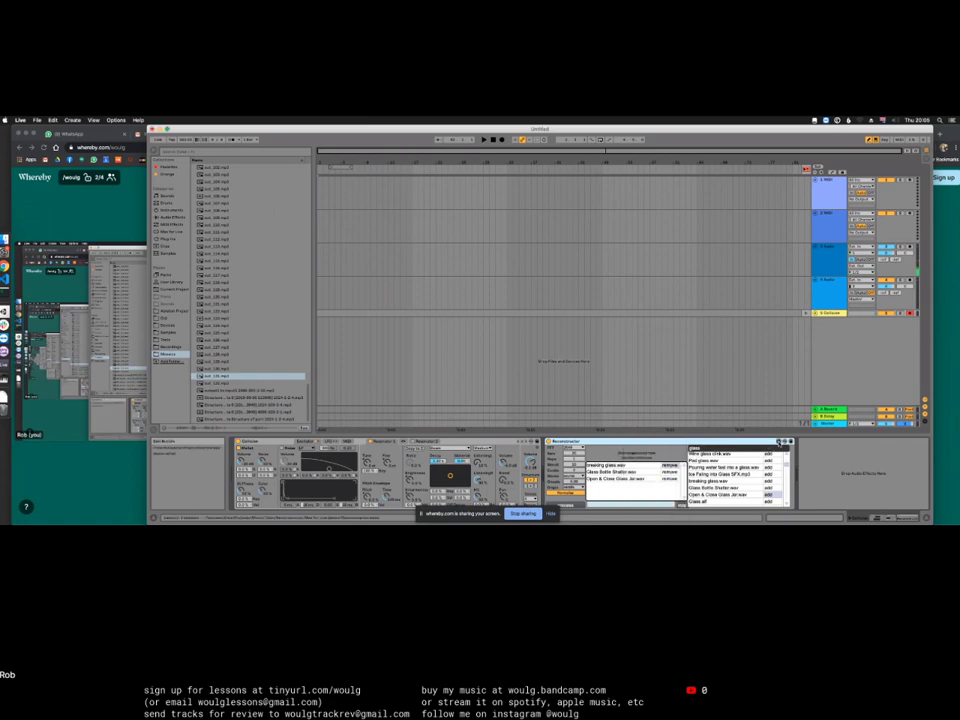
{"action": "left_click", "coordinate": [779, 441]}
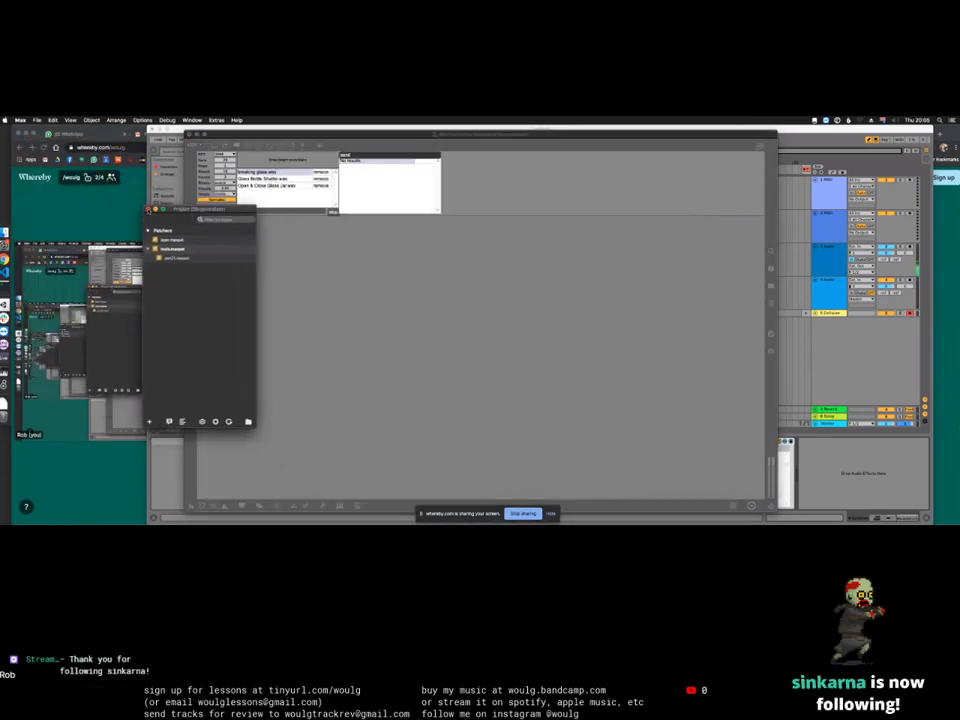
{"action": "left_click", "coordinate": [272, 505]}
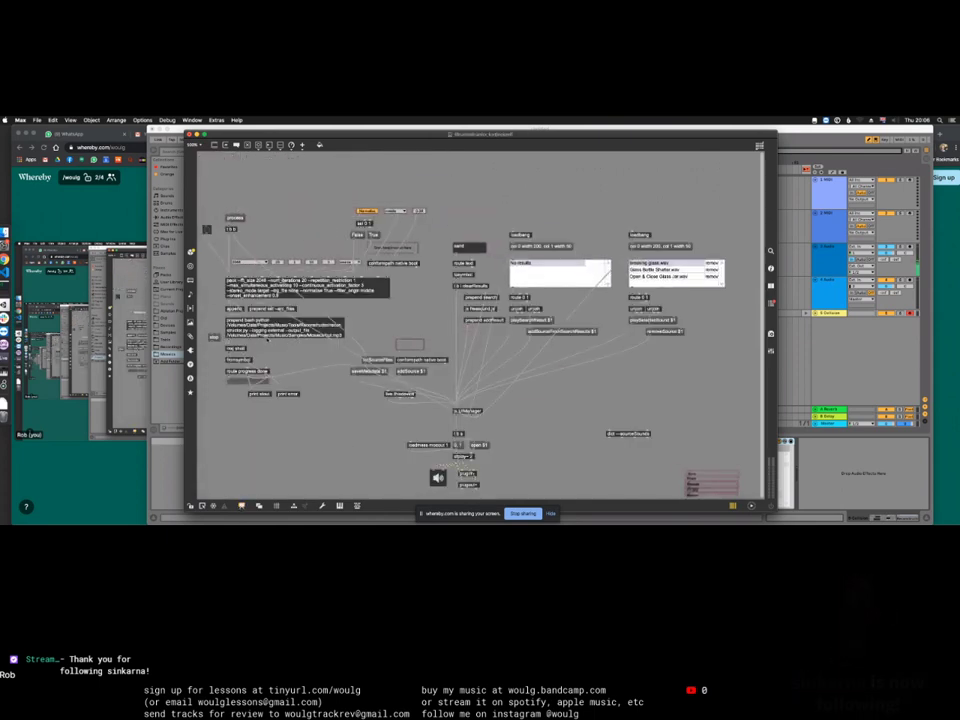
Step: Switch to Finder and go to the Mosaics output folder on the Data drive under Projects, Music, Samples
{"action": "key", "text": "super+Tab"}
{"action": "key", "text": "super+Tab"}
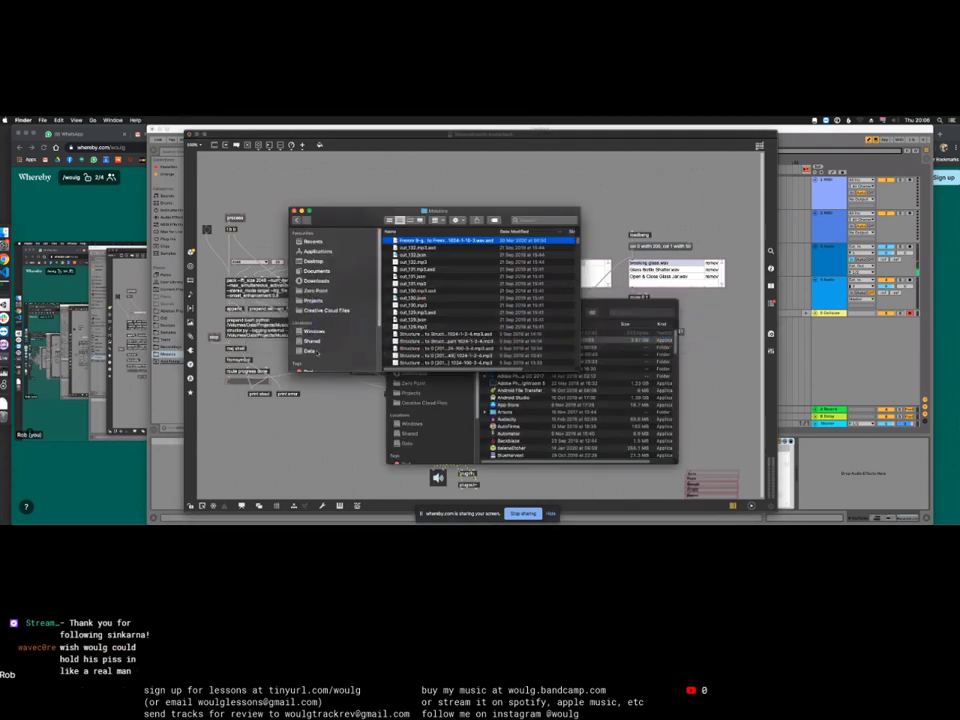
{"action": "left_click", "coordinate": [320, 351]}
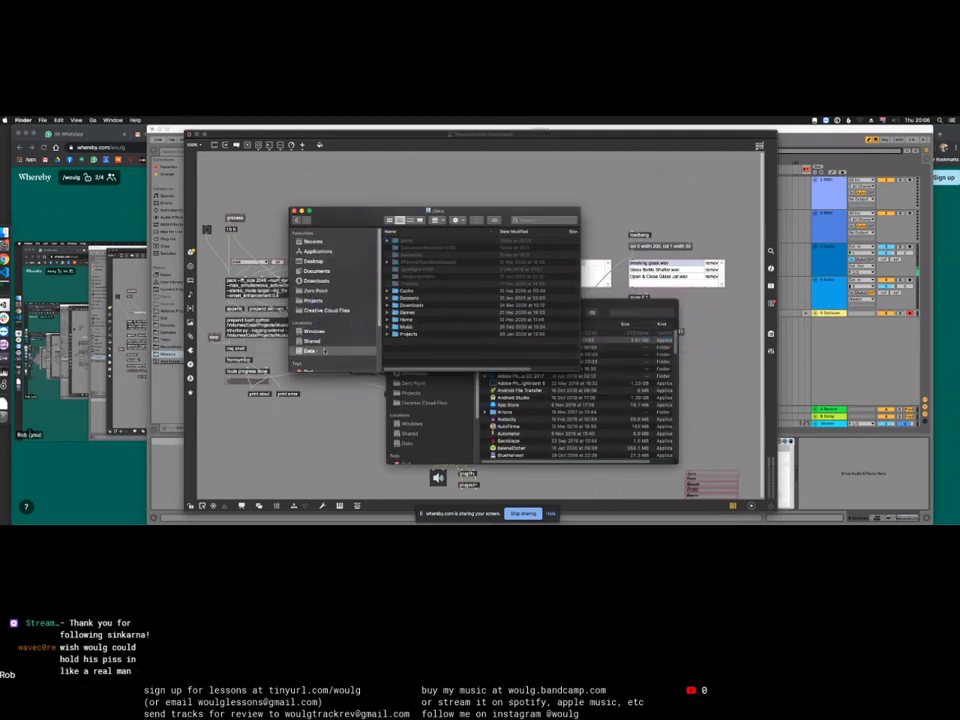
{"action": "double_click", "coordinate": [424, 333]}
{"action": "left_click_drag", "start_coordinate": [365, 225], "coordinate": [507, 189]}
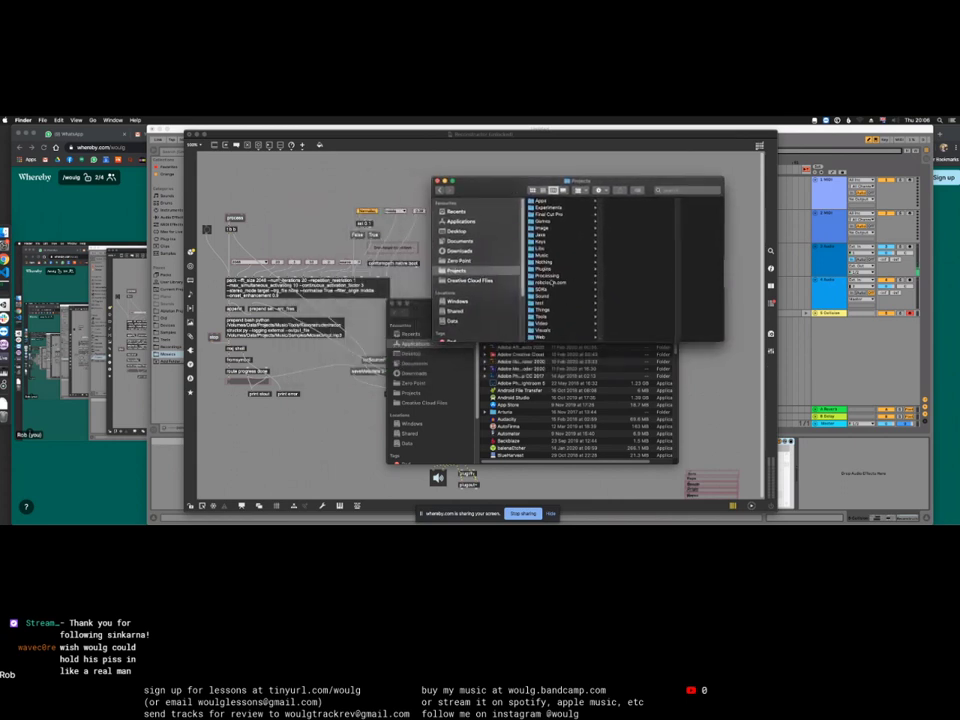
{"action": "left_click", "coordinate": [541, 255]}
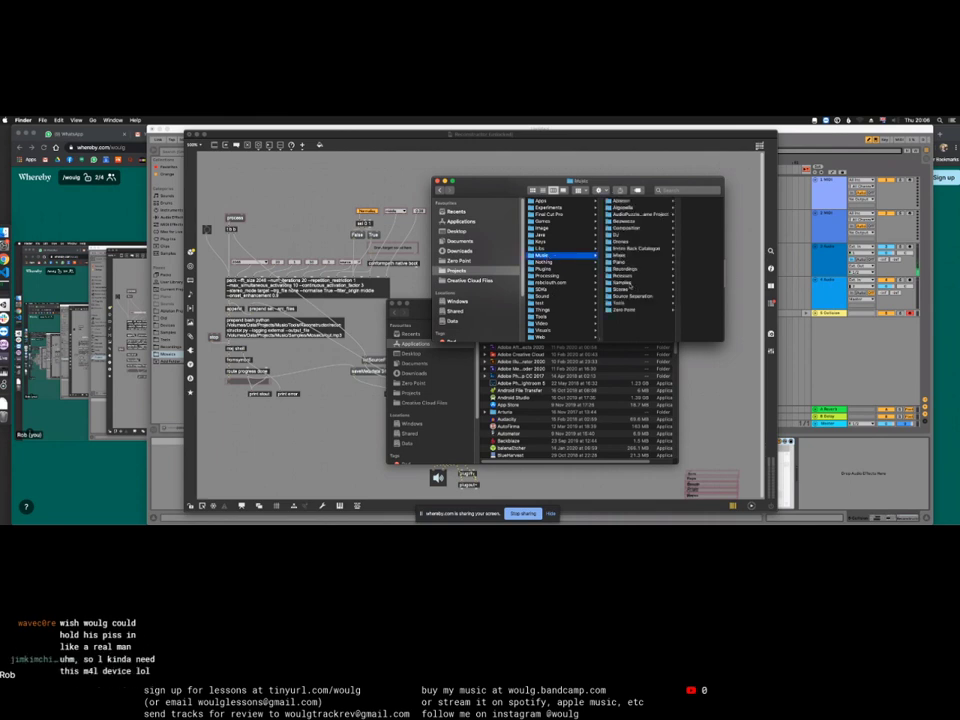
{"action": "left_click", "coordinate": [635, 284]}
{"action": "left_click", "coordinate": [672, 201]}
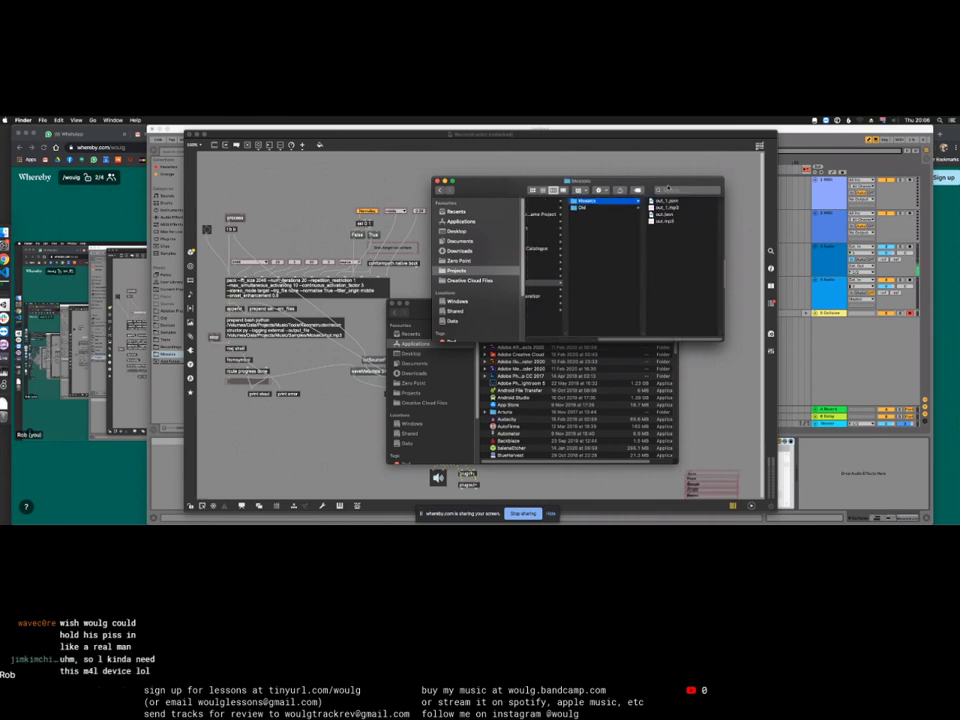
Step: Add the Mosaics output folder from Finder to Live's browser places and preview out.mp3 and out_1.mp3
{"action": "left_click_drag", "start_coordinate": [668, 188], "coordinate": [518, 178]}
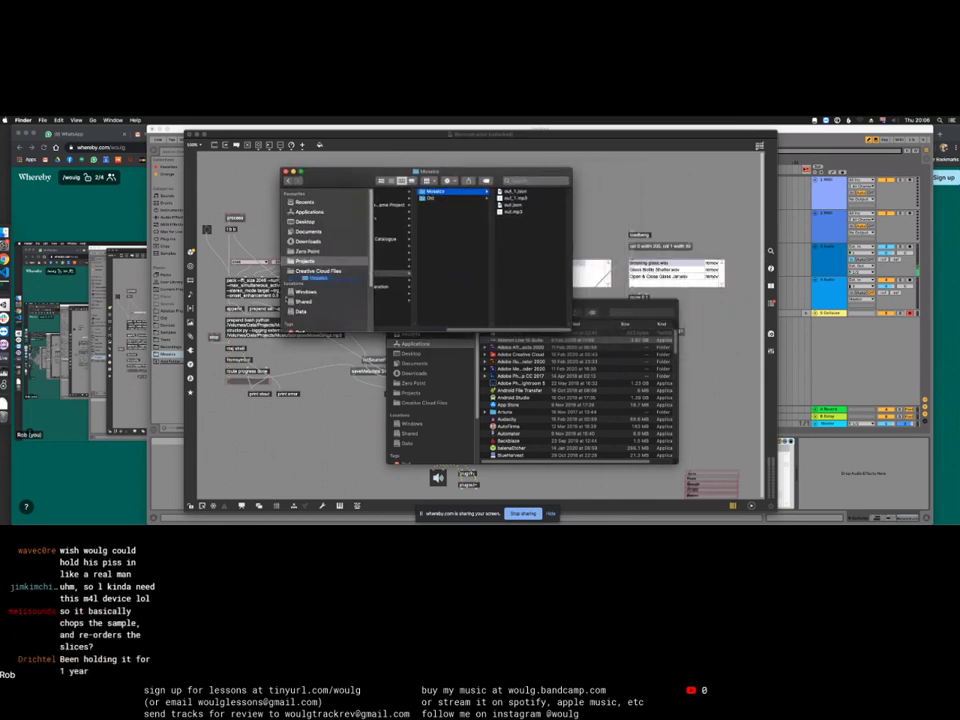
{"action": "left_click_drag", "start_coordinate": [318, 277], "coordinate": [305, 262]}
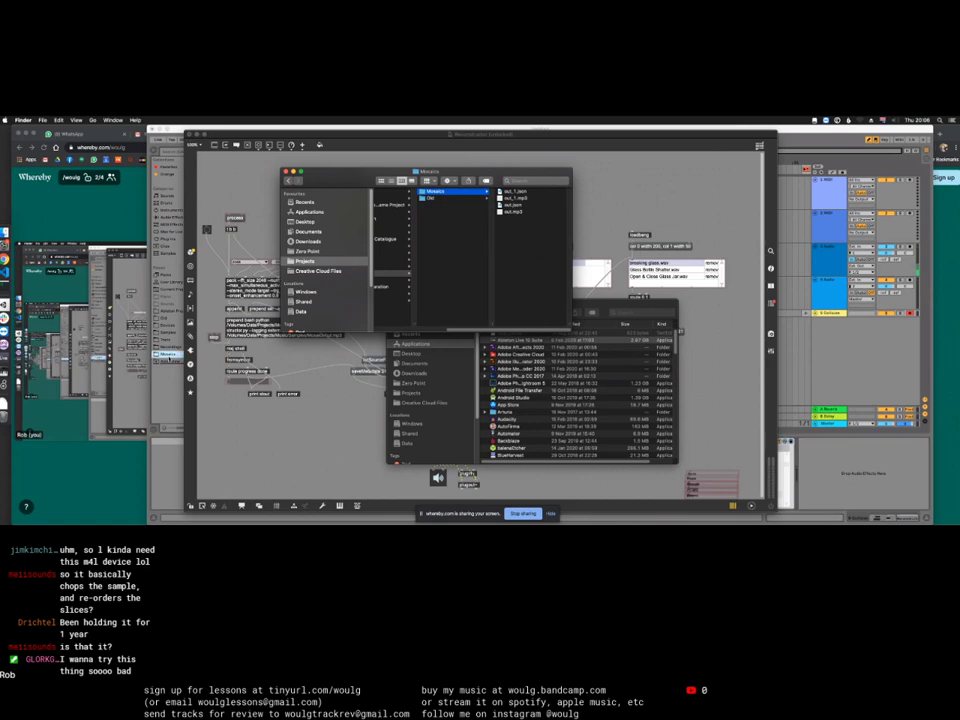
{"action": "left_click", "coordinate": [172, 360]}
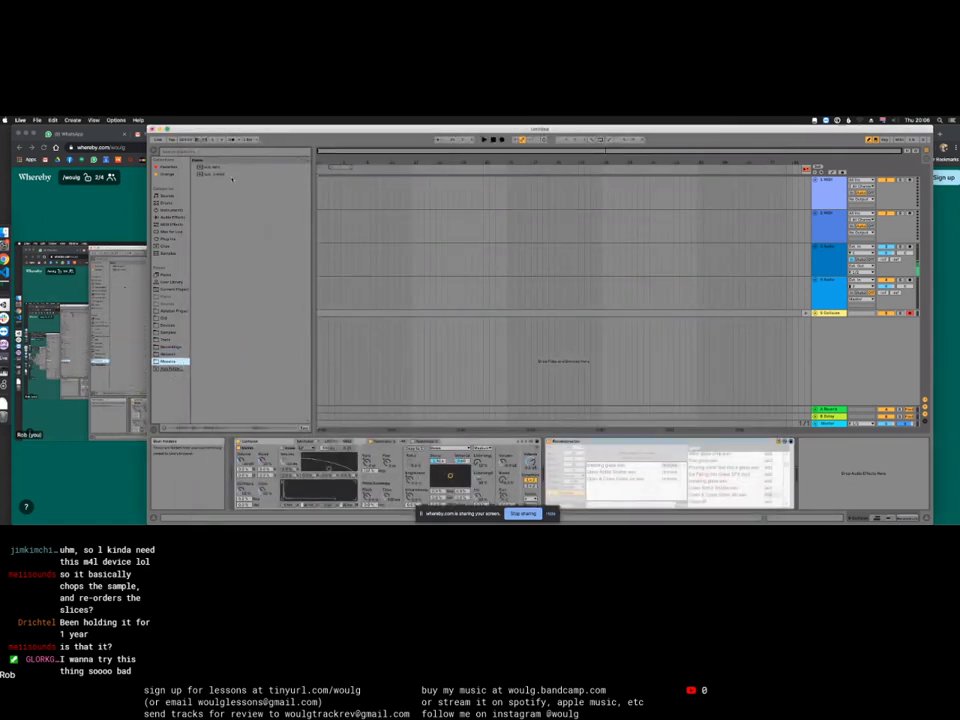
{"action": "left_click", "coordinate": [212, 168]}
{"action": "left_click", "coordinate": [213, 174]}
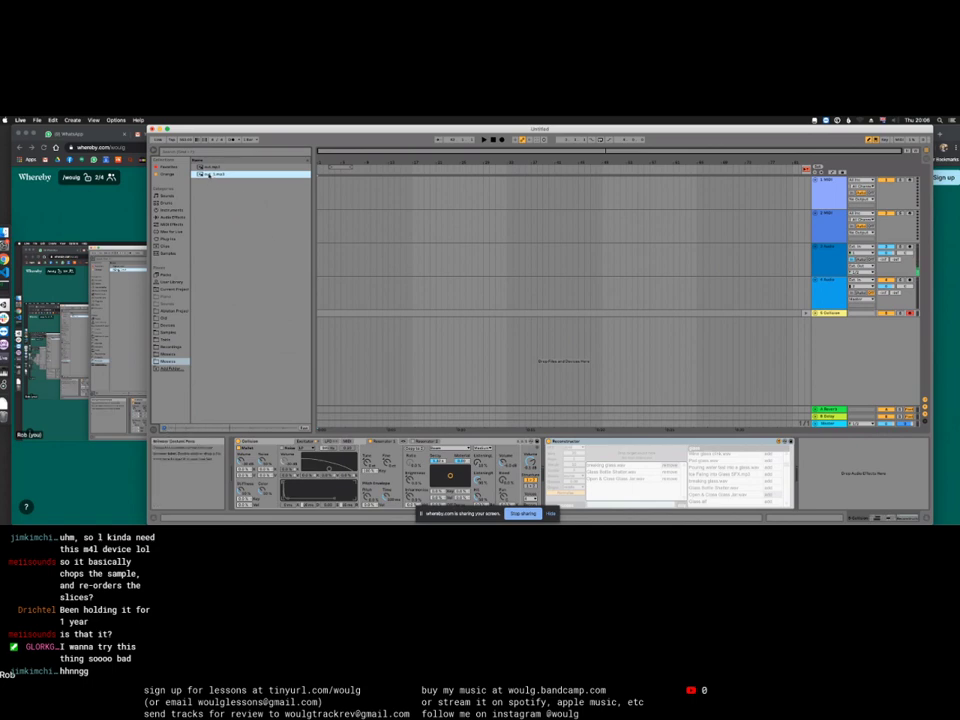
Step: Place out_1.mp3 at the start of the upper audio track and play it with its waveform in view
{"action": "left_click_drag", "start_coordinate": [205, 174], "coordinate": [325, 247]}
{"action": "double_click", "coordinate": [325, 247]}
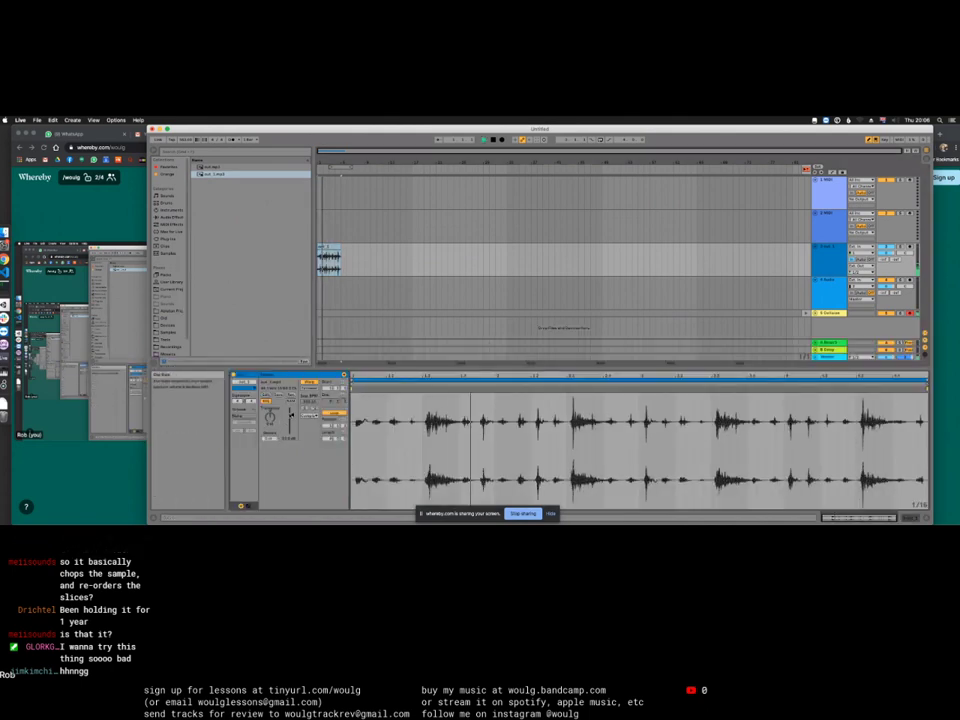
{"action": "left_click", "coordinate": [688, 440]}
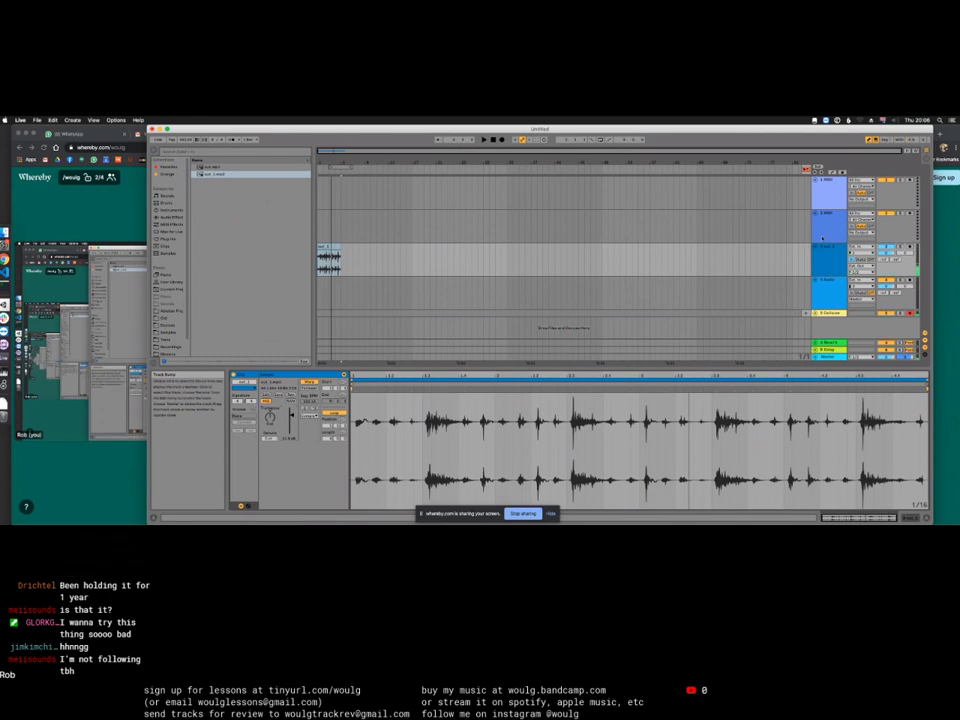
Step: Delete the two empty MIDI tracks above the audio tracks
{"action": "left_click", "coordinate": [829, 218]}
{"action": "key", "text": "BackSpace"}
{"action": "left_click", "coordinate": [829, 196]}
{"action": "key", "text": "BackSpace"}
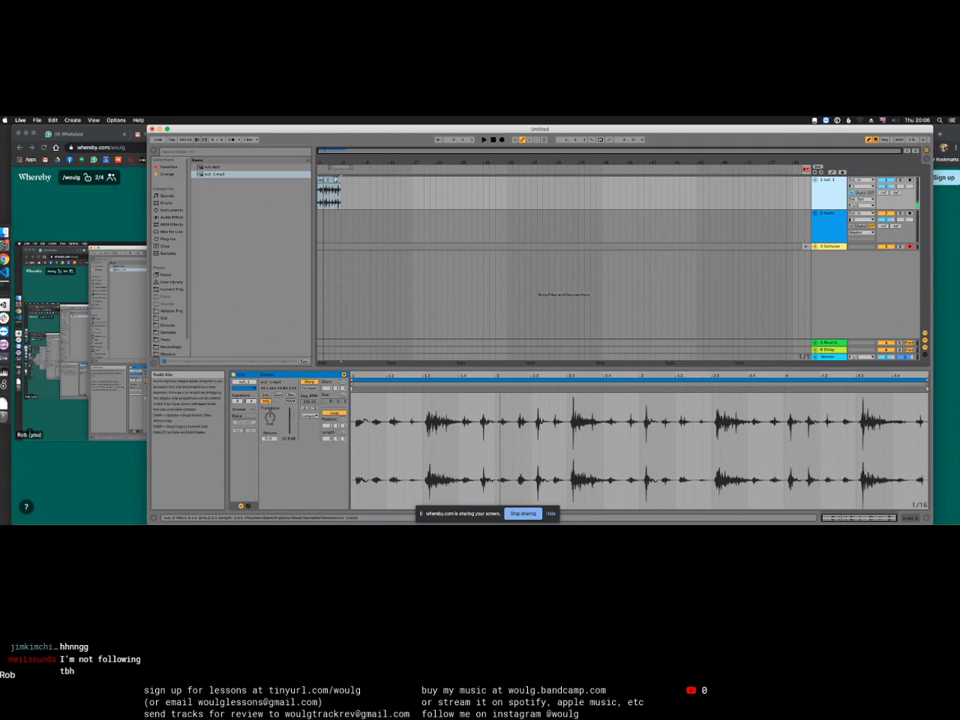
Step: Move the out_1 clip to the second audio track for playback, and delete the Collision track
{"action": "left_click_drag", "start_coordinate": [330, 190], "coordinate": [332, 226]}
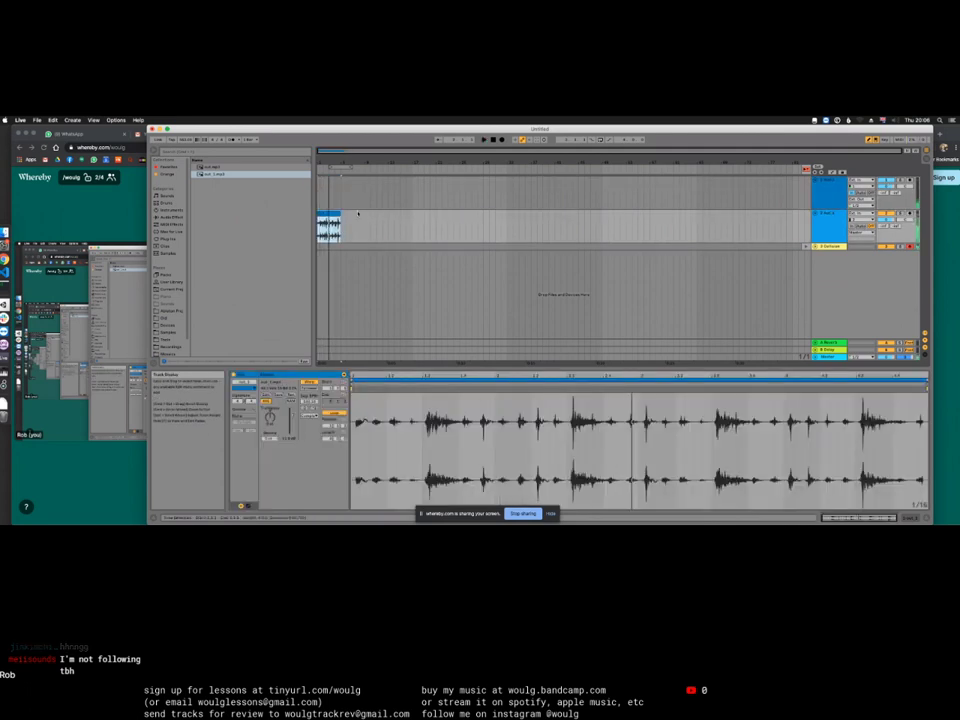
{"action": "left_click", "coordinate": [329, 228]}
{"action": "key", "text": "space"}
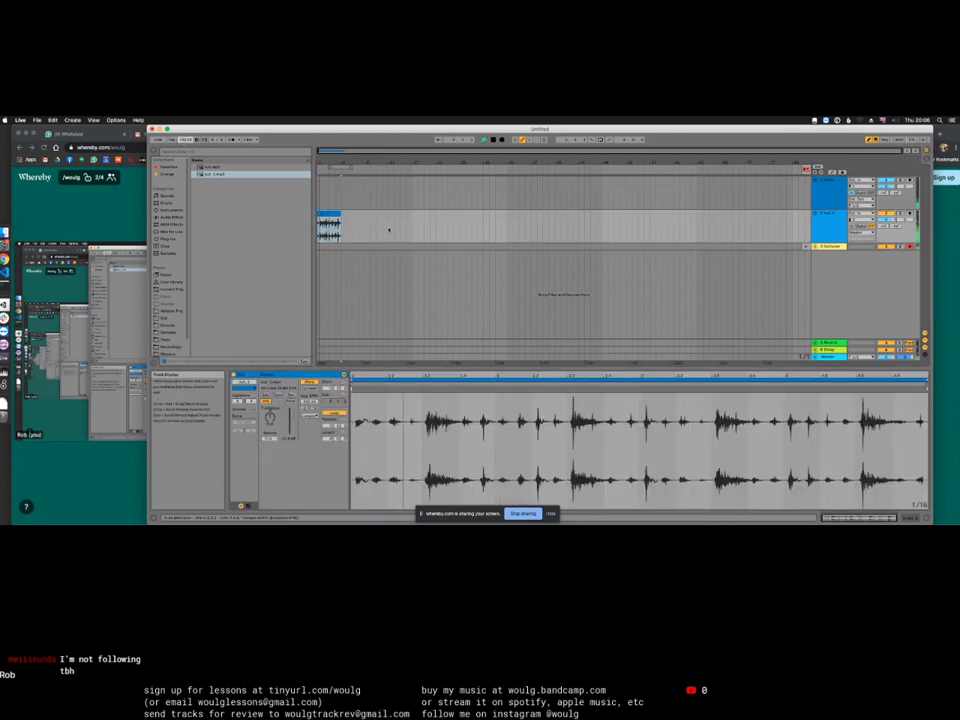
{"action": "key", "text": "Delete"}
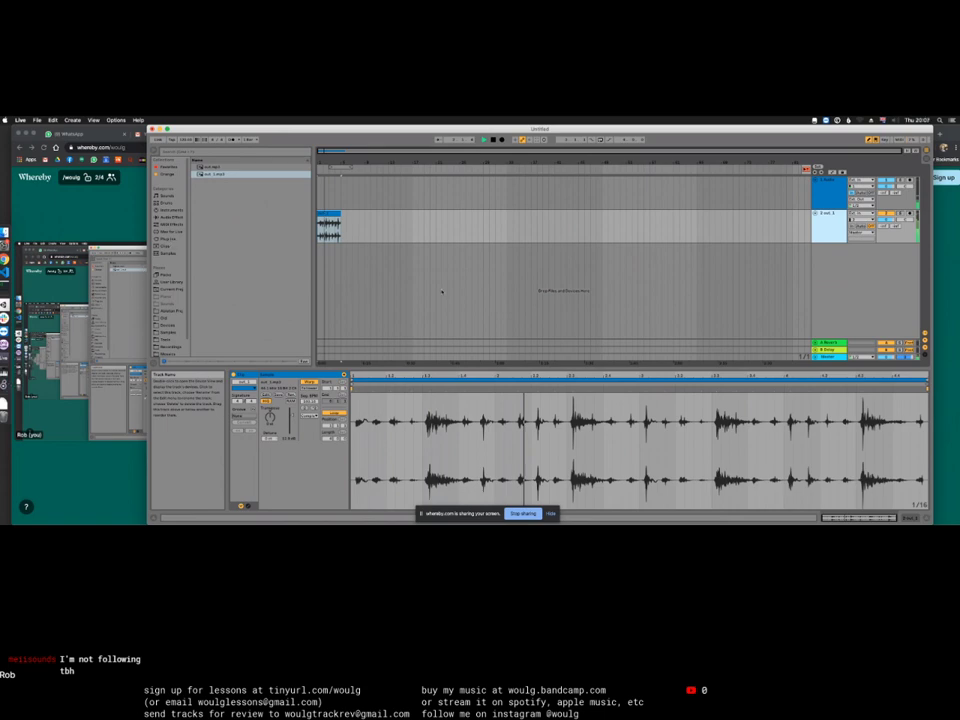
{"action": "left_click_drag", "start_coordinate": [327, 131], "coordinate": [340, 129]}
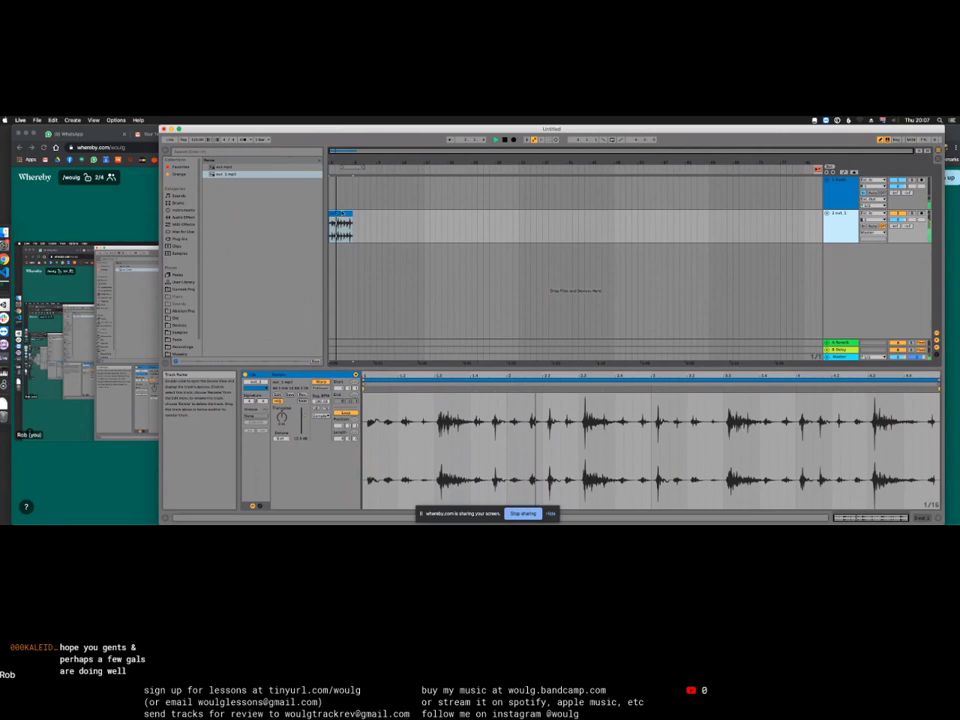
{"action": "left_click_drag", "start_coordinate": [389, 137], "coordinate": [314, 139]}
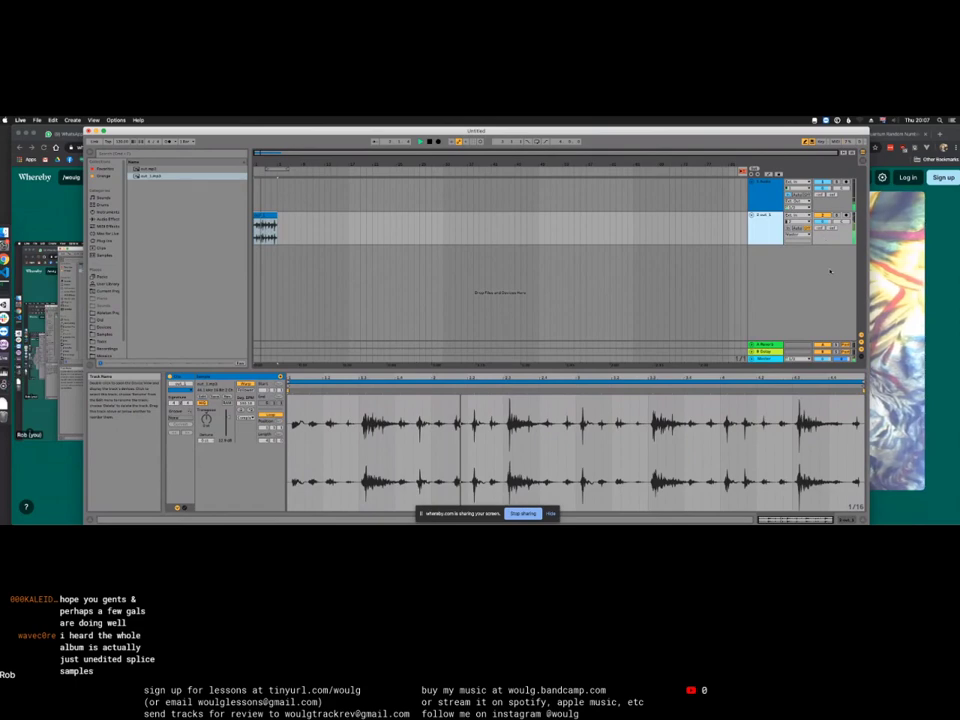
{"action": "left_click_drag", "start_coordinate": [839, 131], "coordinate": [856, 131]}
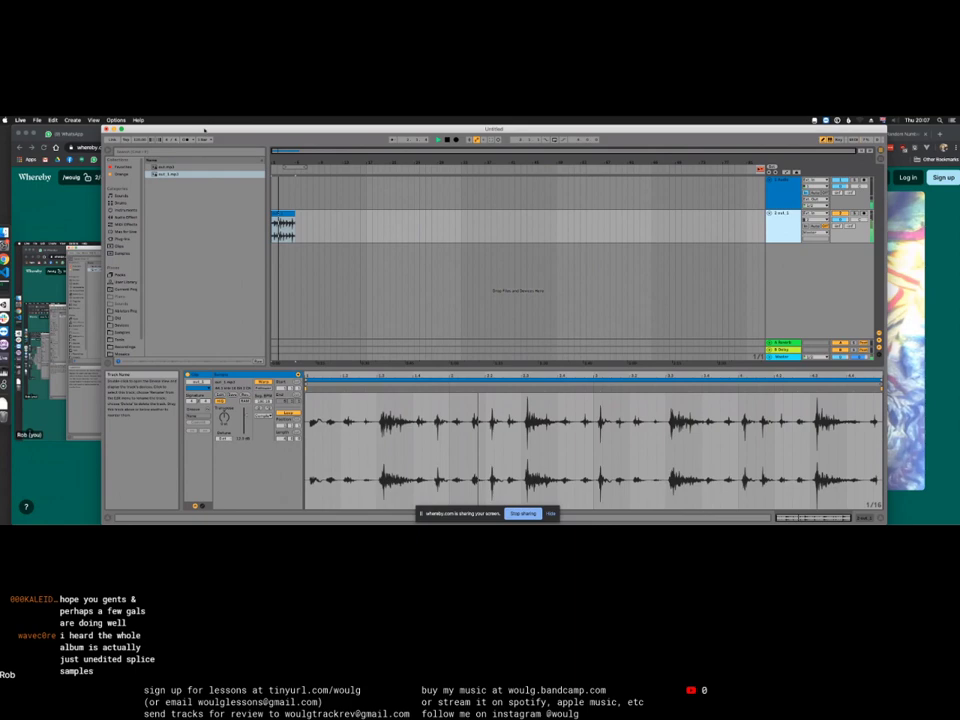
{"action": "left_click_drag", "start_coordinate": [204, 130], "coordinate": [174, 129]}
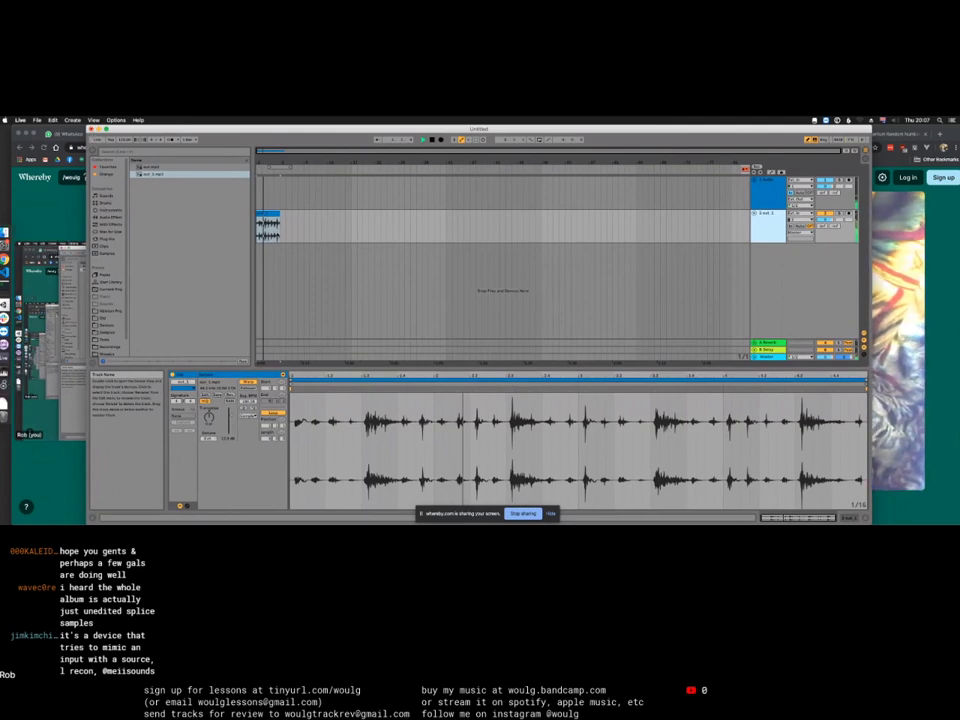
Step: Force the frozen Live to quit and close Reconstructor.amxd without saving its changes
{"action": "right_click", "coordinate": [5, 371]}
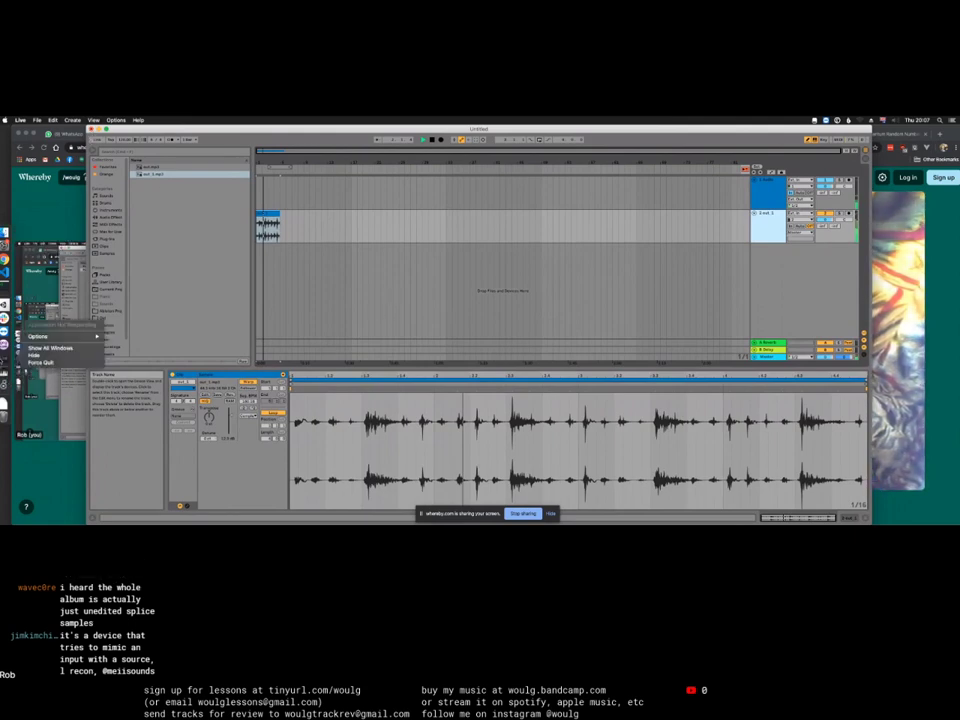
{"action": "key", "text": "Escape"}
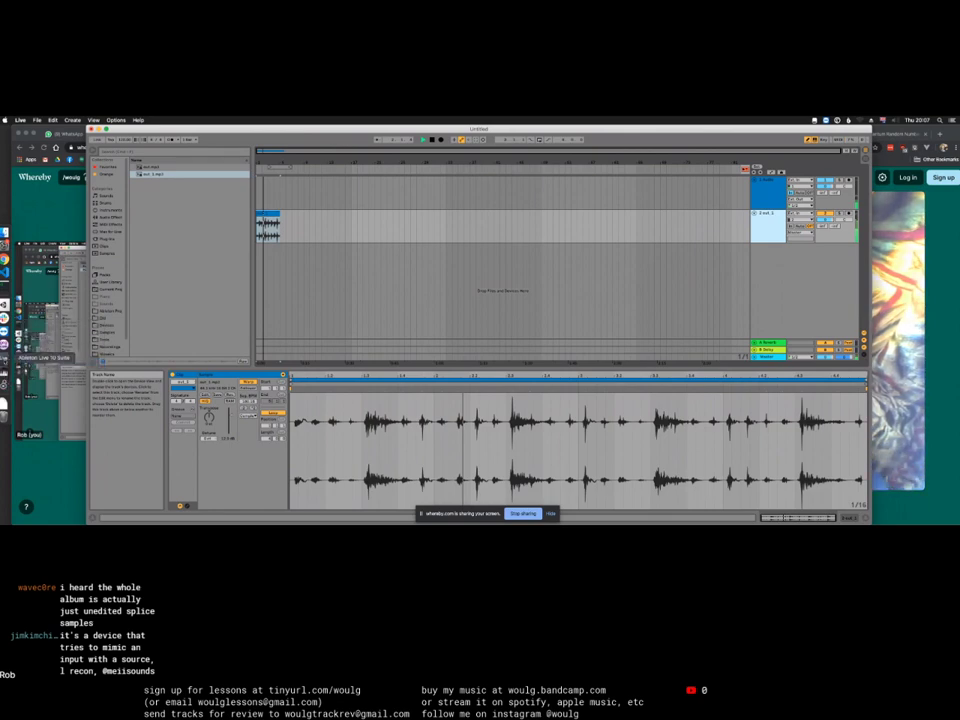
{"action": "key", "text": "super+h"}
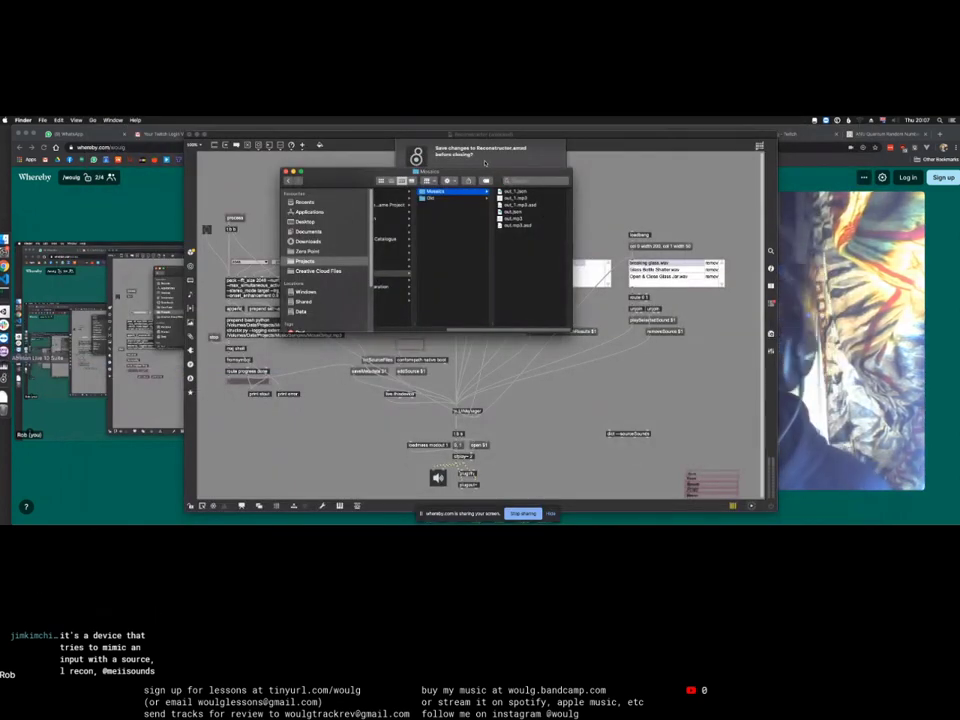
{"action": "left_click_drag", "start_coordinate": [453, 173], "coordinate": [253, 253]}
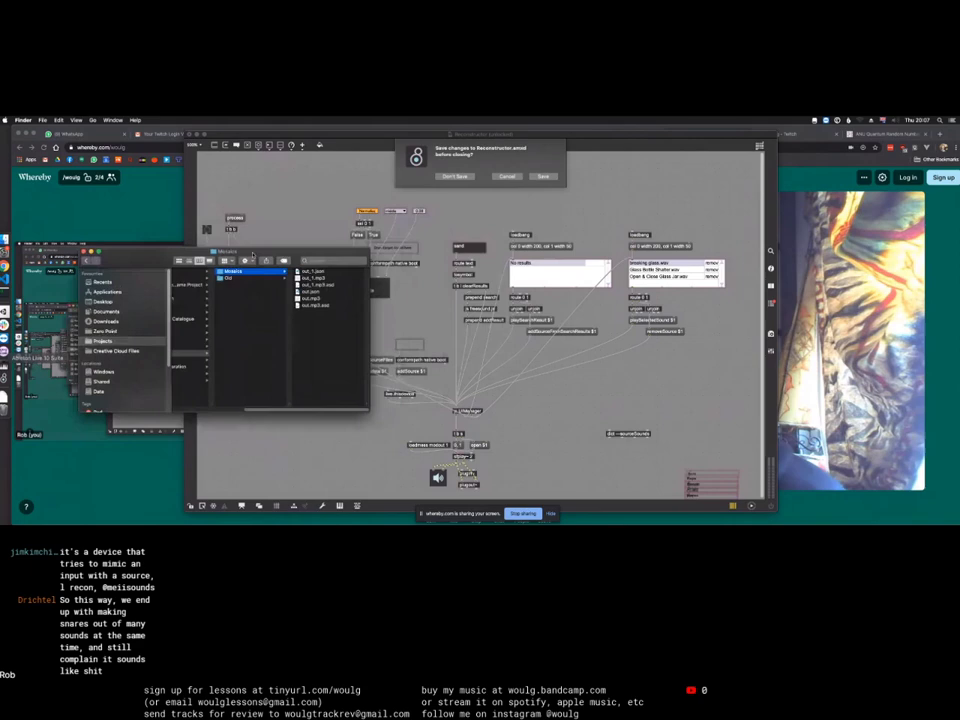
{"action": "left_click", "coordinate": [455, 177]}
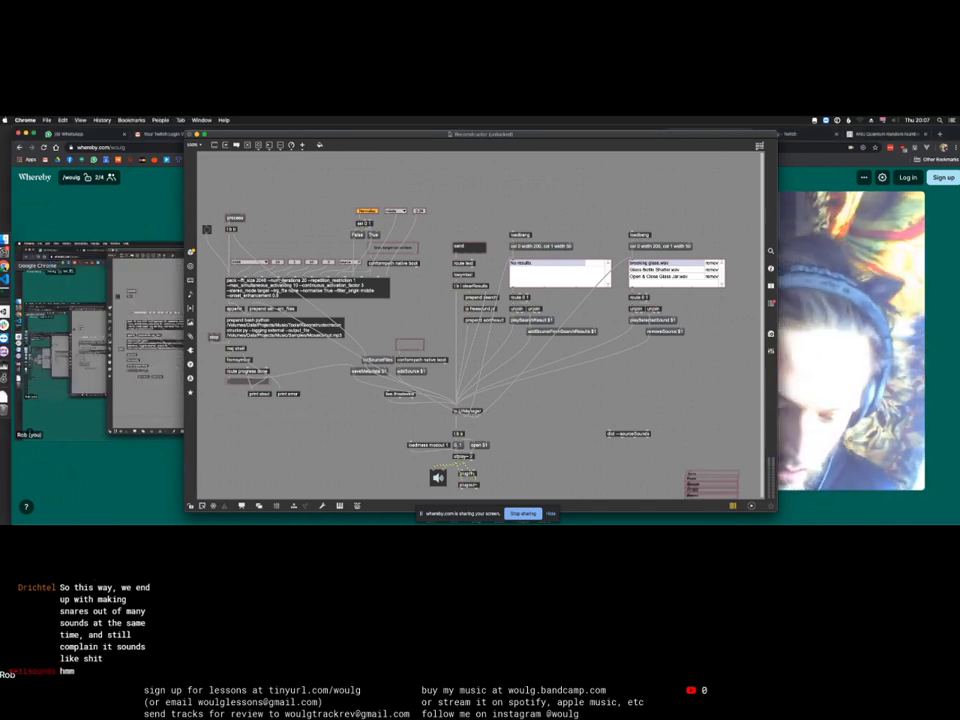
{"action": "left_click", "coordinate": [533, 161]}
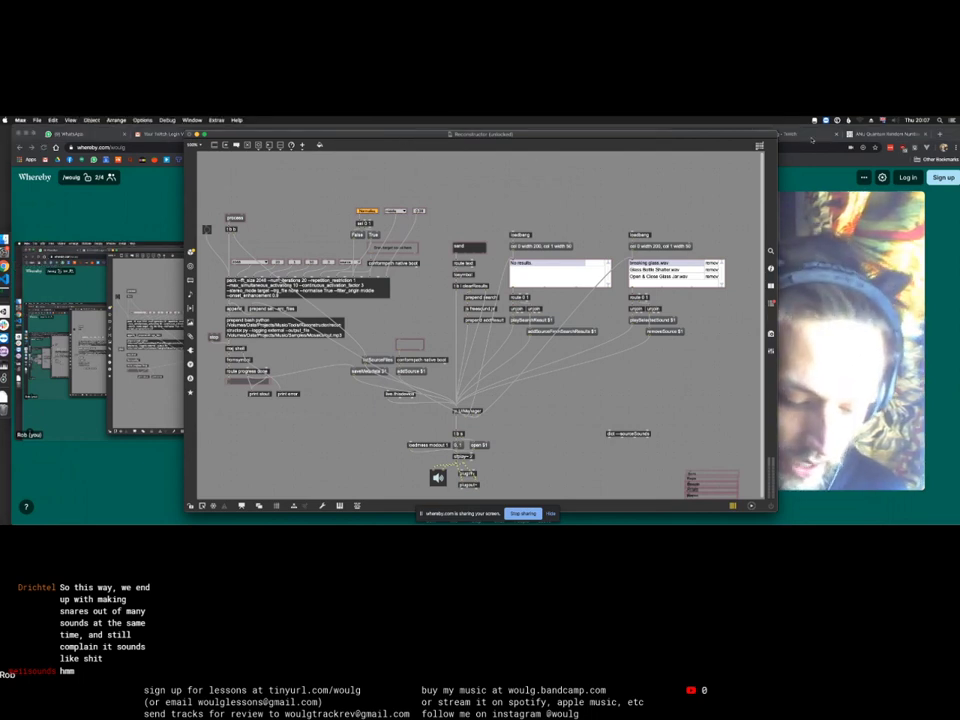
{"action": "left_click", "coordinate": [874, 135]}
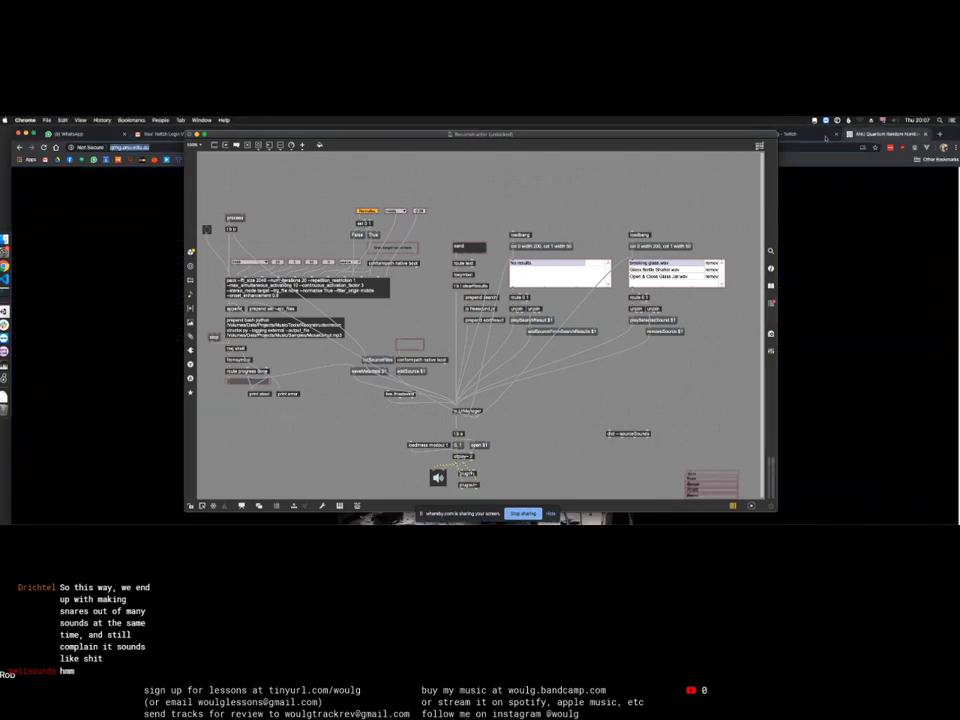
{"action": "left_click", "coordinate": [741, 139]}
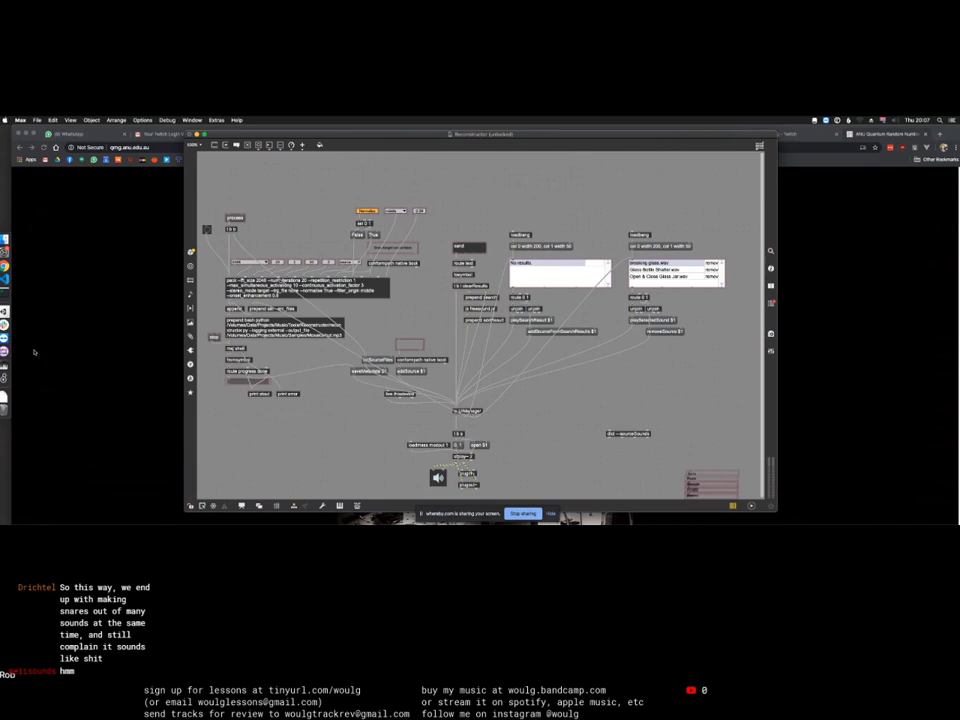
{"action": "key", "text": "super+space"}
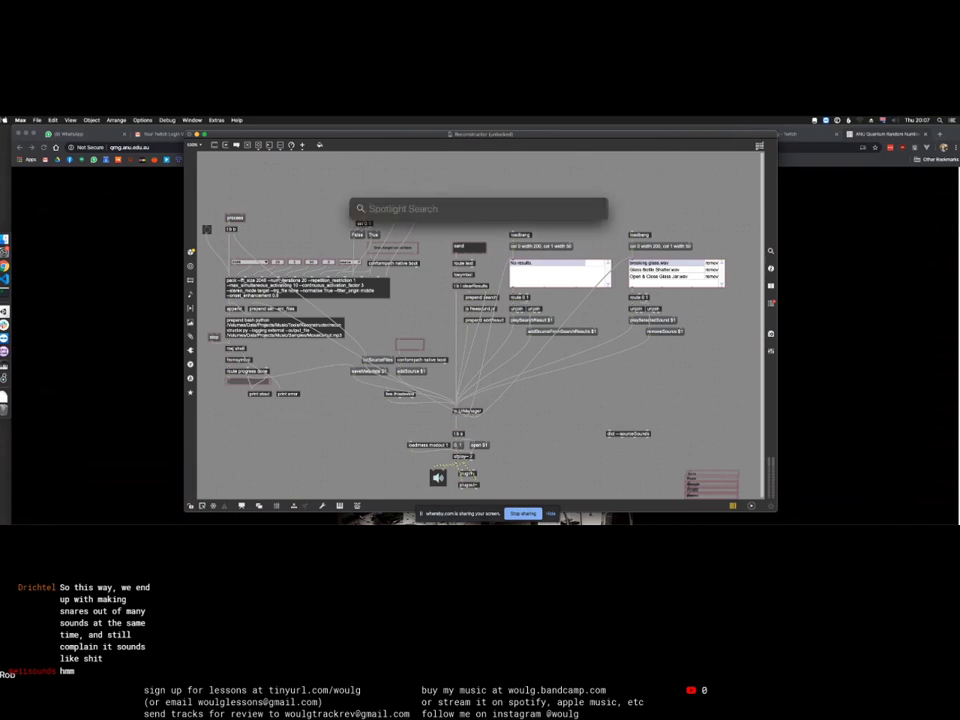
{"action": "left_click", "coordinate": [39, 348]}
Step: Dismiss Live's crash notice and force the unresponsive Max application to quit
{"action": "left_click", "coordinate": [6, 120]}
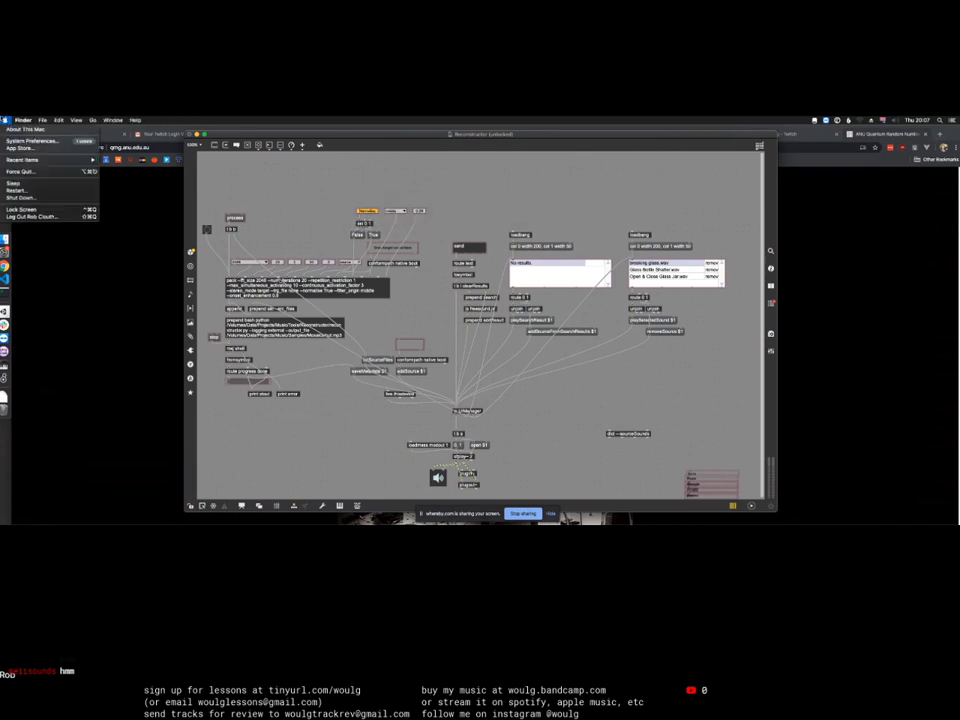
{"action": "left_click", "coordinate": [33, 171]}
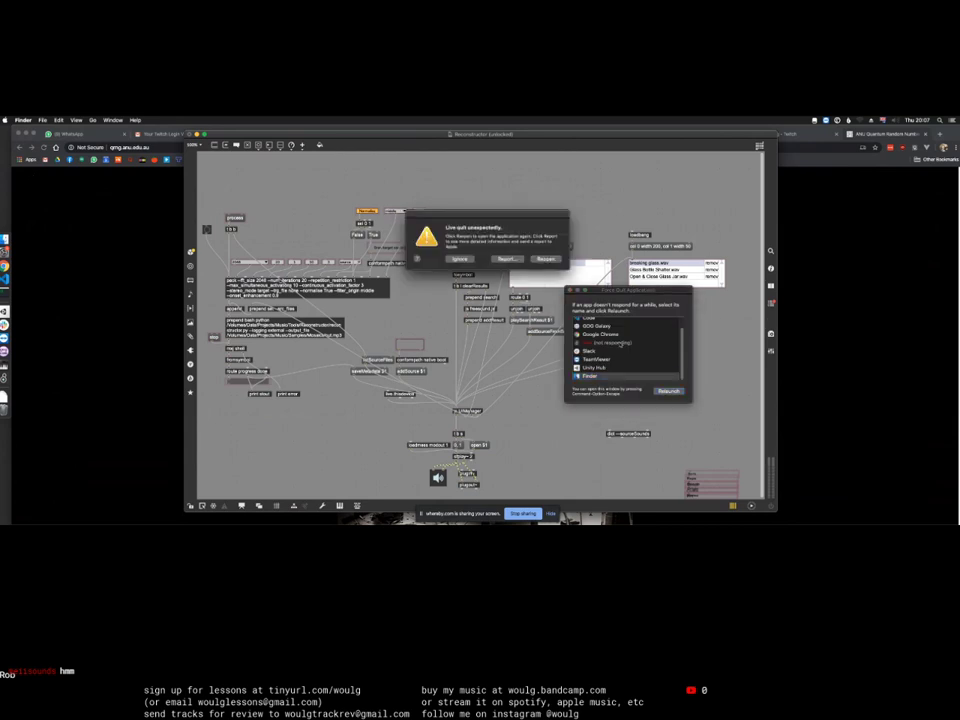
{"action": "left_click", "coordinate": [619, 342]}
{"action": "left_click", "coordinate": [467, 259]}
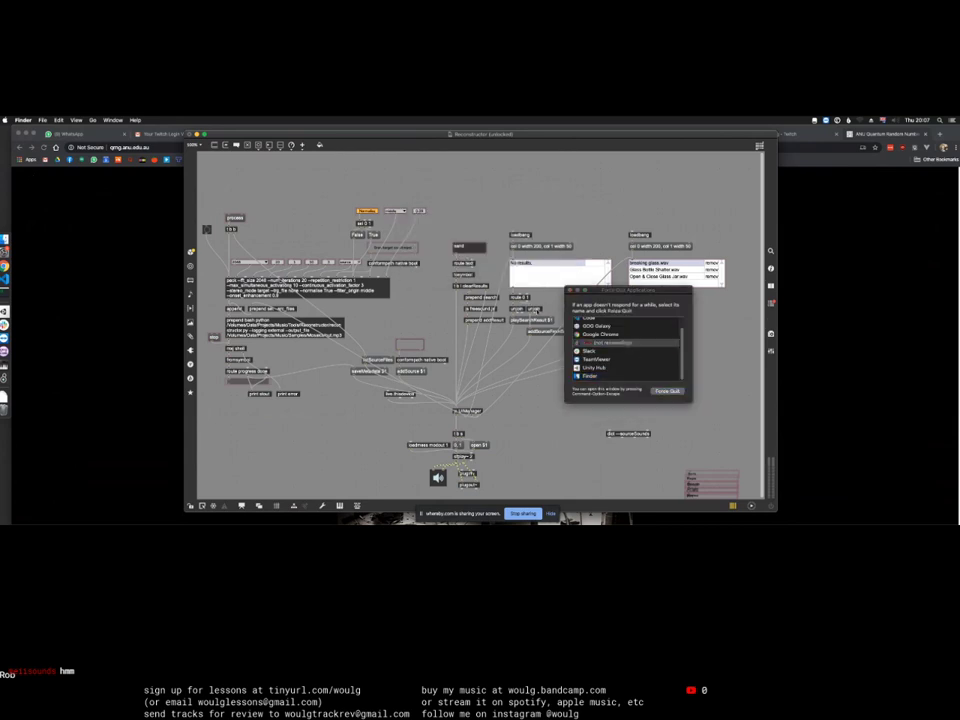
{"action": "left_click", "coordinate": [667, 390]}
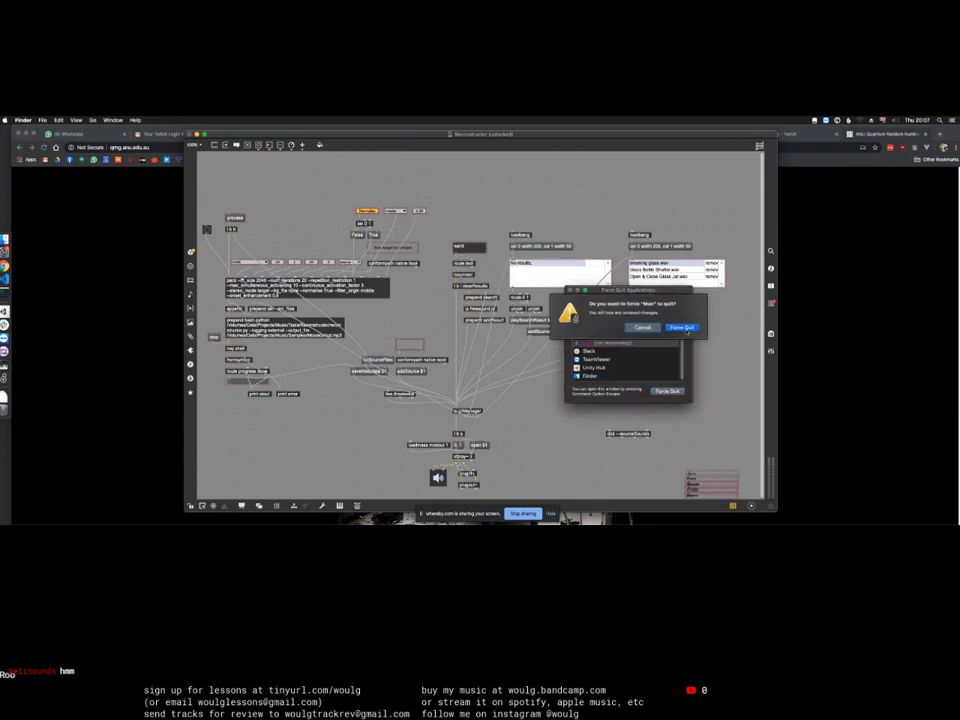
{"action": "left_click", "coordinate": [665, 327]}
Step: Relaunch Ableton Live 10 Suite, recover the unsaved set and close the Force Quit Applications window
{"action": "key", "text": "super+space"}
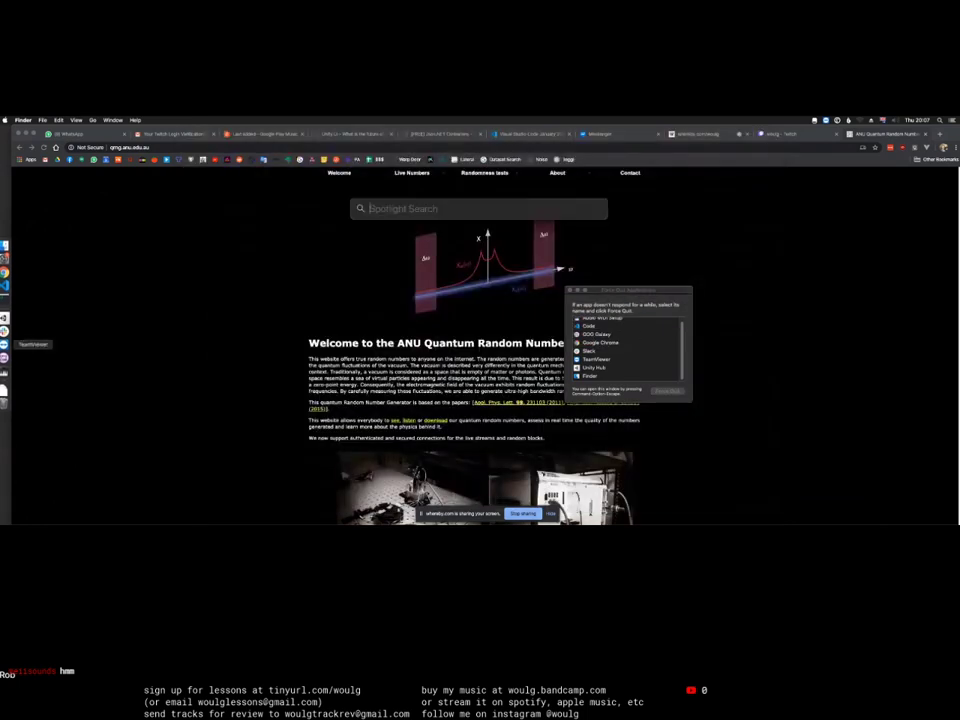
{"action": "type", "text": "audio"}
{"action": "key", "text": "Return"}
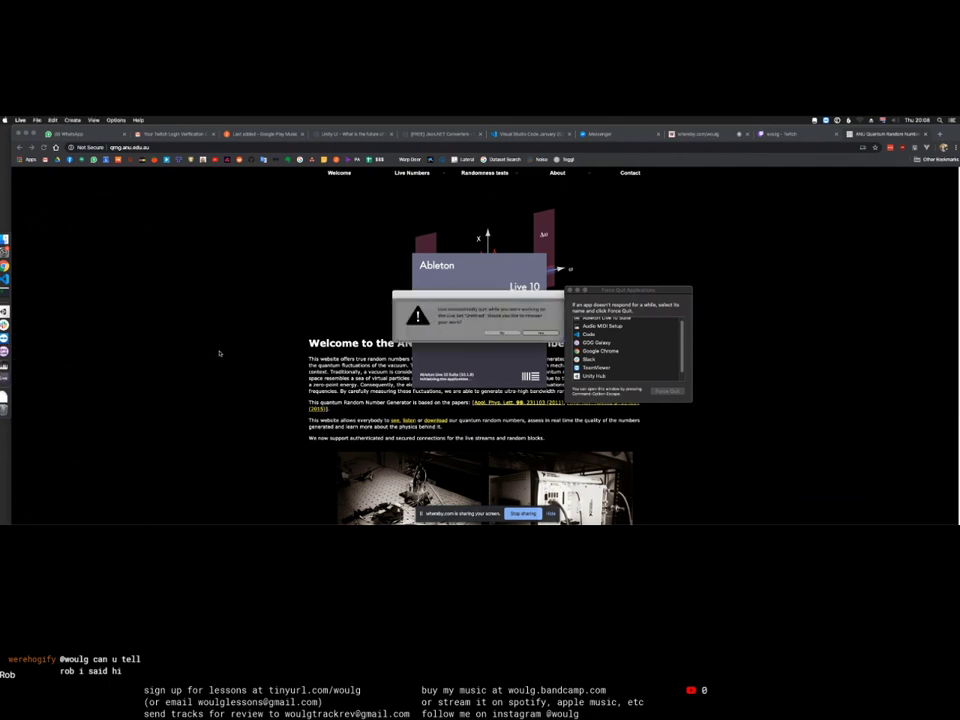
{"action": "left_click", "coordinate": [536, 334]}
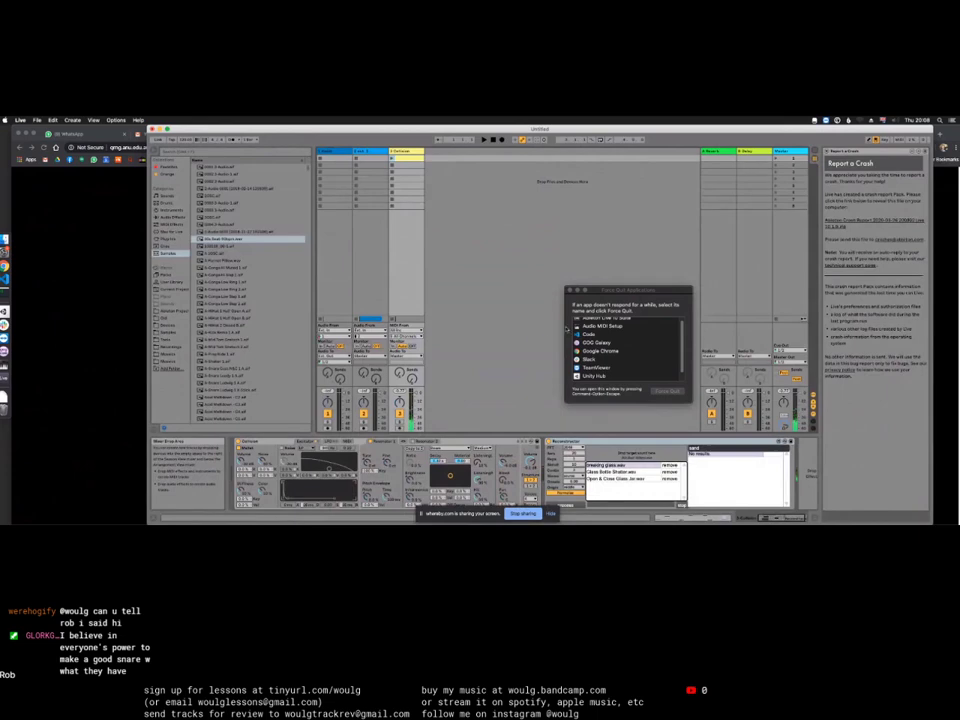
{"action": "left_click_drag", "start_coordinate": [632, 292], "coordinate": [588, 290]}
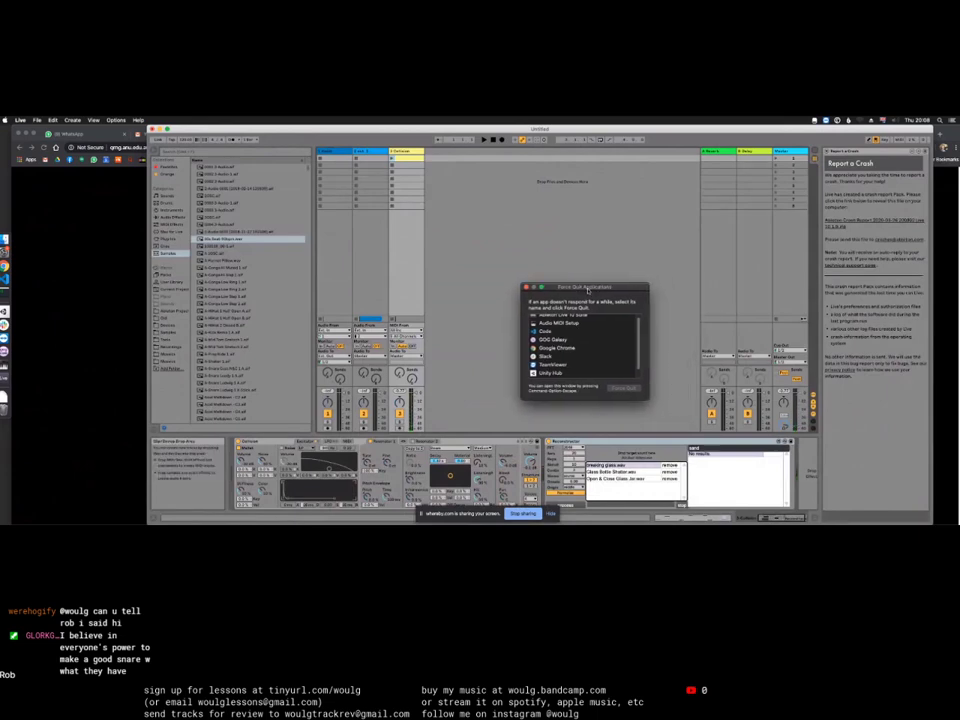
{"action": "left_click", "coordinate": [526, 288]}
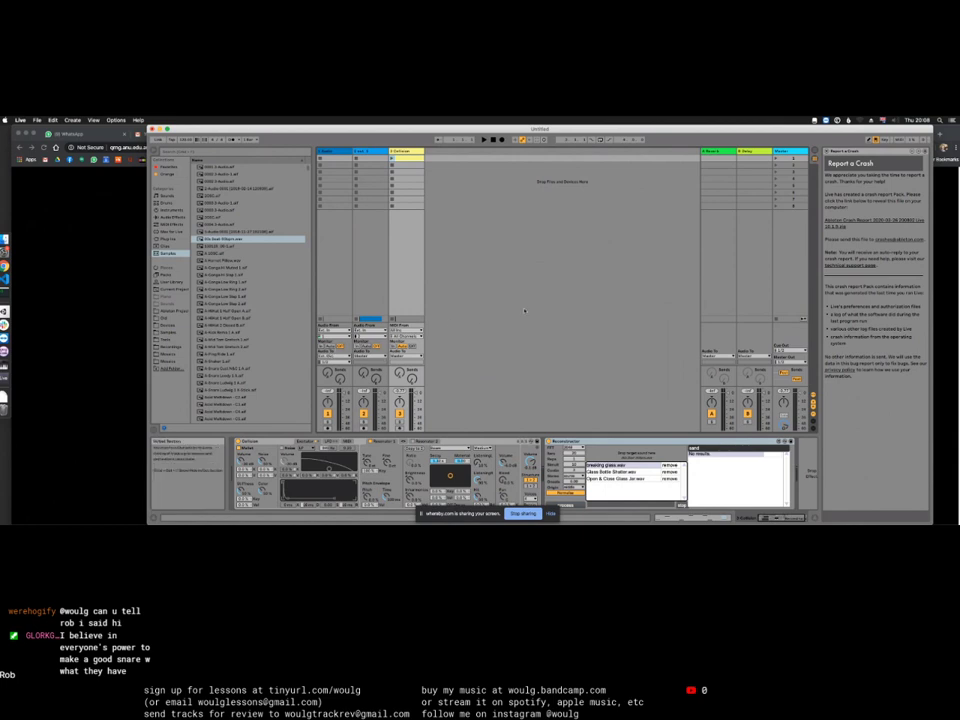
Step: Check the audio device, sample rate and buffer settings in Live's preferences and close them
{"action": "left_click", "coordinate": [20, 120]}
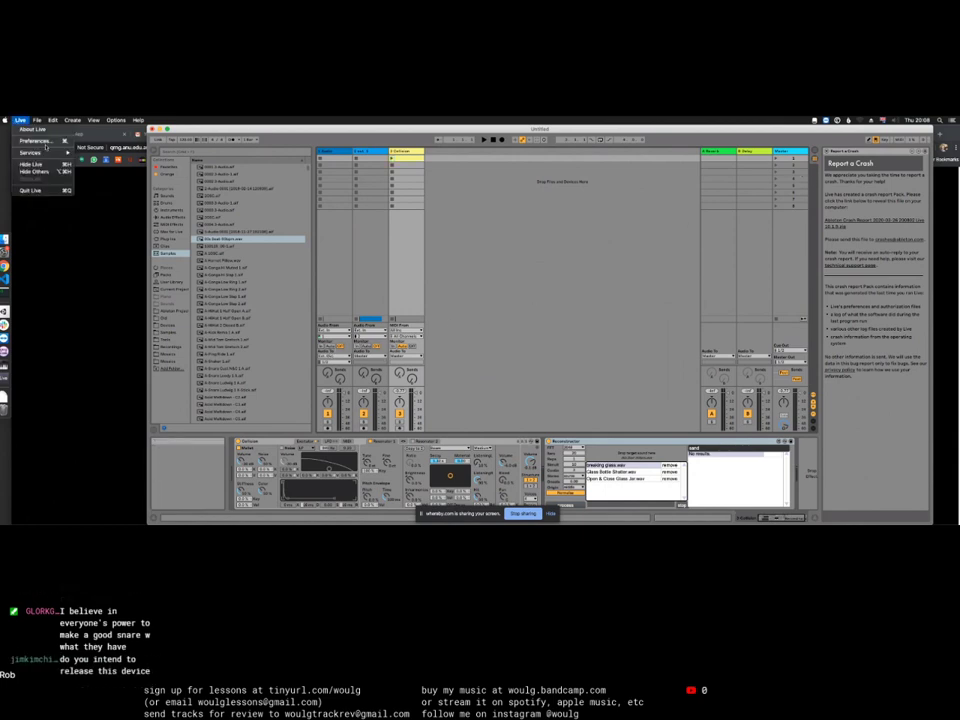
{"action": "left_click", "coordinate": [45, 141]}
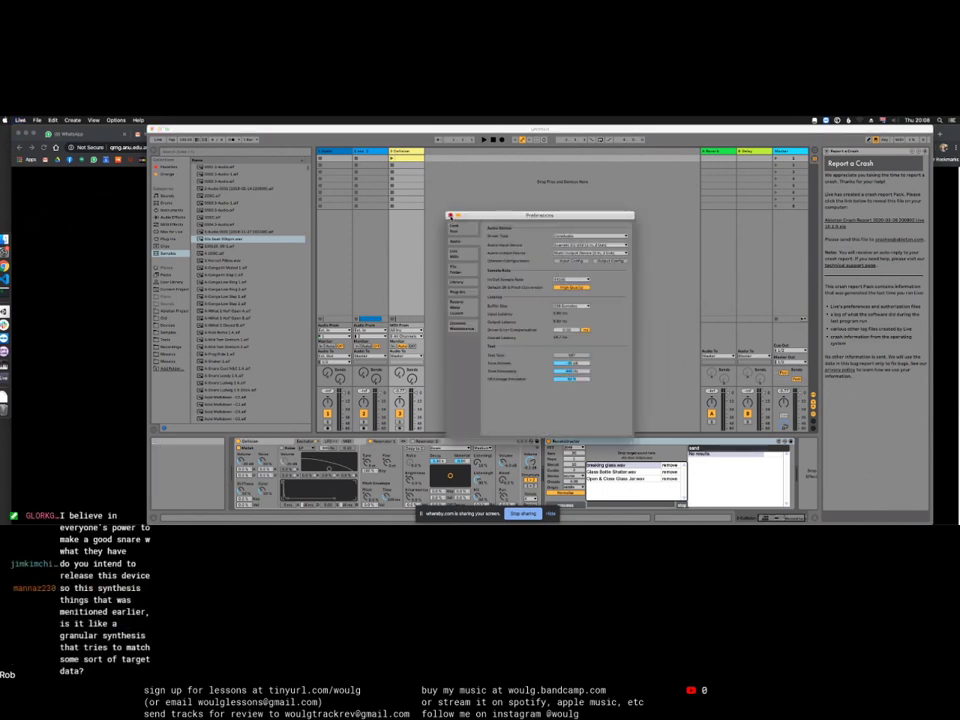
{"action": "left_click", "coordinate": [451, 215]}
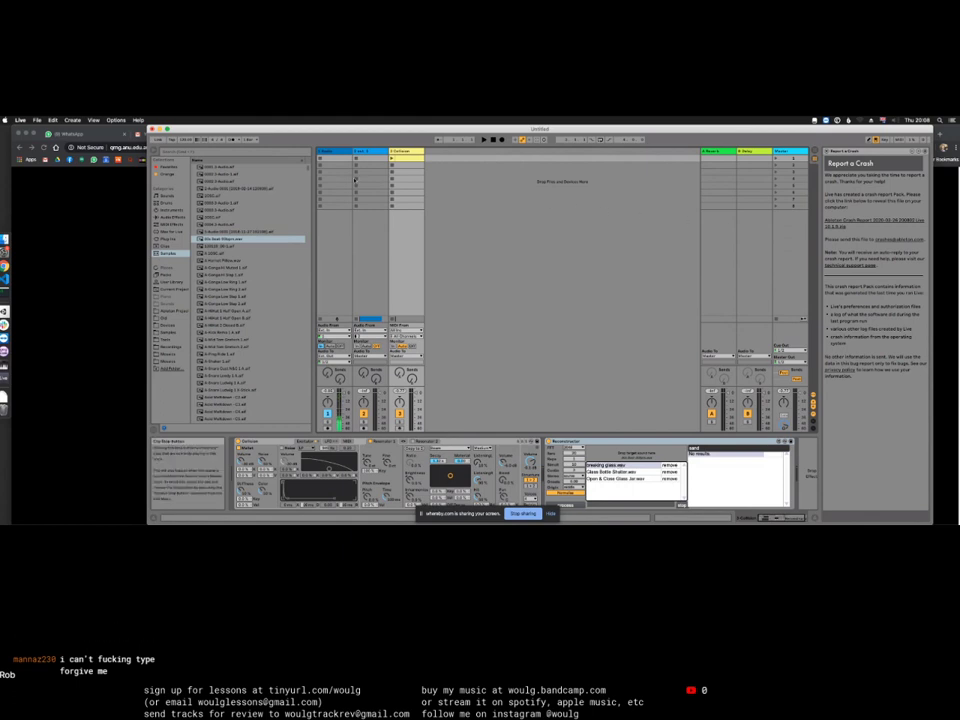
Step: Add out_1.mp3 from the Mosaics folder to the first clip slot of the second audio track and play it
{"action": "left_click", "coordinate": [162, 361]}
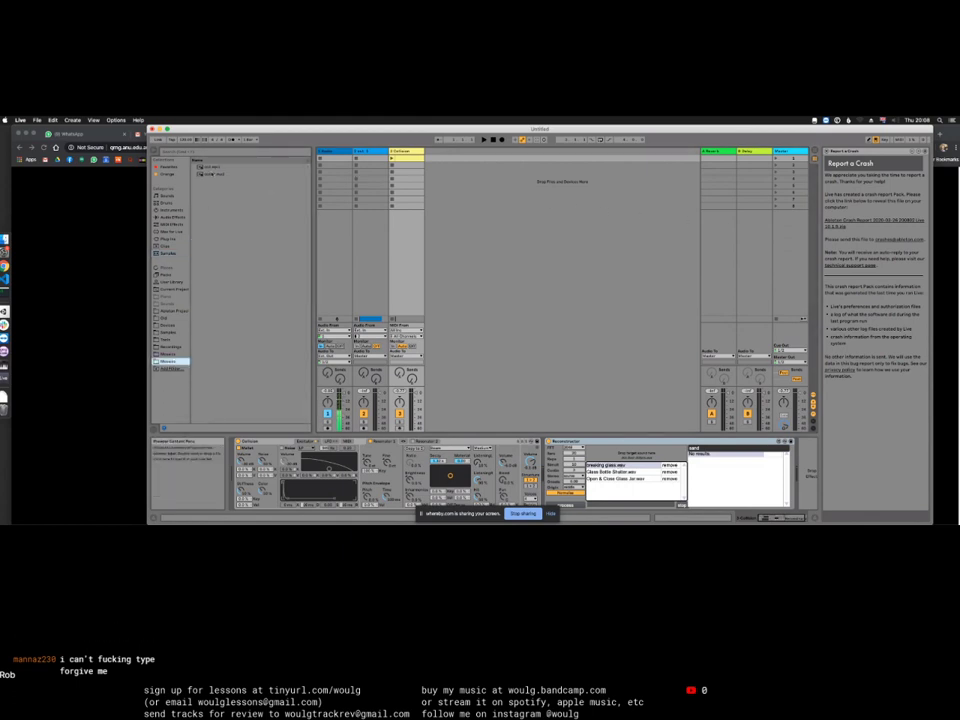
{"action": "left_click", "coordinate": [211, 174]}
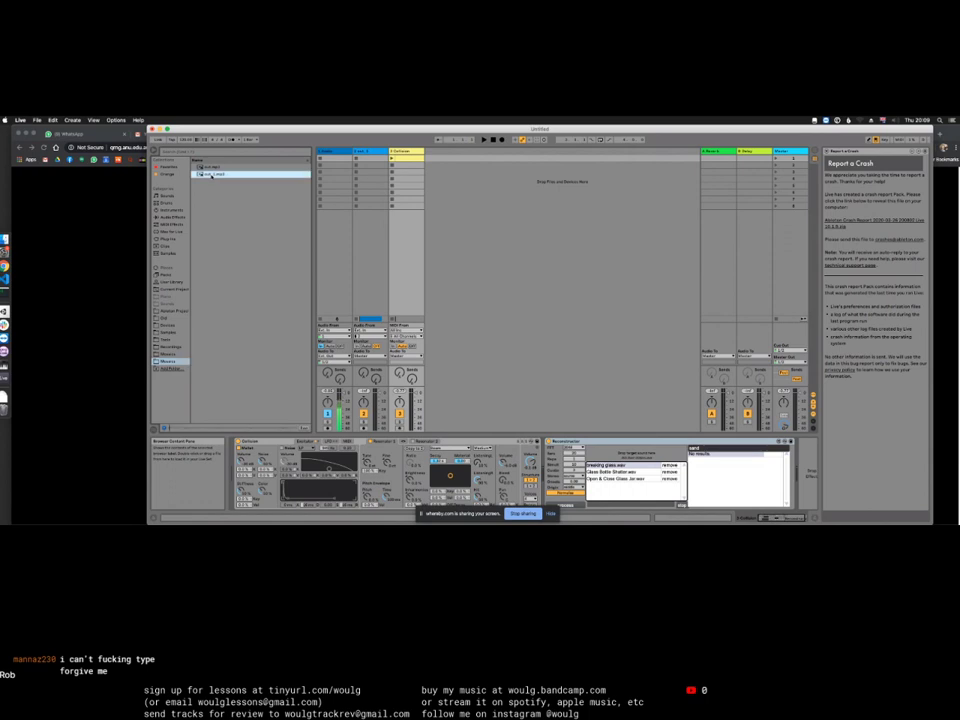
{"action": "left_click", "coordinate": [365, 163]}
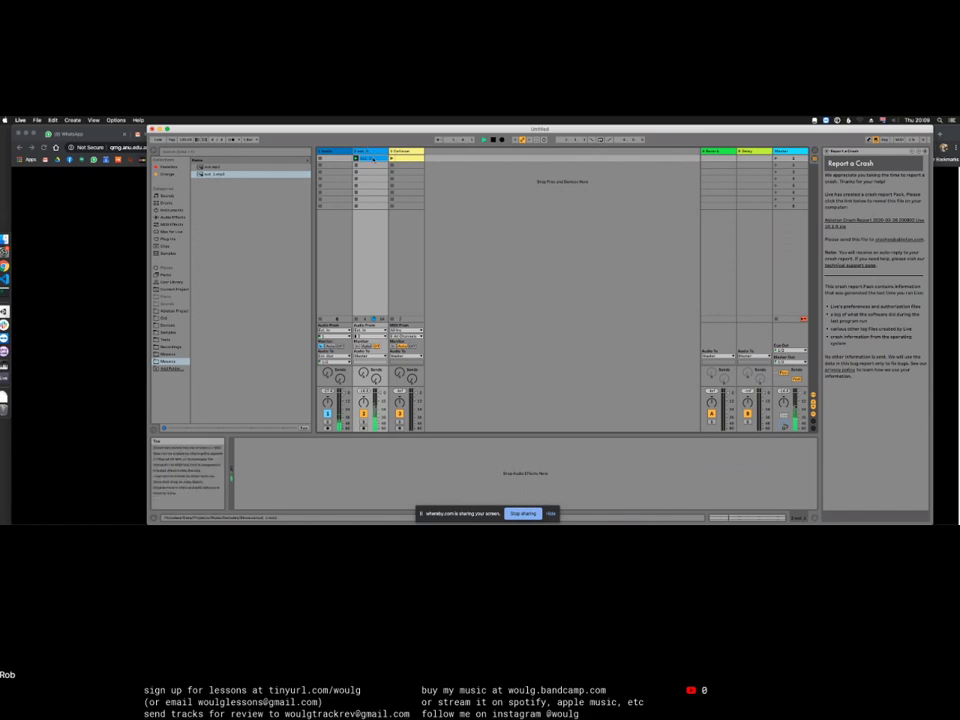
Step: Raise the gain of the out_1 clip, turn off its Warp setting and stop playback
{"action": "double_click", "coordinate": [365, 160]}
{"action": "left_click_drag", "start_coordinate": [290, 424], "coordinate": [290, 414]}
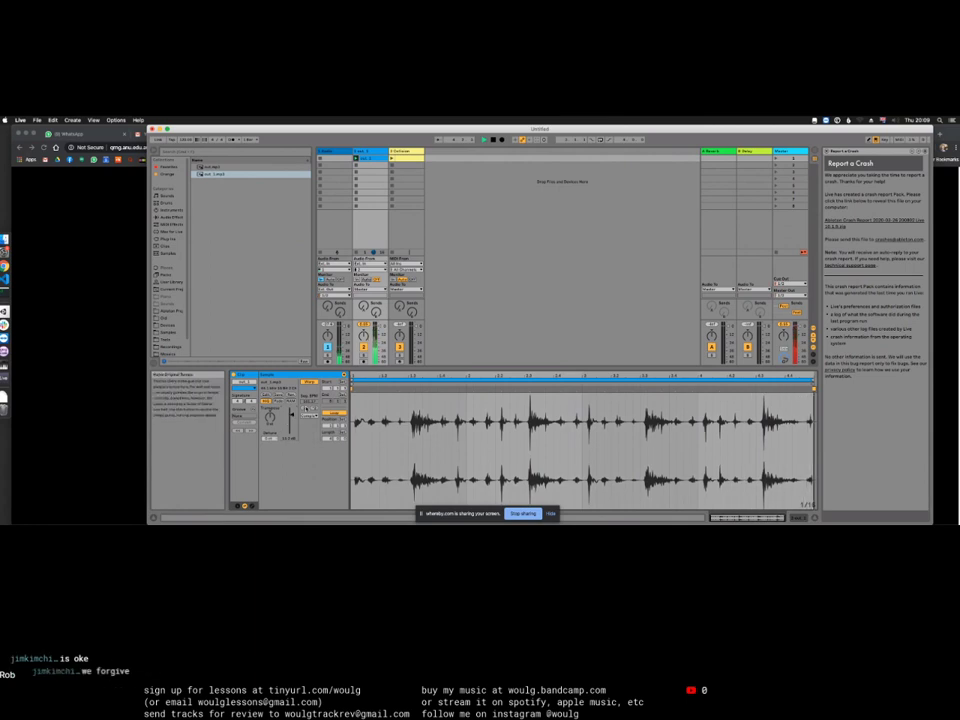
{"action": "left_click", "coordinate": [309, 382]}
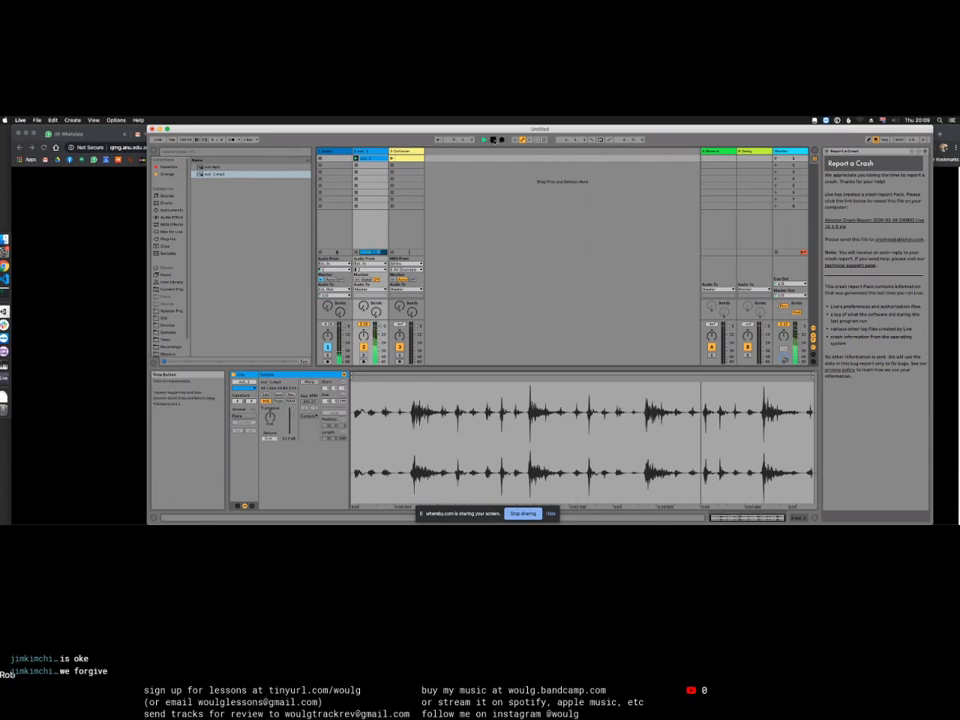
{"action": "key", "text": "space"}
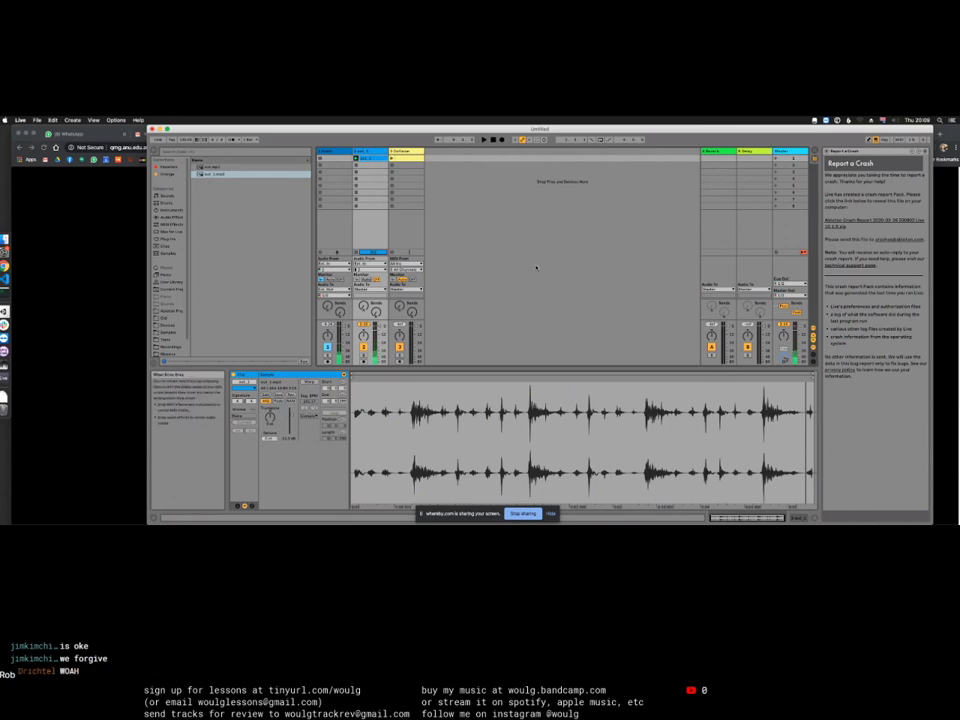
Step: Add out.mp3 to the slot below the out_1 clip and play it for comparison
{"action": "left_click", "coordinate": [206, 167]}
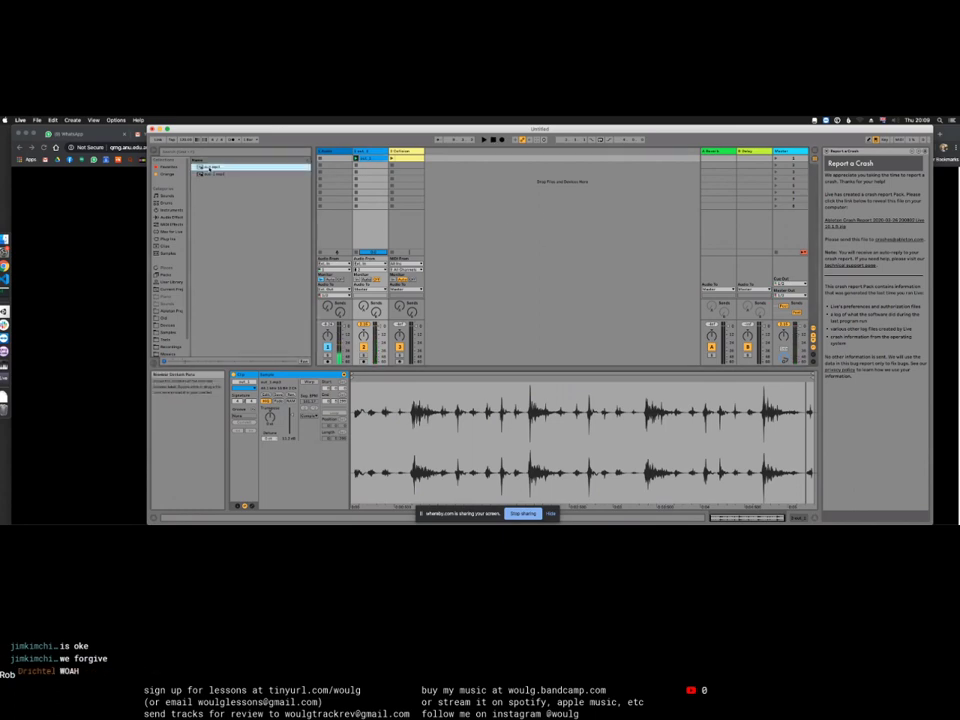
{"action": "left_click_drag", "start_coordinate": [206, 167], "coordinate": [355, 163]}
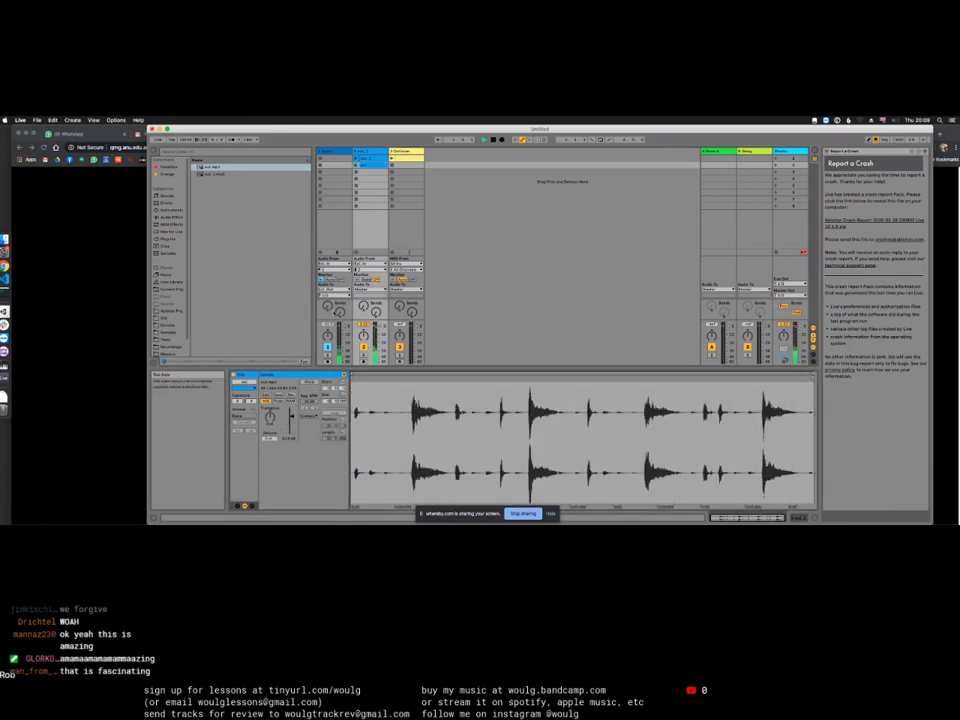
{"action": "left_click", "coordinate": [355, 166]}
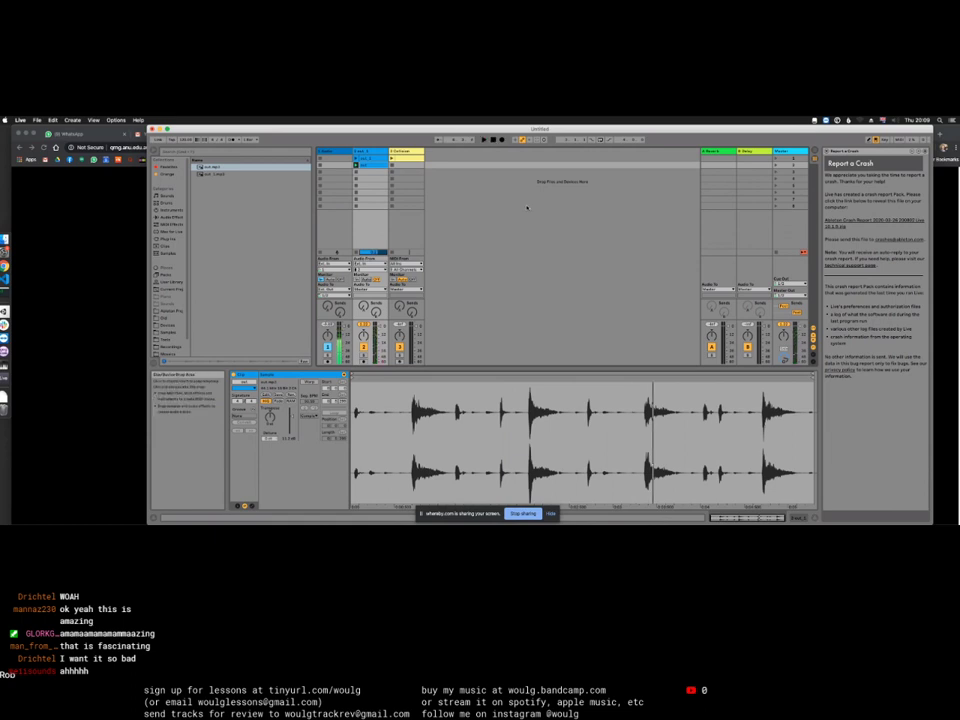
Step: Show the Reconstructor device on the Collision track and search its sample library for "water"
{"action": "key", "text": "super+Tab"}
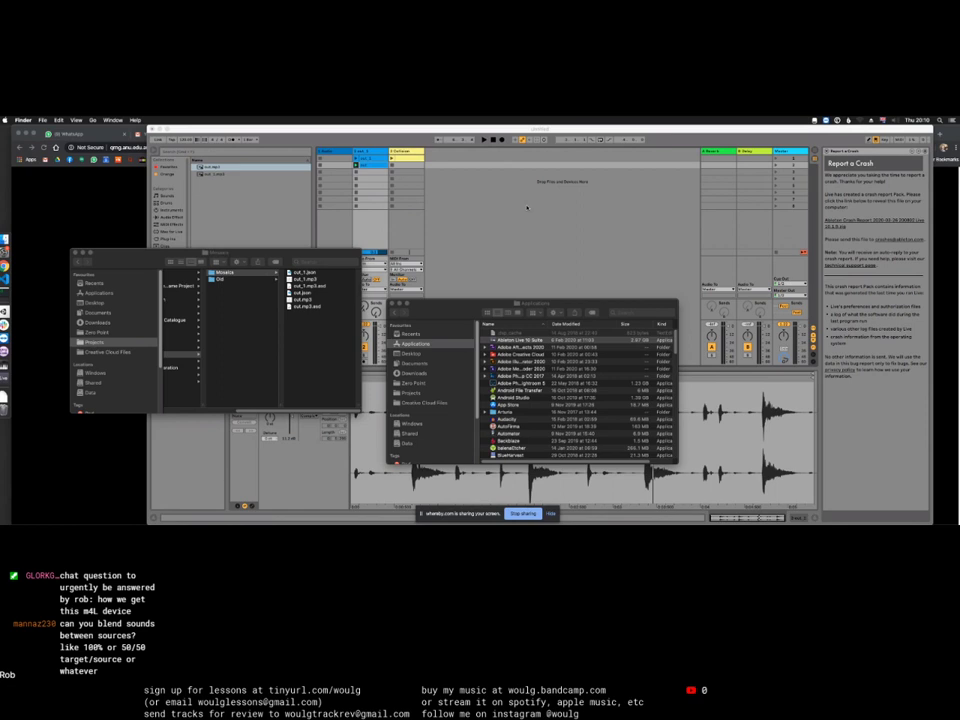
{"action": "left_click", "coordinate": [366, 151]}
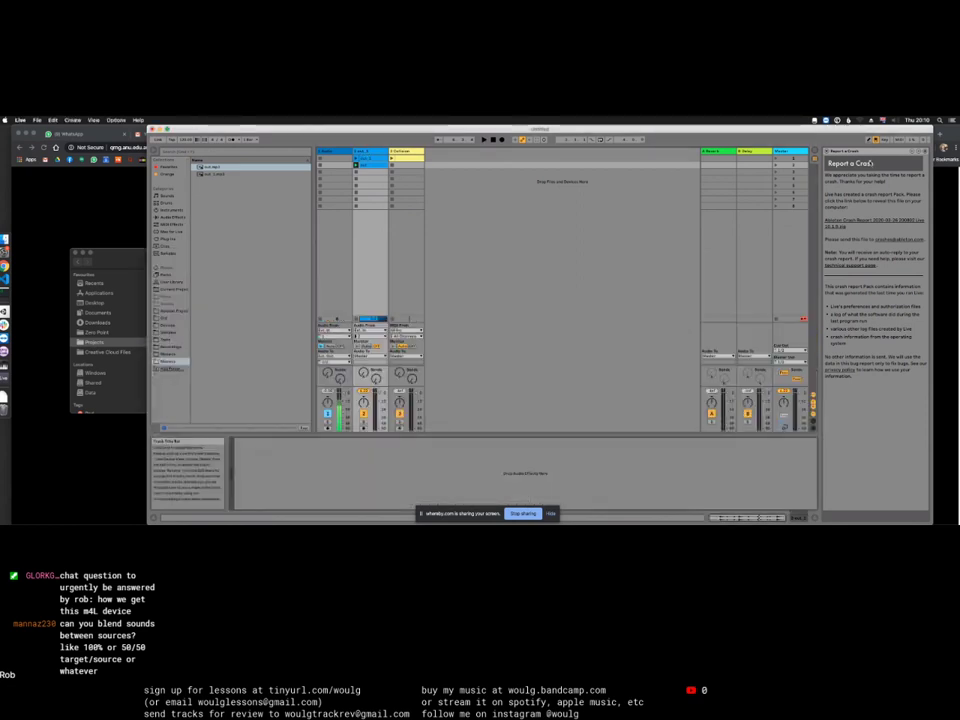
{"action": "key", "text": "Right"}
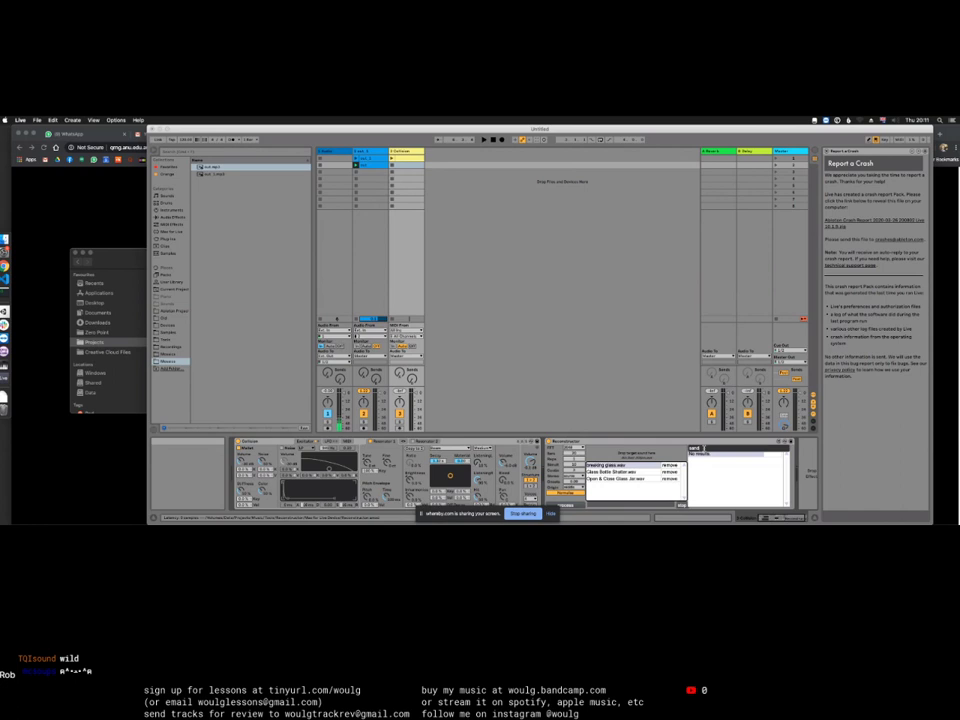
{"action": "type", "text": "water"}
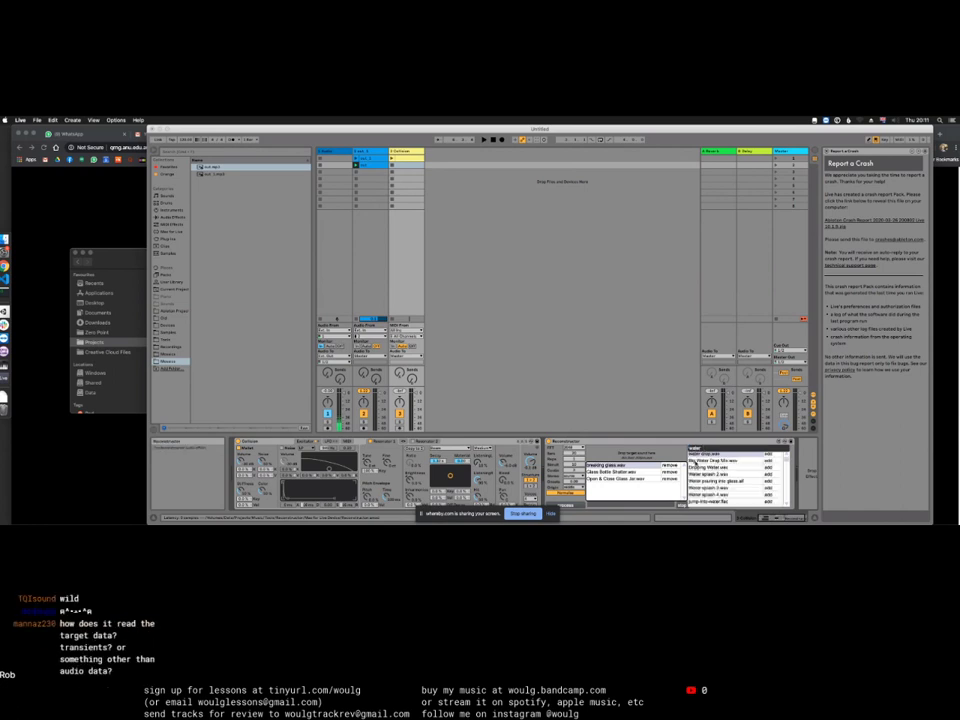
Step: Remove the three glass samples from Reconstructor's source list
{"action": "left_click", "coordinate": [668, 465]}
{"action": "left_click", "coordinate": [668, 465]}
{"action": "left_click", "coordinate": [668, 465]}
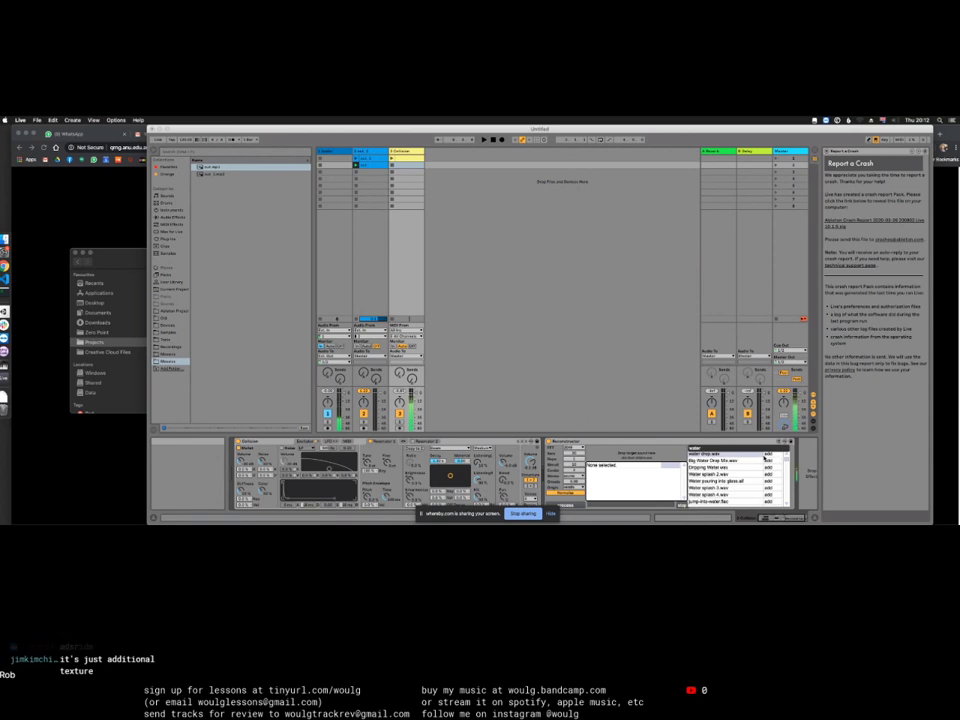
Step: Add water samples to Reconstructor's source list, including water drop.wav, Big Water Drop Mix.wav, Dripping Water.wav, Water pouring into glass.aif and Water splash 3.wav
{"action": "left_click", "coordinate": [768, 454]}
{"action": "left_click", "coordinate": [768, 460]}
{"action": "left_click", "coordinate": [768, 467]}
{"action": "left_click", "coordinate": [769, 484]}
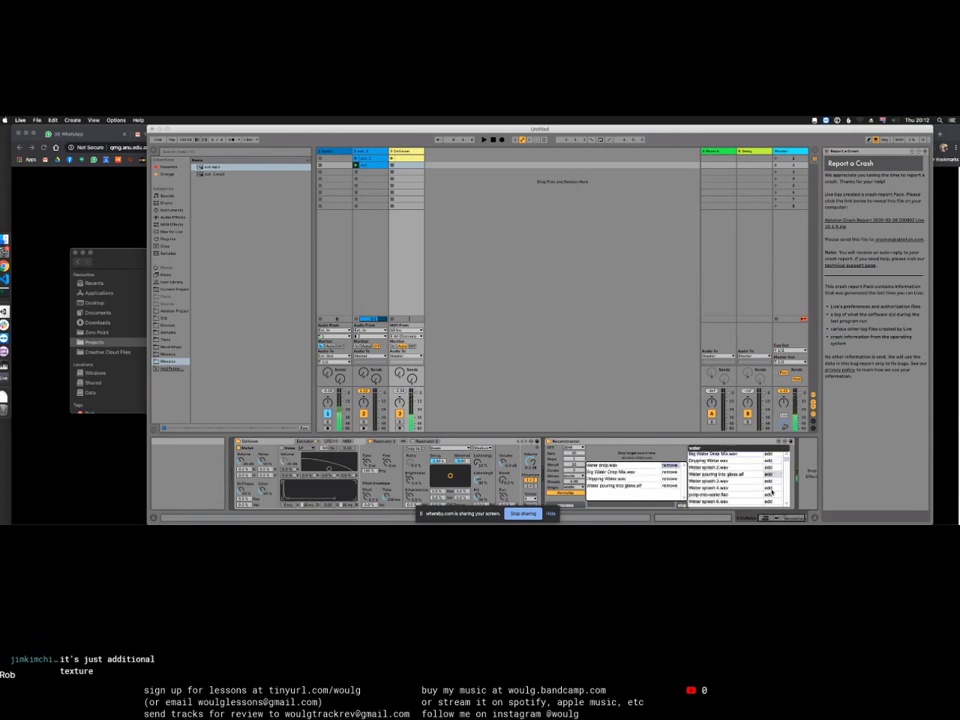
{"action": "left_click", "coordinate": [769, 484]}
{"action": "left_click", "coordinate": [769, 484]}
{"action": "scroll", "coordinate": [768, 483], "scroll_direction": "down", "scroll_amount": 3}
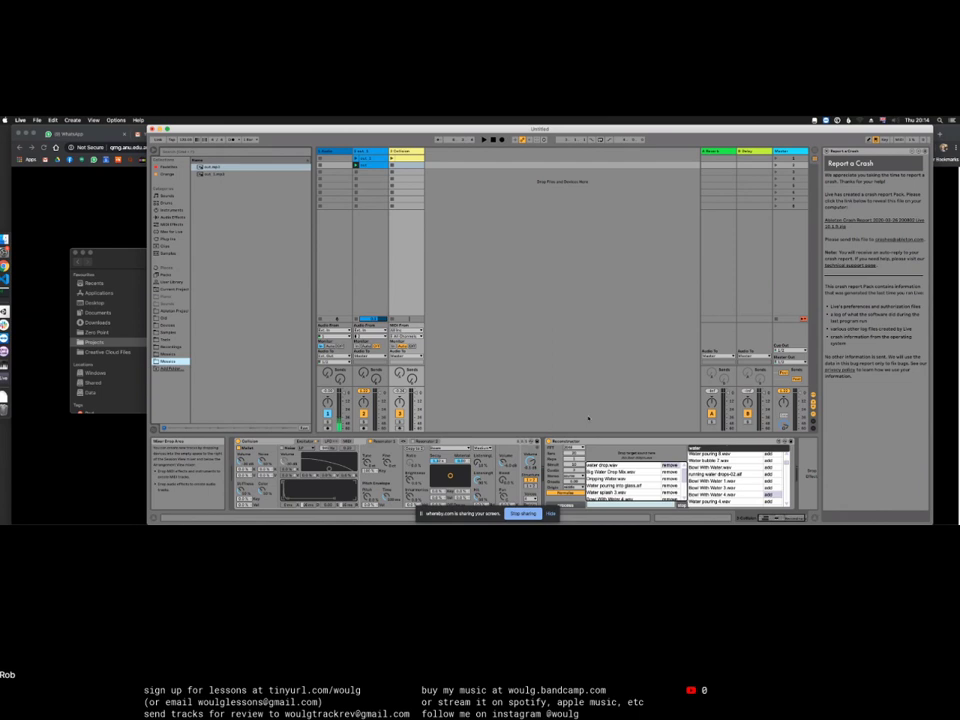
Step: Add out_2.mp3 from the Mosaics folder in Finder to the third slot of the second audio track and play it unwarped
{"action": "left_click", "coordinate": [5, 239]}
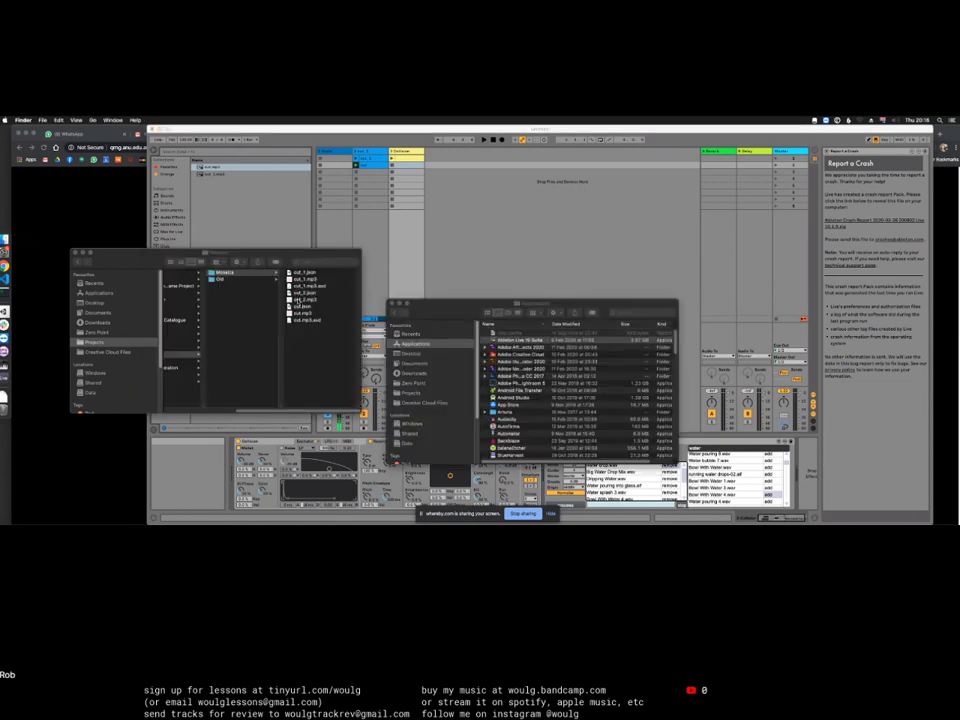
{"action": "left_click_drag", "start_coordinate": [297, 300], "coordinate": [372, 175]}
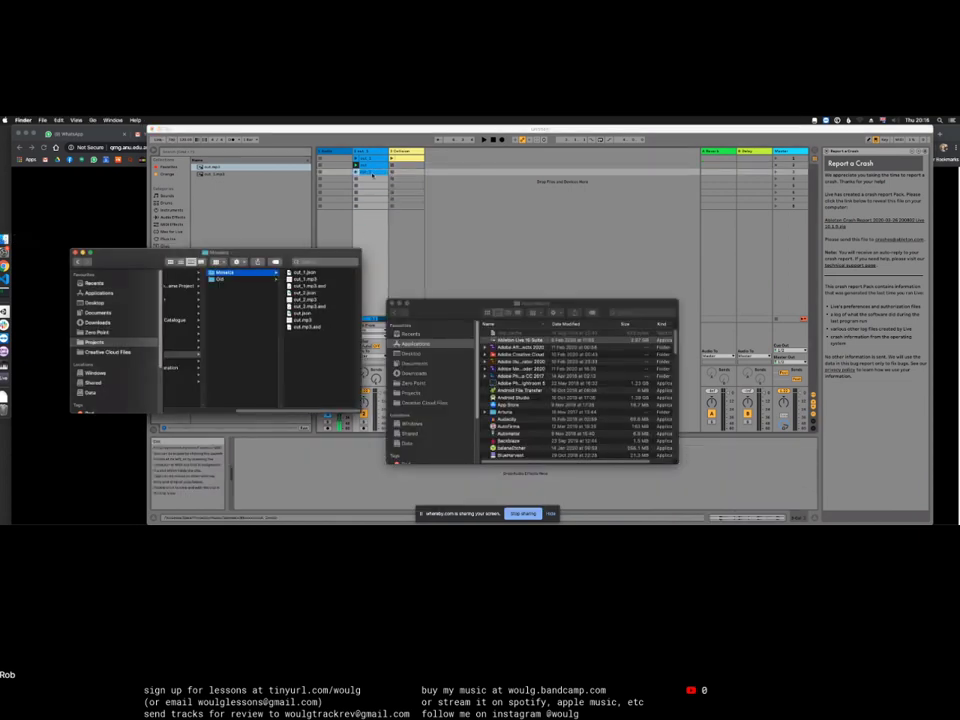
{"action": "left_click", "coordinate": [370, 175]}
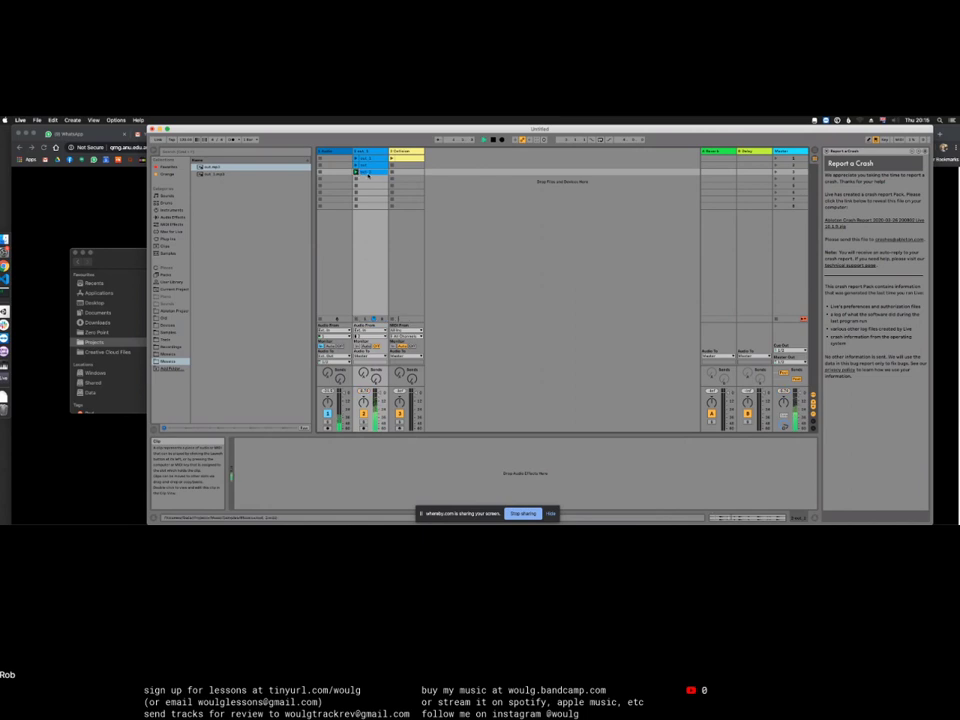
{"action": "double_click", "coordinate": [369, 175]}
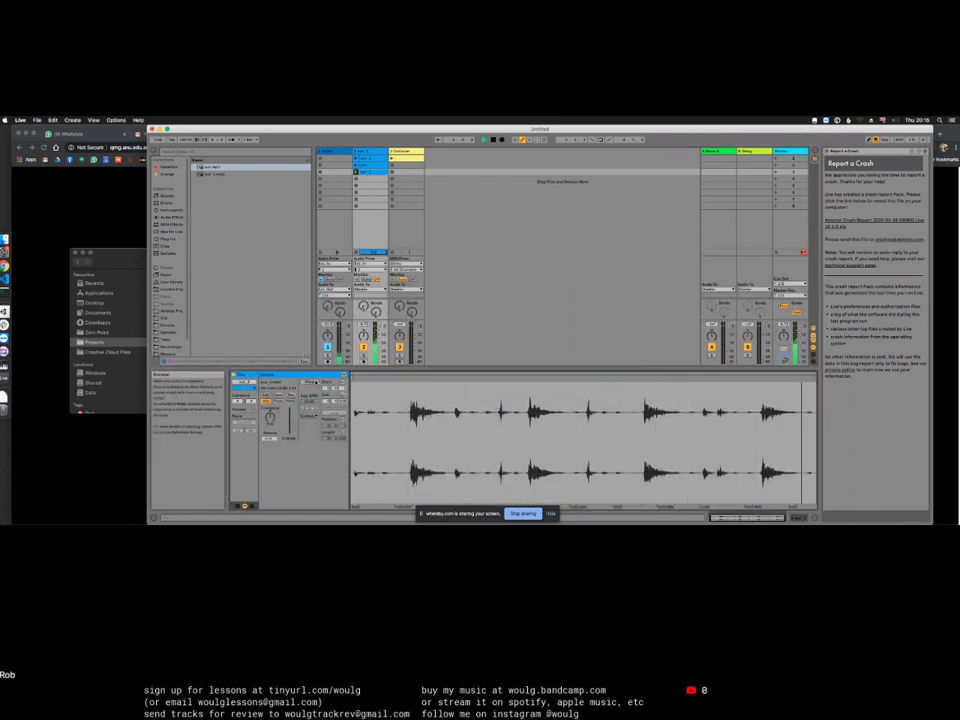
{"action": "left_click", "coordinate": [355, 172]}
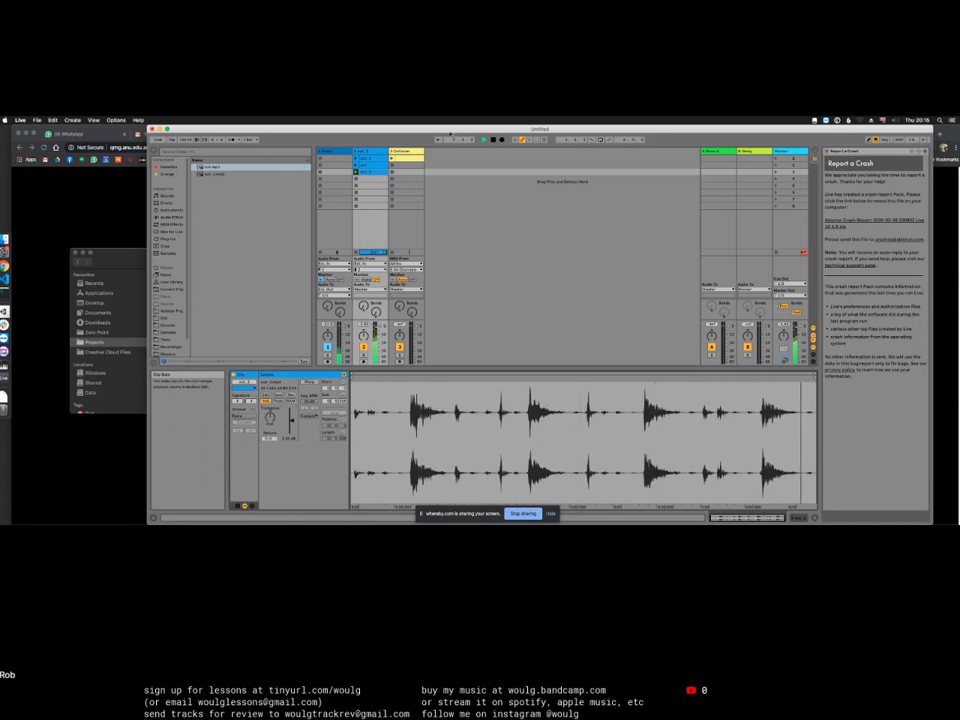
Step: Switch to Google Chrome and search the web for "let it bee" in a new tab
{"action": "key", "text": "super+Tab"}
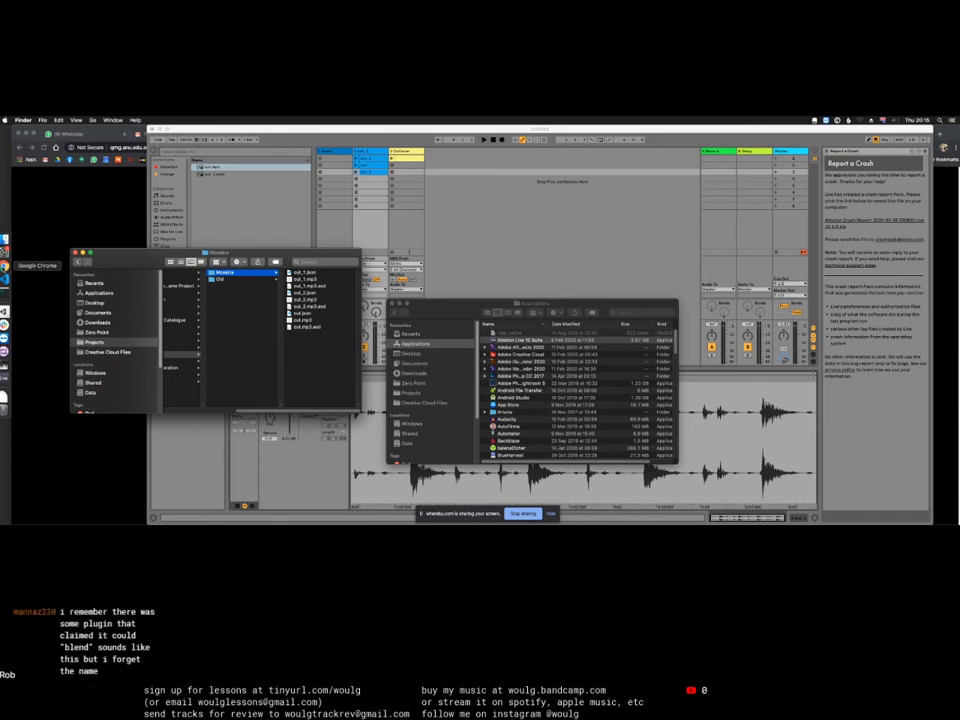
{"action": "left_click", "coordinate": [5, 266]}
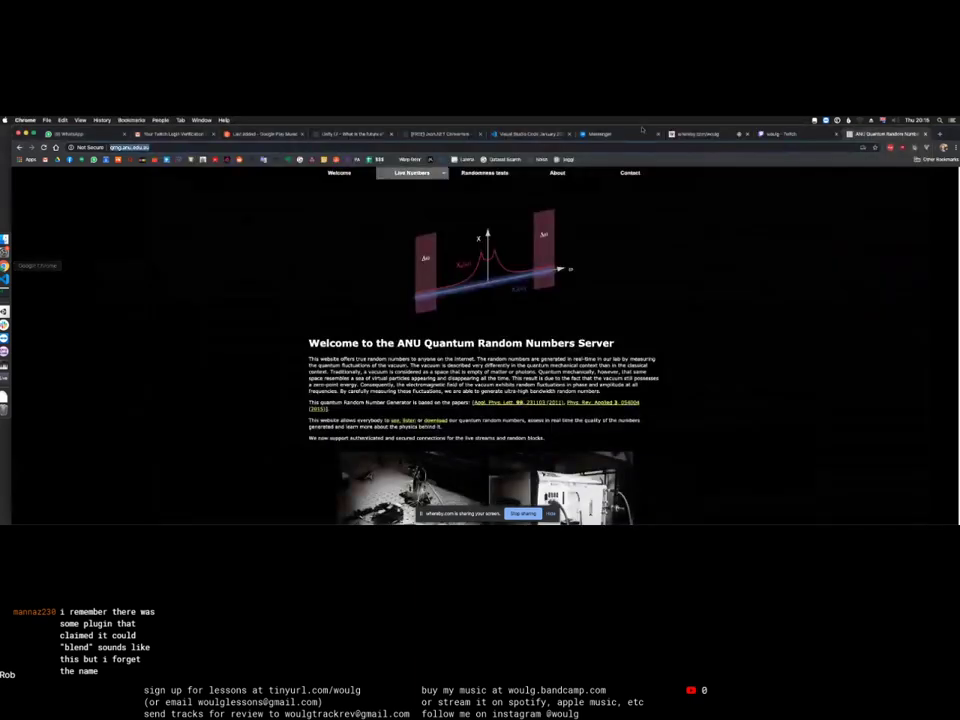
{"action": "left_click", "coordinate": [937, 134]}
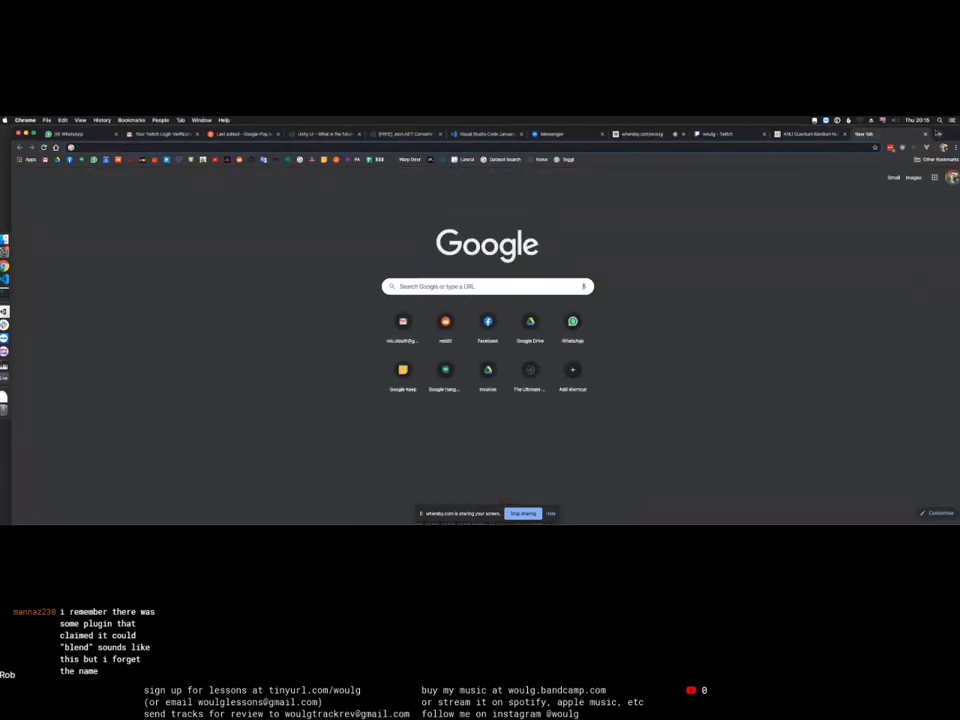
{"action": "type", "text": "let it bee"}
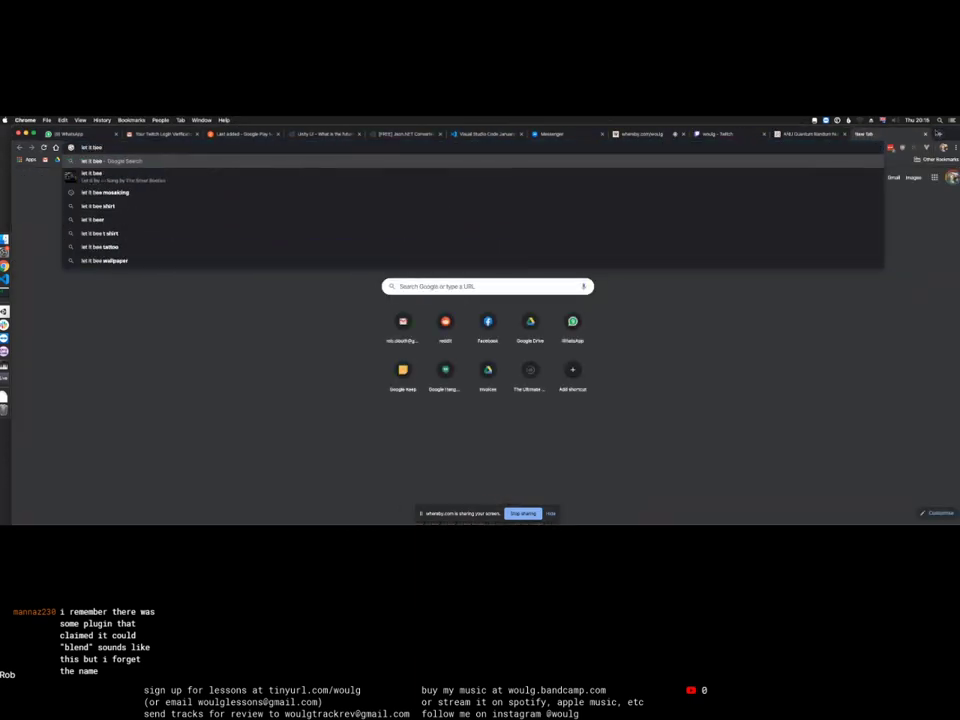
{"action": "key", "text": "Return"}
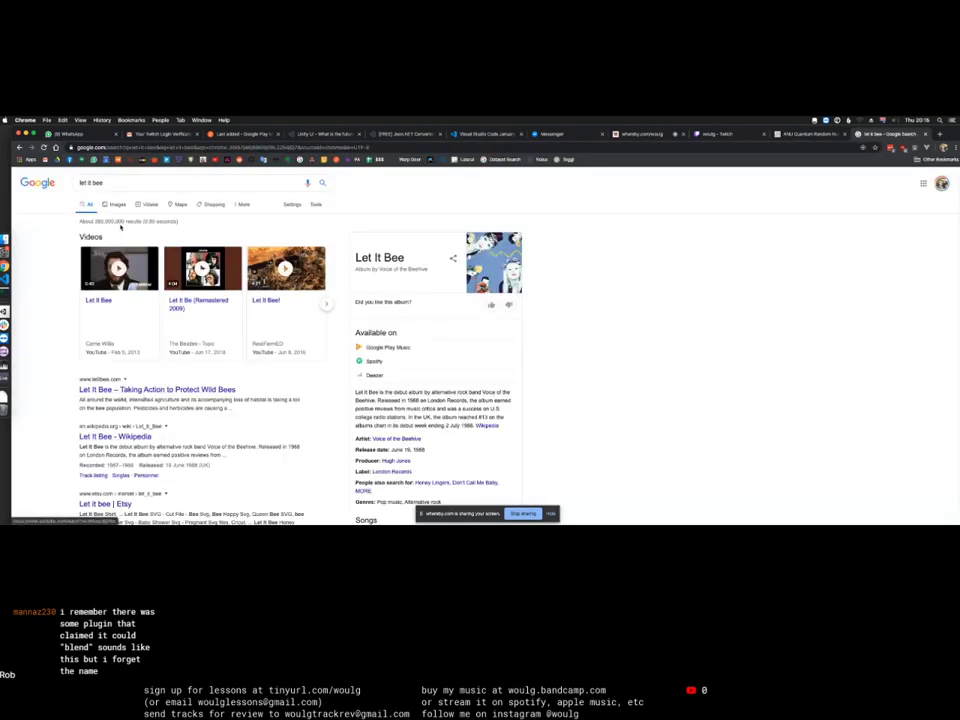
Step: Refine the search to "let it bee mosaicing" and open the AudioLabs page about NMF-inspired audio mosaicing
{"action": "left_click", "coordinate": [121, 183]}
{"action": "left_click", "coordinate": [106, 198]}
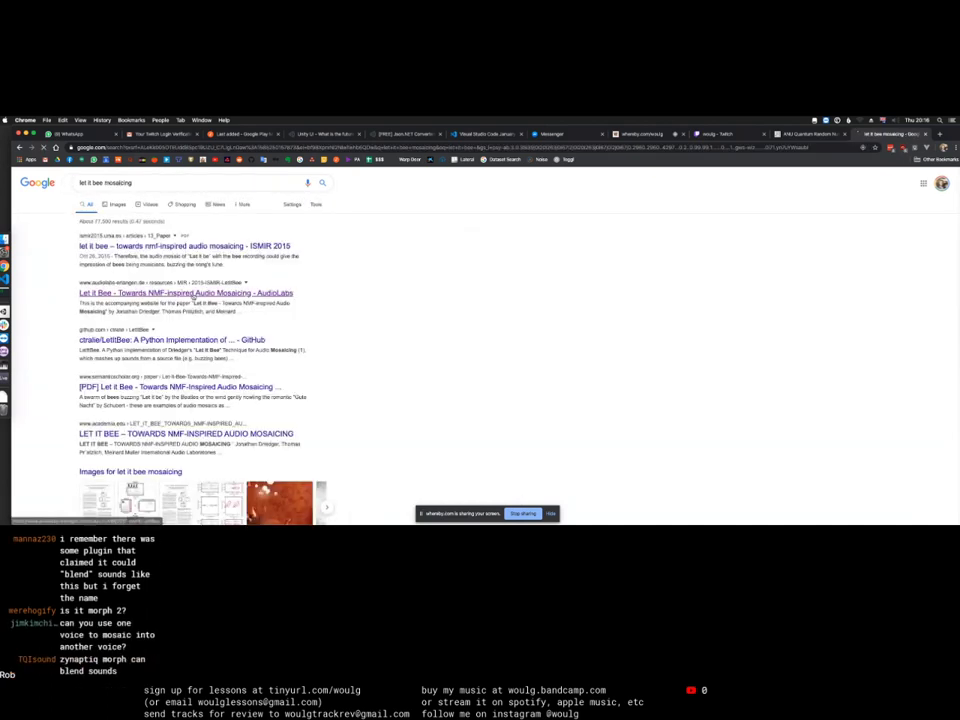
{"action": "left_click", "coordinate": [186, 293]}
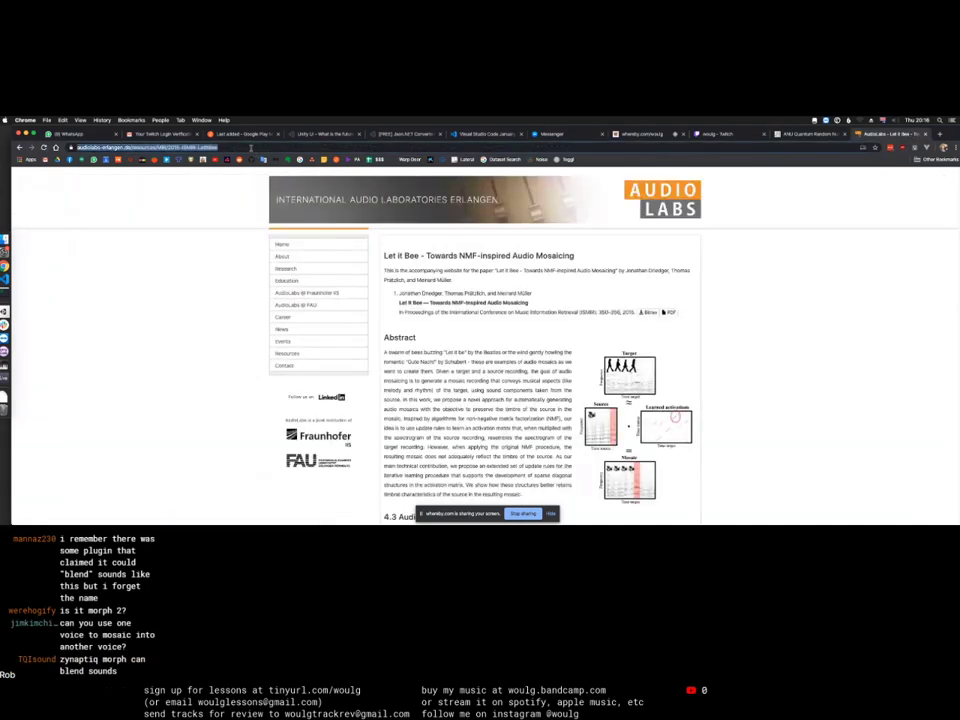
{"action": "scroll", "coordinate": [486, 387], "scroll_direction": "up", "scroll_amount": 5}
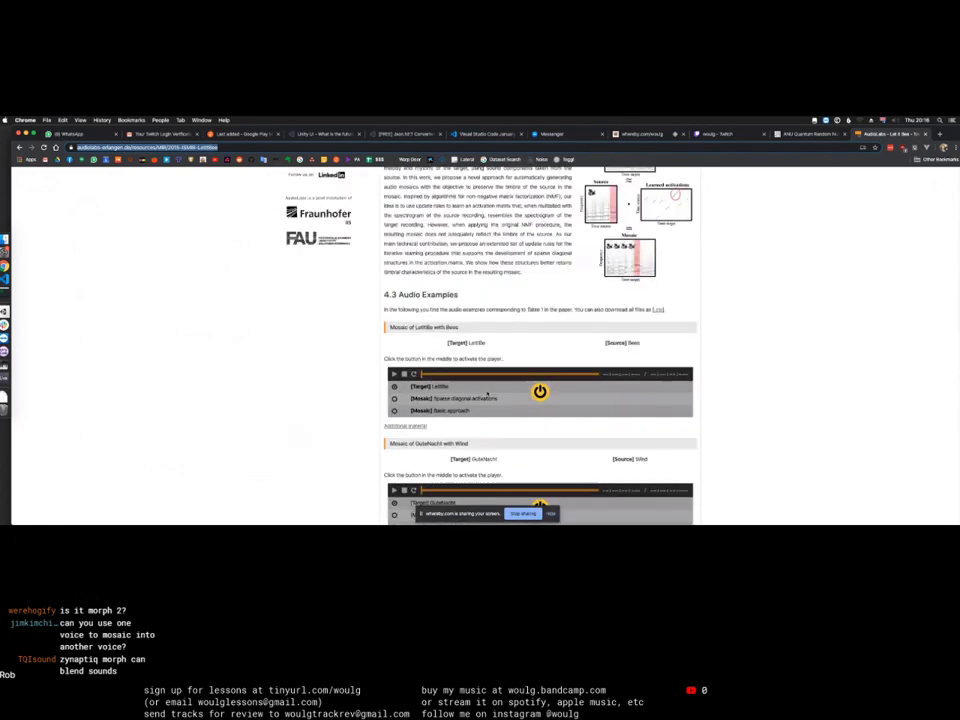
{"action": "left_click", "coordinate": [728, 137]}
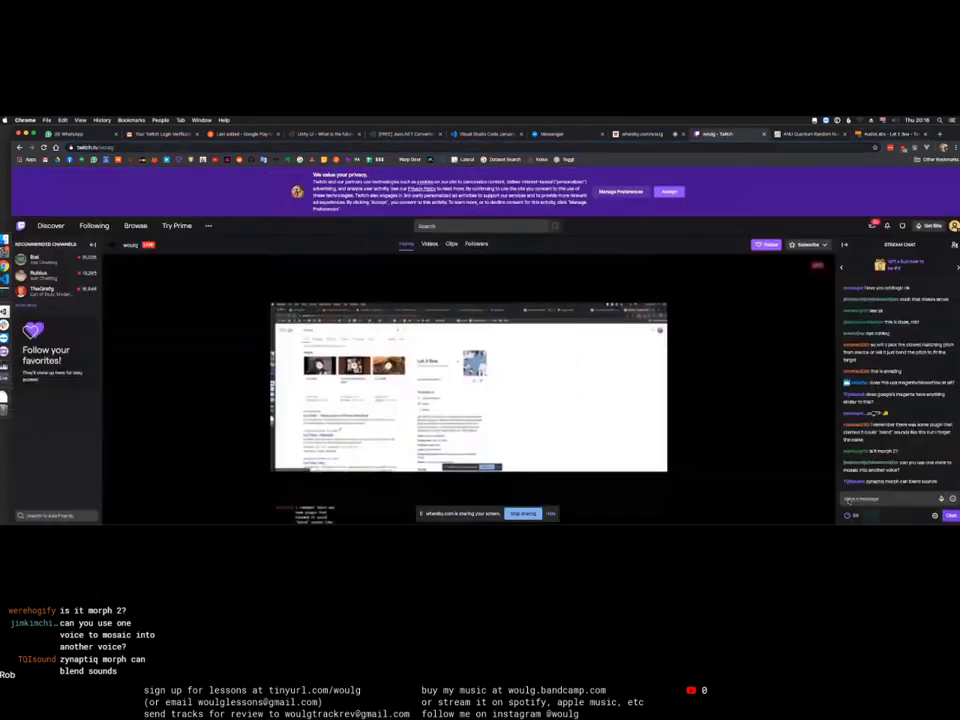
{"action": "left_click", "coordinate": [872, 492]}
{"action": "type", "text": "https://www.audiolabs-erlangen.de/resources/MIR/2015-ISMIR-LetItBee"}
{"action": "key", "text": "Return"}
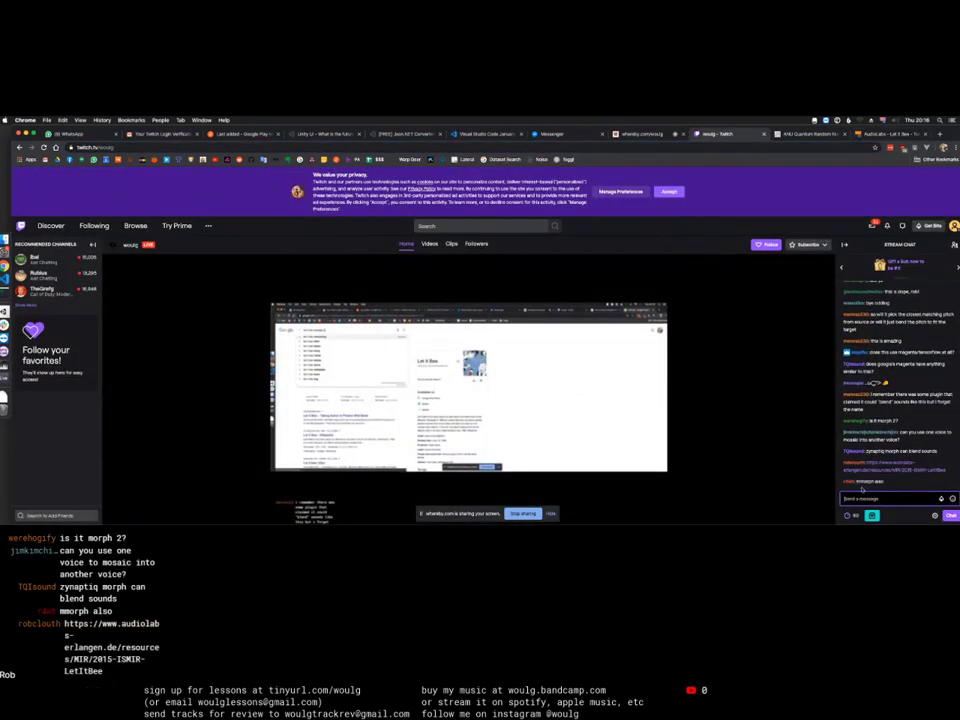
Step: Pause the Twitch stream's video and return to the AudioLabs Let it Bee page
{"action": "key", "text": "super+9"}
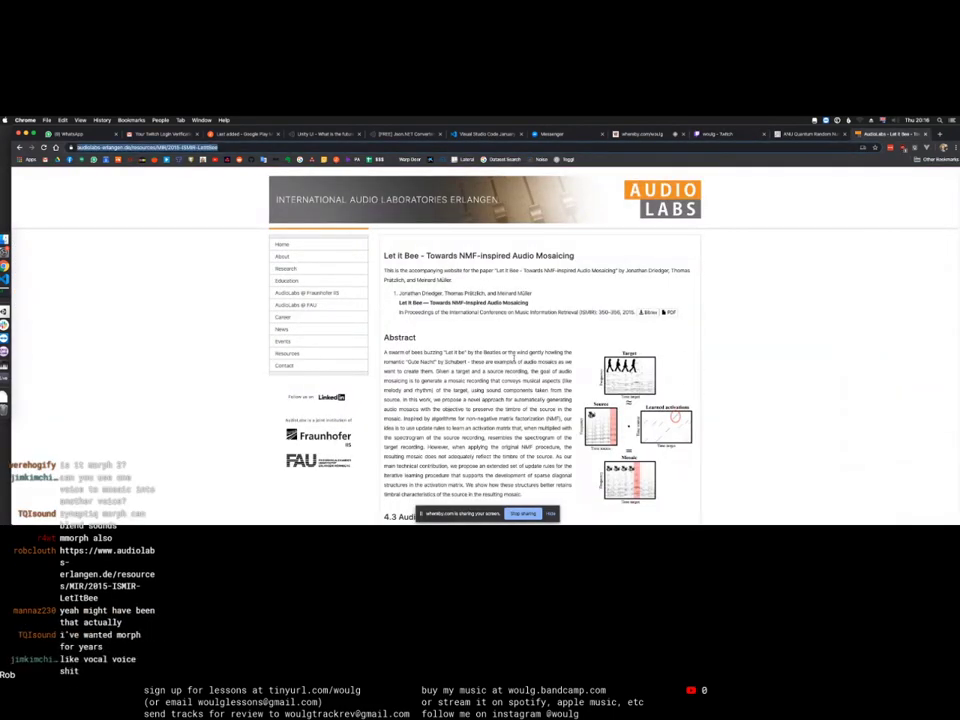
{"action": "key", "text": "ctrl+shift+Tab"}
{"action": "key", "text": "ctrl+shift+Tab"}
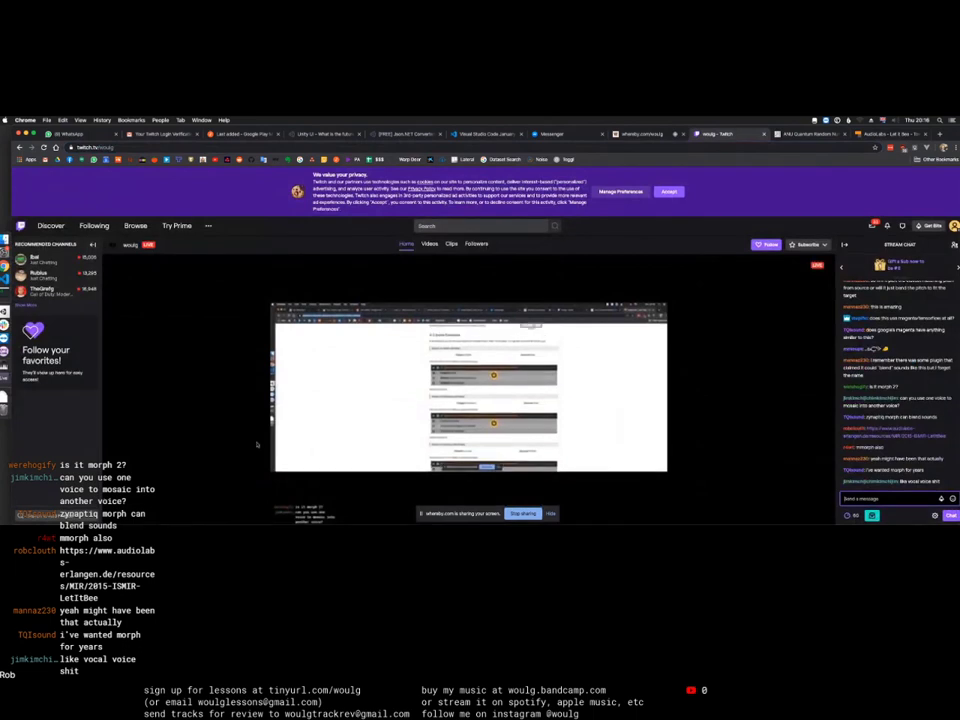
{"action": "left_click", "coordinate": [301, 327]}
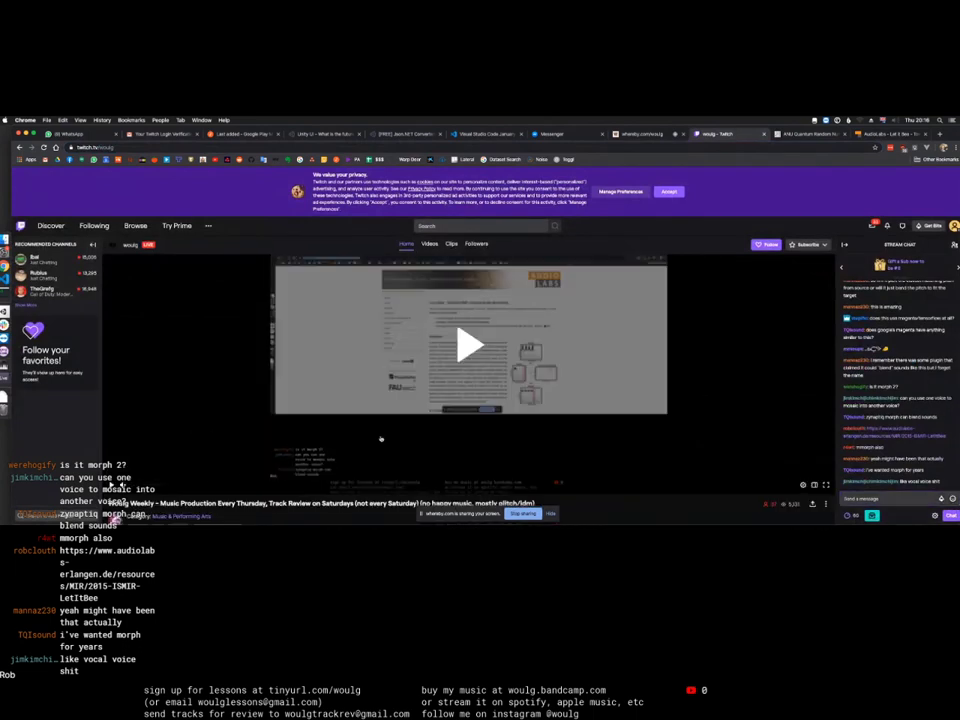
{"action": "key", "text": "ctrl+Tab"}
{"action": "key", "text": "ctrl+Tab"}
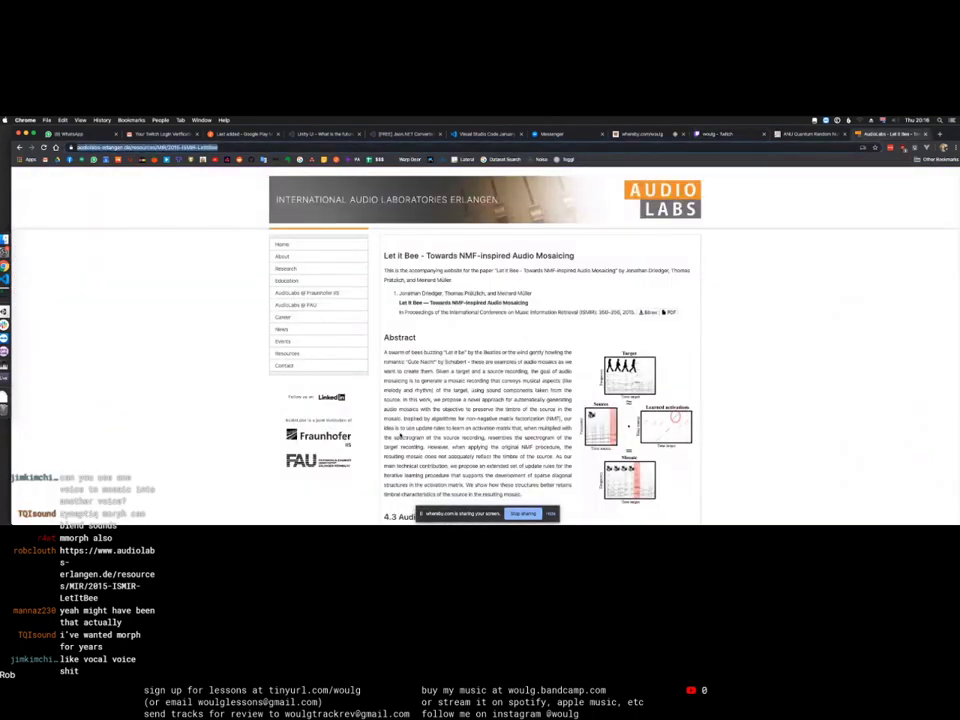
Step: Check the woulg Twitch stream chat and return to the AudioLabs Let it Bee page
{"action": "key", "text": "ctrl+shift+Tab"}
{"action": "key", "text": "ctrl+shift+Tab"}
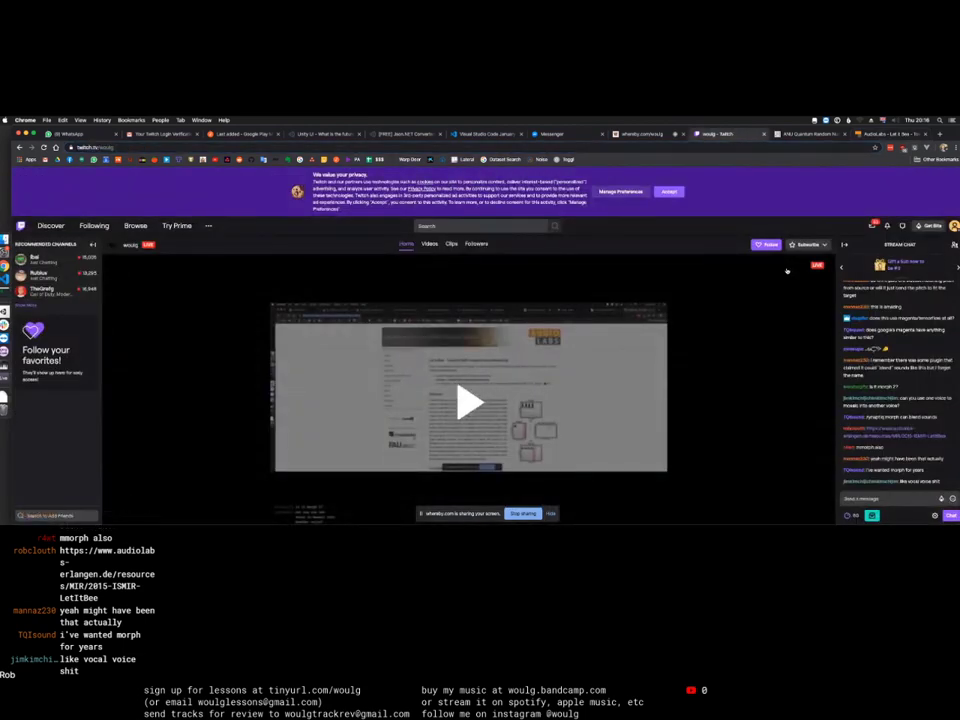
{"action": "key", "text": "ctrl+Tab"}
{"action": "key", "text": "ctrl+Tab"}
Step: Switch to Live and record a new audio clip into the first slot of the Audio track
{"action": "key", "text": "super+Tab"}
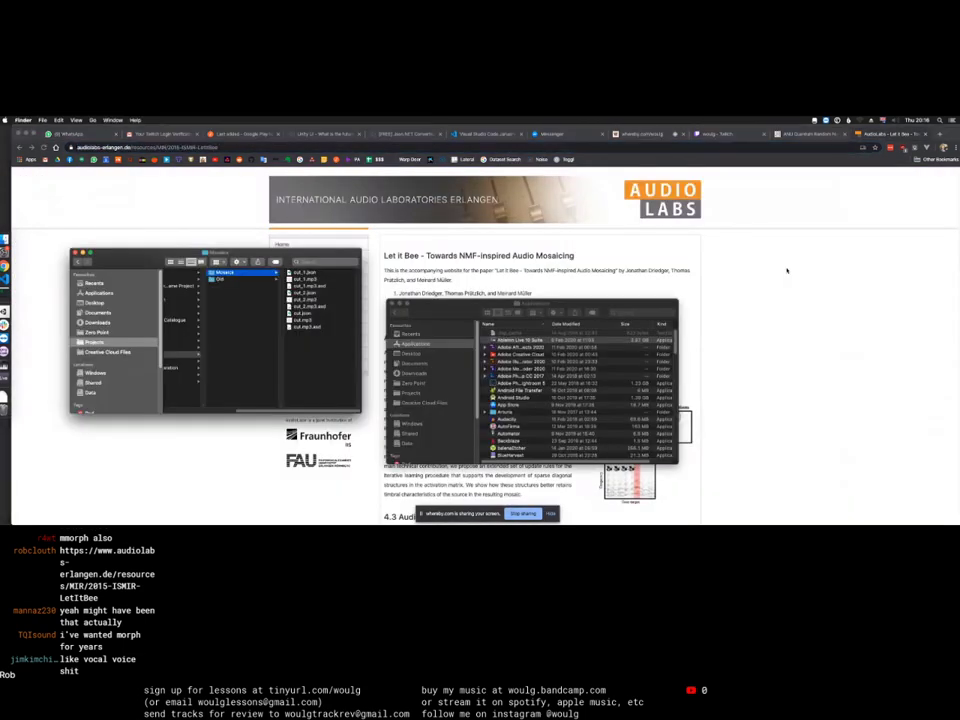
{"action": "key", "text": "super+Tab"}
{"action": "key", "text": "super+Tab"}
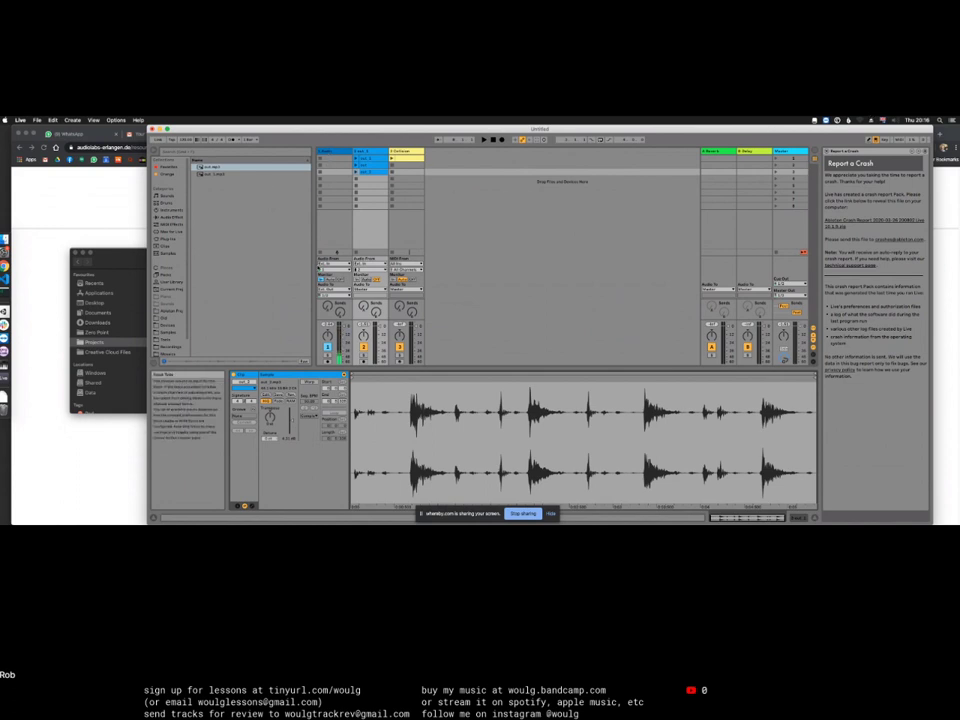
{"action": "left_click", "coordinate": [330, 157]}
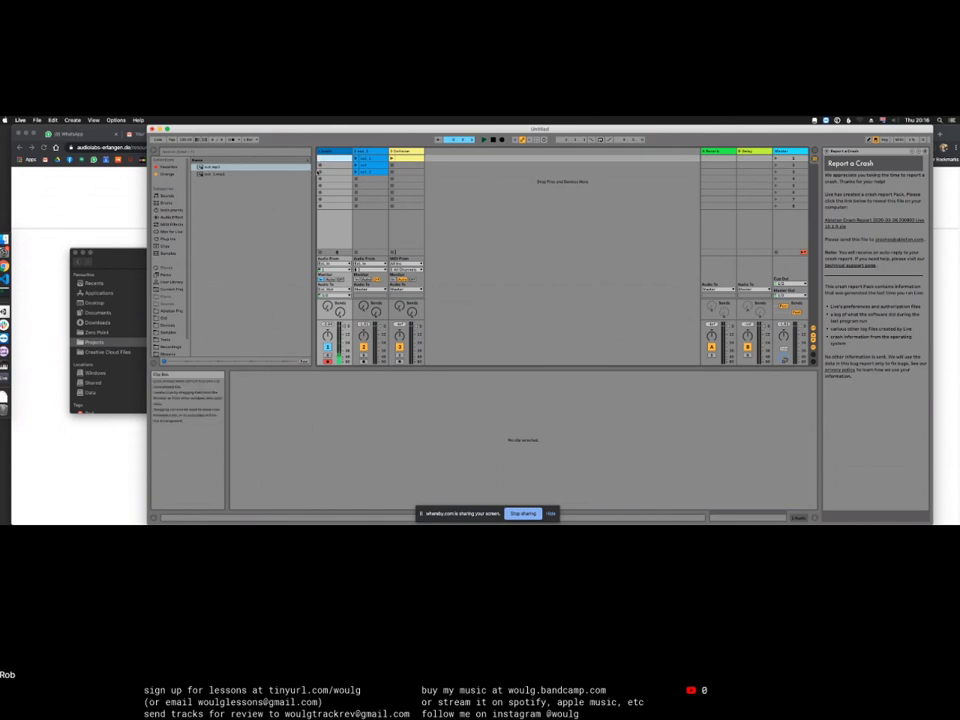
{"action": "left_click", "coordinate": [319, 160]}
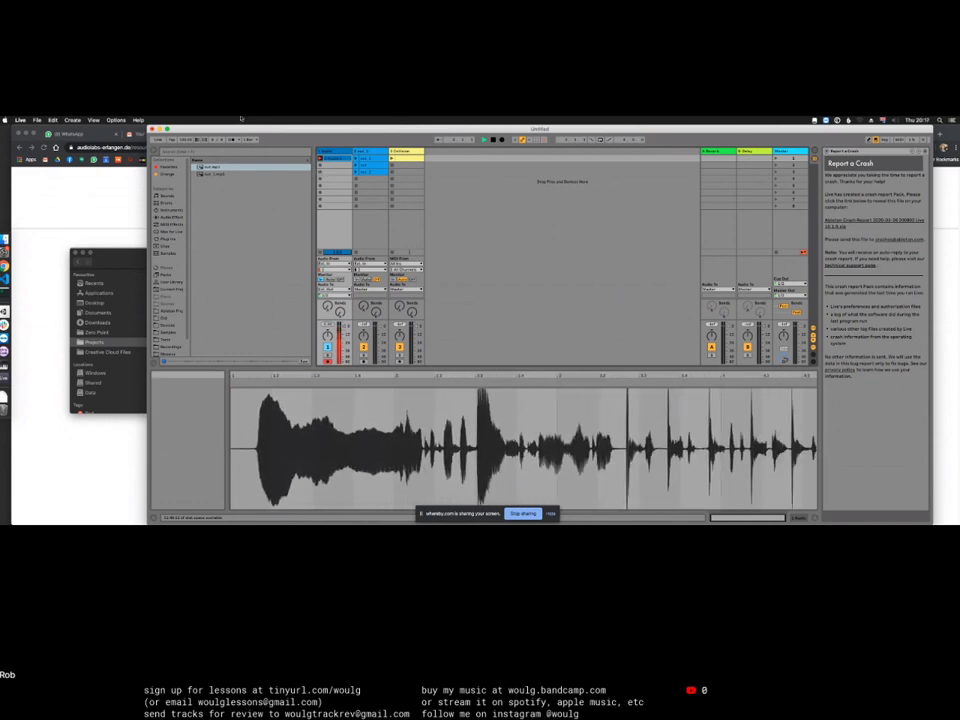
{"action": "key", "text": "space"}
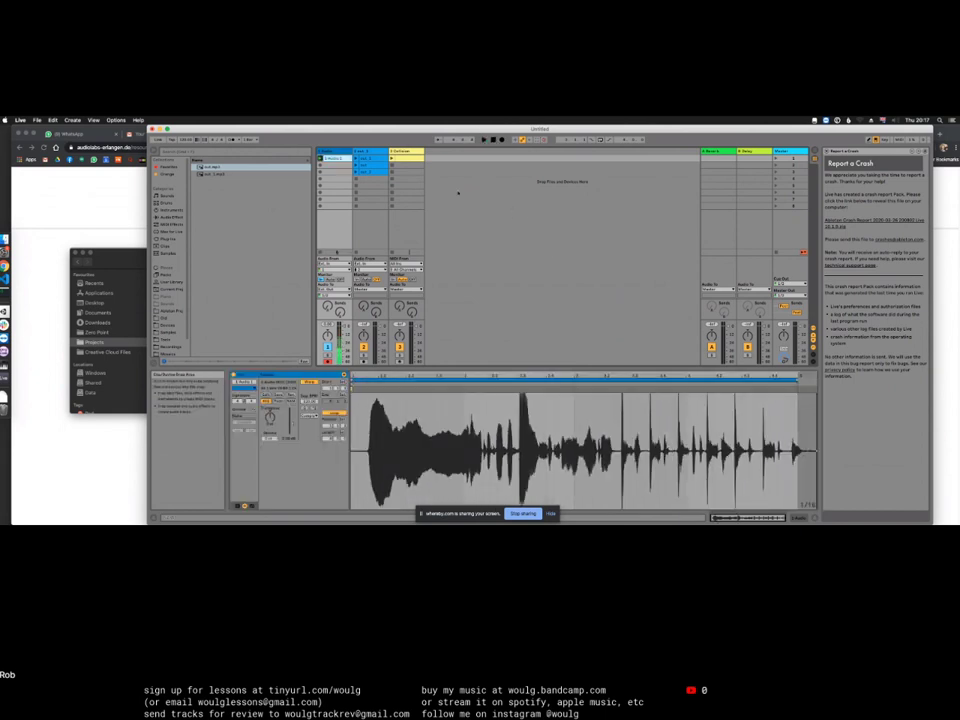
Step: Show the Collision track's devices and feed the newly recorded audio clip to Reconstructor as its target sound
{"action": "left_click", "coordinate": [370, 158]}
{"action": "left_click", "coordinate": [380, 153]}
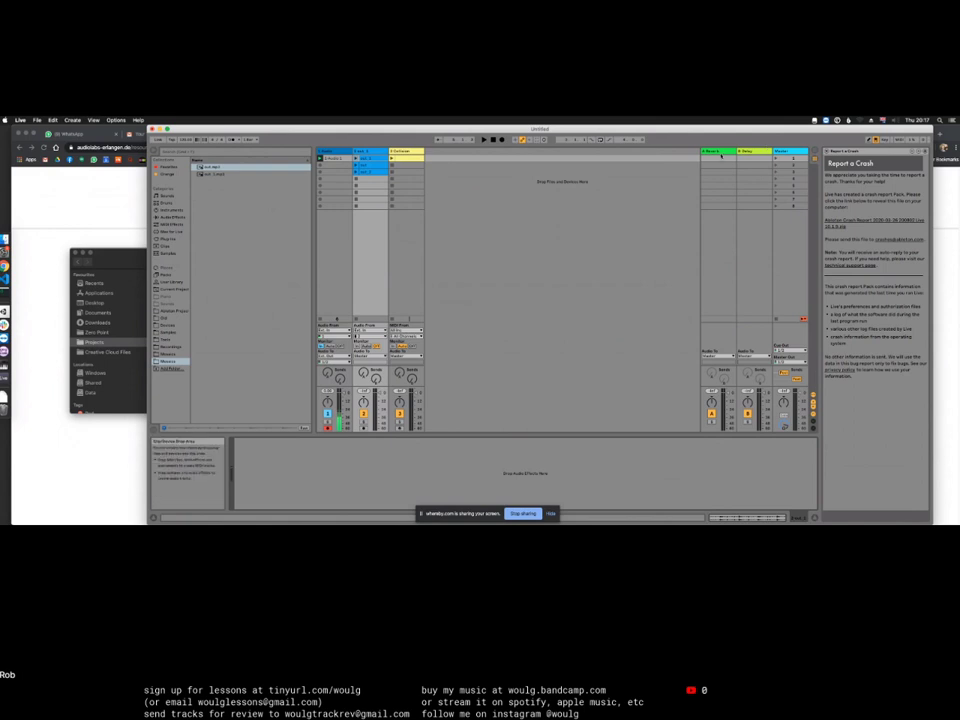
{"action": "left_click", "coordinate": [405, 152]}
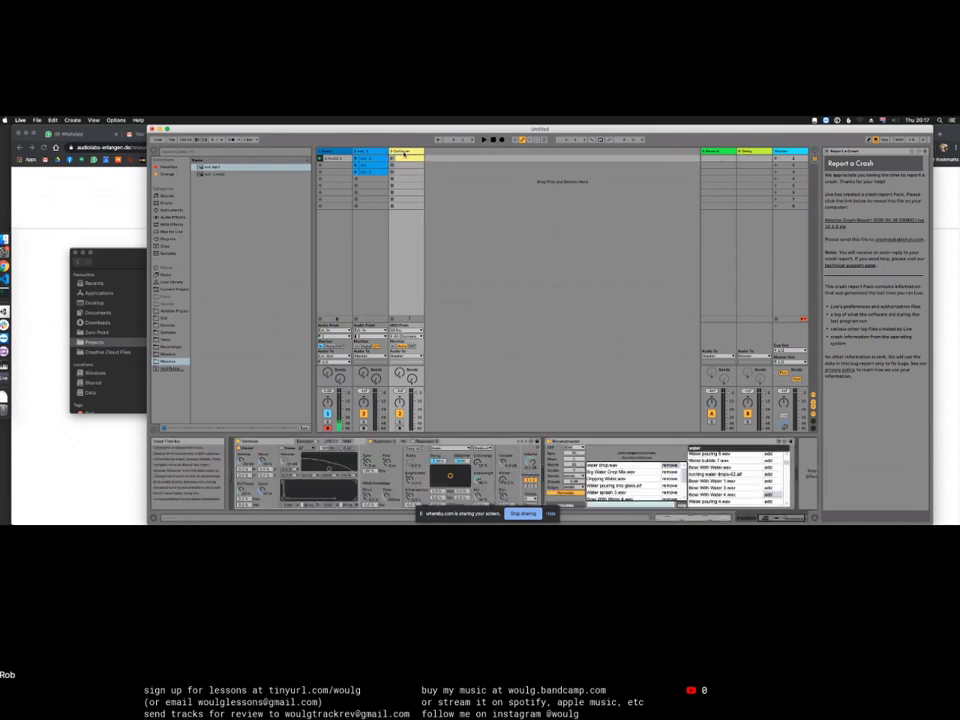
{"action": "left_click", "coordinate": [327, 157]}
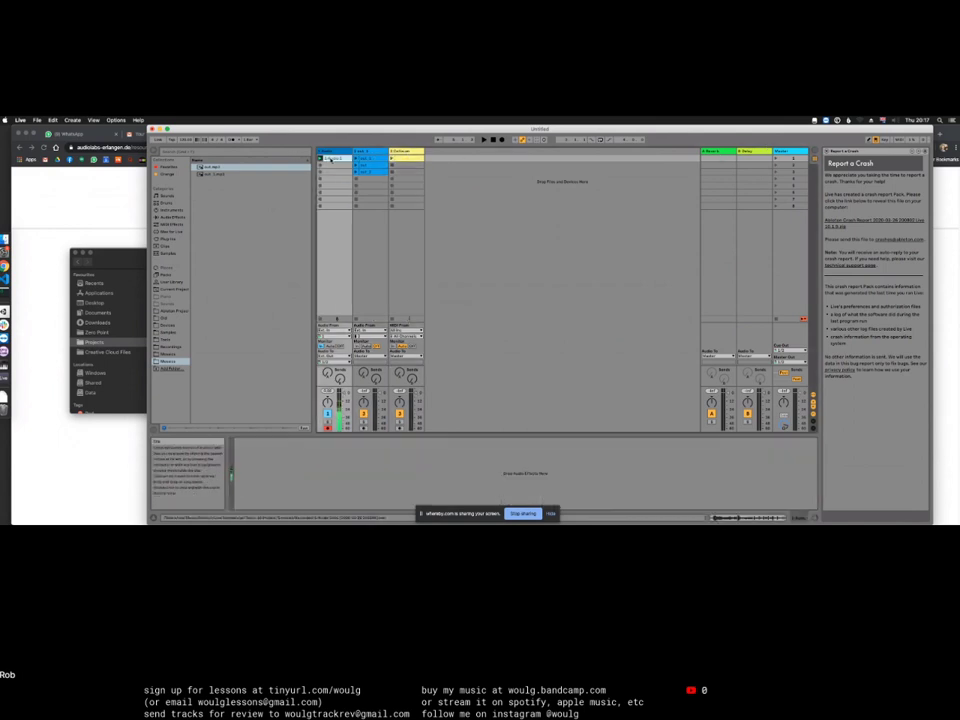
{"action": "left_click", "coordinate": [411, 151]}
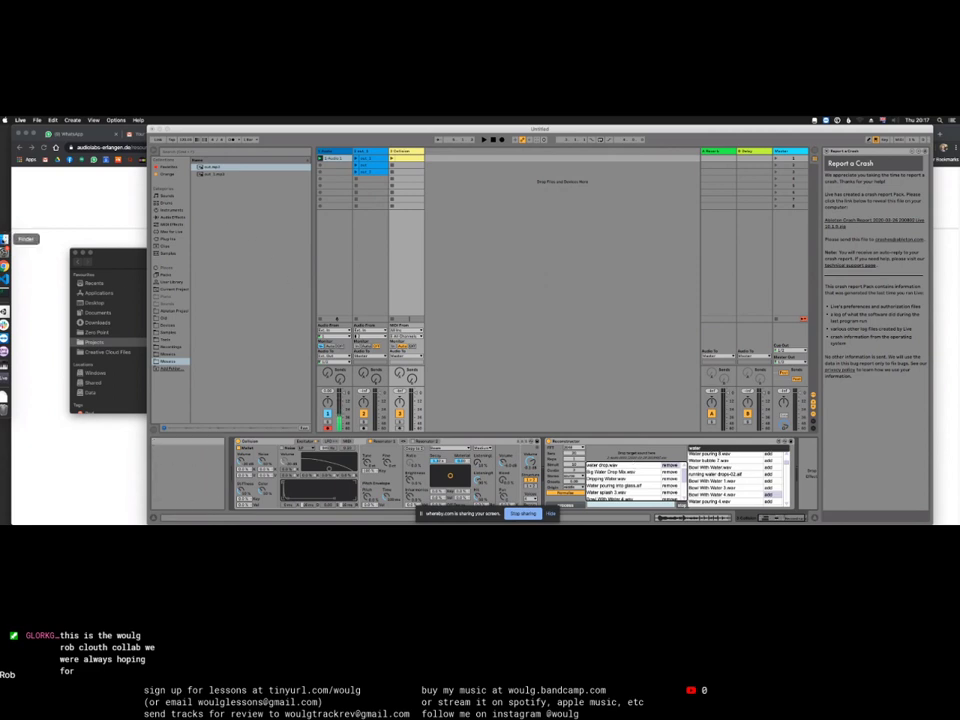
Step: Bring out_3.mp3 from Finder's Mosaics folder into the fourth slot of Live's second track and play it
{"action": "left_click", "coordinate": [5, 238]}
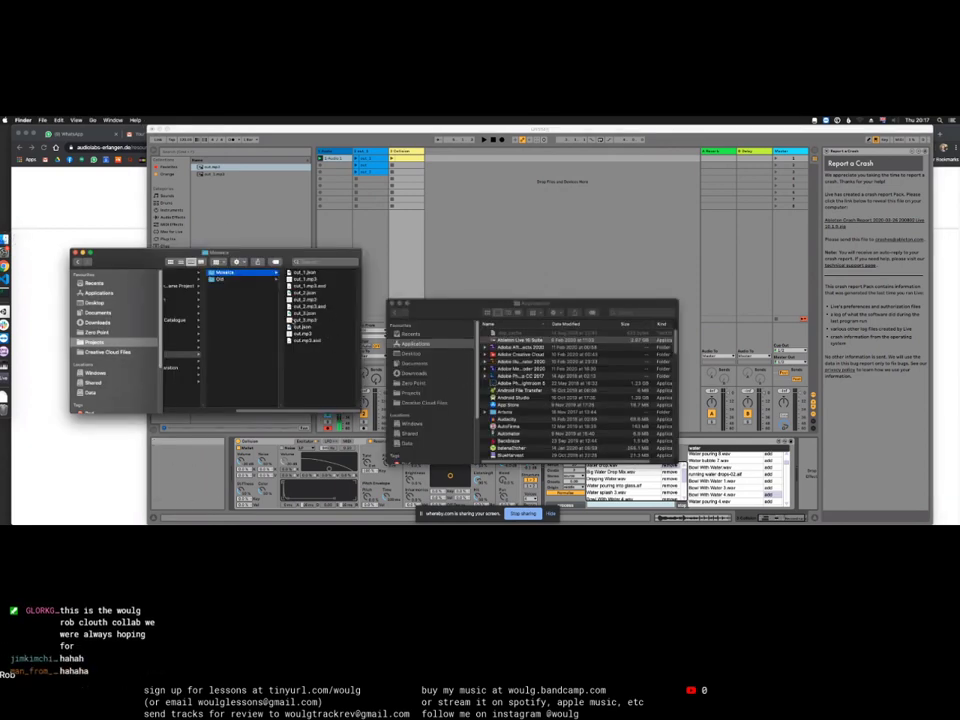
{"action": "left_click", "coordinate": [376, 287]}
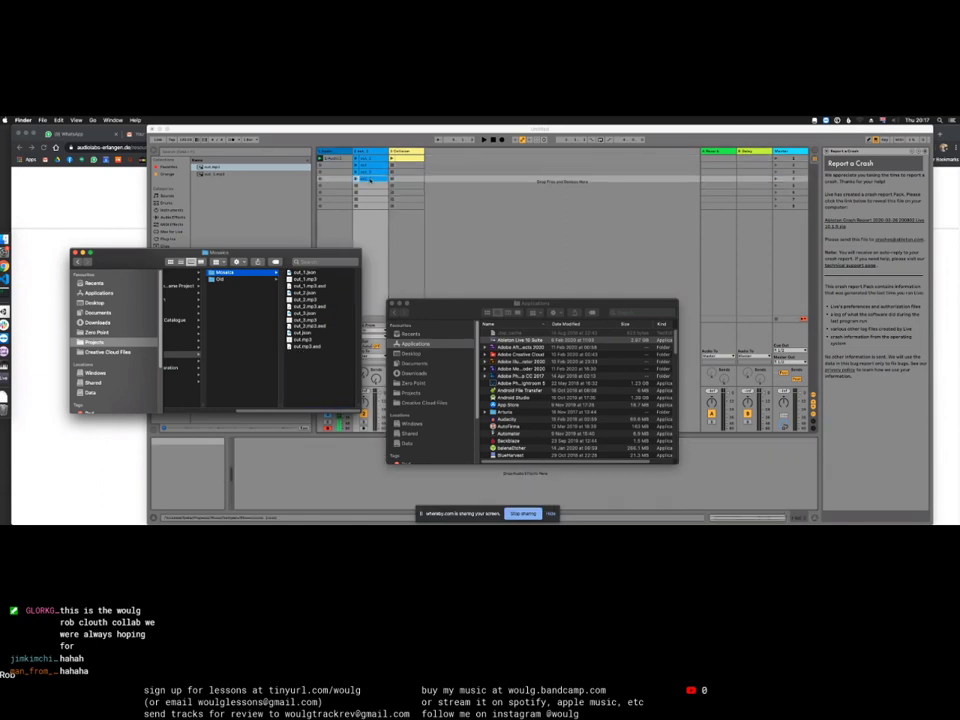
{"action": "left_click", "coordinate": [349, 200]}
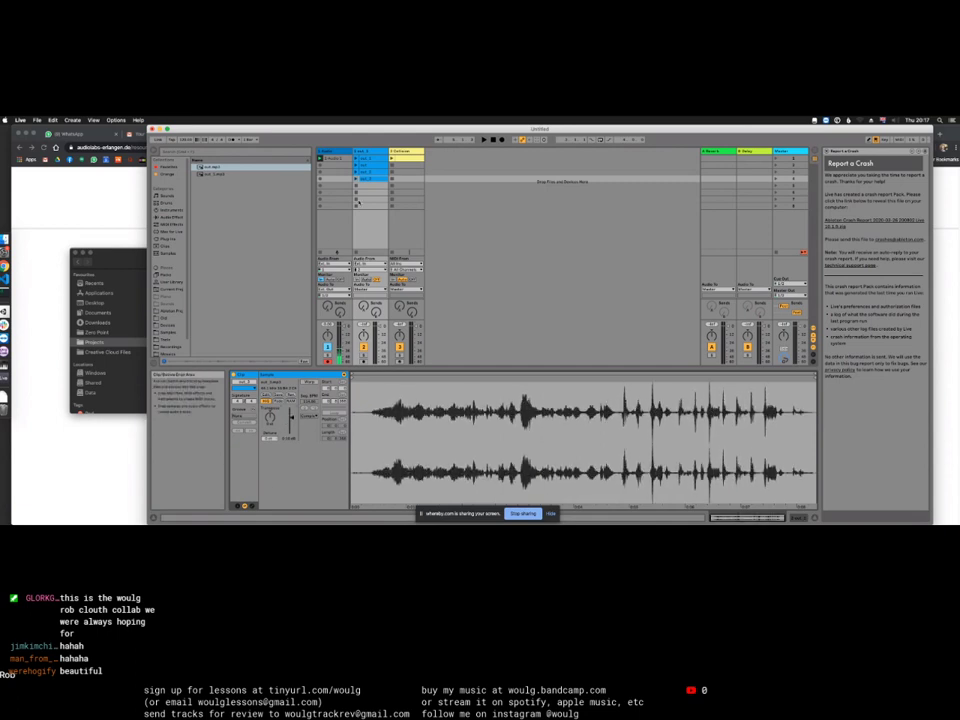
{"action": "left_click", "coordinate": [356, 179]}
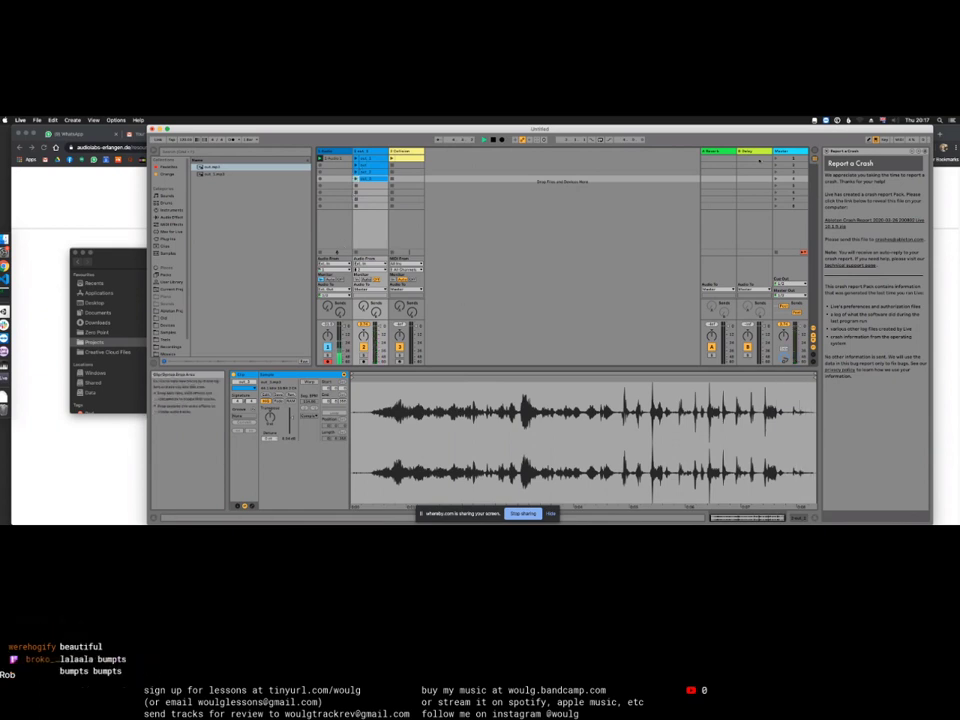
Step: Show the Collision track's devices again and select the search text "water" in Reconstructor's sample browser
{"action": "left_click", "coordinate": [401, 152]}
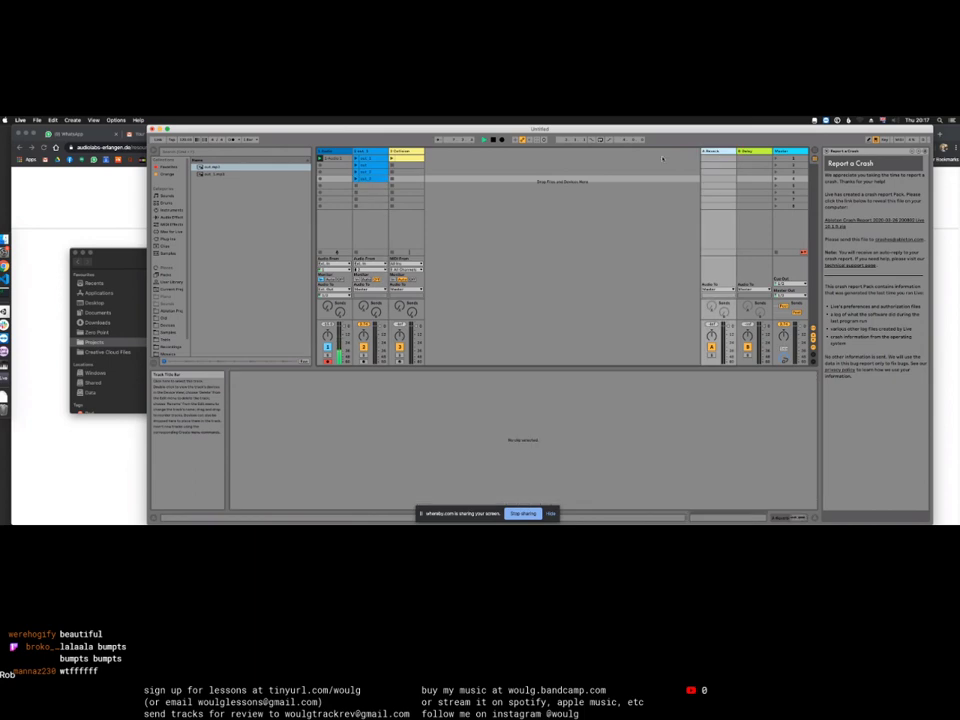
{"action": "key", "text": "shift+Tab"}
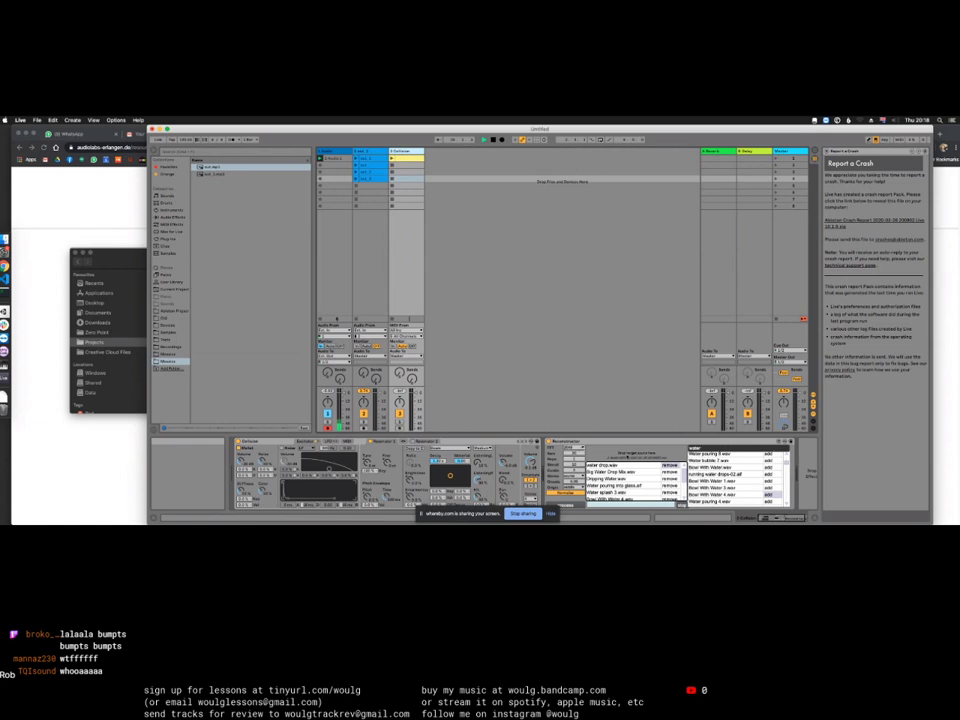
{"action": "double_click", "coordinate": [696, 449]}
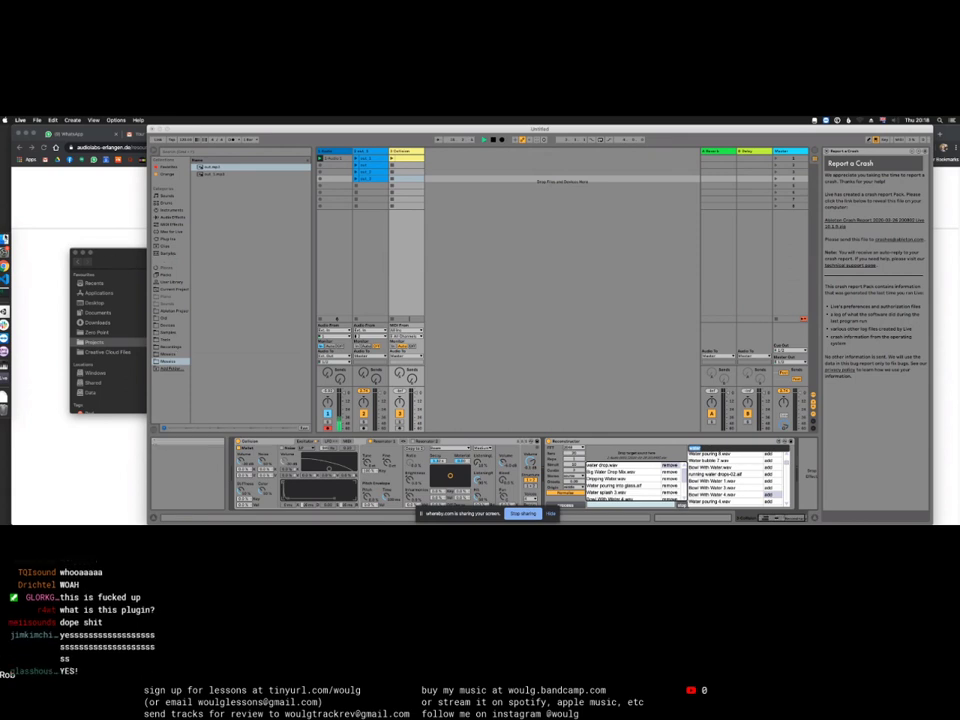
Step: Switch to Finder, move the Mosaics window aside and open the Entire Back Catalogue folder
{"action": "left_click", "coordinate": [4, 238]}
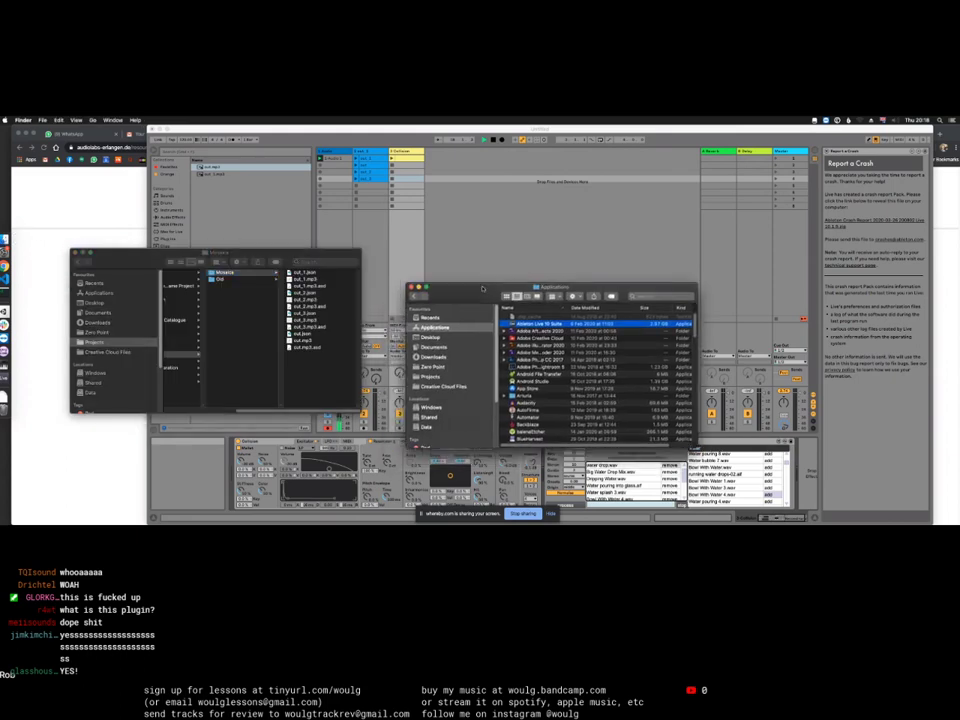
{"action": "left_click_drag", "start_coordinate": [255, 252], "coordinate": [296, 239]}
{"action": "scroll", "coordinate": [291, 404], "scroll_direction": "left", "scroll_amount": 3}
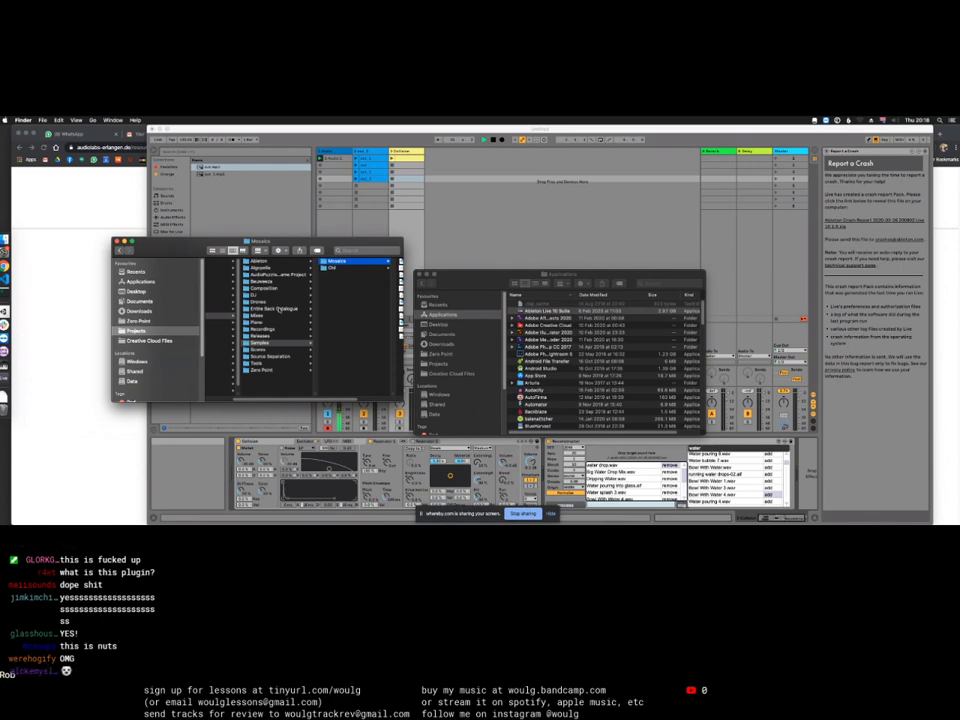
{"action": "left_click", "coordinate": [279, 310]}
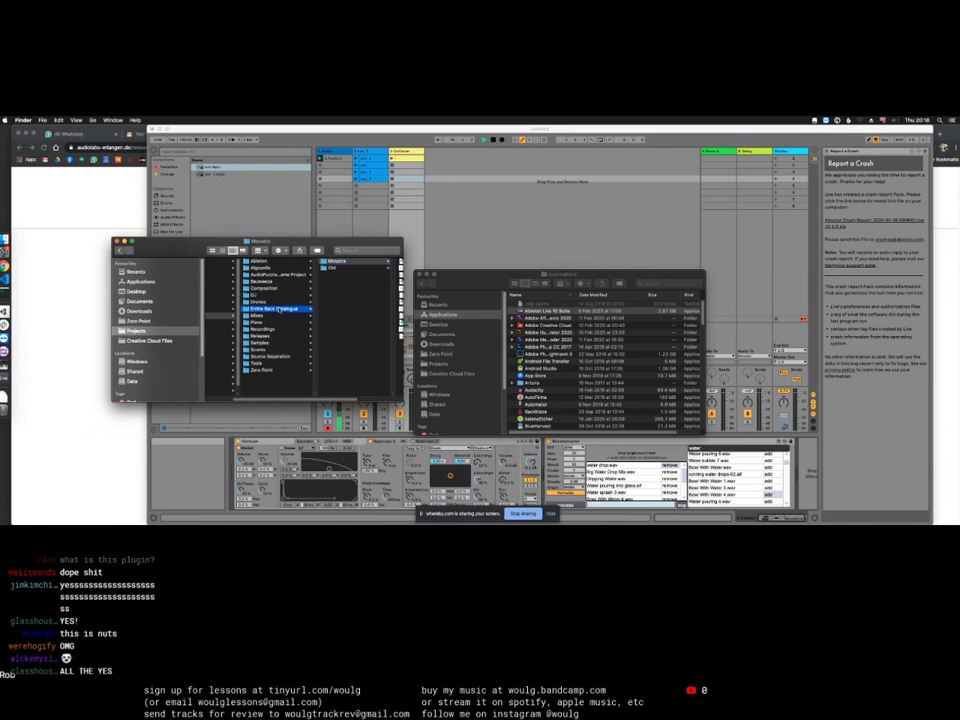
{"action": "key", "text": "Right"}
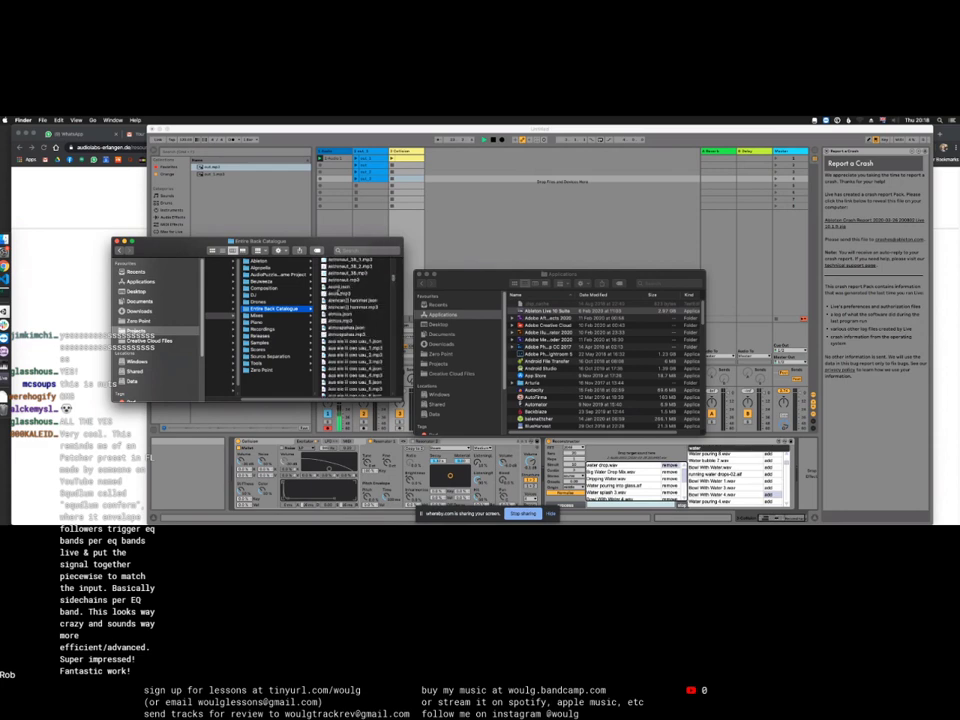
Step: Find like a second sun_23.mp3 in the Entire Back Catalogue folder and preview it at two points in the song
{"action": "type", "text": "asul"}
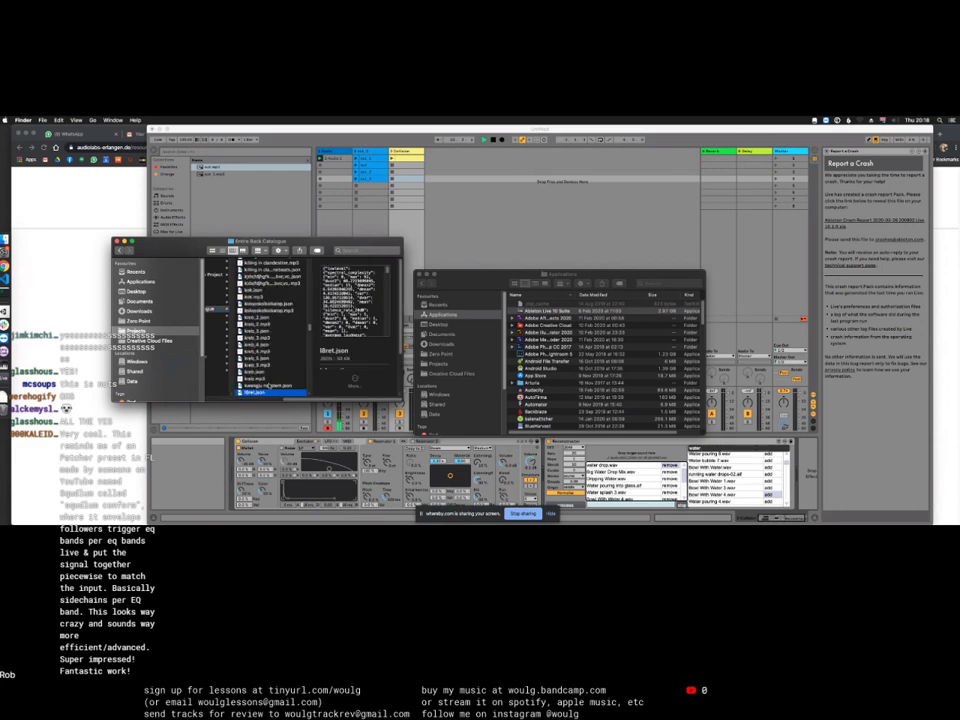
{"action": "scroll", "coordinate": [268, 387], "scroll_direction": "down", "scroll_amount": 5}
{"action": "scroll", "coordinate": [270, 371], "scroll_direction": "down", "scroll_amount": 5}
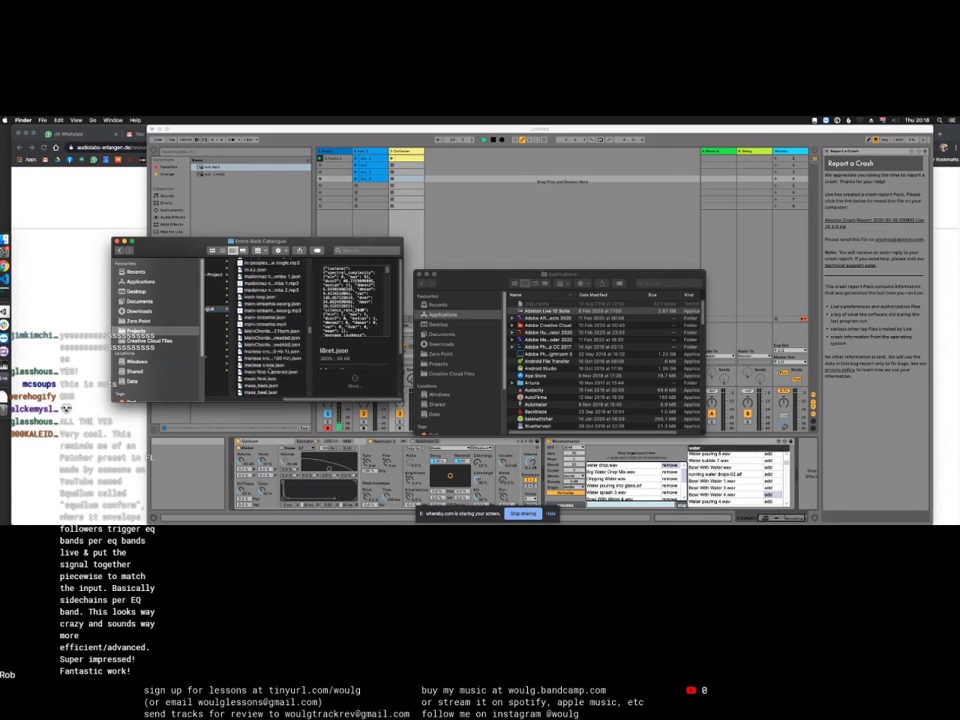
{"action": "scroll", "coordinate": [268, 371], "scroll_direction": "up", "scroll_amount": 6}
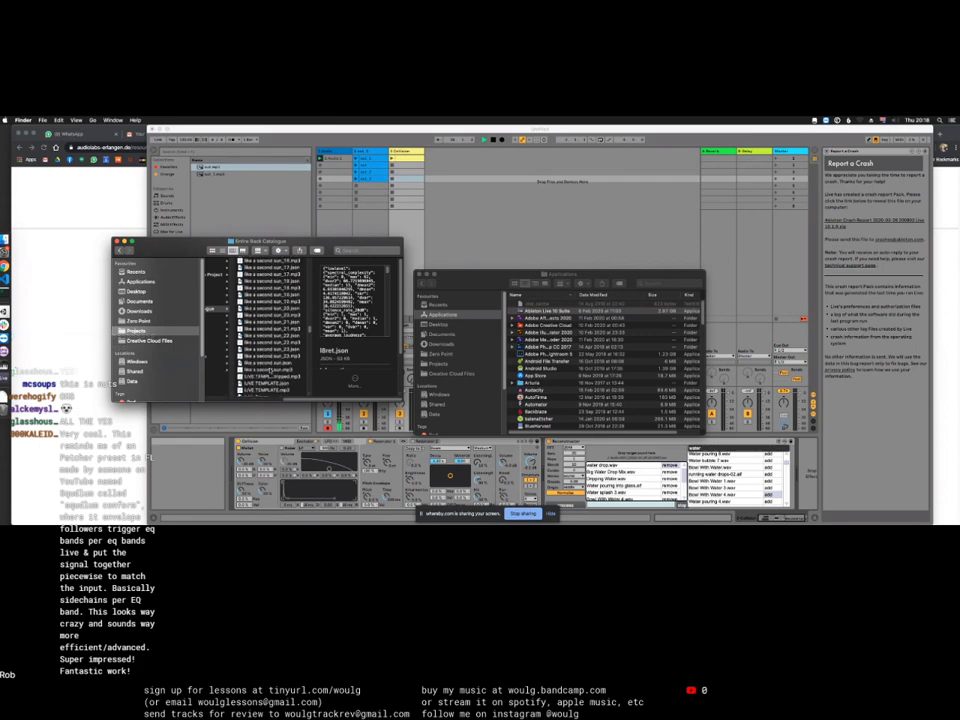
{"action": "scroll", "coordinate": [268, 371], "scroll_direction": "down", "scroll_amount": 5}
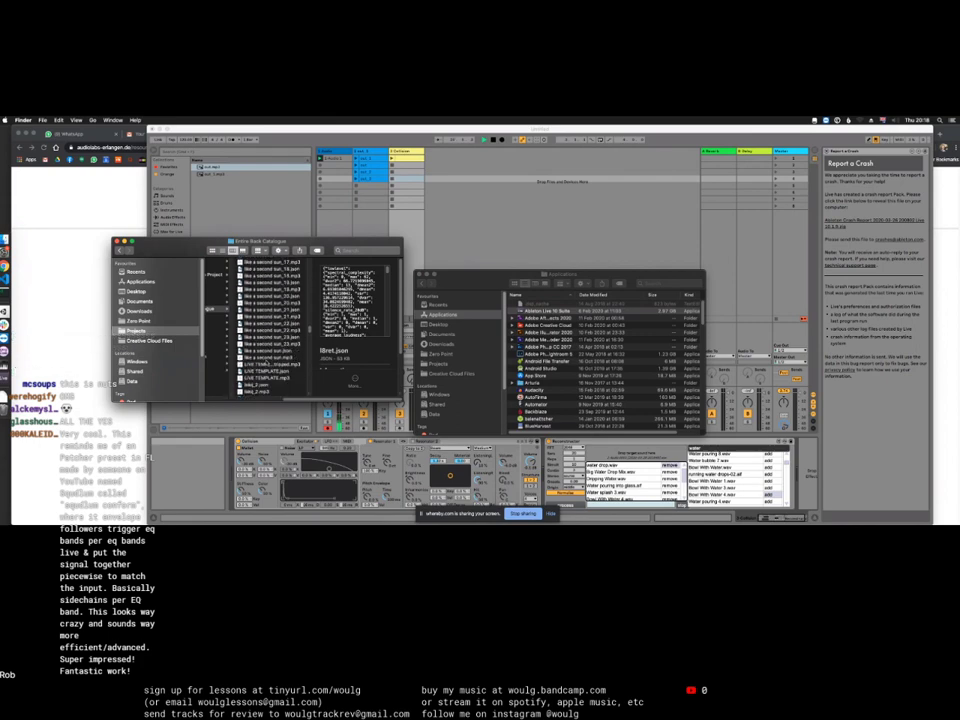
{"action": "left_click", "coordinate": [272, 343]}
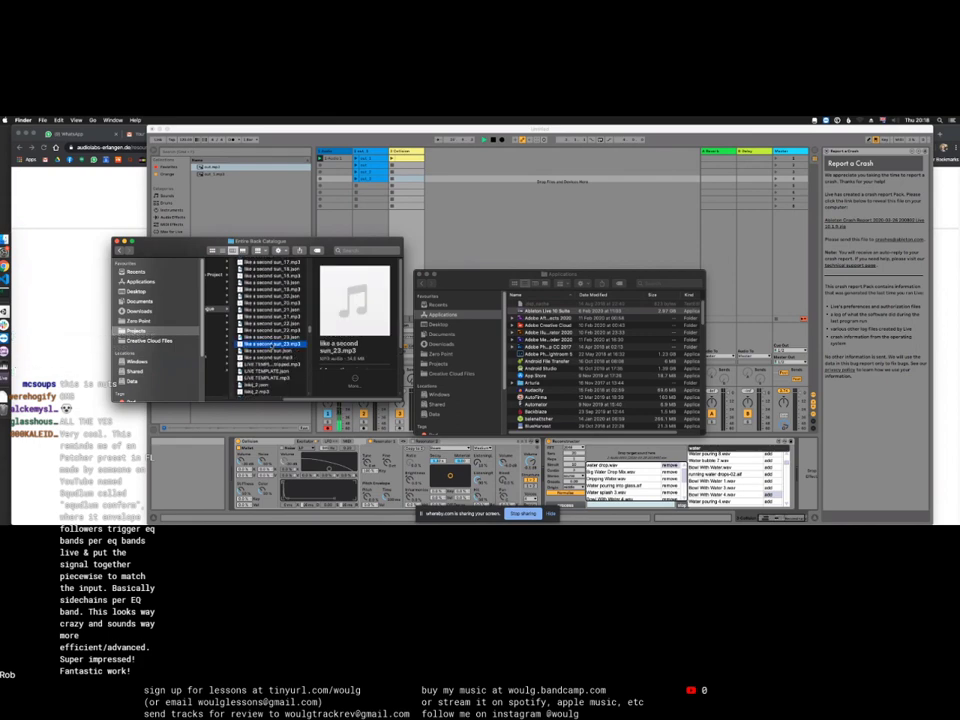
{"action": "key", "text": "space"}
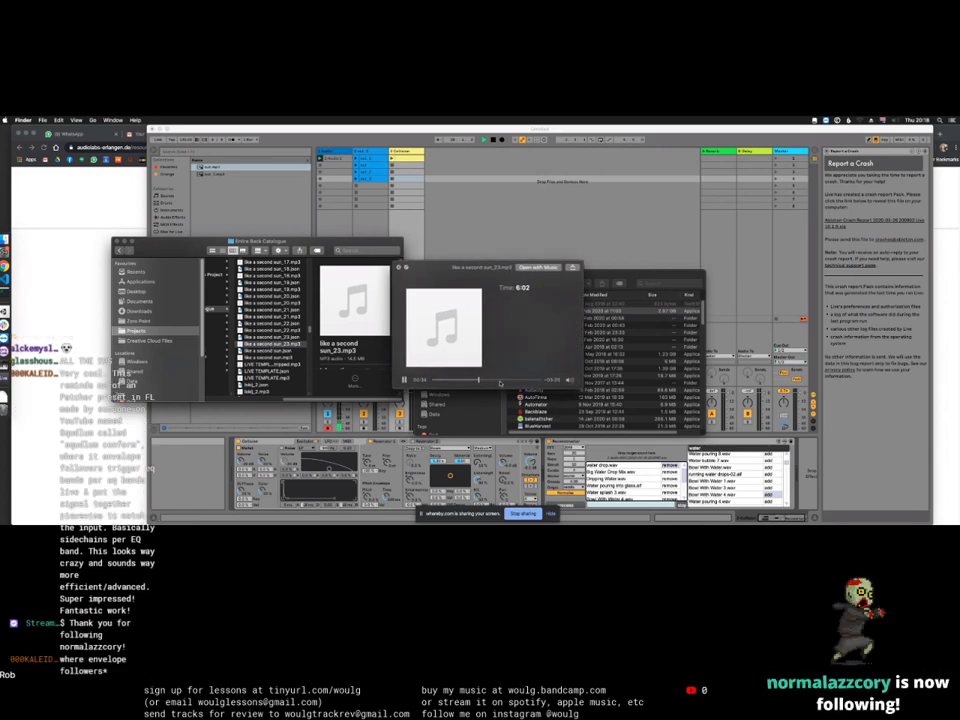
{"action": "left_click", "coordinate": [460, 381]}
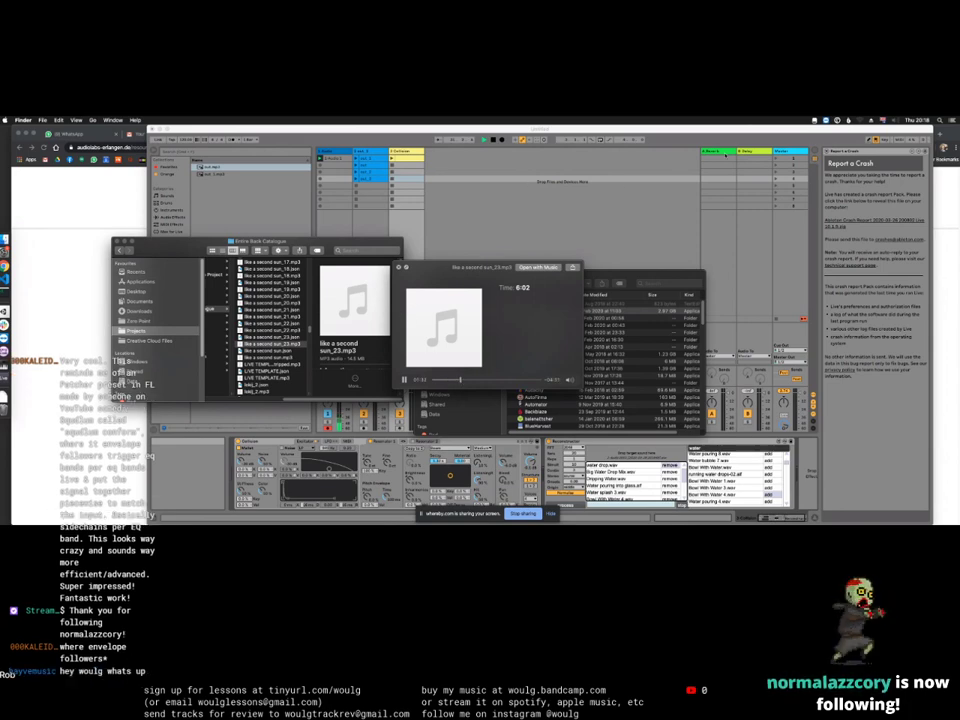
{"action": "key", "text": "space"}
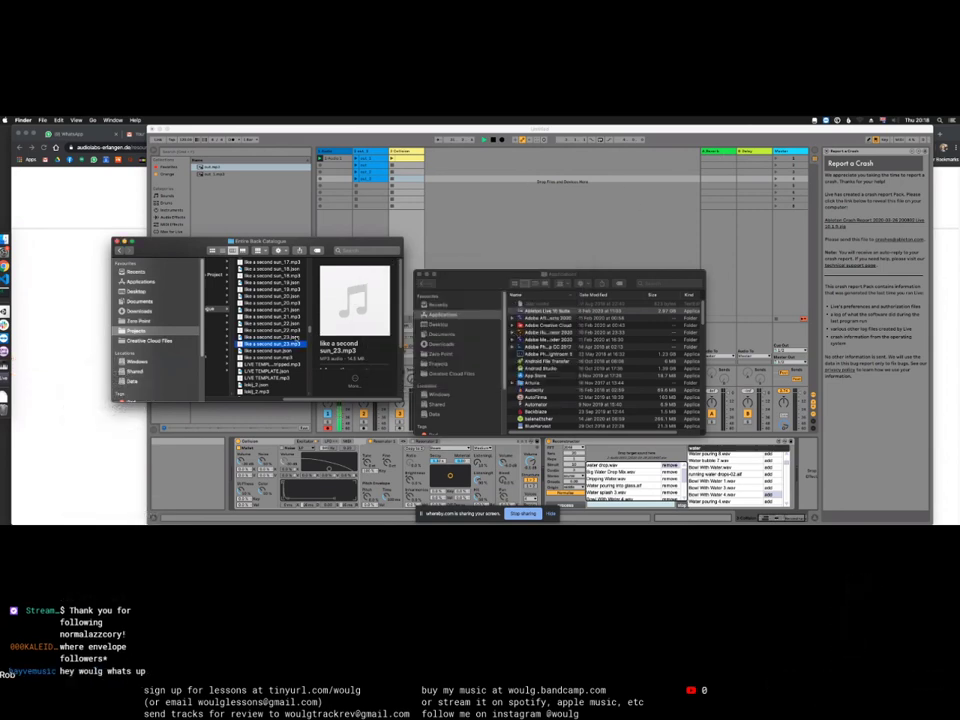
Step: Add like a second sun_23.mp3 from Finder to Live's empty session area as a clip beside the Collision track
{"action": "scroll", "coordinate": [305, 332], "scroll_direction": "down", "scroll_amount": 5}
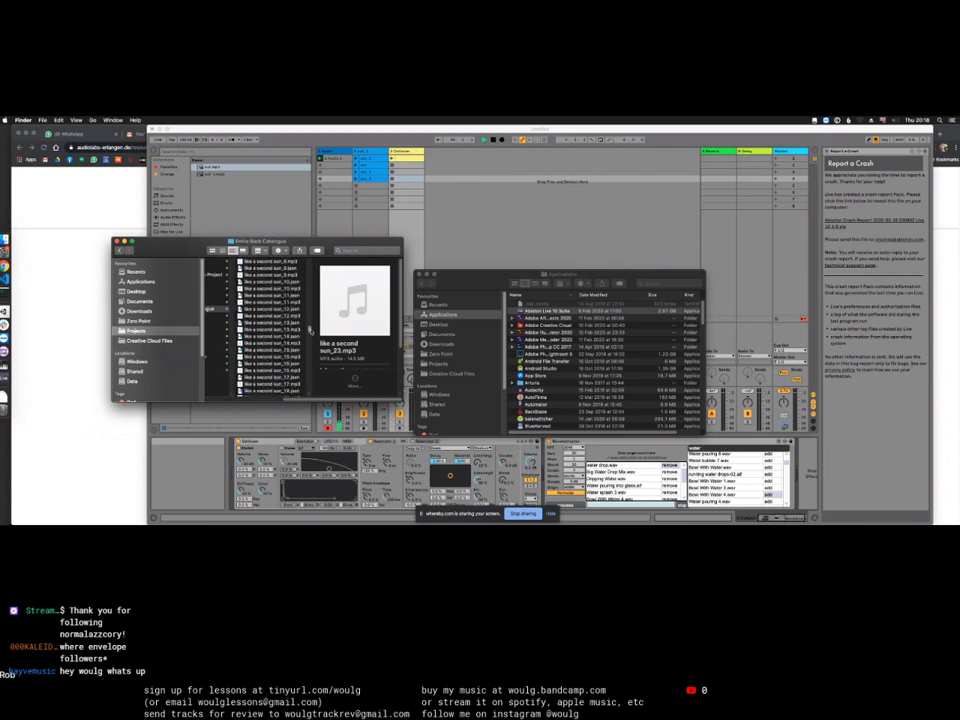
{"action": "scroll", "coordinate": [311, 330], "scroll_direction": "up", "scroll_amount": 4}
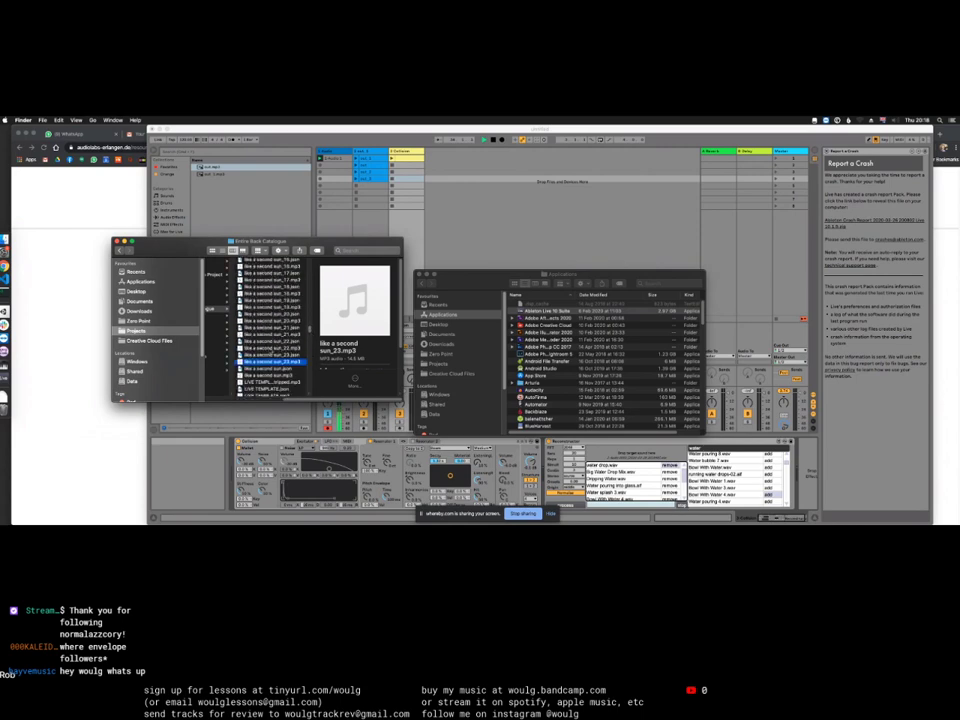
{"action": "scroll", "coordinate": [265, 325], "scroll_direction": "down", "scroll_amount": 1}
{"action": "scroll", "coordinate": [258, 315], "scroll_direction": "down", "scroll_amount": 3}
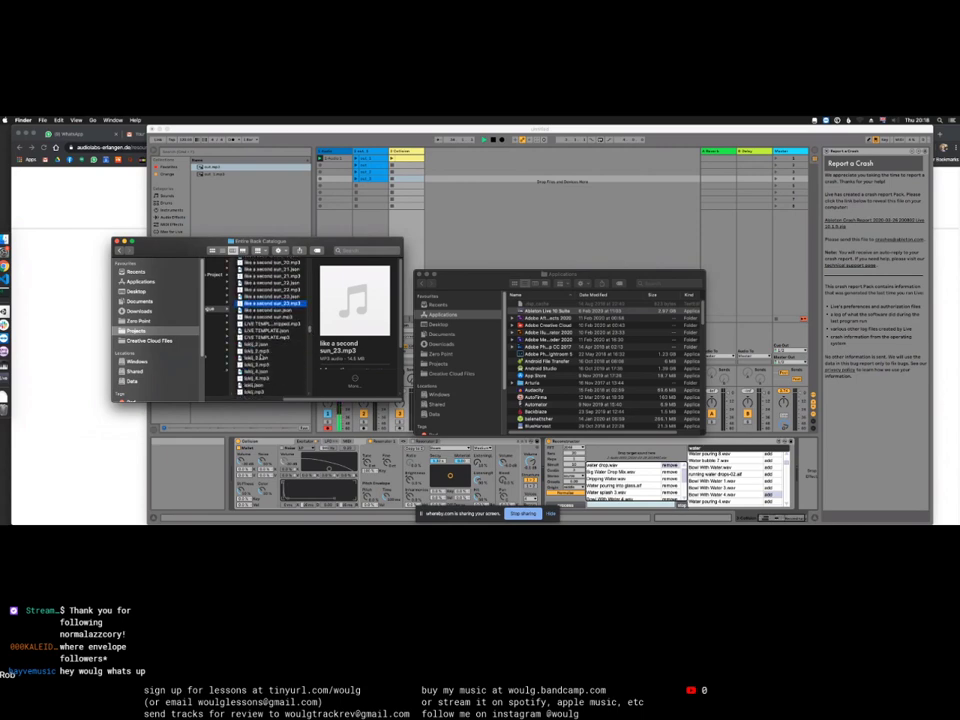
{"action": "scroll", "coordinate": [258, 316], "scroll_direction": "up", "scroll_amount": 3}
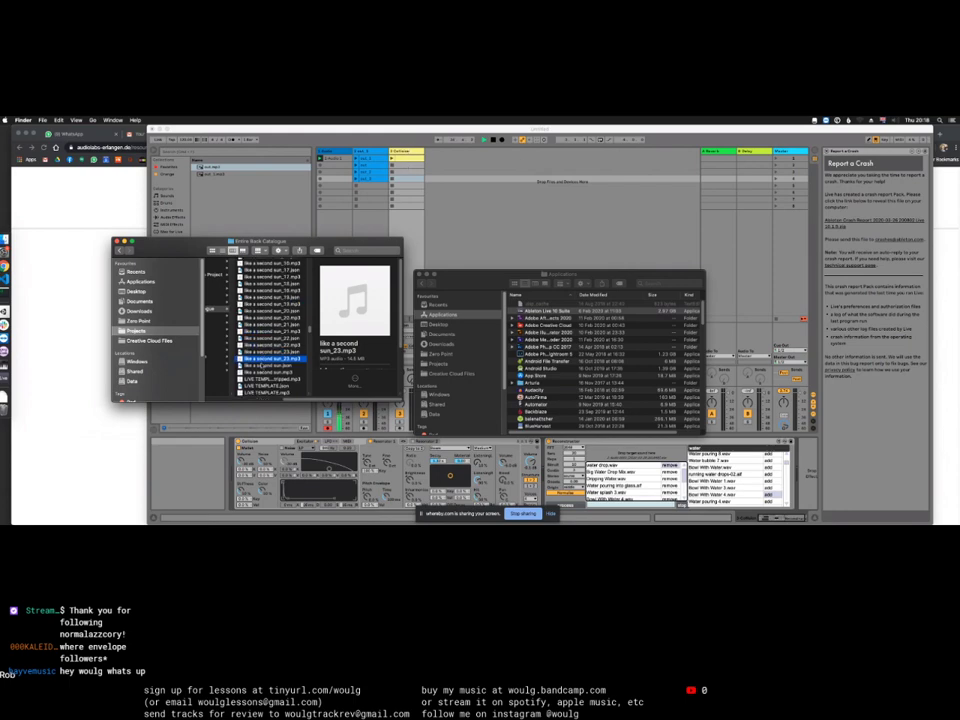
{"action": "left_click_drag", "start_coordinate": [258, 357], "coordinate": [468, 171]}
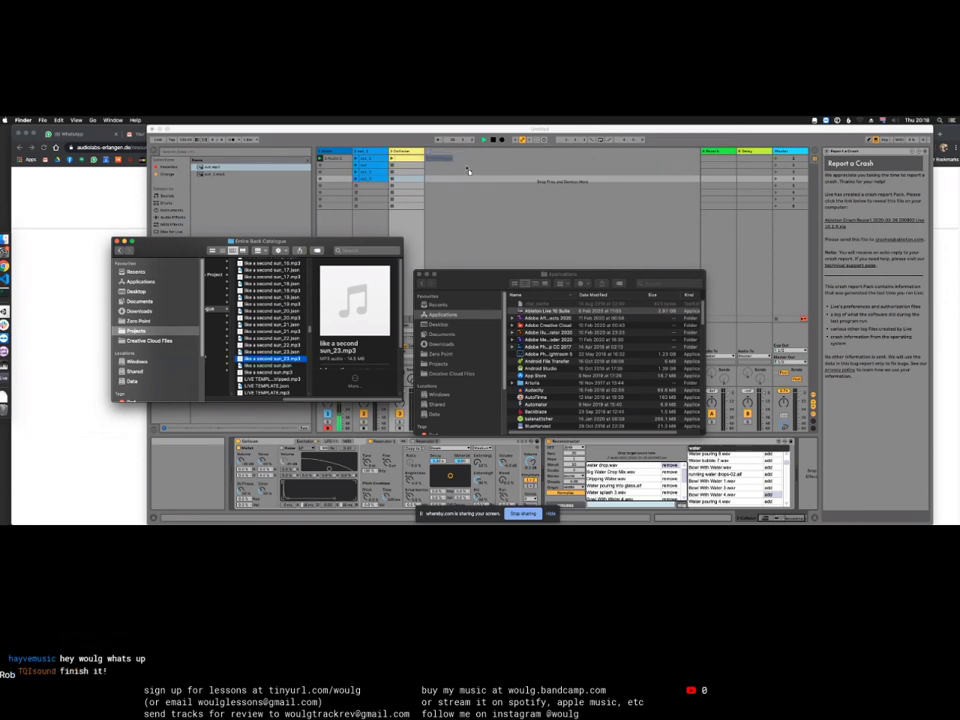
{"action": "left_click", "coordinate": [467, 171]}
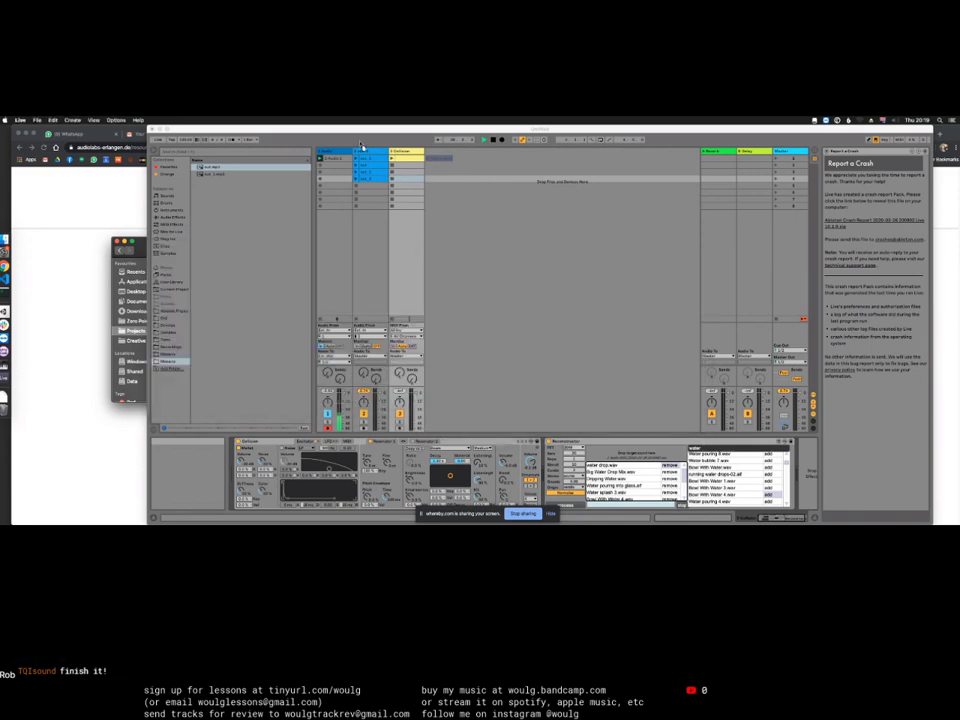
Step: Drop like a second sun_23.mp3 on its own new session track, open the clip's waveform and select a loud section near its start
{"action": "left_click_drag", "start_coordinate": [364, 135], "coordinate": [360, 135]}
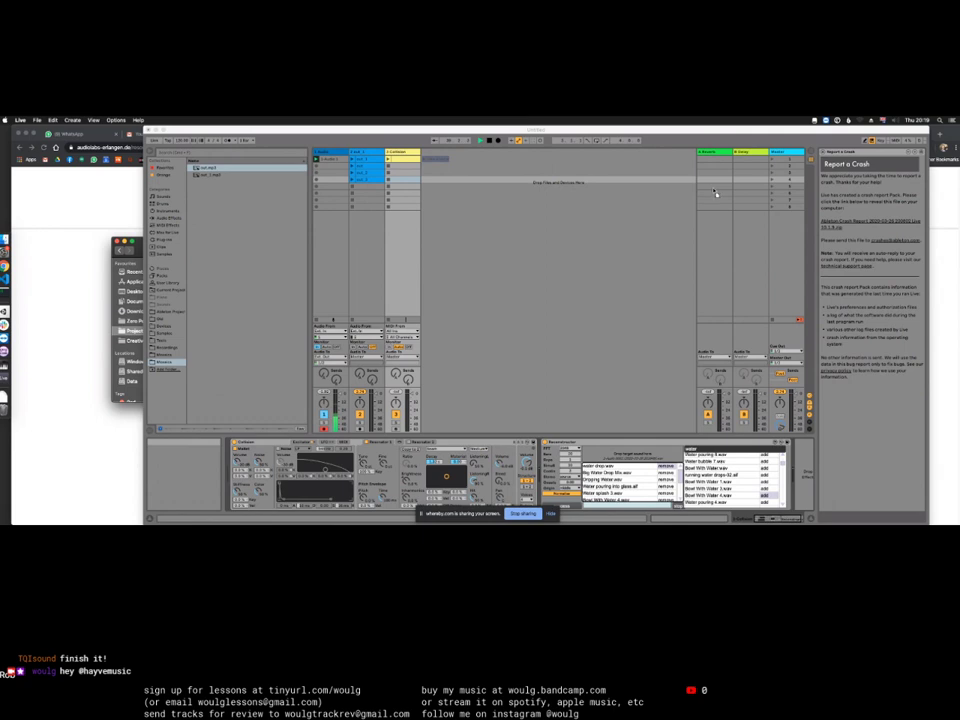
{"action": "left_click_drag", "start_coordinate": [549, 189], "coordinate": [551, 187]}
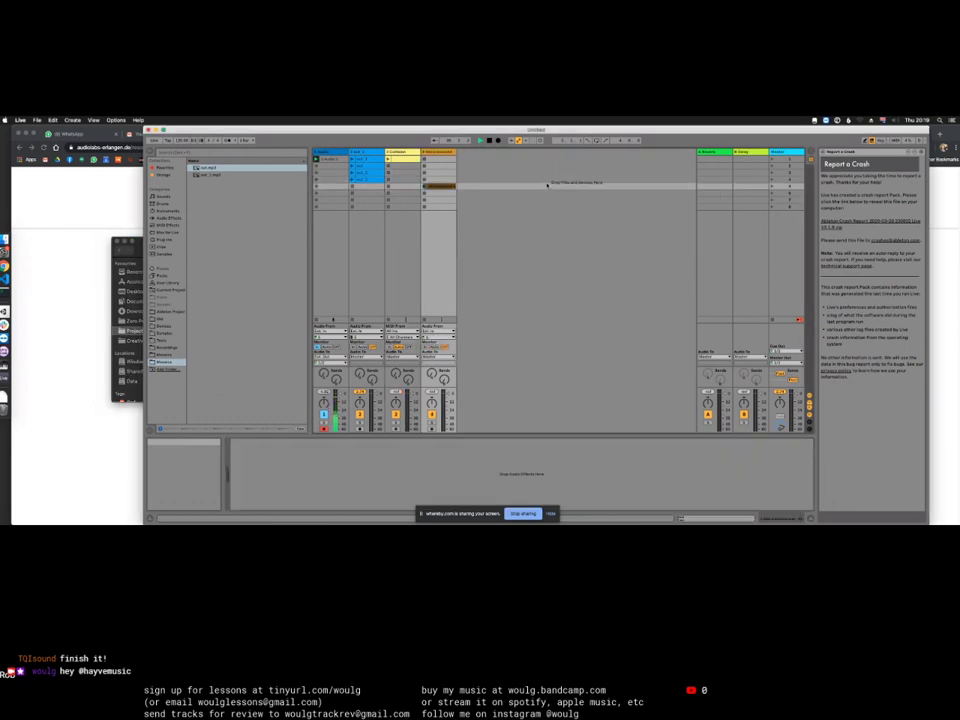
{"action": "double_click", "coordinate": [438, 187]}
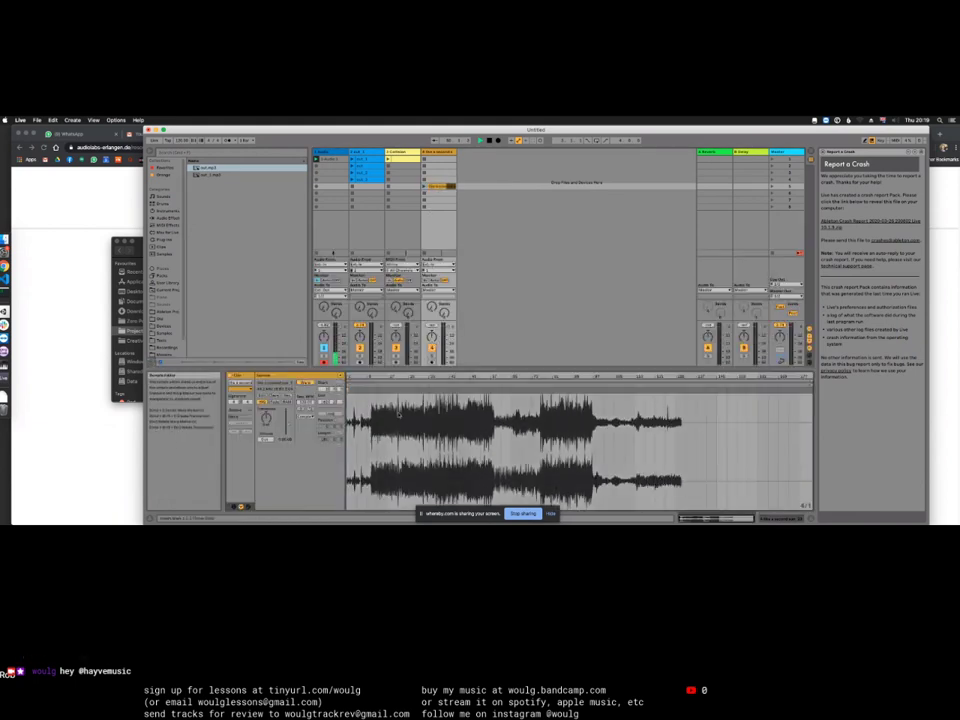
{"action": "left_click_drag", "start_coordinate": [399, 420], "coordinate": [491, 420]}
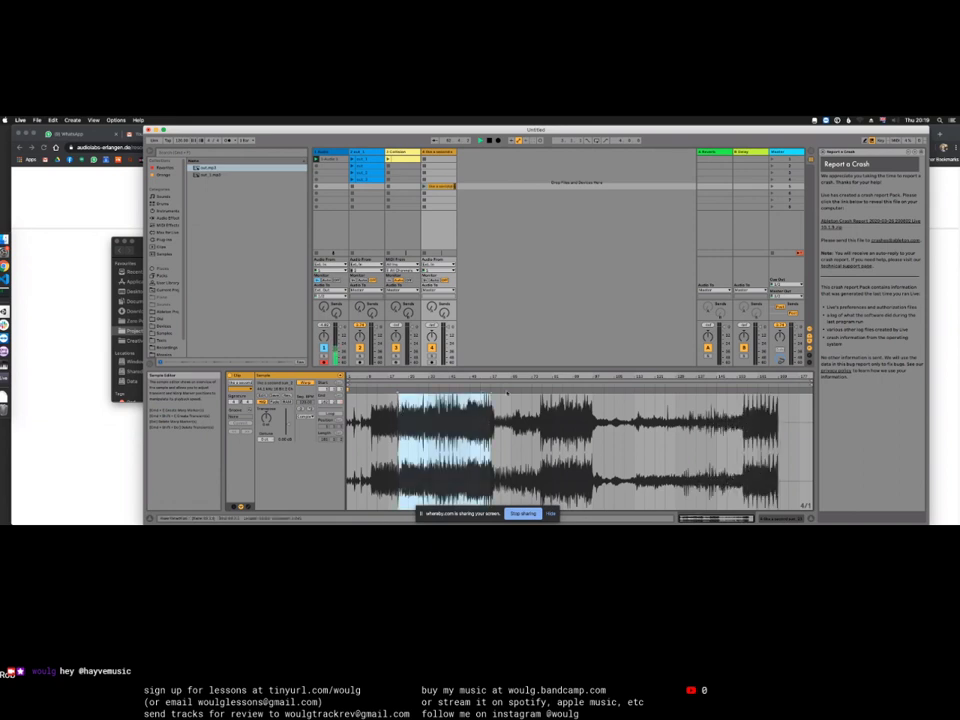
Step: Place the like a second sun_23 clip on its track in the Arrangement view and stop playback
{"action": "key", "text": "Tab"}
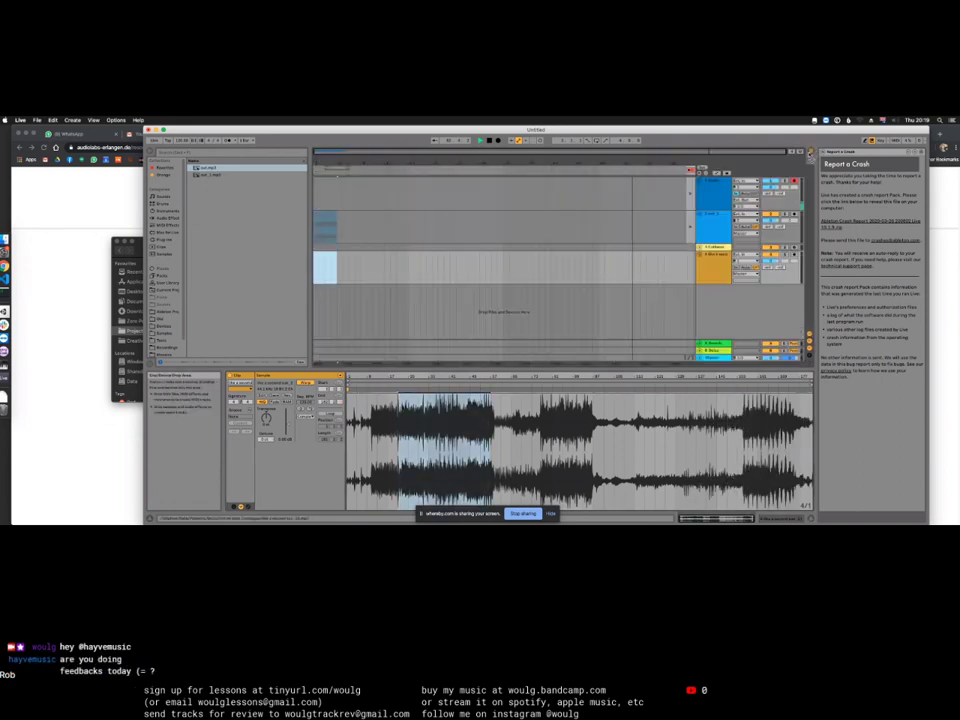
{"action": "left_click_drag", "start_coordinate": [300, 273], "coordinate": [343, 268]}
{"action": "key", "text": "space"}
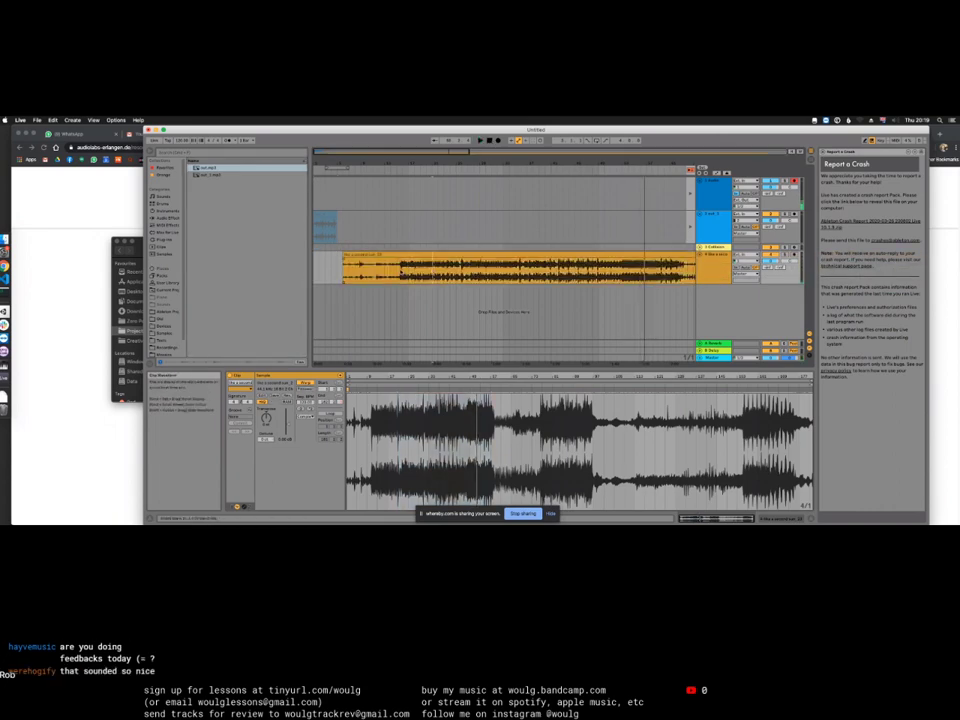
Step: Consolidate a section near the start of the like a second sun_23 arrangement clip and give it to Reconstructor as the target sound
{"action": "left_click_drag", "start_coordinate": [401, 268], "coordinate": [461, 268]}
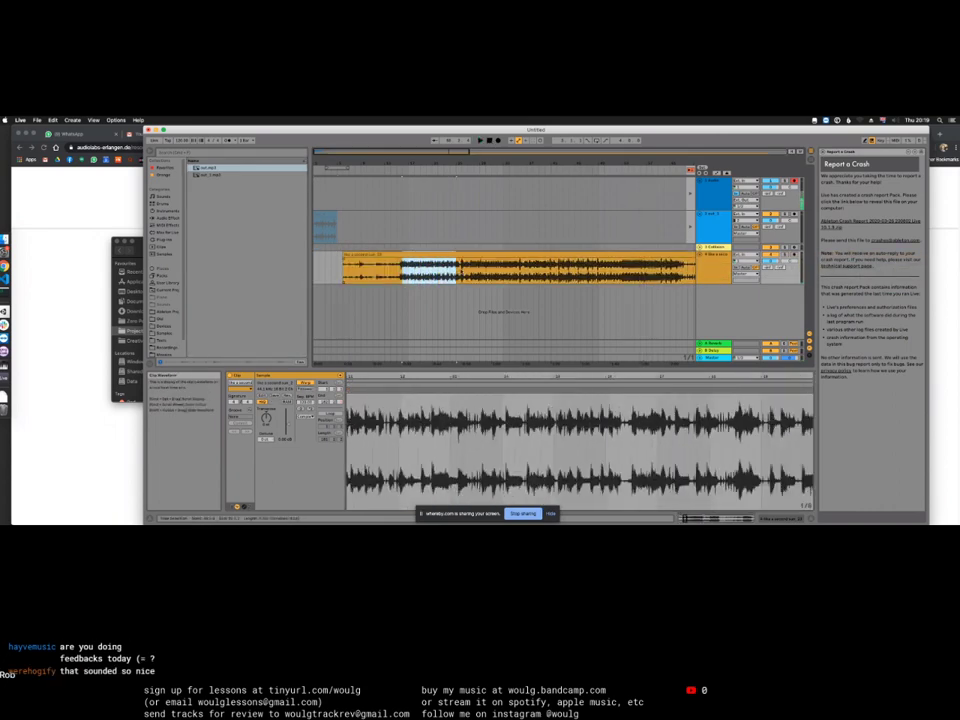
{"action": "right_click", "coordinate": [441, 257]}
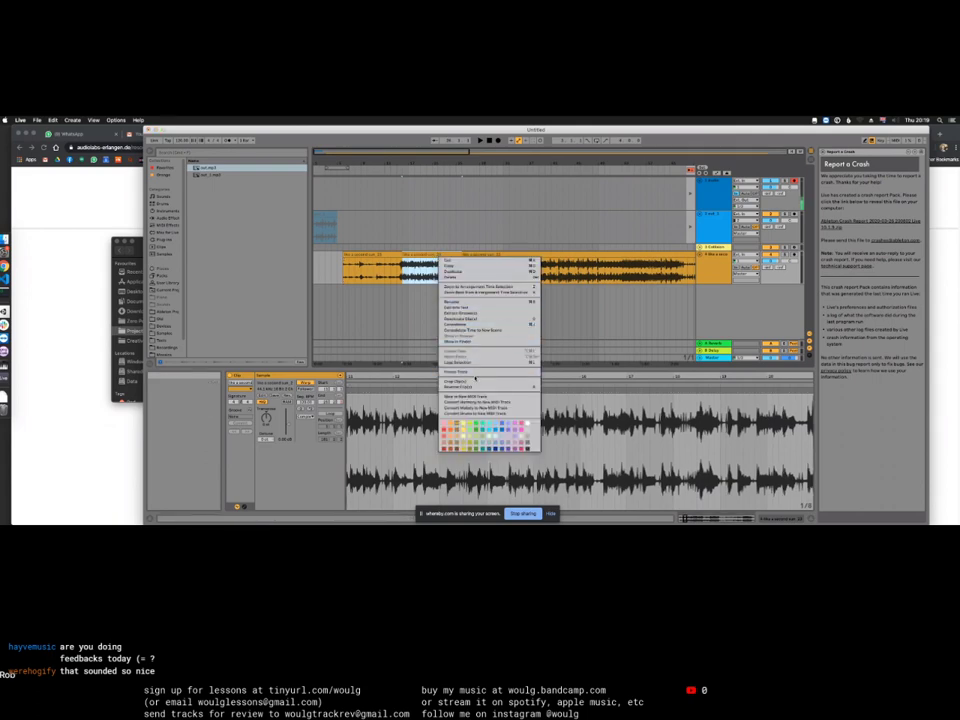
{"action": "left_click", "coordinate": [466, 326]}
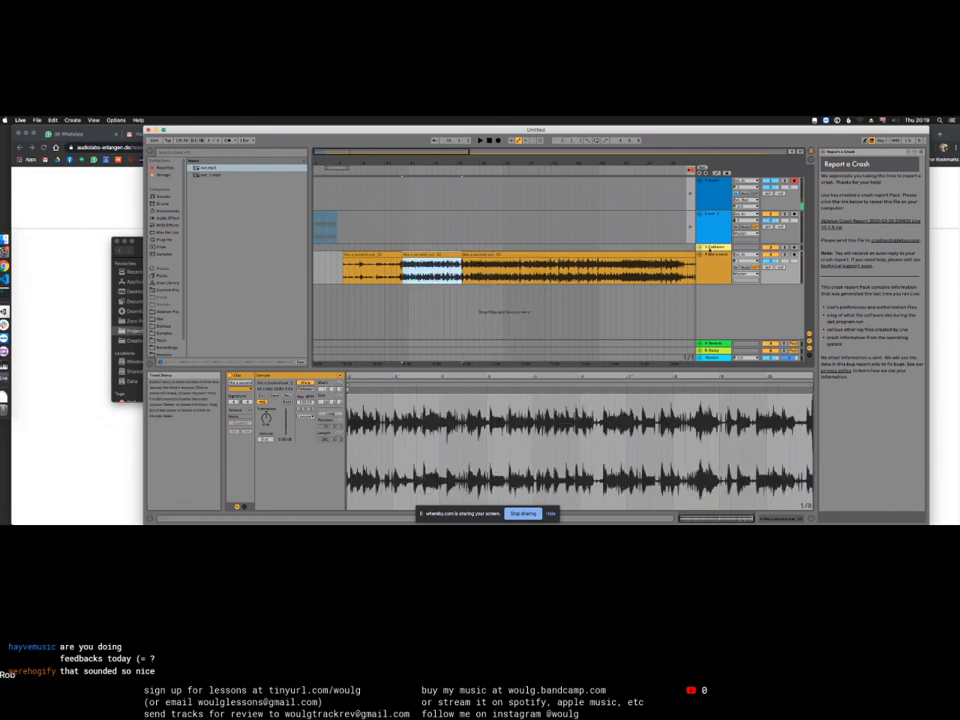
{"action": "left_click", "coordinate": [440, 254]}
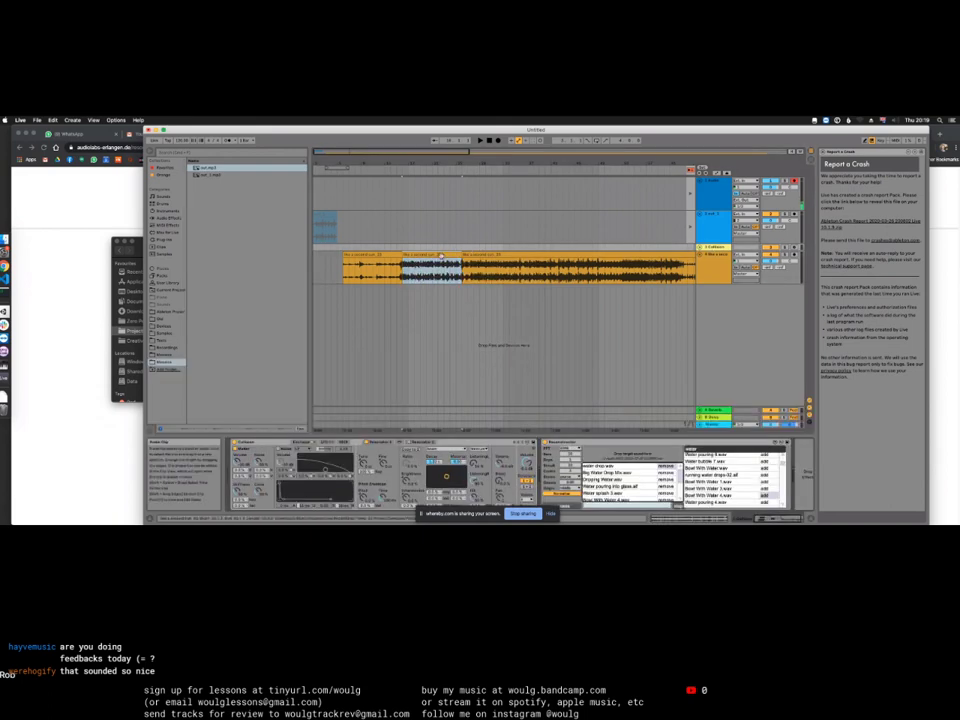
{"action": "left_click", "coordinate": [414, 274]}
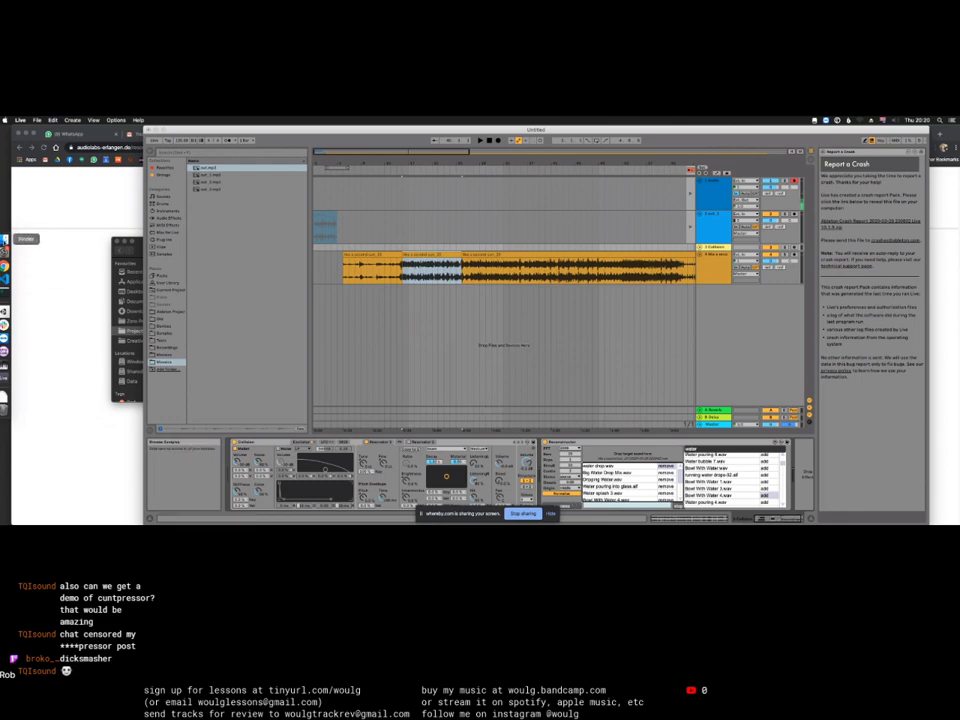
Step: Bring up the Mosaics folder in Finder and add out_4.mp3 to the second track's fifth clip slot in Live's Session view
{"action": "left_click", "coordinate": [4, 238]}
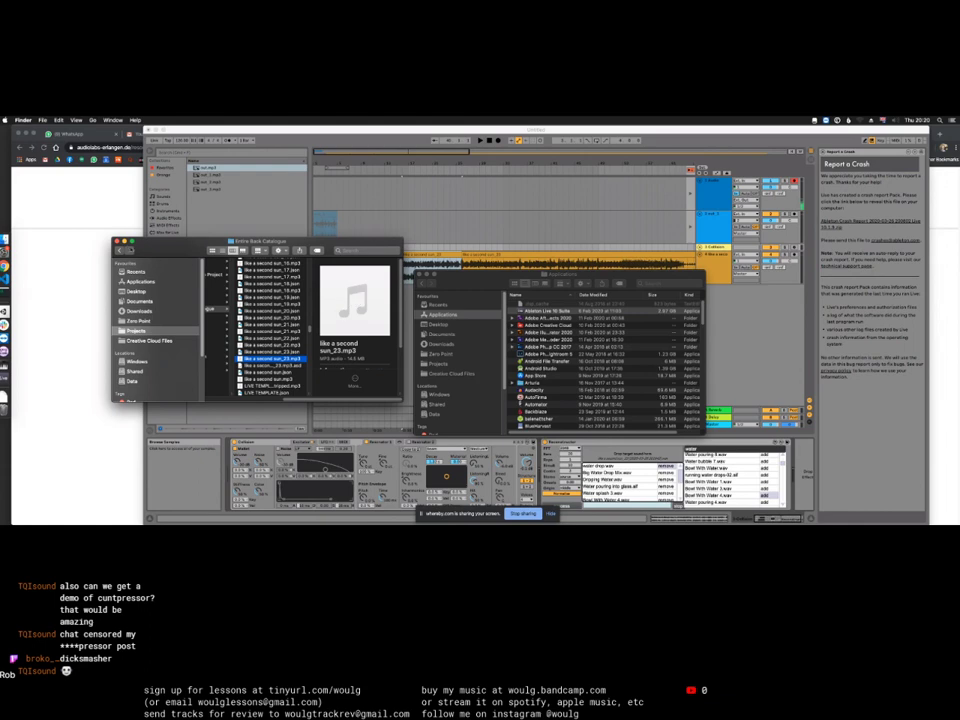
{"action": "left_click", "coordinate": [121, 250]}
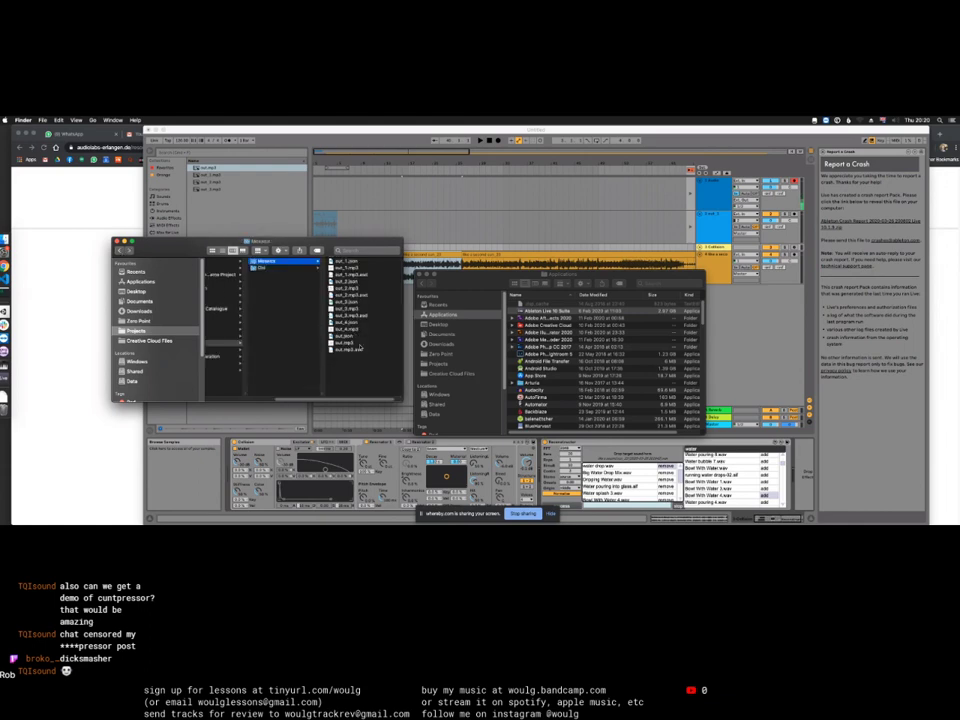
{"action": "left_click_drag", "start_coordinate": [300, 242], "coordinate": [158, 293]}
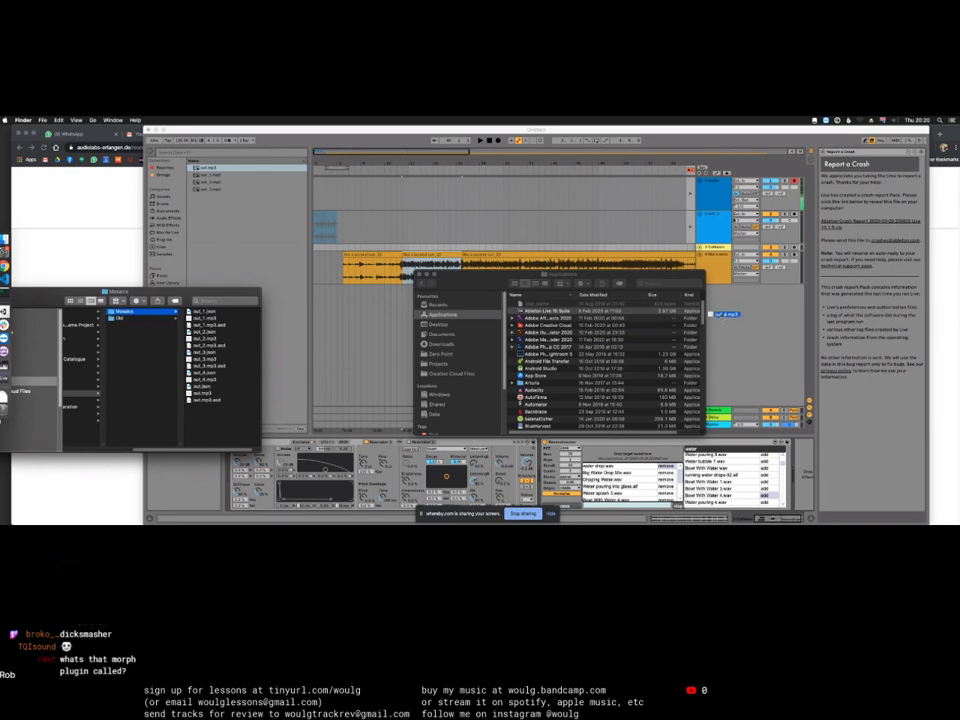
{"action": "scroll", "coordinate": [500, 260], "scroll_direction": "right", "scroll_amount": 2}
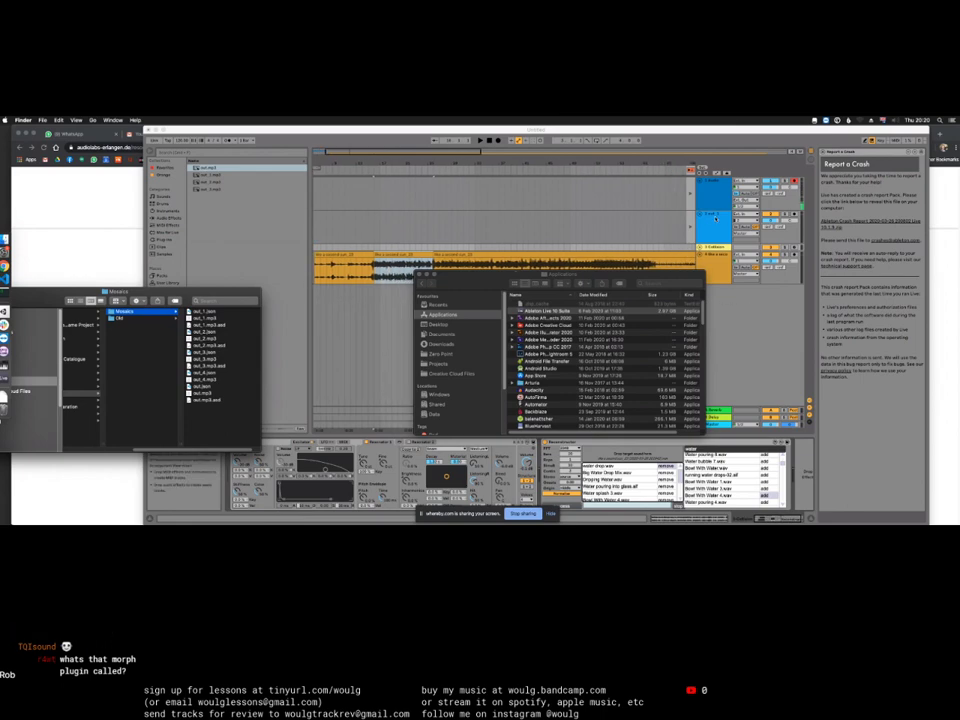
{"action": "key", "text": "Tab"}
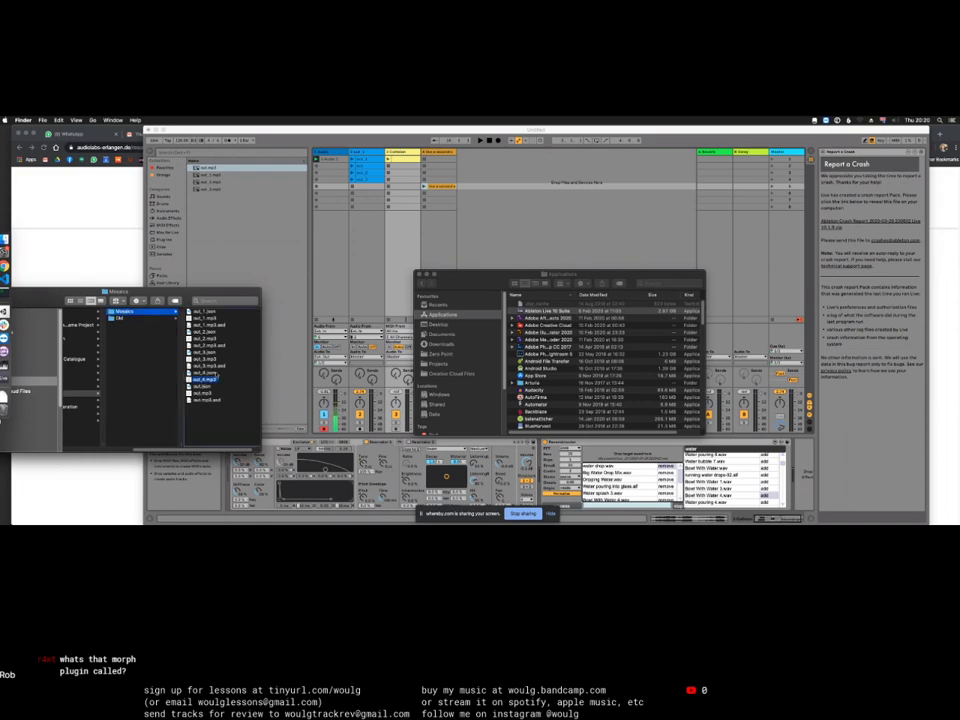
{"action": "left_click", "coordinate": [362, 187]}
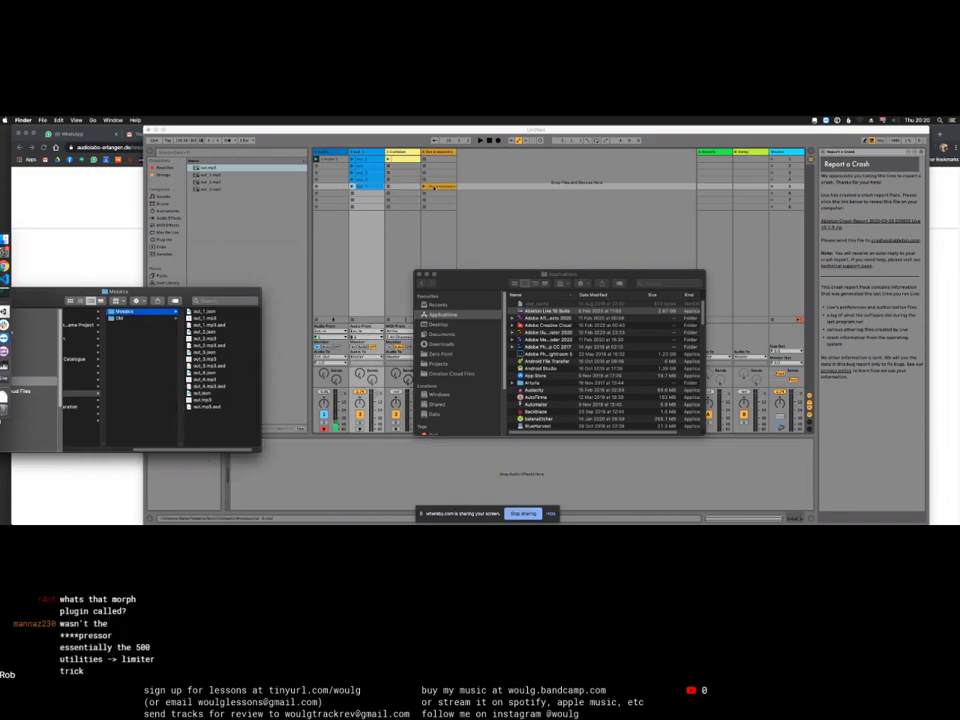
Step: Return to Live, play the original like a second sun_23 clip for comparison and stop playback
{"action": "double_click", "coordinate": [545, 311]}
{"action": "double_click", "coordinate": [362, 180]}
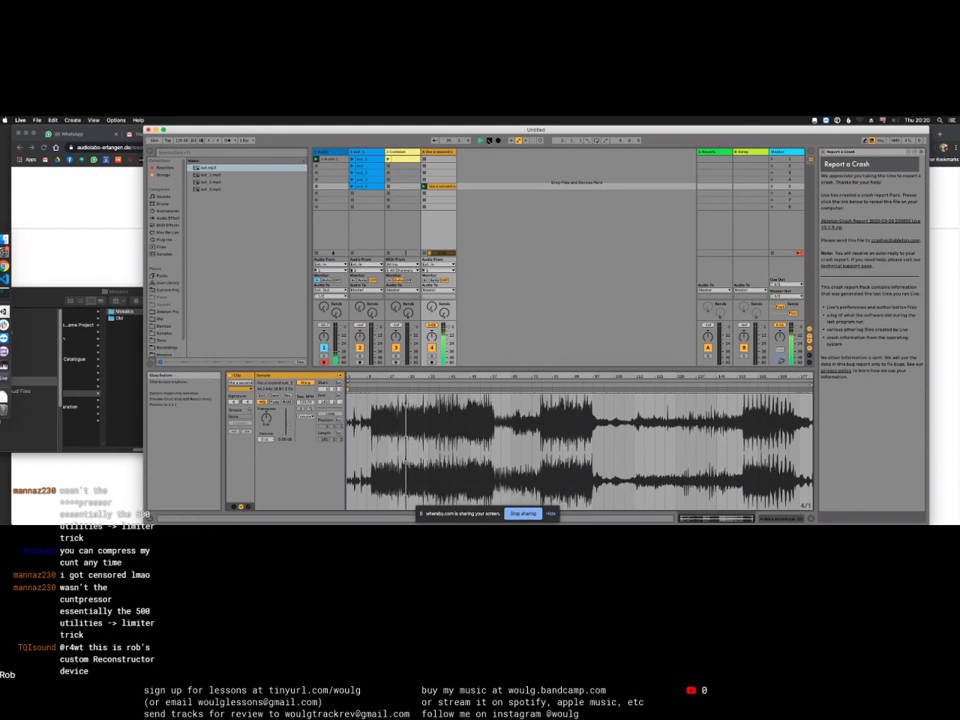
{"action": "left_click", "coordinate": [488, 140]}
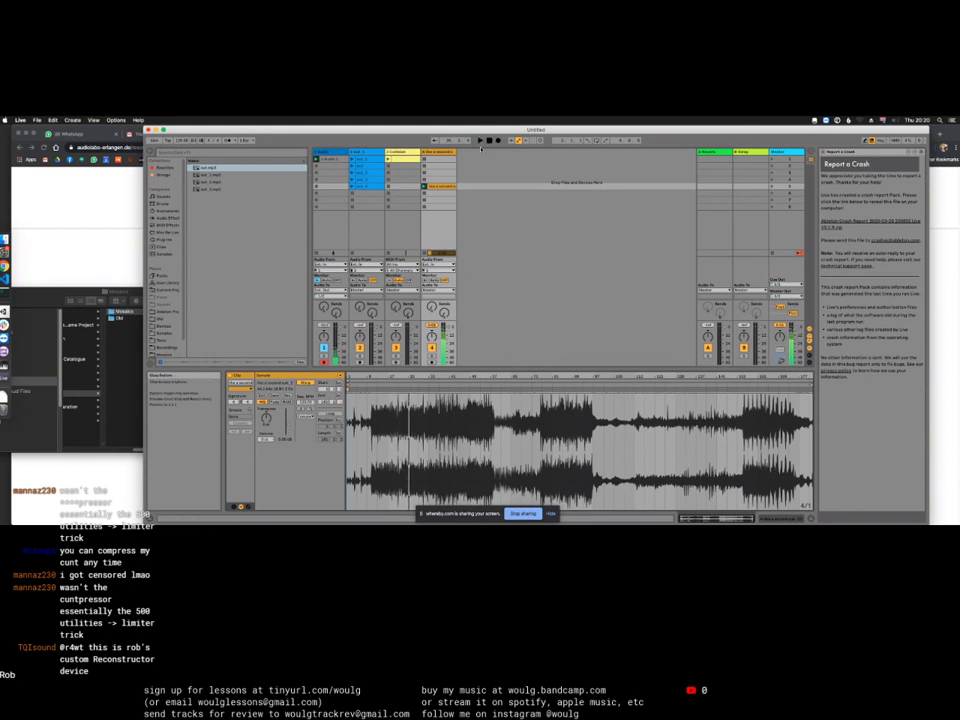
Step: Turn off warping for the out_4 clip, raise its gain to about 24 dB, and play the clip through
{"action": "left_click", "coordinate": [365, 186]}
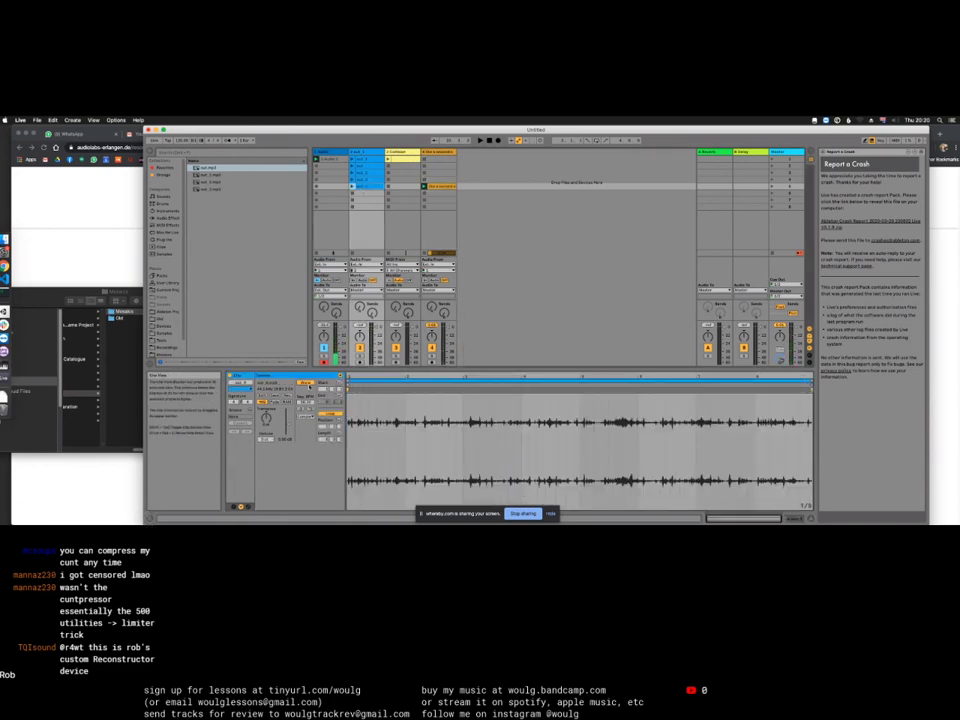
{"action": "left_click_drag", "start_coordinate": [288, 428], "coordinate": [288, 412]}
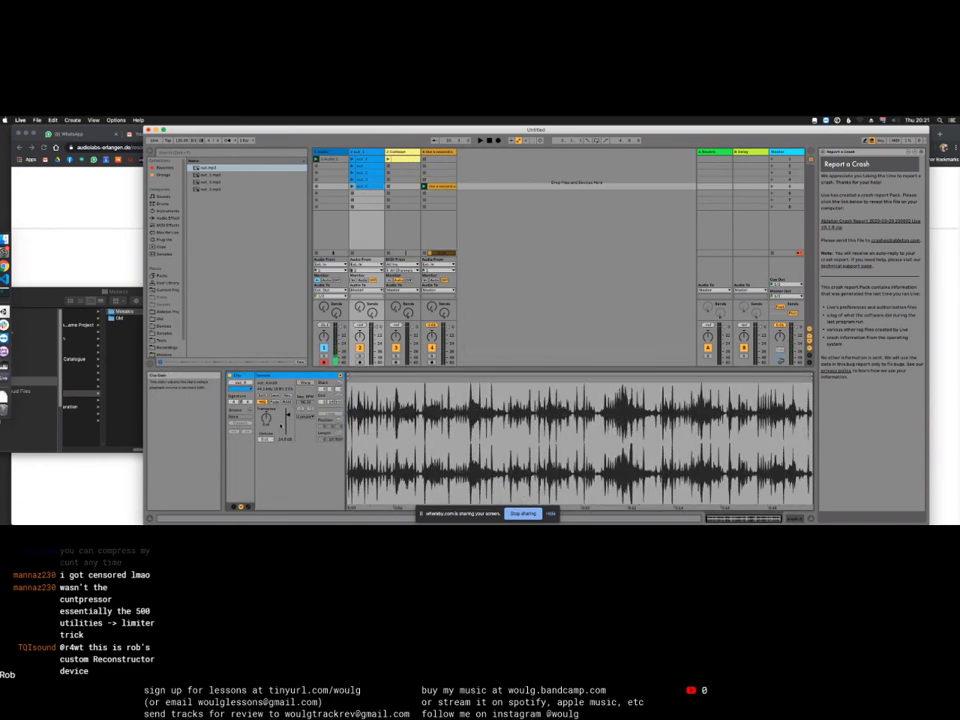
{"action": "left_click", "coordinate": [352, 187]}
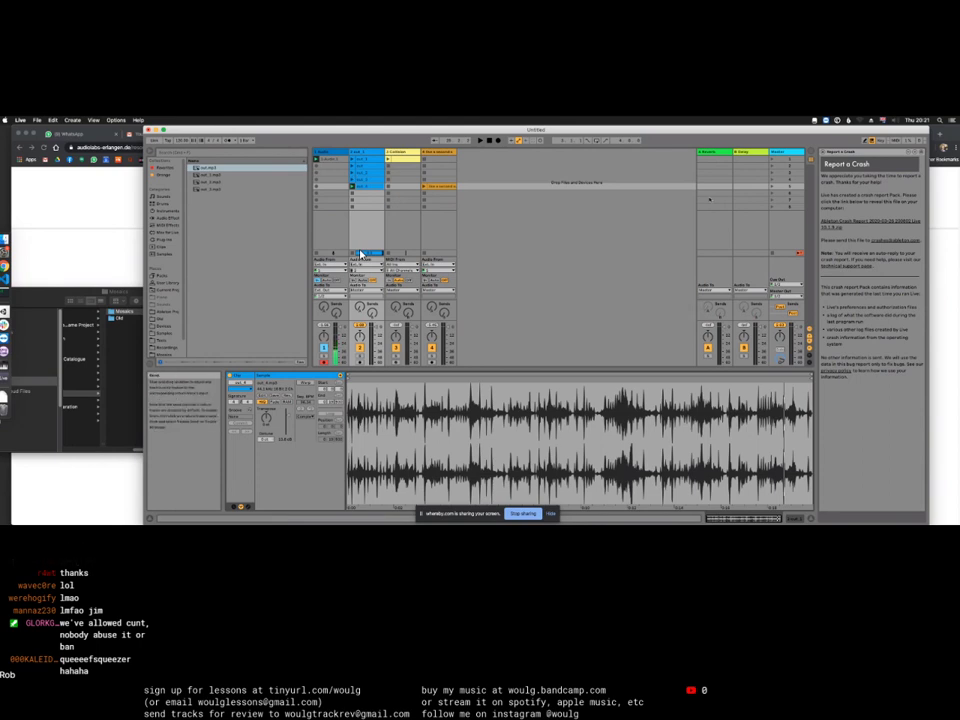
{"action": "left_click", "coordinate": [359, 258]}
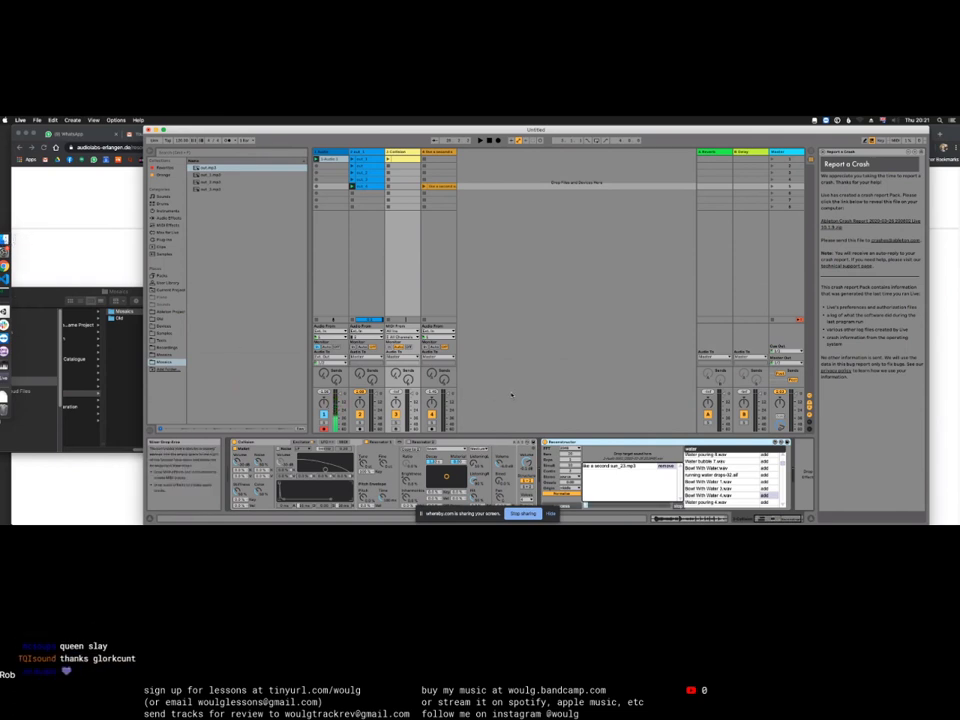
Step: Switch to Finder, move the Mosaics window into view and open the Final Audio folder in Zero Point
{"action": "left_click", "coordinate": [4, 210]}
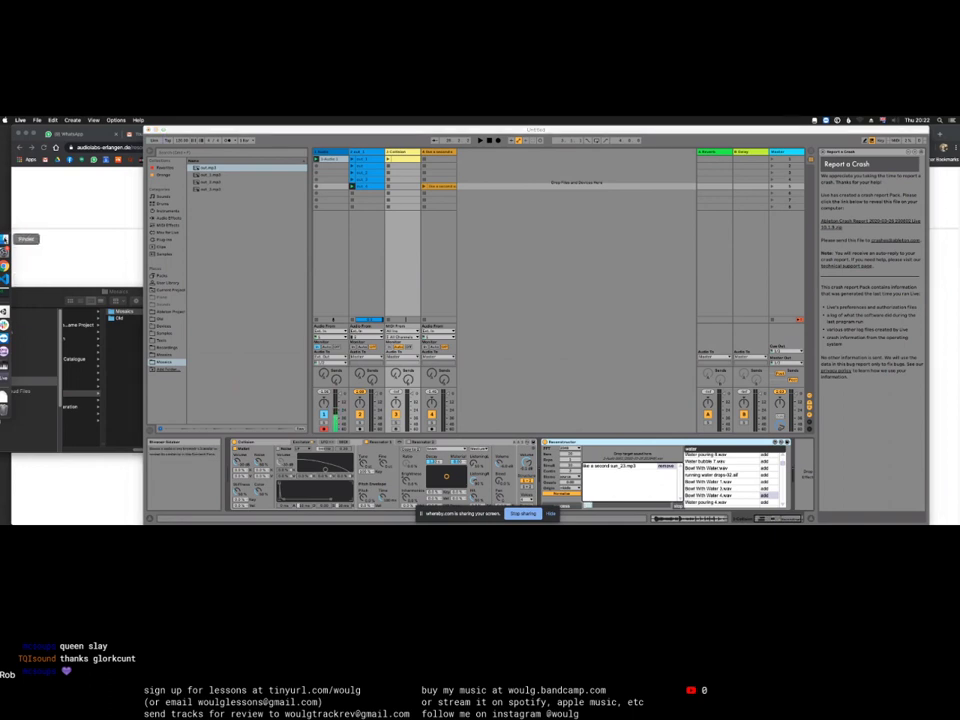
{"action": "left_click_drag", "start_coordinate": [150, 292], "coordinate": [372, 264]}
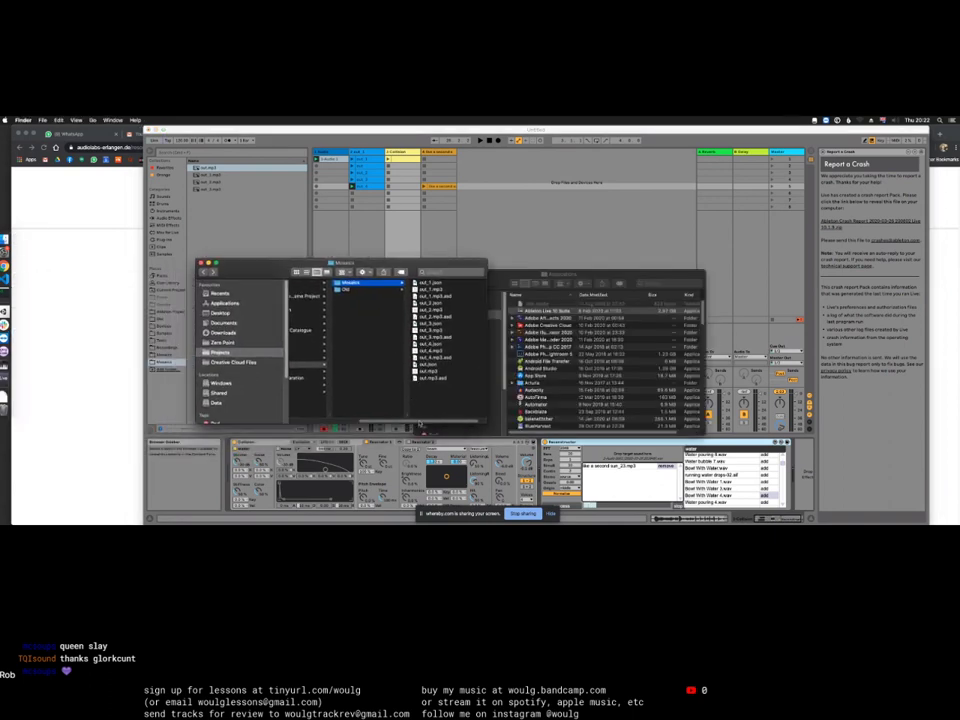
{"action": "left_click", "coordinate": [224, 342]}
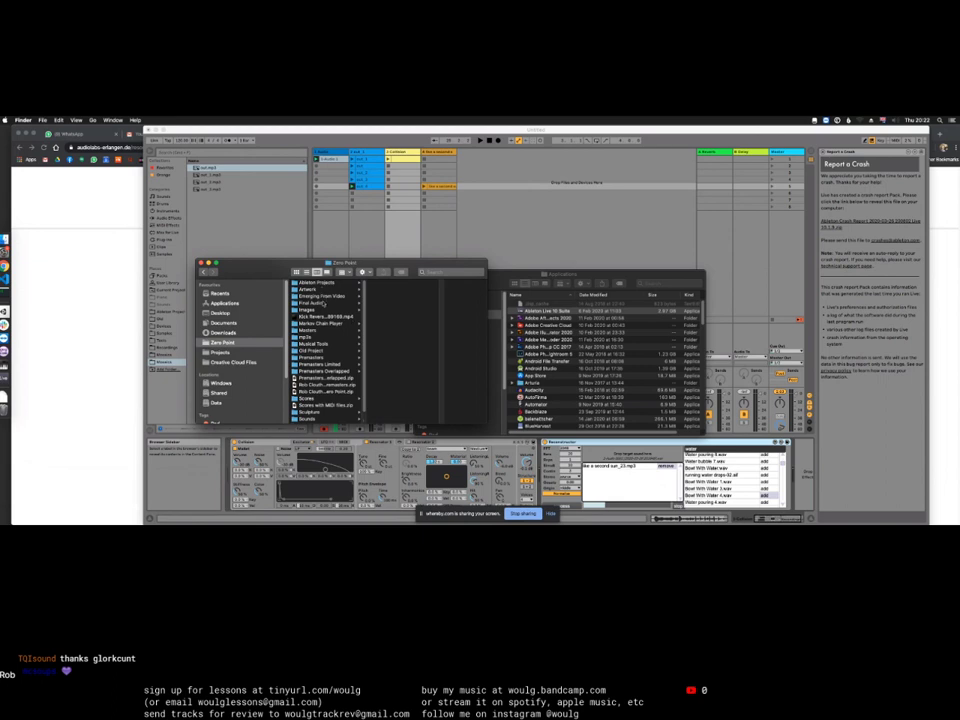
{"action": "left_click", "coordinate": [322, 303]}
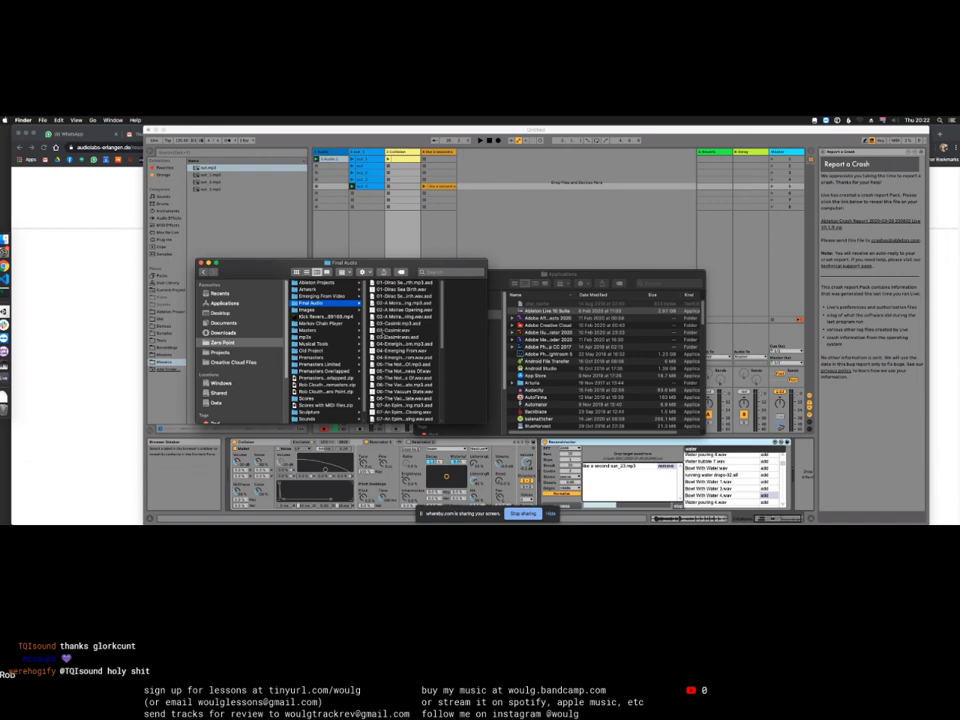
Step: Preview 03-Casimir.wav, adjust the preview volume and listen at two further points in the track
{"action": "left_click", "coordinate": [376, 331]}
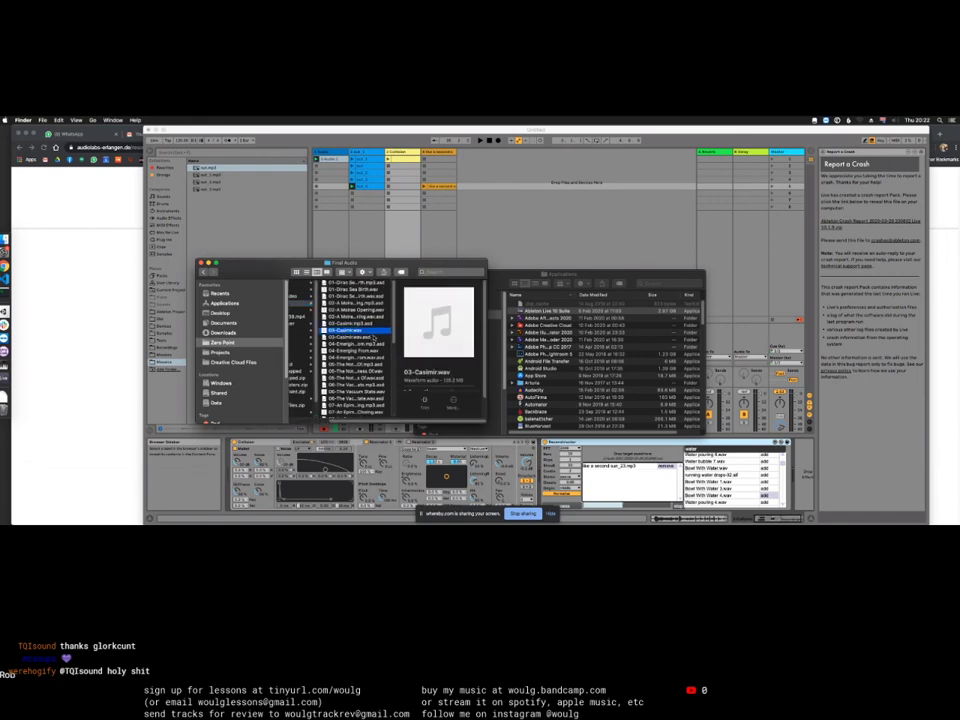
{"action": "key", "text": "space"}
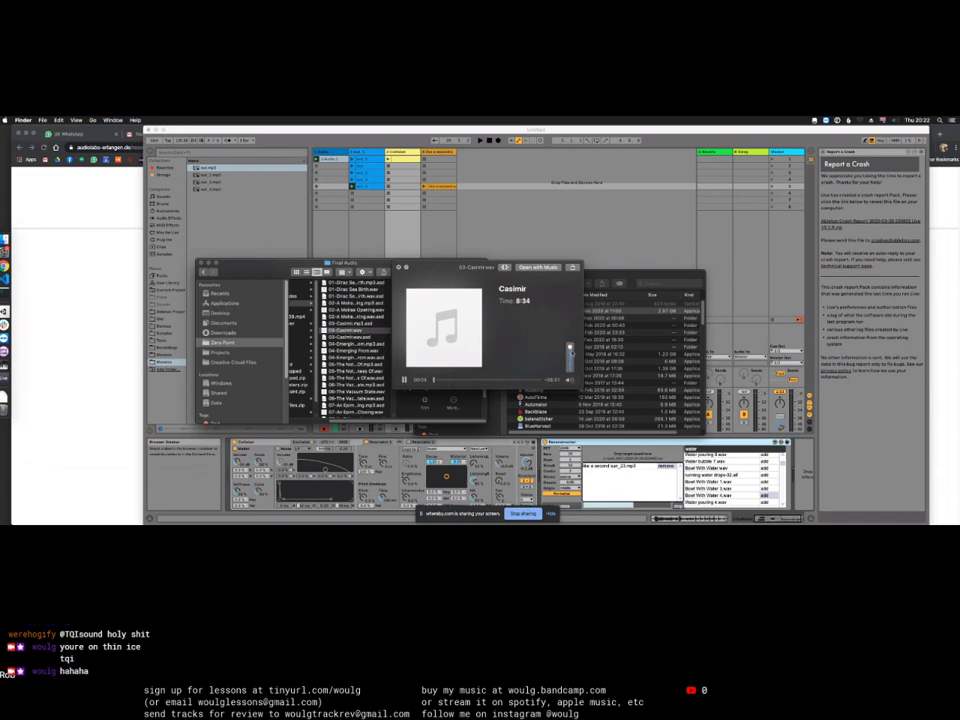
{"action": "left_click", "coordinate": [570, 380]}
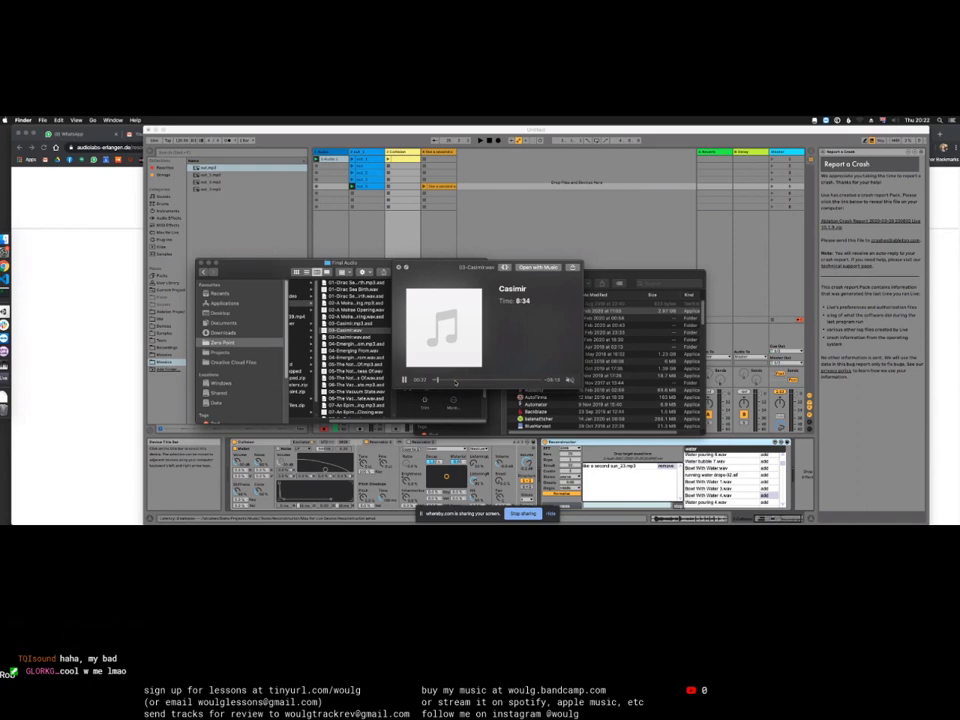
{"action": "mouse_move", "coordinate": [570, 380]}
{"action": "left_click_drag", "start_coordinate": [568, 368], "coordinate": [569, 353]}
{"action": "left_click", "coordinate": [461, 380]}
{"action": "left_click", "coordinate": [474, 381]}
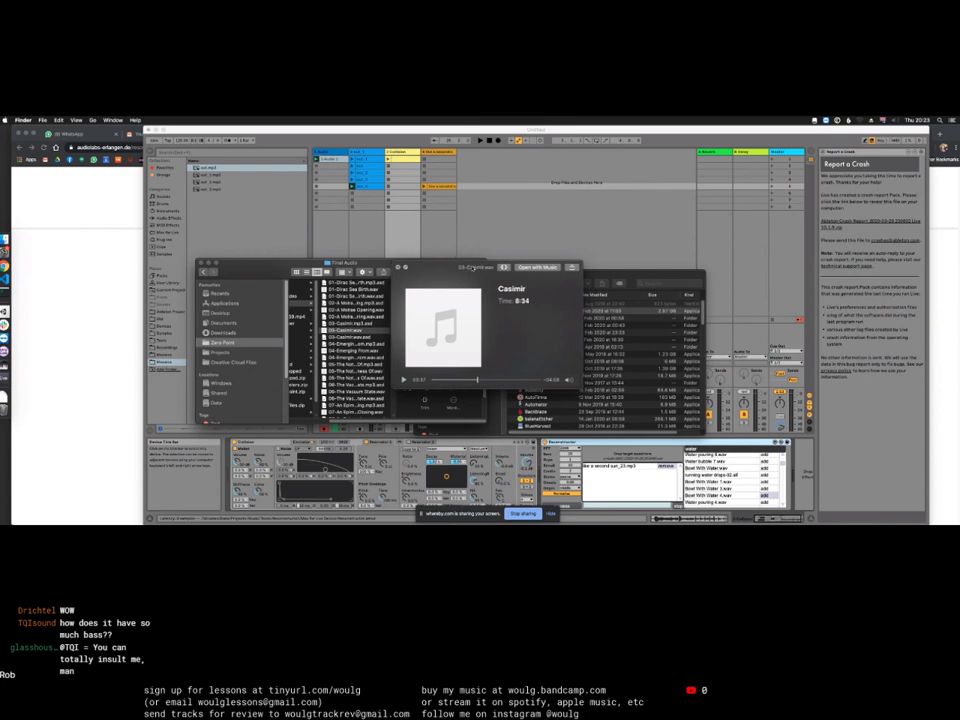
Step: Reposition the 03-Casimir.wav preview window over the Finder windows and return to Live
{"action": "left_click_drag", "start_coordinate": [474, 267], "coordinate": [228, 243]}
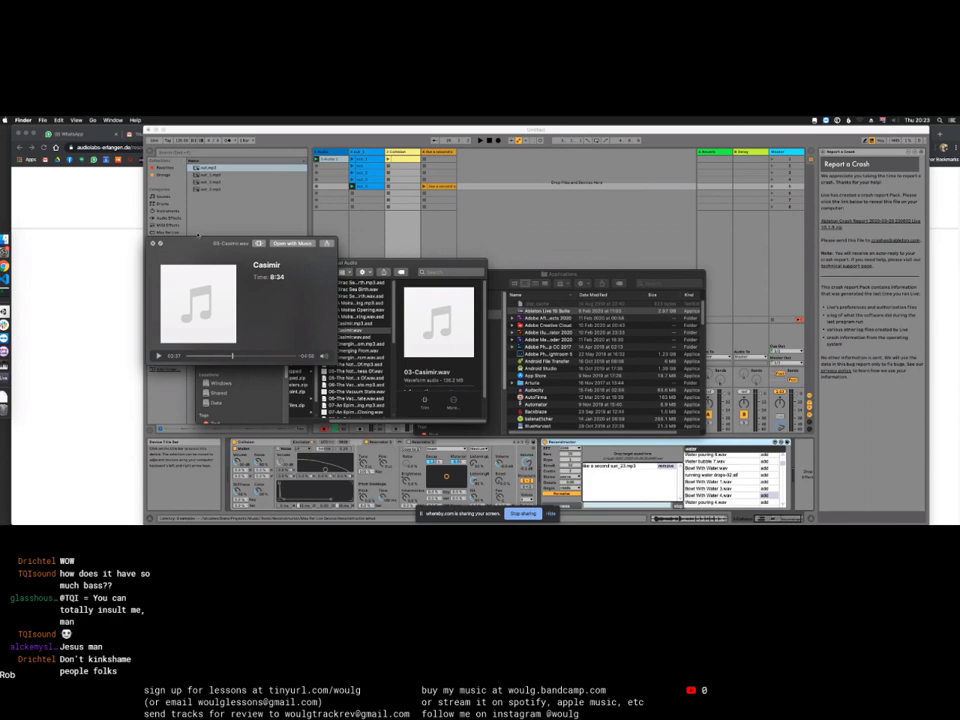
{"action": "left_click_drag", "start_coordinate": [218, 251], "coordinate": [330, 264]}
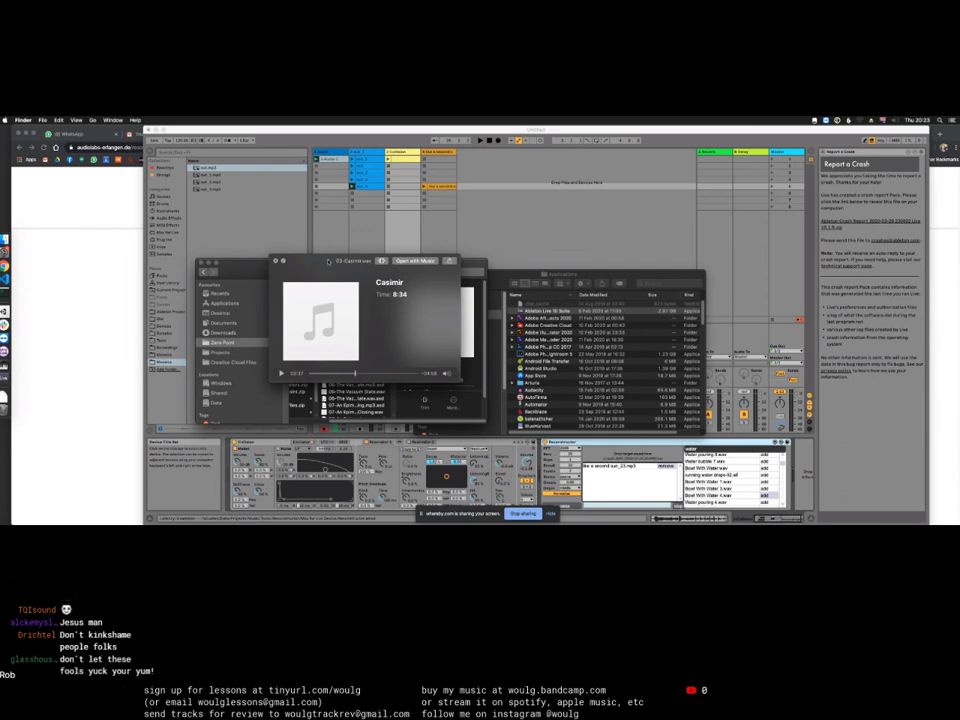
{"action": "left_click_drag", "start_coordinate": [333, 262], "coordinate": [393, 267]}
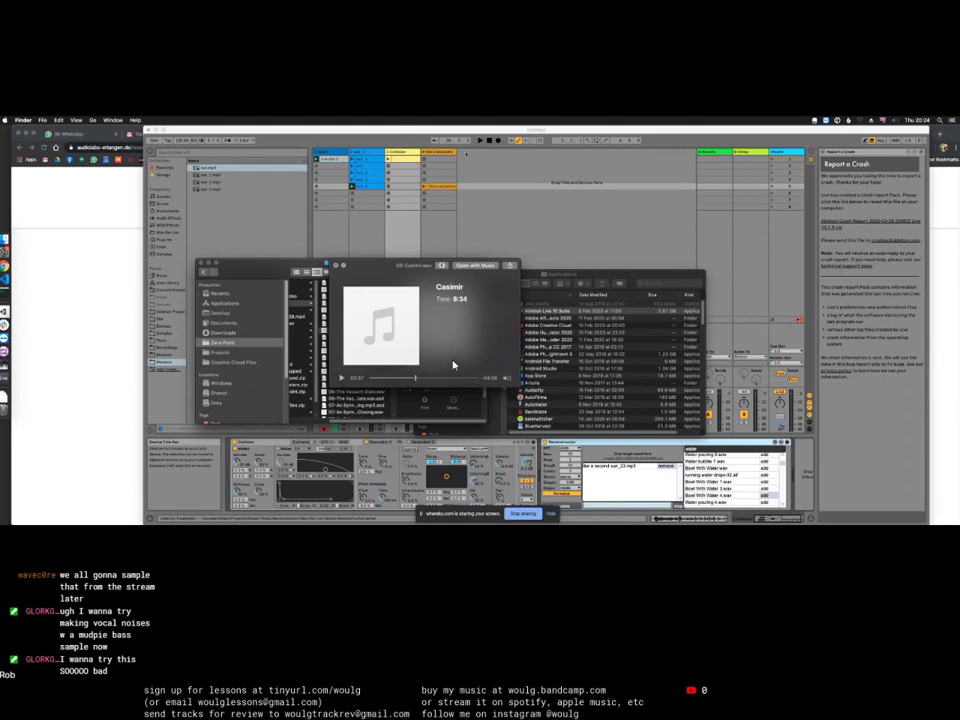
{"action": "key", "text": "super+Tab"}
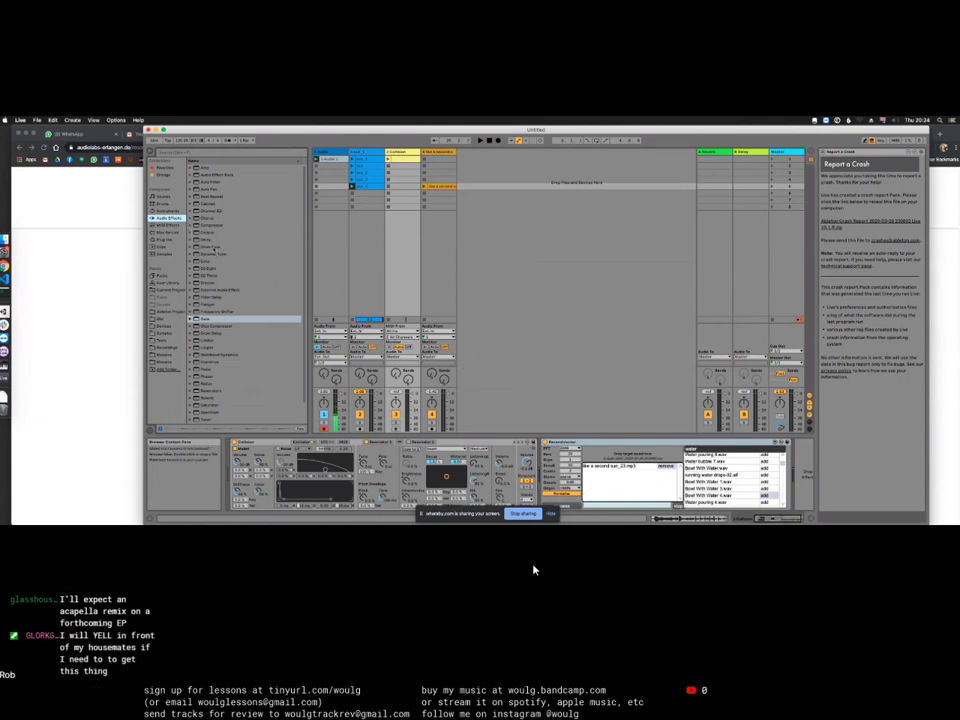
Step: Add a Drum Buss effect after Reconstructor on the Collision track
{"action": "left_click", "coordinate": [213, 247]}
{"action": "double_click", "coordinate": [213, 247]}
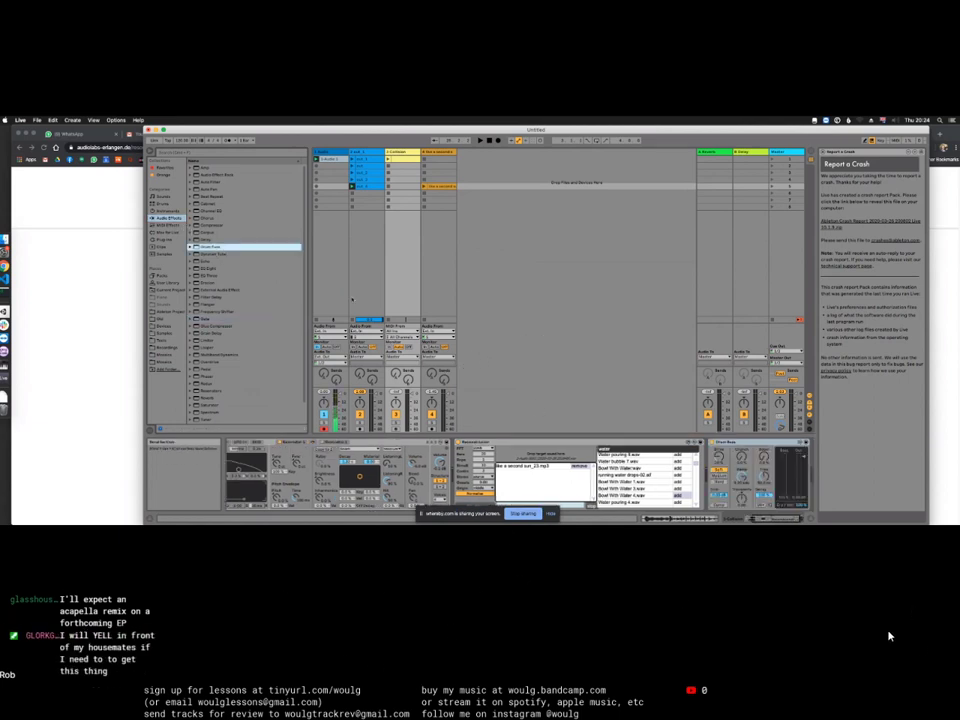
Step: Exit the full-screen view of the shared screen, switch to the local Ableton Live, close its Preferences and reposition its window
{"action": "right_click", "coordinate": [930, 8]}
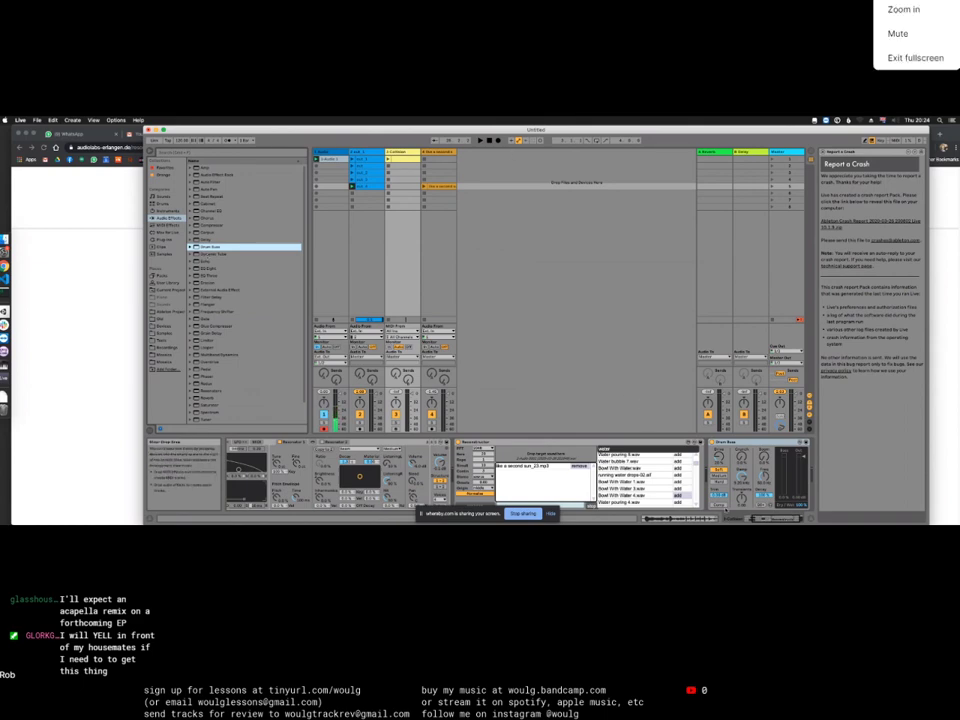
{"action": "left_click", "coordinate": [916, 58]}
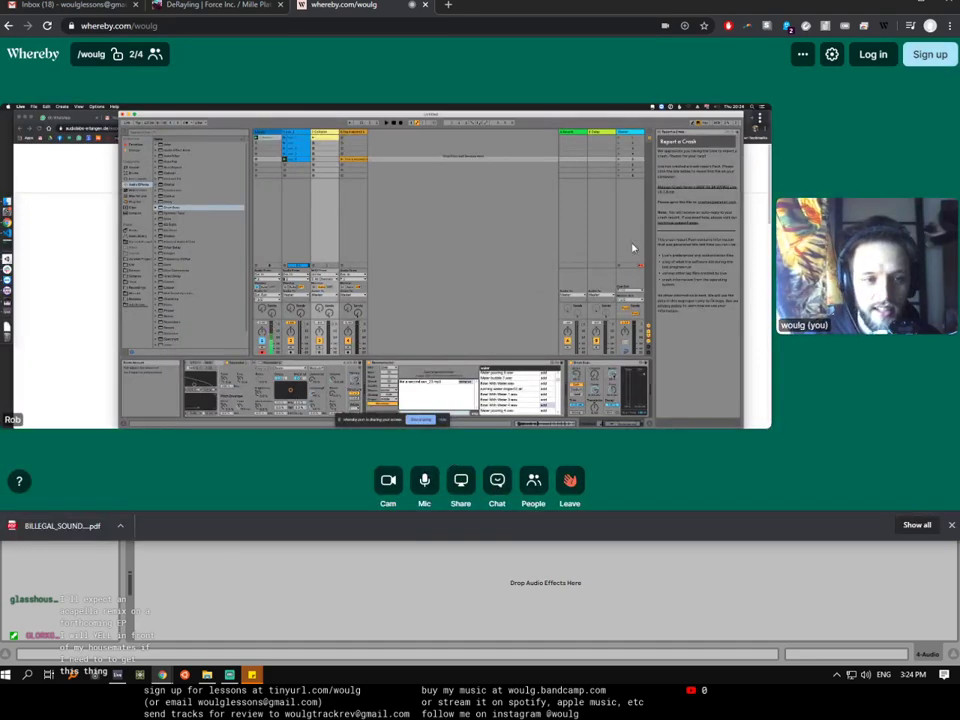
{"action": "double_click", "coordinate": [641, 4]}
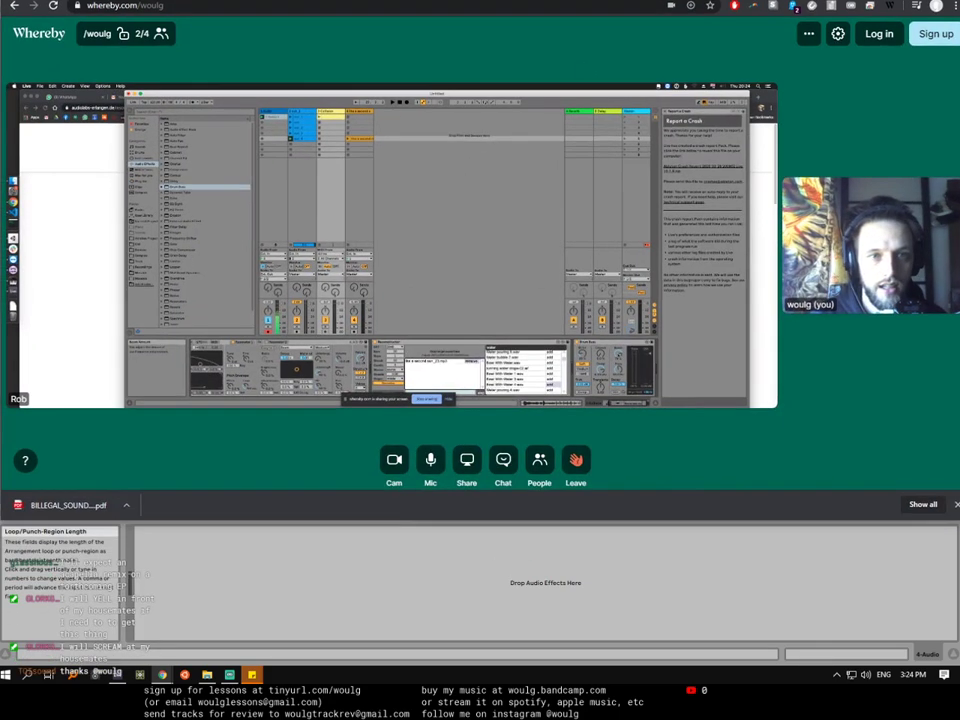
{"action": "key", "text": "alt+Tab"}
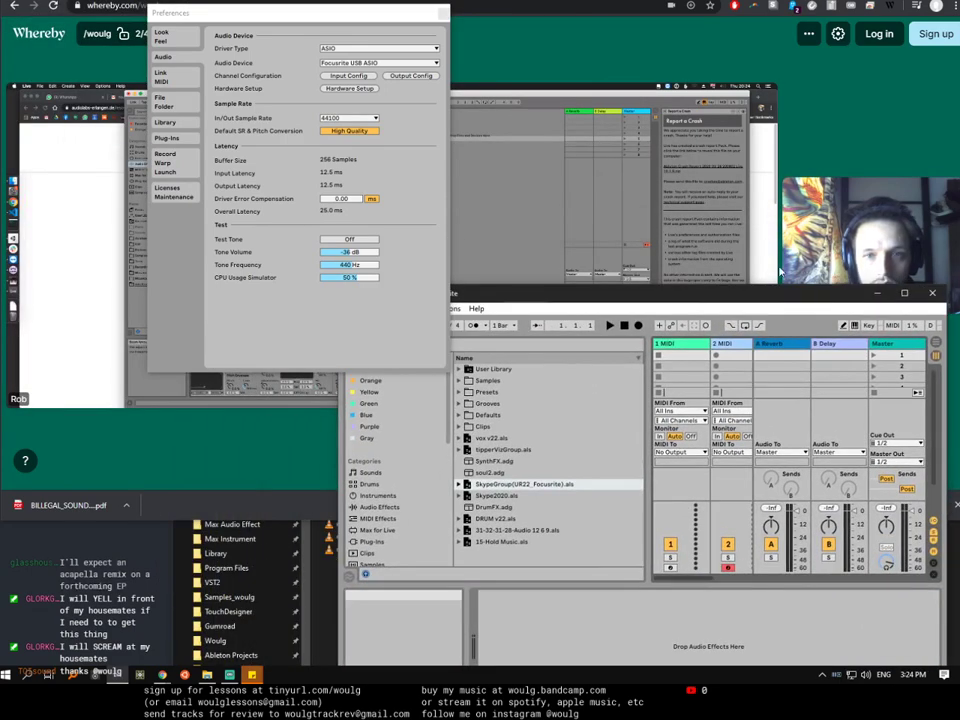
{"action": "key", "text": "Escape"}
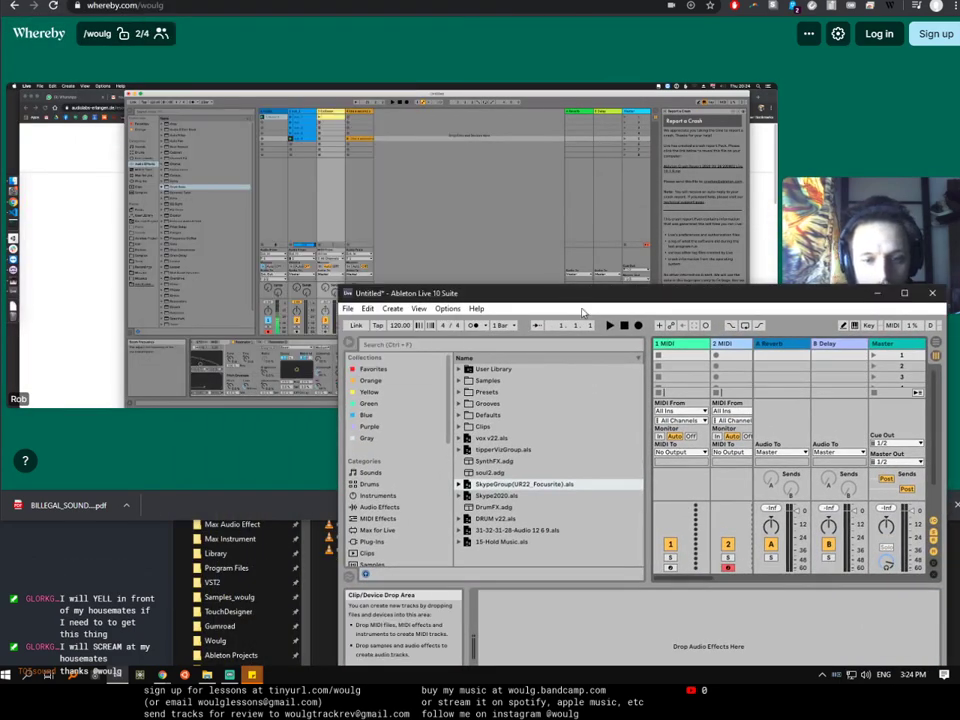
{"action": "left_click_drag", "start_coordinate": [594, 311], "coordinate": [593, 274]}
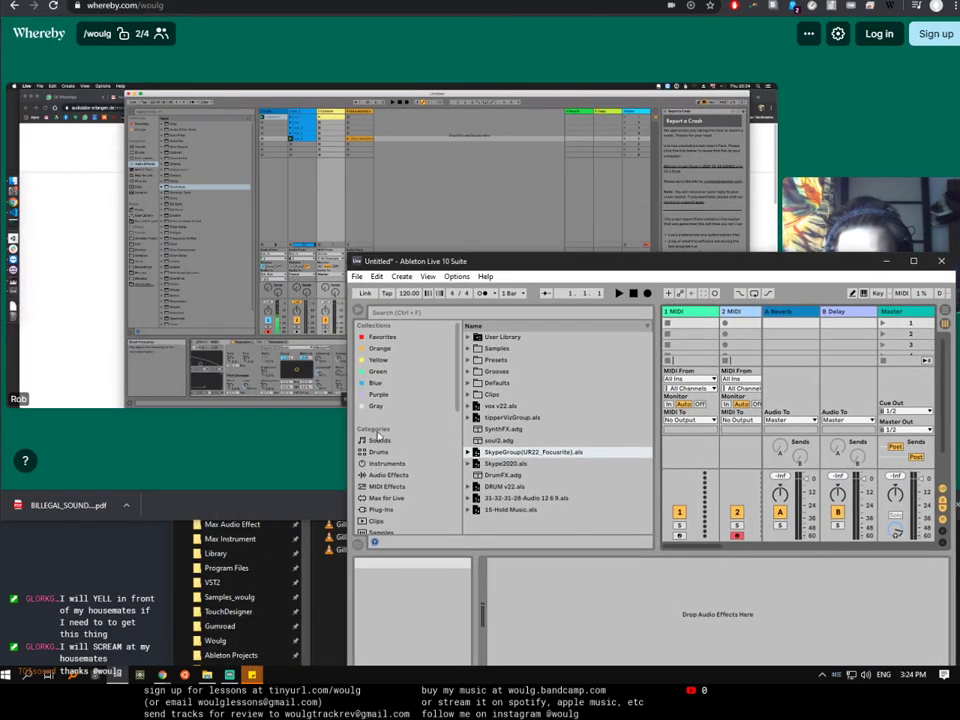
Step: Open the GlorkBass folder in Live's browser and expand its REESE subfolder to look through the samples
{"action": "scroll", "coordinate": [378, 437], "scroll_direction": "down", "scroll_amount": 10}
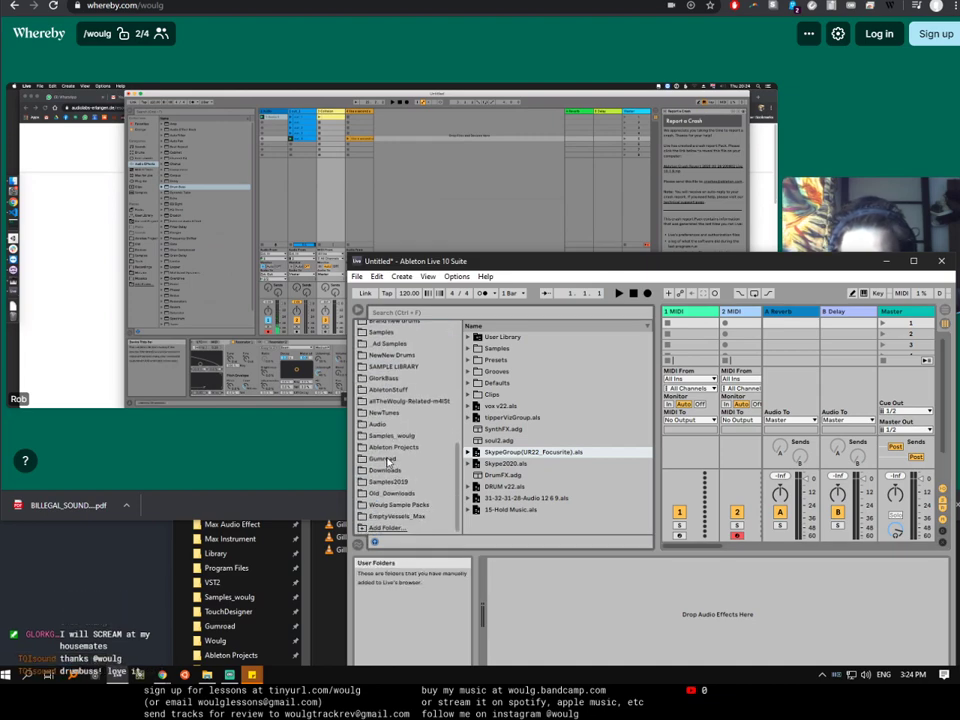
{"action": "left_click", "coordinate": [392, 381]}
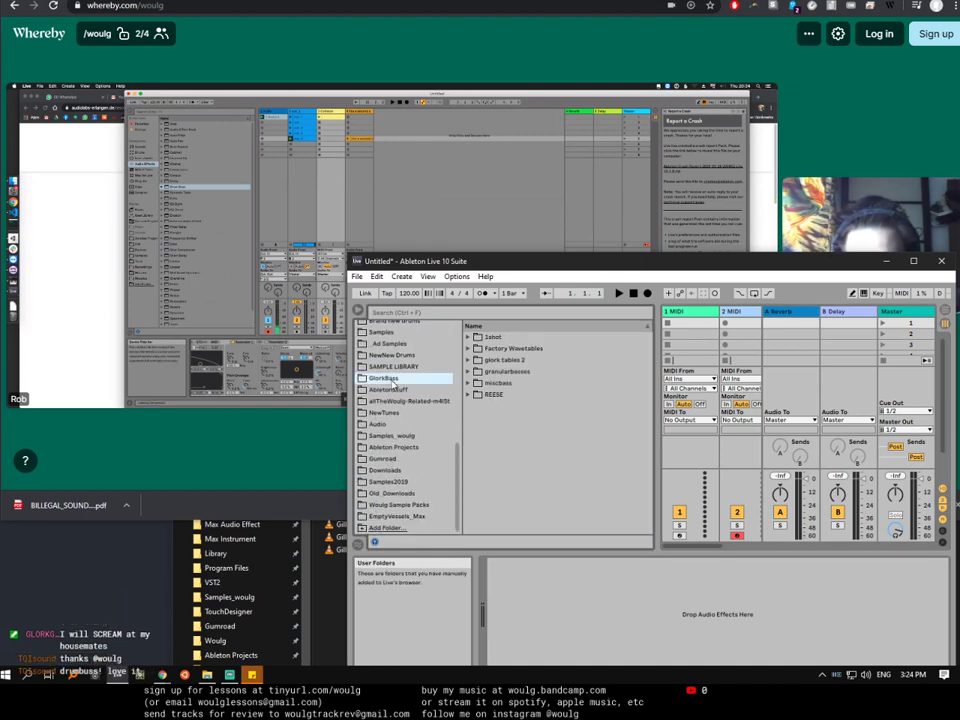
{"action": "left_click", "coordinate": [495, 396]}
{"action": "scroll", "coordinate": [500, 432], "scroll_direction": "down", "scroll_amount": 1}
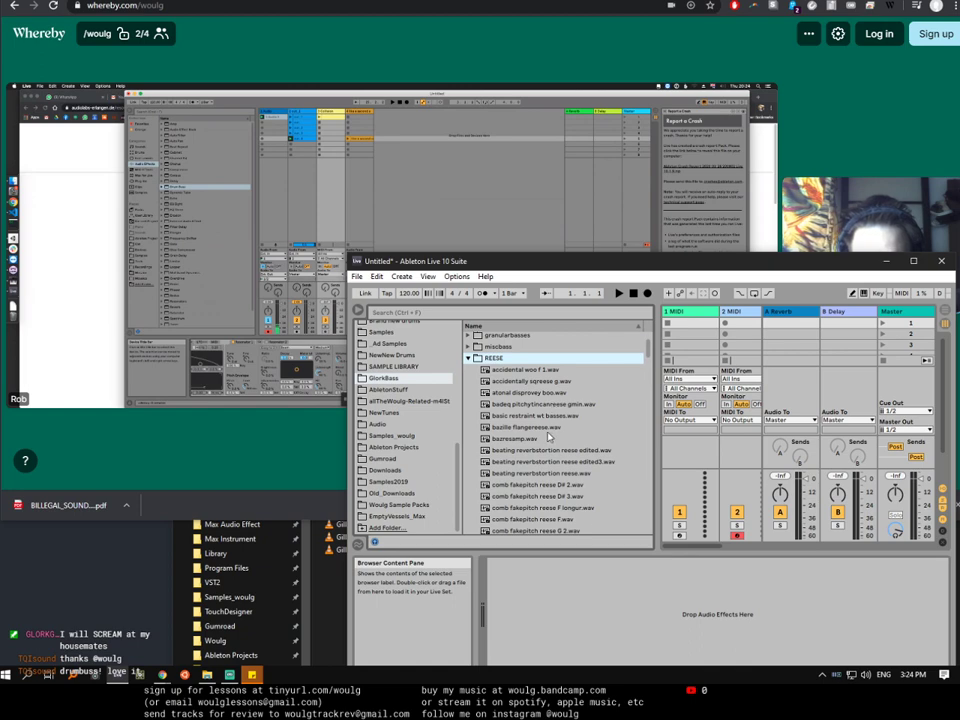
{"action": "scroll", "coordinate": [546, 425], "scroll_direction": "down", "scroll_amount": 1}
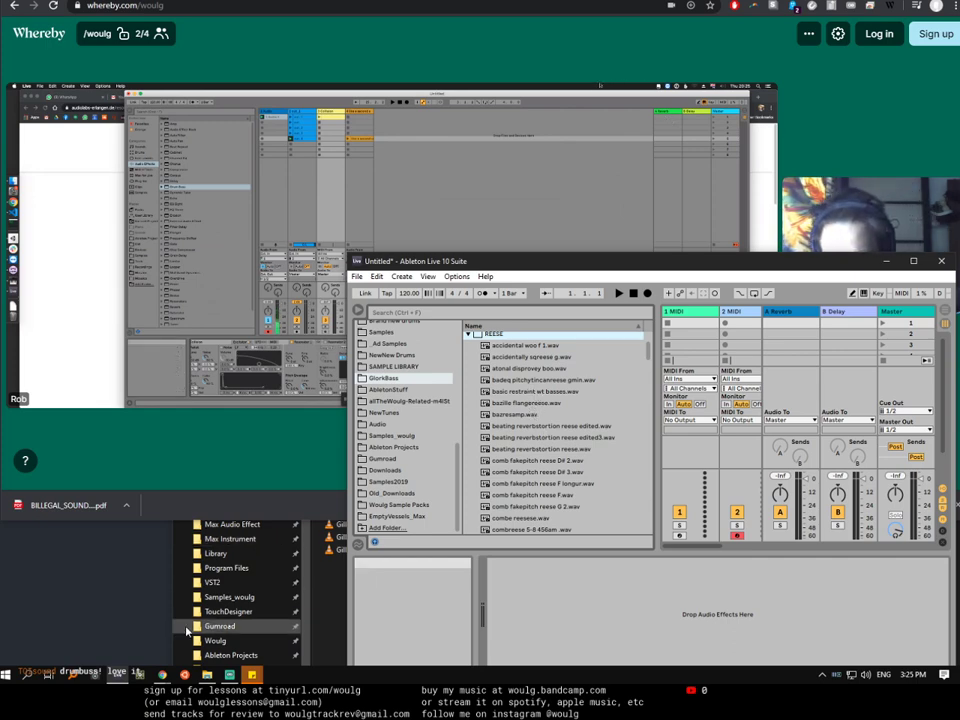
Step: Open a separate browser window with Gmail and move it aside so the video call stays in view
{"action": "mouse_move", "coordinate": [161, 677]}
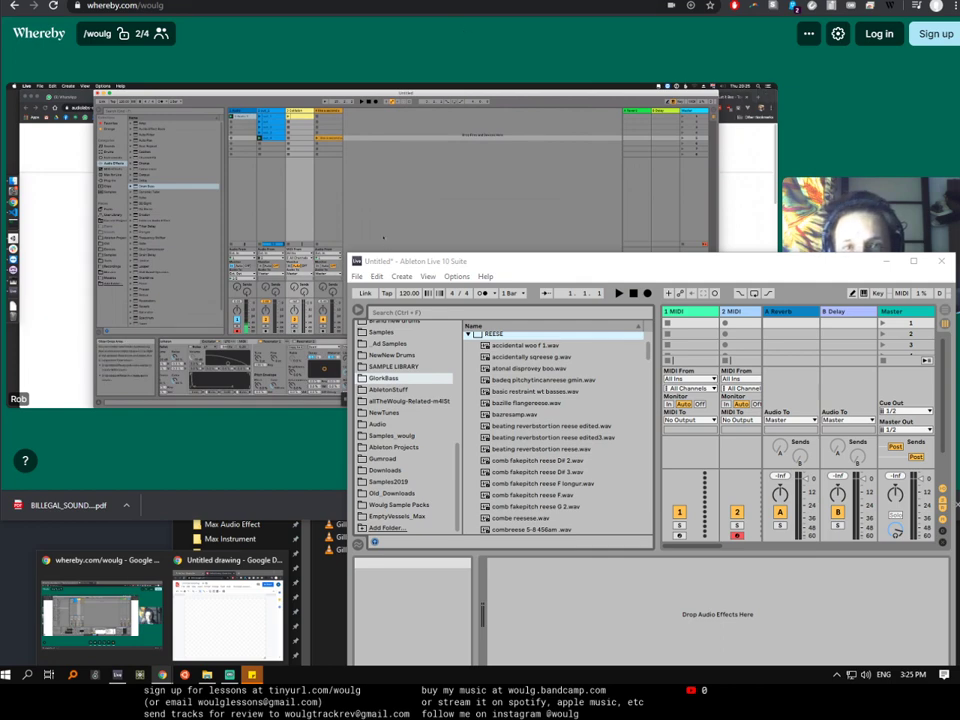
{"action": "left_click", "coordinate": [100, 605]}
{"action": "key", "text": "ctrl+t"}
{"action": "key", "text": "alt+Tab"}
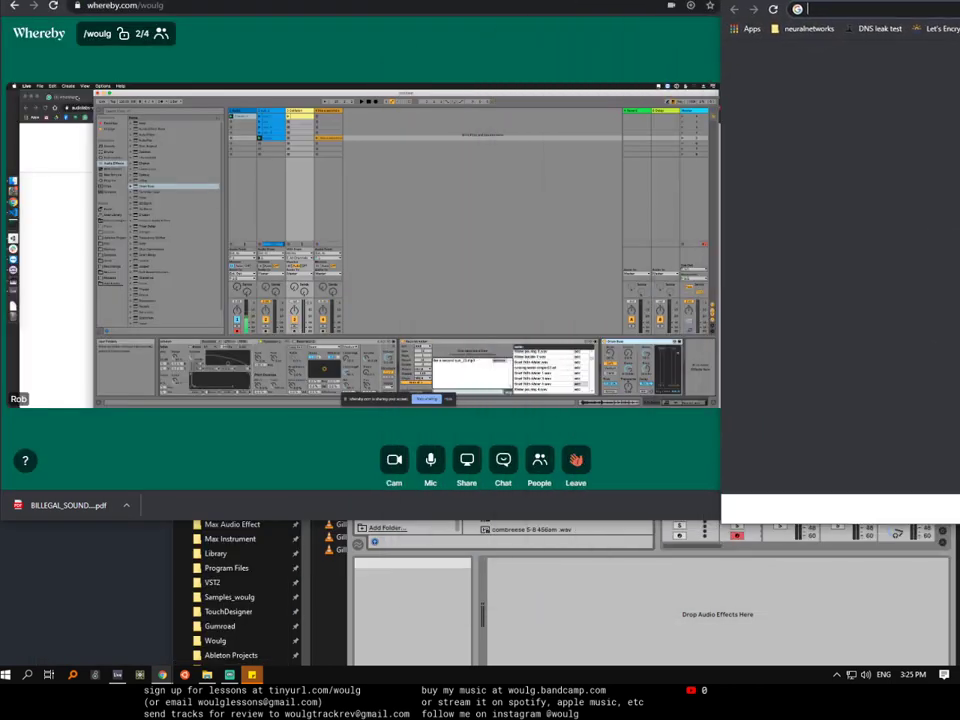
{"action": "left_click_drag", "start_coordinate": [824, 86], "coordinate": [958, 86]}
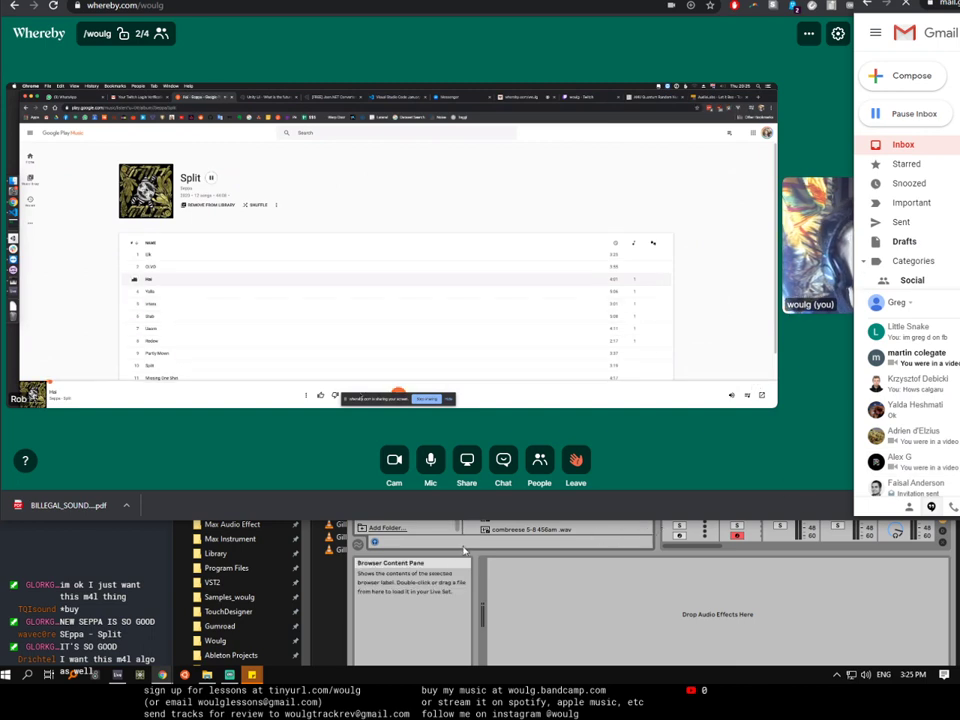
Step: Return to Live and show the REESE sample folder in File Explorer
{"action": "left_click", "coordinate": [535, 604]}
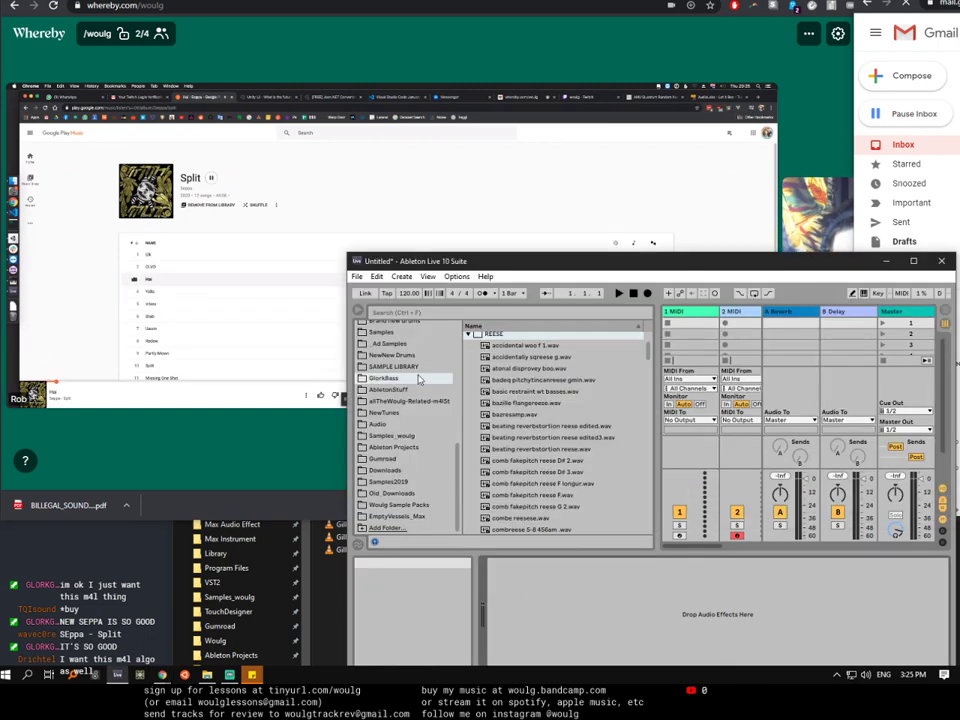
{"action": "right_click", "coordinate": [495, 335]}
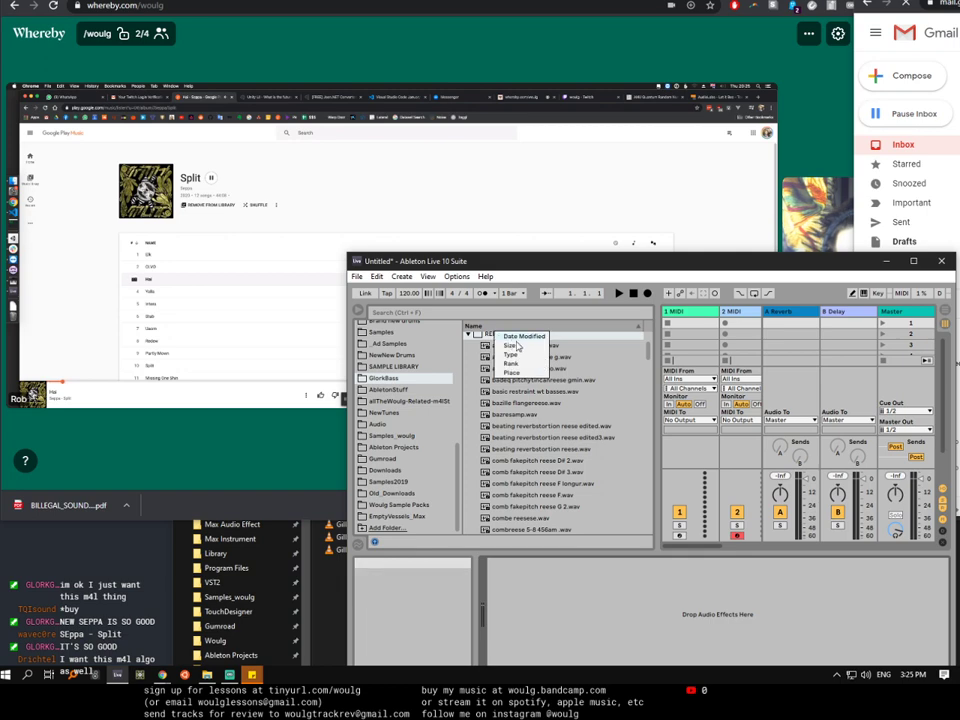
{"action": "right_click", "coordinate": [499, 343]}
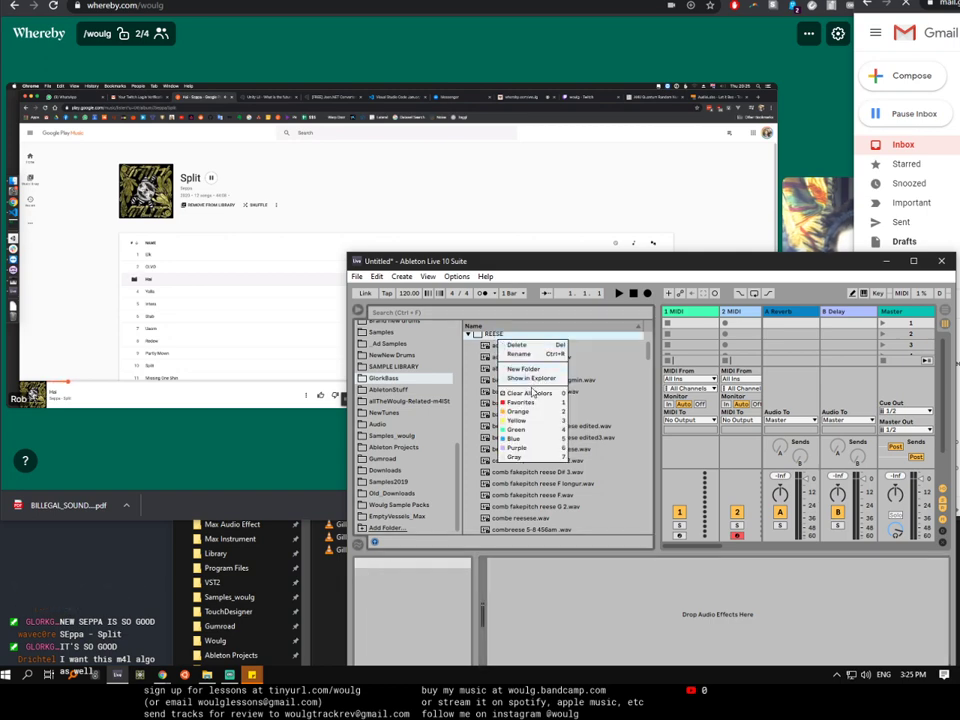
{"action": "left_click", "coordinate": [531, 379]}
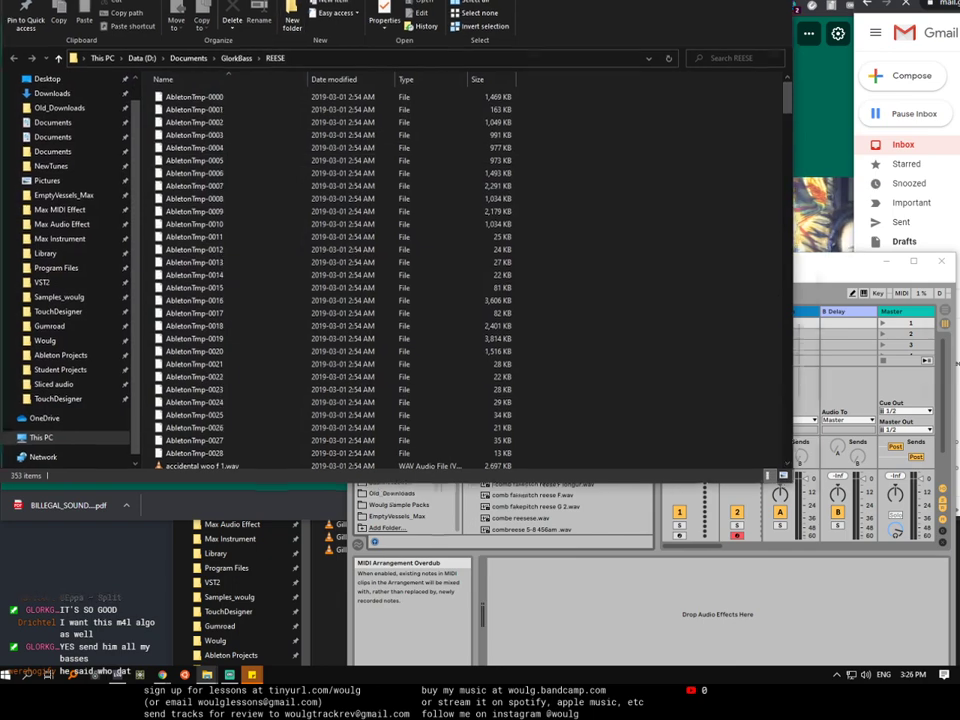
Step: Sort the REESE folder by file type and locate the start of the WAV files
{"action": "scroll", "coordinate": [476, 333], "scroll_direction": "down", "scroll_amount": 14}
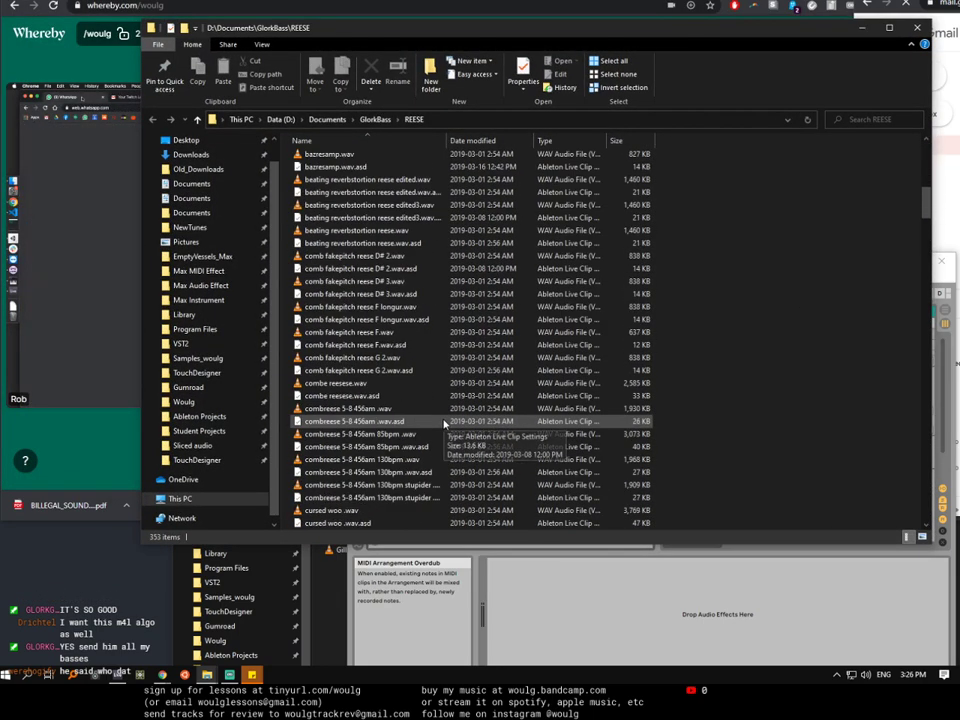
{"action": "scroll", "coordinate": [446, 422], "scroll_direction": "up", "scroll_amount": 5}
{"action": "left_click", "coordinate": [563, 142]}
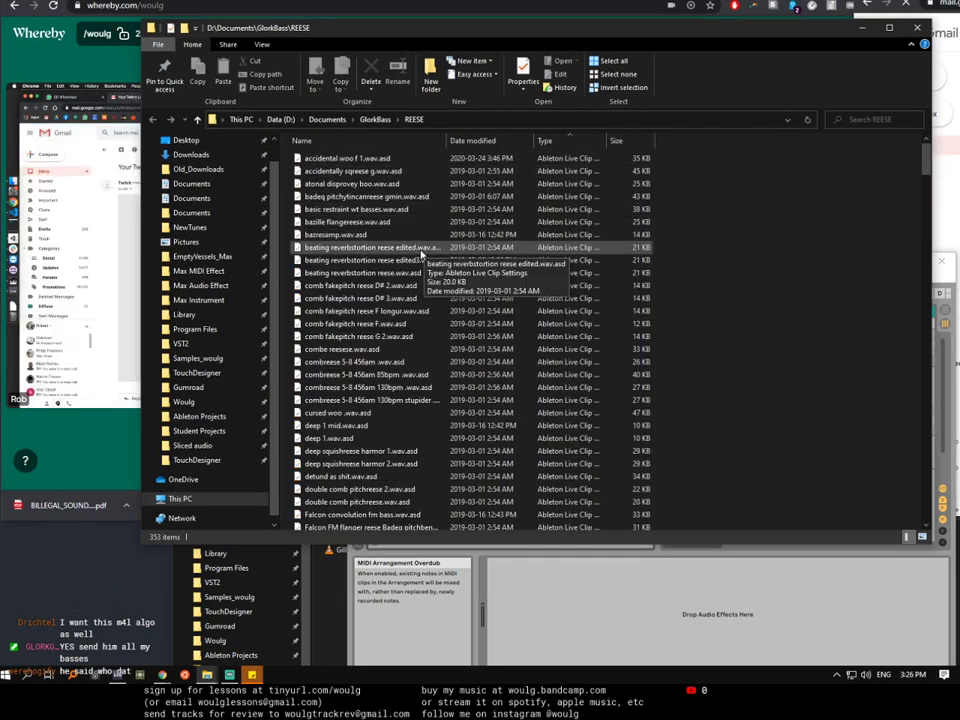
{"action": "scroll", "coordinate": [420, 330], "scroll_direction": "down", "scroll_amount": 15}
{"action": "scroll", "coordinate": [404, 356], "scroll_direction": "down", "scroll_amount": 20}
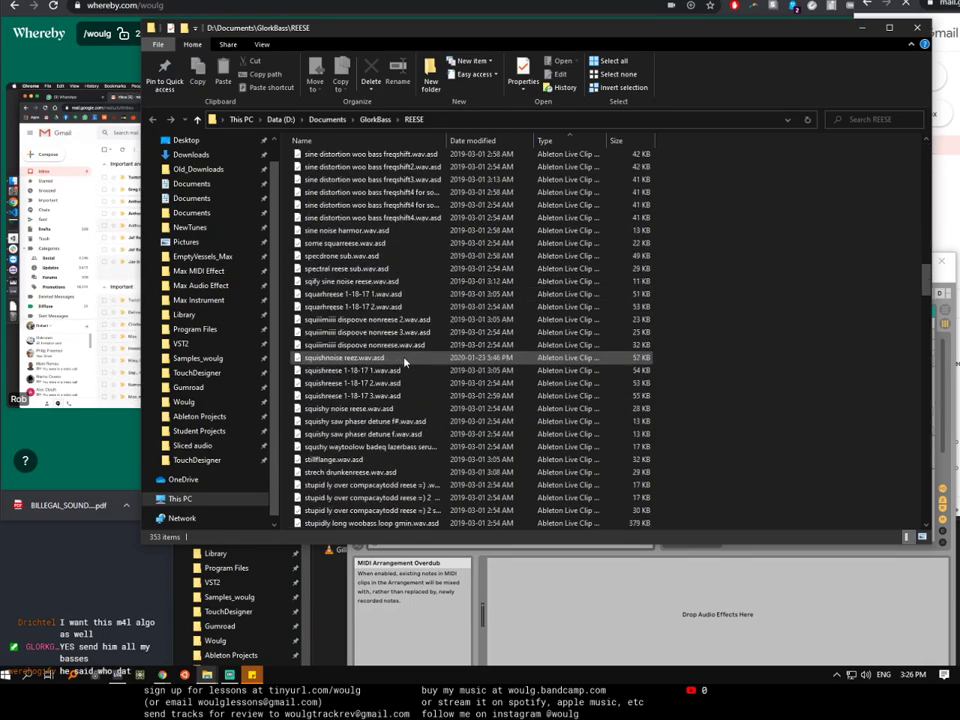
{"action": "scroll", "coordinate": [404, 362], "scroll_direction": "down", "scroll_amount": 15}
{"action": "scroll", "coordinate": [410, 300], "scroll_direction": "up", "scroll_amount": 3}
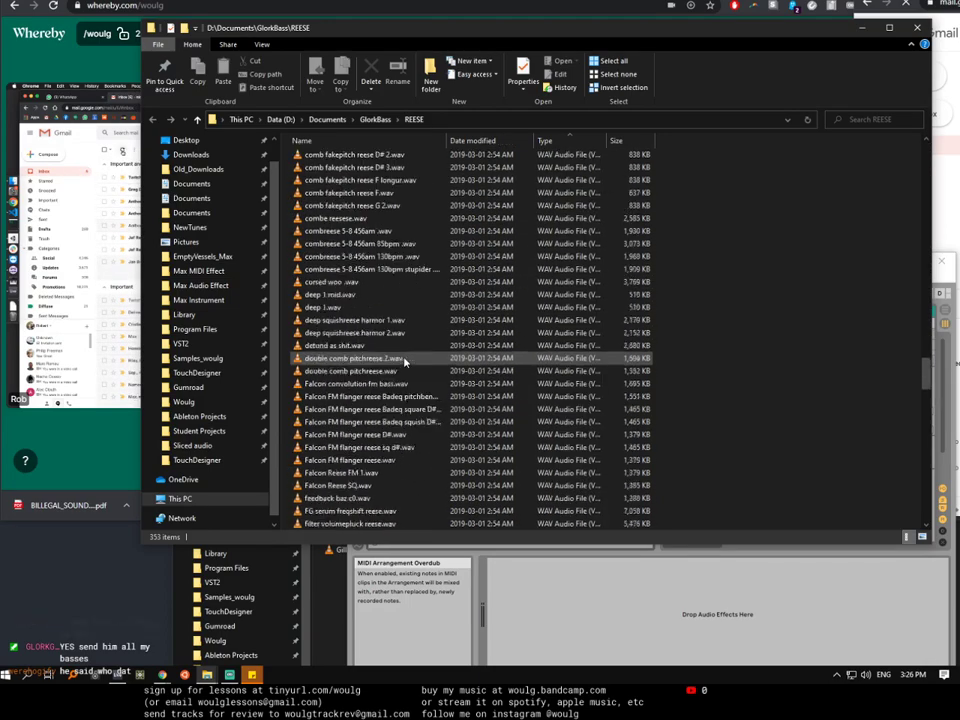
{"action": "scroll", "coordinate": [417, 174], "scroll_direction": "up", "scroll_amount": 3}
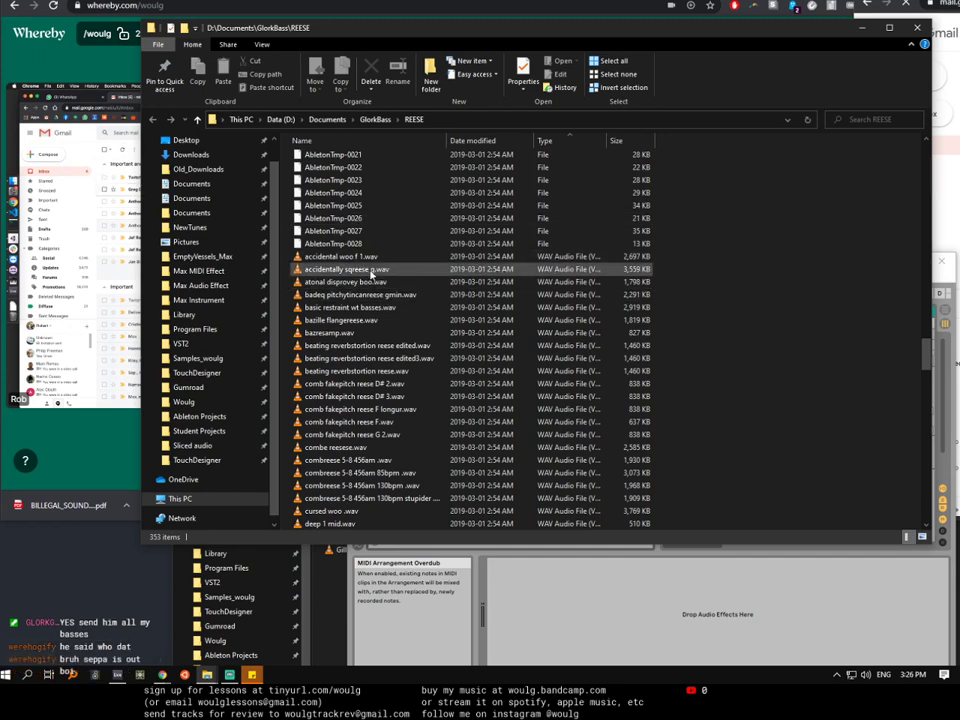
Step: Start a multiple selection with accidentally sqreese g.wav, bazille flangereese.wav and comb fakepitch reese D# 2.wav
{"action": "scroll", "coordinate": [360, 410], "scroll_direction": "down", "scroll_amount": 4}
{"action": "left_click", "coordinate": [383, 370]}
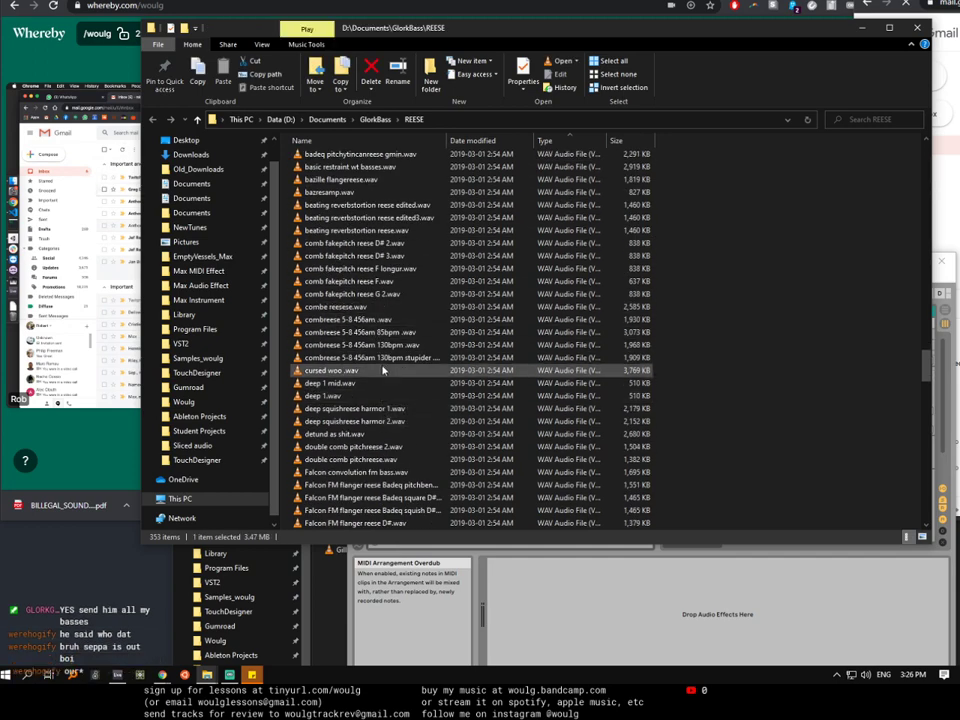
{"action": "scroll", "coordinate": [370, 300], "scroll_direction": "up", "scroll_amount": 3}
{"action": "left_click", "coordinate": [345, 204]}
{"action": "left_click", "coordinate": [340, 256], "text": "ctrl"}
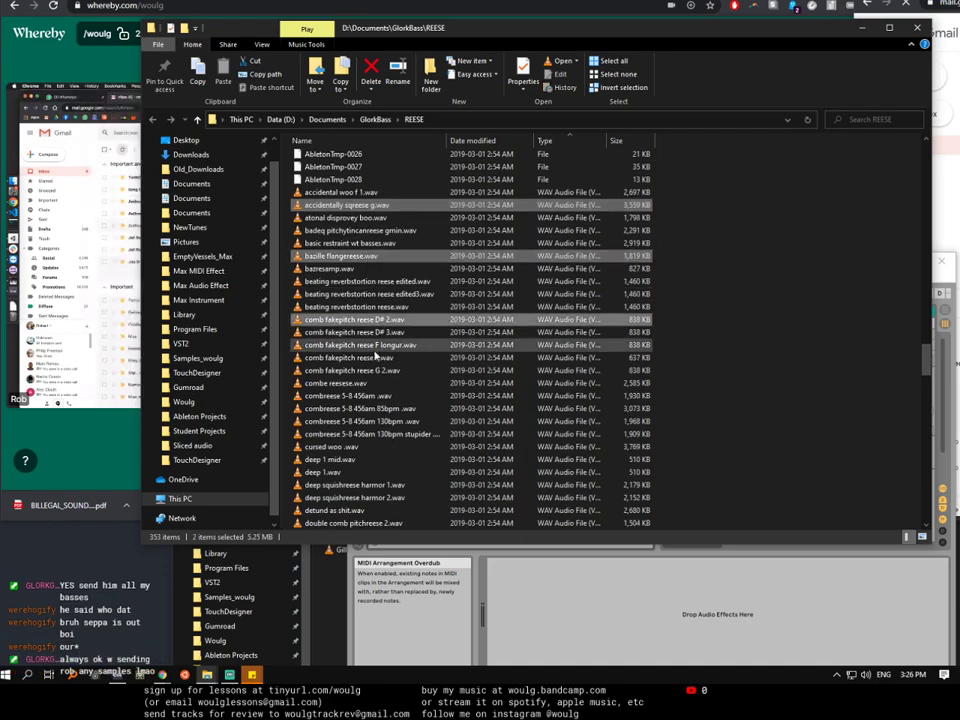
{"action": "scroll", "coordinate": [381, 418], "scroll_direction": "down", "scroll_amount": 2, "text": "ctrl"}
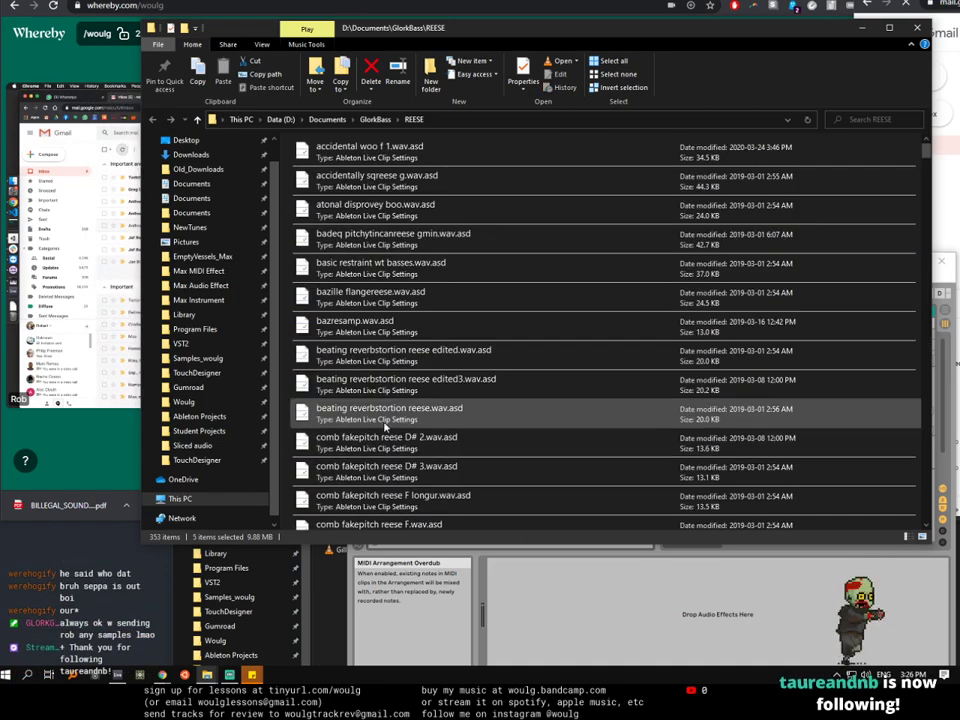
{"action": "scroll", "coordinate": [383, 425], "scroll_direction": "down", "scroll_amount": 2, "text": "ctrl"}
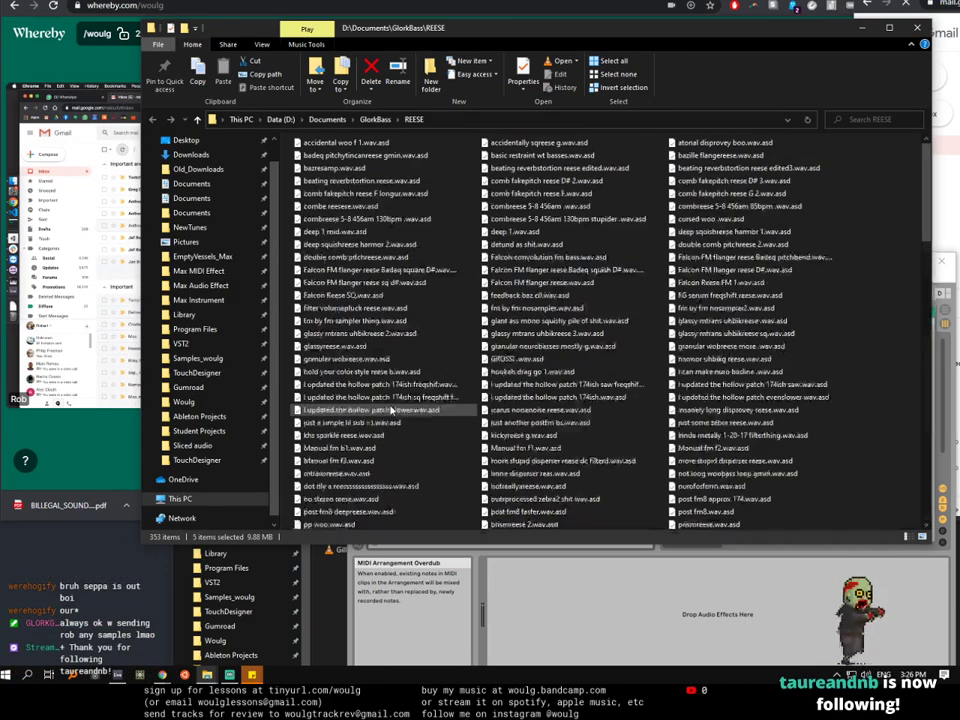
{"action": "scroll", "coordinate": [392, 410], "scroll_direction": "down", "scroll_amount": 3, "text": "ctrl"}
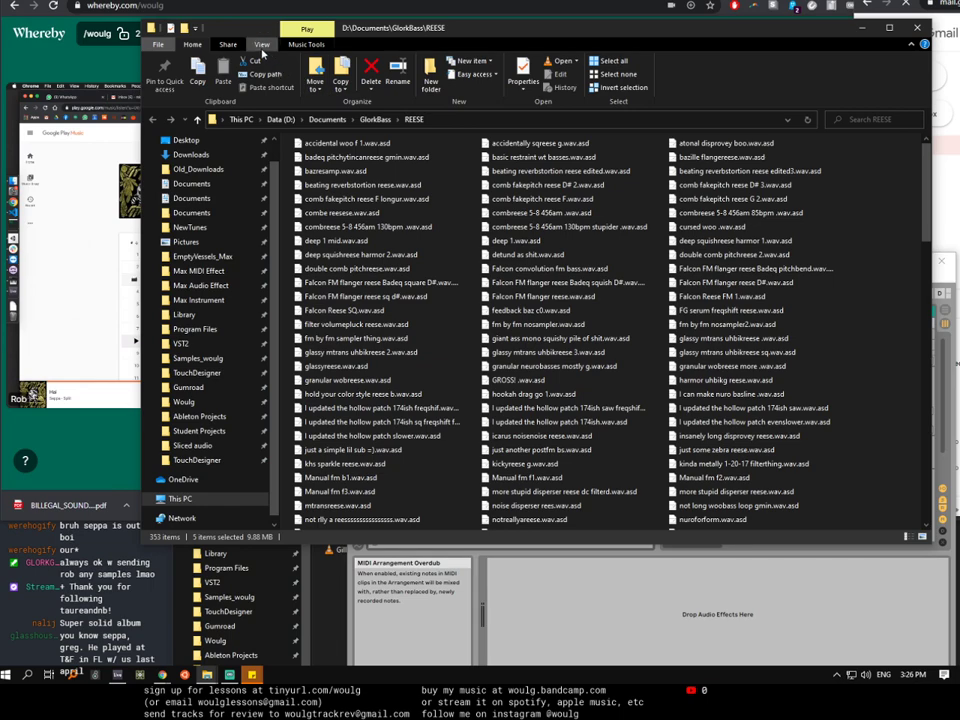
{"action": "left_click", "coordinate": [261, 45]}
{"action": "left_click", "coordinate": [398, 74]}
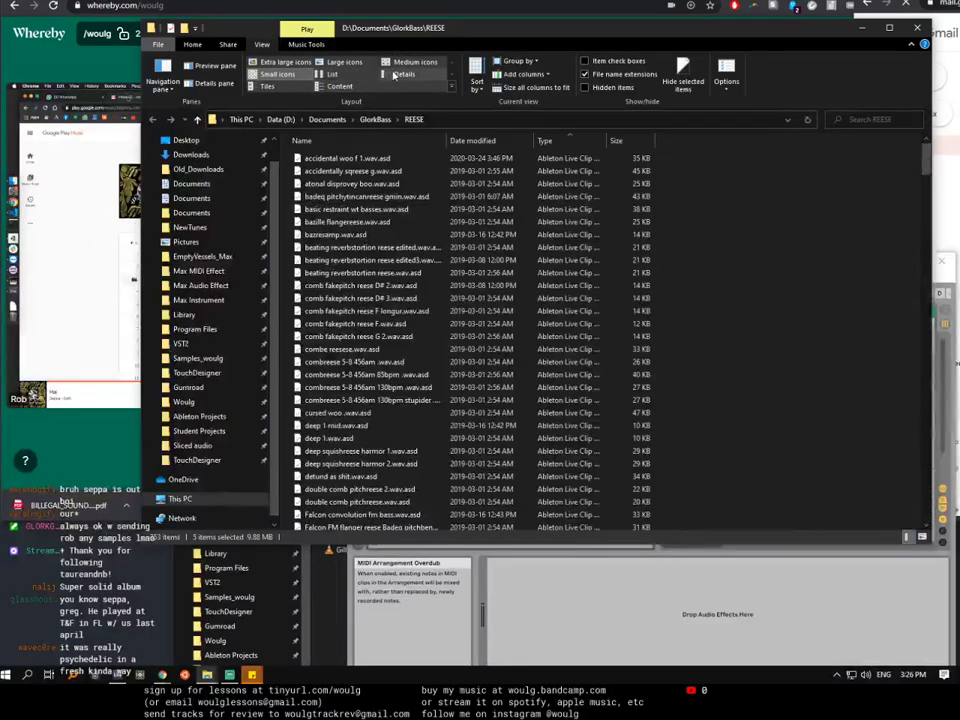
Step: Add deep squishreese harmor 2.wav, Falcon FM flanger reese D#.wav, fm by fm sampler thing.wav and granular wobreese more .wav to the selection
{"action": "scroll", "coordinate": [400, 318], "scroll_direction": "down", "scroll_amount": 15}
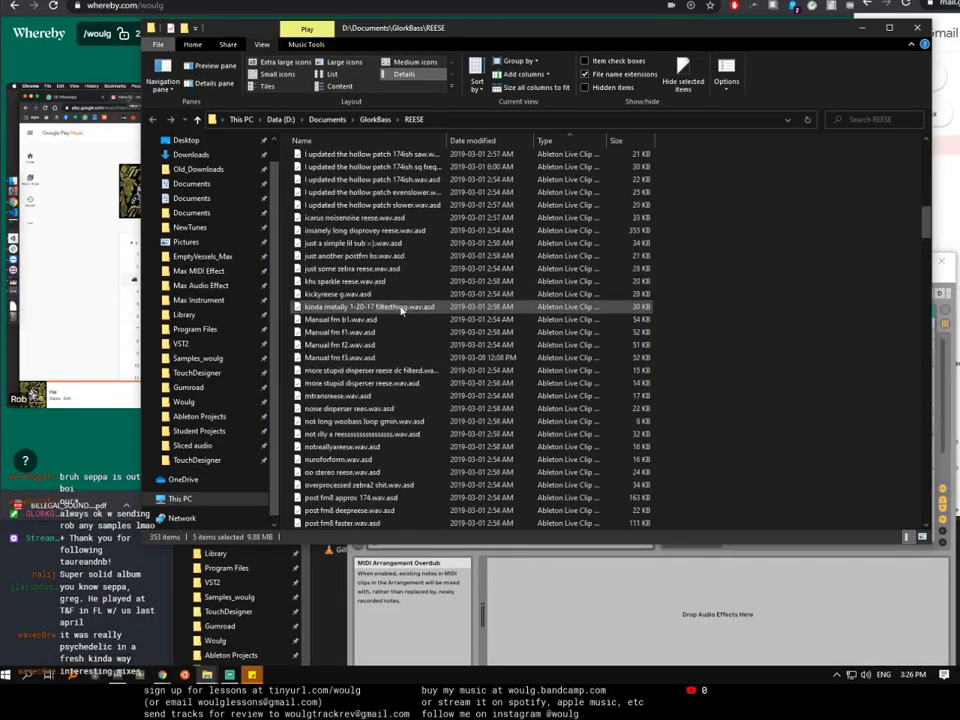
{"action": "scroll", "coordinate": [400, 312], "scroll_direction": "down", "scroll_amount": 20}
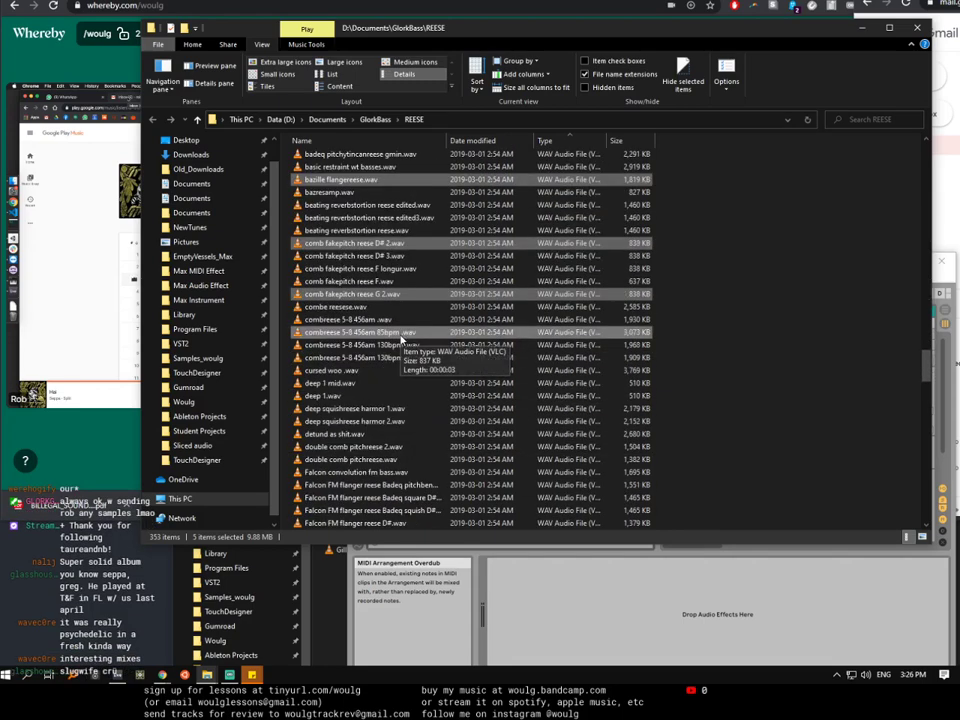
{"action": "scroll", "coordinate": [401, 340], "scroll_direction": "down", "scroll_amount": 7}
{"action": "scroll", "coordinate": [390, 350], "scroll_direction": "up", "scroll_amount": 3}
{"action": "left_click", "coordinate": [360, 294], "text": "ctrl"}
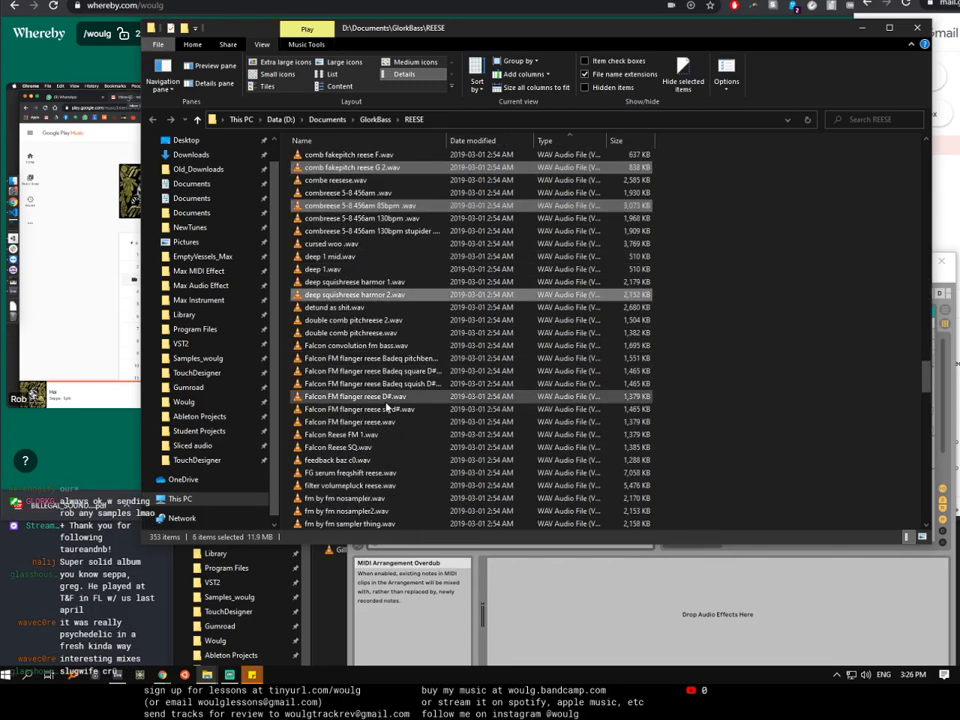
{"action": "scroll", "coordinate": [386, 405], "scroll_direction": "down", "scroll_amount": 5}
{"action": "left_click", "coordinate": [360, 306], "text": "ctrl"}
{"action": "left_click", "coordinate": [380, 408], "text": "ctrl"}
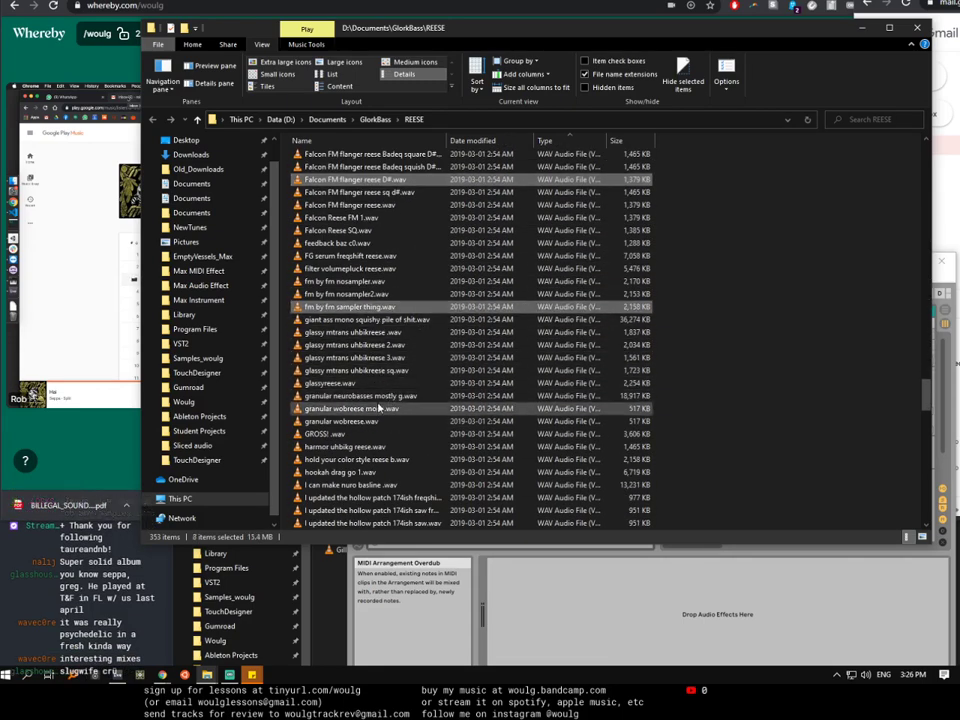
Step: Add the "I updated the hollow patch 174ish freqshi..." file, icarus noisenoise reese.wav and khs sparkle reese.wav to the selection
{"action": "scroll", "coordinate": [380, 405], "scroll_direction": "down", "scroll_amount": 7}
{"action": "scroll", "coordinate": [385, 380], "scroll_direction": "up", "scroll_amount": 3}
{"action": "left_click", "coordinate": [388, 333], "text": "ctrl"}
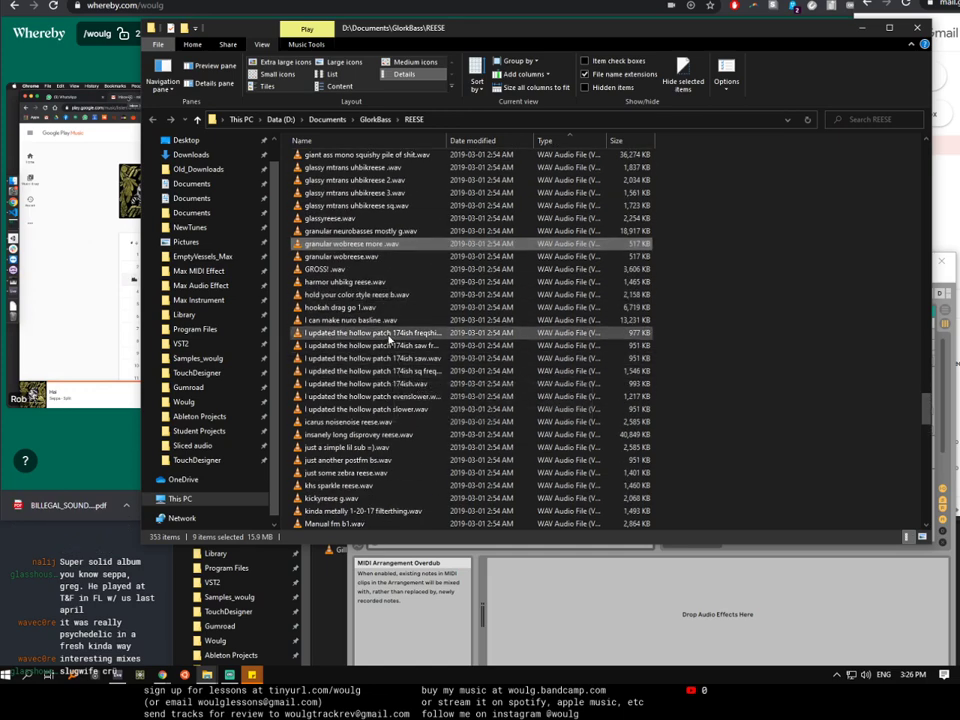
{"action": "scroll", "coordinate": [390, 385], "scroll_direction": "down", "scroll_amount": 3}
{"action": "left_click", "coordinate": [360, 320], "text": "ctrl"}
{"action": "left_click", "coordinate": [387, 385], "text": "ctrl"}
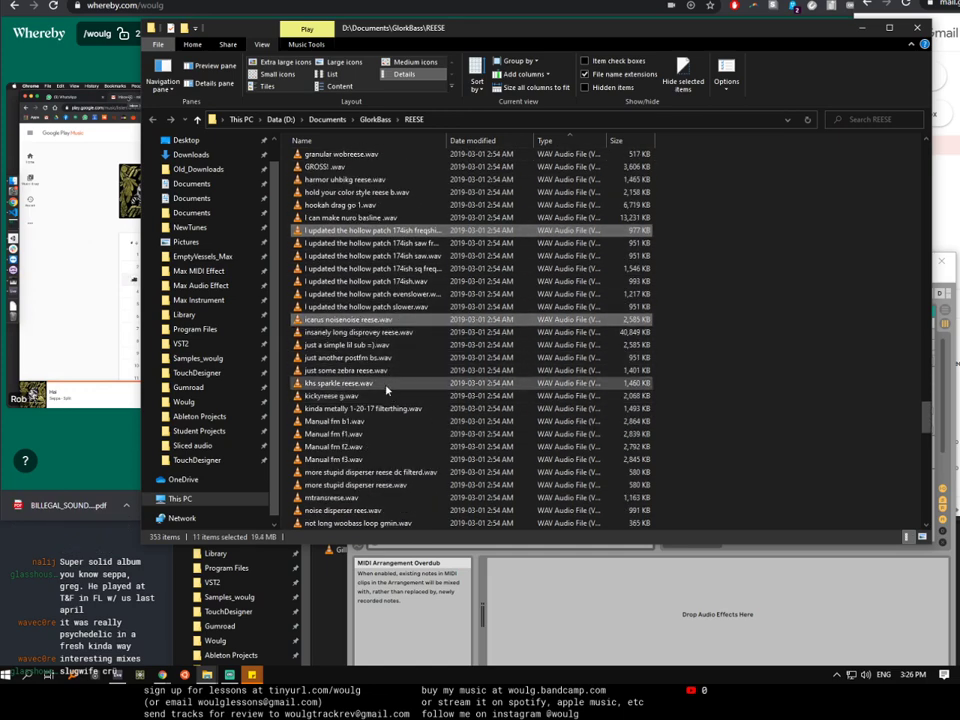
Step: Add Manual fm f3.wav, not long woobass loop gmin.wav and noise disperser rees.wav to the selection
{"action": "scroll", "coordinate": [390, 390], "scroll_direction": "down", "scroll_amount": 3}
{"action": "left_click", "coordinate": [395, 344], "text": "ctrl"}
{"action": "left_click", "coordinate": [400, 408], "text": "ctrl"}
{"action": "left_click", "coordinate": [403, 396], "text": "ctrl"}
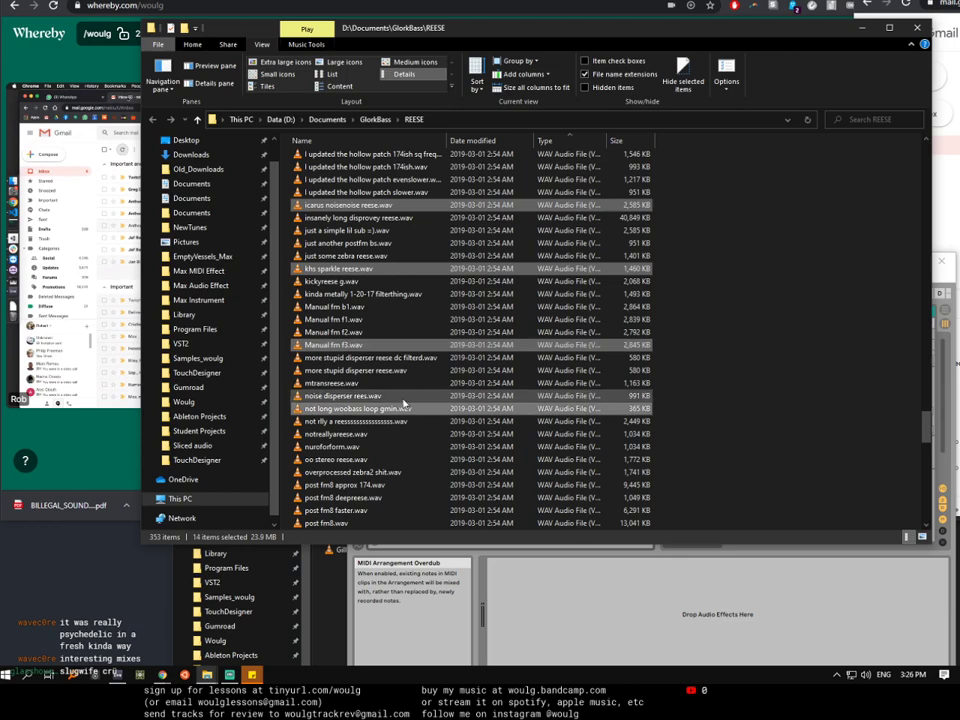
Step: Add post fm8 deepreese.wav, reformed serumreeese 2.wav, sine distortion woo bass freqshift4.wav and sine distortion woo bass freqshift.wav to the selection
{"action": "scroll", "coordinate": [403, 400], "scroll_direction": "down", "scroll_amount": 2}
{"action": "left_click", "coordinate": [405, 392], "text": "ctrl"}
{"action": "scroll", "coordinate": [405, 385], "scroll_direction": "down", "scroll_amount": 4}
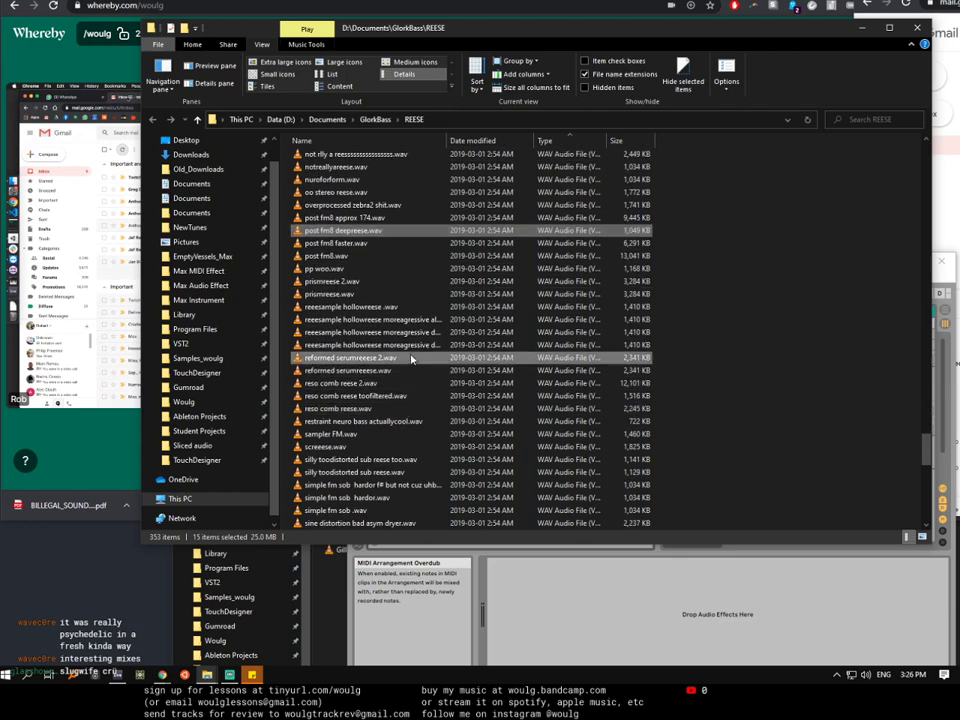
{"action": "left_click", "coordinate": [410, 358], "text": "ctrl"}
{"action": "scroll", "coordinate": [400, 380], "scroll_direction": "down", "scroll_amount": 6}
{"action": "left_click", "coordinate": [396, 396], "text": "ctrl"}
{"action": "left_click", "coordinate": [395, 333], "text": "ctrl"}
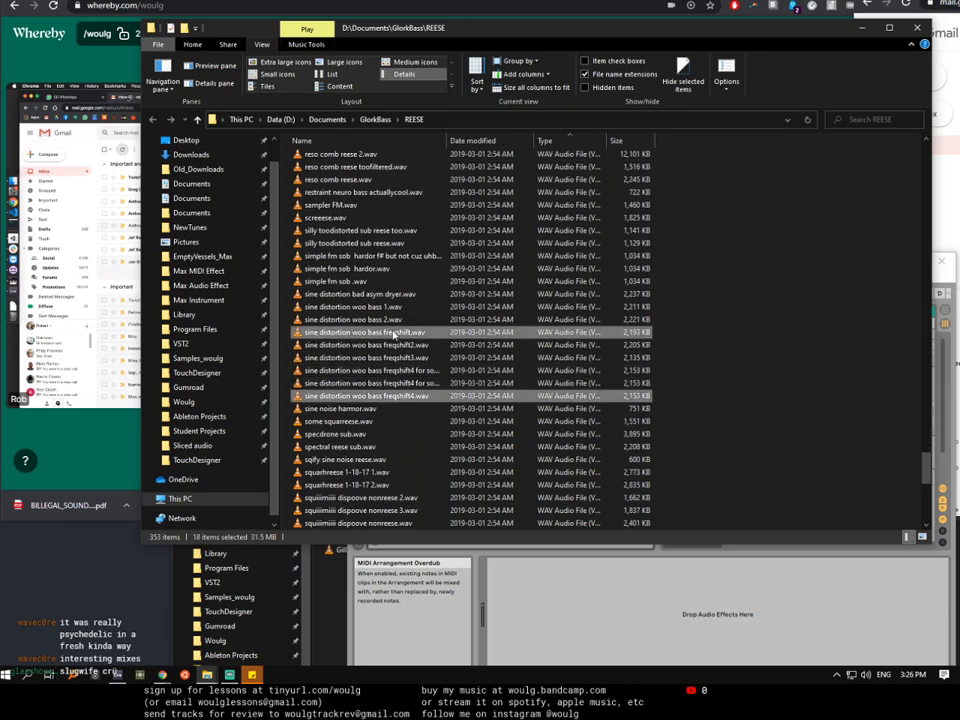
Step: Deselect sine distortion woo bass freqshift4.wav and add sine noise harmor.wav, specdrone sub.wav and squarhreese 1-18-17 2.wav to the selection
{"action": "left_click", "coordinate": [390, 398], "text": "ctrl"}
{"action": "left_click", "coordinate": [390, 409], "text": "ctrl"}
{"action": "left_click", "coordinate": [390, 434], "text": "ctrl"}
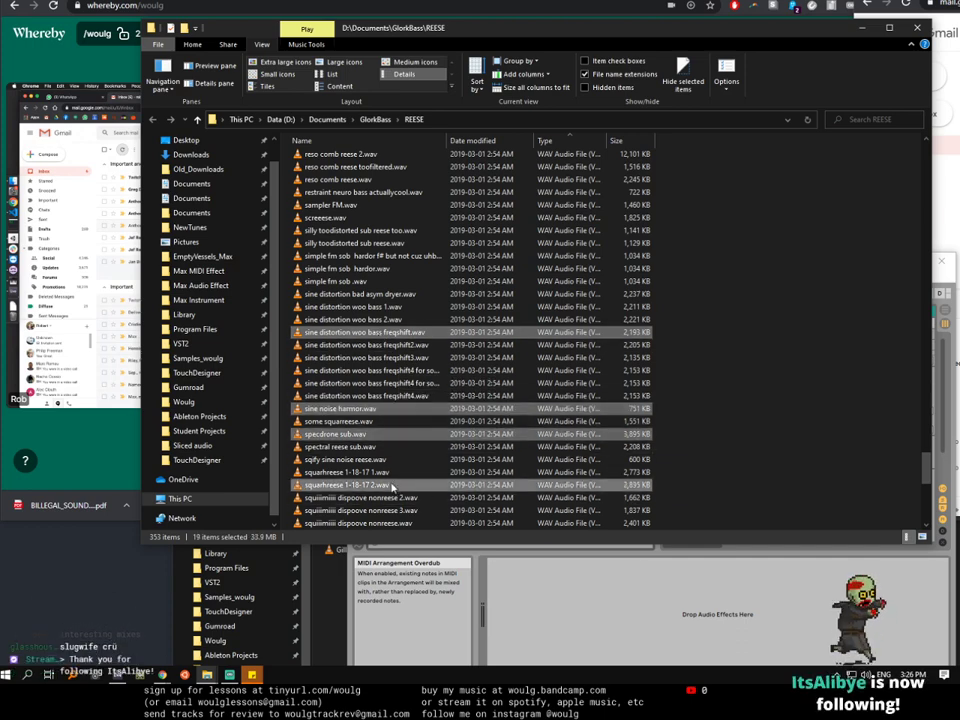
{"action": "left_click", "coordinate": [393, 487], "text": "ctrl"}
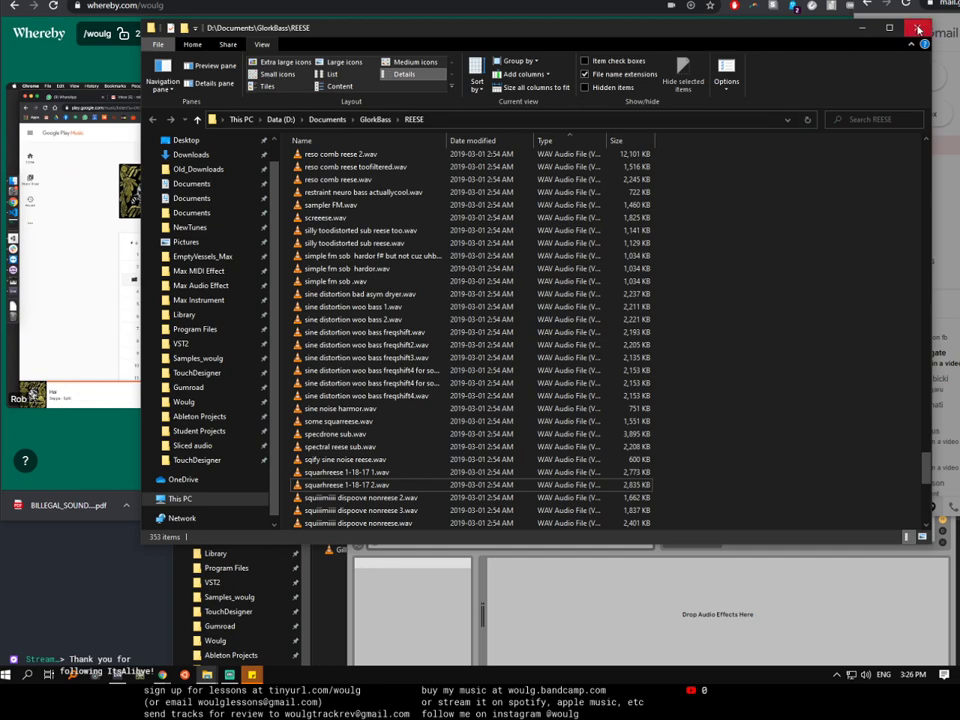
Step: Close the REESE folder window, move the Live window aside and bring the Whereby call to the front
{"action": "left_click", "coordinate": [918, 30]}
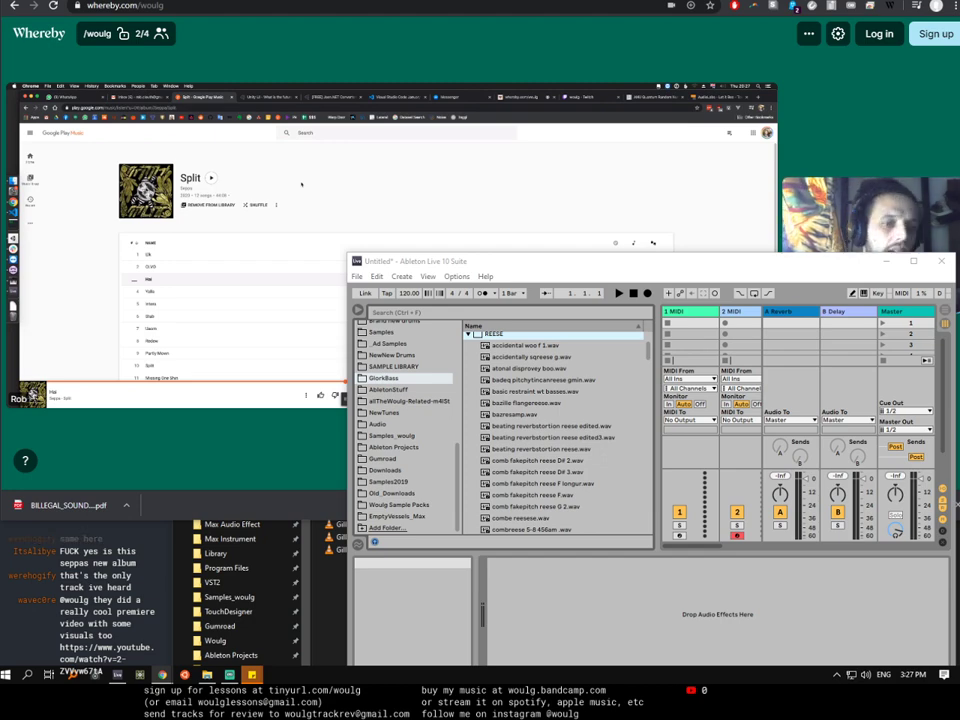
{"action": "left_click_drag", "start_coordinate": [860, 261], "coordinate": [716, 246]}
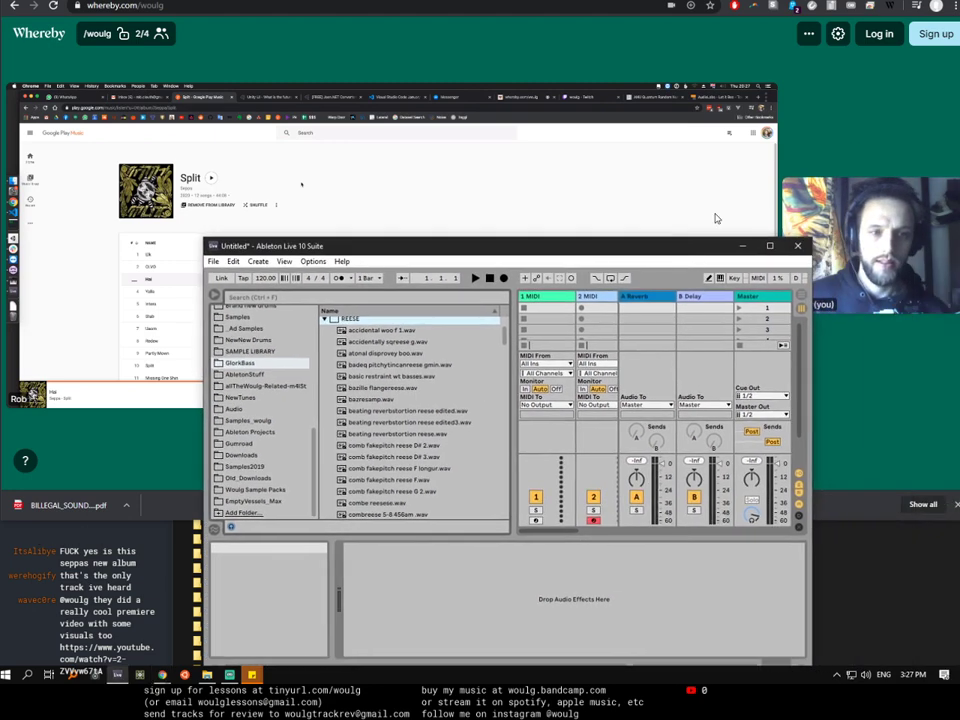
{"action": "left_click", "coordinate": [716, 218]}
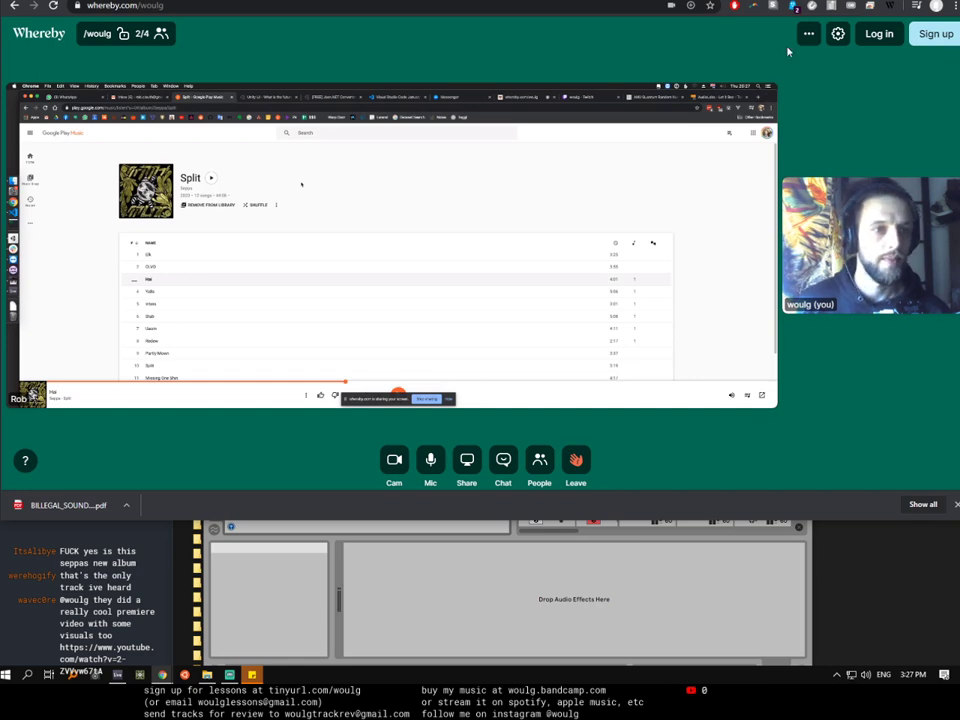
Step: Exit the call partner's full-screen video and display the partner's shared screen full screen
{"action": "left_click", "coordinate": [744, 171]}
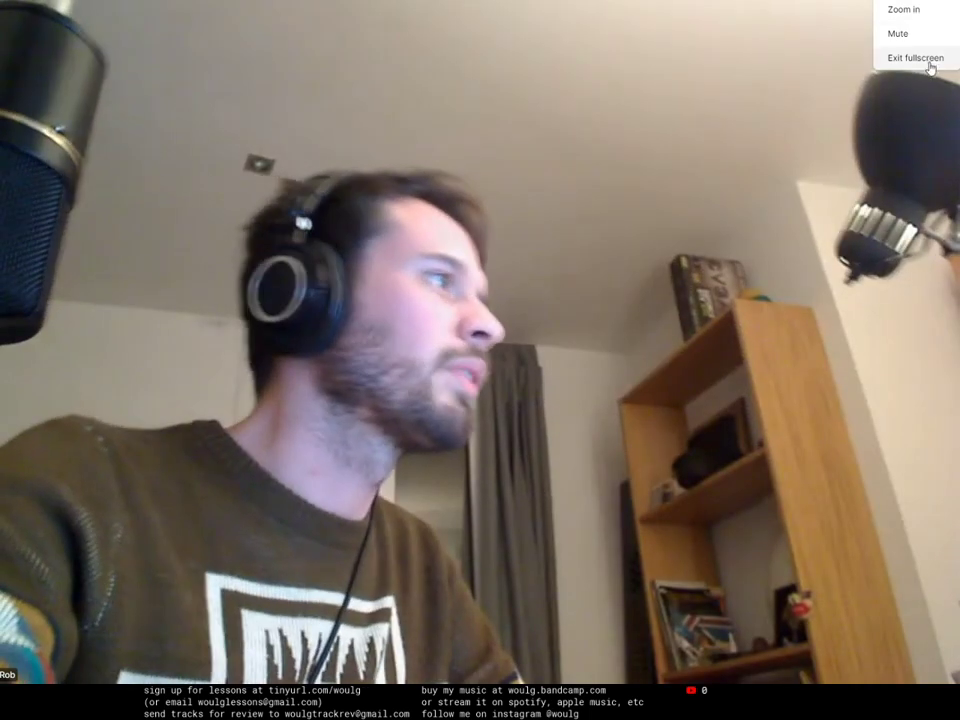
{"action": "left_click", "coordinate": [928, 58]}
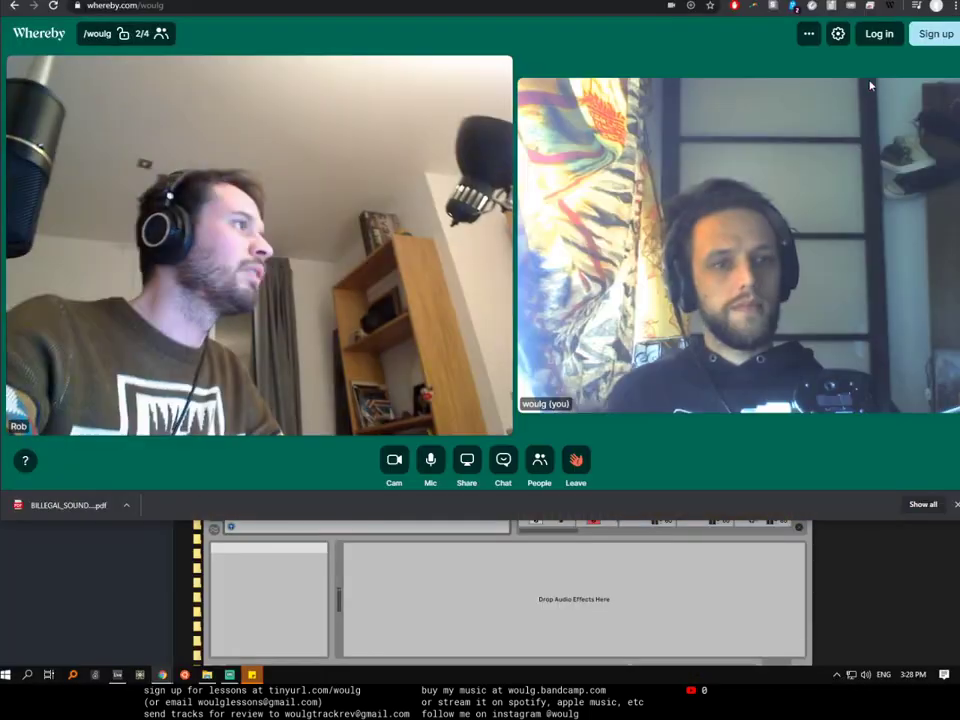
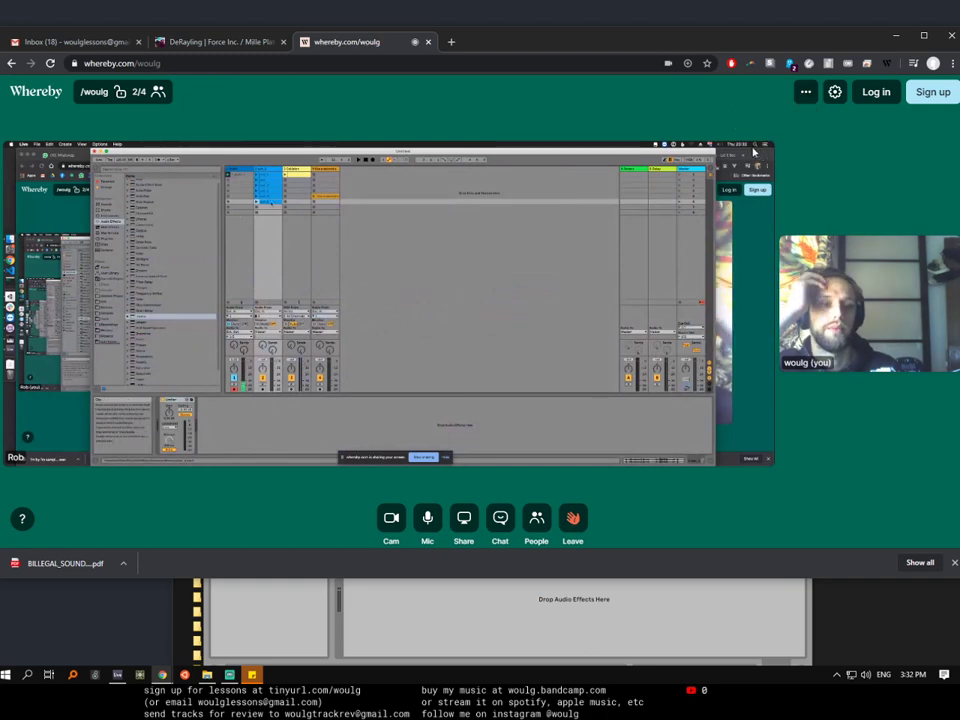
{"action": "left_click", "coordinate": [763, 157]}
{"action": "left_click", "coordinate": [720, 241]}
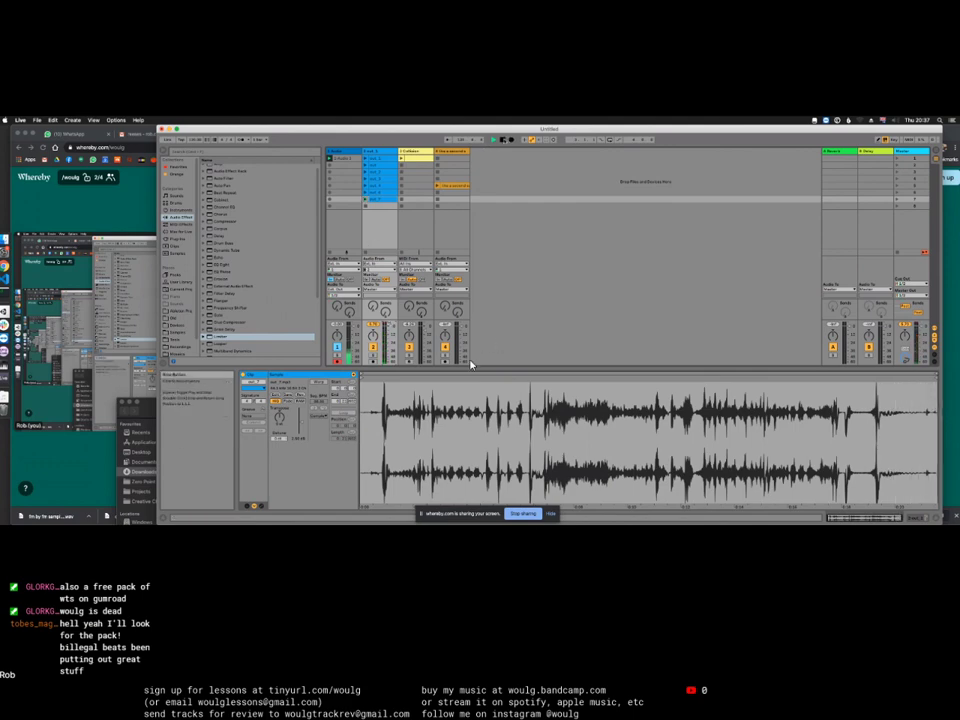
Step: Show the device chain of the second track in the shared Live set and add Drum Buss before the Limiter
{"action": "key", "text": "Up"}
{"action": "key", "text": "Down"}
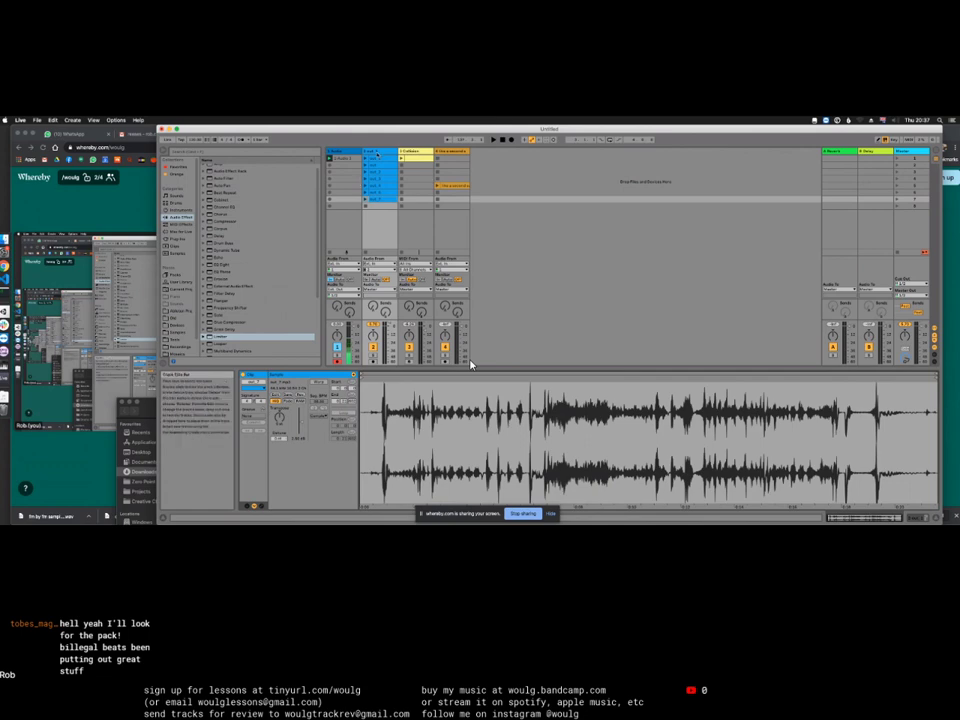
{"action": "left_click", "coordinate": [385, 255]}
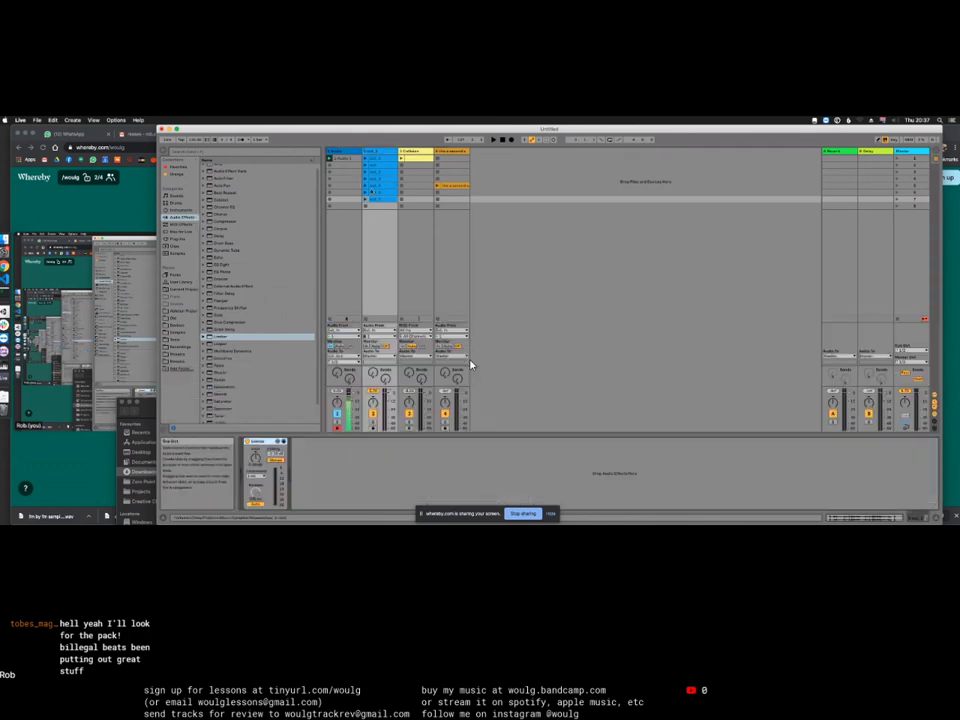
{"action": "key", "text": "Up"}
{"action": "key", "text": "Up"}
{"action": "key", "text": "Up"}
{"action": "key", "text": "Up"}
{"action": "key", "text": "Up"}
{"action": "key", "text": "Up"}
{"action": "key", "text": "Up"}
{"action": "key", "text": "Up"}
{"action": "key", "text": "Up"}
{"action": "key", "text": "Up"}
{"action": "key", "text": "Up"}
{"action": "key", "text": "Up"}
{"action": "key", "text": "Up"}
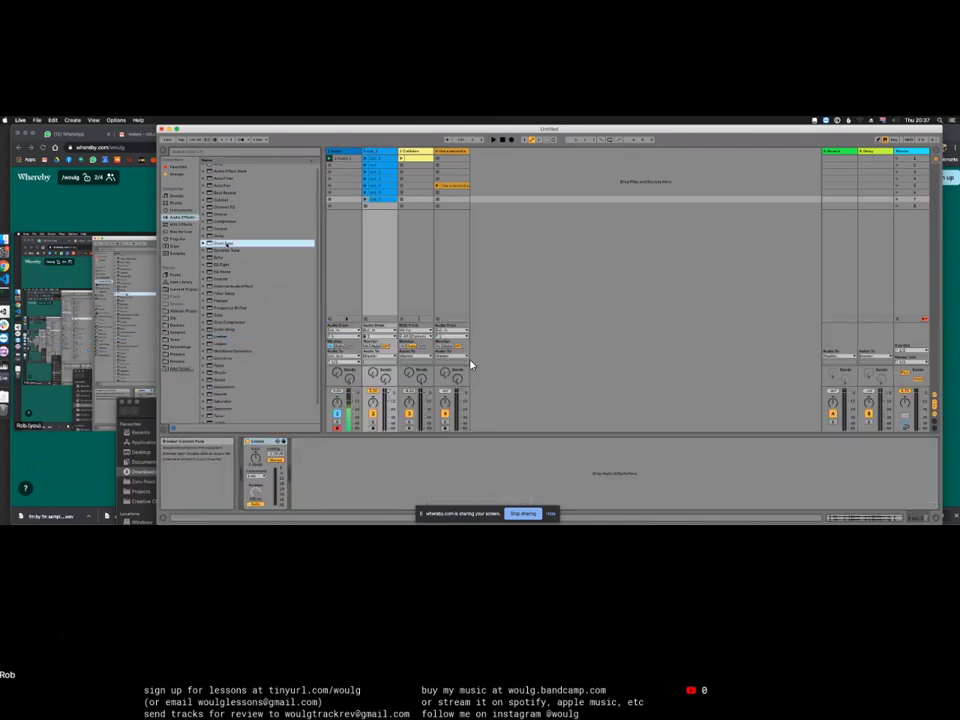
{"action": "key", "text": "Return"}
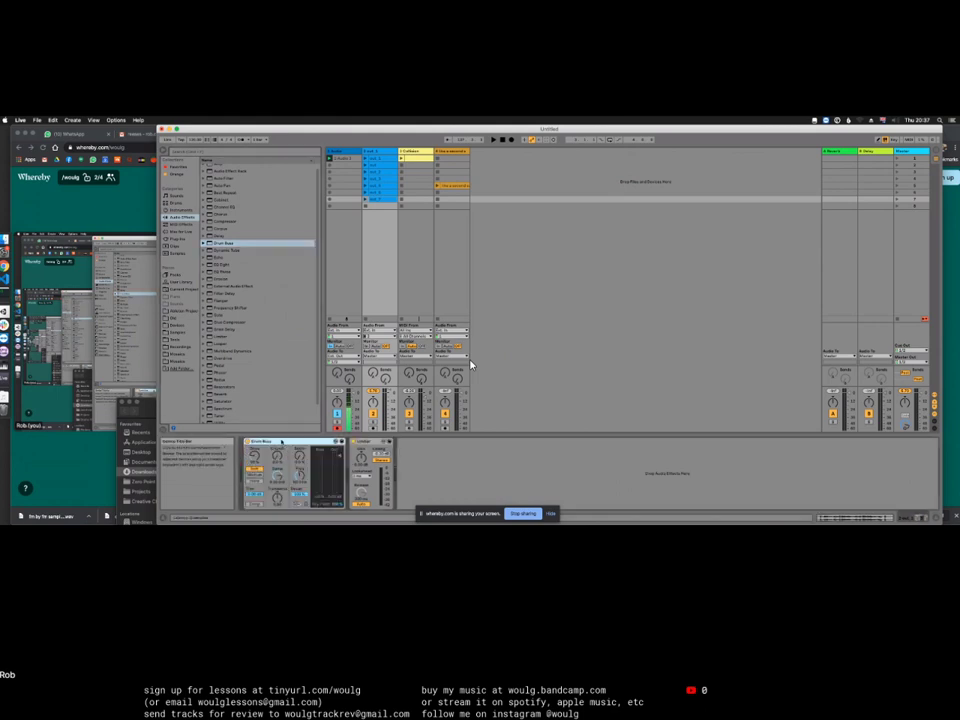
{"action": "left_click", "coordinate": [281, 442]}
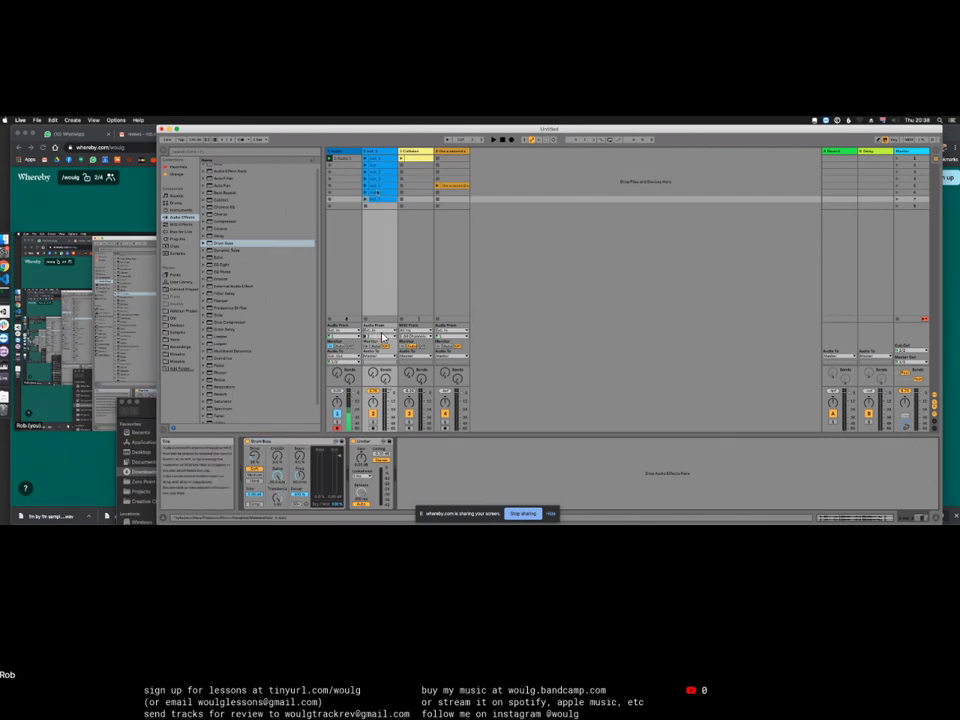
Step: Start playback and insert an EQ Eight between the Drum Buss and the Limiter on the second track
{"action": "key", "text": "space"}
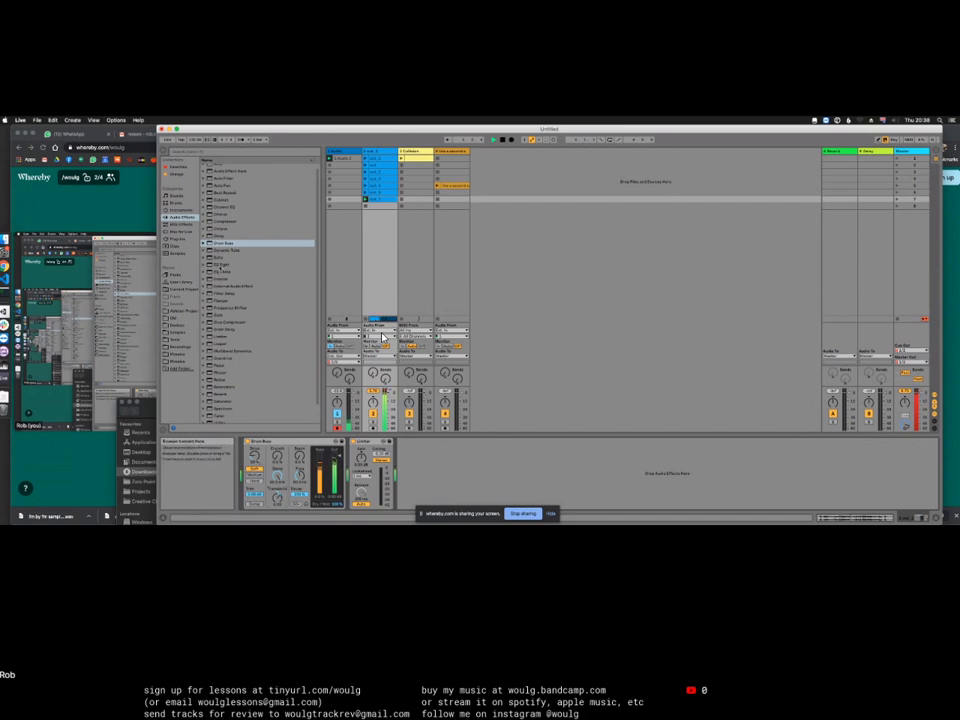
{"action": "key", "text": "Down"}
{"action": "key", "text": "Down"}
{"action": "key", "text": "Down"}
{"action": "key", "text": "Return"}
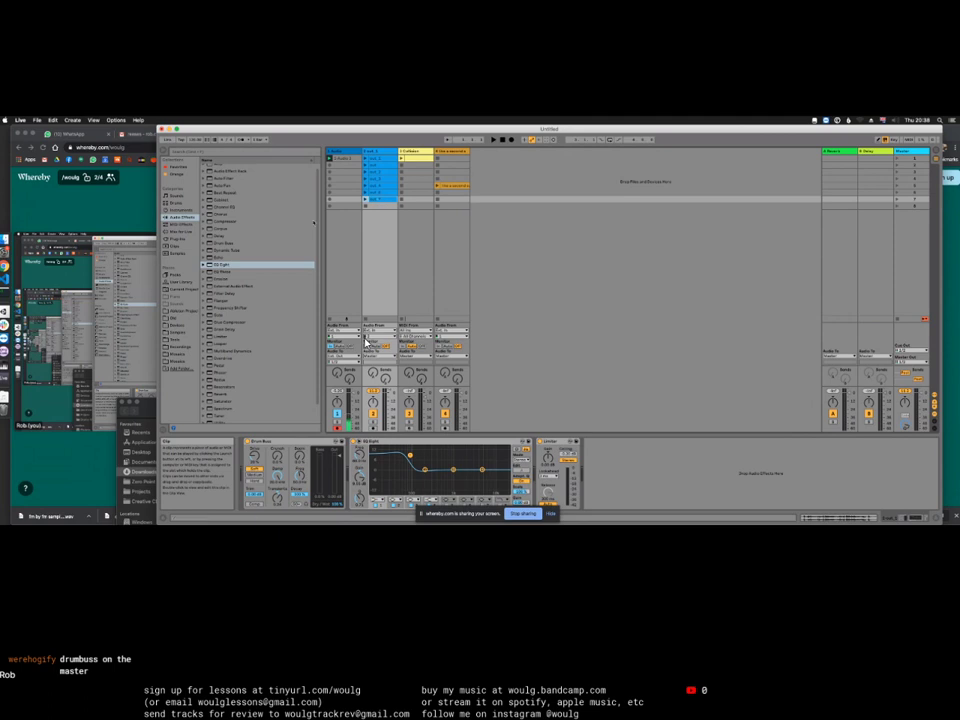
Step: Switch to Visual Studio Code and place the cursor at the match_spectra condition in nmf.py
{"action": "key", "text": "super+Tab"}
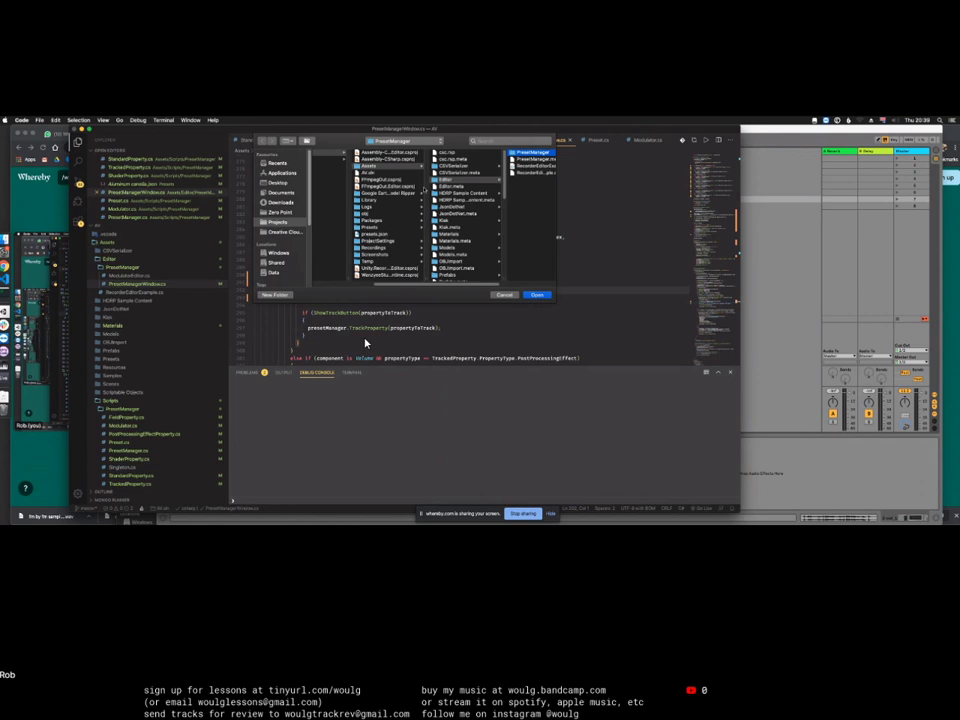
{"action": "right_click", "coordinate": [64, 451]}
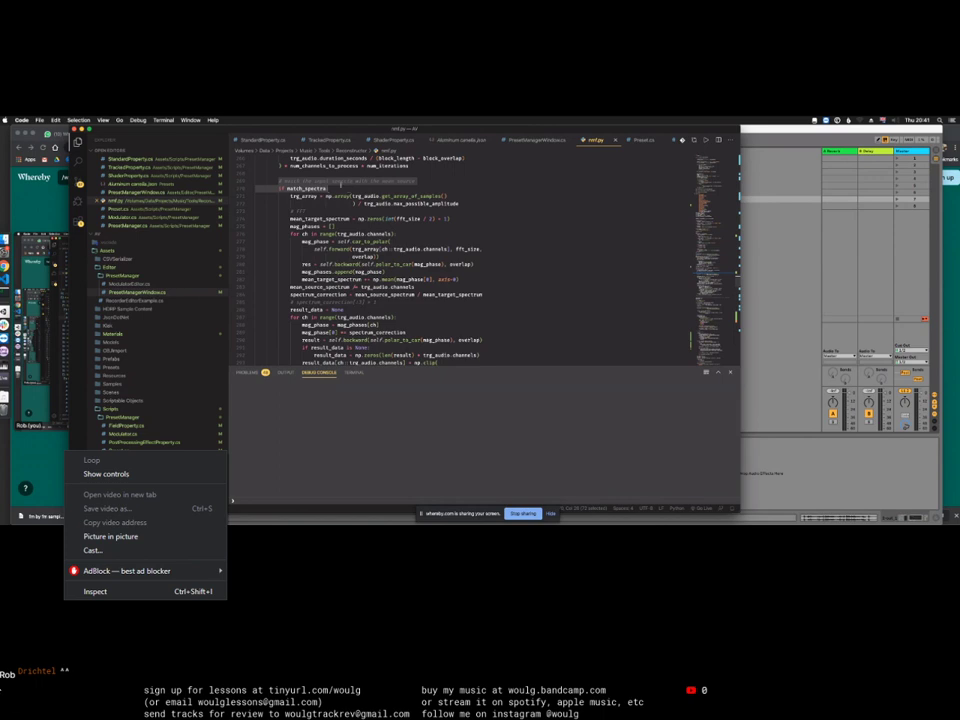
{"action": "key", "text": "Right"}
{"action": "left_click", "coordinate": [288, 210]}
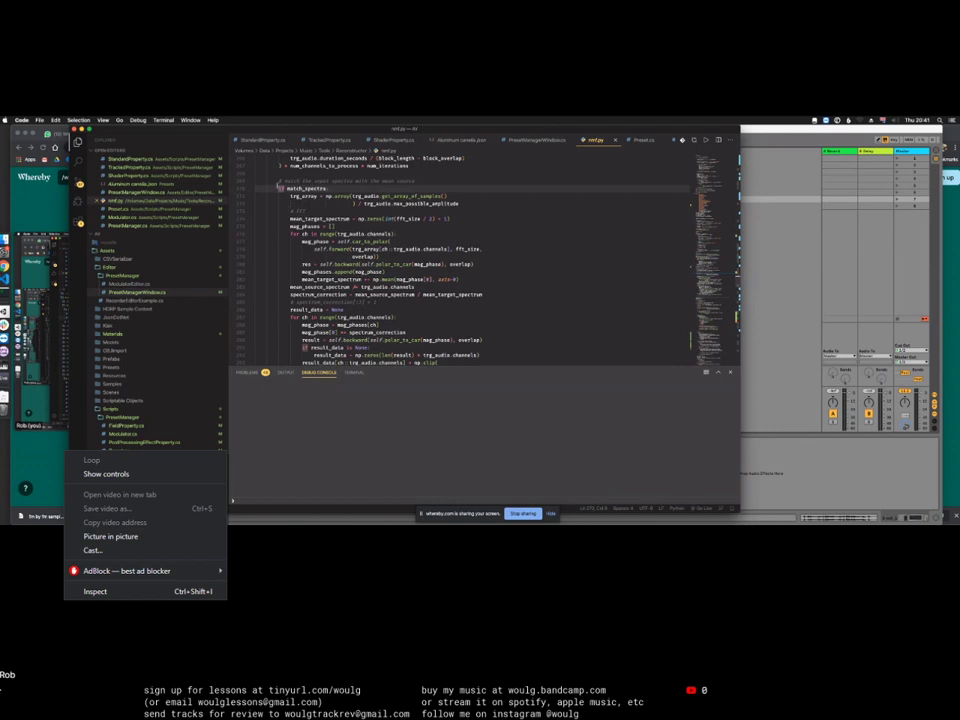
Step: Examine the block processing, onset and morphing code in nmf.py and highlight the mosaicing loop over the channels
{"action": "scroll", "coordinate": [281, 188], "scroll_direction": "down", "scroll_amount": 10}
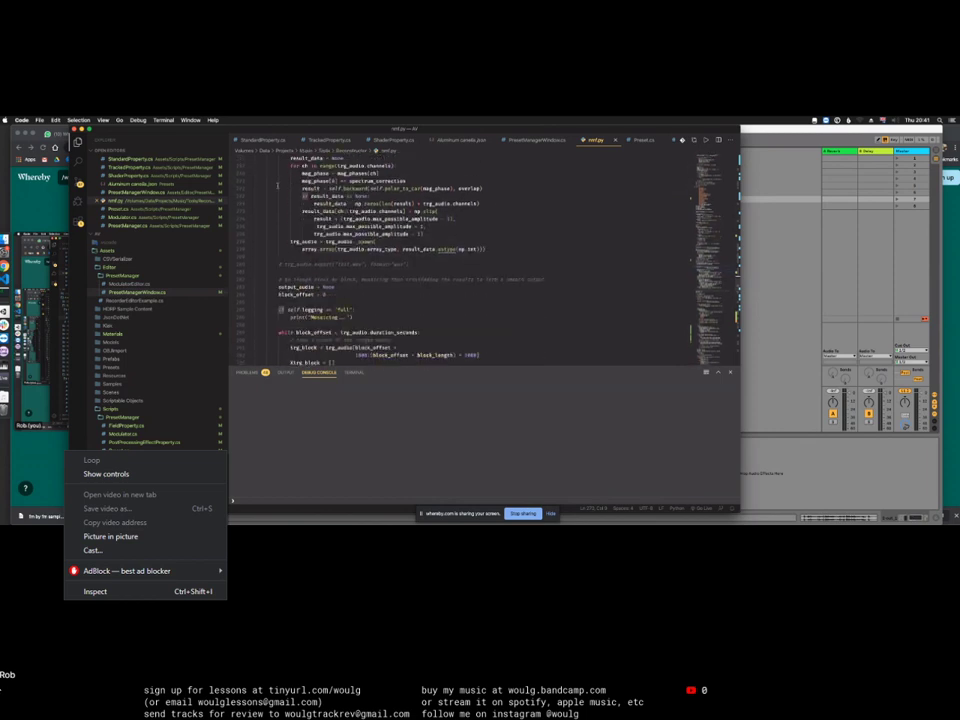
{"action": "scroll", "coordinate": [279, 187], "scroll_direction": "down", "scroll_amount": 7}
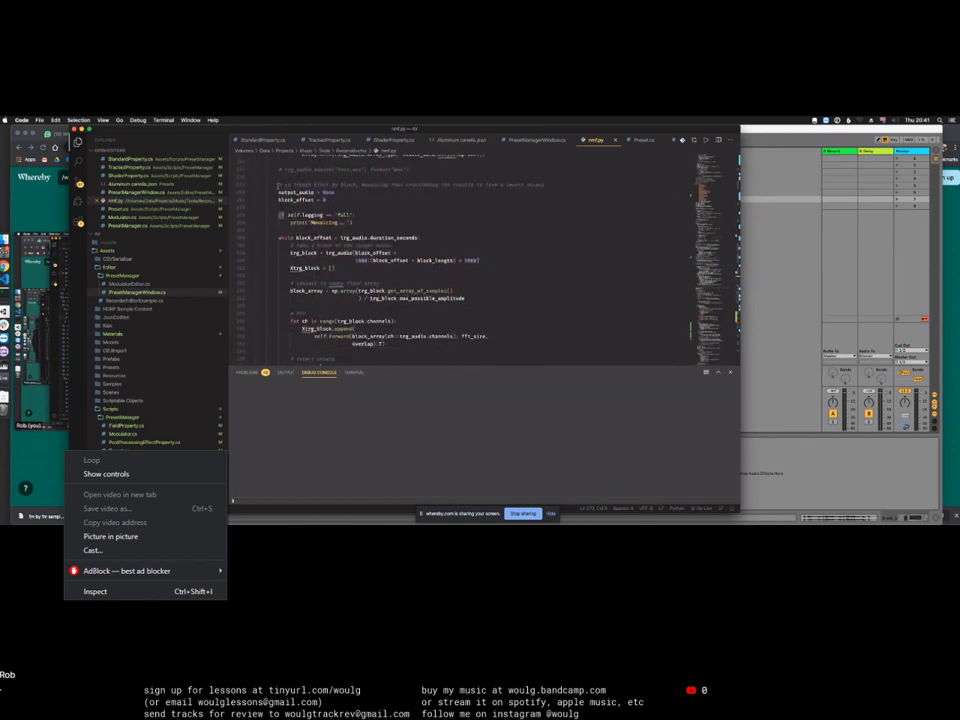
{"action": "scroll", "coordinate": [279, 233], "scroll_direction": "down", "scroll_amount": 8}
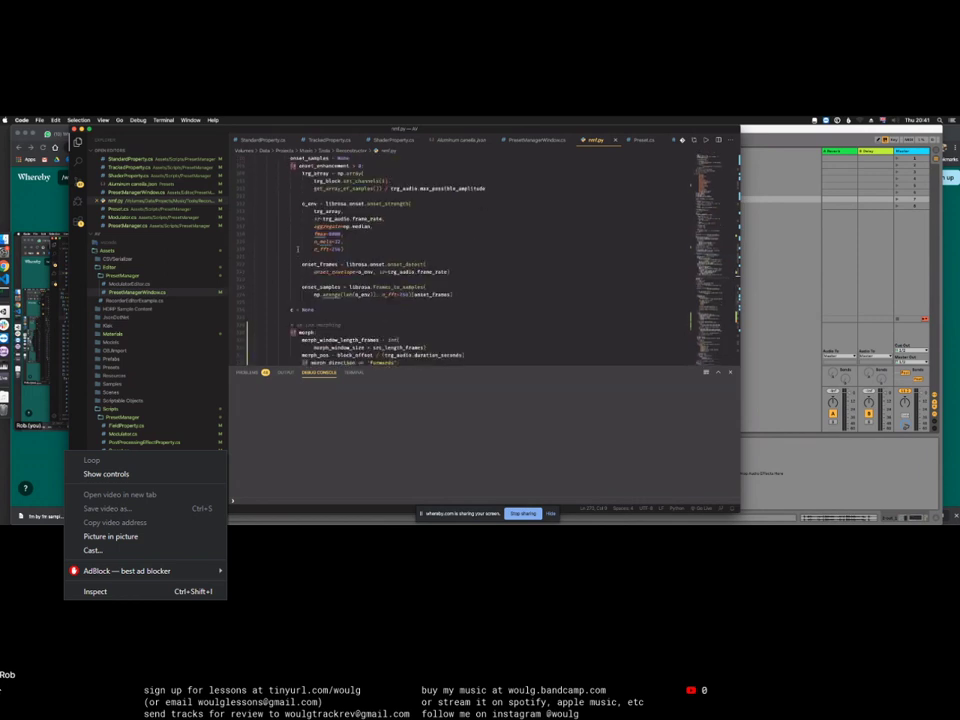
{"action": "scroll", "coordinate": [279, 233], "scroll_direction": "down", "scroll_amount": 3}
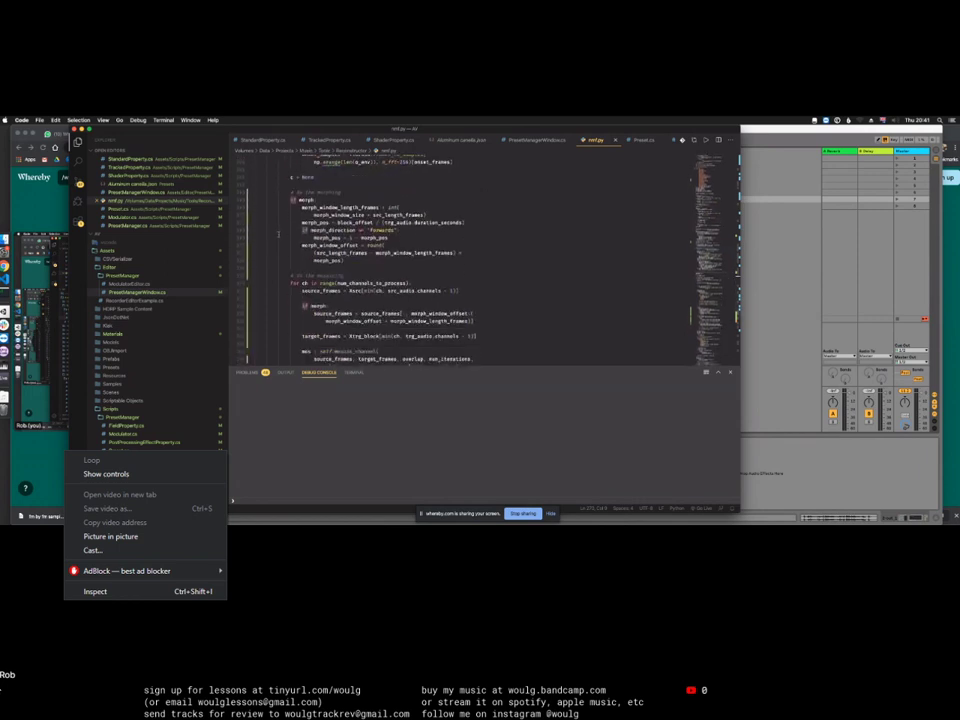
{"action": "scroll", "coordinate": [279, 233], "scroll_direction": "down", "scroll_amount": 4}
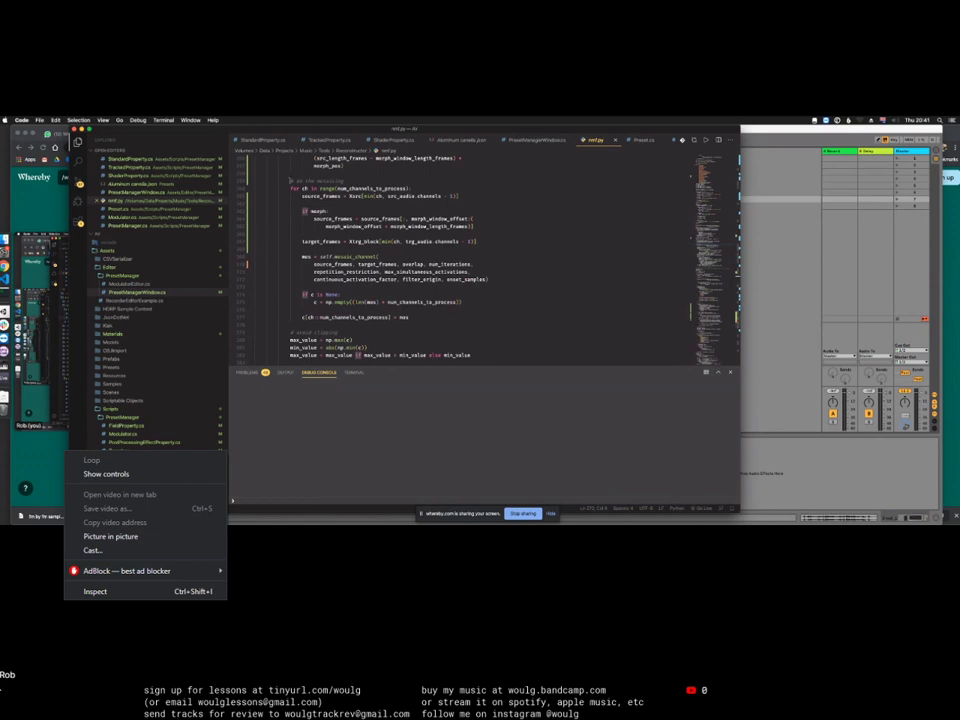
{"action": "left_click", "coordinate": [290, 182]}
{"action": "left_click_drag", "start_coordinate": [290, 182], "coordinate": [441, 321]}
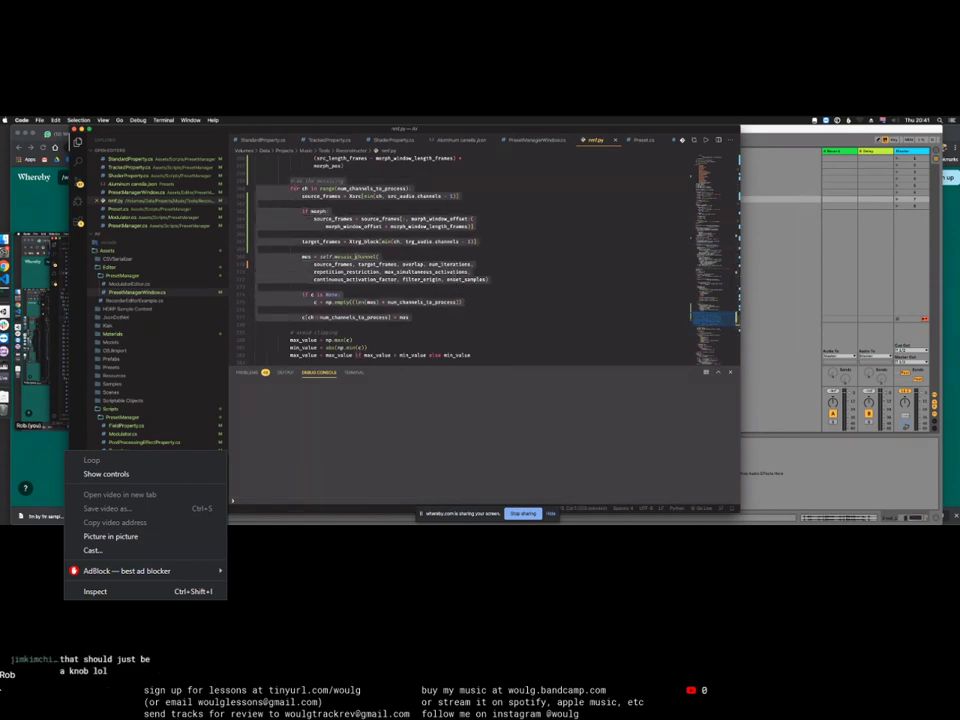
Step: Go to the definition of mosaic_channel and highlight the loop over num_iterations with its restriction steps
{"action": "double_click", "coordinate": [355, 257]}
{"action": "key", "text": "F12"}
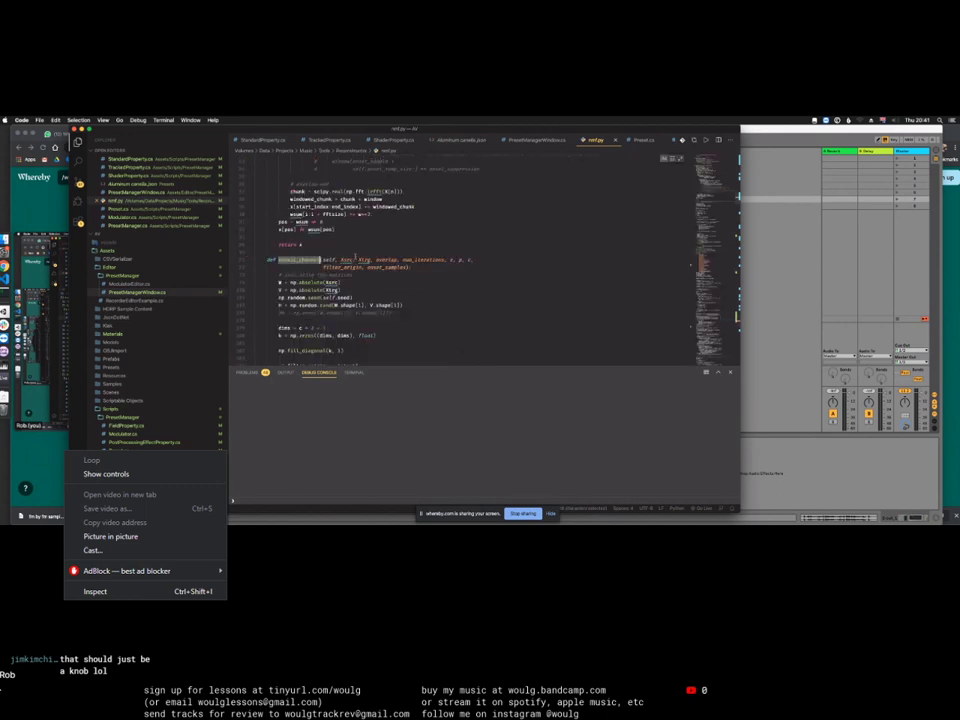
{"action": "scroll", "coordinate": [404, 287], "scroll_direction": "down", "scroll_amount": 5}
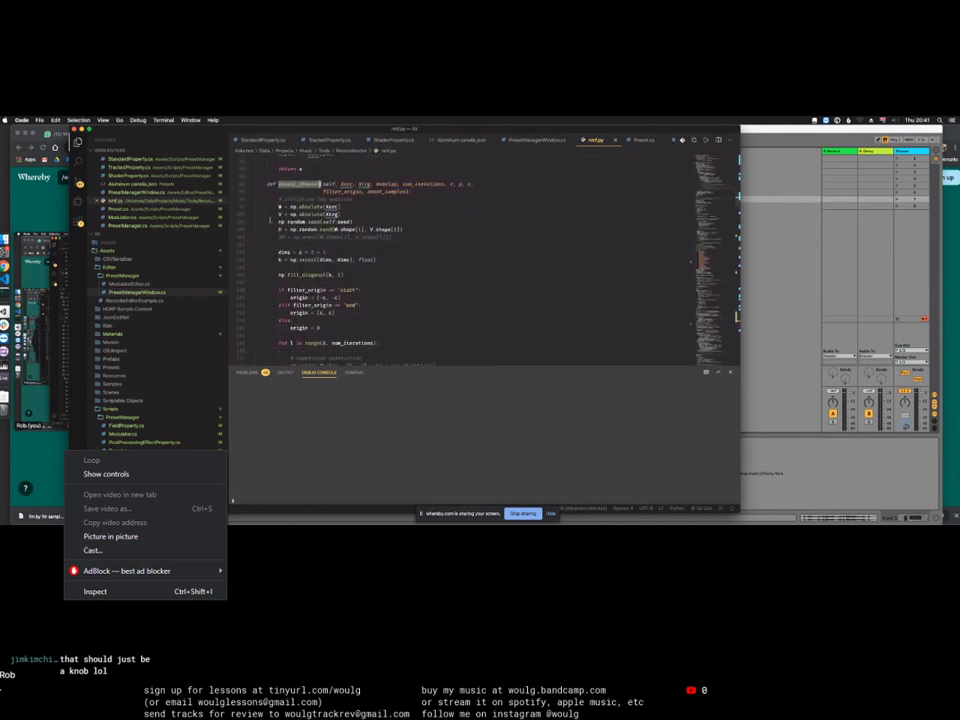
{"action": "scroll", "coordinate": [404, 287], "scroll_direction": "down", "scroll_amount": 5}
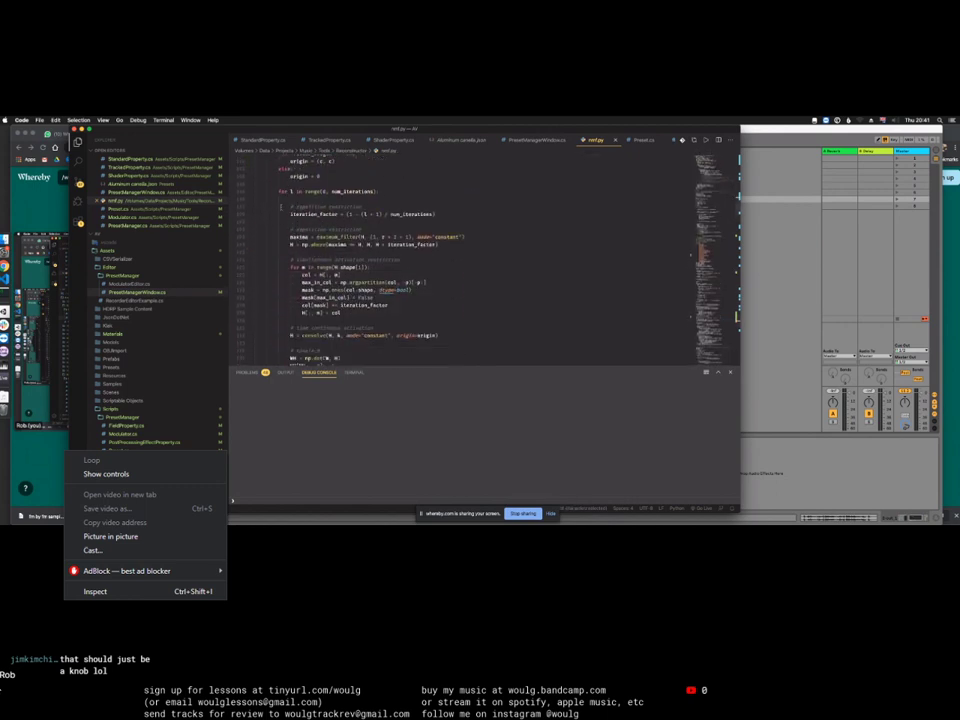
{"action": "left_click_drag", "start_coordinate": [278, 190], "coordinate": [438, 318]}
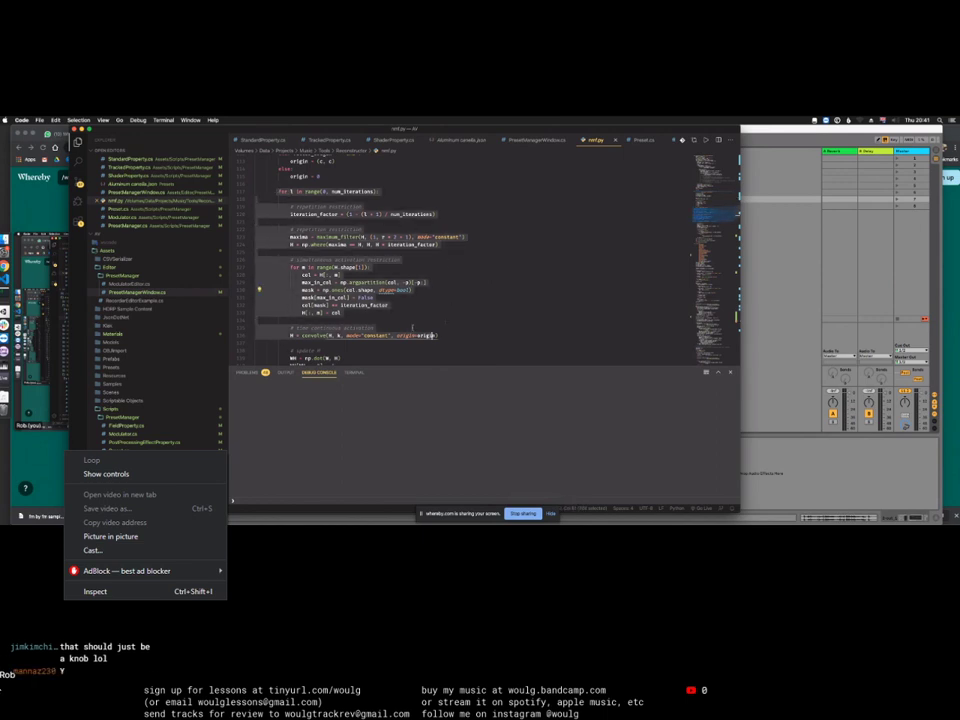
{"action": "scroll", "coordinate": [340, 199], "scroll_direction": "down", "scroll_amount": 1}
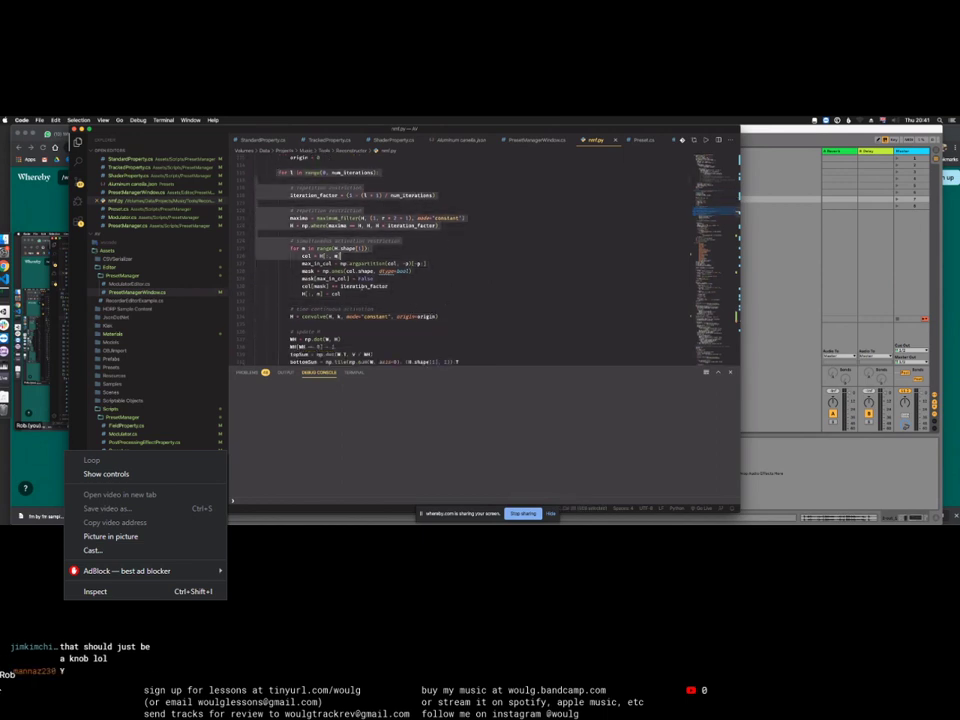
Step: Highlight the update H block in the iteration loop of mosaic_channel and the W argument of its np.dot call
{"action": "left_click", "coordinate": [255, 300]}
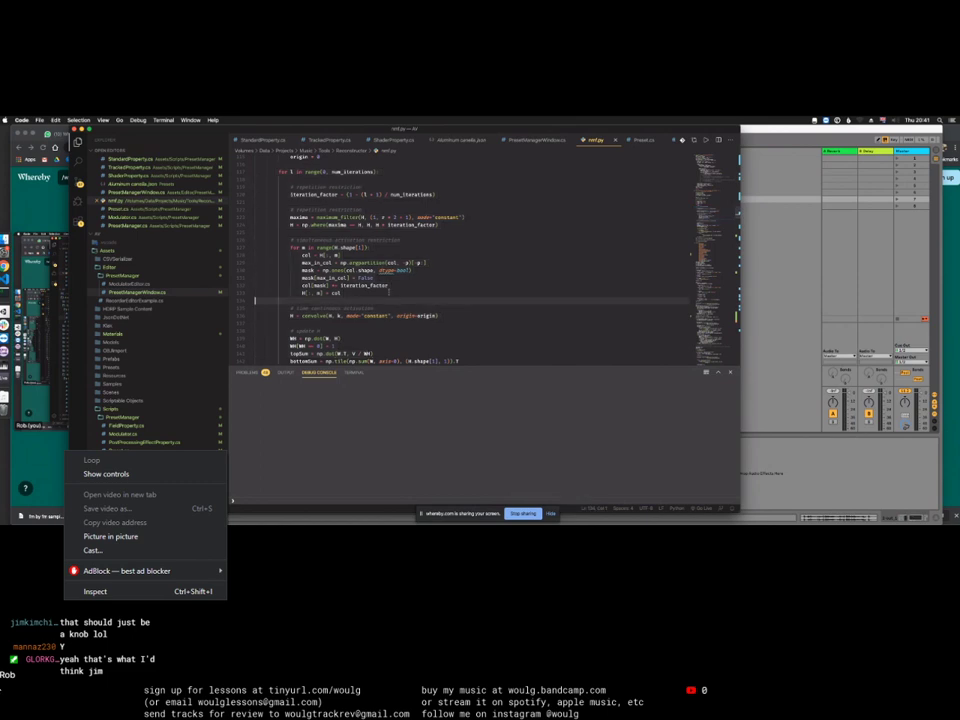
{"action": "scroll", "coordinate": [353, 292], "scroll_direction": "down", "scroll_amount": 3}
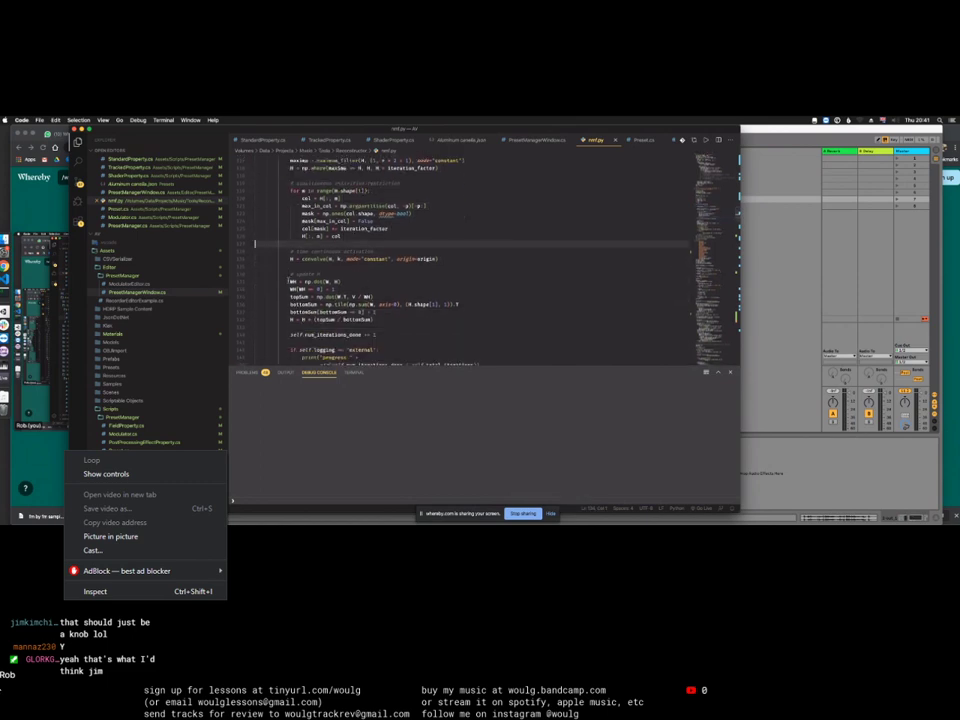
{"action": "left_click_drag", "start_coordinate": [291, 281], "coordinate": [382, 323]}
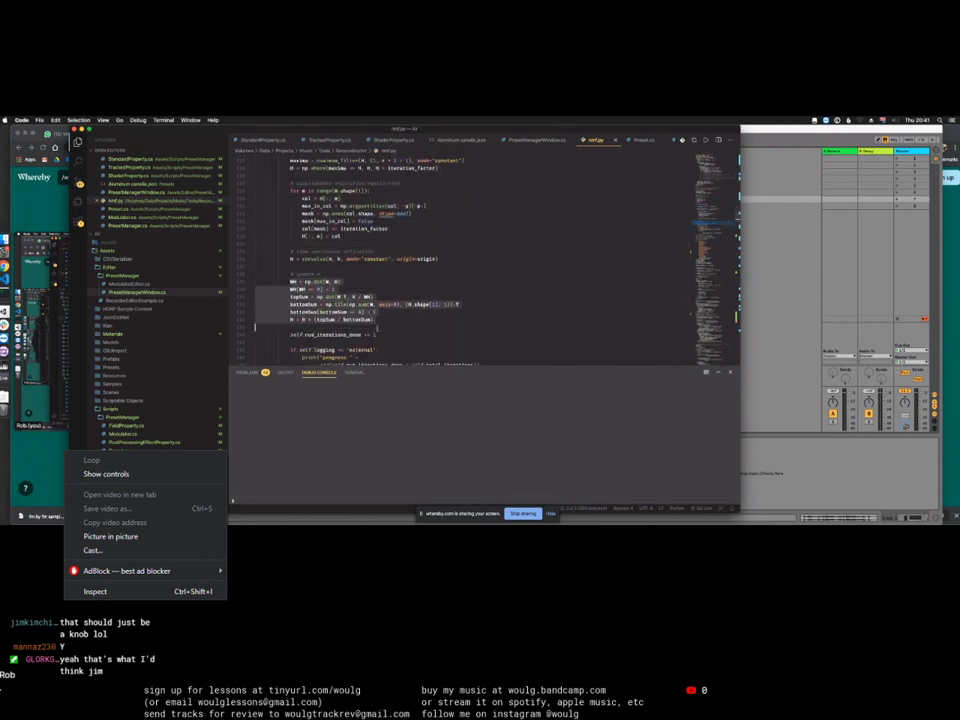
{"action": "left_click", "coordinate": [383, 320]}
{"action": "scroll", "coordinate": [400, 319], "scroll_direction": "down", "scroll_amount": 2}
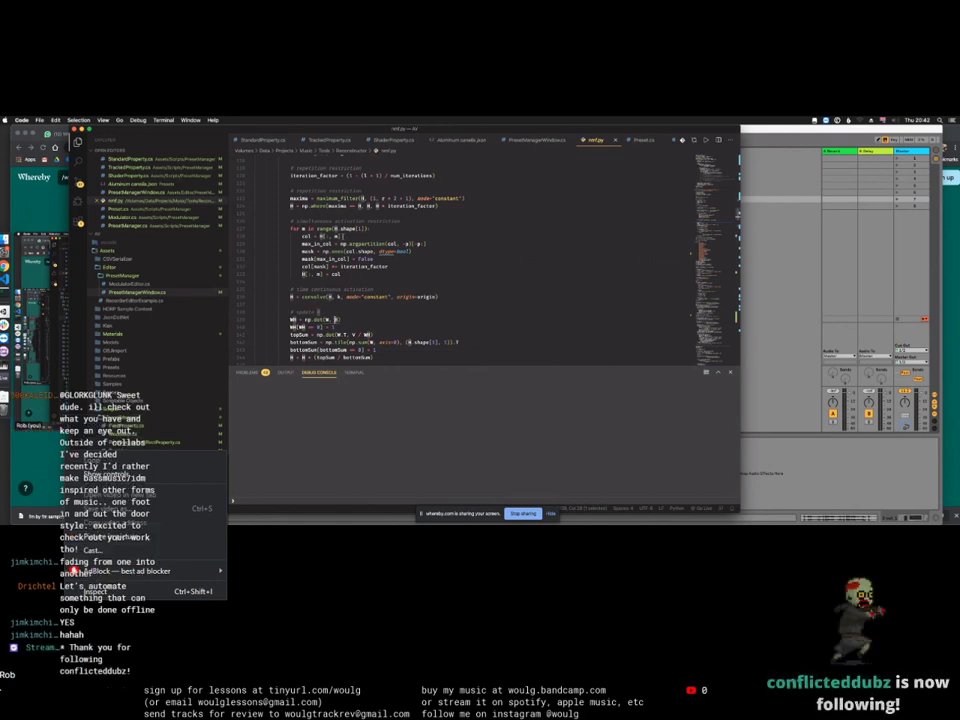
{"action": "left_click", "coordinate": [354, 561]}
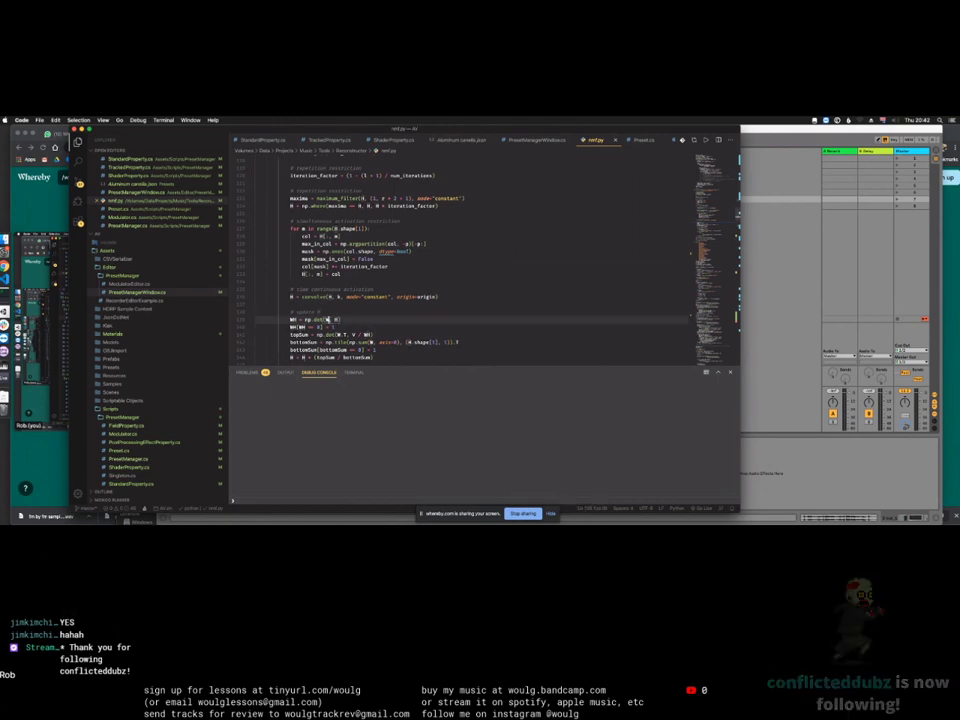
{"action": "double_click", "coordinate": [325, 319]}
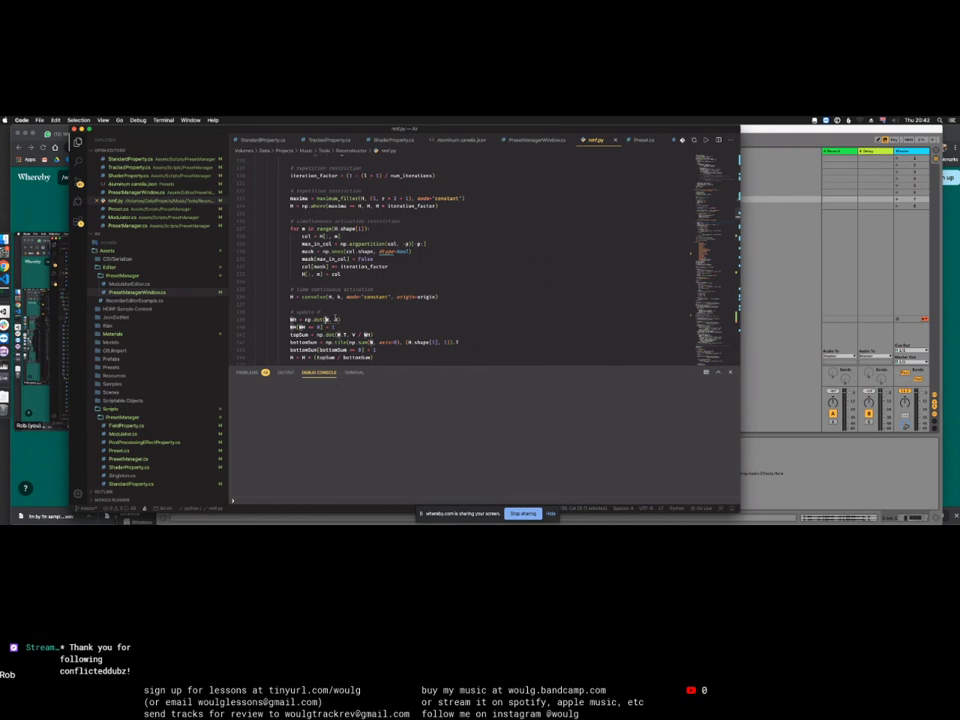
Step: Remove the blank line below the num_iterations loop header and highlight the repetition and simultaneous activation restriction code
{"action": "scroll", "coordinate": [460, 250], "scroll_direction": "up", "scroll_amount": 2}
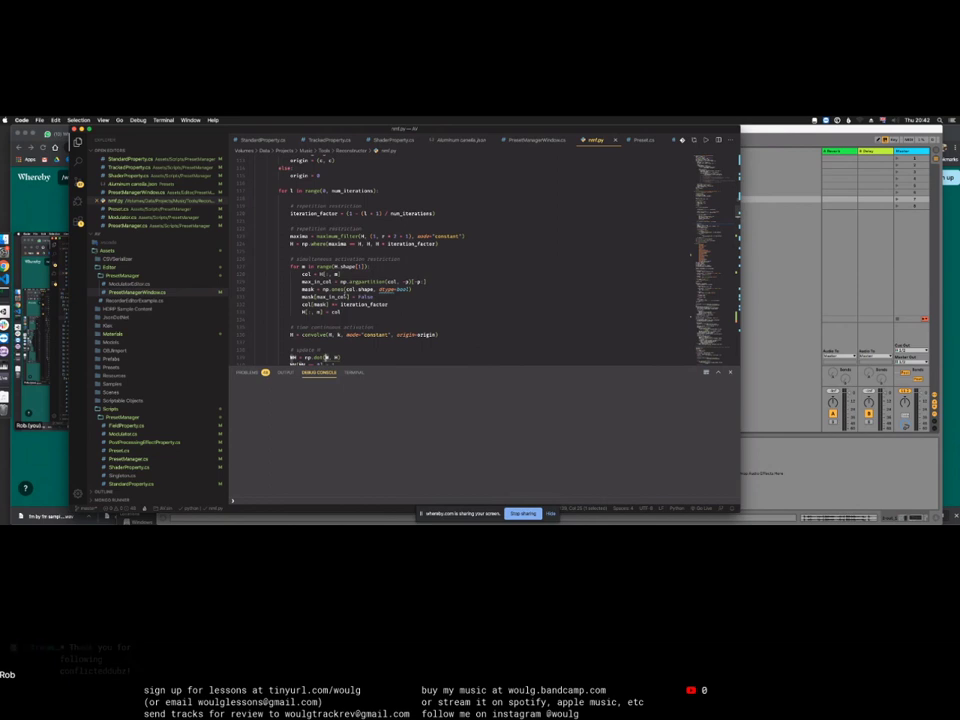
{"action": "left_click", "coordinate": [352, 197]}
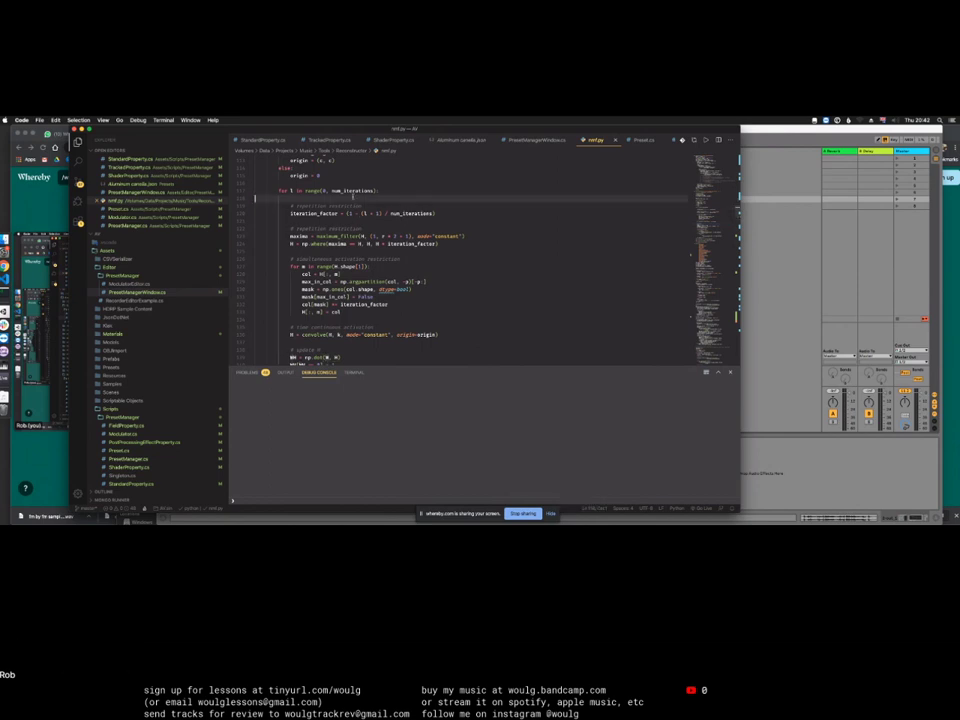
{"action": "key", "text": "BackSpace"}
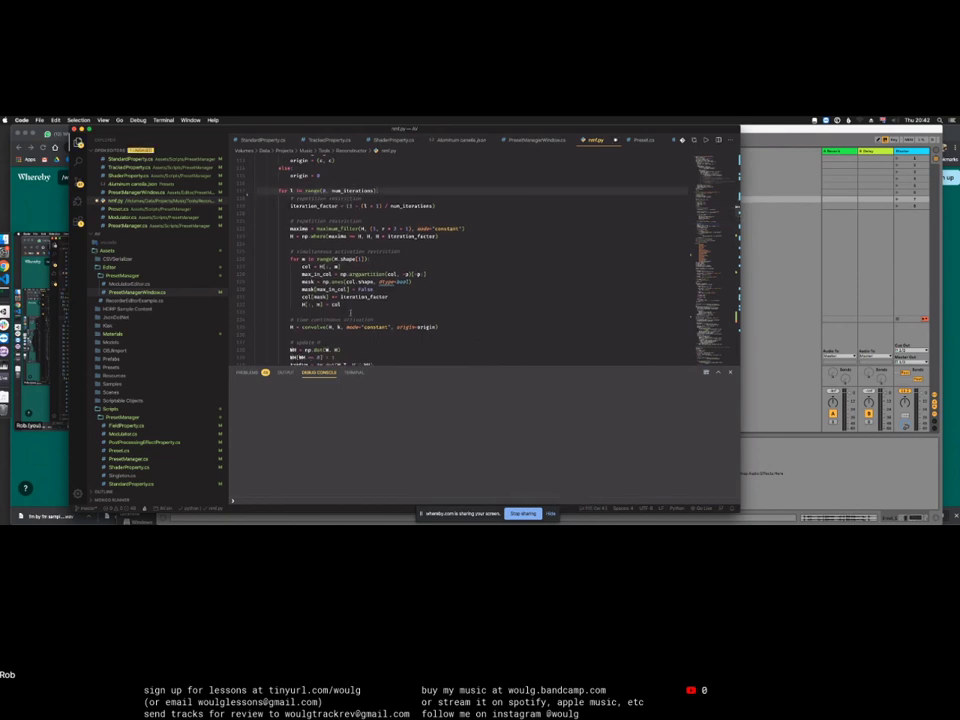
{"action": "left_click_drag", "start_coordinate": [350, 311], "coordinate": [230, 203]}
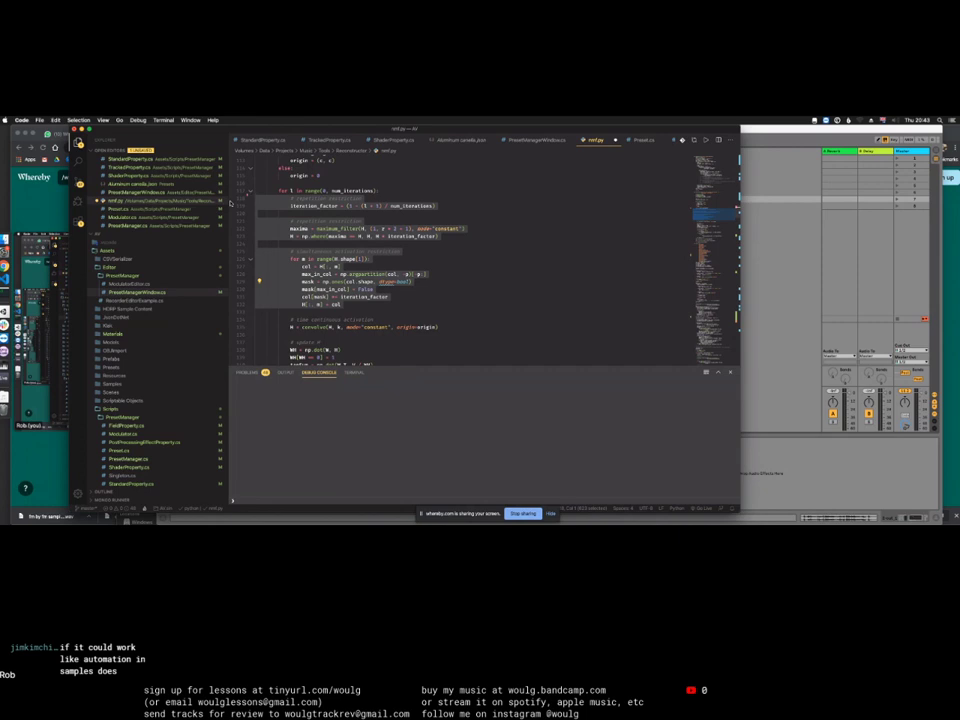
{"action": "left_click", "coordinate": [420, 311]}
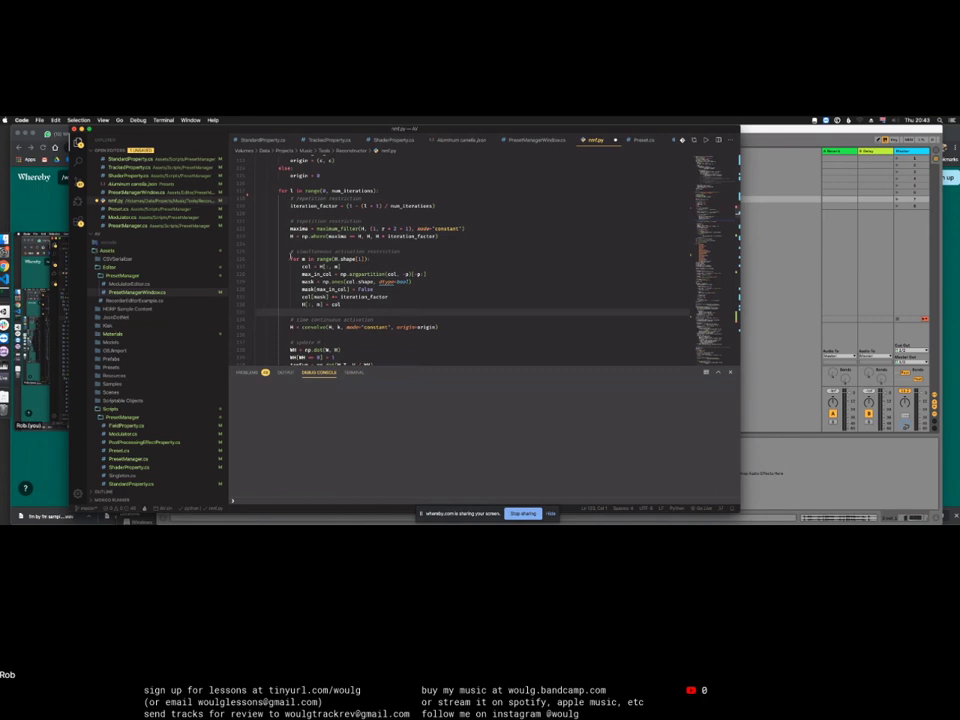
Step: Examine the simultaneous activation restriction by repeatedly highlighting its comment and its loop over H.shape[1] down to the final column assignment
{"action": "left_click_drag", "start_coordinate": [290, 258], "coordinate": [345, 304]}
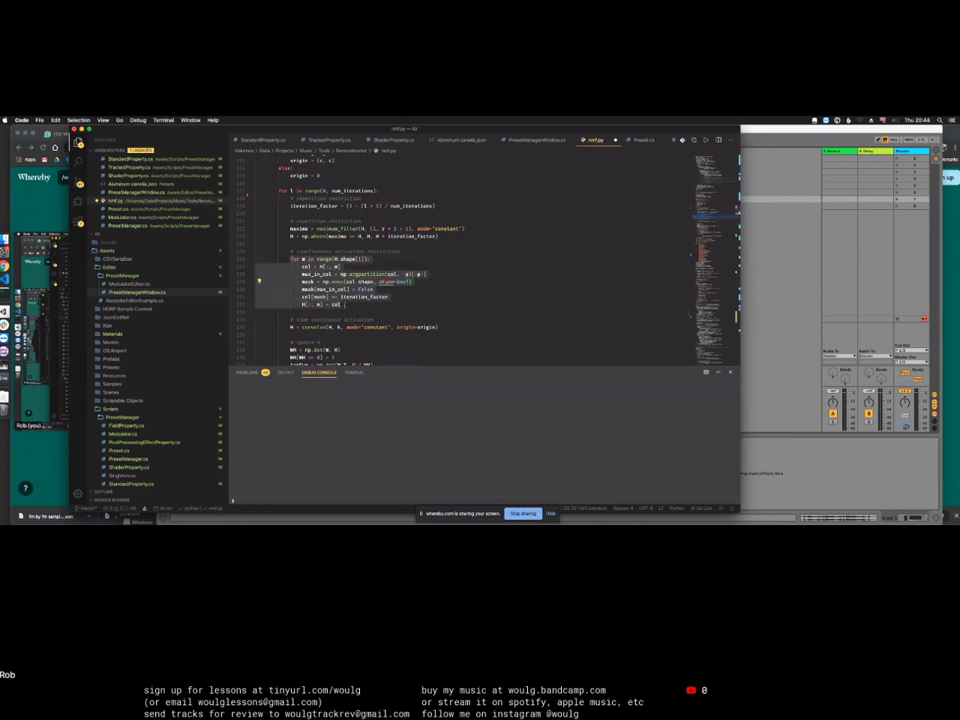
{"action": "left_click", "coordinate": [345, 304]}
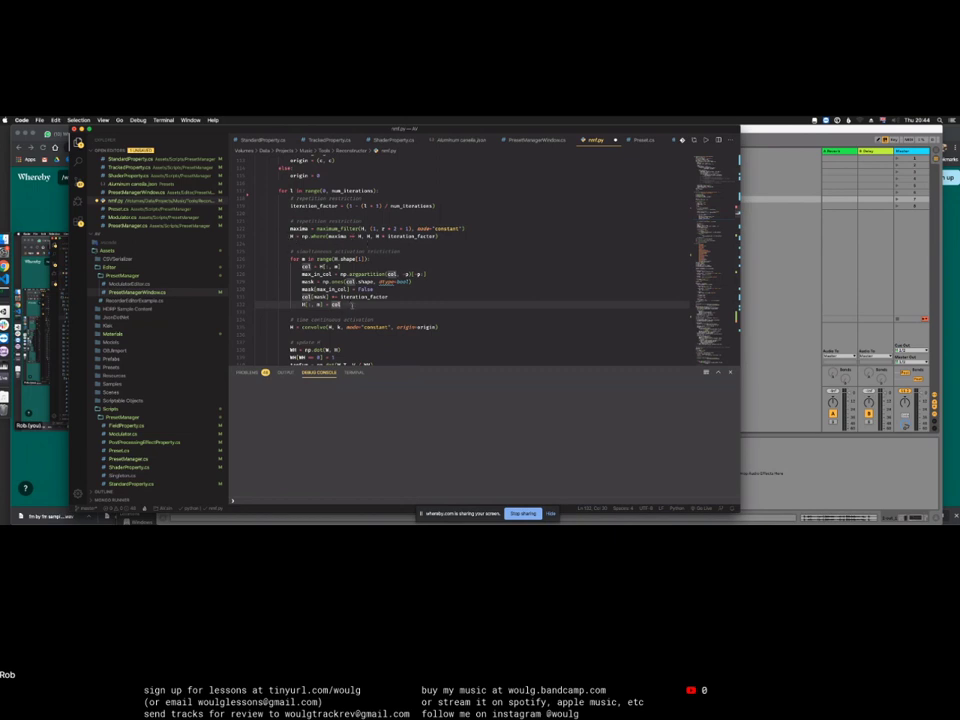
{"action": "left_click_drag", "start_coordinate": [345, 304], "coordinate": [290, 259]}
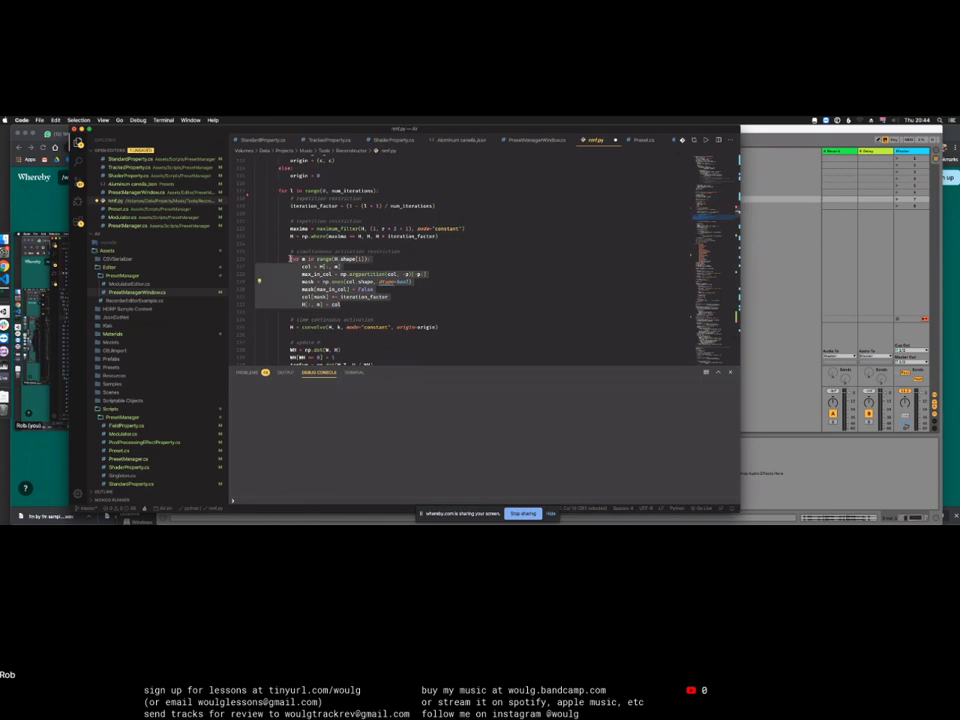
{"action": "left_click", "coordinate": [290, 259]}
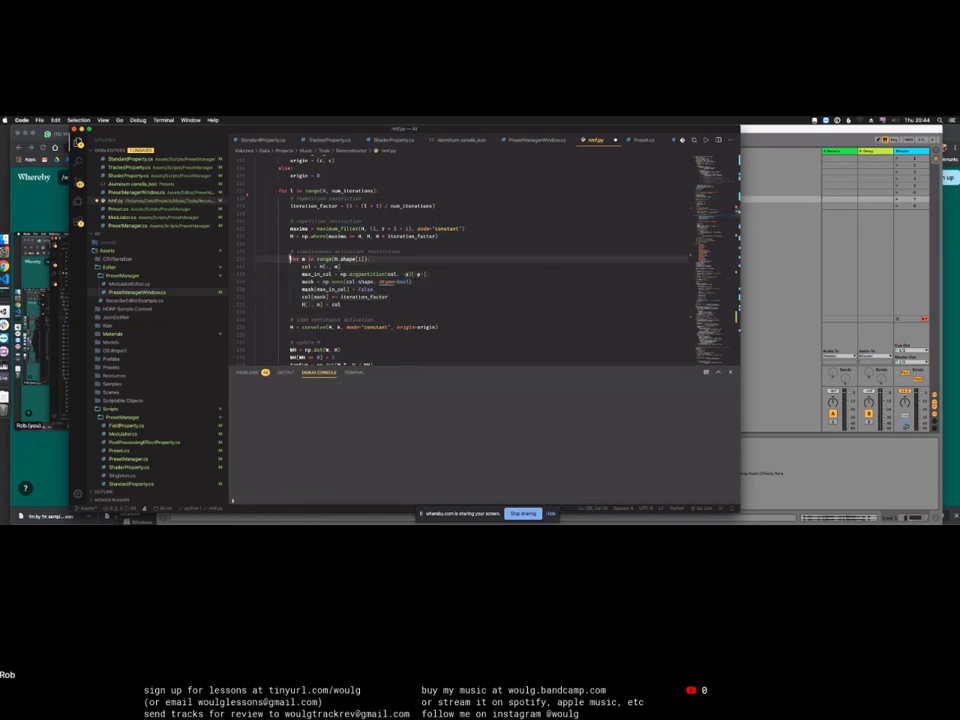
{"action": "left_click_drag", "start_coordinate": [290, 259], "coordinate": [357, 311]}
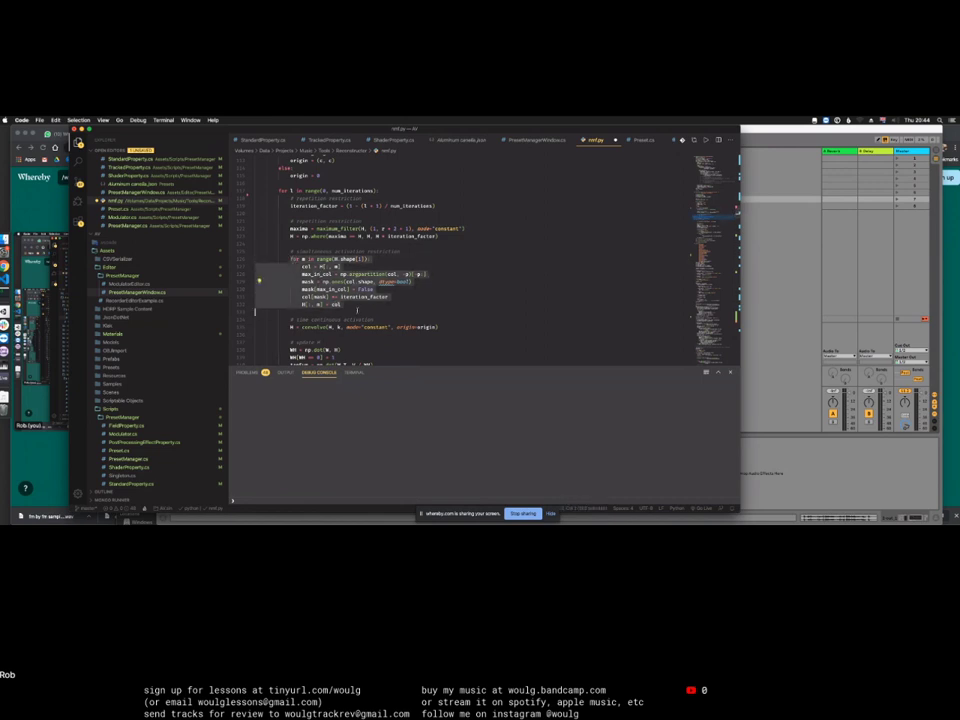
{"action": "left_click", "coordinate": [357, 304]}
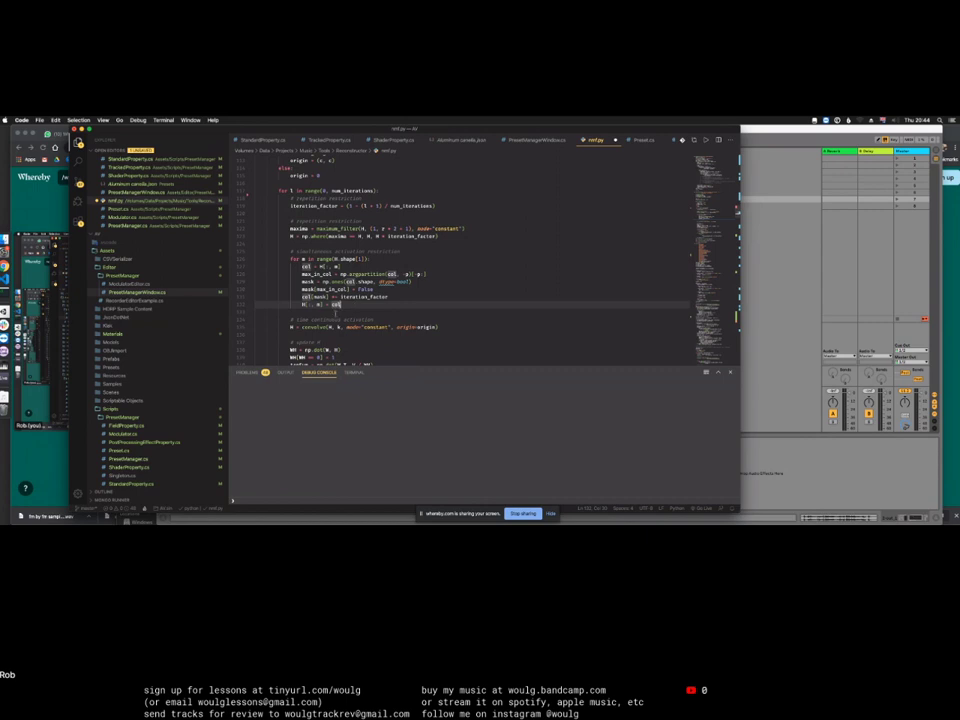
{"action": "left_click", "coordinate": [332, 311]}
{"action": "left_click", "coordinate": [287, 252], "text": "shift"}
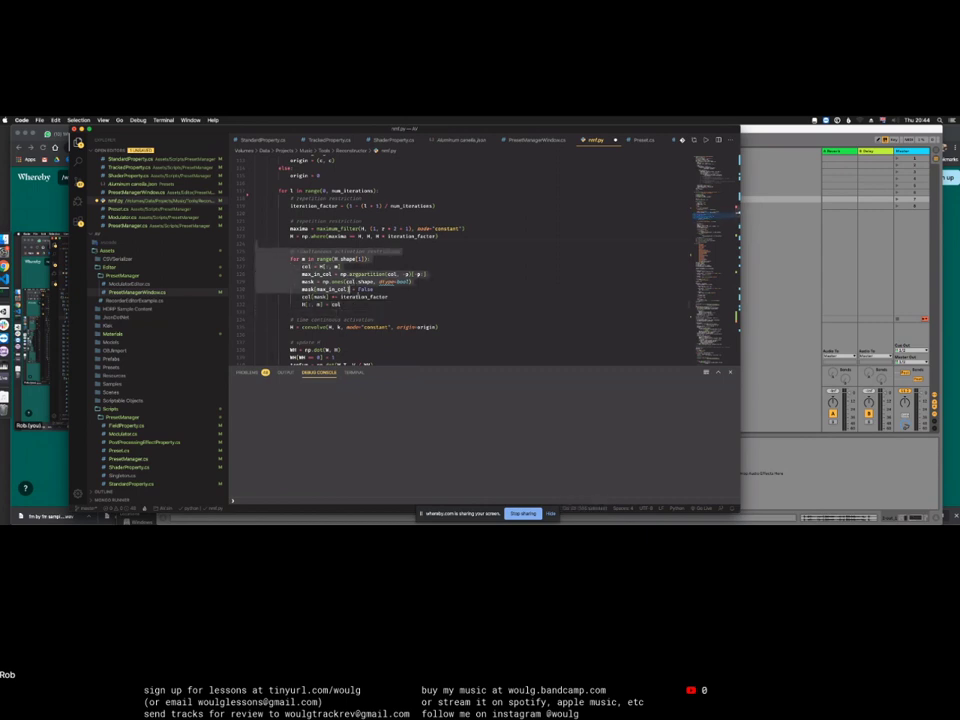
{"action": "left_click", "coordinate": [424, 318]}
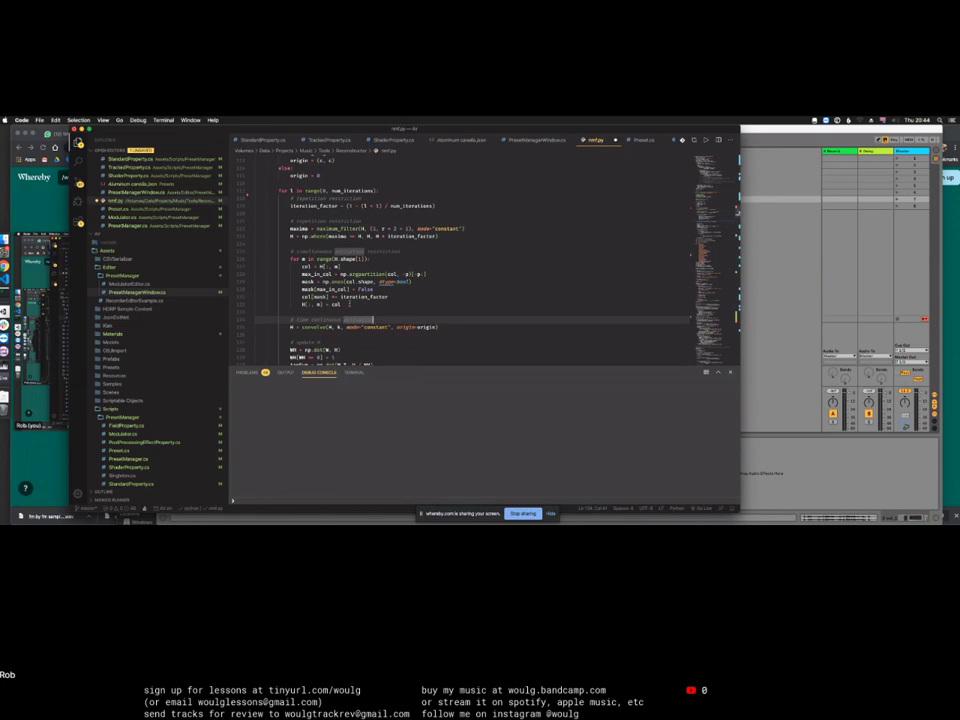
{"action": "left_click", "coordinate": [370, 259]}
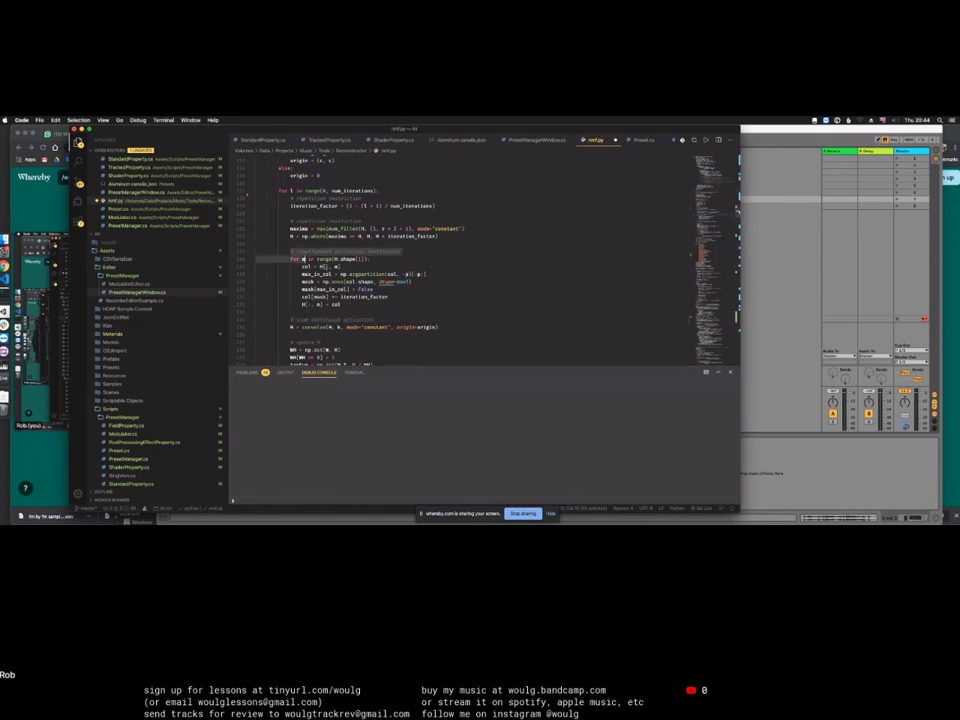
{"action": "left_click", "coordinate": [370, 259]}
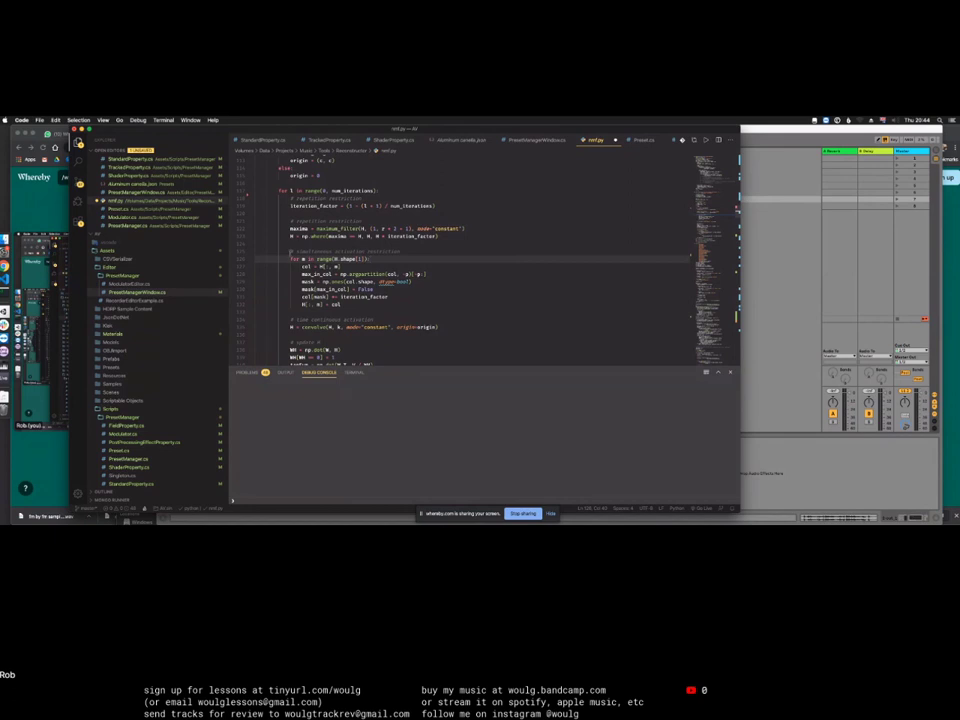
{"action": "left_click_drag", "start_coordinate": [290, 251], "coordinate": [373, 318]}
{"action": "left_click", "coordinate": [348, 297]}
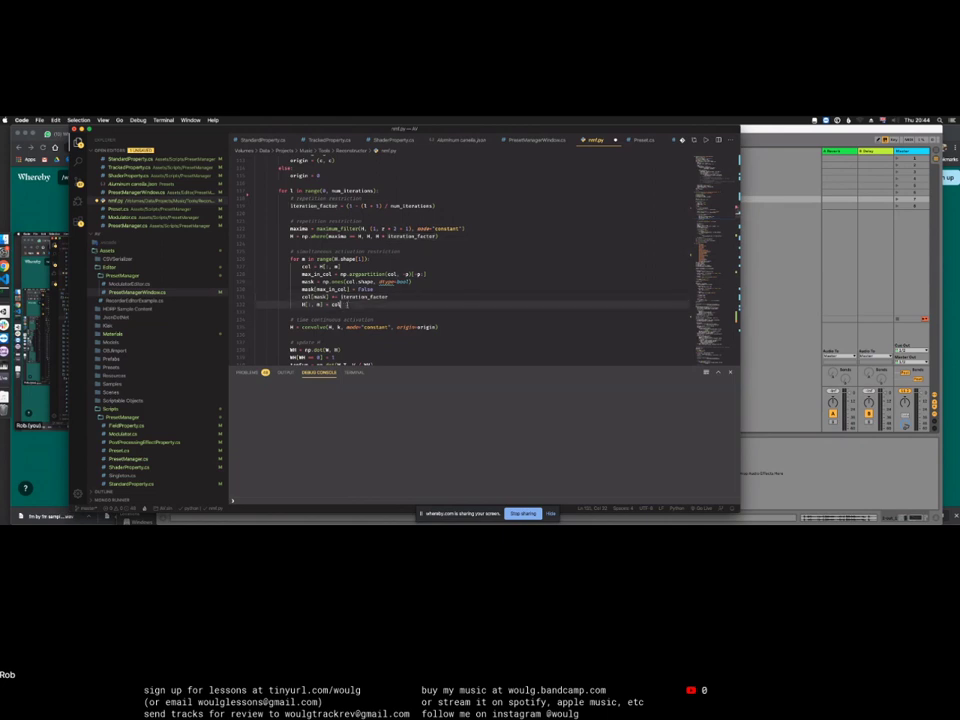
{"action": "left_click_drag", "start_coordinate": [348, 304], "coordinate": [291, 259]}
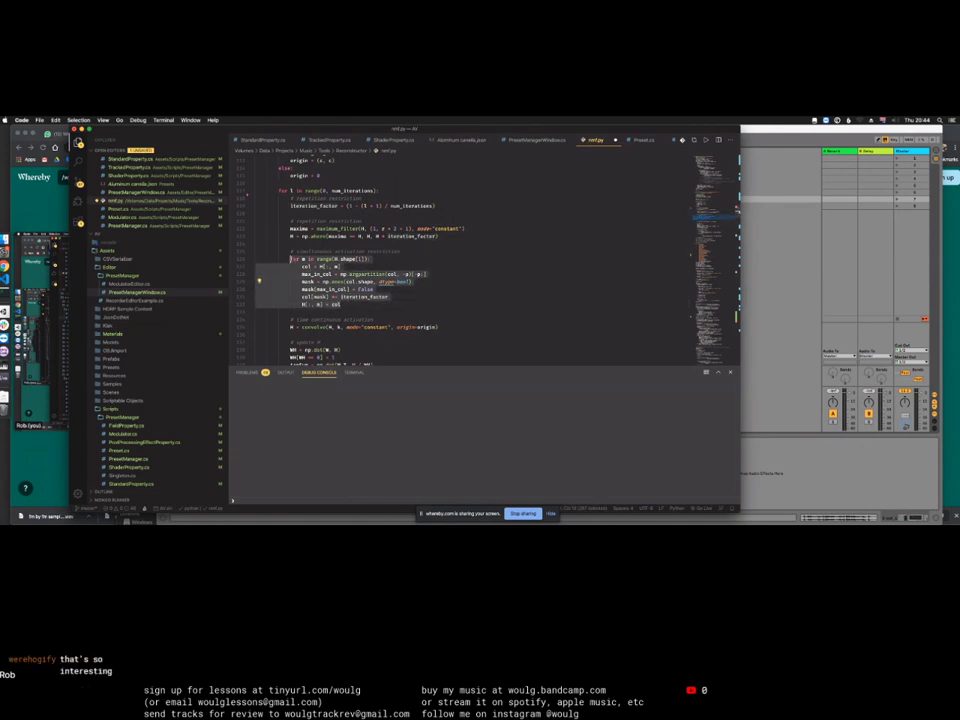
{"action": "key", "text": "Up"}
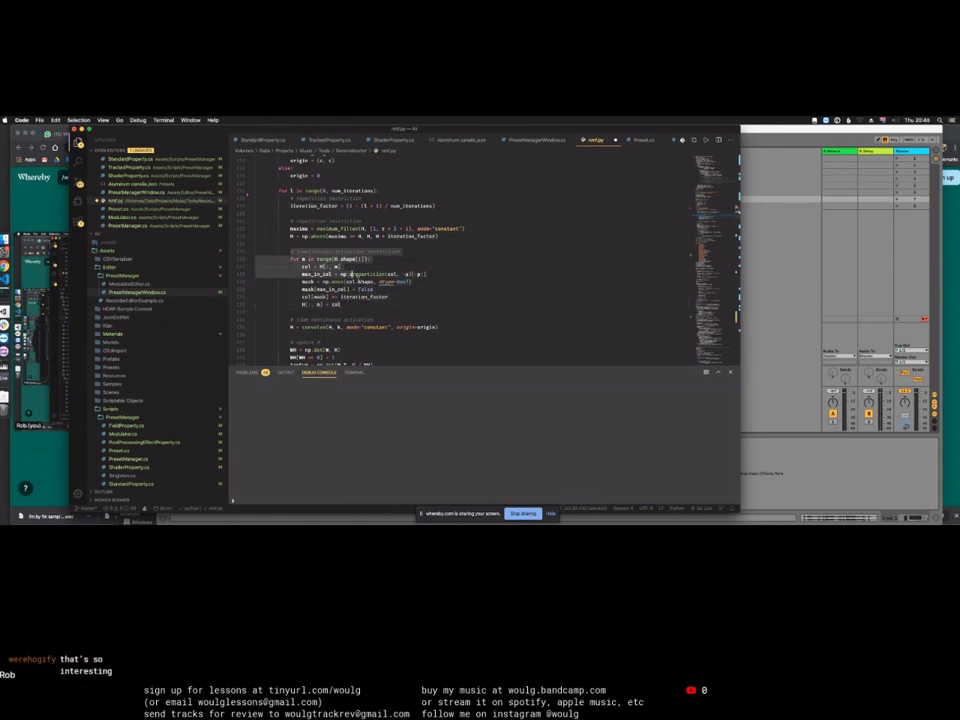
{"action": "left_click", "coordinate": [364, 305]}
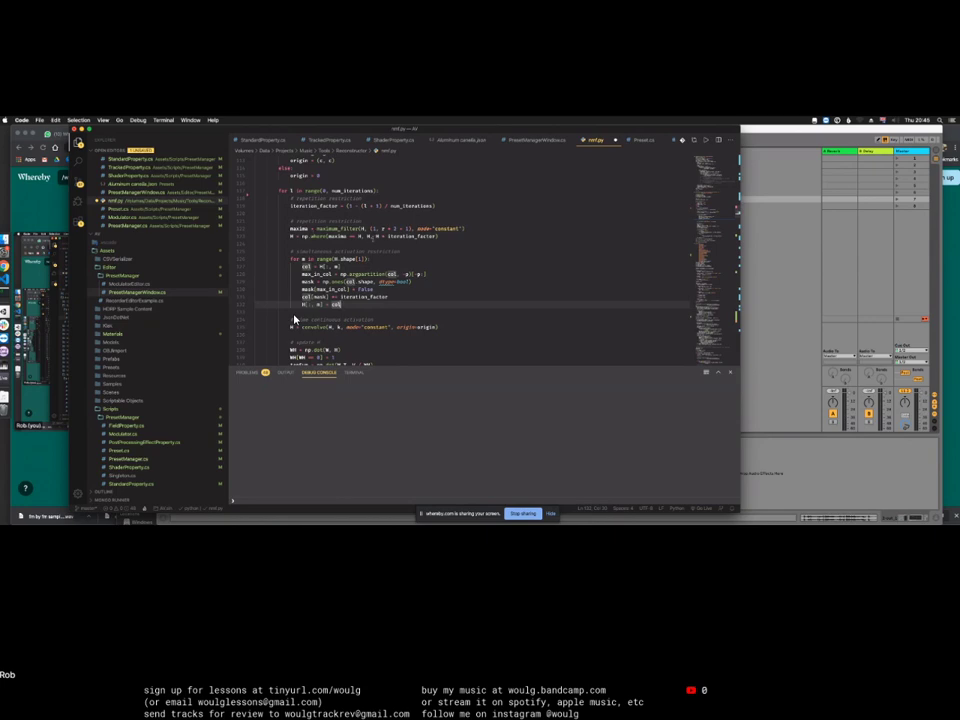
{"action": "key", "text": "Escape"}
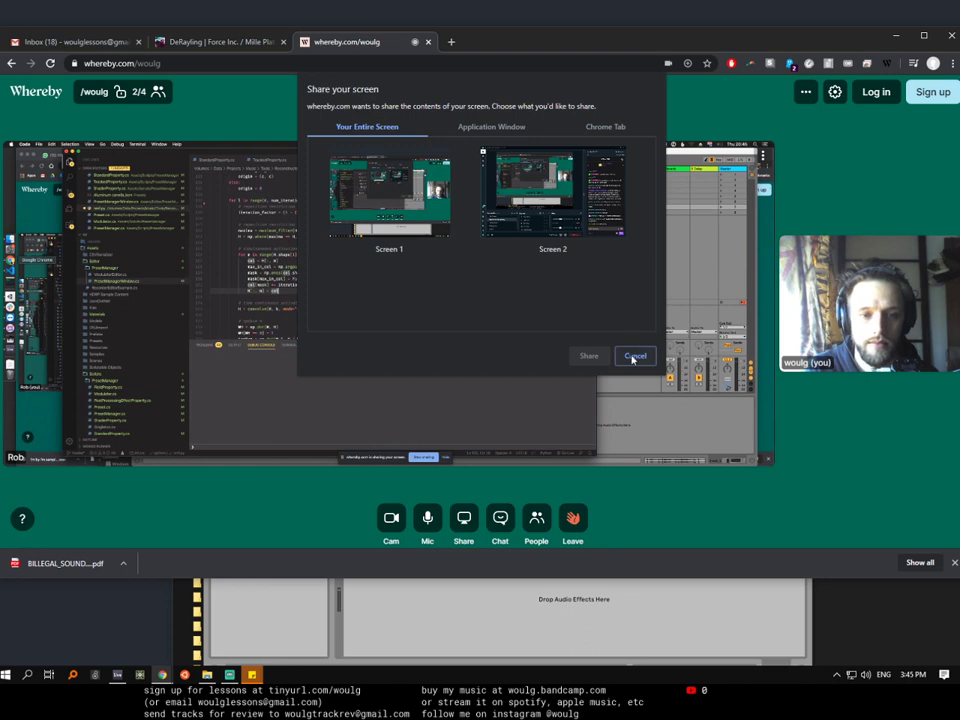
{"action": "left_click", "coordinate": [633, 357]}
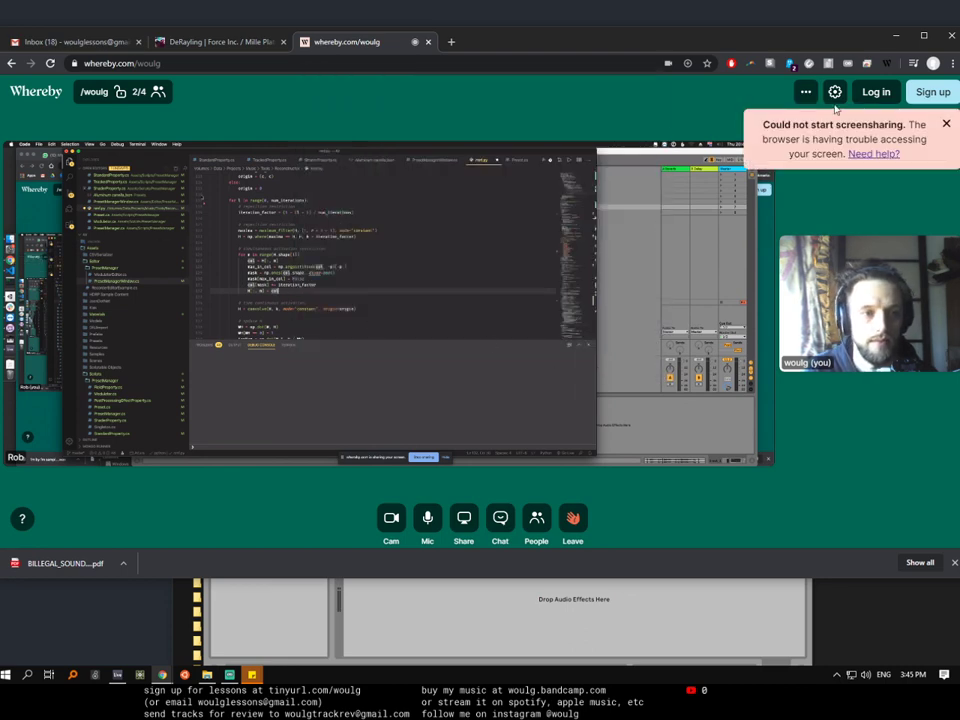
{"action": "left_click", "coordinate": [946, 123]}
{"action": "left_click", "coordinate": [765, 156]}
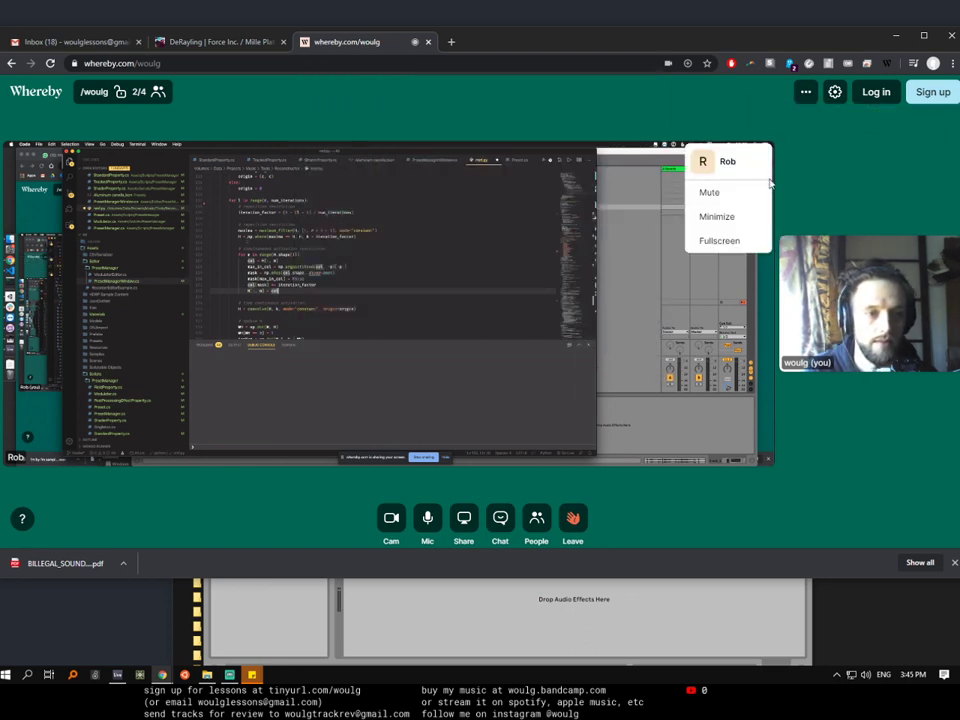
{"action": "left_click", "coordinate": [737, 236]}
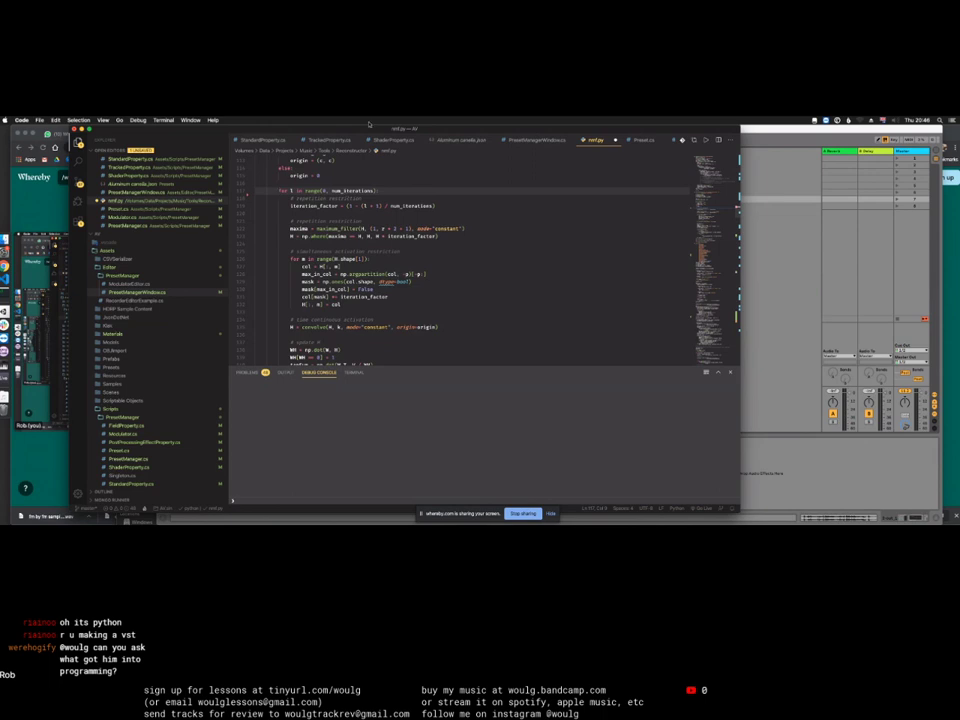
Step: Shift the Visual Studio Code window aside, switch to Live and reposition its window
{"action": "left_click_drag", "start_coordinate": [455, 131], "coordinate": [474, 132]}
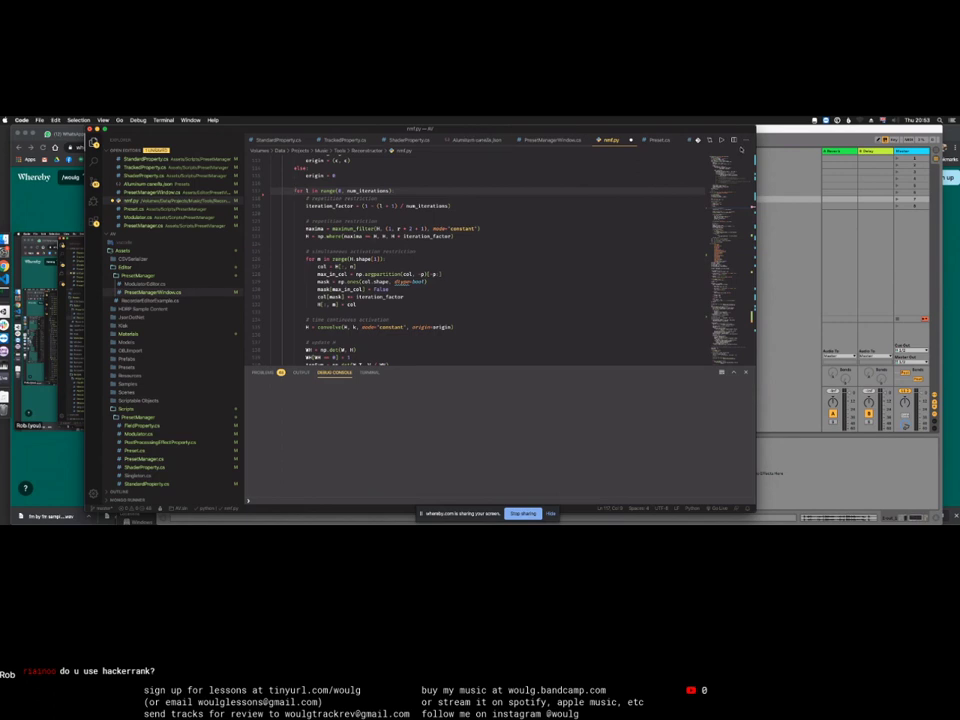
{"action": "left_click", "coordinate": [797, 131]}
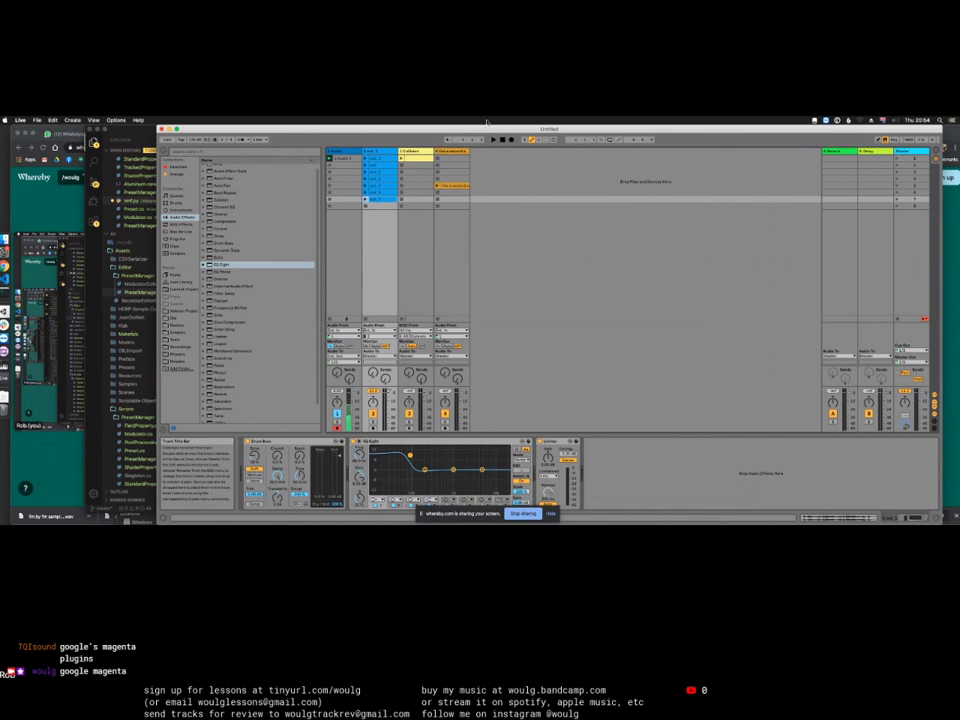
{"action": "left_click_drag", "start_coordinate": [523, 131], "coordinate": [498, 118]}
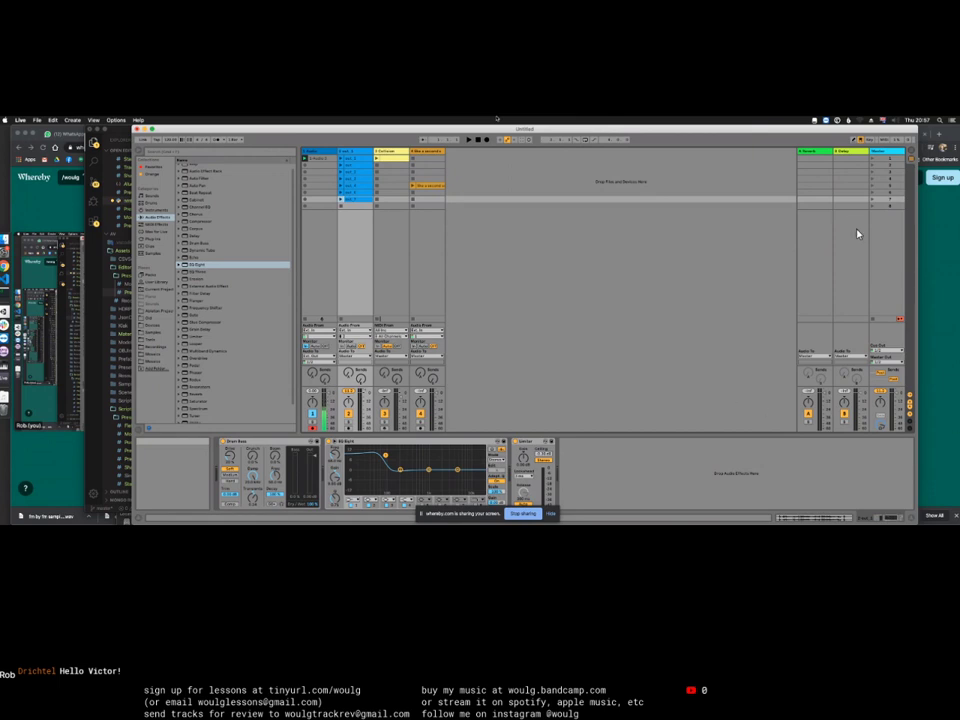
Step: Exit the fullscreen view of the shared video and share Screen 1 in the Whereby call
{"action": "right_click", "coordinate": [915, 15]}
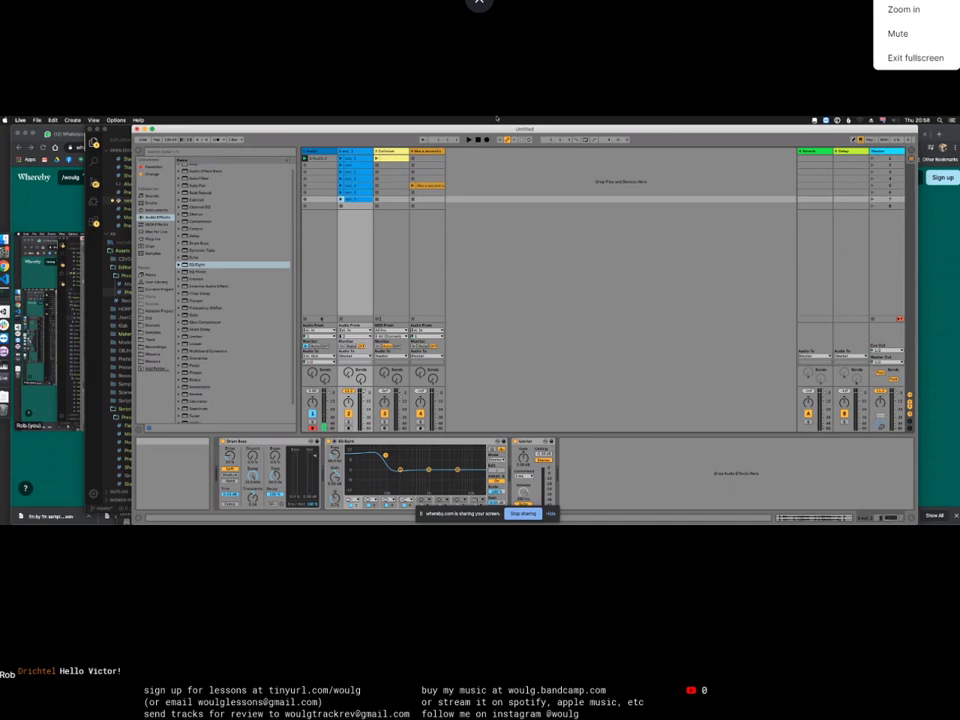
{"action": "left_click", "coordinate": [916, 58]}
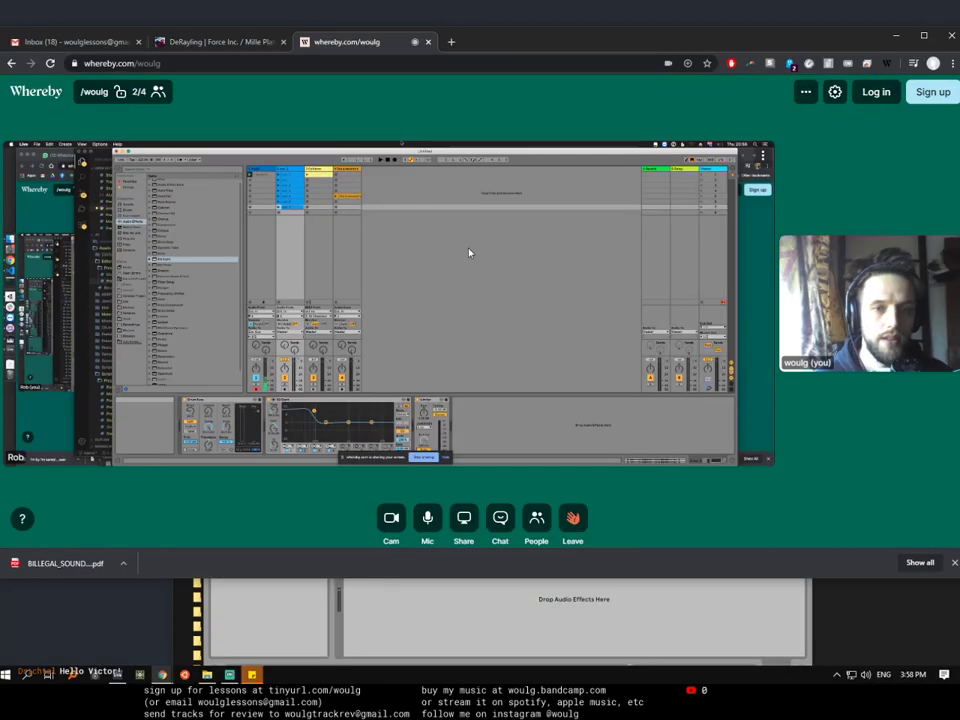
{"action": "left_click", "coordinate": [463, 517]}
{"action": "left_click", "coordinate": [389, 195]}
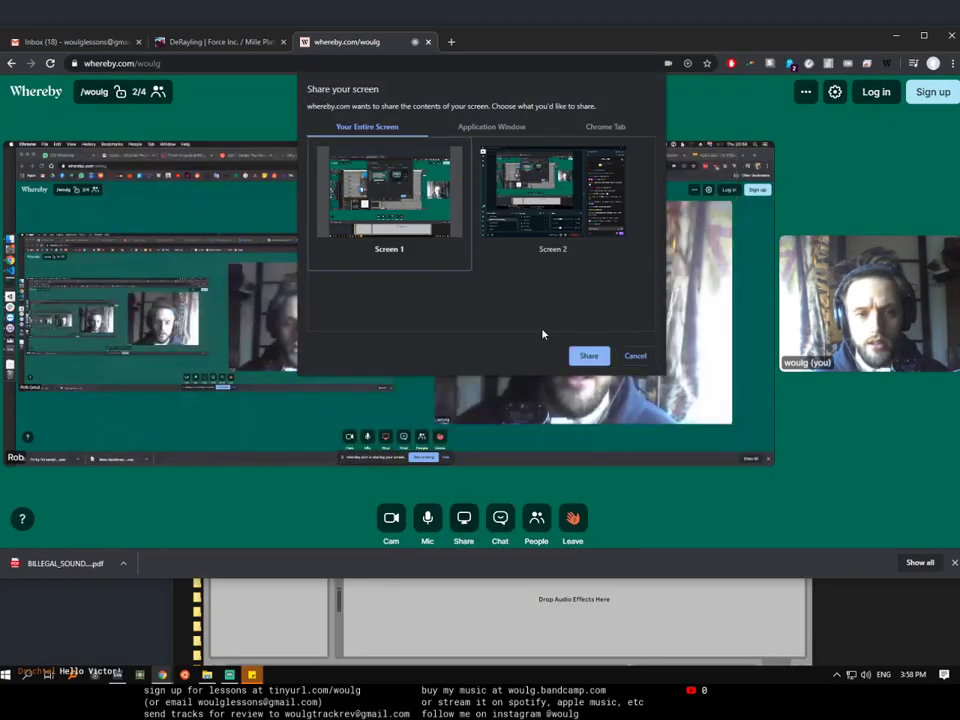
{"action": "left_click", "coordinate": [587, 357]}
Step: Switch to Ableton Live, maximize its window and collapse the REESE folder in the browser
{"action": "key", "text": "alt+Tab"}
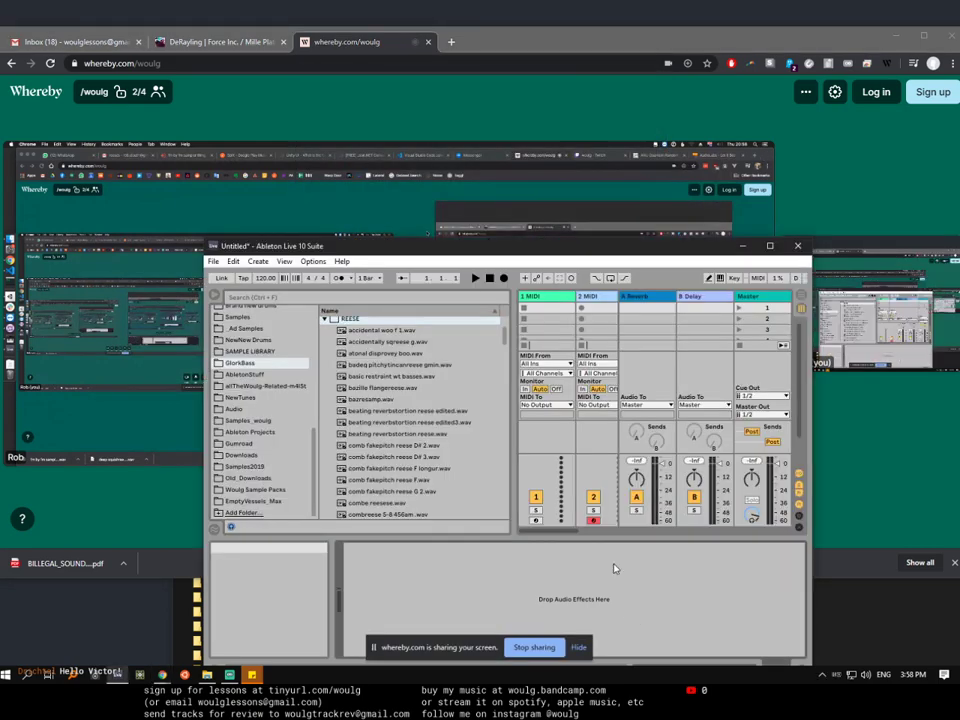
{"action": "double_click", "coordinate": [465, 245]}
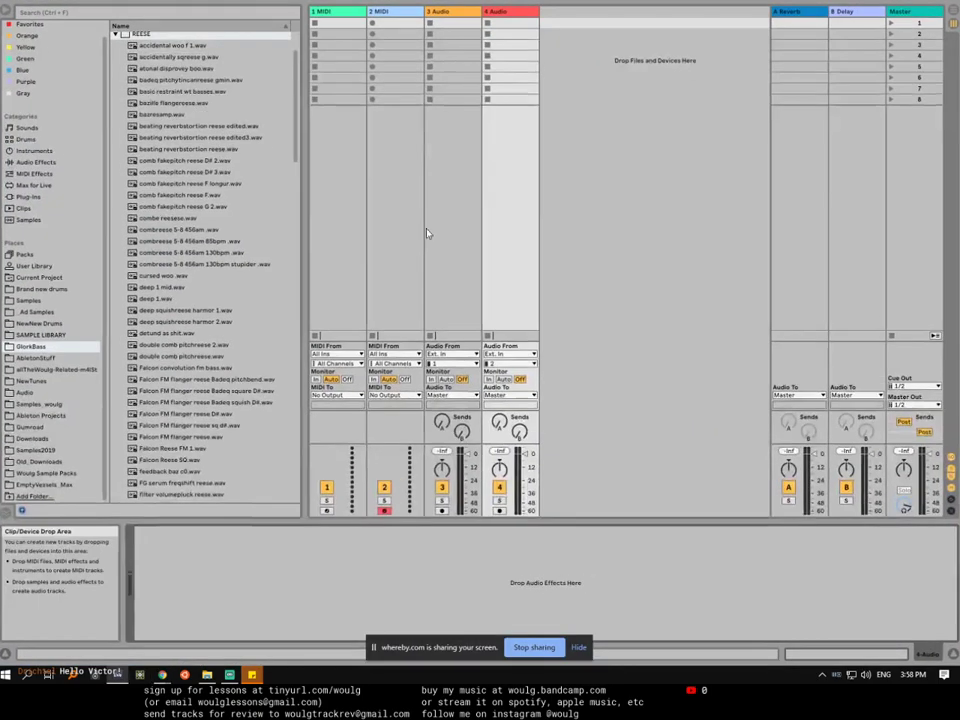
{"action": "left_click", "coordinate": [116, 35]}
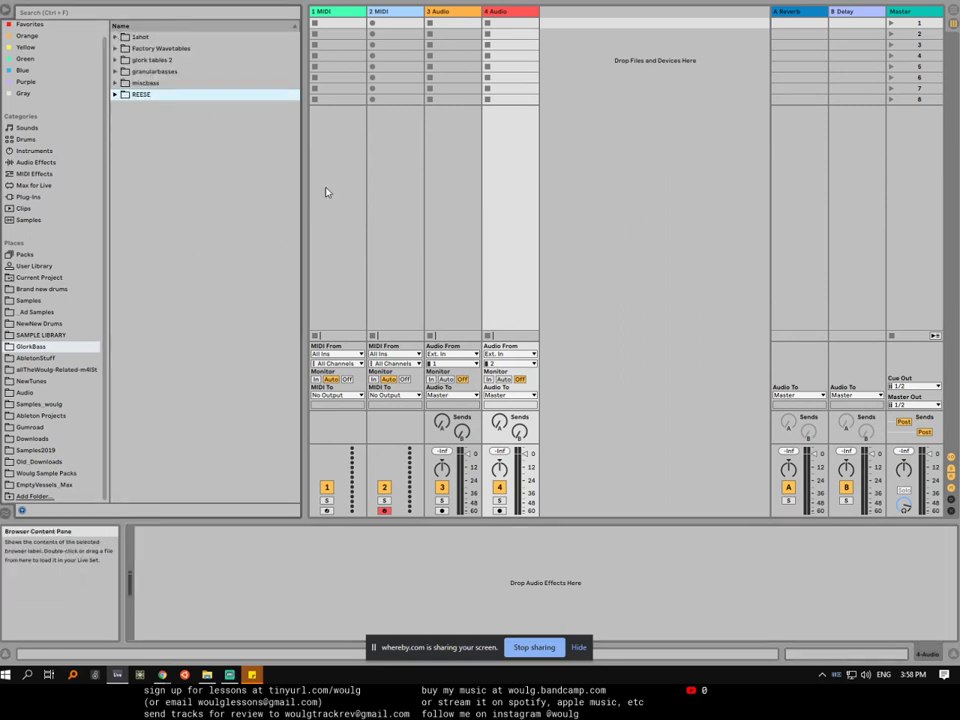
Step: Show the Arrangement View and insert an eight-bar MIDI clip at the start of track 2 MIDI
{"action": "key", "text": "Tab"}
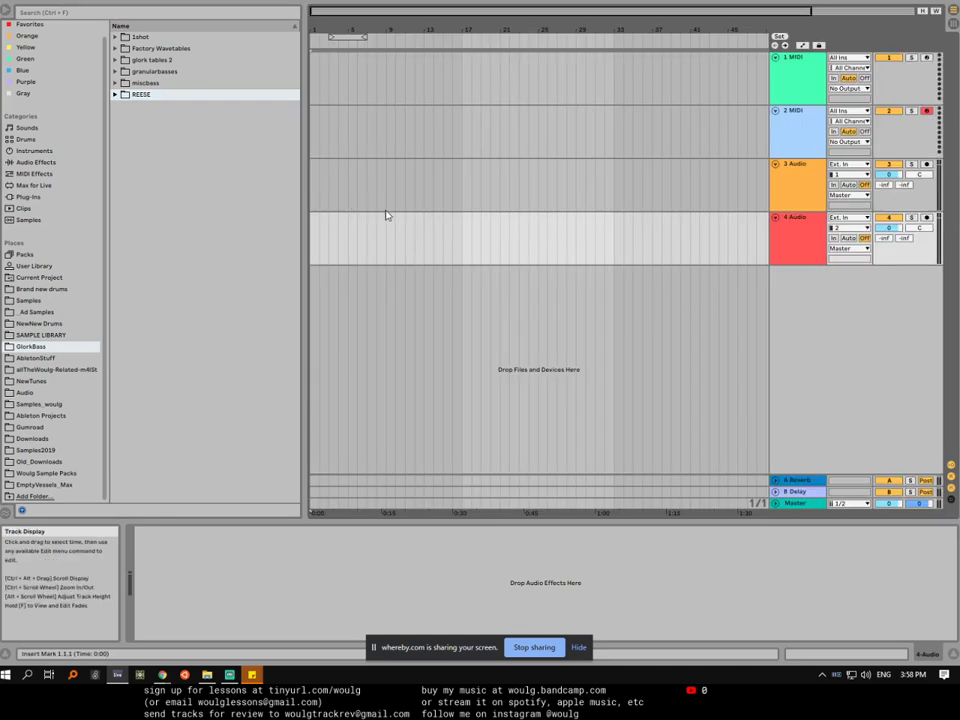
{"action": "left_click_drag", "start_coordinate": [315, 128], "coordinate": [388, 133]}
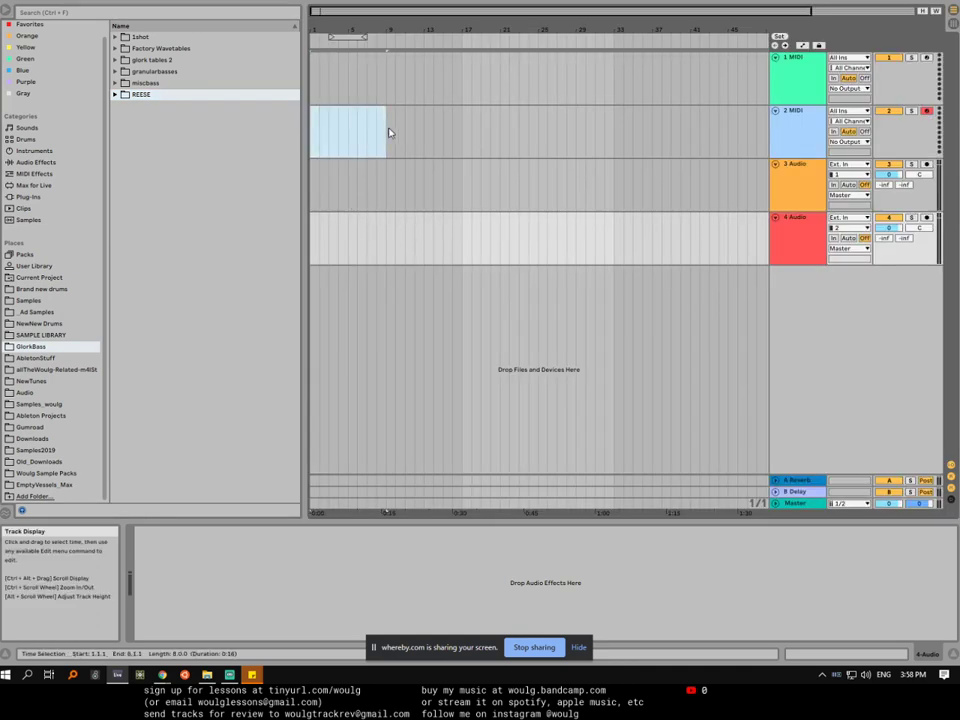
{"action": "key", "text": "ctrl+shift+m"}
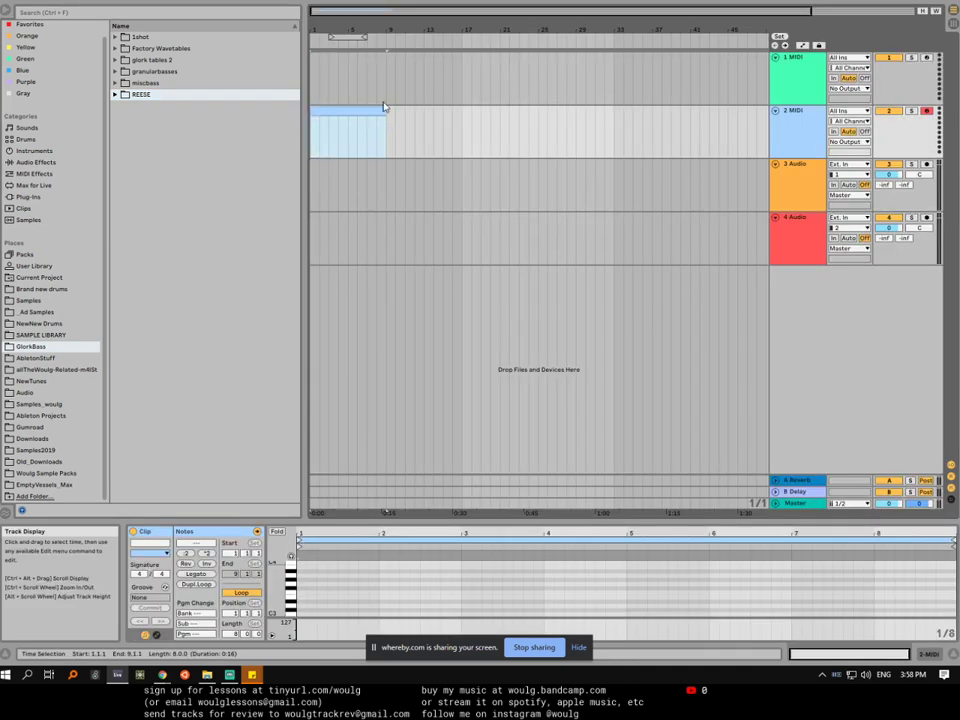
Step: Place the Be A Man 2-LABS (64 Bit) sample from Woulg Pack - 3's Raw folder on track 3 and trim it to eight bars
{"action": "left_click", "coordinate": [50, 474]}
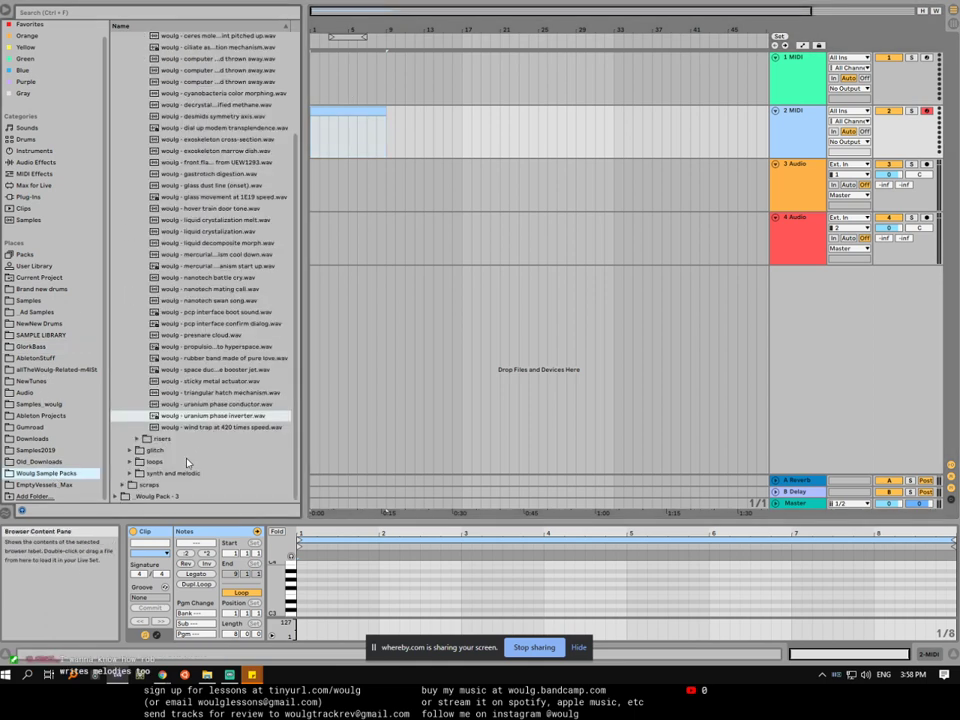
{"action": "left_click", "coordinate": [125, 497]}
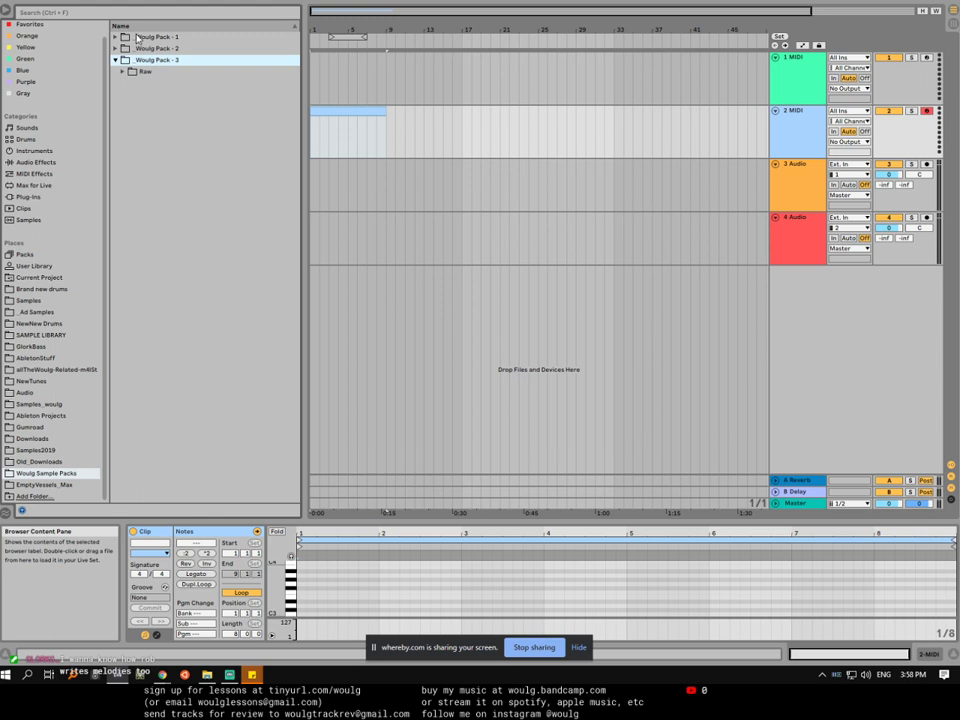
{"action": "left_click", "coordinate": [121, 73]}
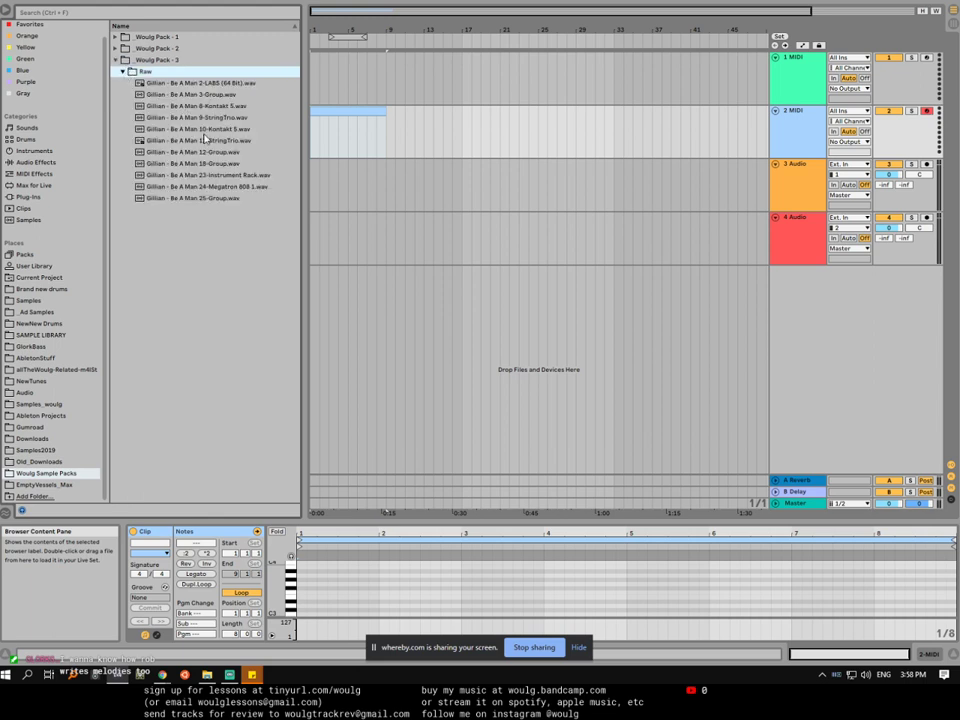
{"action": "left_click_drag", "start_coordinate": [202, 87], "coordinate": [384, 205]}
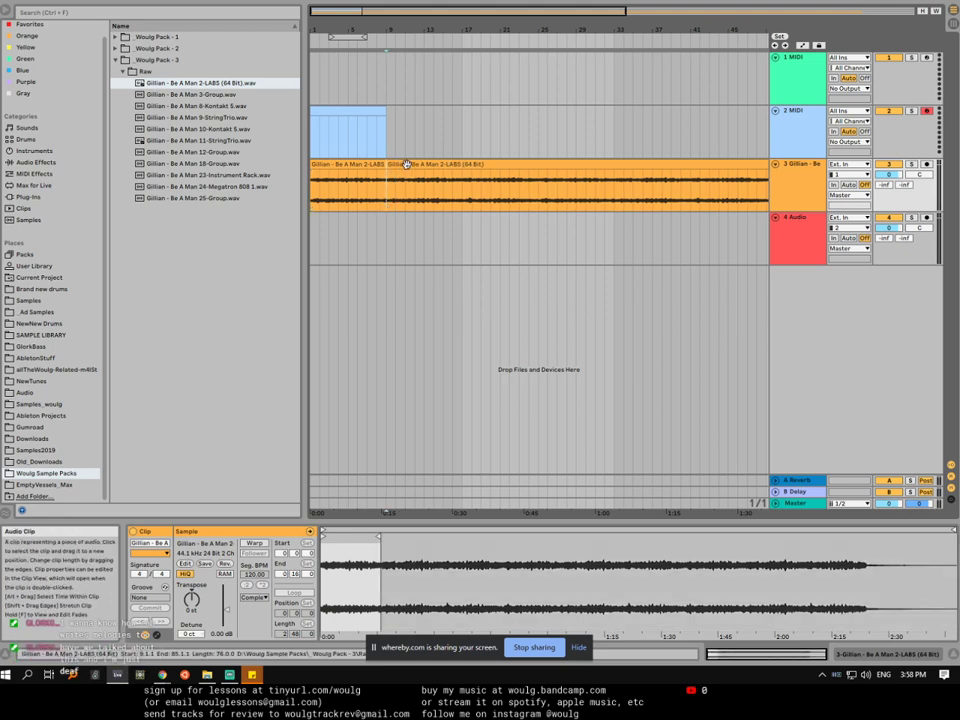
{"action": "key", "text": "ctrl+z"}
Step: Loop playback over the eight-bar sample clip on track 3 and set its clip gain to 2.69 dB
{"action": "left_click_drag", "start_coordinate": [401, 34], "coordinate": [430, 22]}
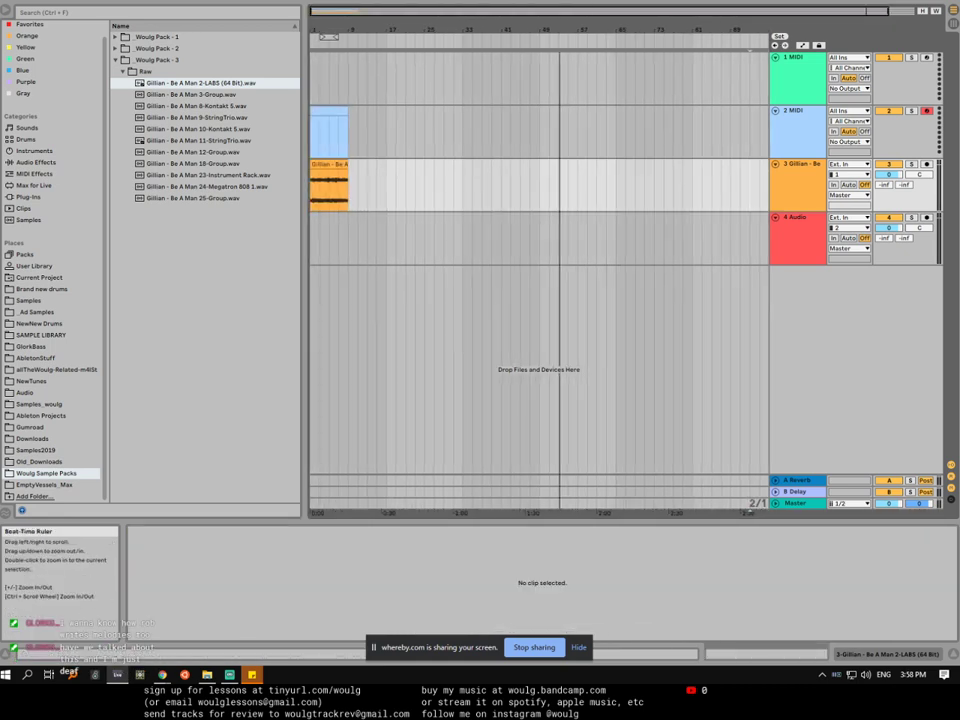
{"action": "left_click", "coordinate": [331, 166]}
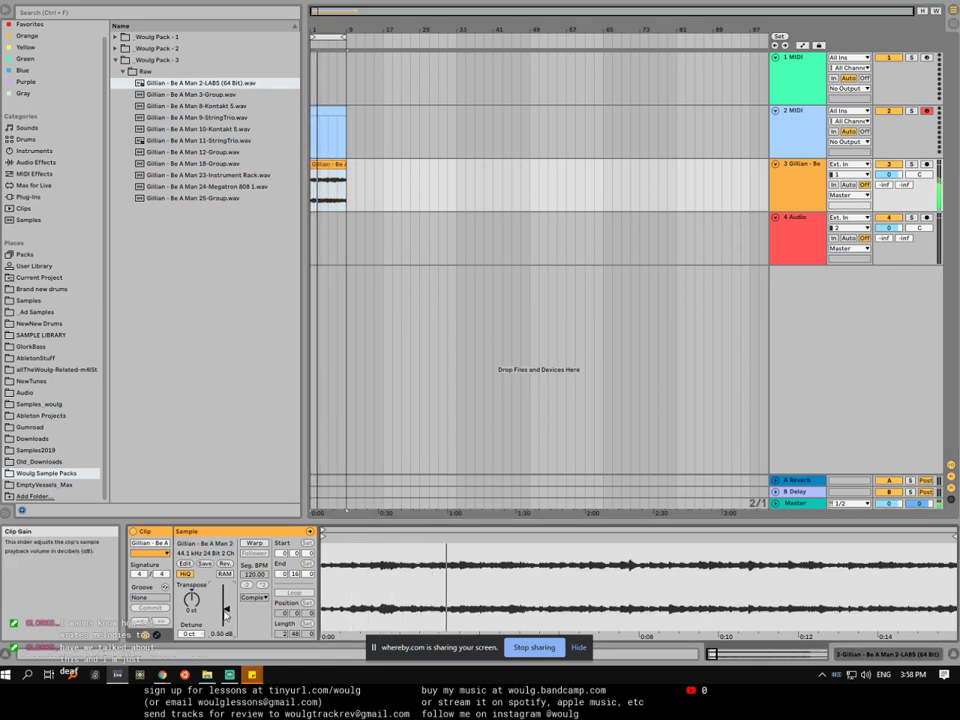
{"action": "left_click_drag", "start_coordinate": [226, 607], "coordinate": [224, 595]}
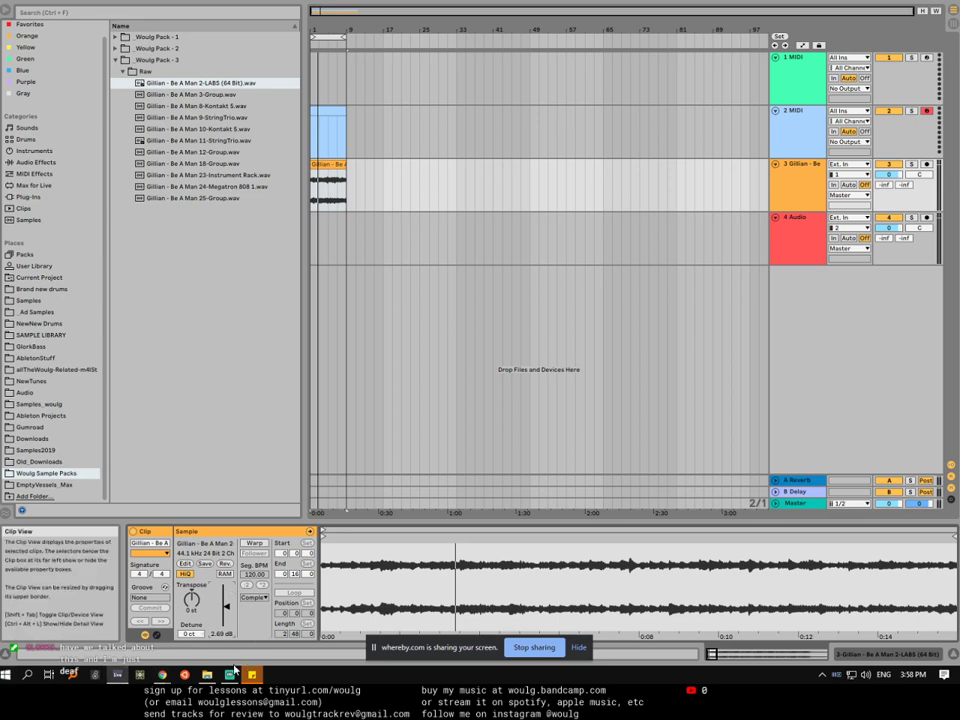
Step: Switch to the Whereby call, select Line (6- Steinberg UR22) as the microphone in the device settings and close them
{"action": "mouse_move", "coordinate": [162, 674]}
{"action": "left_click", "coordinate": [48, 465]}
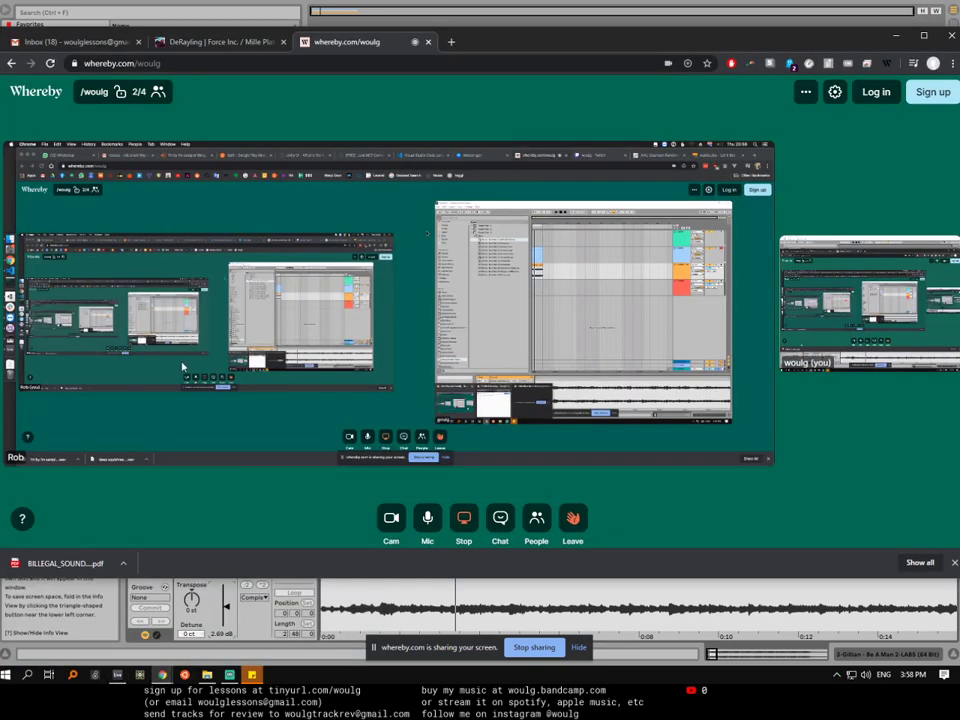
{"action": "left_click", "coordinate": [835, 91]}
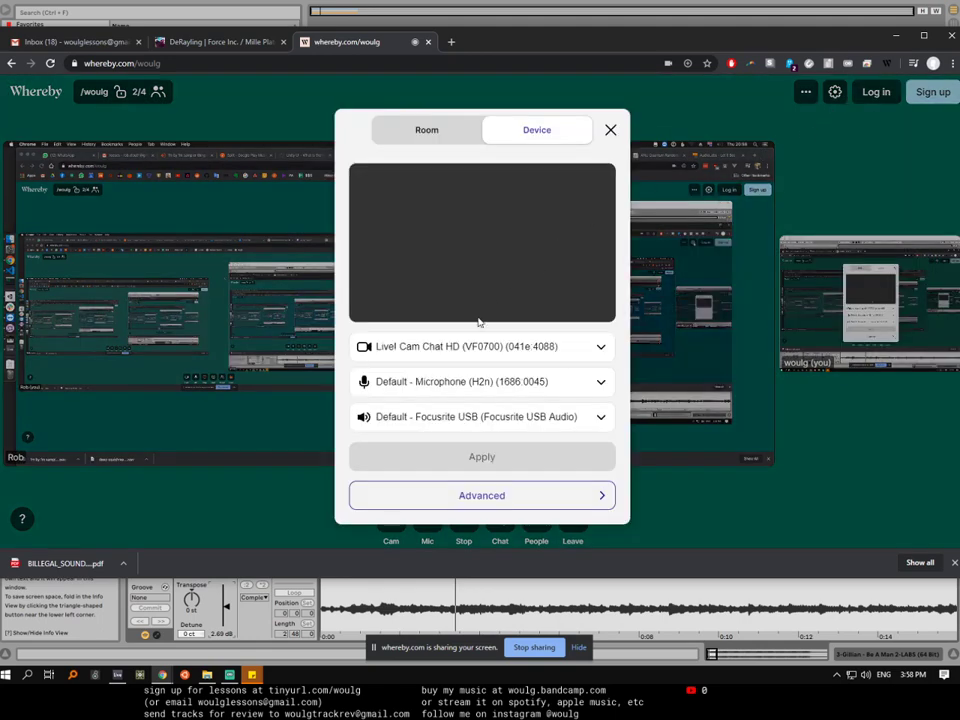
{"action": "left_click", "coordinate": [484, 383]}
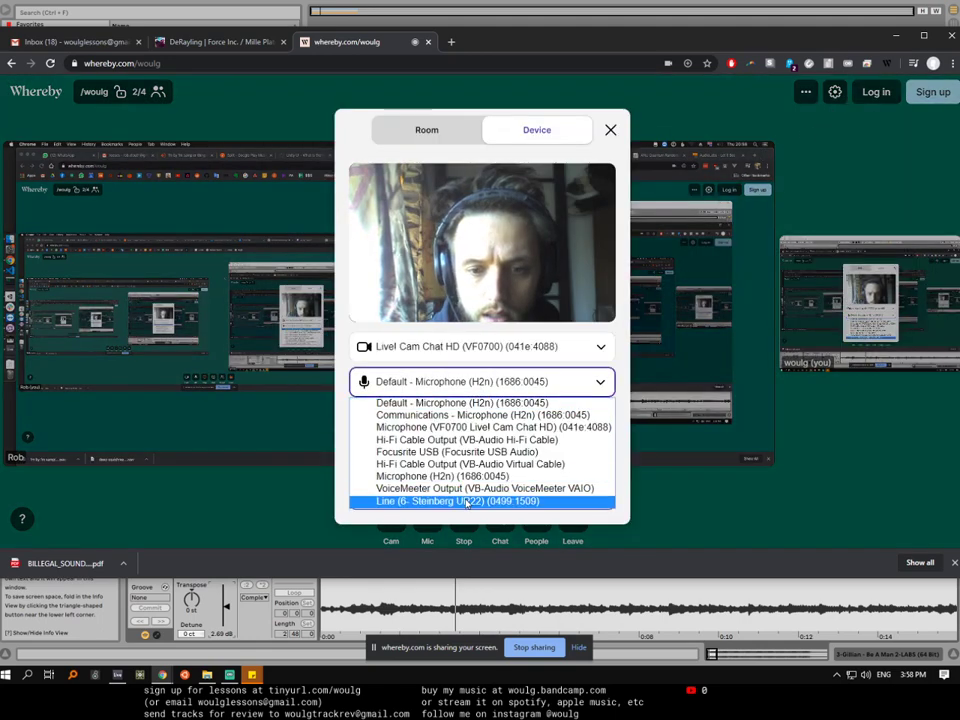
{"action": "key", "text": "Escape"}
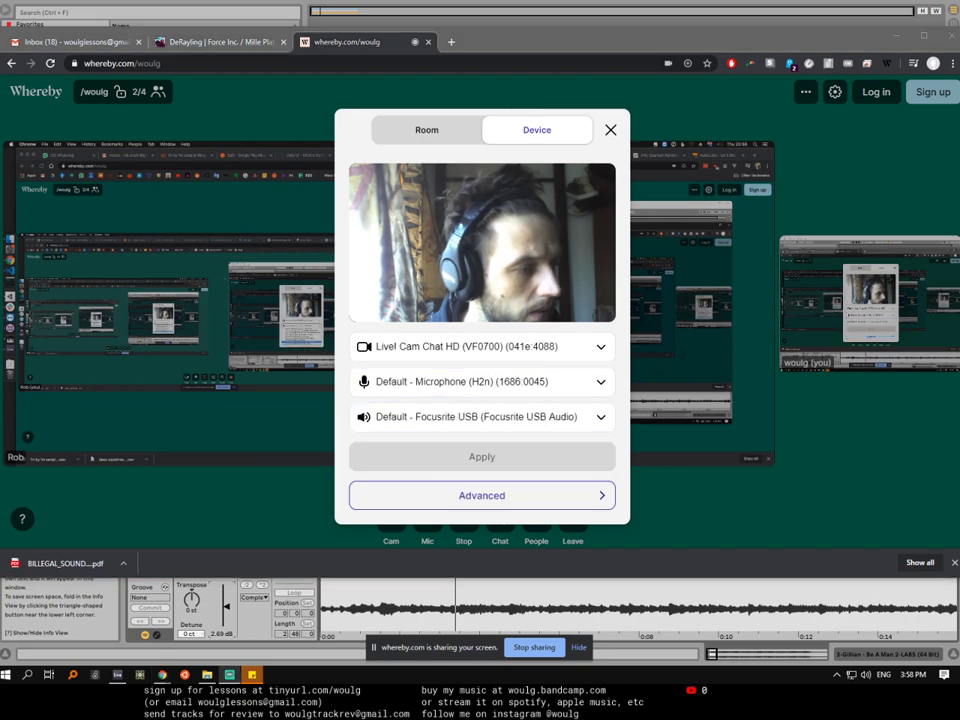
{"action": "left_click", "coordinate": [482, 381]}
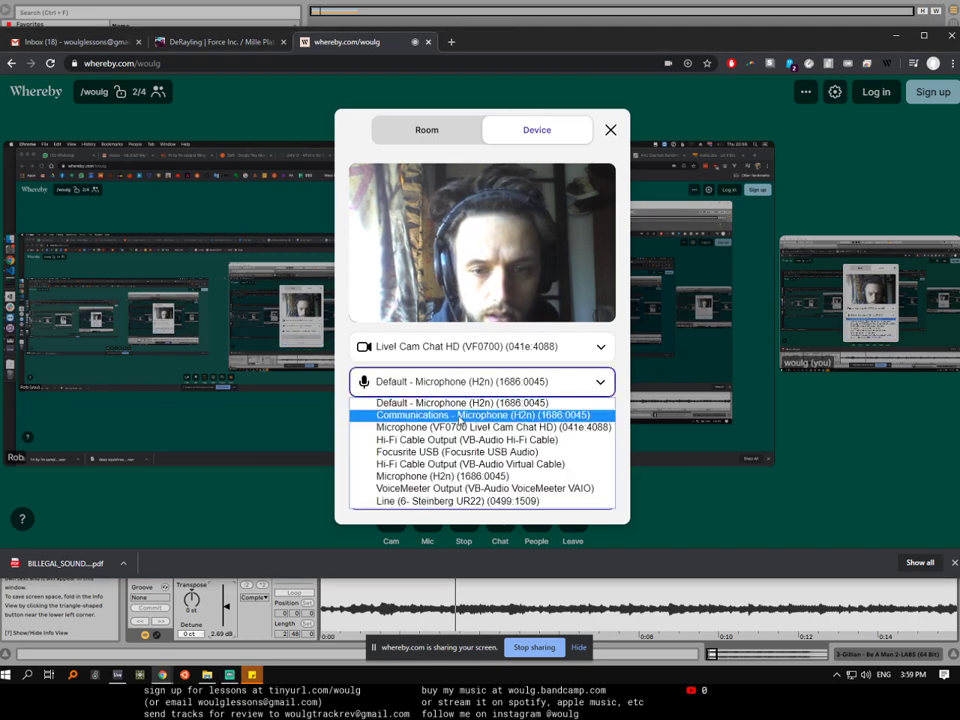
{"action": "left_click", "coordinate": [467, 503]}
{"action": "left_click", "coordinate": [475, 468]}
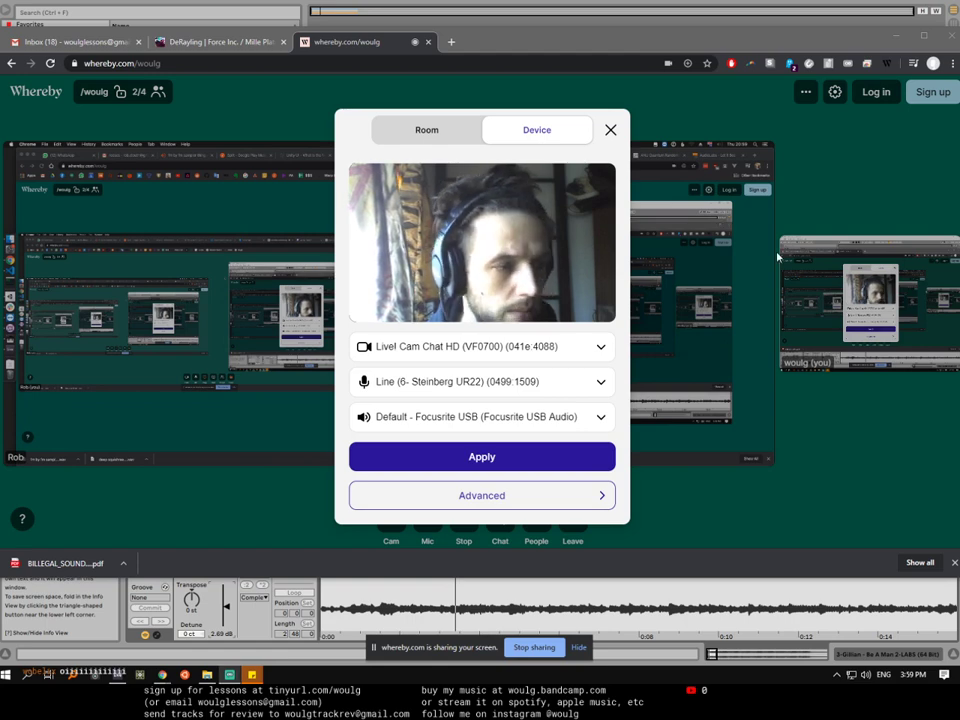
{"action": "left_click", "coordinate": [611, 129]}
Step: Switch back to Ableton Live, enable Warp on the track 3 sample clip and transpose it to -10 st
{"action": "key", "text": "alt+Tab"}
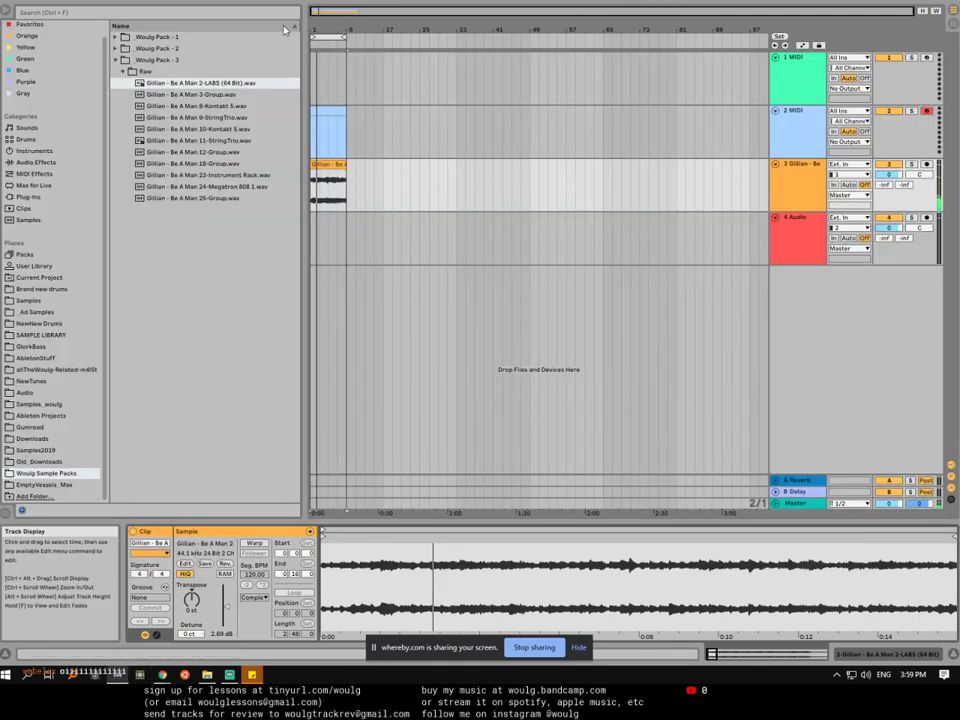
{"action": "left_click", "coordinate": [255, 543]}
{"action": "scroll", "coordinate": [190, 600], "scroll_direction": "down", "scroll_amount": 11}
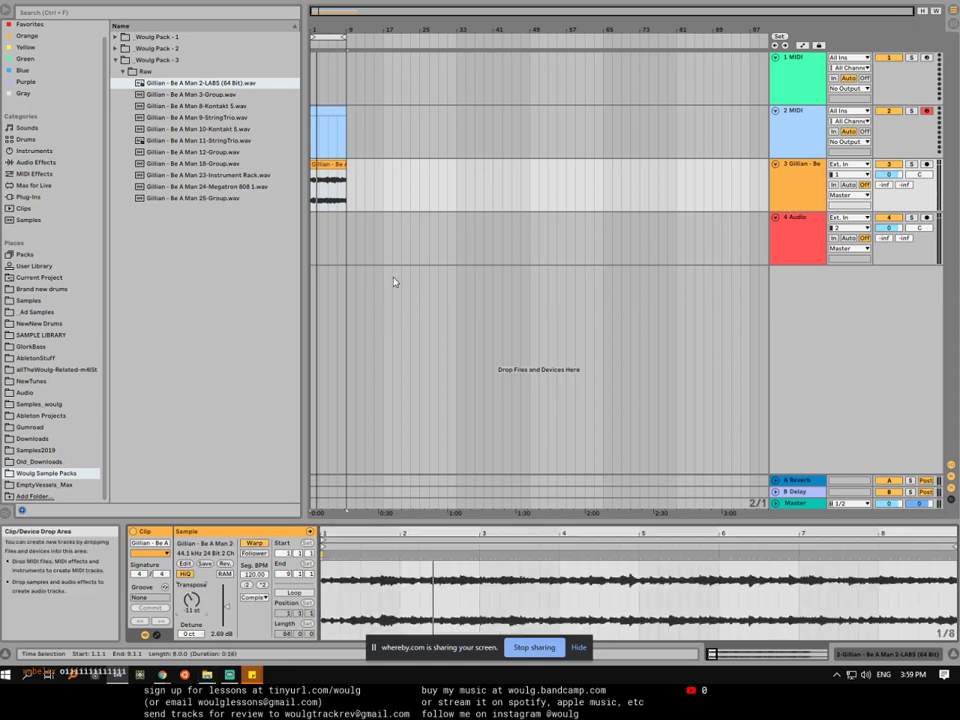
{"action": "scroll", "coordinate": [190, 600], "scroll_direction": "up", "scroll_amount": 1}
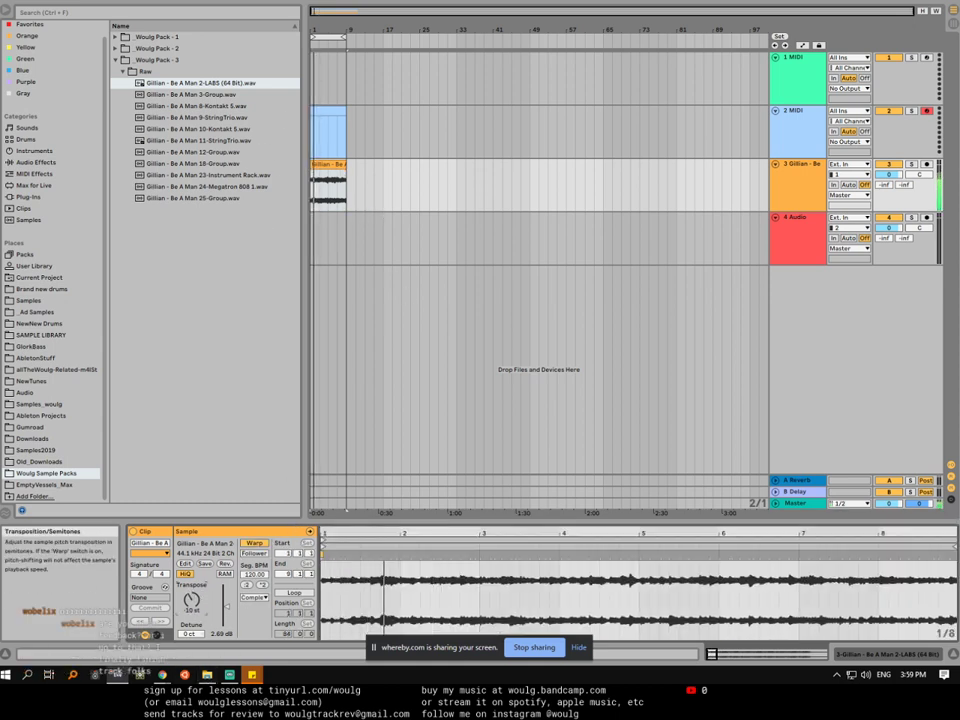
Step: Raise the audio clip's transposition to -9 st and load the Analog instrument onto the second MIDI track
{"action": "scroll", "coordinate": [190, 600], "scroll_direction": "up", "scroll_amount": 1}
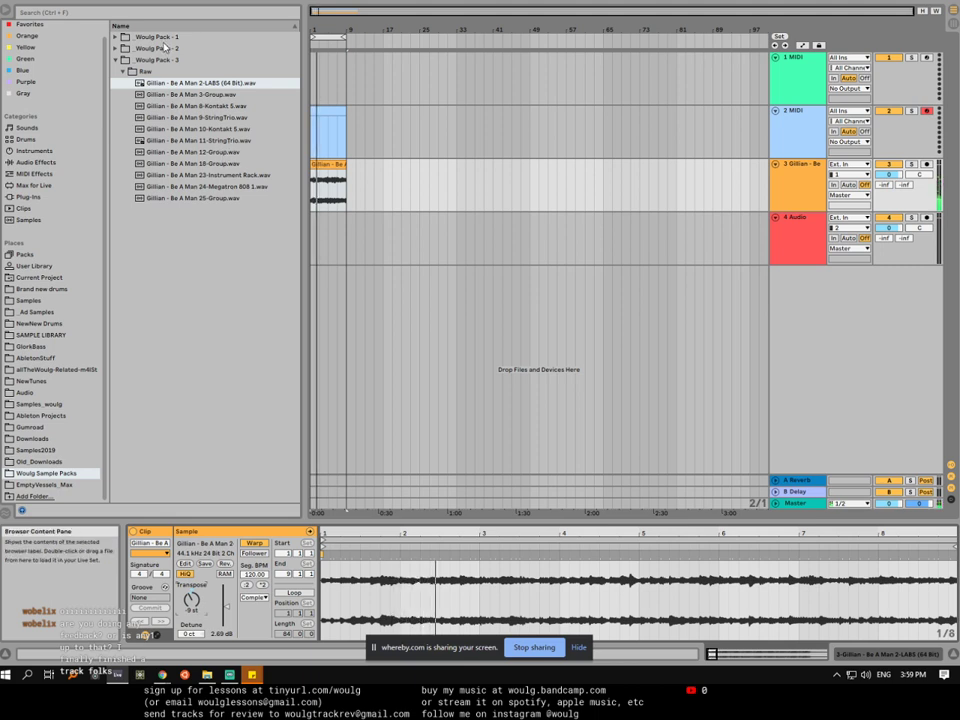
{"action": "left_click", "coordinate": [43, 152]}
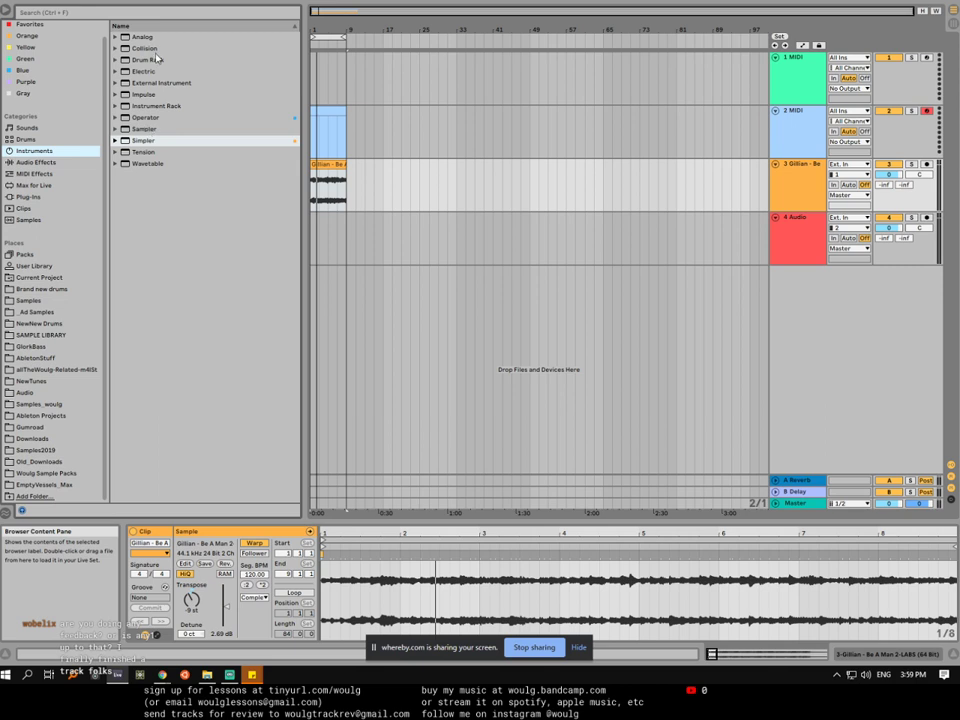
{"action": "left_click_drag", "start_coordinate": [140, 37], "coordinate": [332, 150]}
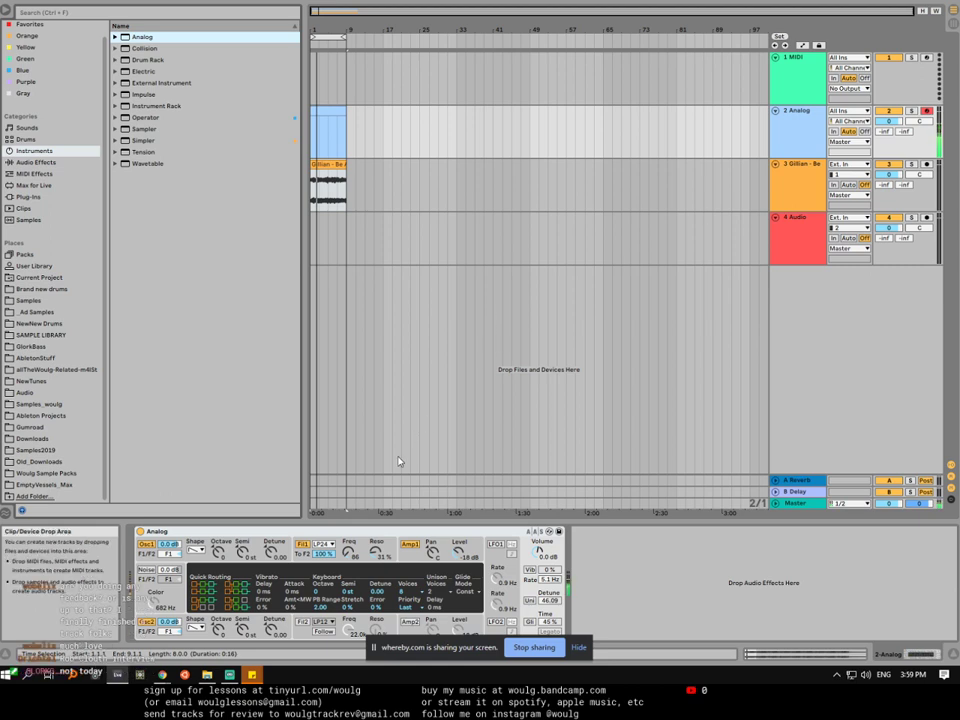
Step: Set Analog's first filter frequency to 306, turn on unison and glide, and set the unison detune to 38.28
{"action": "left_click_drag", "start_coordinate": [352, 548], "coordinate": [352, 520]}
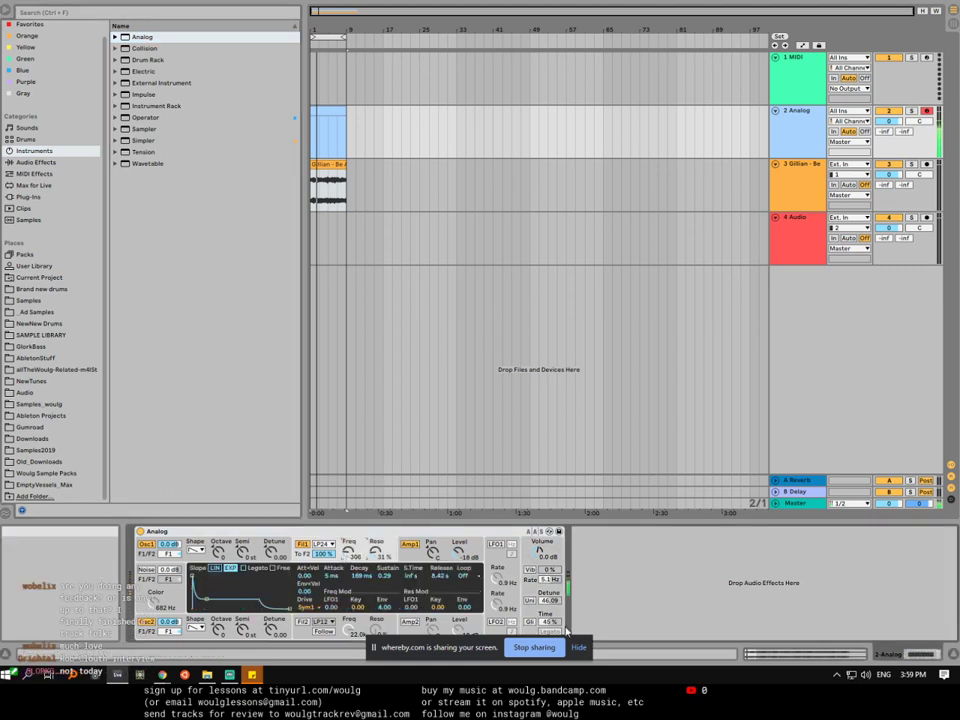
{"action": "left_click", "coordinate": [530, 600]}
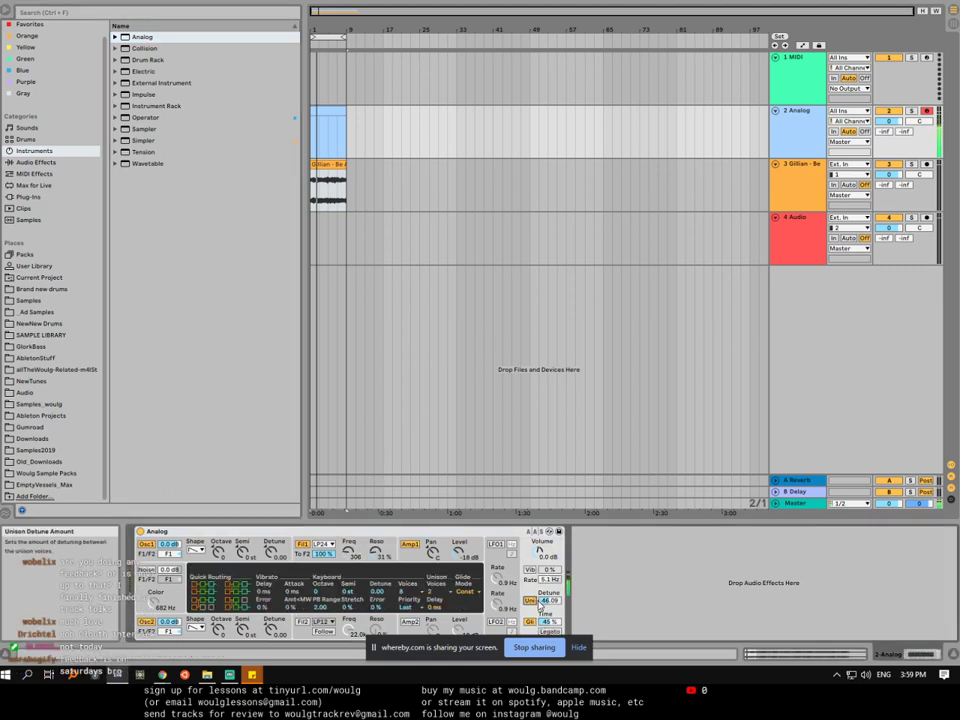
{"action": "left_click_drag", "start_coordinate": [540, 606], "coordinate": [540, 618]}
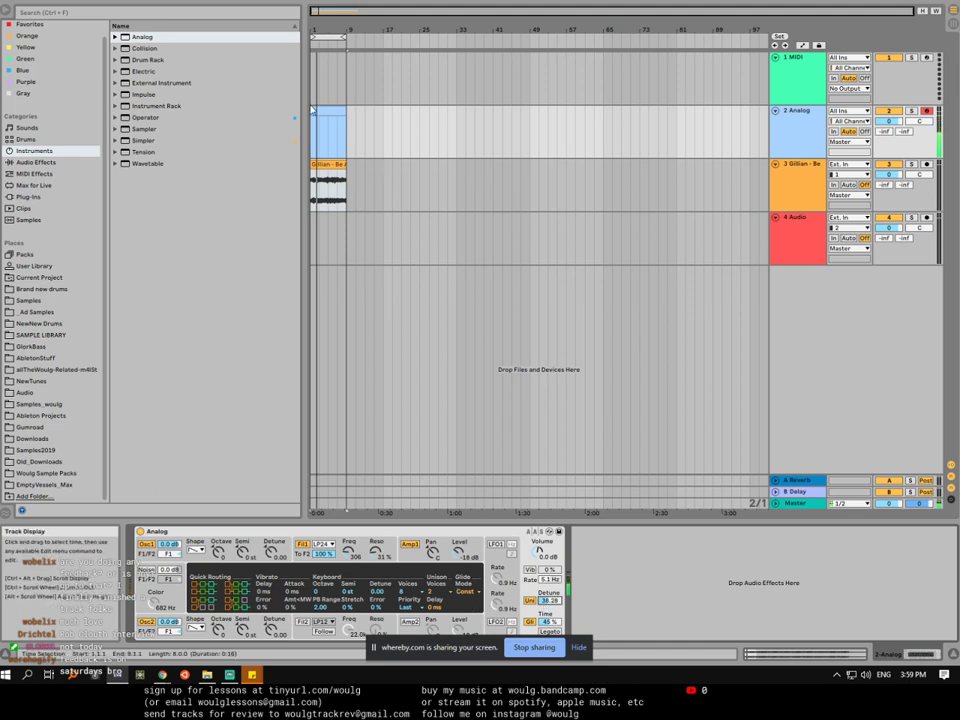
Step: Open the Analog track's eight-bar MIDI clip in an enlarged note editor and turn on Draw Mode
{"action": "key", "text": "ctrl+shift+m"}
{"action": "left_click_drag", "start_coordinate": [364, 521], "coordinate": [360, 316]}
{"action": "key", "text": "b"}
{"action": "scroll", "coordinate": [330, 430], "scroll_direction": "up", "scroll_amount": 2}
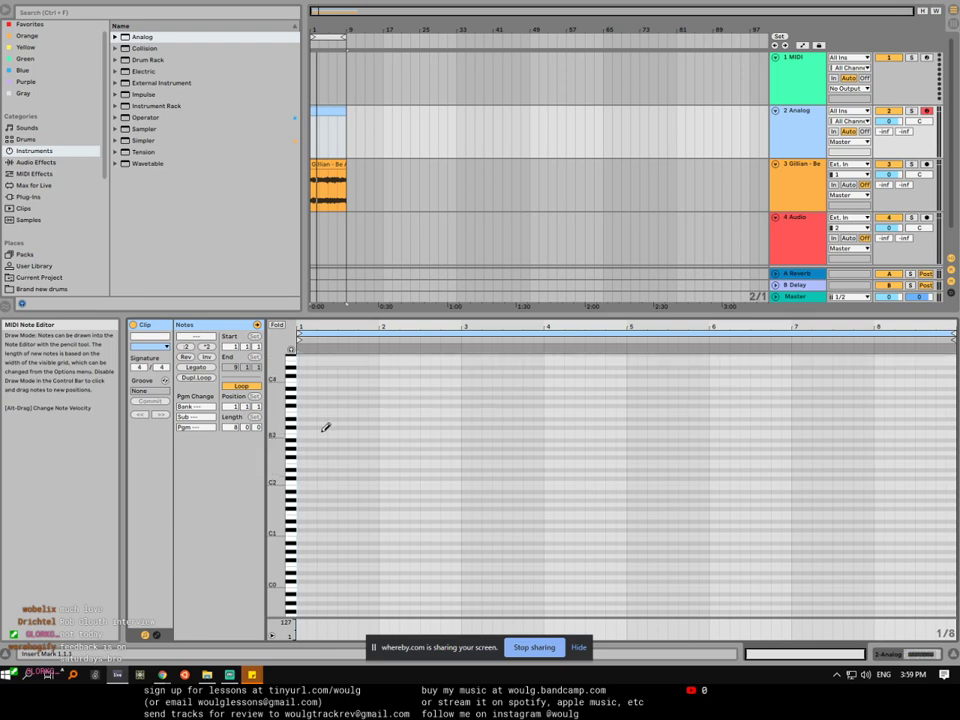
Step: Try a sparse melody of short notes over the first three bars of the clip, using F3, E3, A3 and G3
{"action": "left_click", "coordinate": [313, 352]}
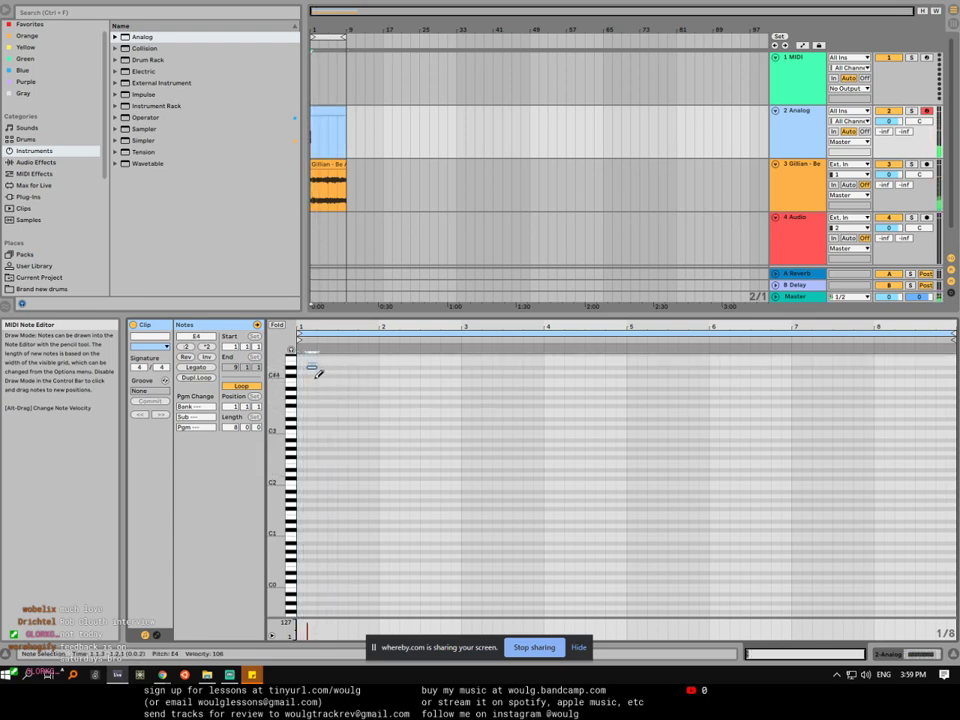
{"action": "left_click", "coordinate": [311, 366]}
{"action": "left_click", "coordinate": [315, 401]}
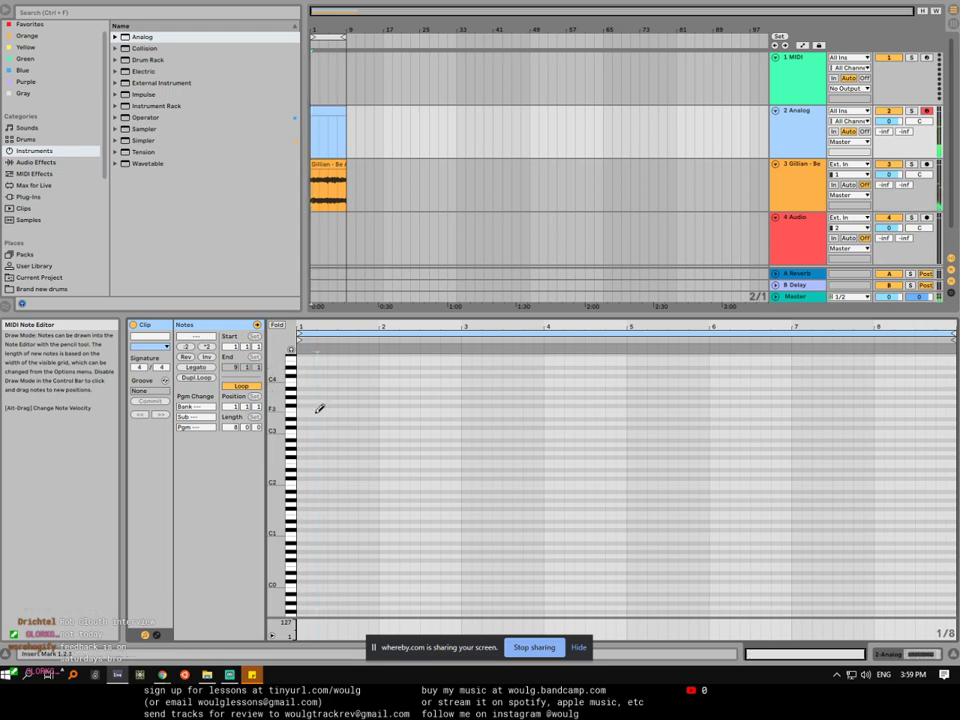
{"action": "left_click_drag", "start_coordinate": [315, 401], "coordinate": [316, 408]}
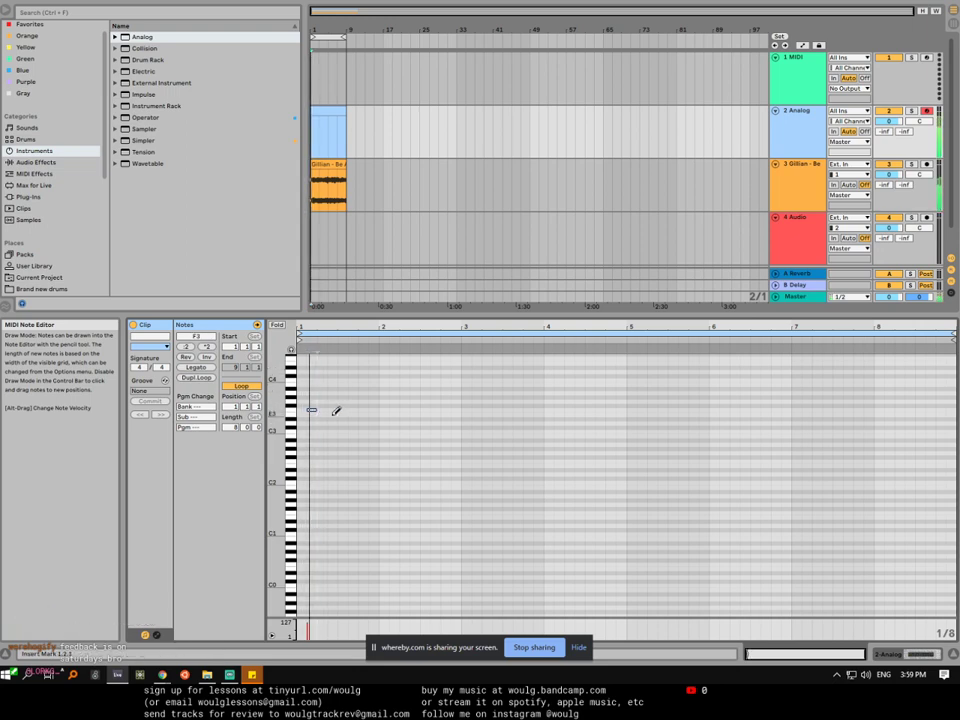
{"action": "left_click", "coordinate": [351, 411]}
{"action": "left_click", "coordinate": [375, 413]}
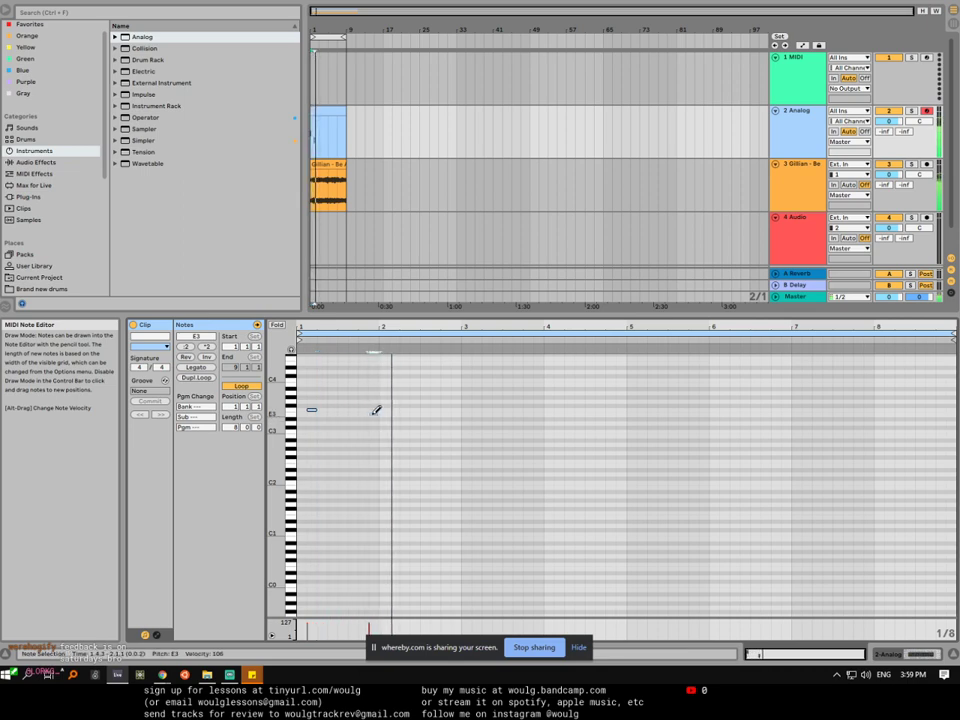
{"action": "left_click", "coordinate": [470, 392]}
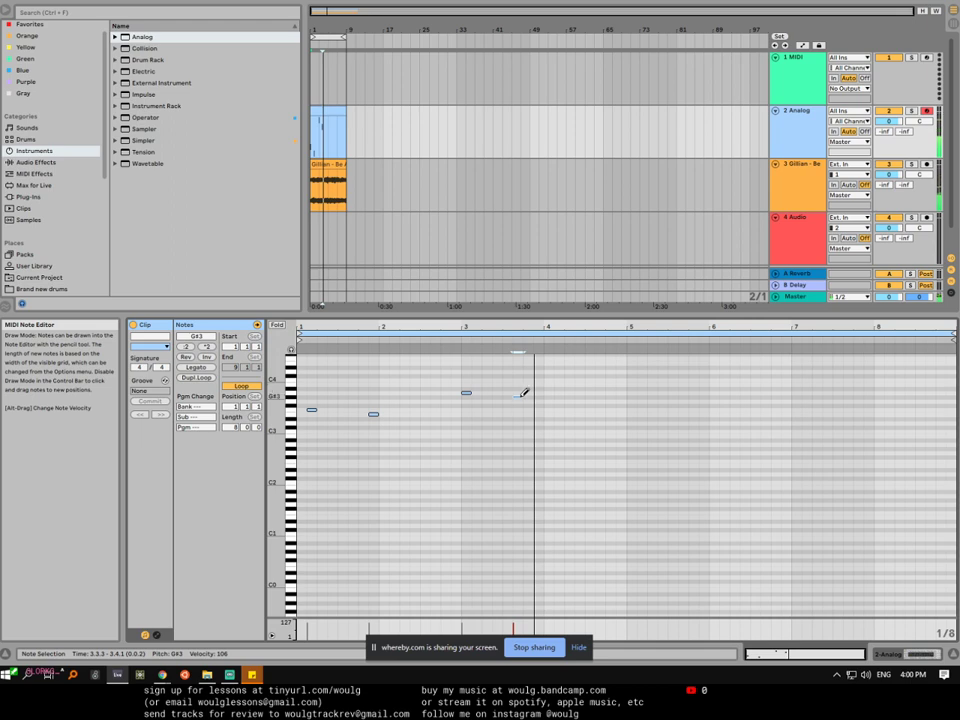
{"action": "key", "text": "Down"}
{"action": "left_click", "coordinate": [517, 401]}
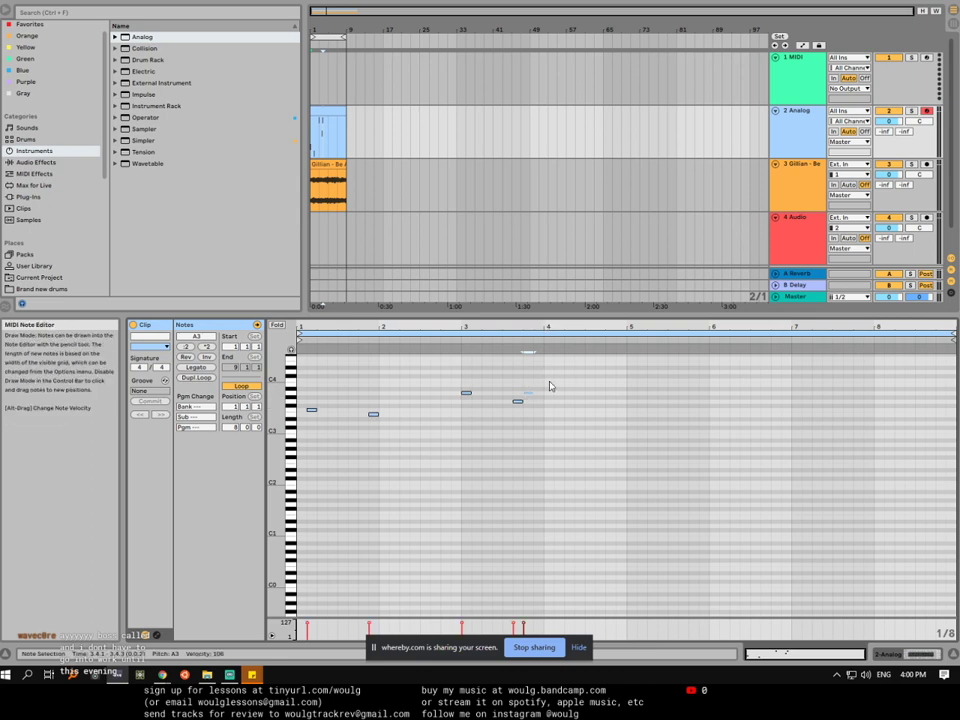
Step: Leave Draw Mode and delete all the drawn notes from the Analog clip
{"action": "key", "text": "b"}
{"action": "left_click_drag", "start_coordinate": [549, 385], "coordinate": [306, 463]}
{"action": "key", "text": "Delete"}
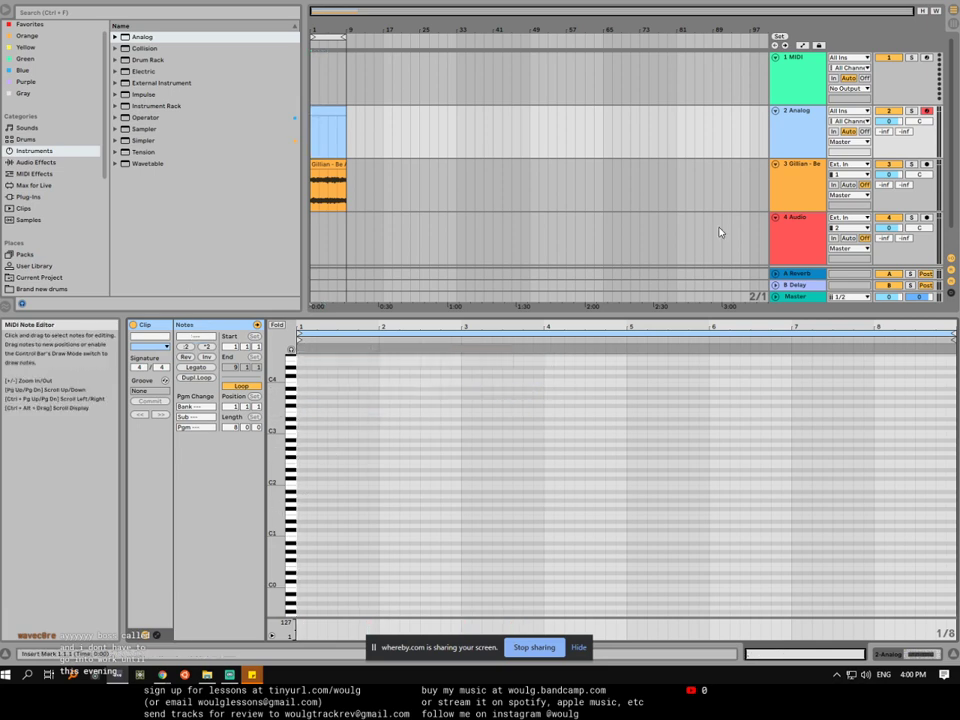
Step: Load the A Minor preset of the Scale MIDI effect in front of Analog
{"action": "key", "text": "shift+Tab"}
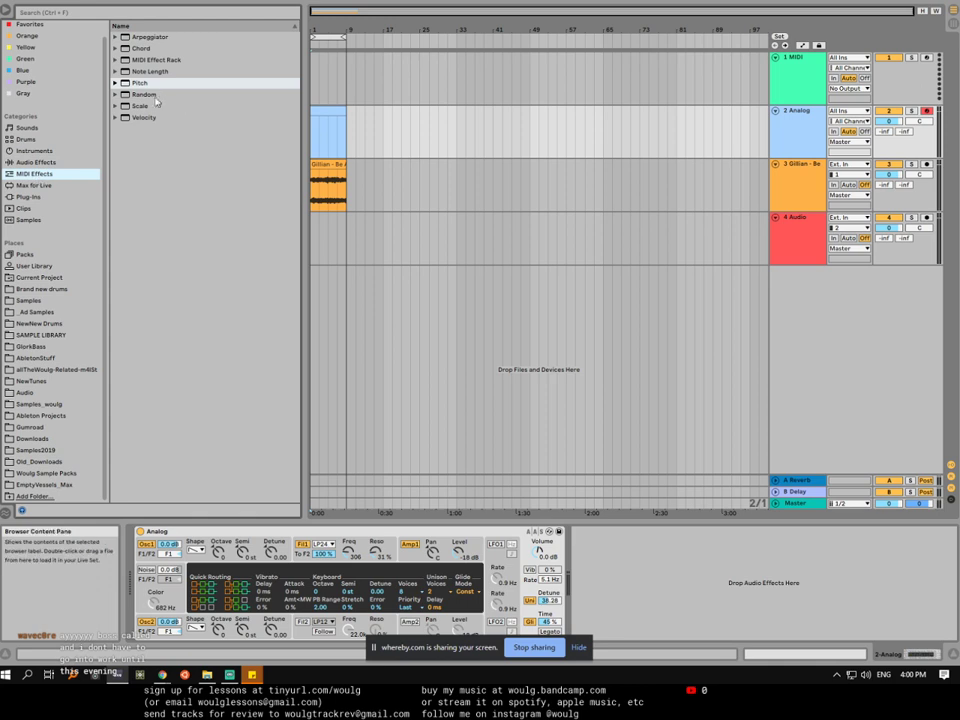
{"action": "left_click", "coordinate": [116, 108]}
{"action": "left_click", "coordinate": [156, 119]}
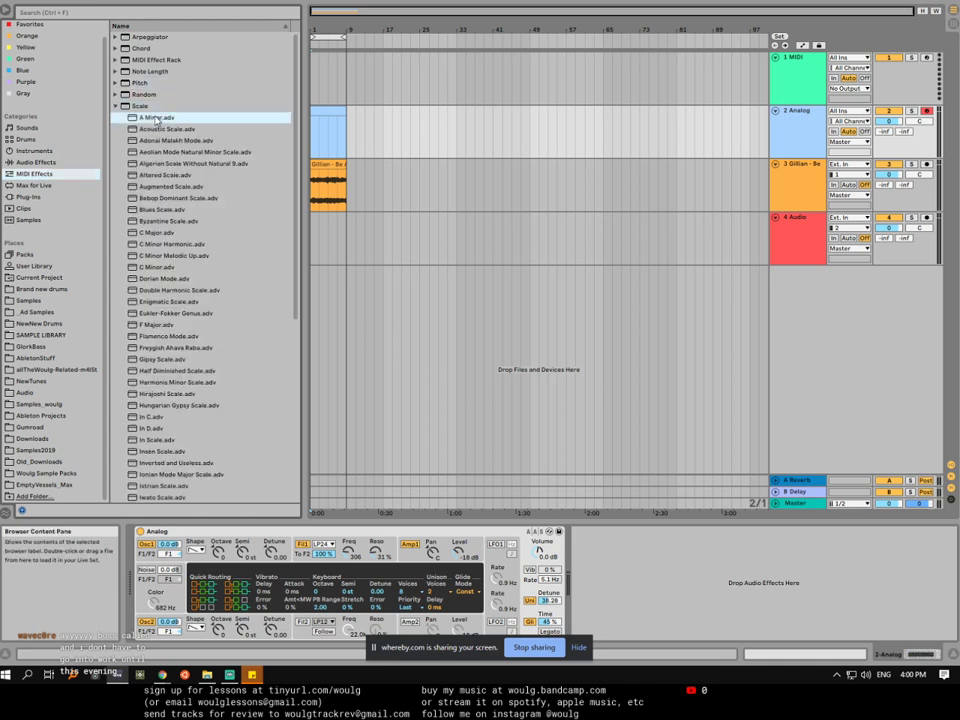
{"action": "left_click_drag", "start_coordinate": [178, 519], "coordinate": [175, 560]}
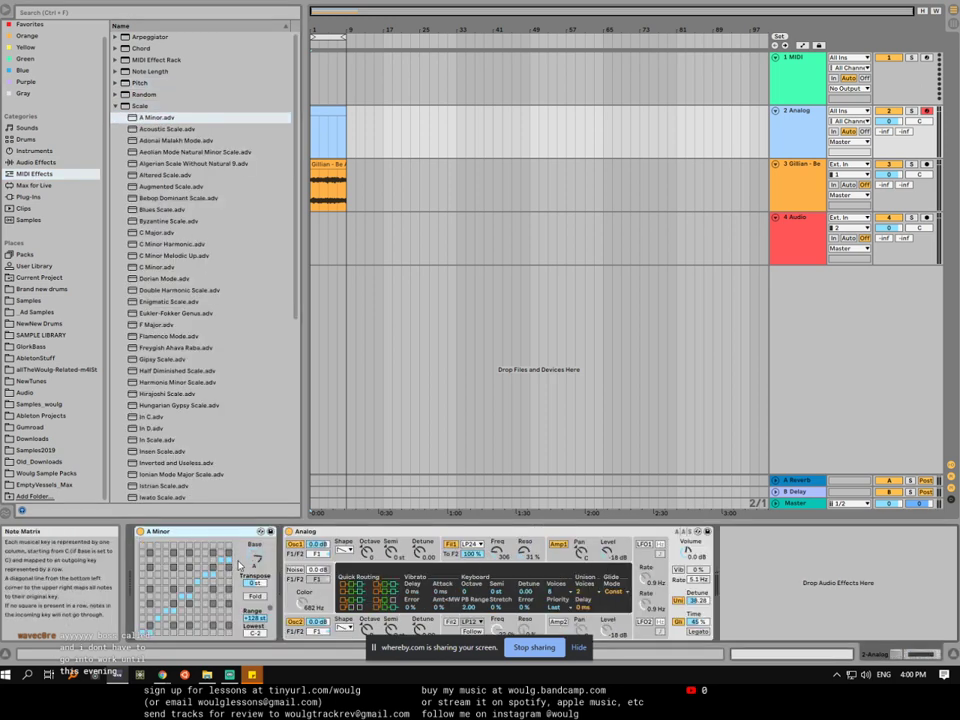
{"action": "left_click", "coordinate": [330, 185]}
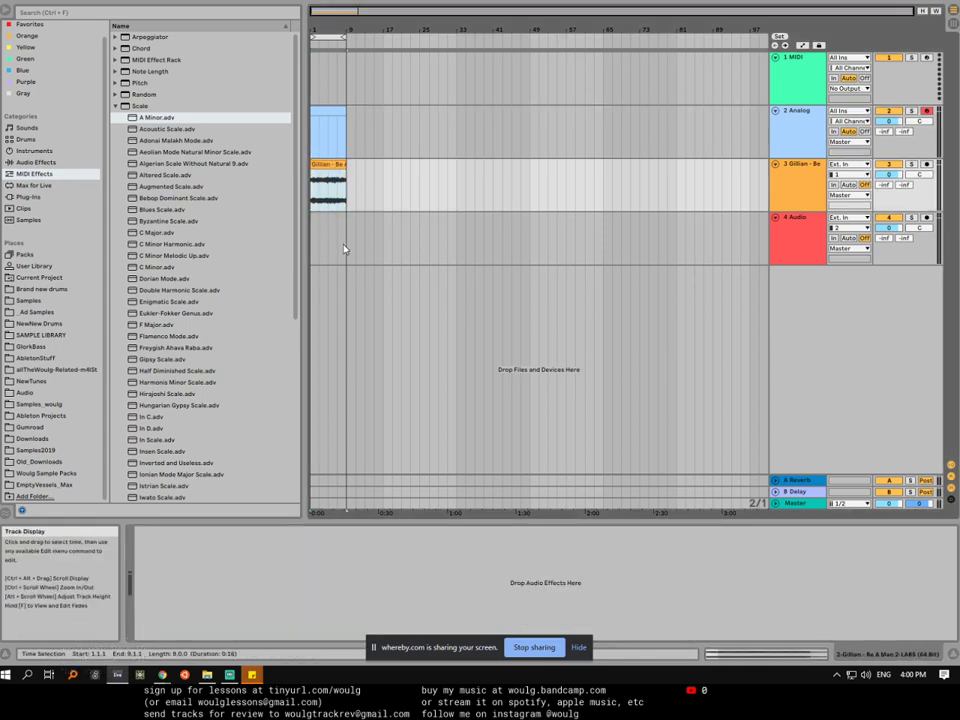
{"action": "double_click", "coordinate": [328, 135]}
{"action": "key", "text": "shift+Tab"}
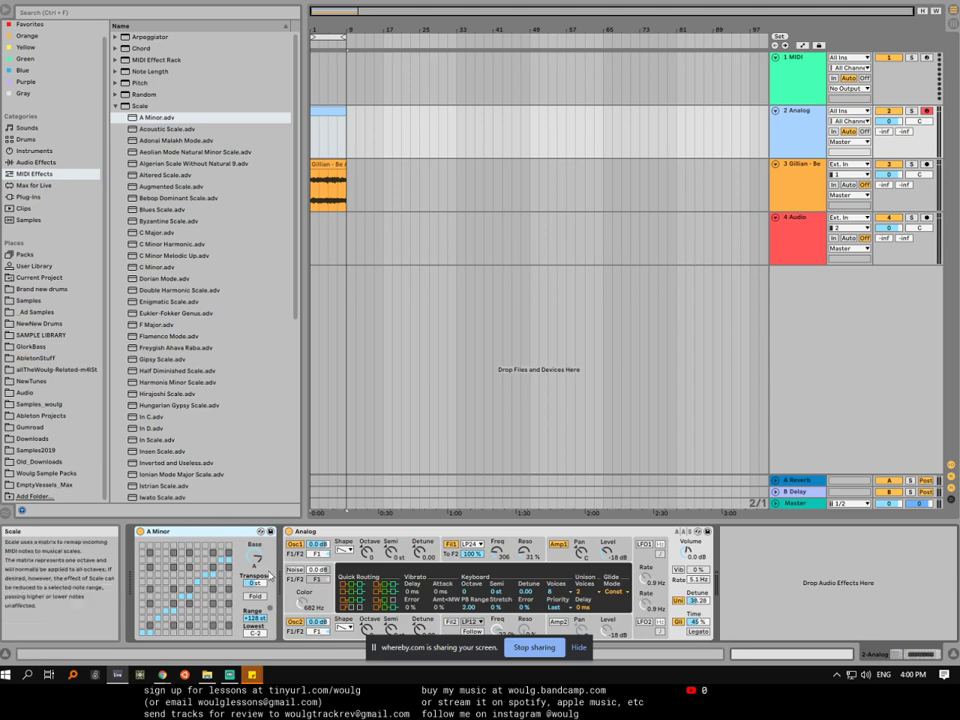
{"action": "key", "text": "shift+Tab"}
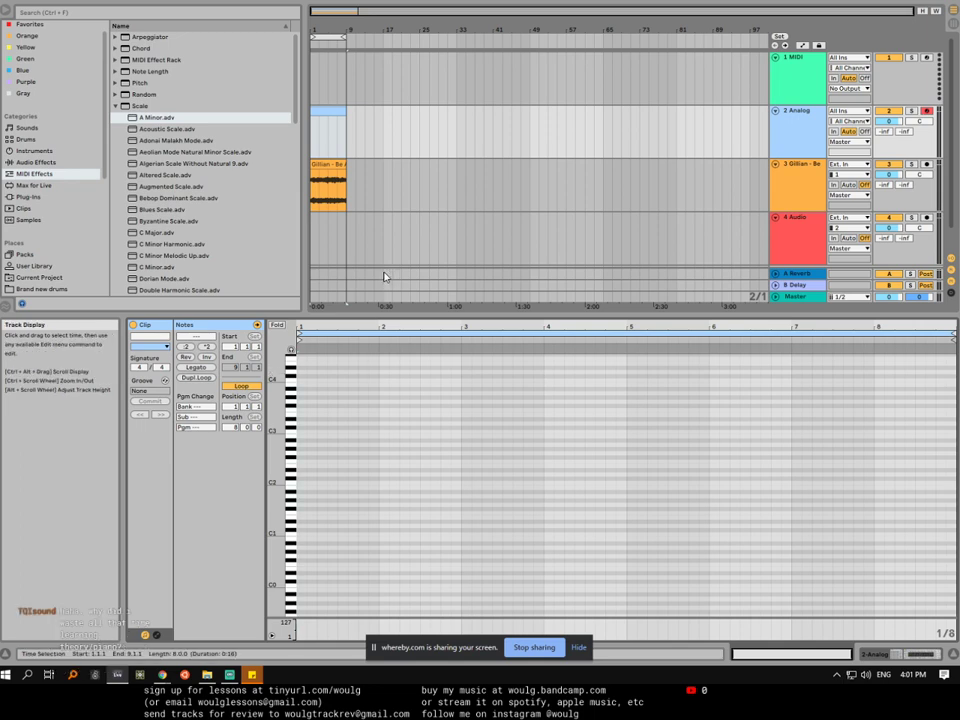
Step: Switch to the Whereby call in the browser and stop sharing the screen
{"action": "key", "text": "Tab"}
{"action": "key", "text": "Tab"}
{"action": "key", "text": "alt+Tab"}
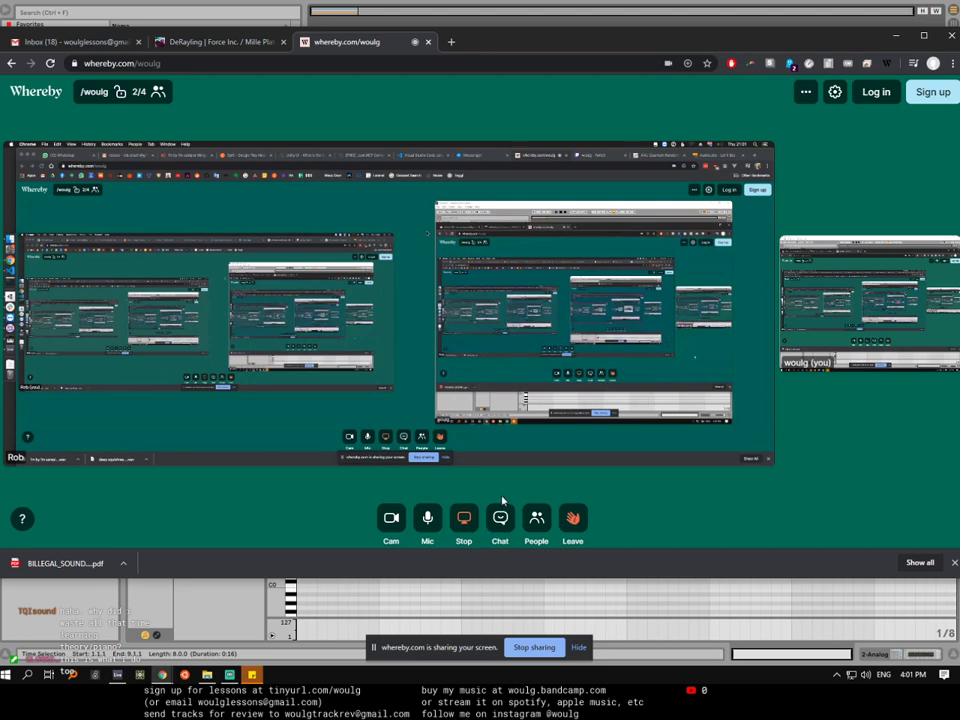
{"action": "left_click", "coordinate": [464, 519]}
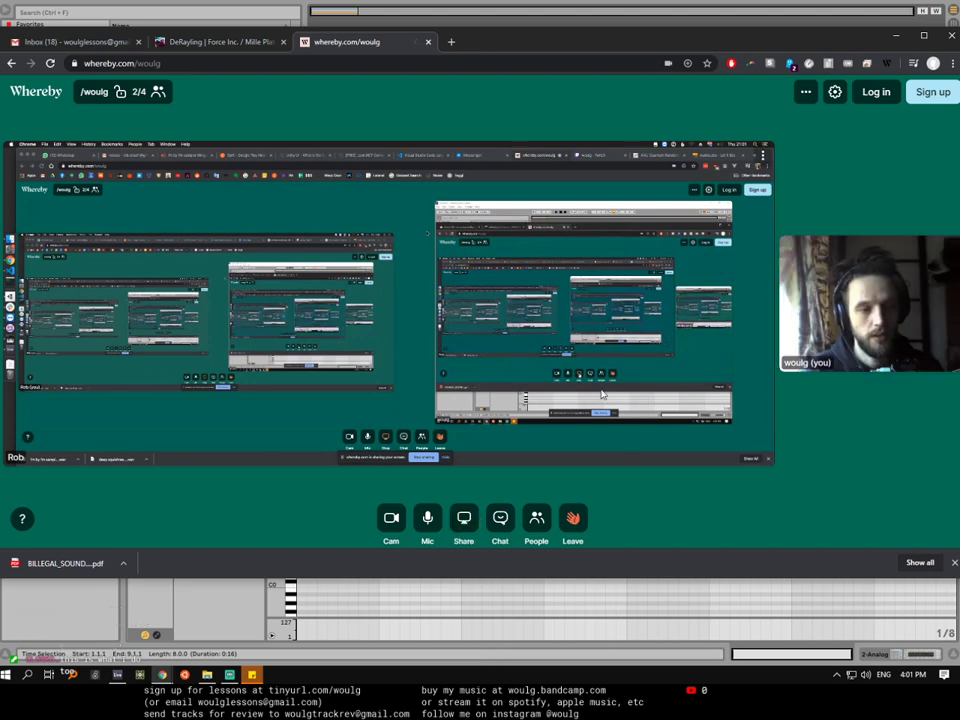
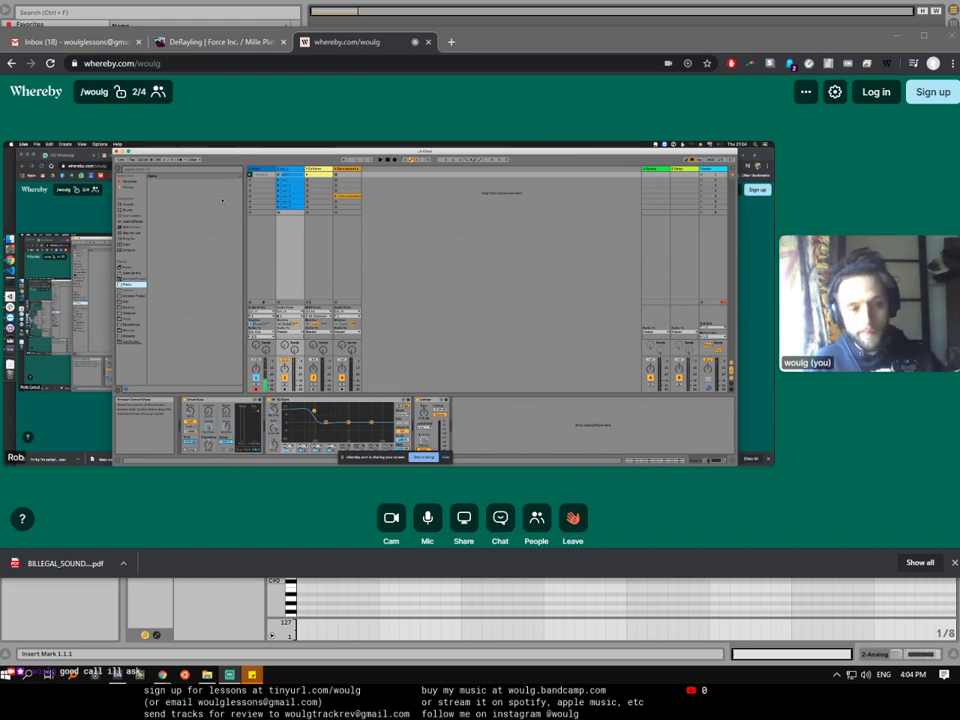
Step: Show the other participant's shared screen in full screen
{"action": "left_click", "coordinate": [757, 157]}
{"action": "left_click", "coordinate": [746, 242]}
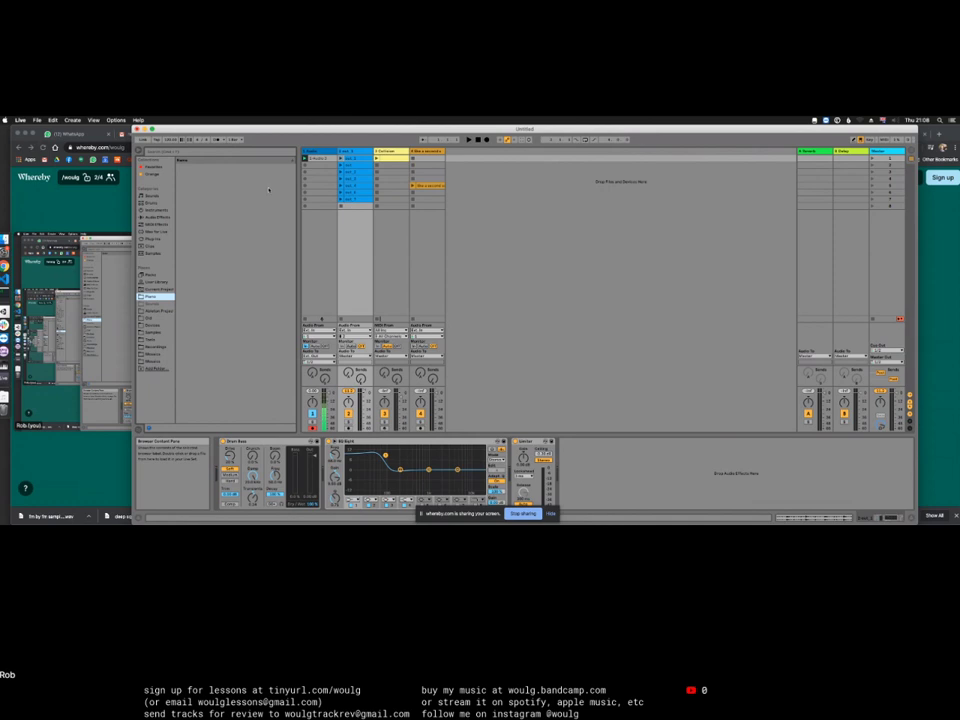
Step: Move the shared Live window aside, start opening a Live Set and go to the Ableton Projects folder
{"action": "left_click_drag", "start_coordinate": [226, 129], "coordinate": [173, 129]}
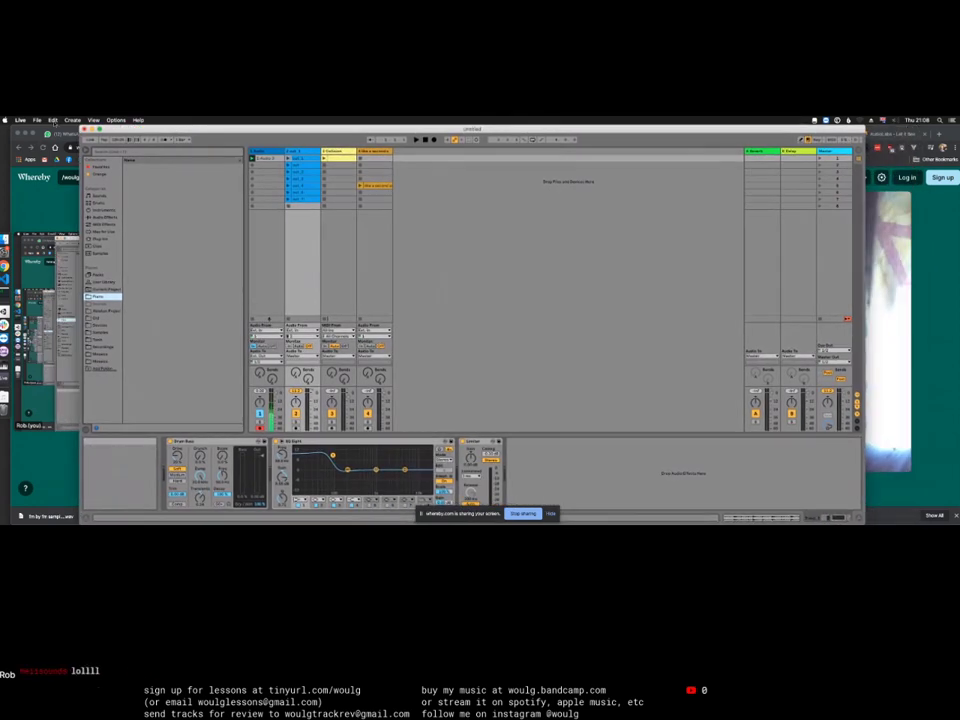
{"action": "left_click", "coordinate": [36, 120]}
{"action": "mouse_move", "coordinate": [72, 146]}
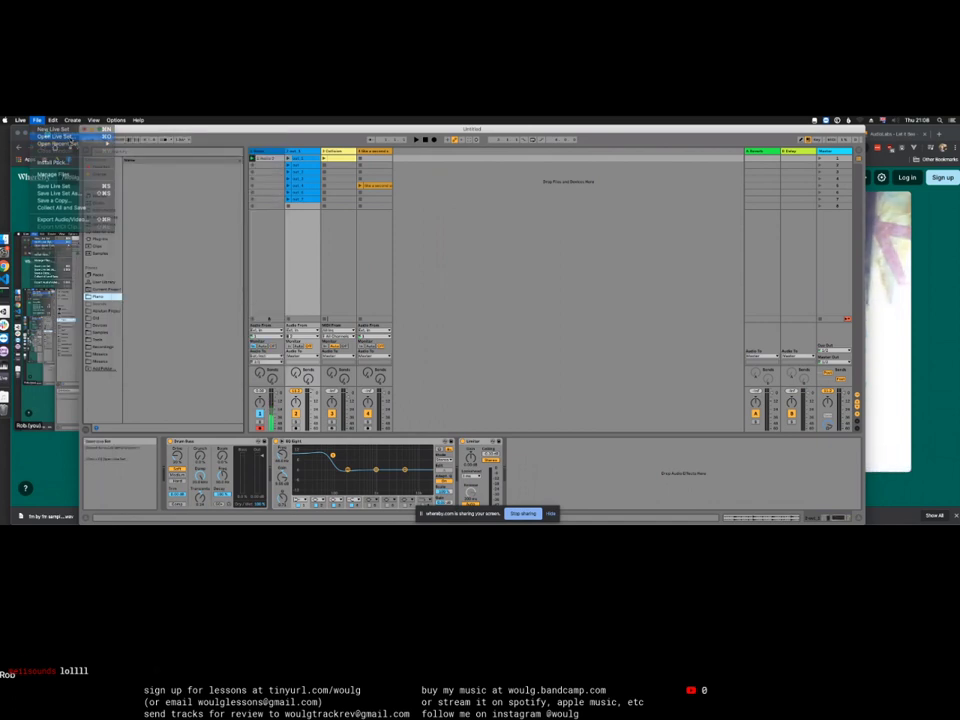
{"action": "left_click", "coordinate": [55, 136]}
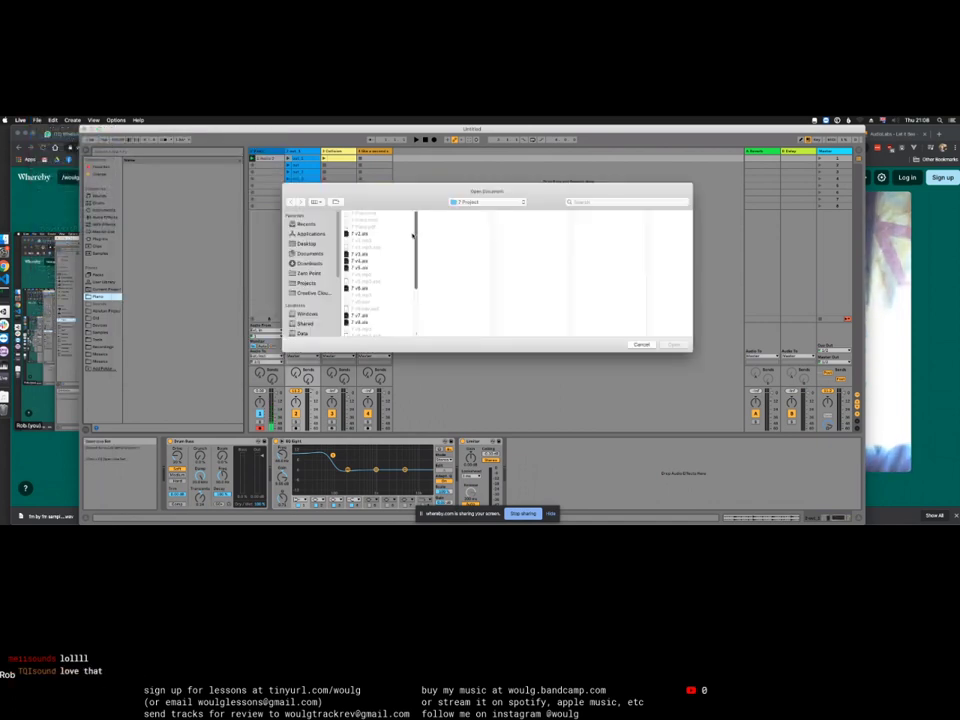
{"action": "left_click", "coordinate": [487, 202]}
{"action": "left_click", "coordinate": [478, 210]}
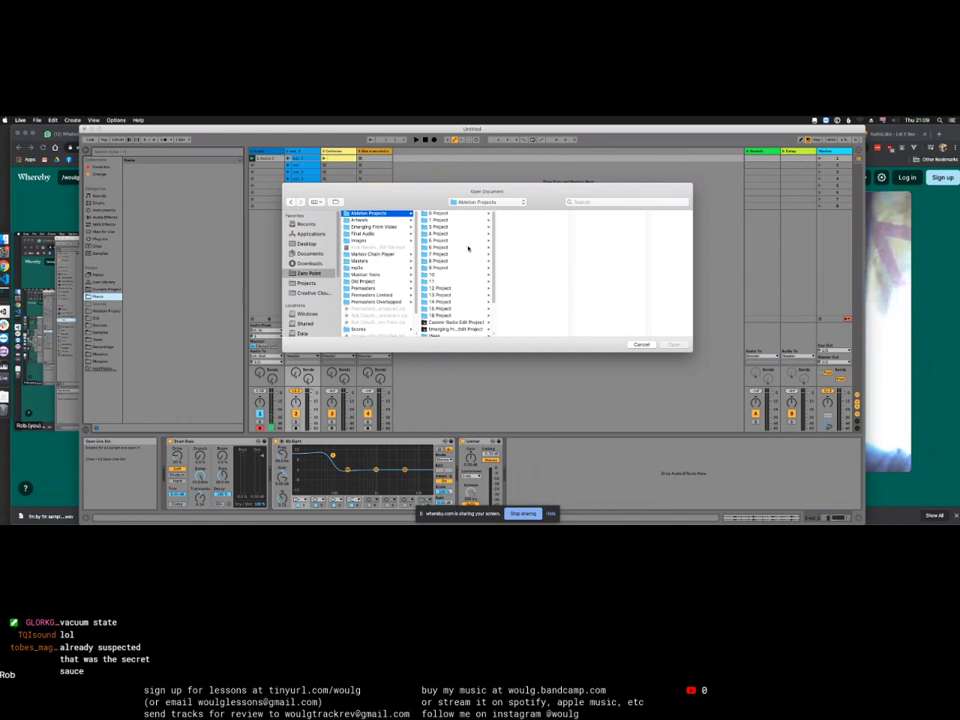
Step: Look through the numbered project folders, including 5, 6, 12 and 13 Project, for a Live Set
{"action": "left_click_drag", "start_coordinate": [487, 190], "coordinate": [499, 177]}
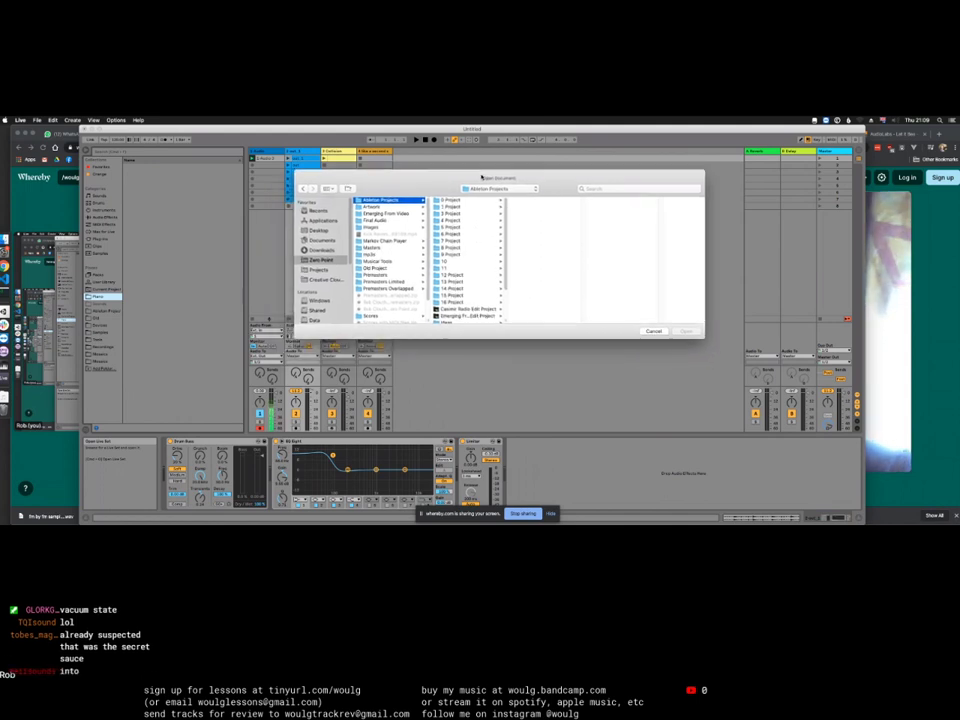
{"action": "left_click", "coordinate": [458, 275]}
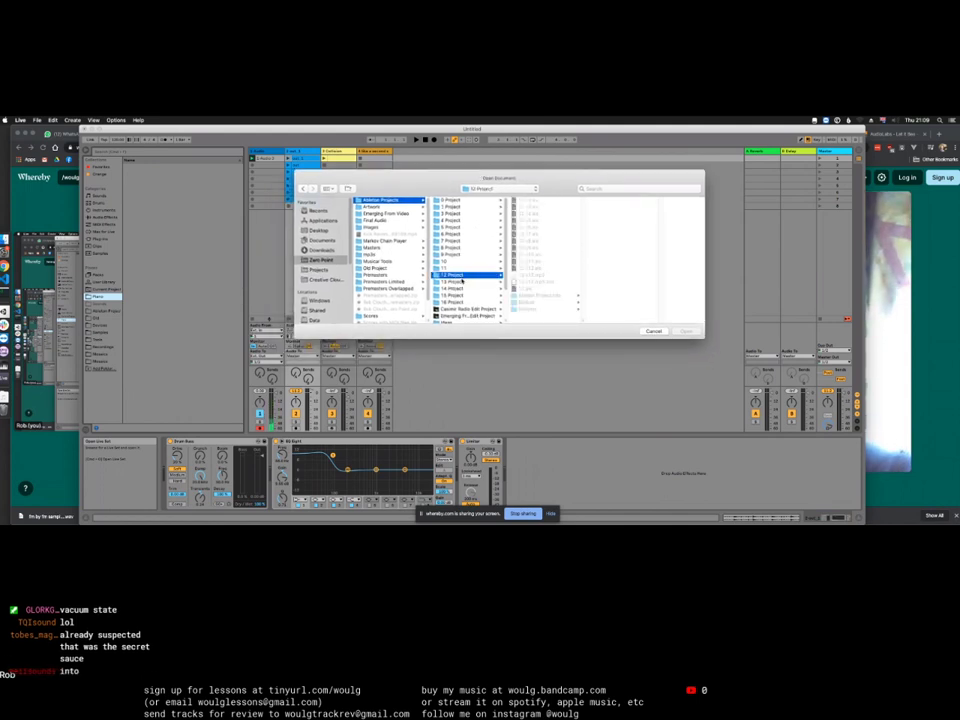
{"action": "left_click", "coordinate": [460, 282]}
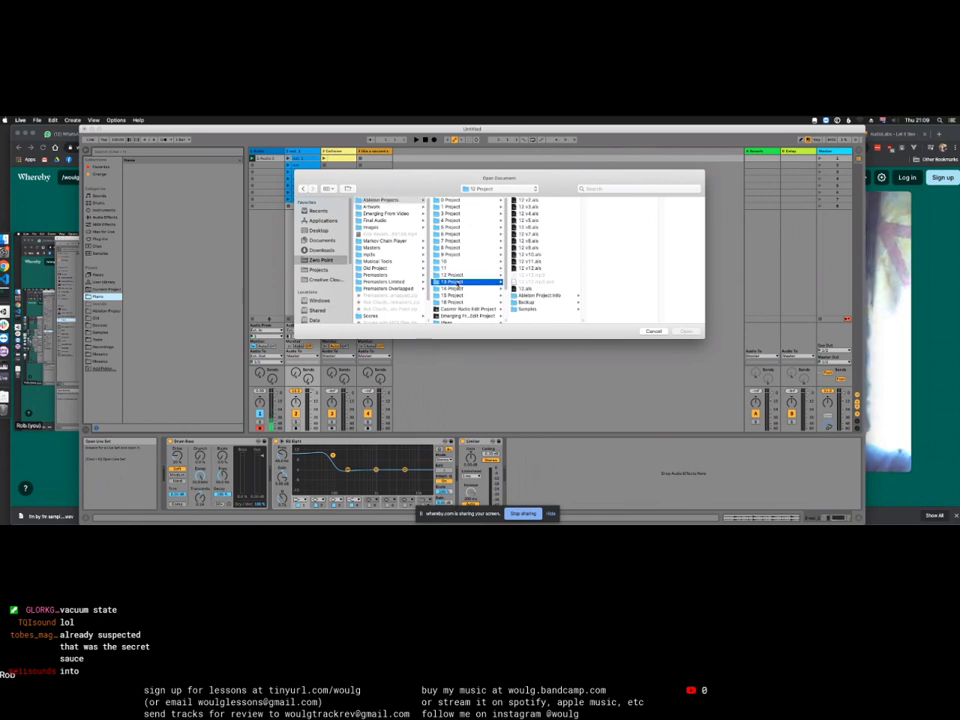
{"action": "left_click", "coordinate": [452, 228]}
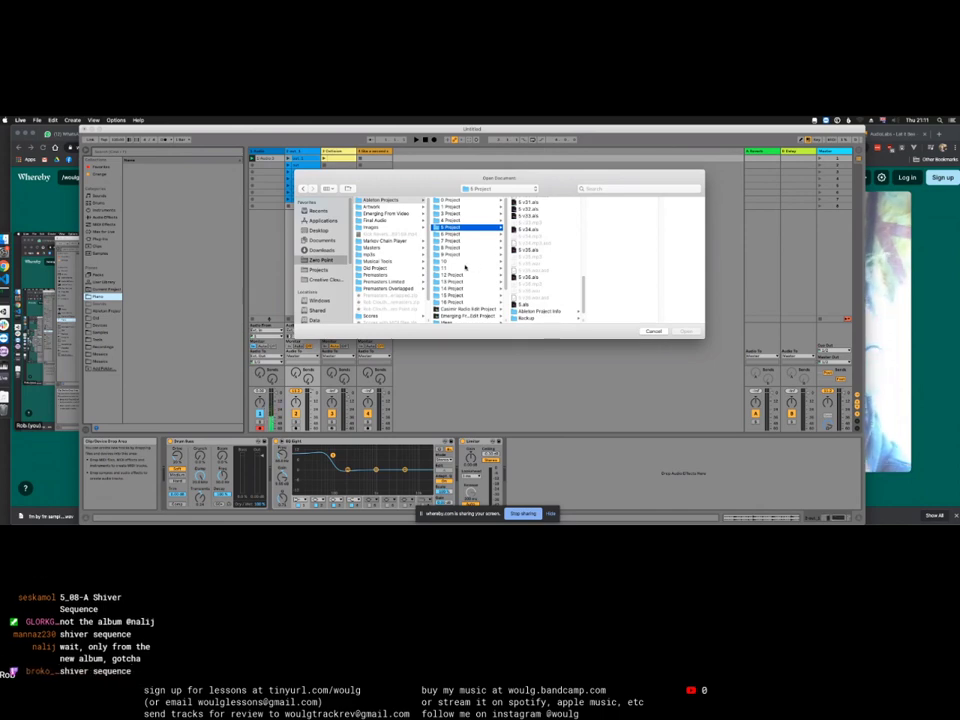
{"action": "left_click", "coordinate": [460, 281]}
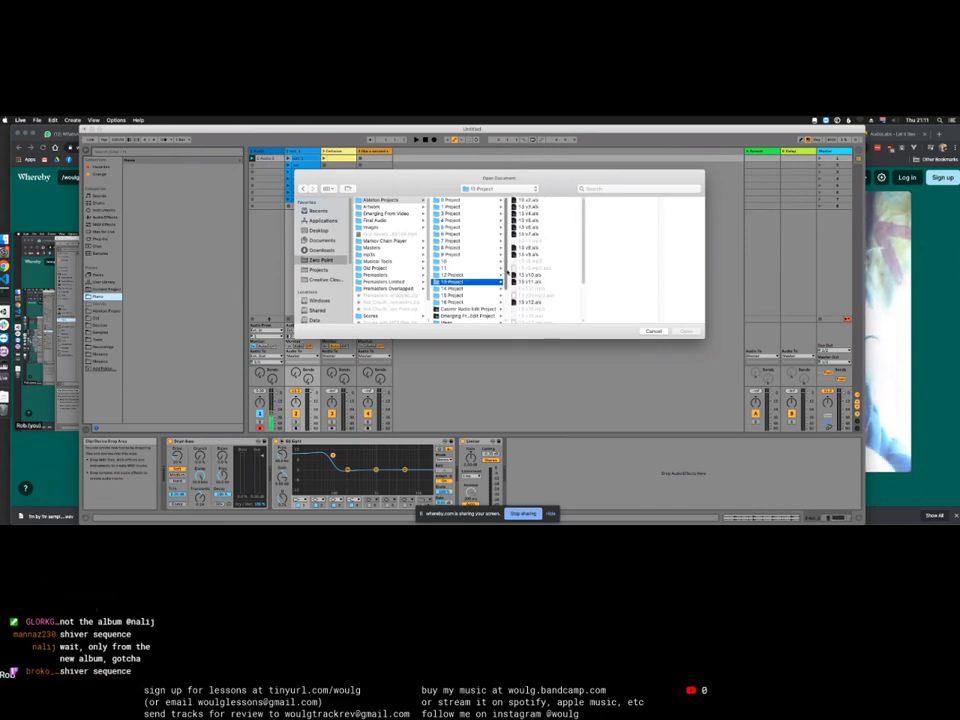
{"action": "left_click", "coordinate": [460, 274]}
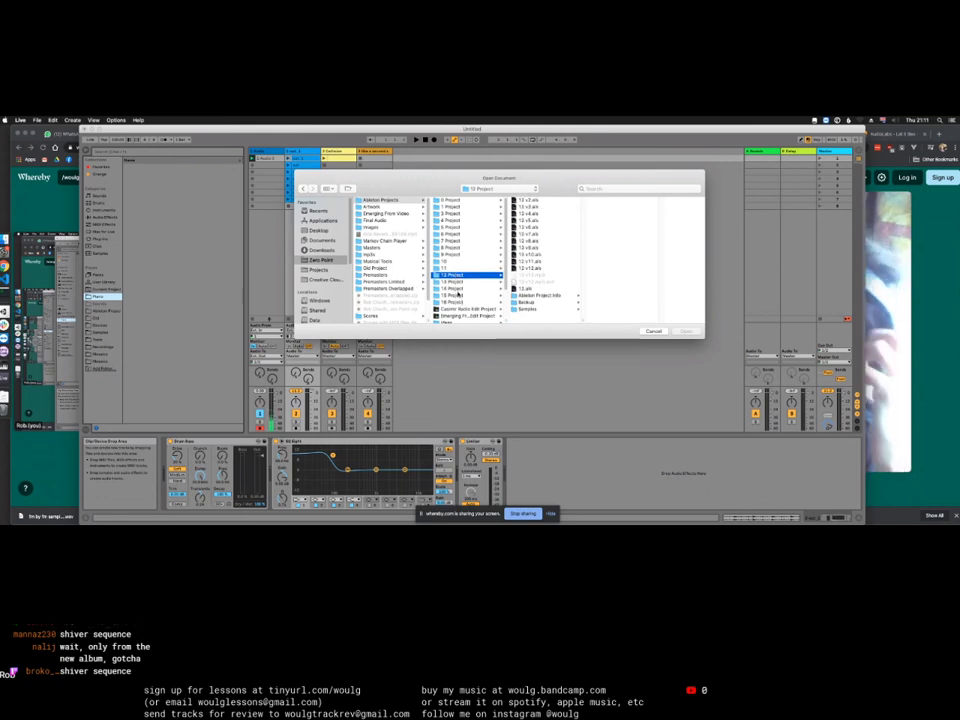
{"action": "left_click", "coordinate": [453, 255]}
{"action": "left_click", "coordinate": [452, 241]}
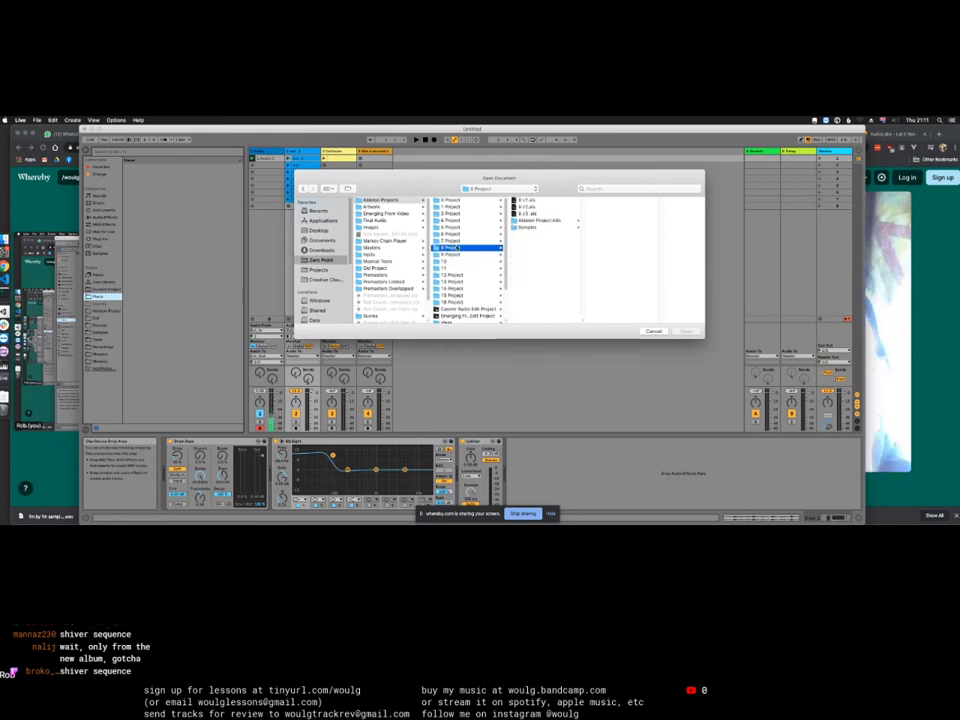
{"action": "left_click", "coordinate": [455, 234]}
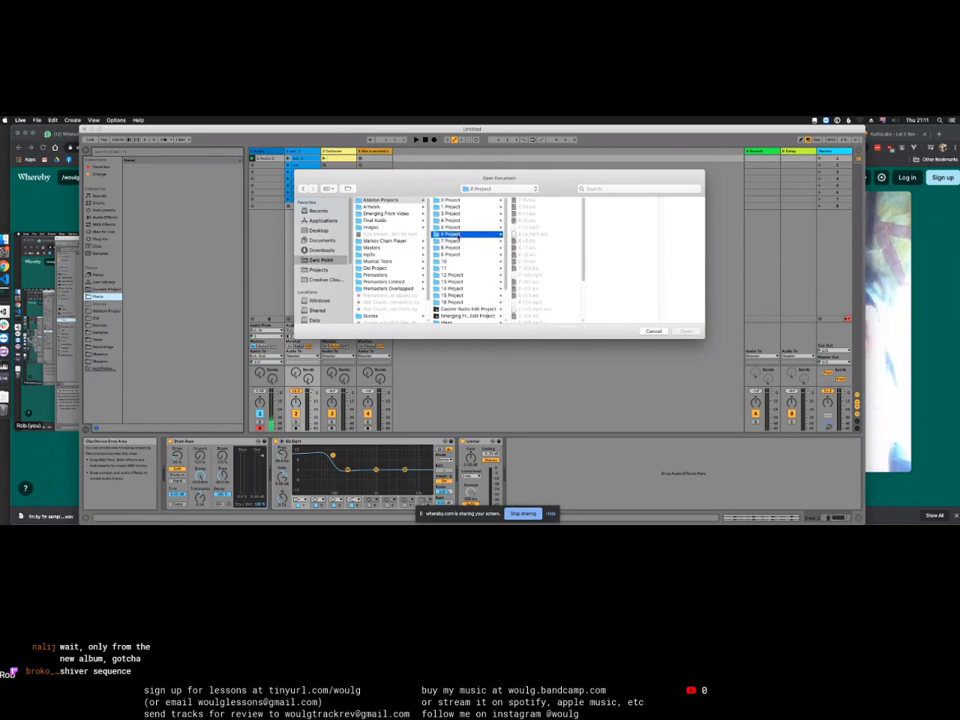
{"action": "left_click", "coordinate": [461, 228]}
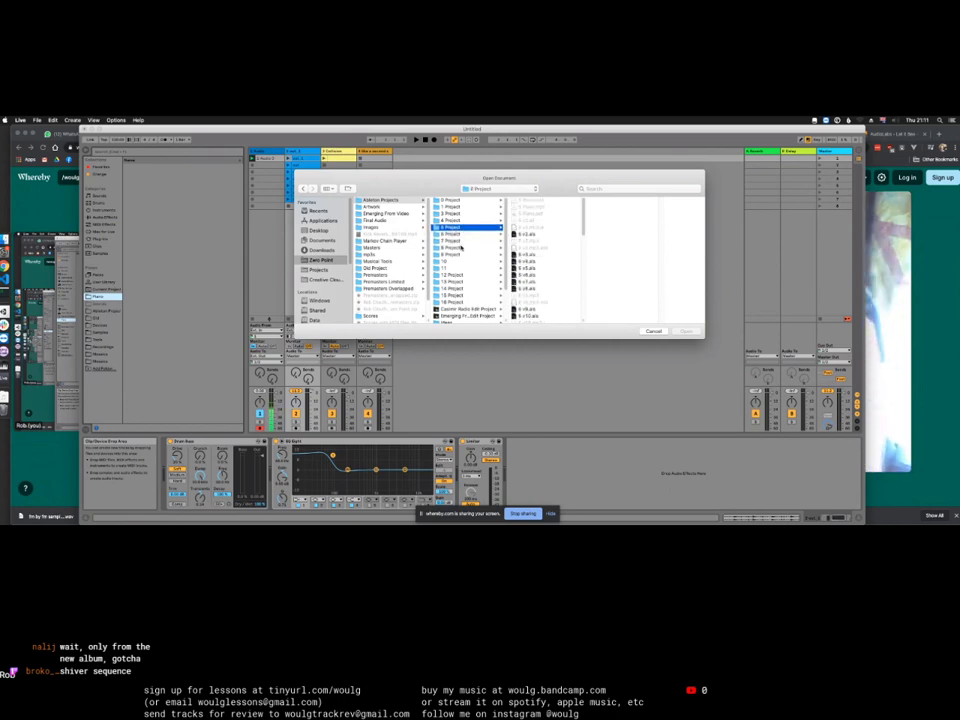
{"action": "left_click", "coordinate": [459, 262]}
Step: Open 11 v37.als from folder 11, without saving the untitled set and deleting its temporary files
{"action": "left_click", "coordinate": [459, 268]}
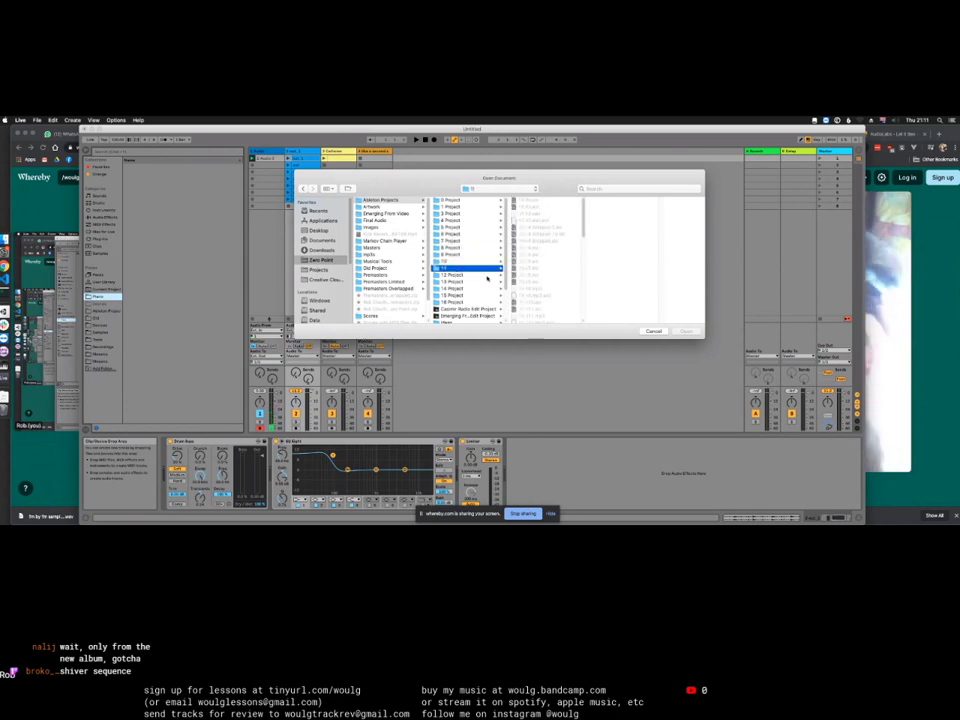
{"action": "scroll", "coordinate": [540, 273], "scroll_direction": "down", "scroll_amount": 10}
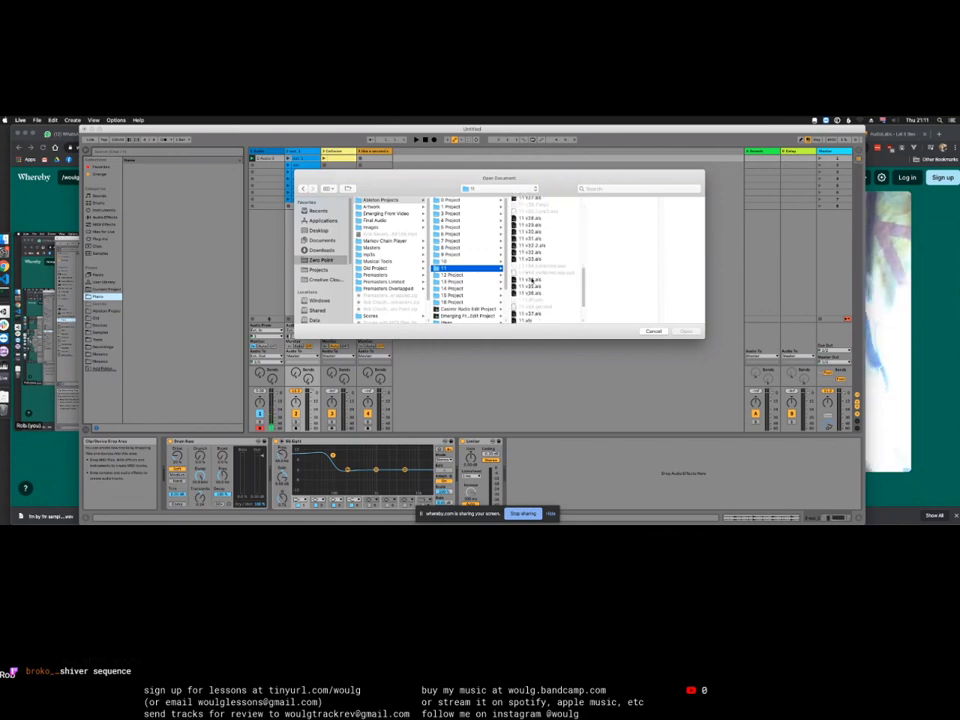
{"action": "left_click", "coordinate": [530, 315]}
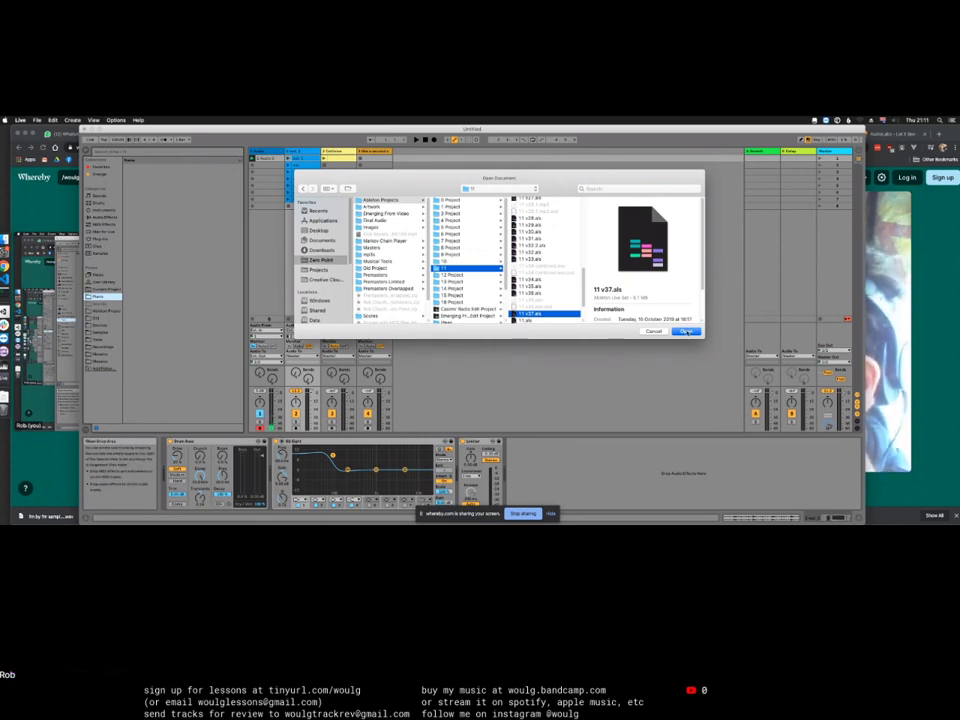
{"action": "left_click", "coordinate": [686, 331]}
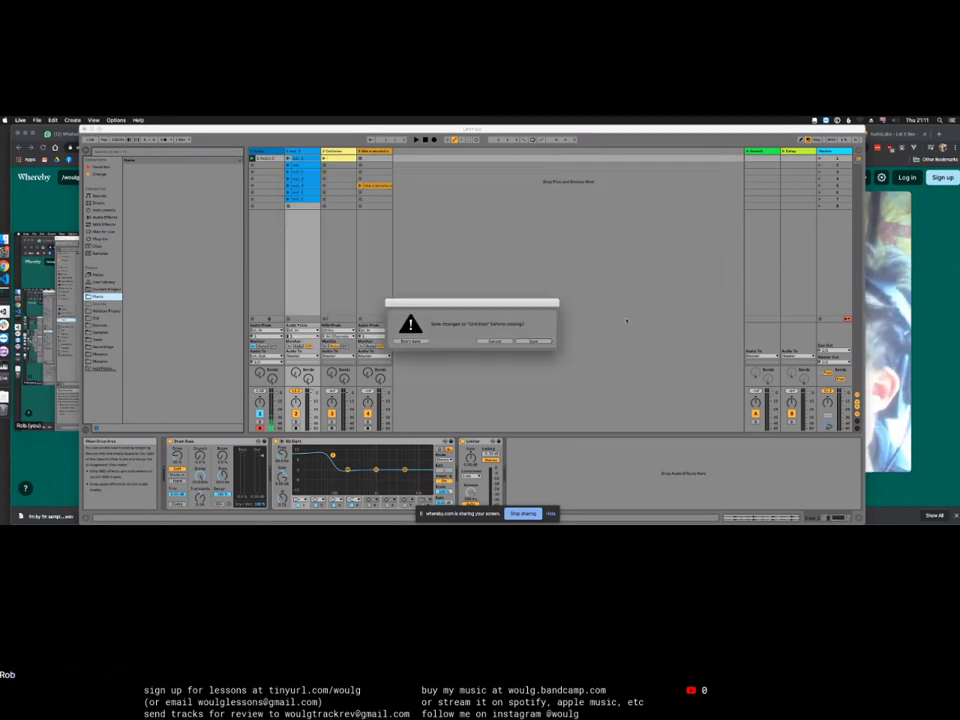
{"action": "left_click", "coordinate": [413, 342]}
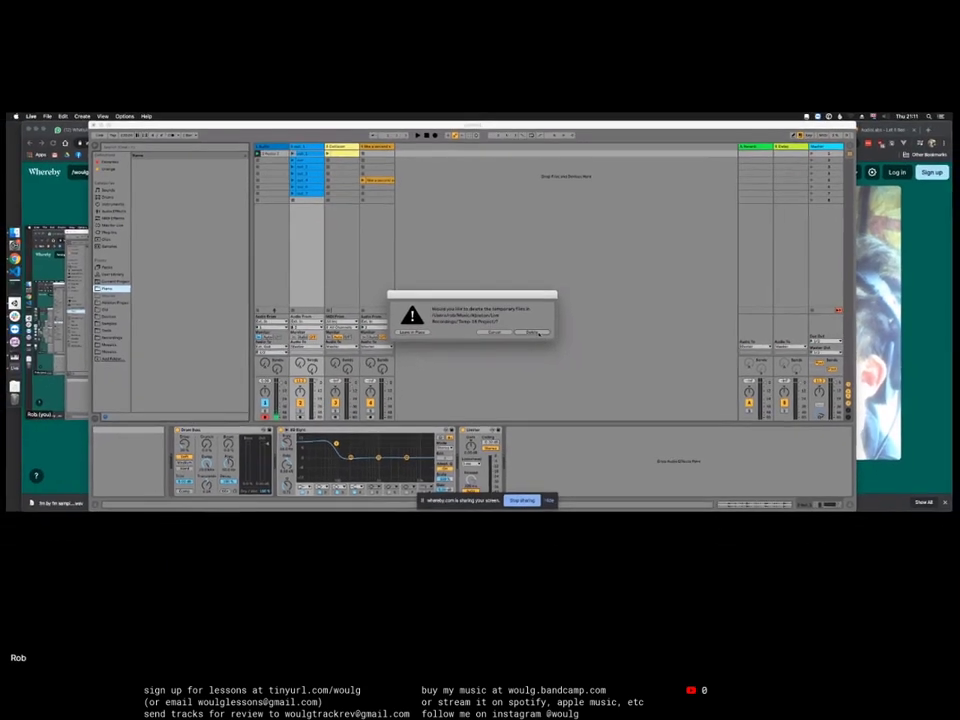
{"action": "left_click", "coordinate": [532, 342]}
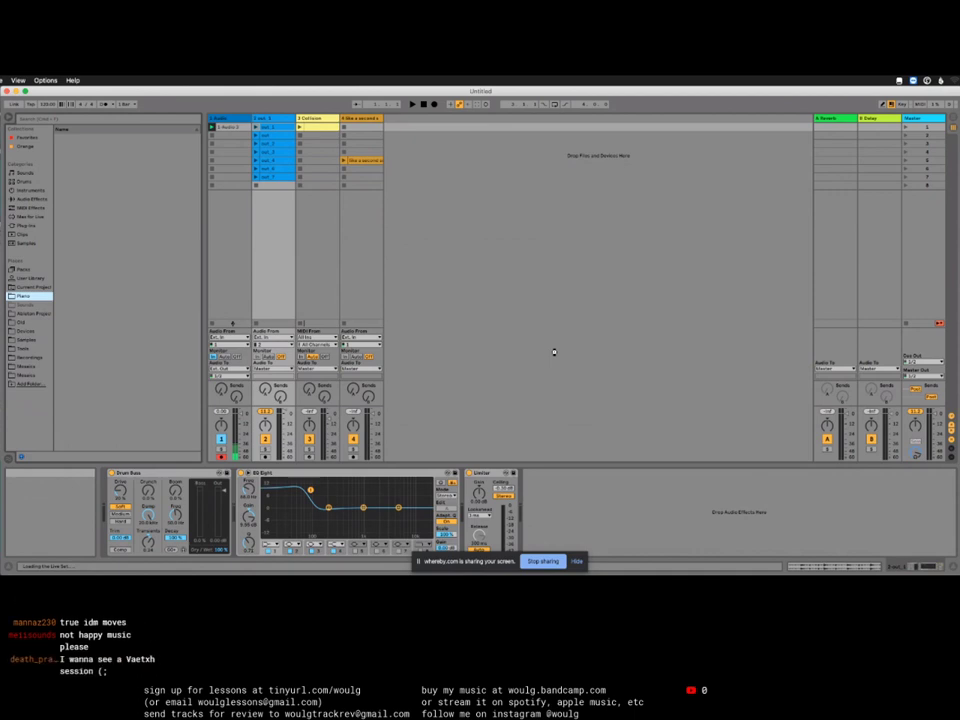
Step: Reposition the Live window, select the first offline clip on the Voice track and show the missing media files
{"action": "double_click", "coordinate": [610, 91]}
{"action": "left_click_drag", "start_coordinate": [610, 91], "coordinate": [640, 91]}
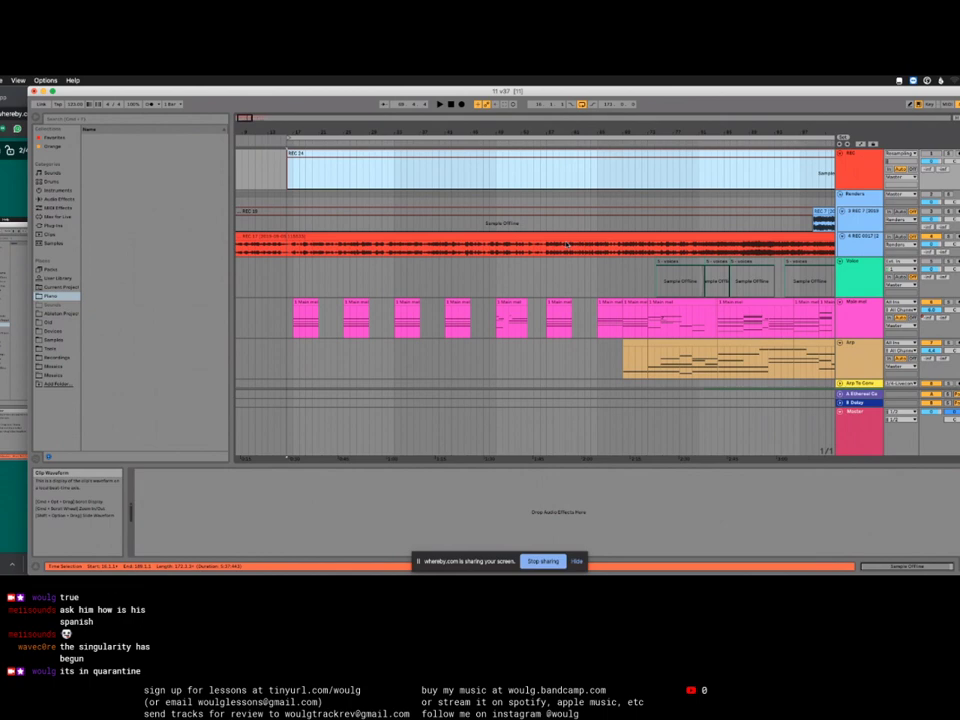
{"action": "left_click", "coordinate": [688, 265]}
{"action": "left_click_drag", "start_coordinate": [676, 130], "coordinate": [490, 121]}
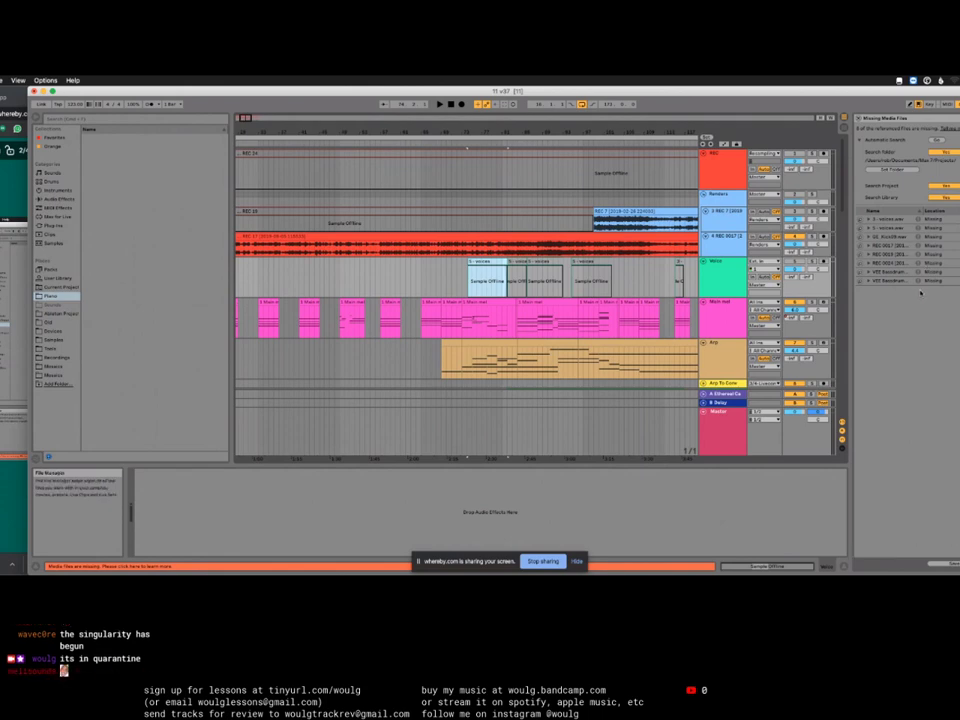
Step: Insert a new audio track below the last track of the arrangement
{"action": "scroll", "coordinate": [711, 338], "scroll_direction": "down", "scroll_amount": 5}
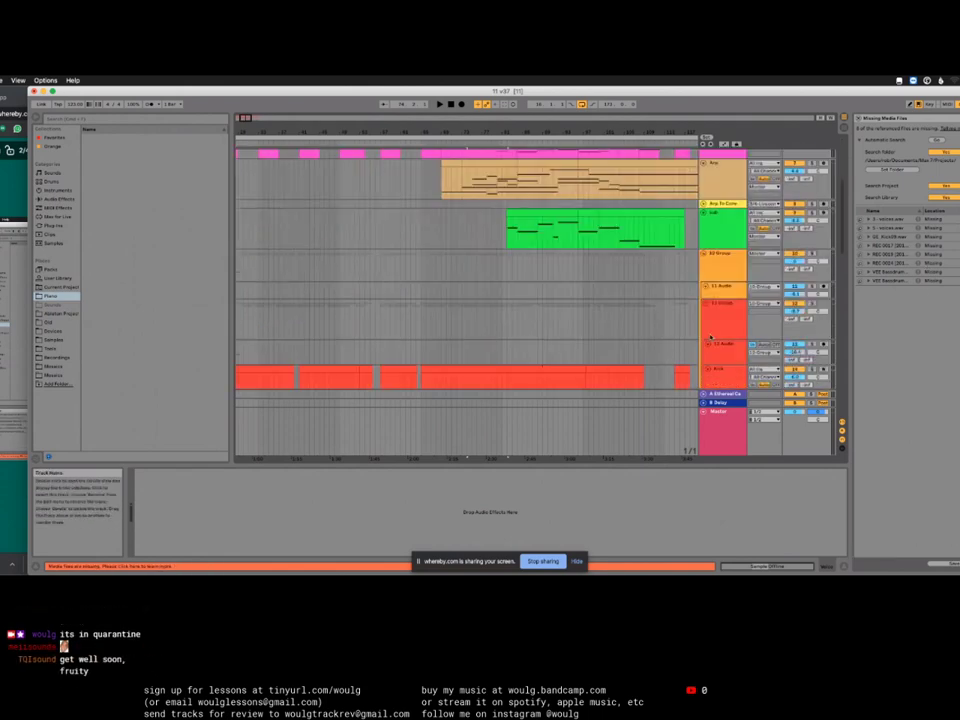
{"action": "scroll", "coordinate": [711, 338], "scroll_direction": "down", "scroll_amount": 12}
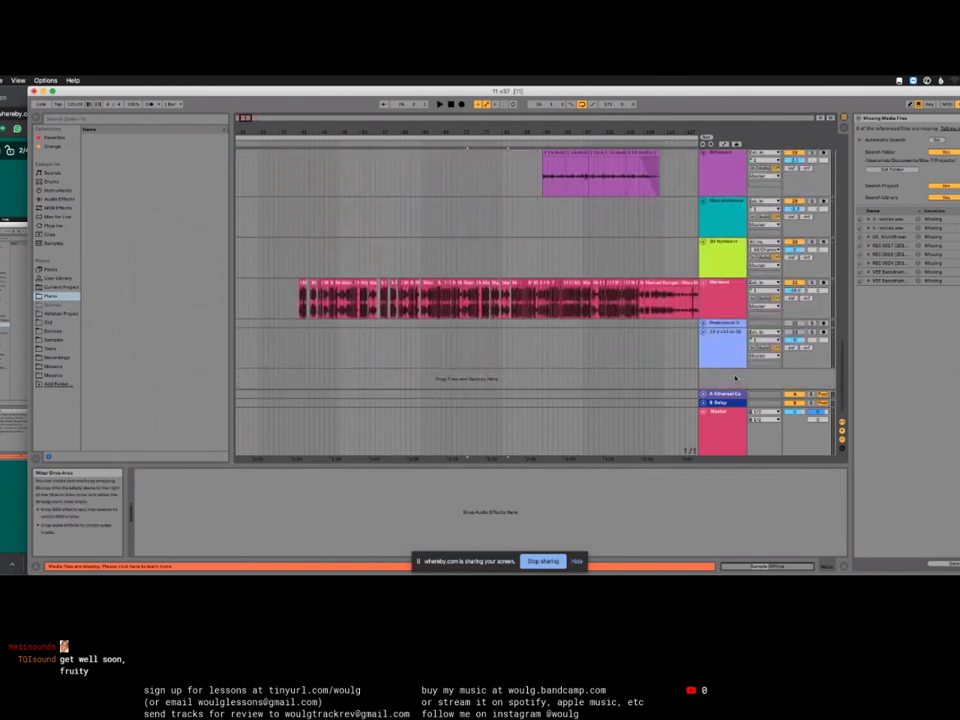
{"action": "right_click", "coordinate": [735, 378]}
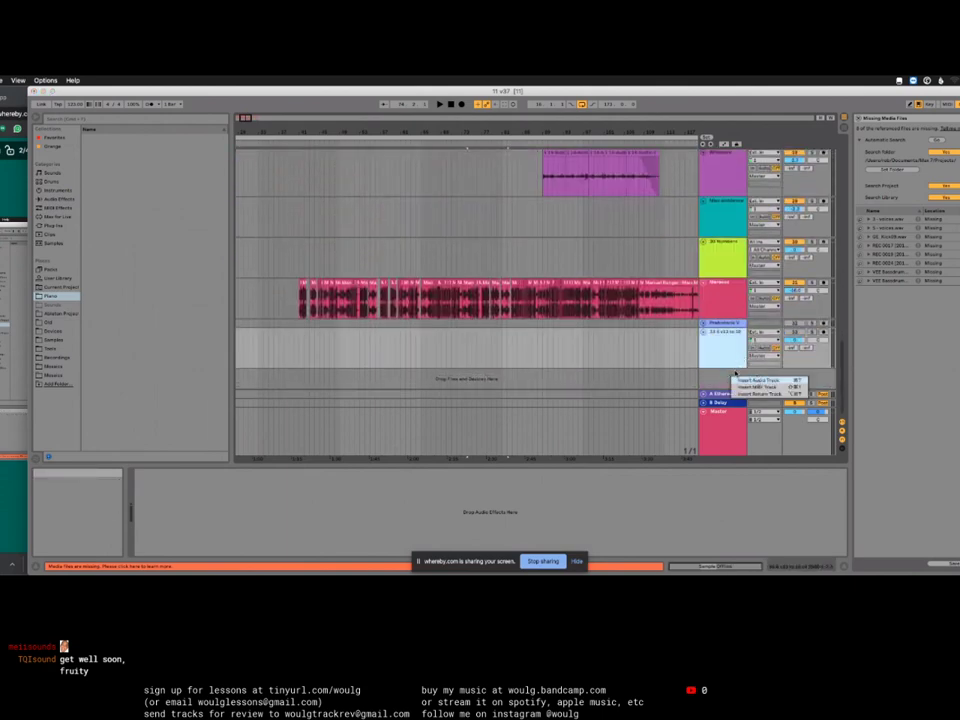
{"action": "left_click", "coordinate": [757, 380]}
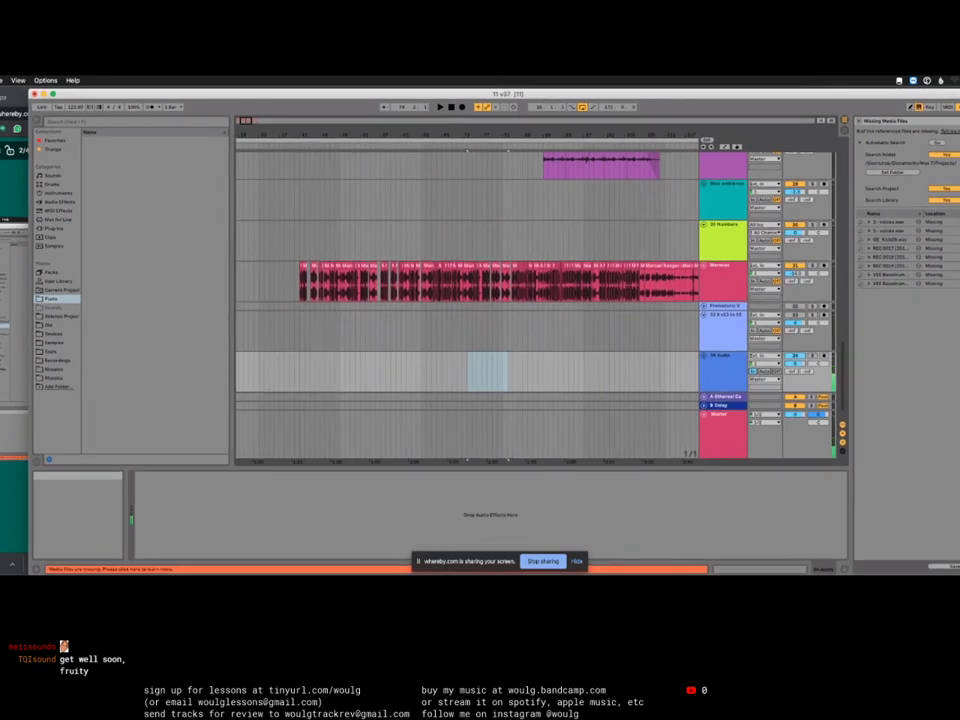
Step: Set the audio buffer size to 2048 samples in the preferences and close them
{"action": "left_click", "coordinate": [2, 80]}
{"action": "key", "text": "Escape"}
{"action": "key", "text": "super+comma"}
{"action": "left_click", "coordinate": [548, 310]}
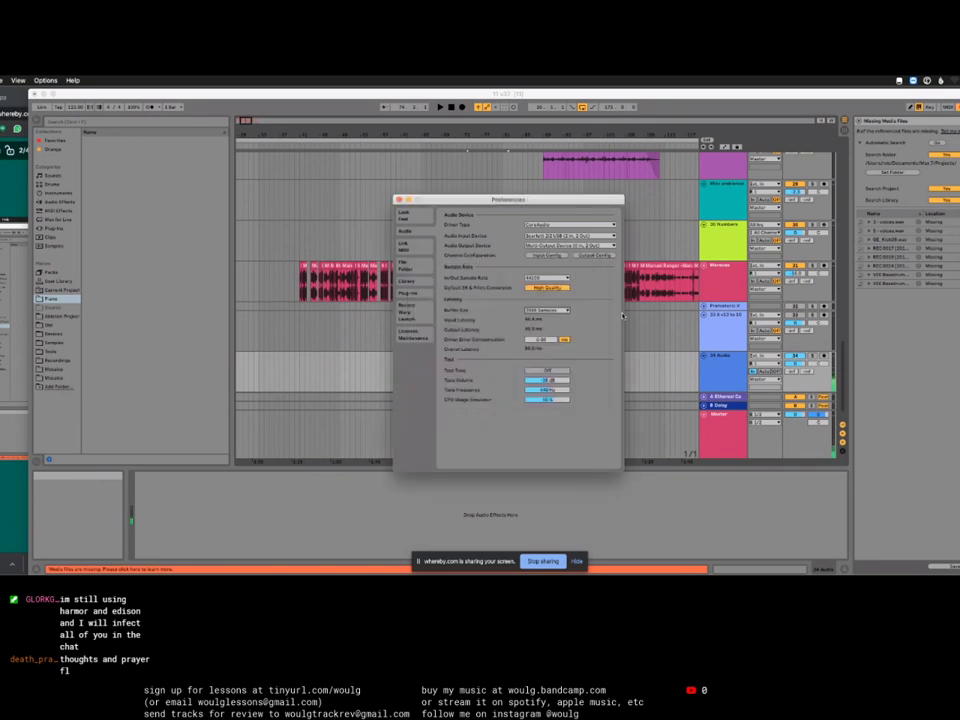
{"action": "left_click", "coordinate": [398, 200]}
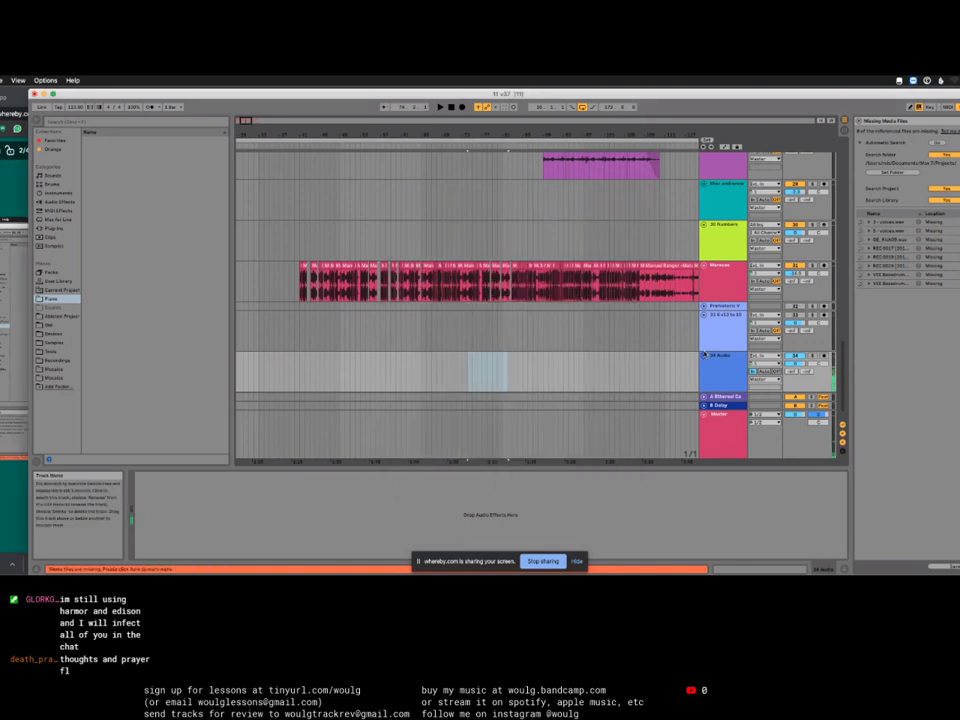
Step: Narrow the Name column of the missing files list so the Location and Candidates columns fit
{"action": "scroll", "coordinate": [720, 430], "scroll_direction": "down", "scroll_amount": 1}
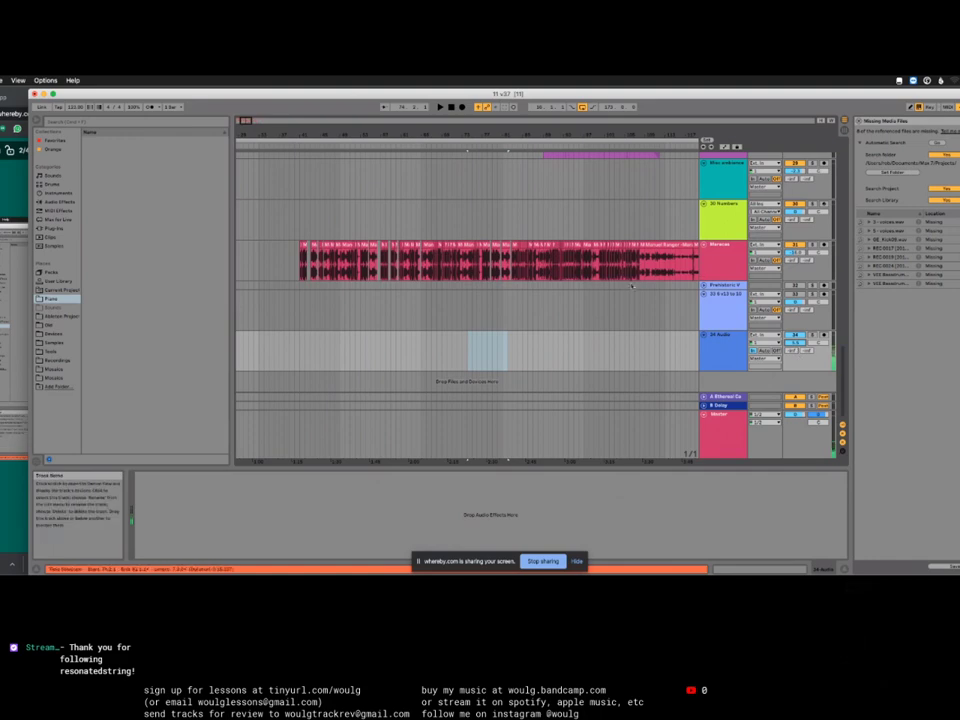
{"action": "scroll", "coordinate": [618, 337], "scroll_direction": "up", "scroll_amount": 1}
{"action": "scroll", "coordinate": [618, 337], "scroll_direction": "up", "scroll_amount": 2}
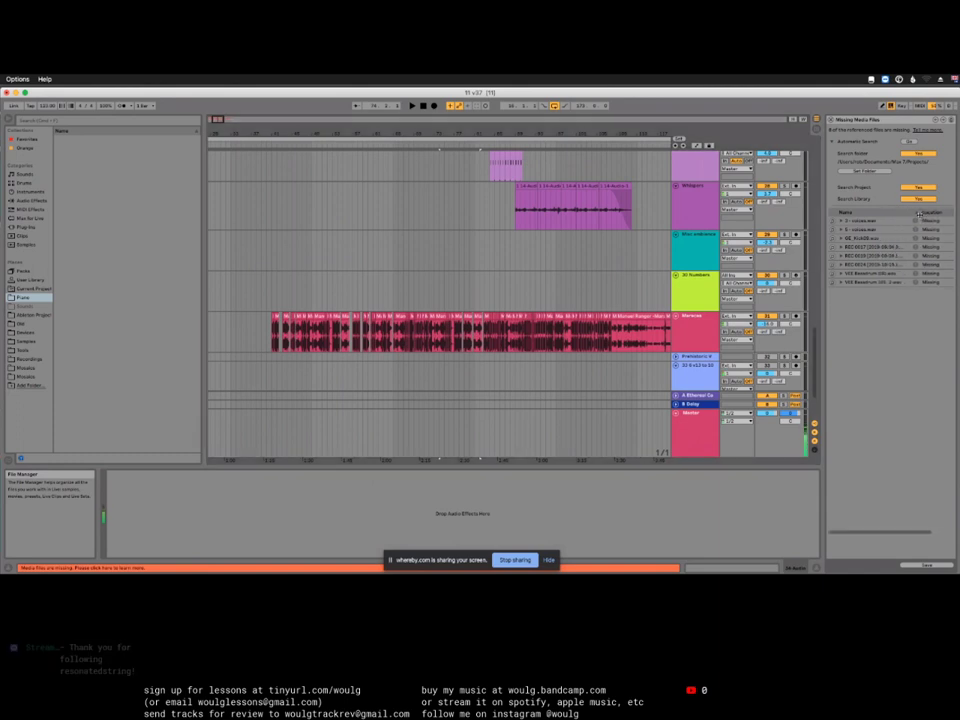
{"action": "mouse_move", "coordinate": [894, 211]}
{"action": "left_mouse_down"}
{"action": "mouse_move", "coordinate": [927, 213]}
{"action": "mouse_move", "coordinate": [893, 213]}
{"action": "left_mouse_up"}
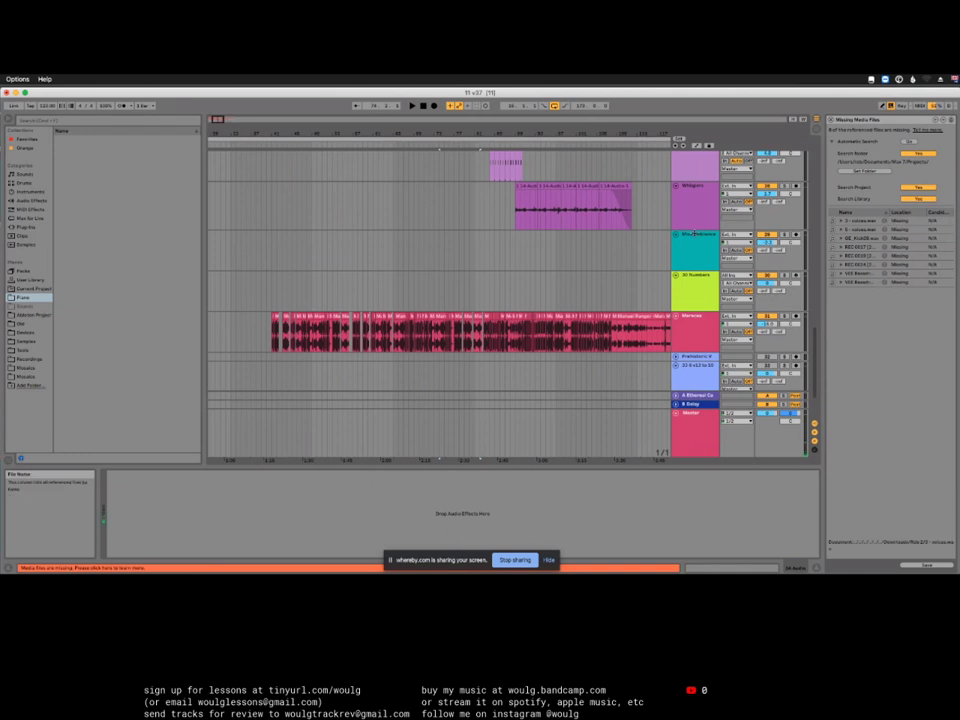
{"action": "scroll", "coordinate": [530, 316], "scroll_direction": "up", "scroll_amount": 10}
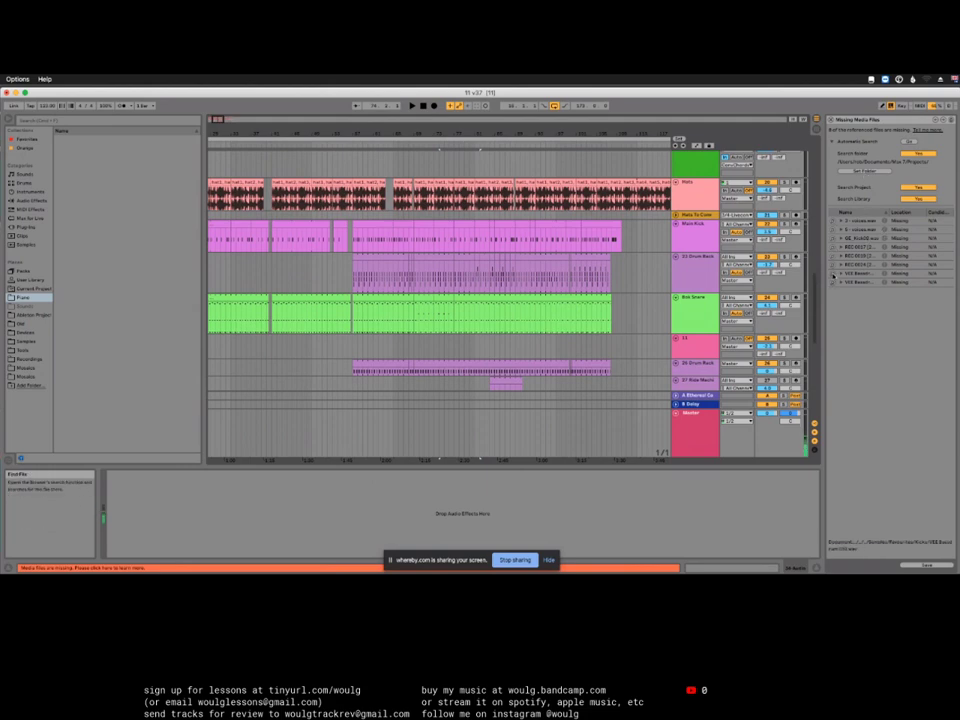
Step: Replace the first missing VEE Bassdrum sample with its match from the browser and resolve other missing files from that location
{"action": "left_click", "coordinate": [833, 274]}
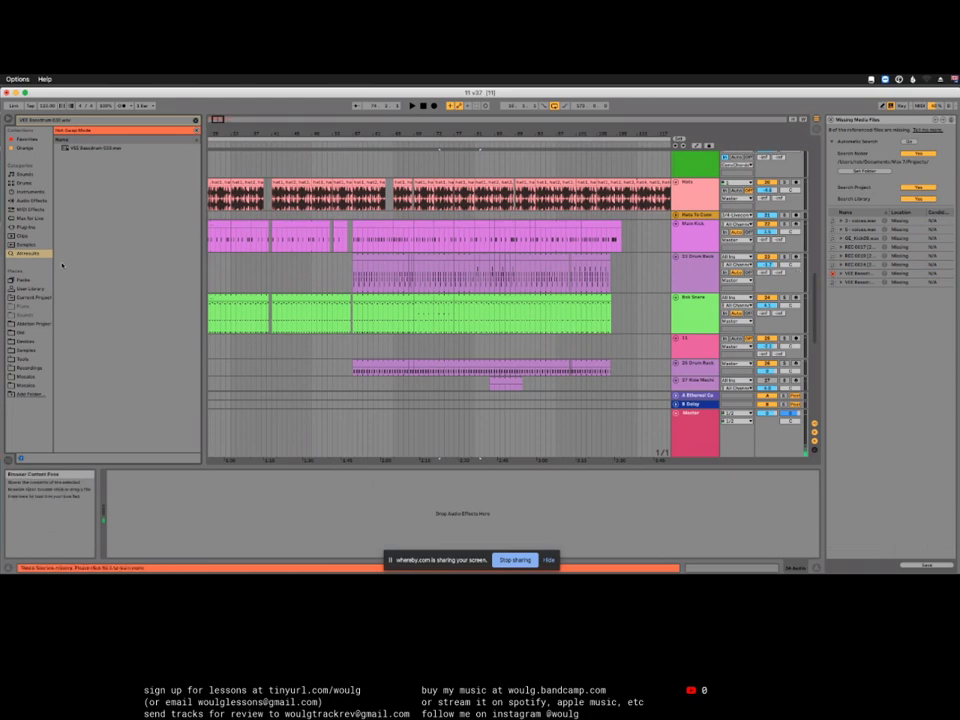
{"action": "left_click", "coordinate": [105, 149]}
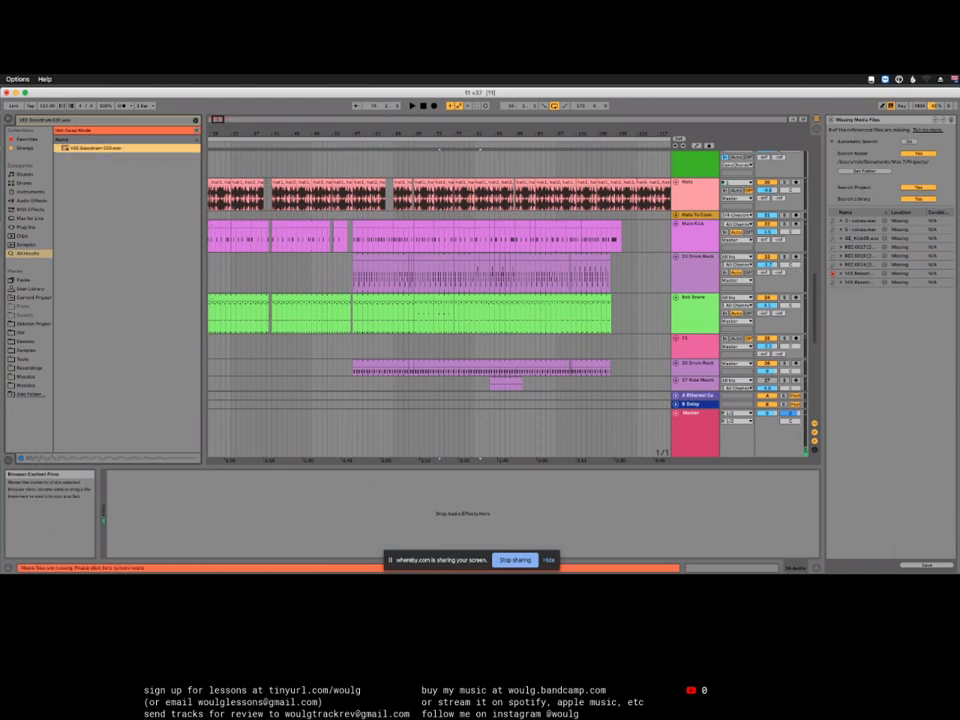
{"action": "double_click", "coordinate": [83, 148]}
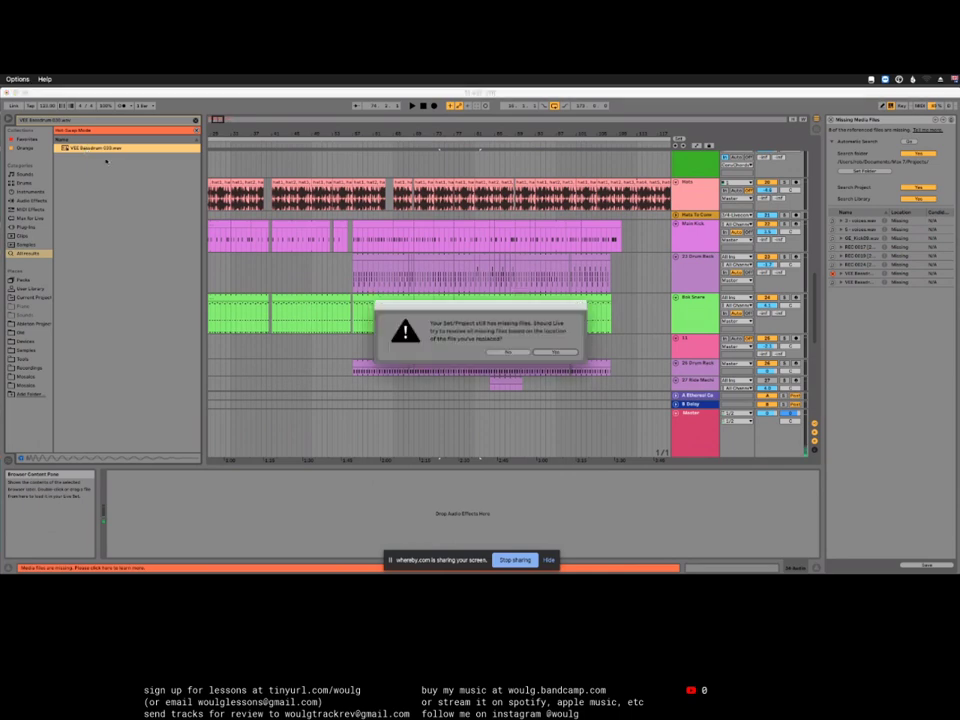
{"action": "left_click", "coordinate": [540, 351]}
{"action": "left_click", "coordinate": [541, 352]}
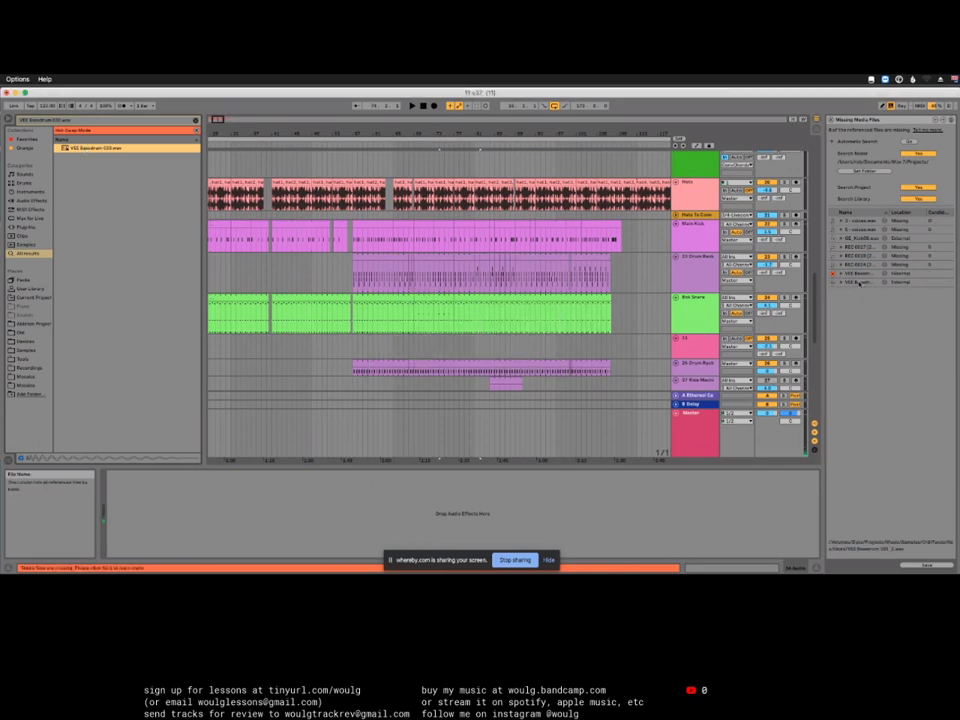
Step: Search for the missing 3 - voices.wav and REC 0017 files, clear the search and view more of the arrangement
{"action": "left_click", "coordinate": [853, 228]}
{"action": "left_click", "coordinate": [832, 221]}
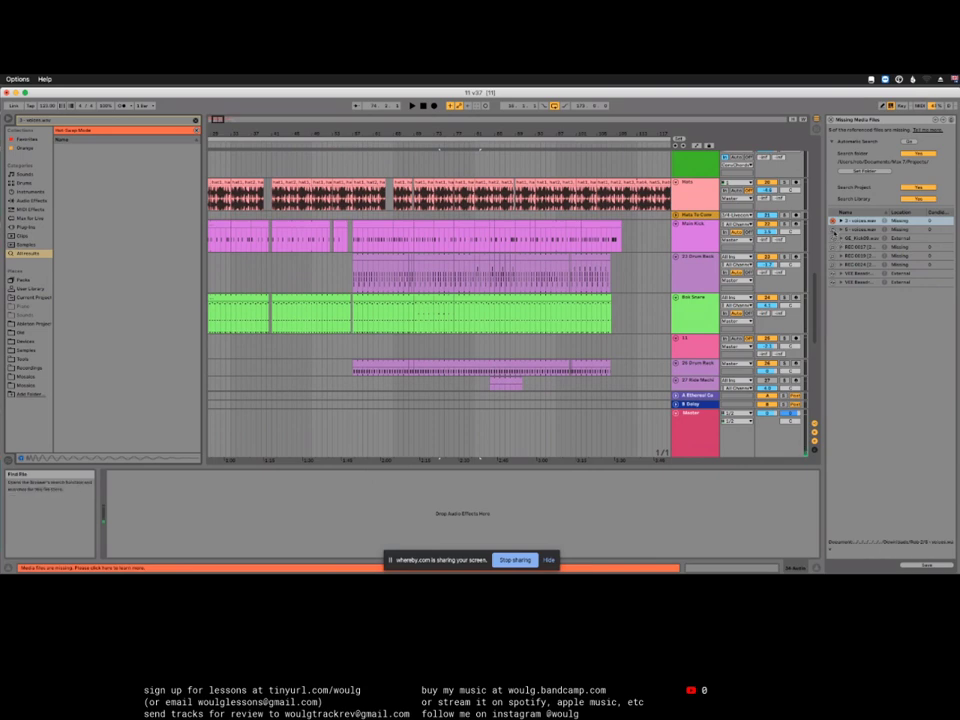
{"action": "left_click", "coordinate": [834, 247]}
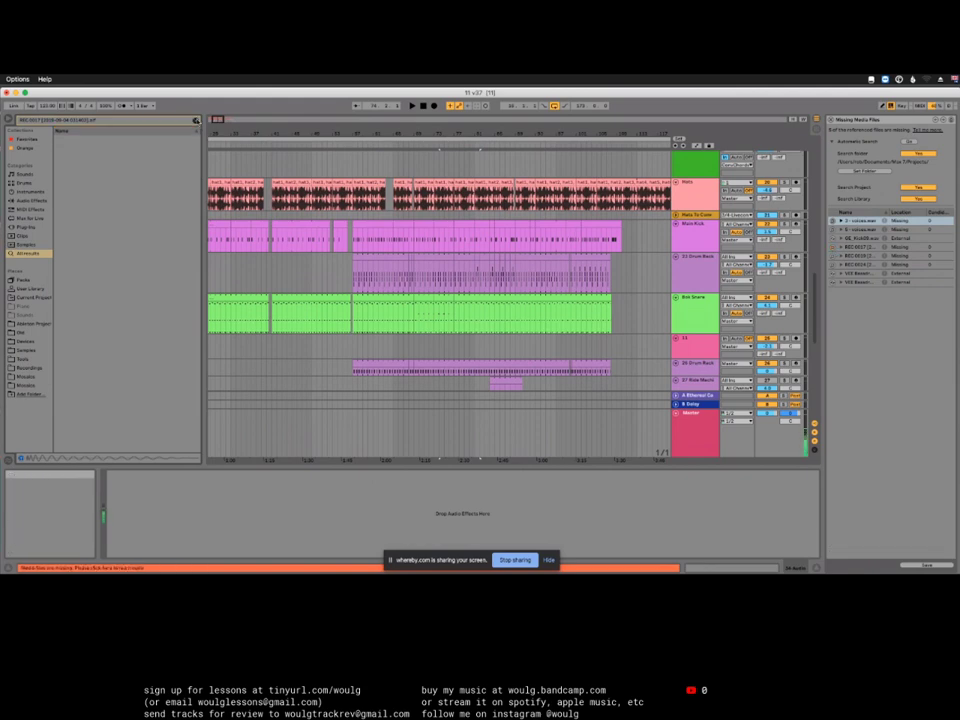
{"action": "scroll", "coordinate": [309, 128], "scroll_direction": "up", "scroll_amount": 5}
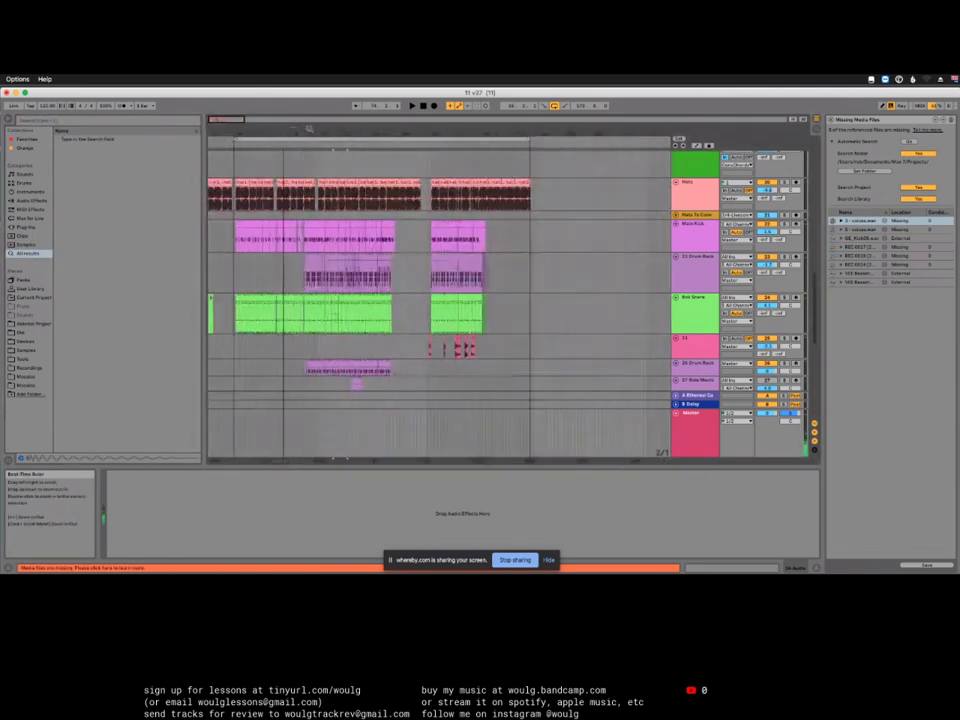
{"action": "scroll", "coordinate": [267, 276], "scroll_direction": "up", "scroll_amount": 8}
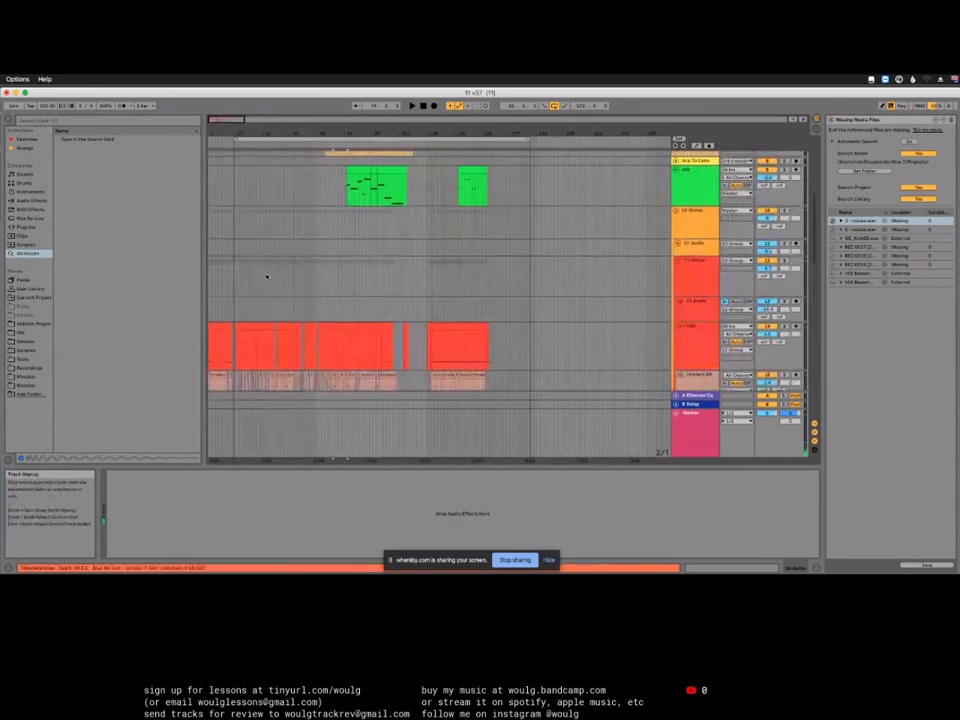
Step: Collapse the REC track and the Renders group in the arrangement
{"action": "scroll", "coordinate": [267, 276], "scroll_direction": "up", "scroll_amount": 10}
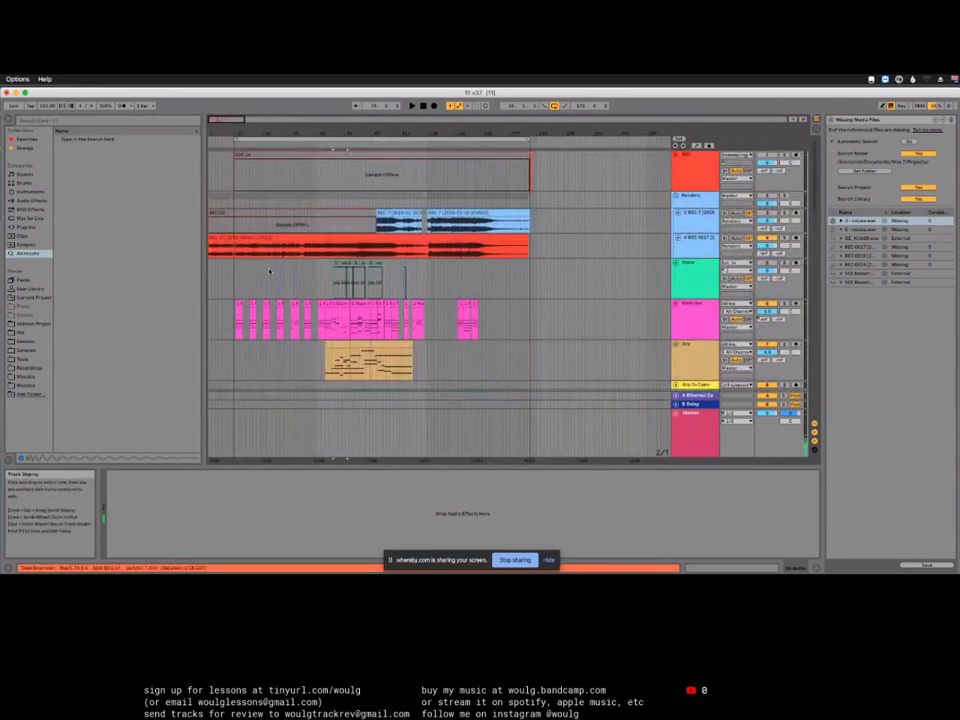
{"action": "left_click", "coordinate": [321, 157]}
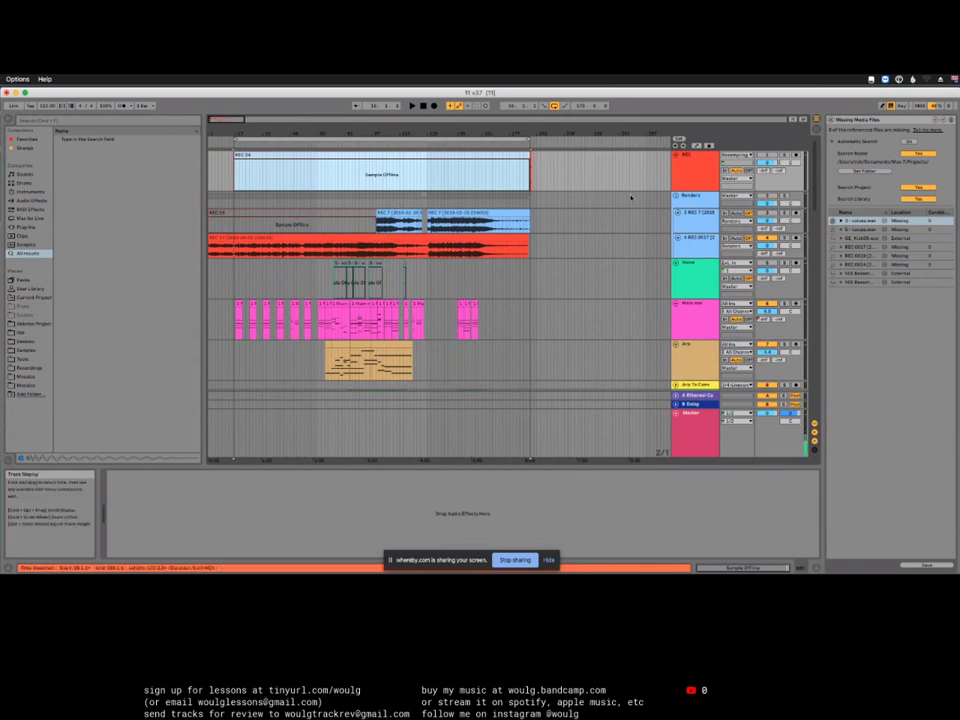
{"action": "left_click", "coordinate": [677, 156]}
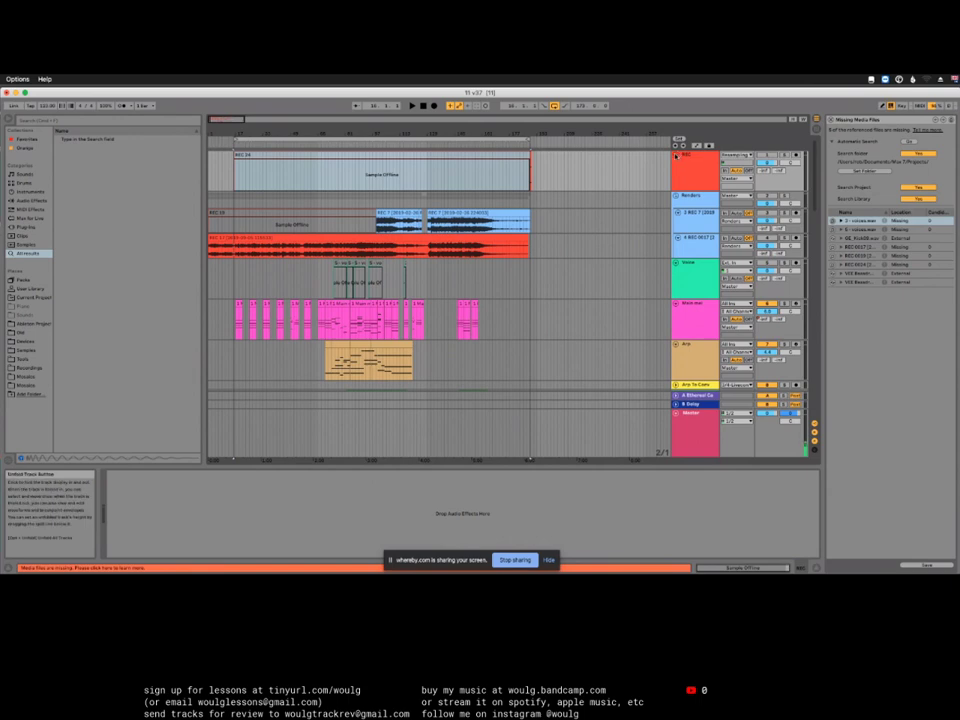
{"action": "left_click", "coordinate": [676, 156]}
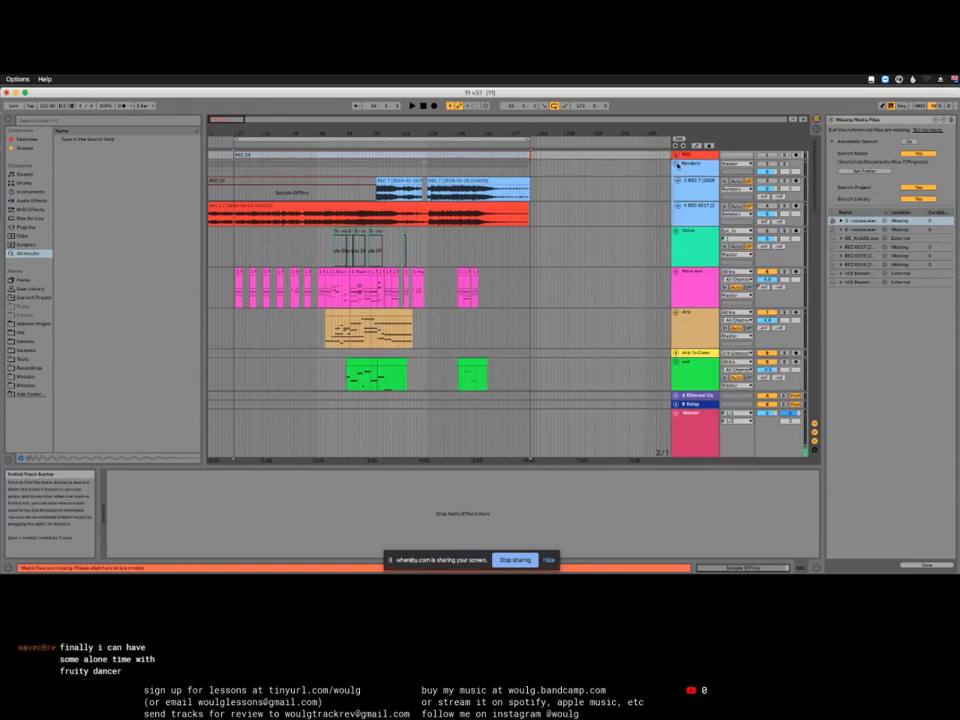
{"action": "left_click", "coordinate": [676, 164]}
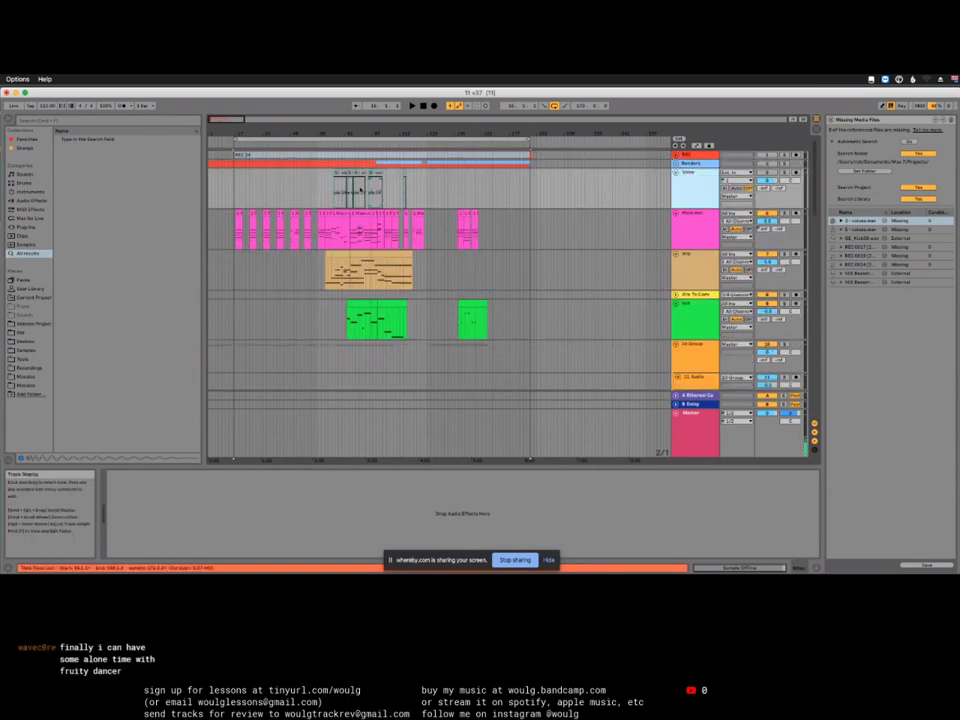
Step: Place the insert marker at bar 57 on the Voice track and close the missing media files list
{"action": "left_click_drag", "start_coordinate": [223, 133], "coordinate": [124, 173]}
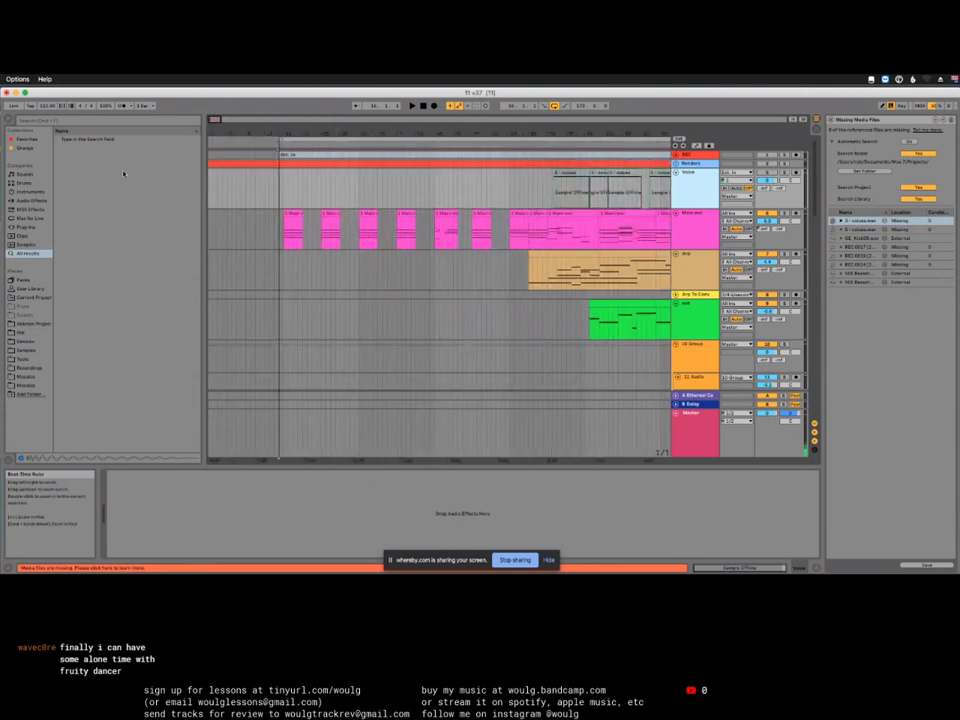
{"action": "left_click", "coordinate": [552, 272]}
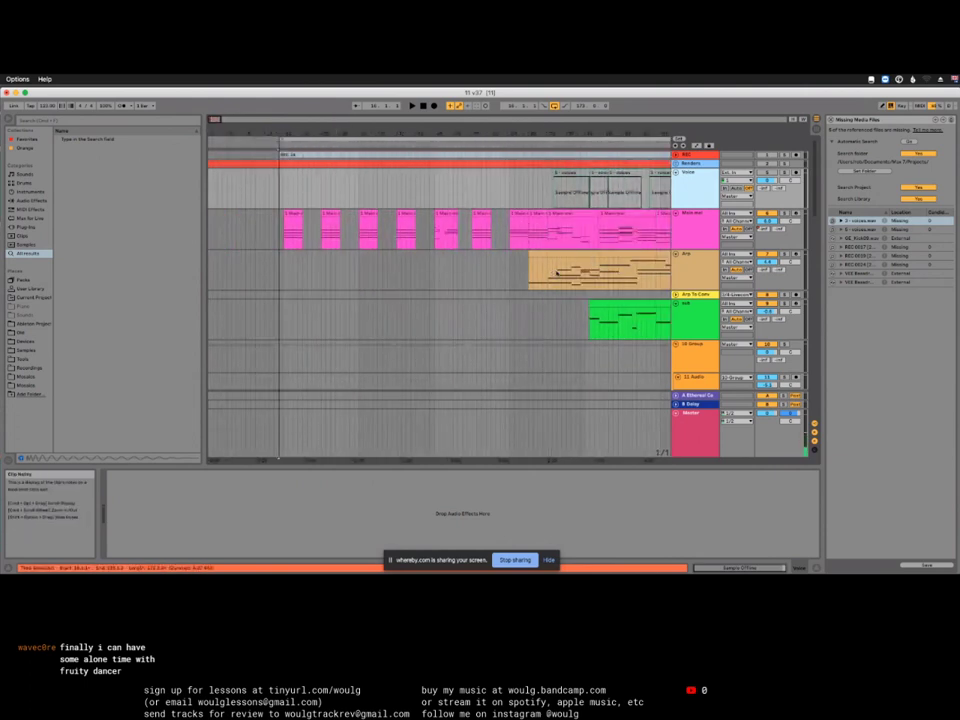
{"action": "left_click", "coordinate": [470, 199]}
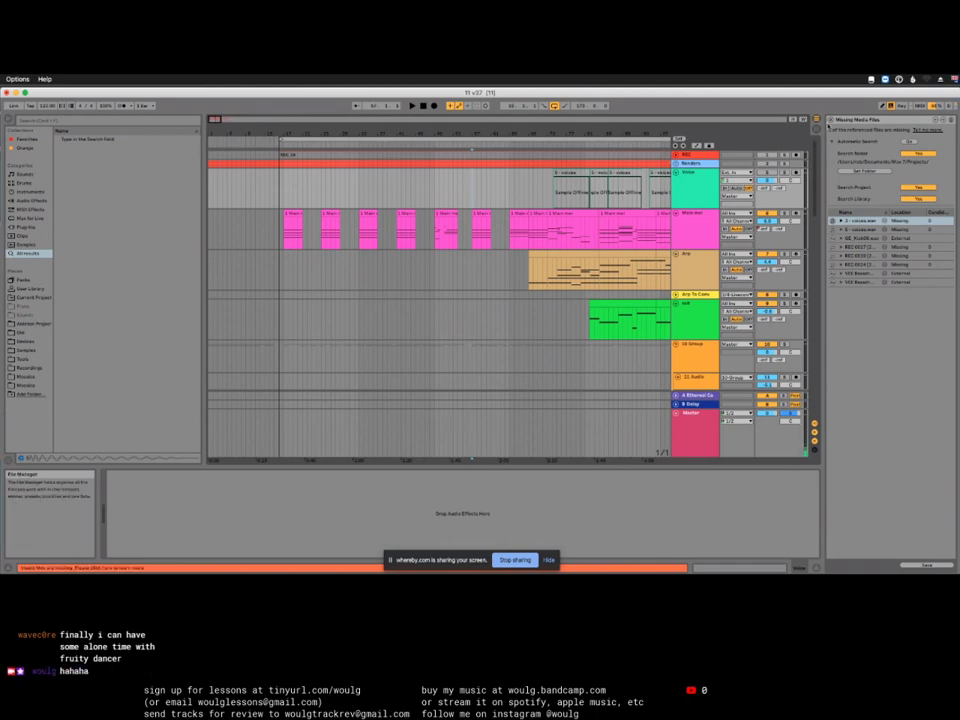
{"action": "left_click", "coordinate": [929, 121]}
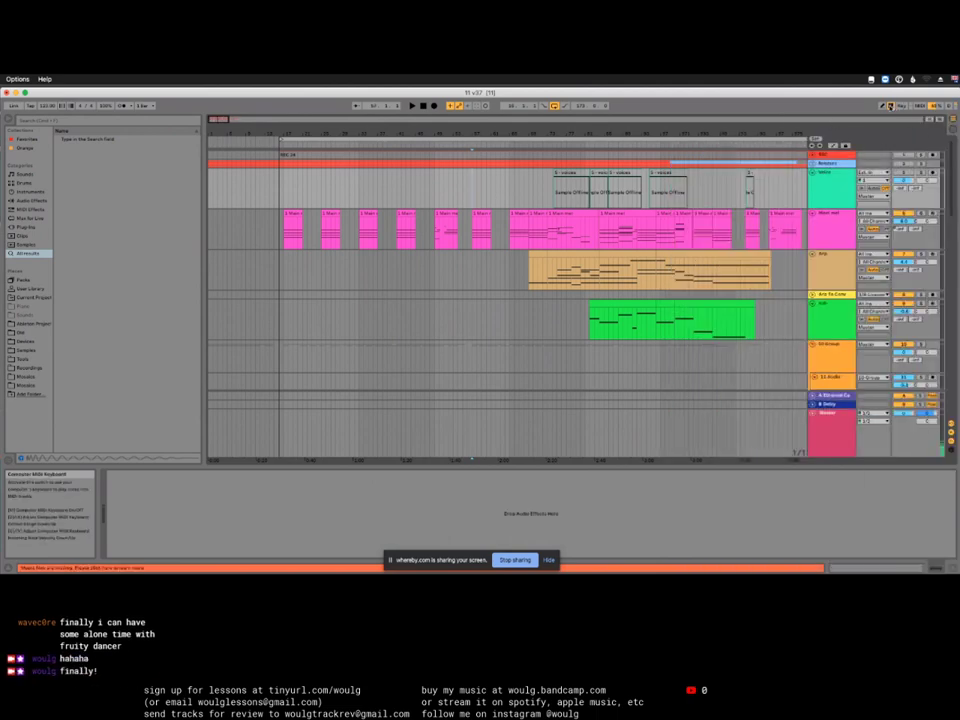
Step: Look through the arrangement's tracks with their automation shown and play the song from the start
{"action": "scroll", "coordinate": [506, 317], "scroll_direction": "down", "scroll_amount": 10}
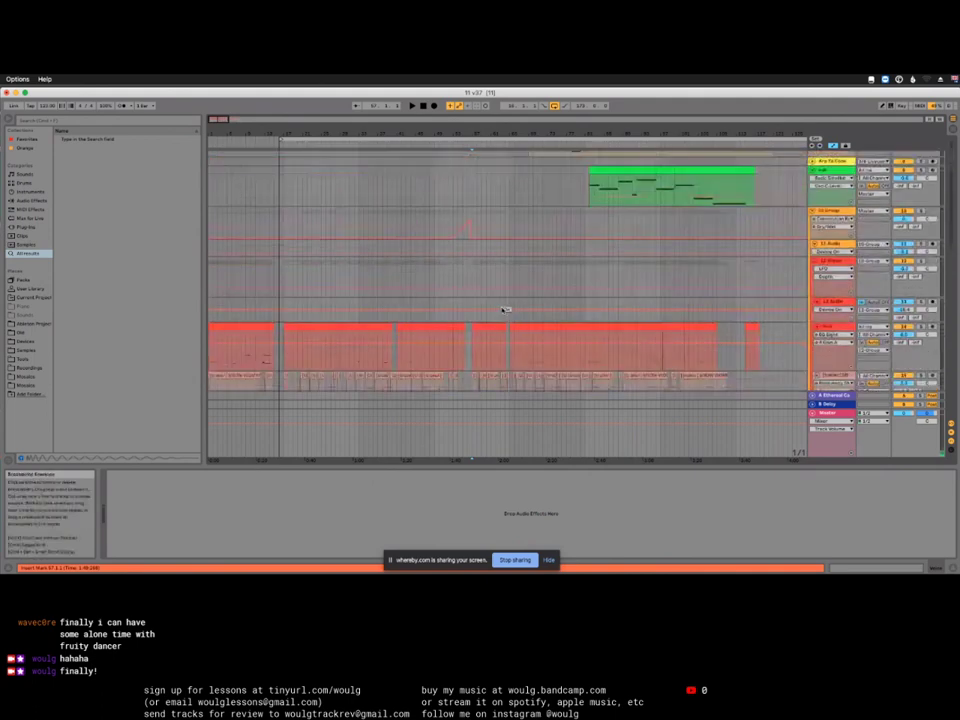
{"action": "scroll", "coordinate": [502, 309], "scroll_direction": "down", "scroll_amount": 10}
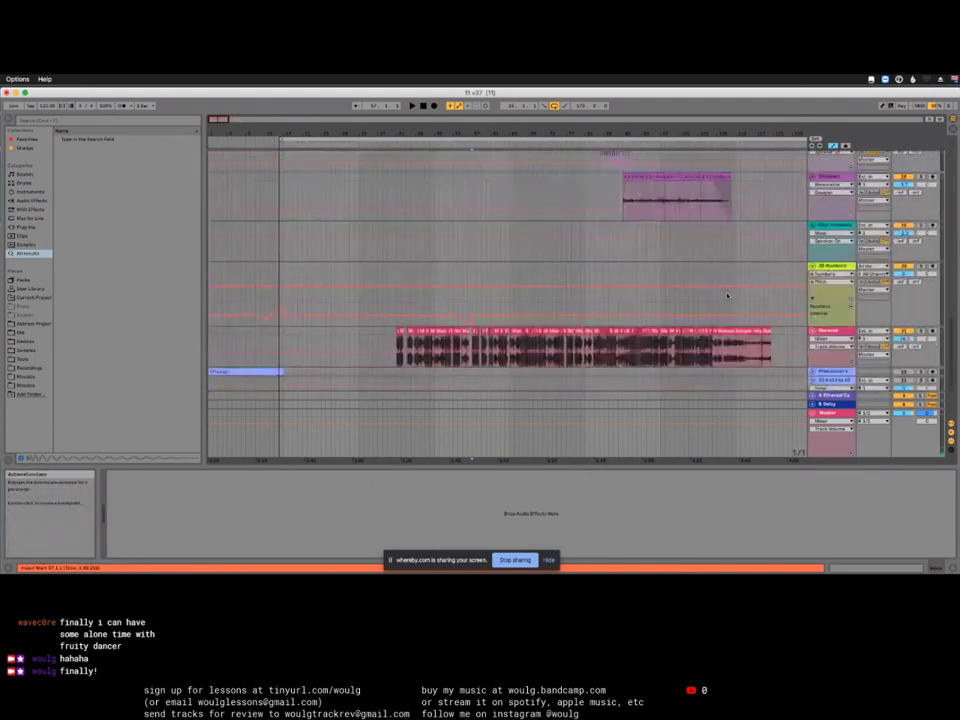
{"action": "scroll", "coordinate": [727, 294], "scroll_direction": "up", "scroll_amount": 10}
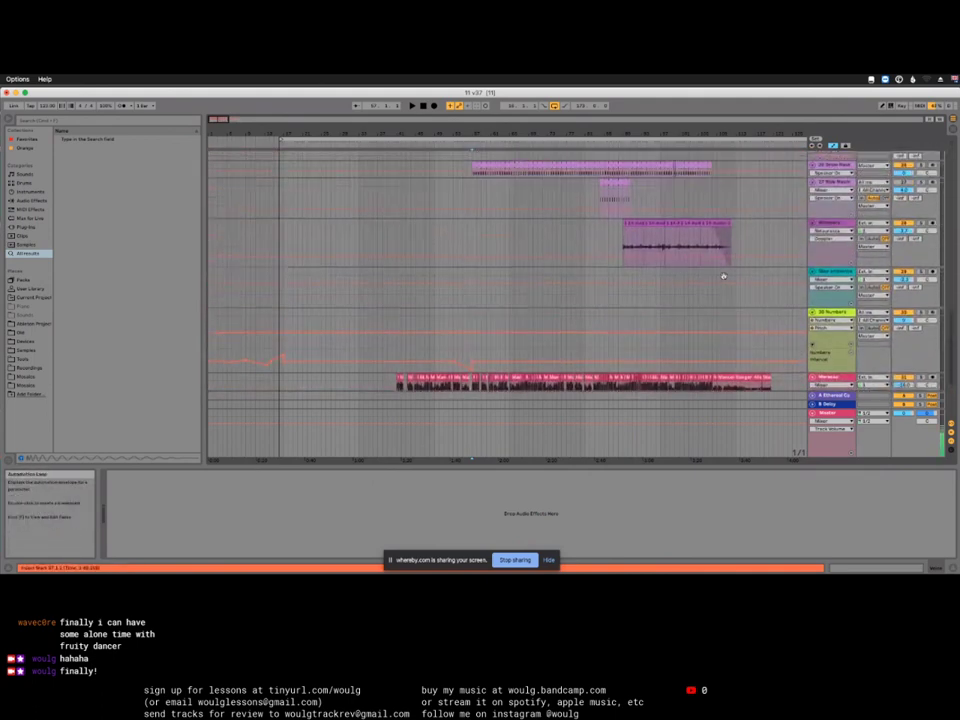
{"action": "scroll", "coordinate": [725, 278], "scroll_direction": "up", "scroll_amount": 5}
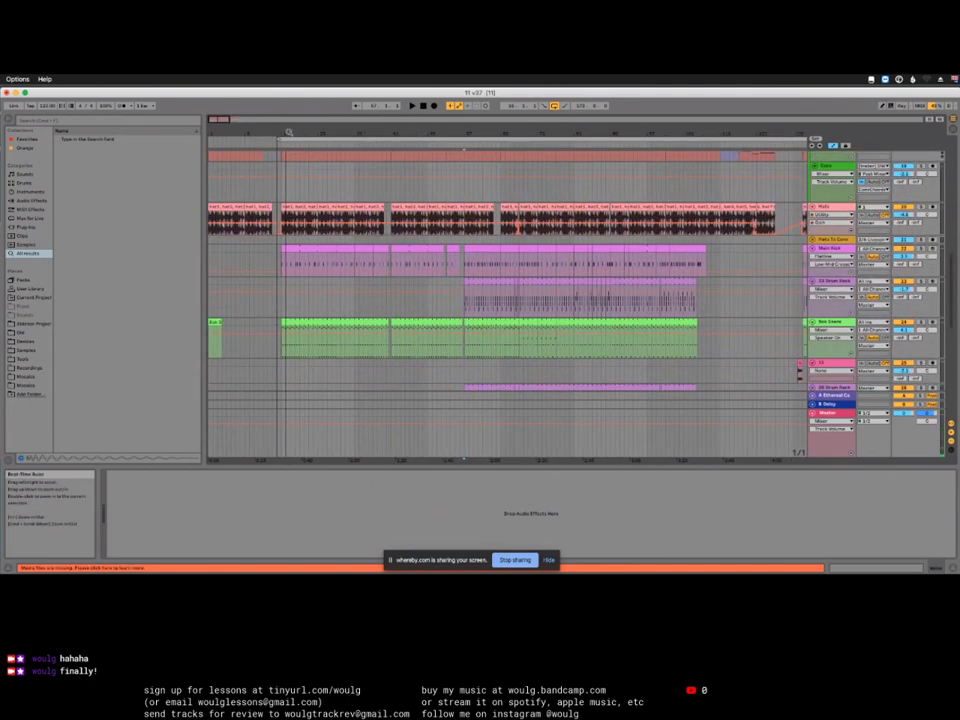
{"action": "left_click_drag", "start_coordinate": [289, 140], "coordinate": [289, 137]}
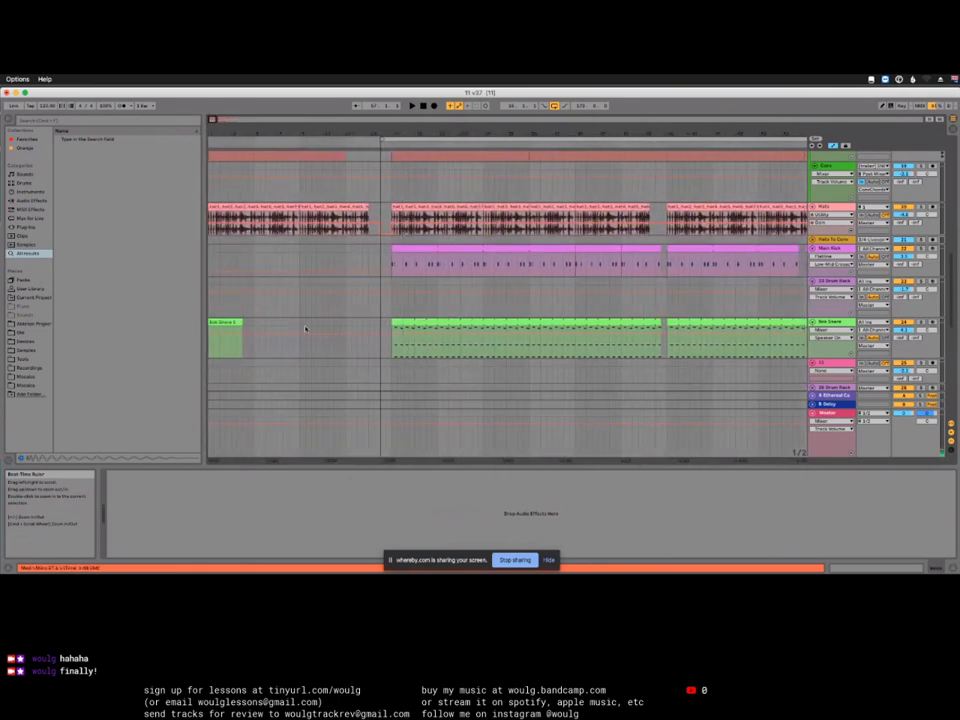
{"action": "scroll", "coordinate": [306, 329], "scroll_direction": "up", "scroll_amount": 3}
{"action": "scroll", "coordinate": [306, 329], "scroll_direction": "up", "scroll_amount": 5}
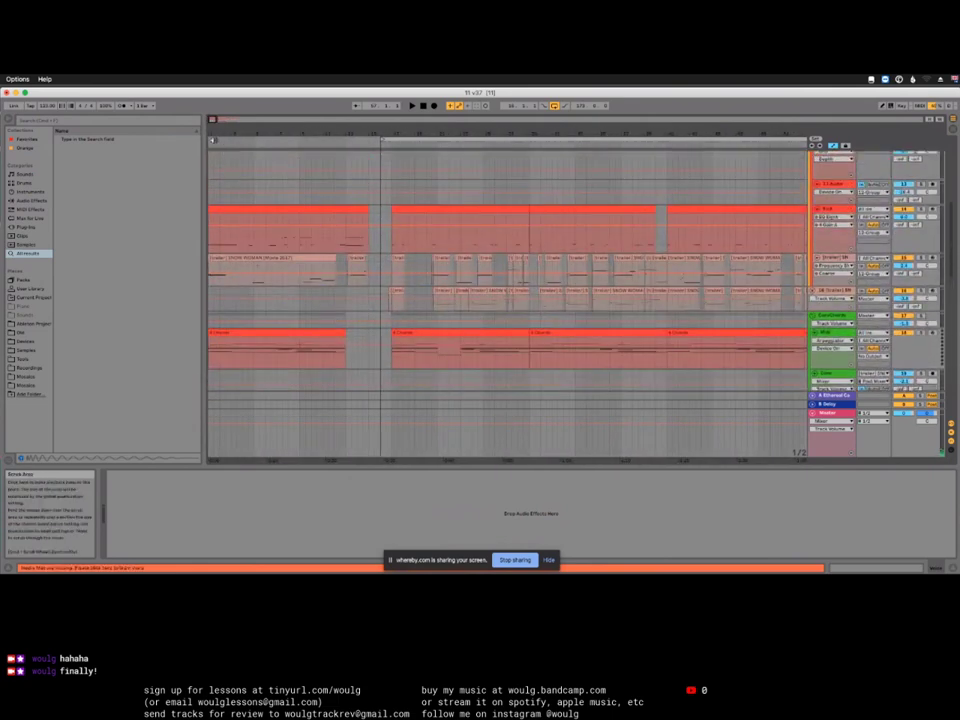
{"action": "left_click", "coordinate": [207, 141]}
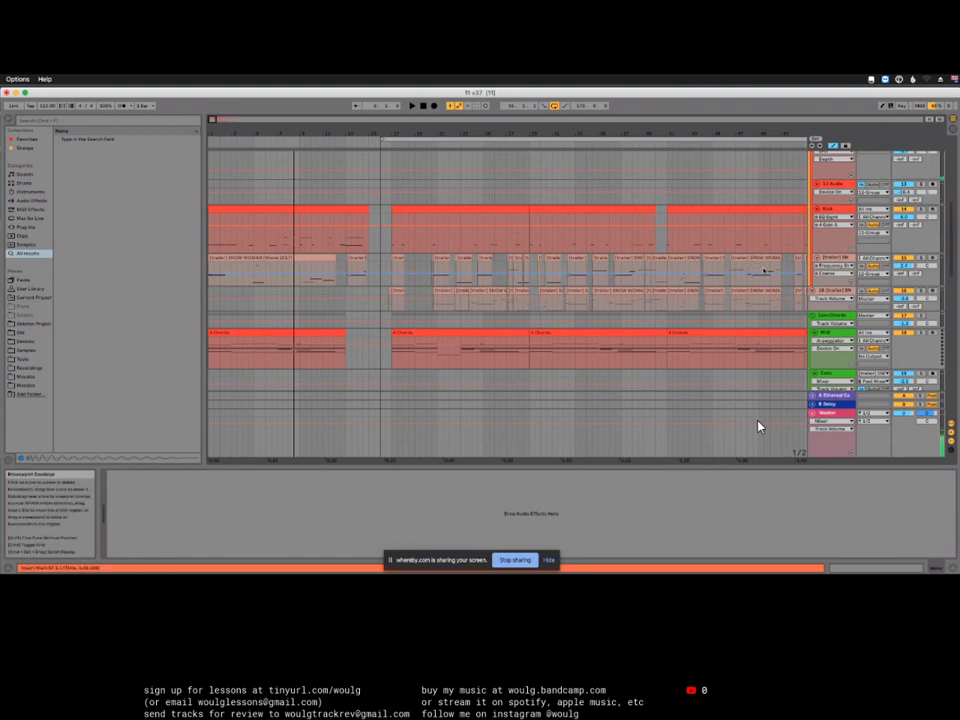
Step: Open the notes of the long SNOW WOMAN clip near bar 46 and solo its [trailer] track
{"action": "double_click", "coordinate": [759, 262]}
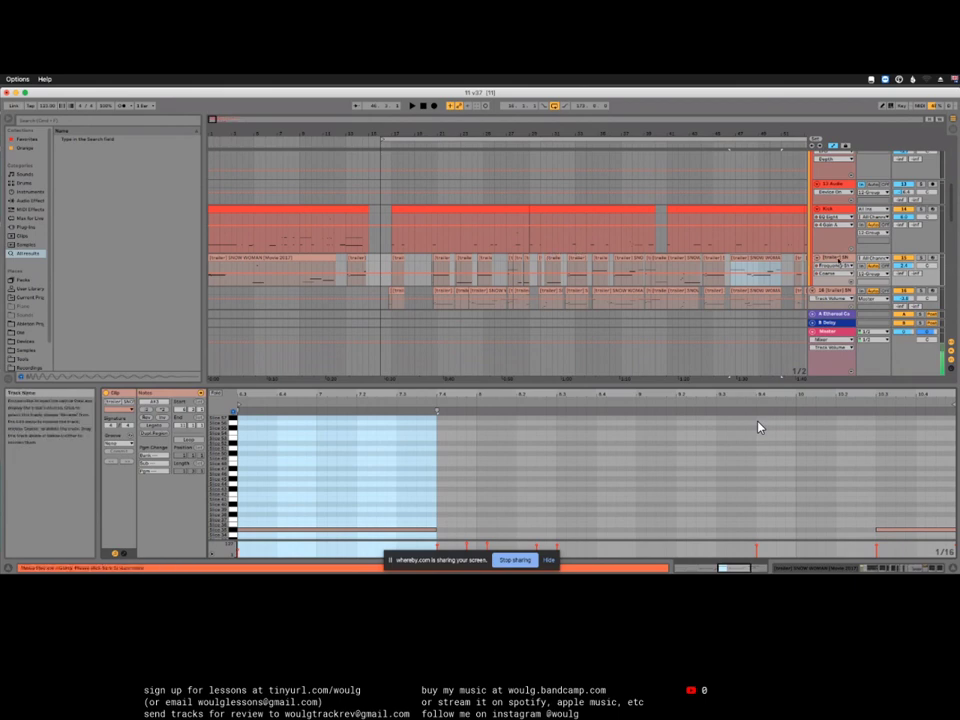
{"action": "left_click", "coordinate": [838, 258]}
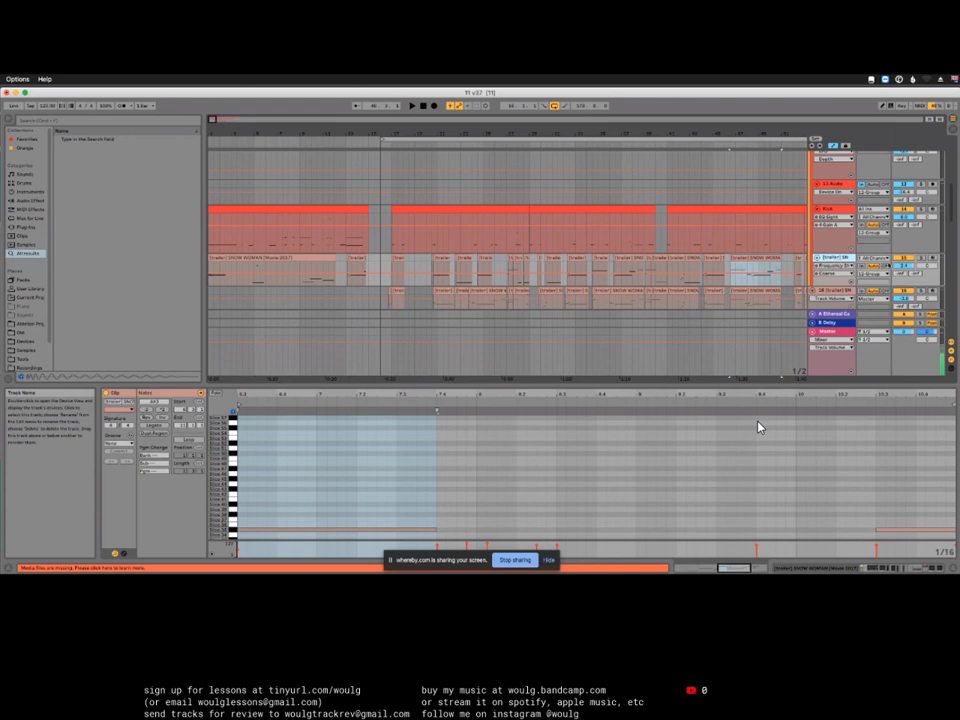
{"action": "left_click", "coordinate": [921, 257]}
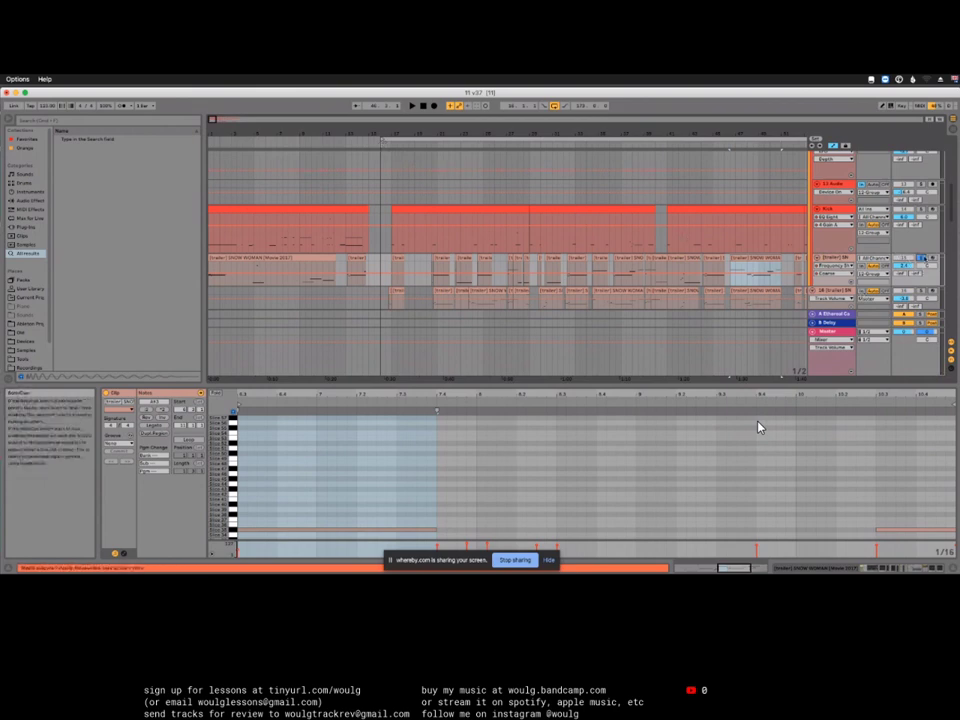
Step: Solo the second [trailer] SNOW WOMAN track as well and play the soloed tracks
{"action": "scroll", "coordinate": [500, 250], "scroll_direction": "up", "scroll_amount": 5}
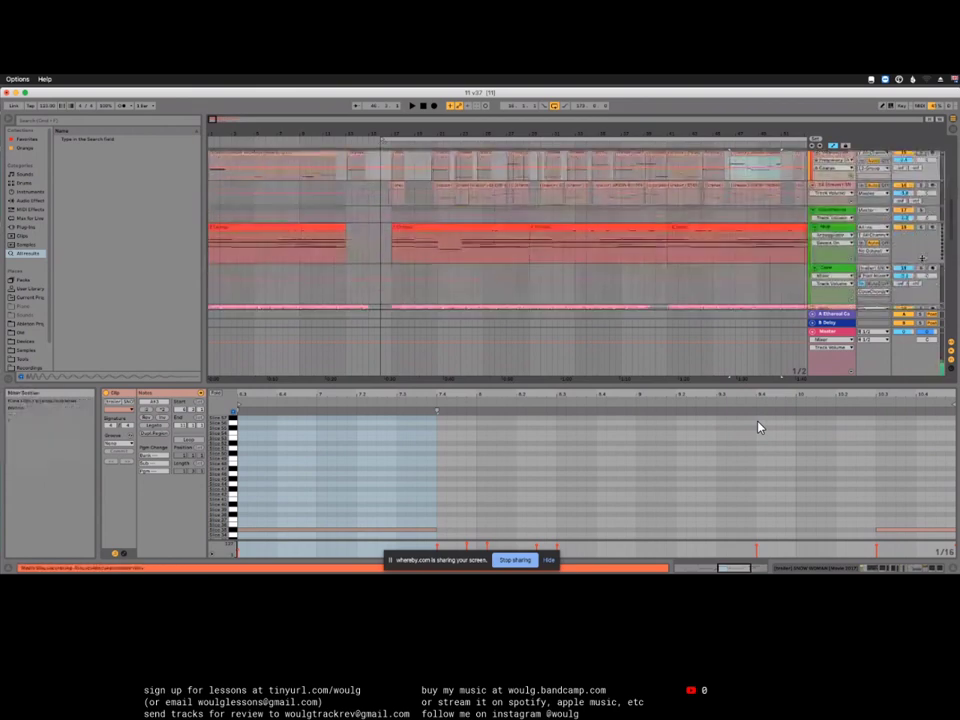
{"action": "scroll", "coordinate": [500, 250], "scroll_direction": "down", "scroll_amount": 5}
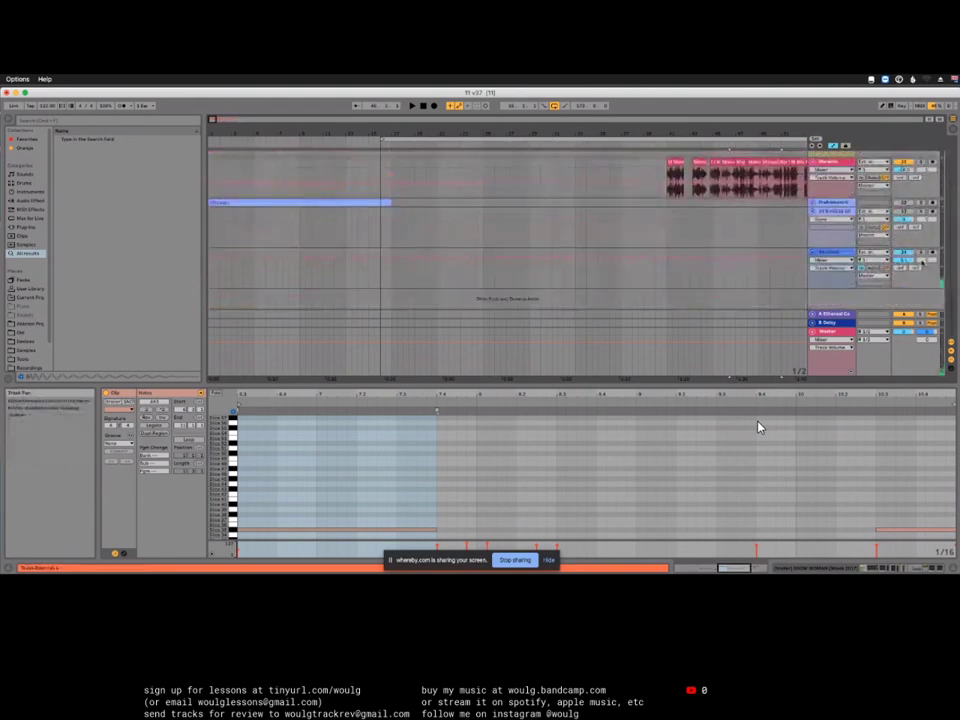
{"action": "scroll", "coordinate": [500, 250], "scroll_direction": "up", "scroll_amount": 5}
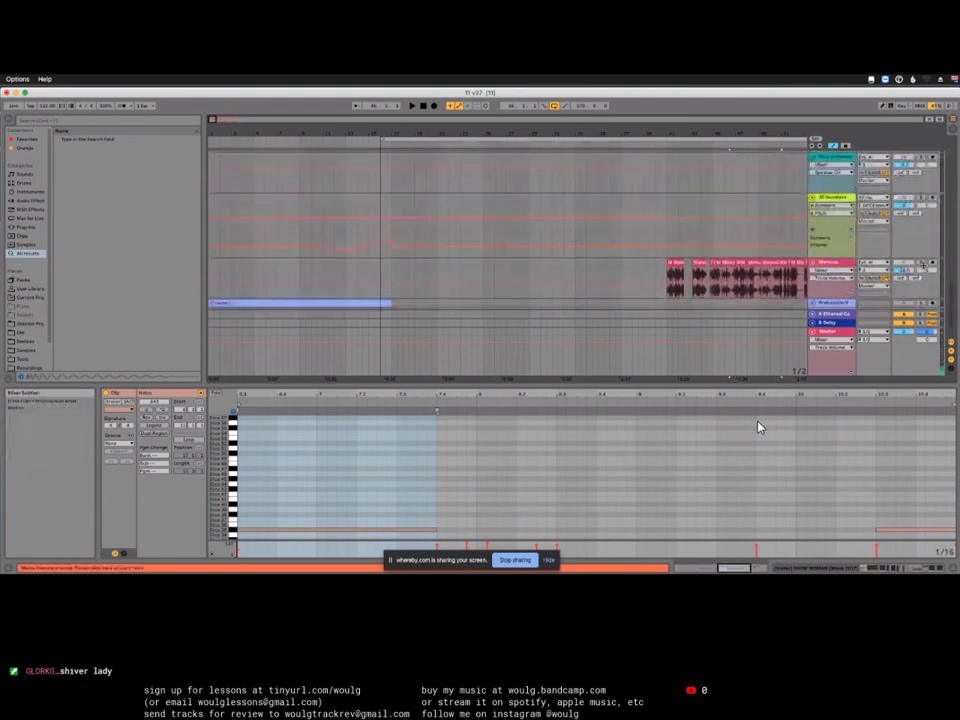
{"action": "scroll", "coordinate": [500, 250], "scroll_direction": "up", "scroll_amount": 10}
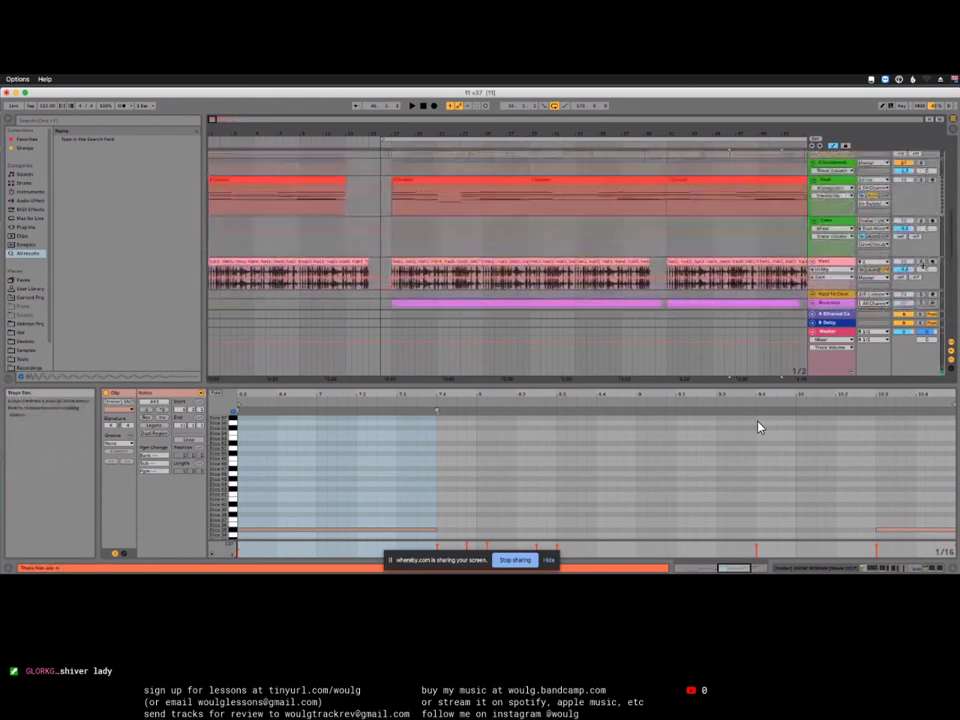
{"action": "scroll", "coordinate": [500, 250], "scroll_direction": "up", "scroll_amount": 3}
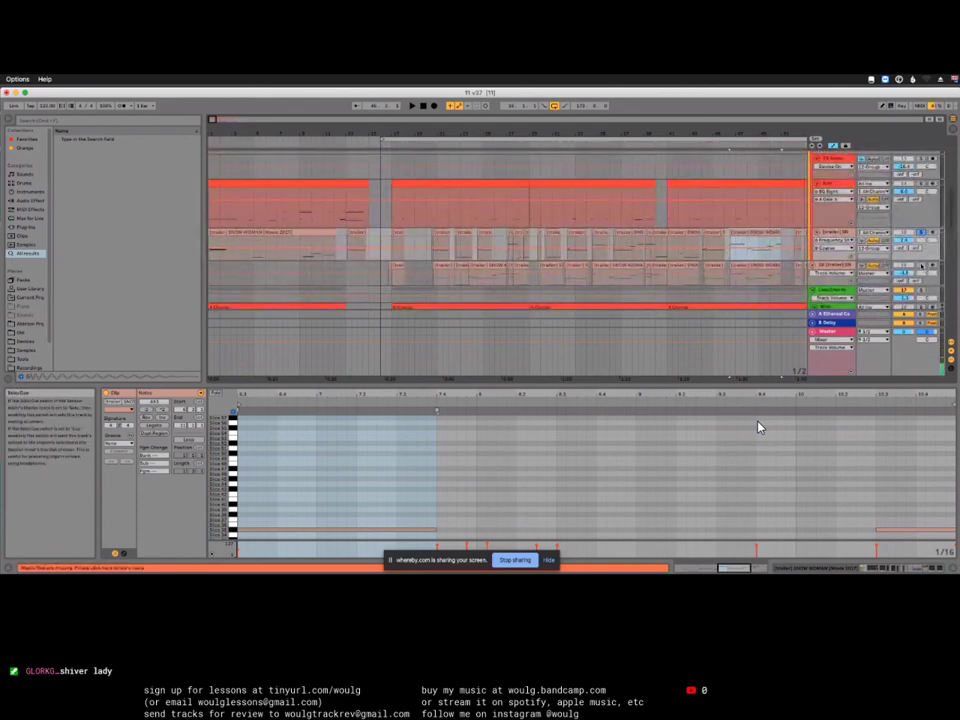
{"action": "key", "text": "space"}
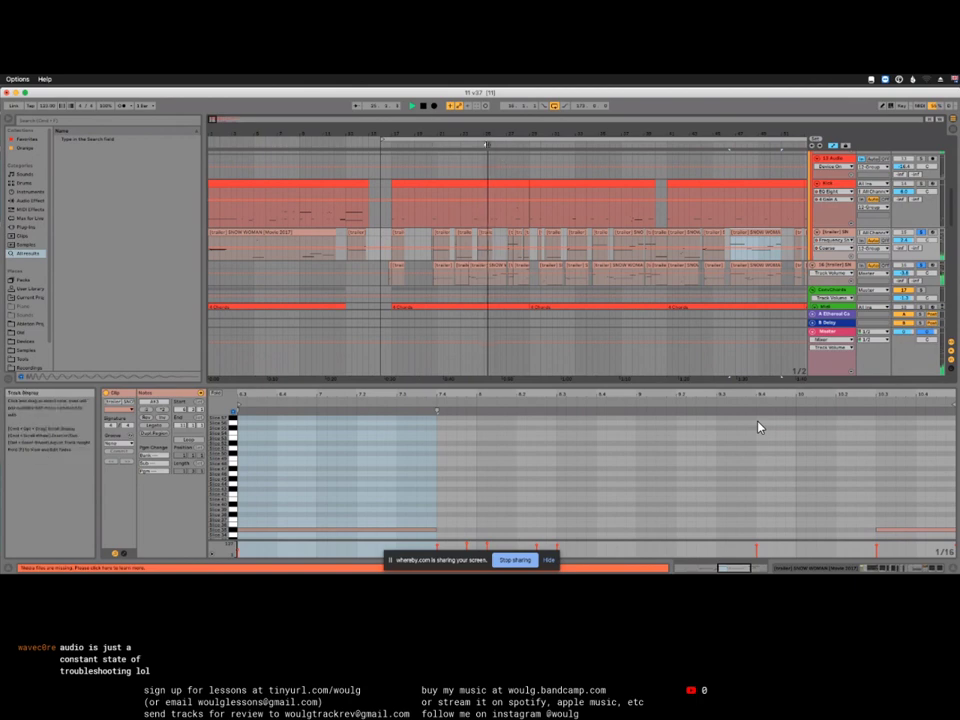
Step: Solo the Hats track at the opening bars and examine its device chain from EQ Eight onward
{"action": "left_click", "coordinate": [389, 131]}
{"action": "key", "text": "space"}
{"action": "left_click_drag", "start_coordinate": [389, 131], "coordinate": [552, 228]}
{"action": "scroll", "coordinate": [820, 202], "scroll_direction": "down", "scroll_amount": 5}
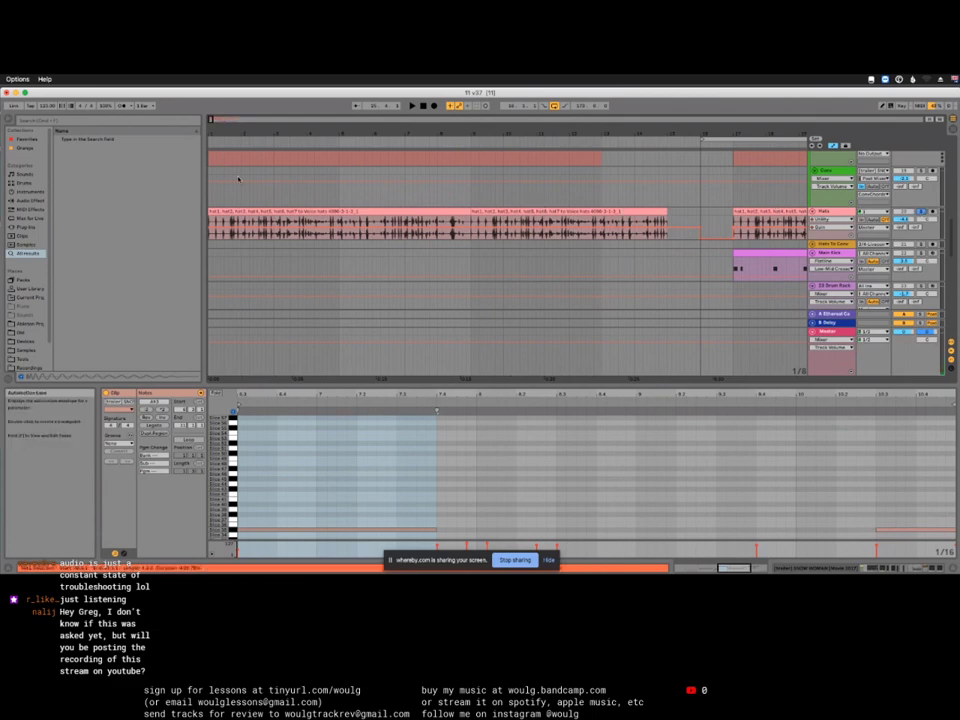
{"action": "left_click", "coordinate": [840, 212]}
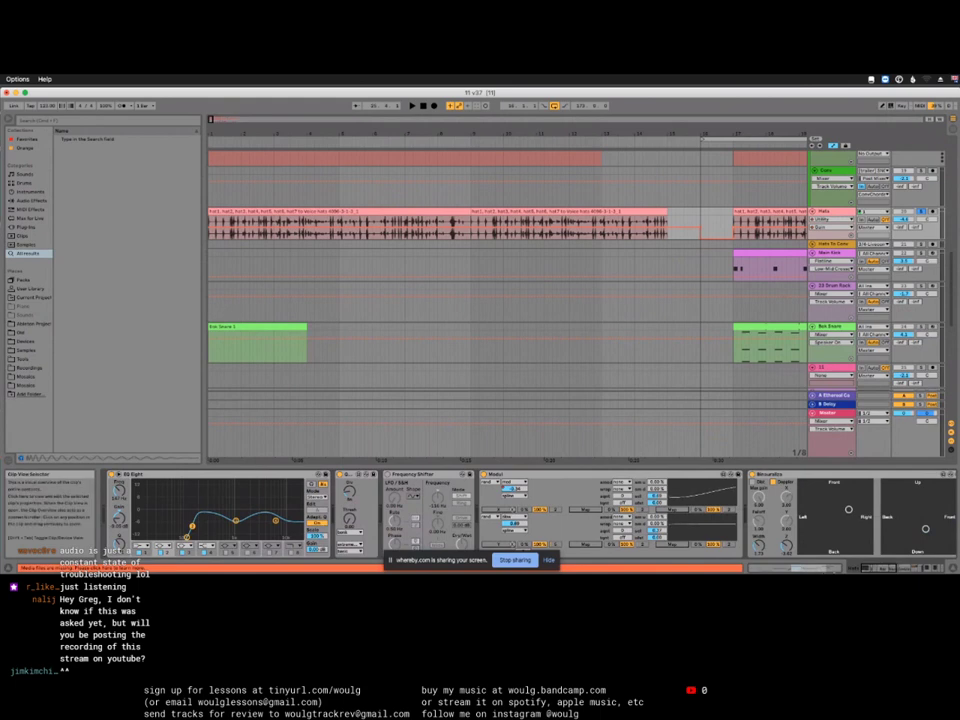
{"action": "scroll", "coordinate": [882, 568], "scroll_direction": "right", "scroll_amount": 10}
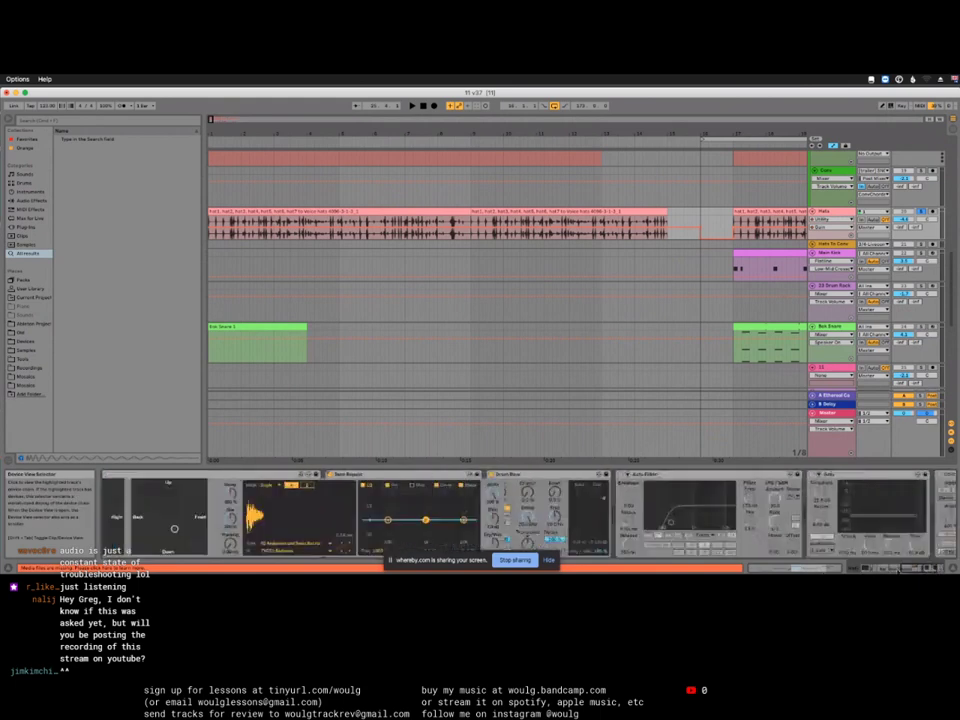
{"action": "scroll", "coordinate": [882, 568], "scroll_direction": "left", "scroll_amount": 10}
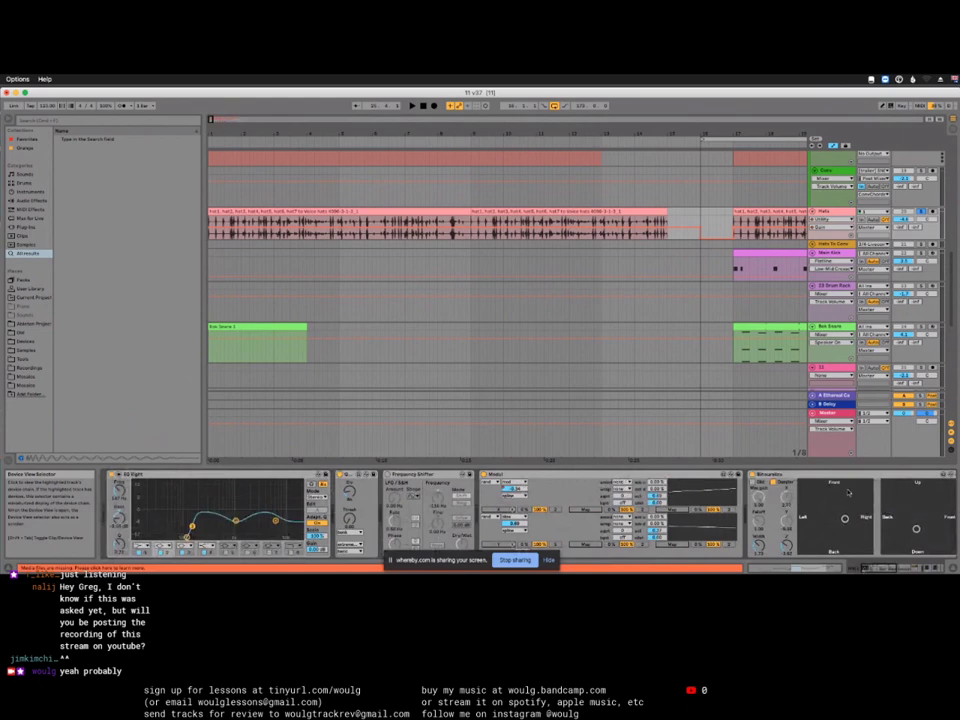
Step: Check the remaining tracks down to the last one and play the Hats track soloed
{"action": "left_click", "coordinate": [778, 362]}
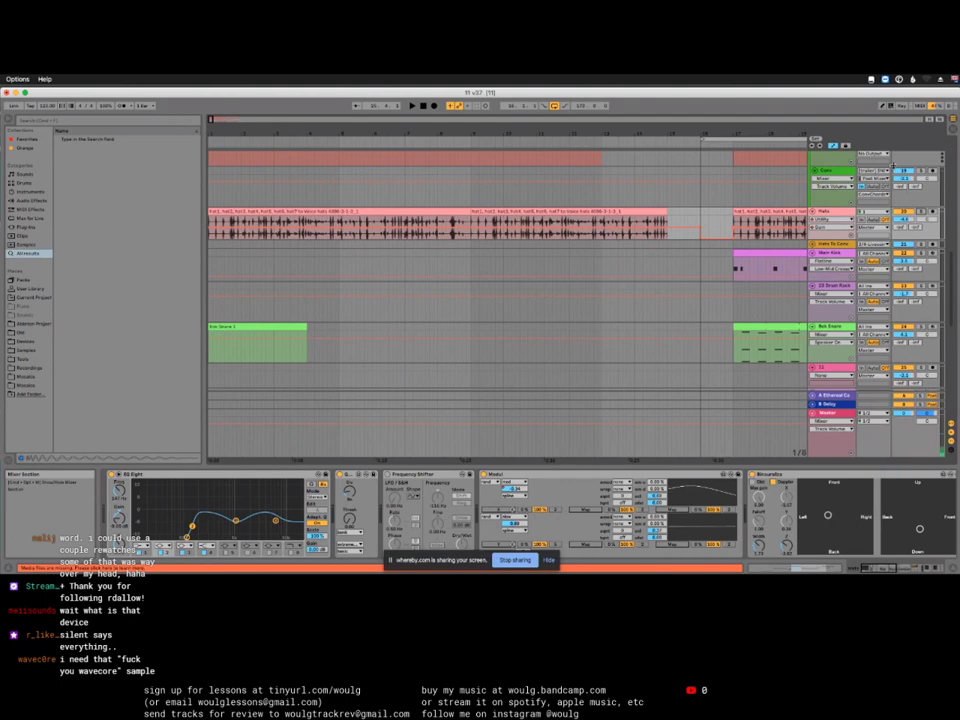
{"action": "scroll", "coordinate": [884, 370], "scroll_direction": "down", "scroll_amount": 10}
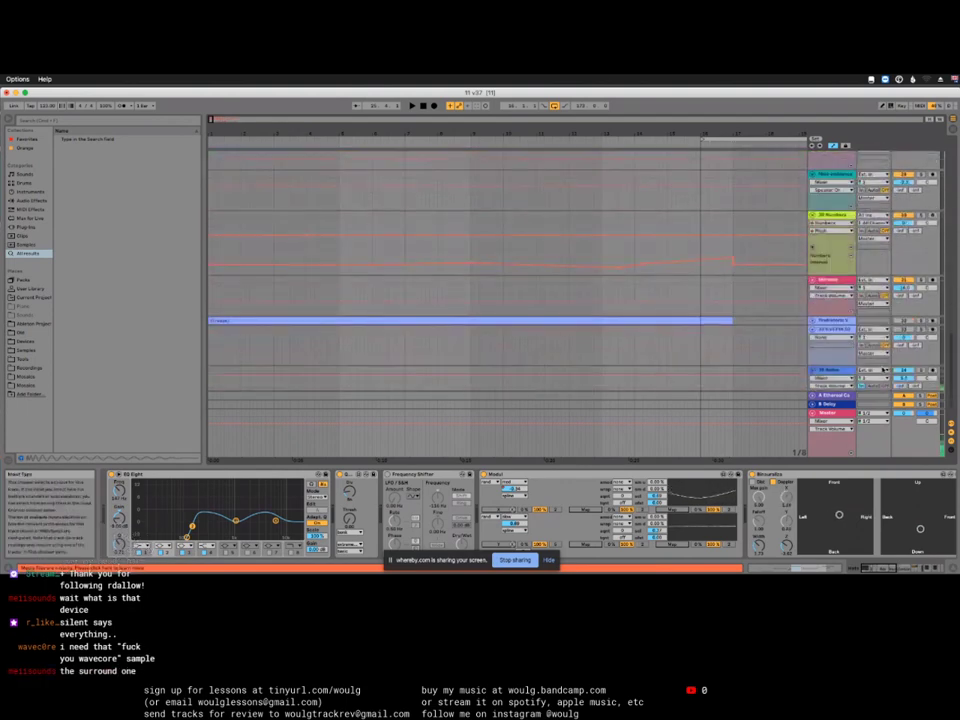
{"action": "scroll", "coordinate": [884, 370], "scroll_direction": "down", "scroll_amount": 3}
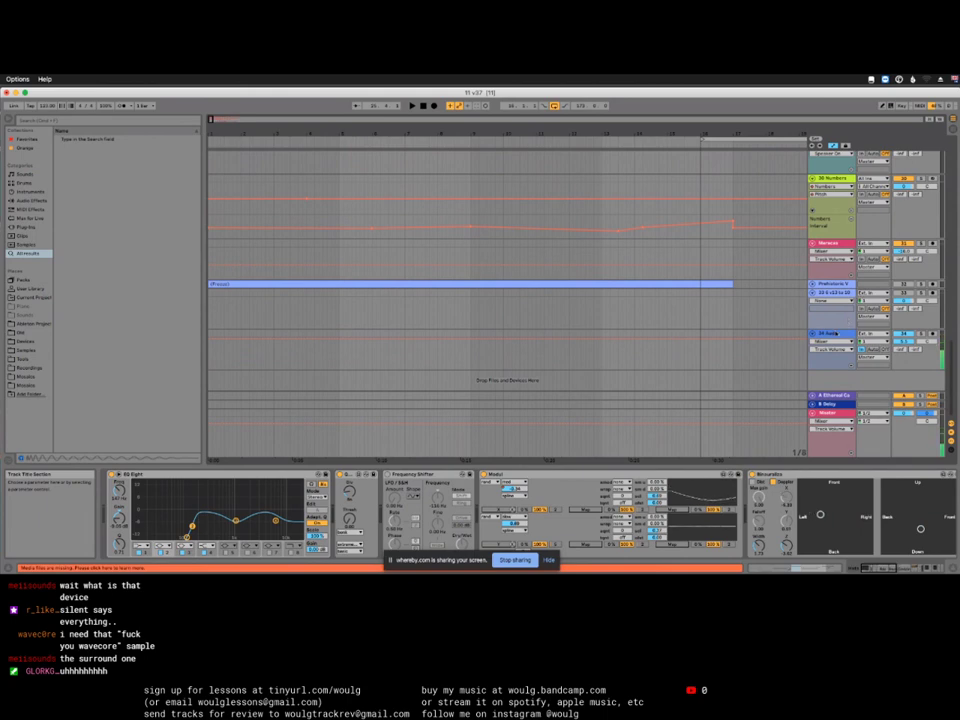
{"action": "scroll", "coordinate": [922, 308], "scroll_direction": "up", "scroll_amount": 8}
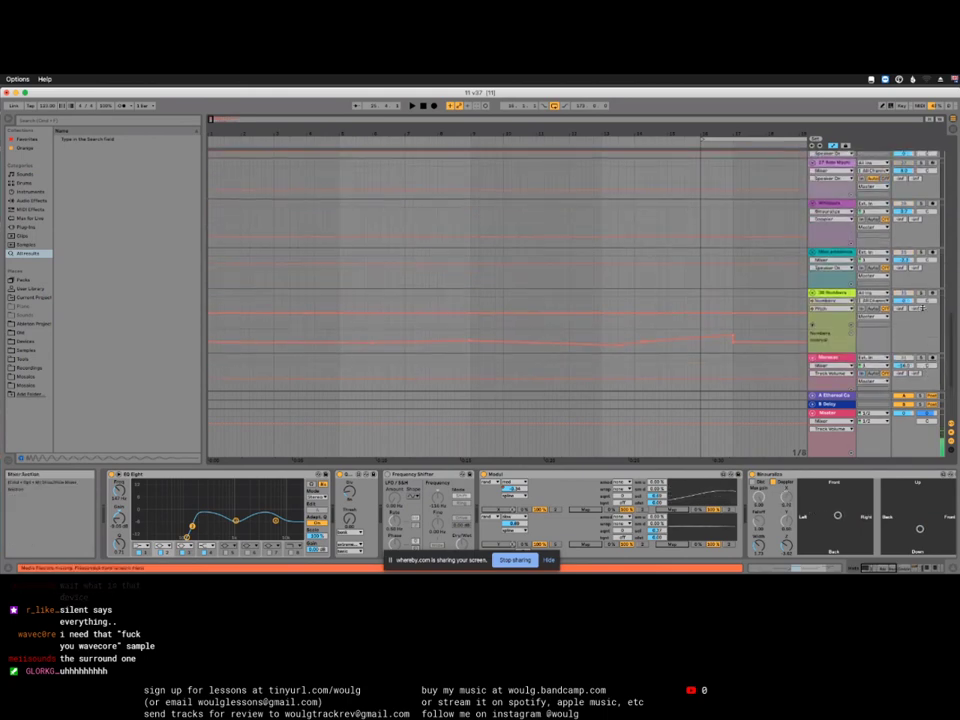
{"action": "scroll", "coordinate": [922, 308], "scroll_direction": "up", "scroll_amount": 10}
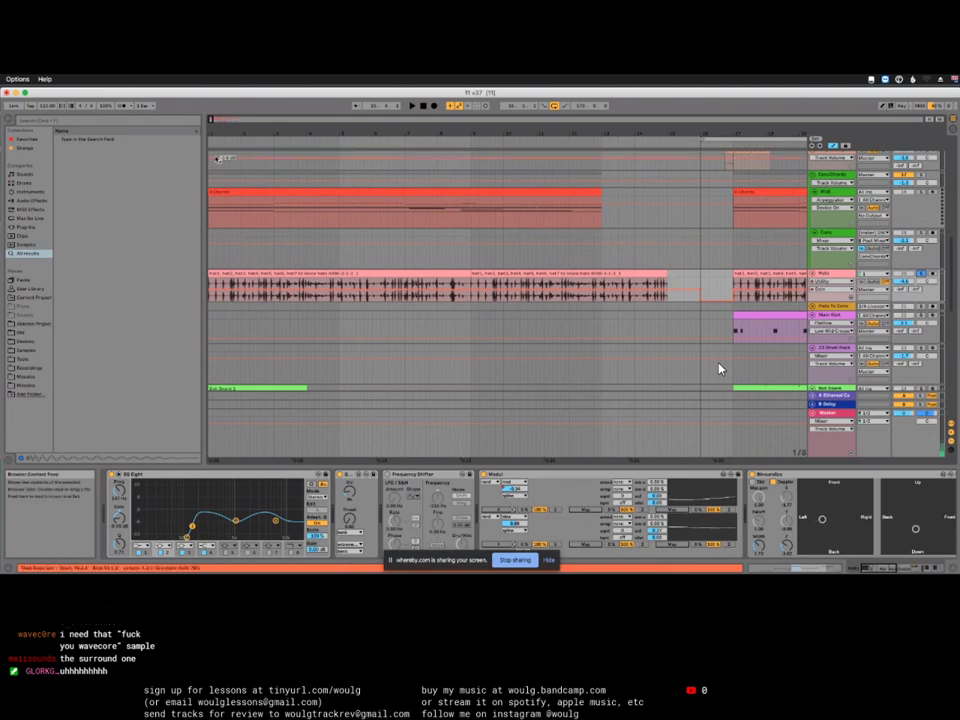
{"action": "key", "text": "space"}
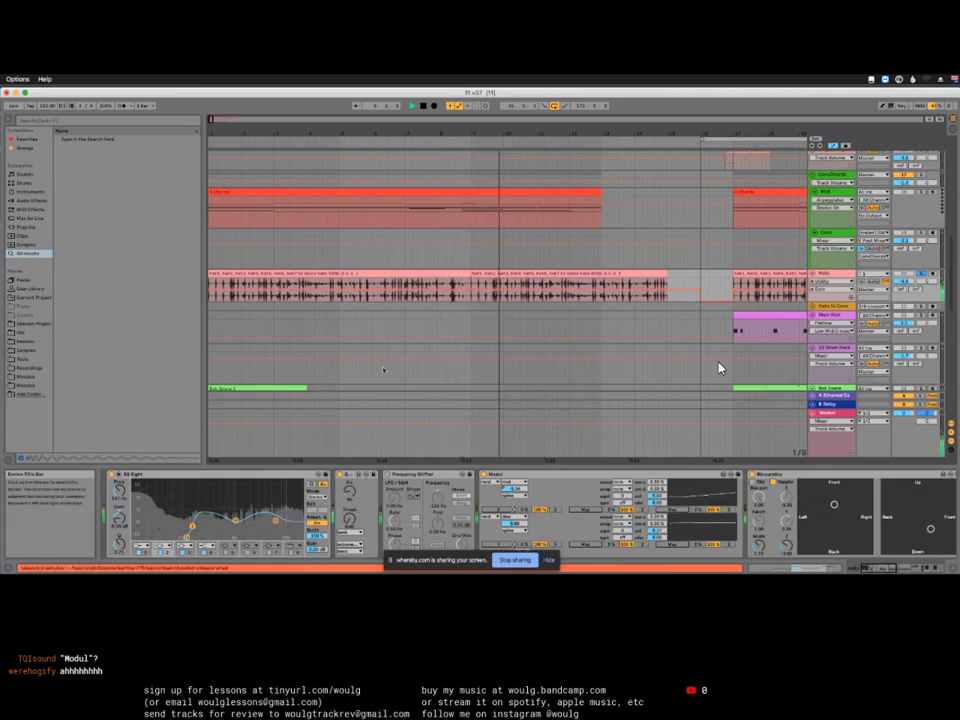
Step: Resume playback of the soloed Hats track and stop it near bar 15
{"action": "left_click", "coordinate": [423, 106]}
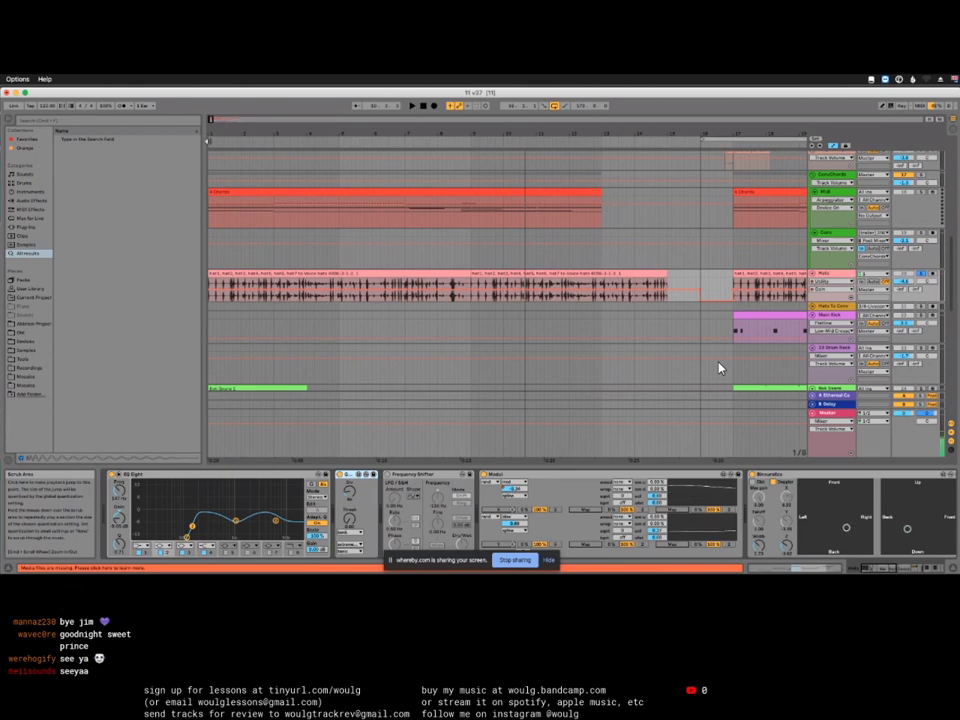
{"action": "key", "text": "space"}
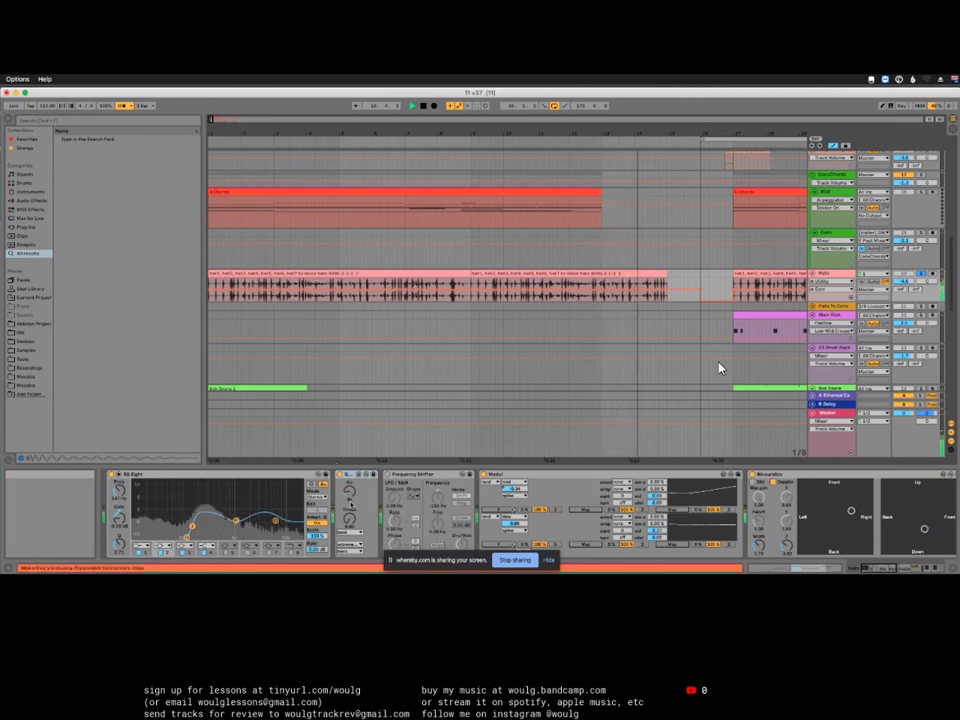
{"action": "key", "text": "space"}
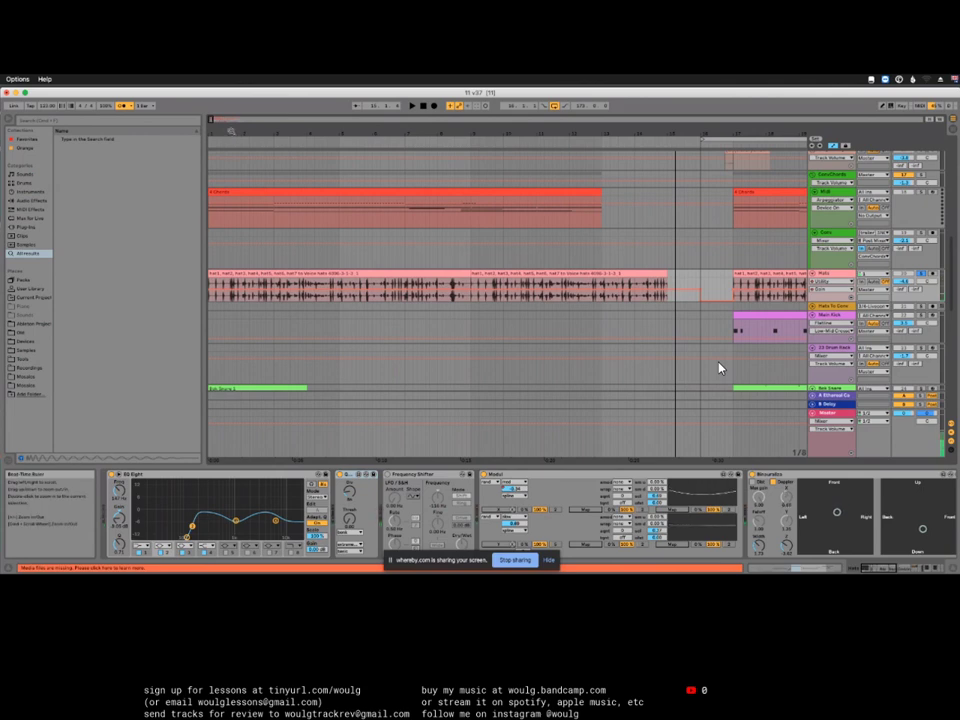
Step: Solo the ConvChords group and play it from bar 16
{"action": "scroll", "coordinate": [718, 368], "scroll_direction": "up", "scroll_amount": 2}
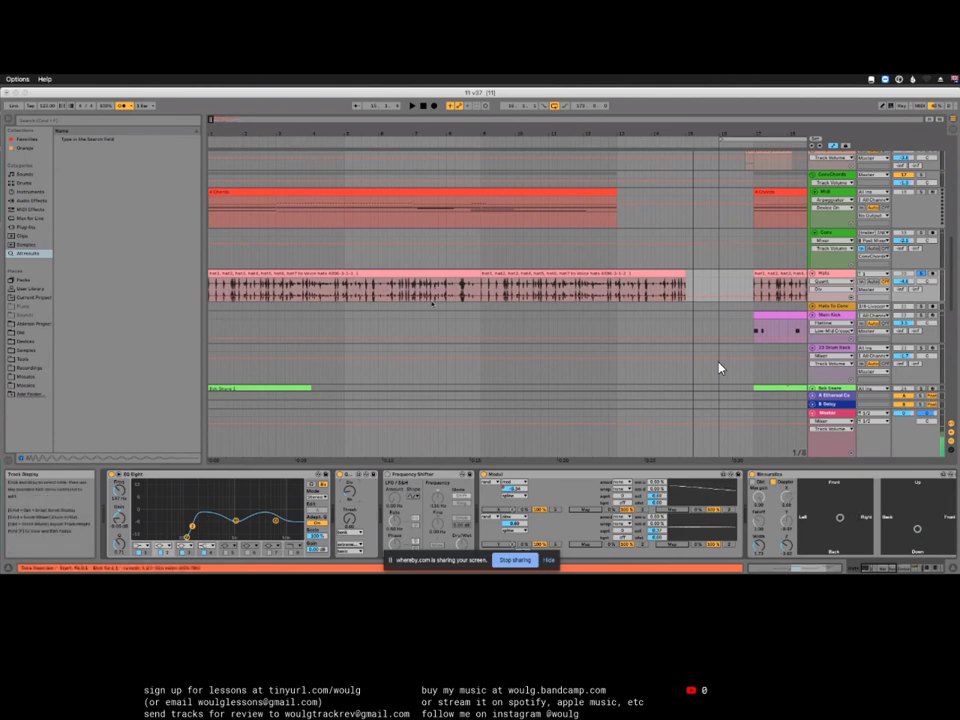
{"action": "key", "text": "plus"}
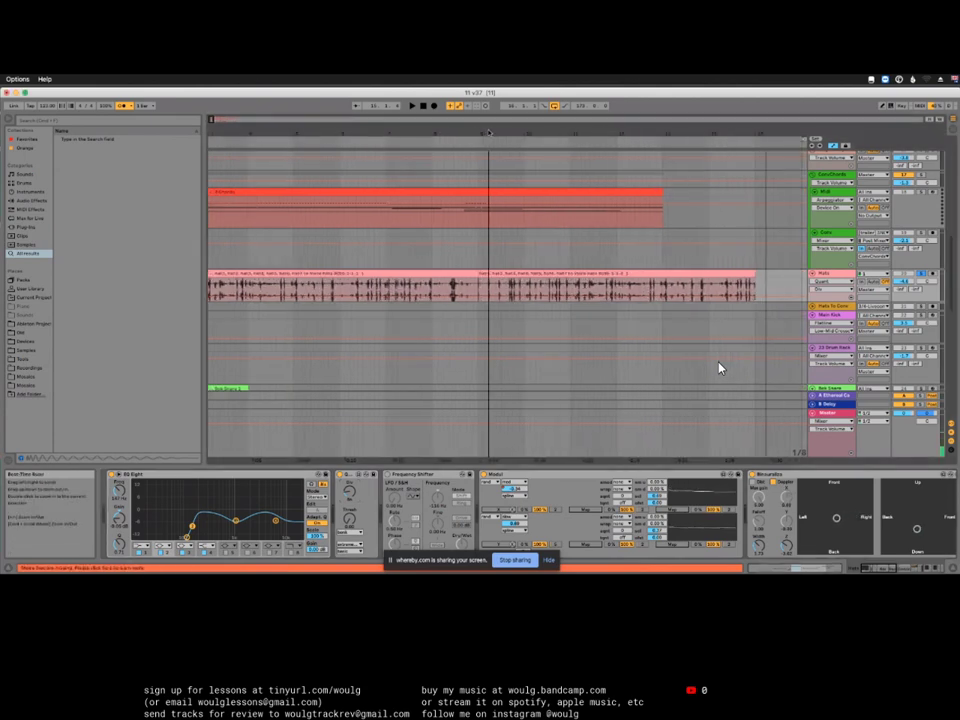
{"action": "key", "text": "minus"}
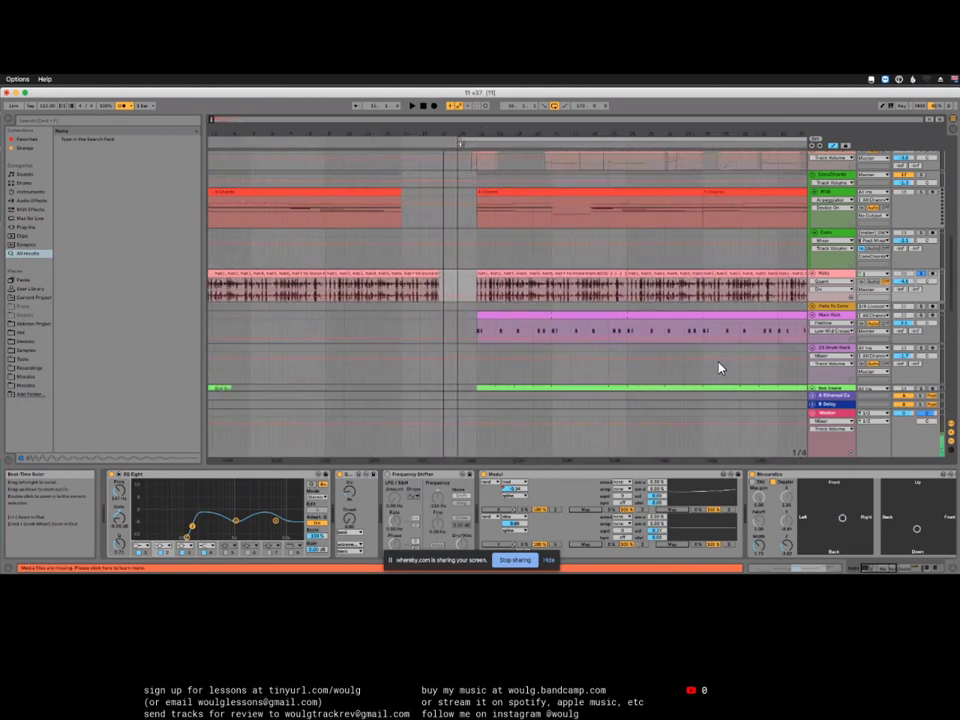
{"action": "scroll", "coordinate": [718, 368], "scroll_direction": "up", "scroll_amount": 2}
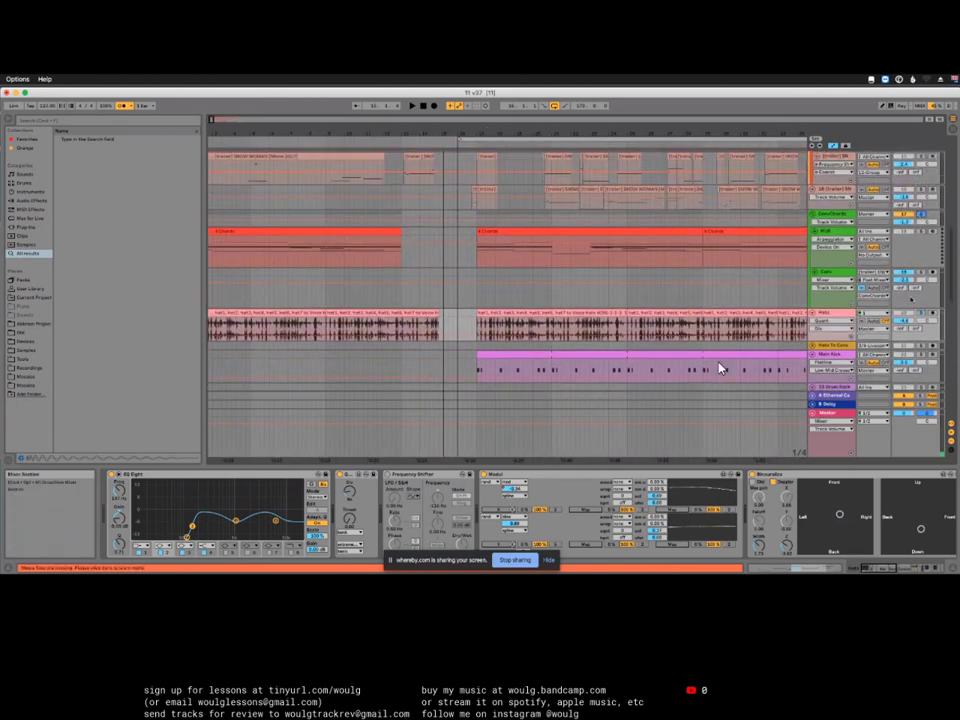
{"action": "scroll", "coordinate": [718, 368], "scroll_direction": "down", "scroll_amount": 6}
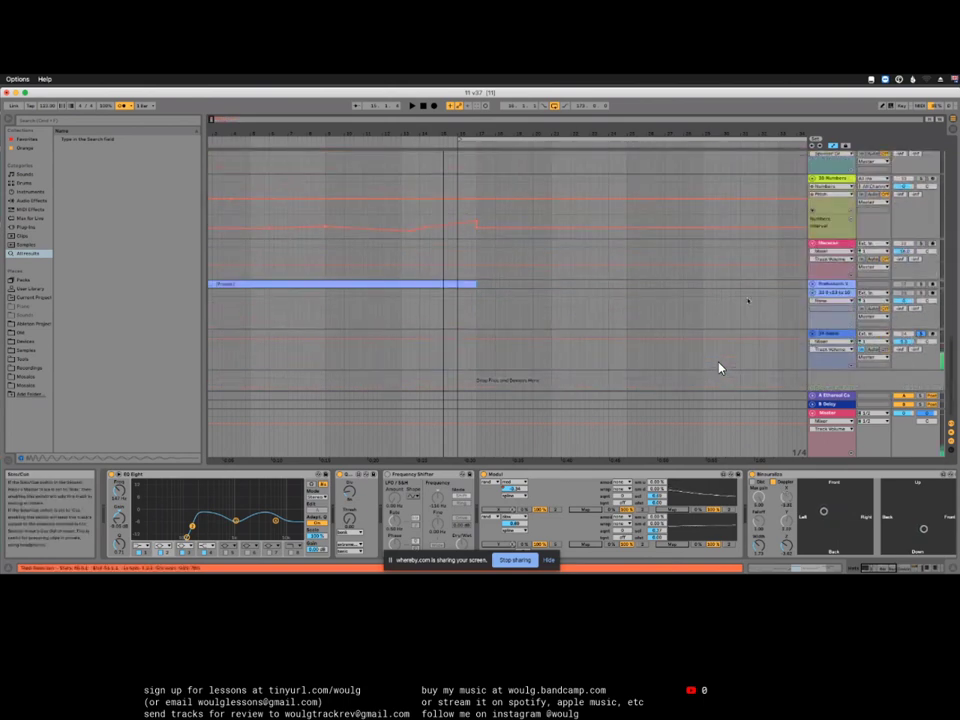
{"action": "scroll", "coordinate": [718, 368], "scroll_direction": "up", "scroll_amount": 8}
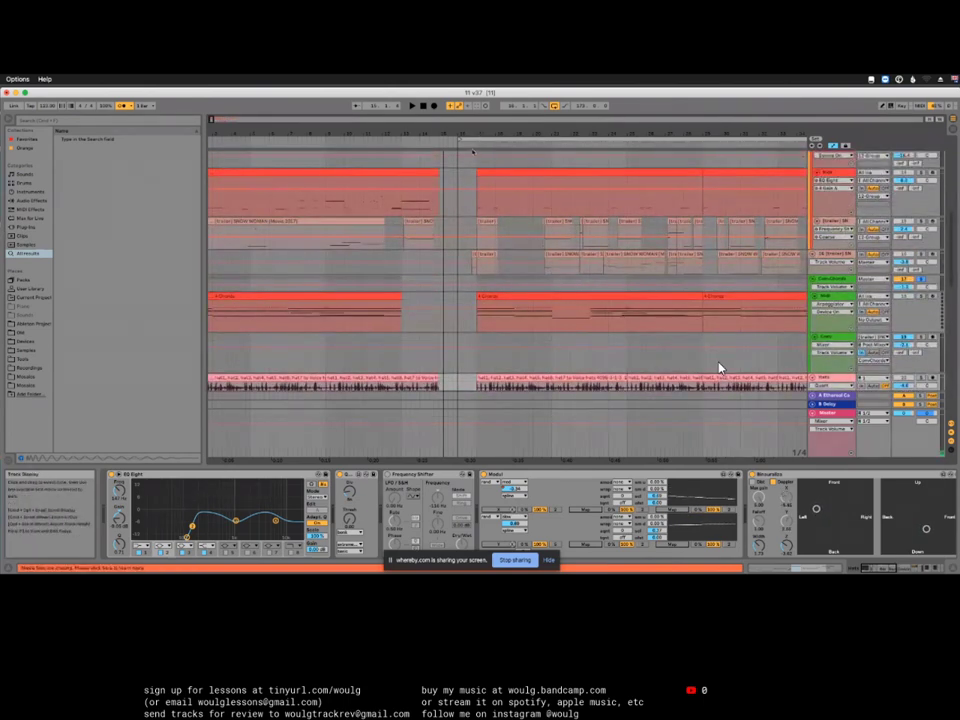
{"action": "key", "text": "space"}
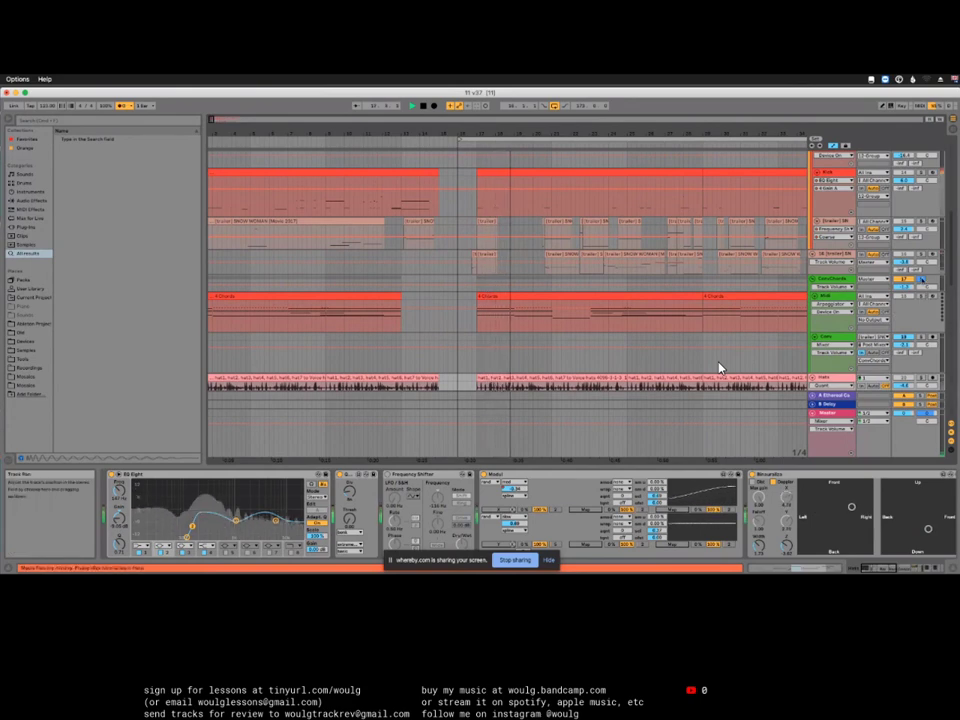
Step: Solo the Main mel track, play its clips up to about bar 37 and show its device chain
{"action": "scroll", "coordinate": [718, 368], "scroll_direction": "down", "scroll_amount": 1}
{"action": "scroll", "coordinate": [718, 368], "scroll_direction": "down", "scroll_amount": 10}
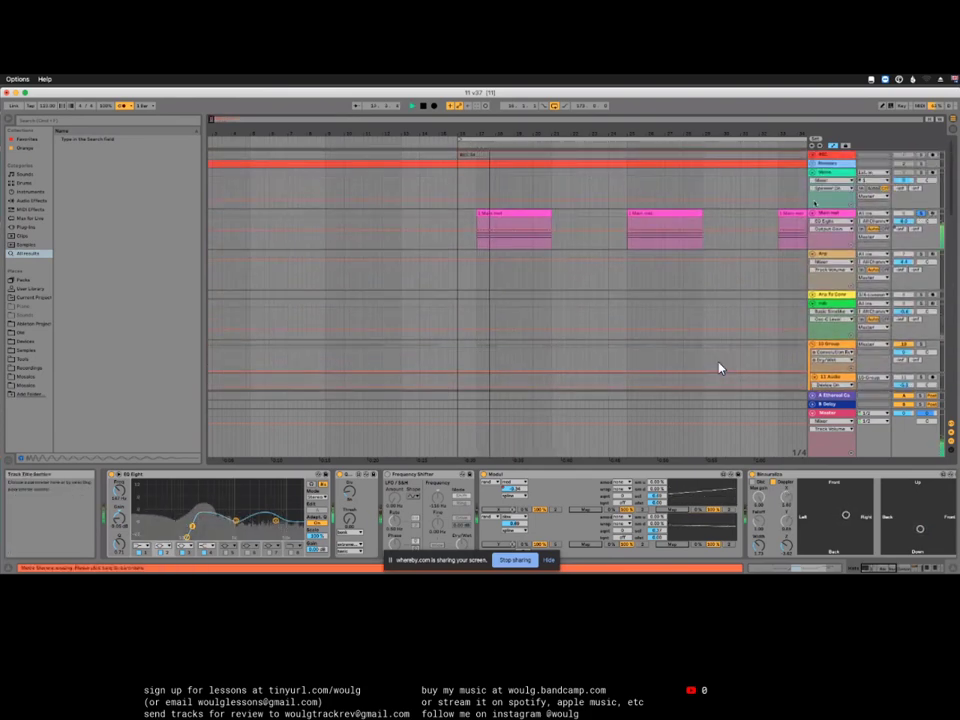
{"action": "left_click_drag", "start_coordinate": [701, 131], "coordinate": [587, 195]}
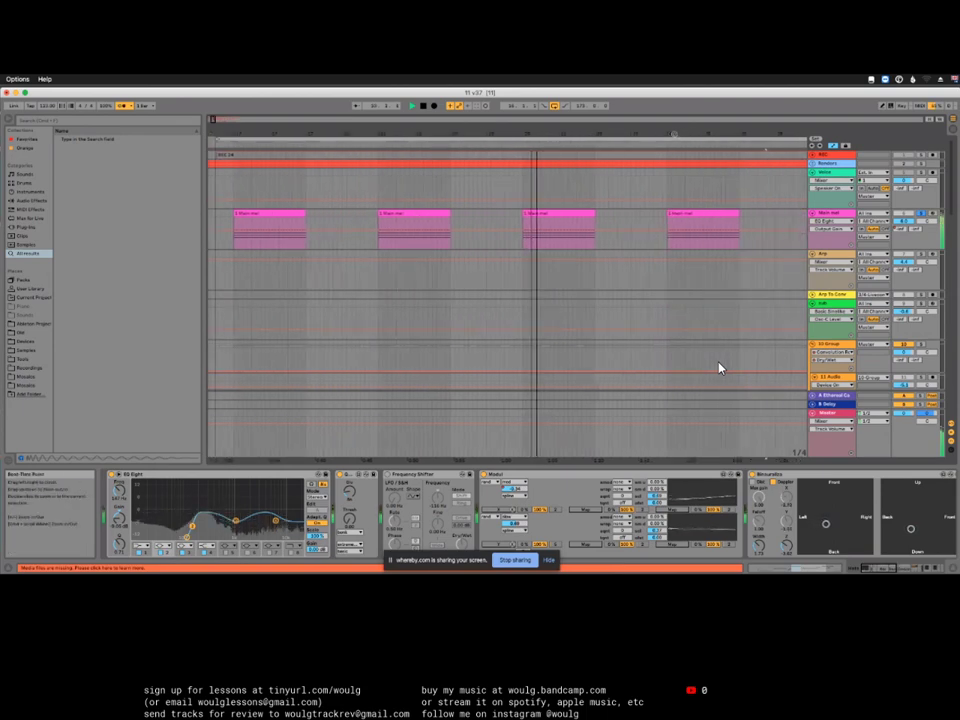
{"action": "left_click", "coordinate": [718, 367]}
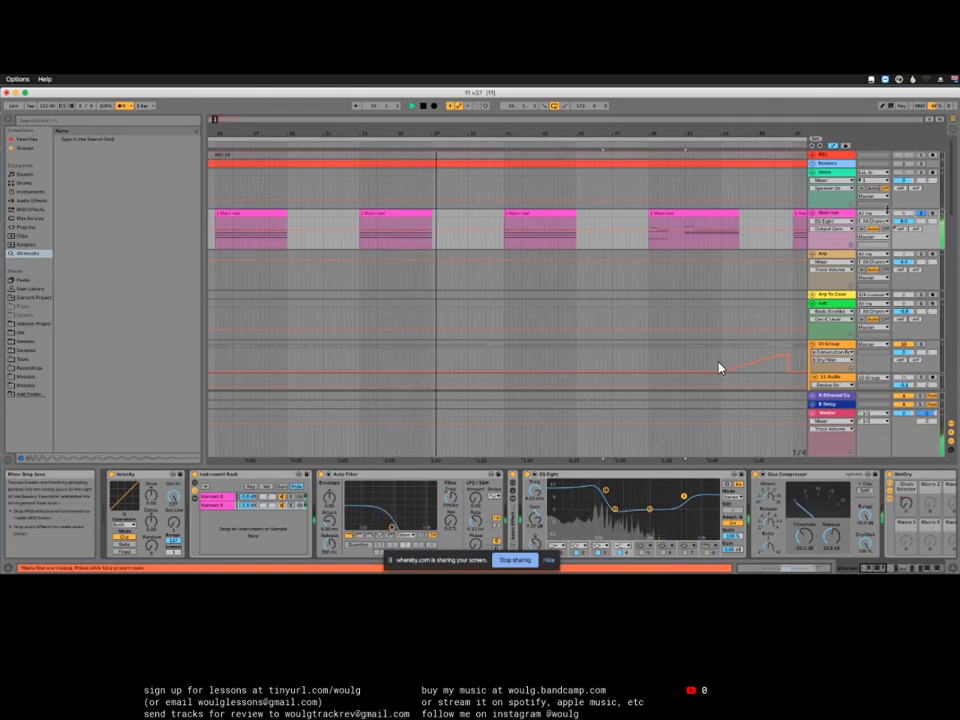
{"action": "key", "text": "space"}
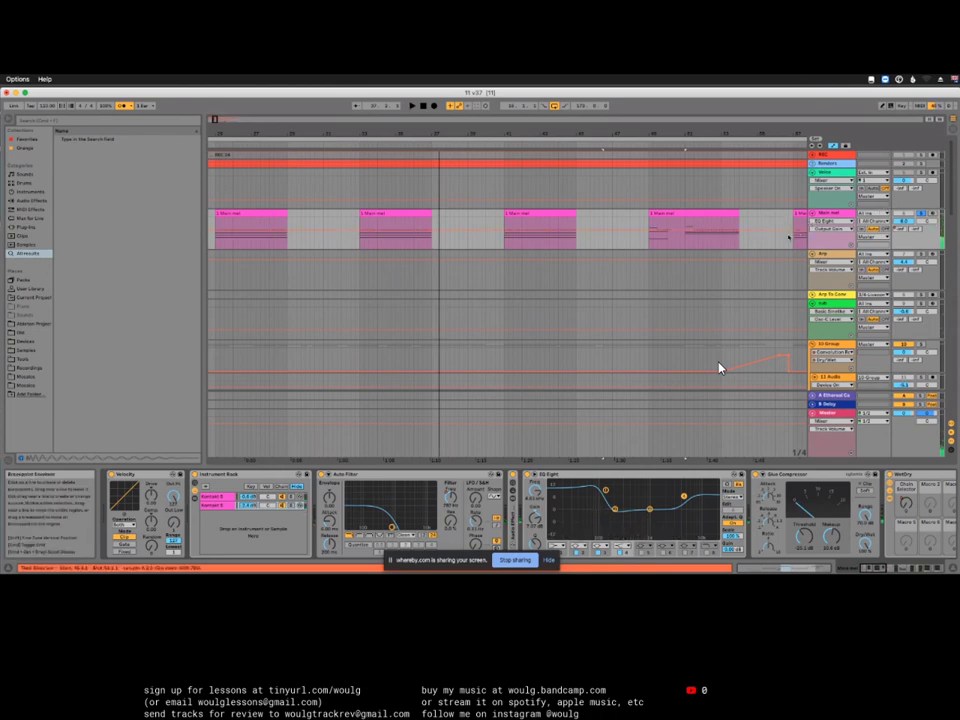
Step: Show the device chain of the Conv track in the ConvChords group and select its ConvSynth device
{"action": "scroll", "coordinate": [718, 368], "scroll_direction": "down", "scroll_amount": 3}
{"action": "scroll", "coordinate": [718, 368], "scroll_direction": "down", "scroll_amount": 6}
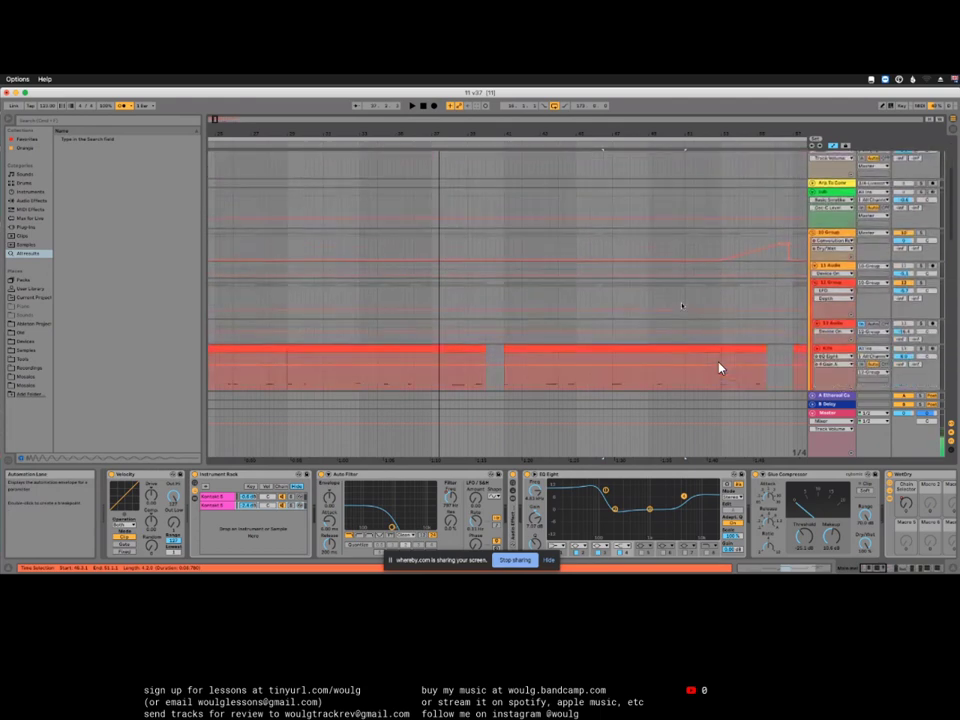
{"action": "scroll", "coordinate": [718, 368], "scroll_direction": "down", "scroll_amount": 3}
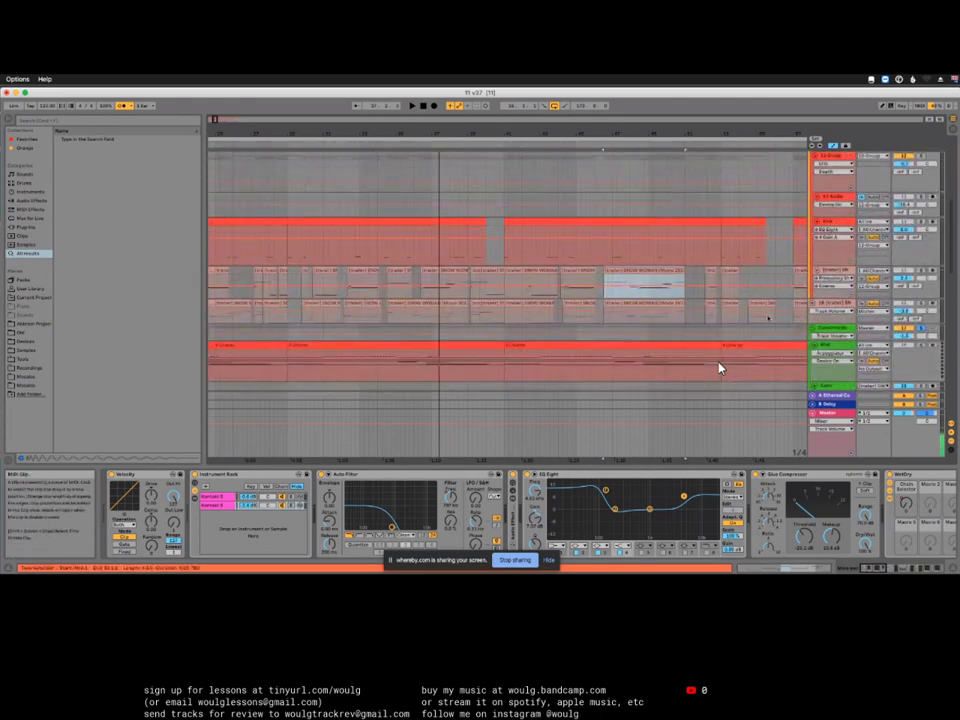
{"action": "scroll", "coordinate": [718, 368], "scroll_direction": "down", "scroll_amount": 1}
{"action": "left_click", "coordinate": [830, 328]}
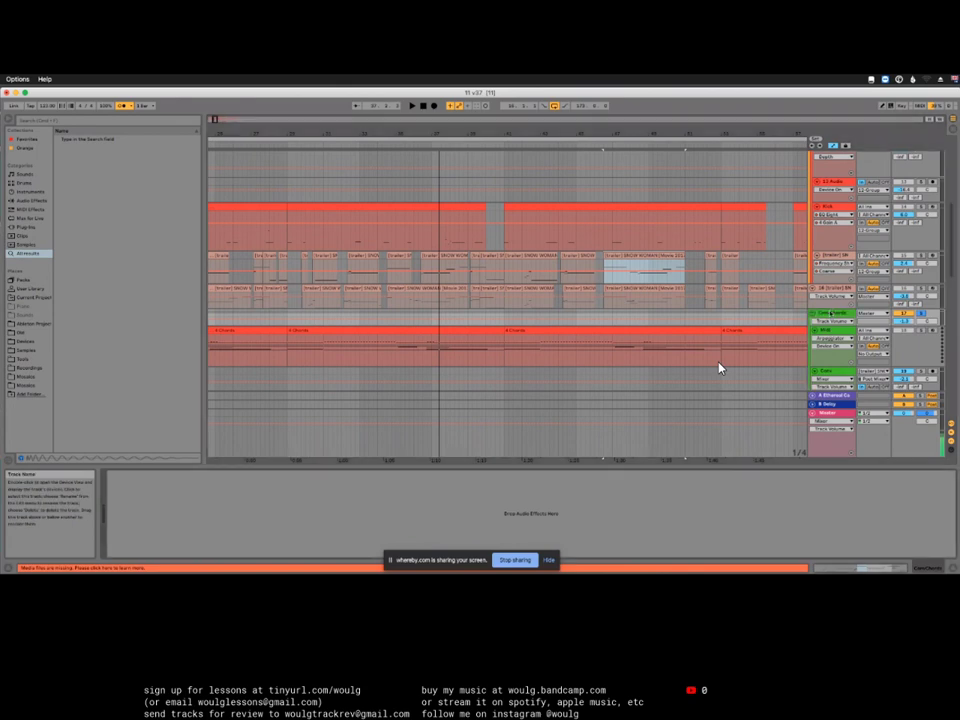
{"action": "left_click", "coordinate": [718, 368]}
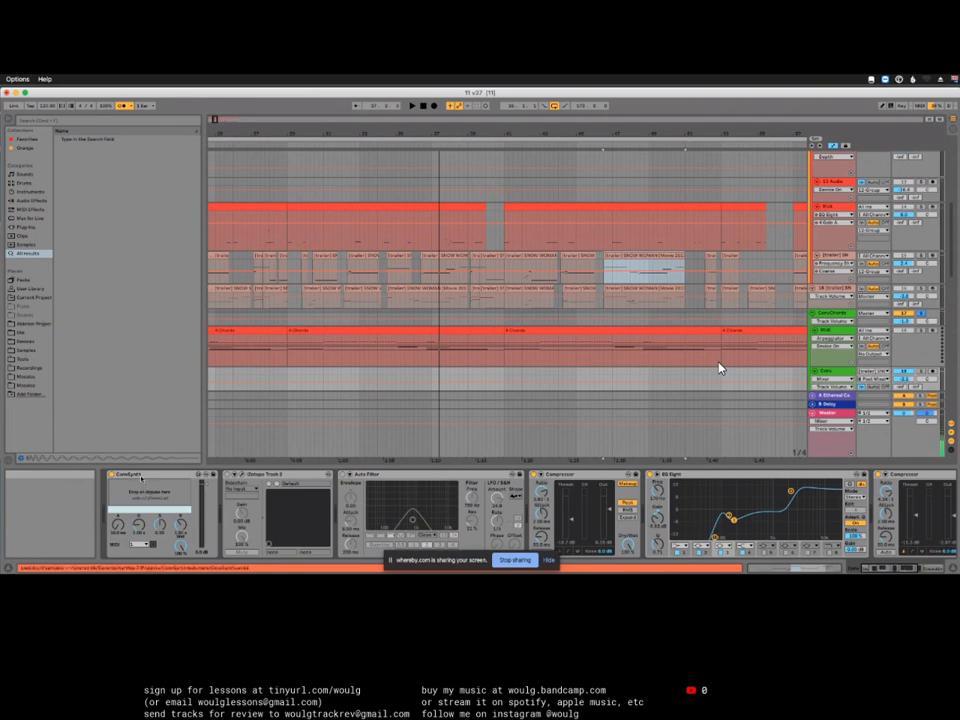
{"action": "left_click", "coordinate": [140, 476]}
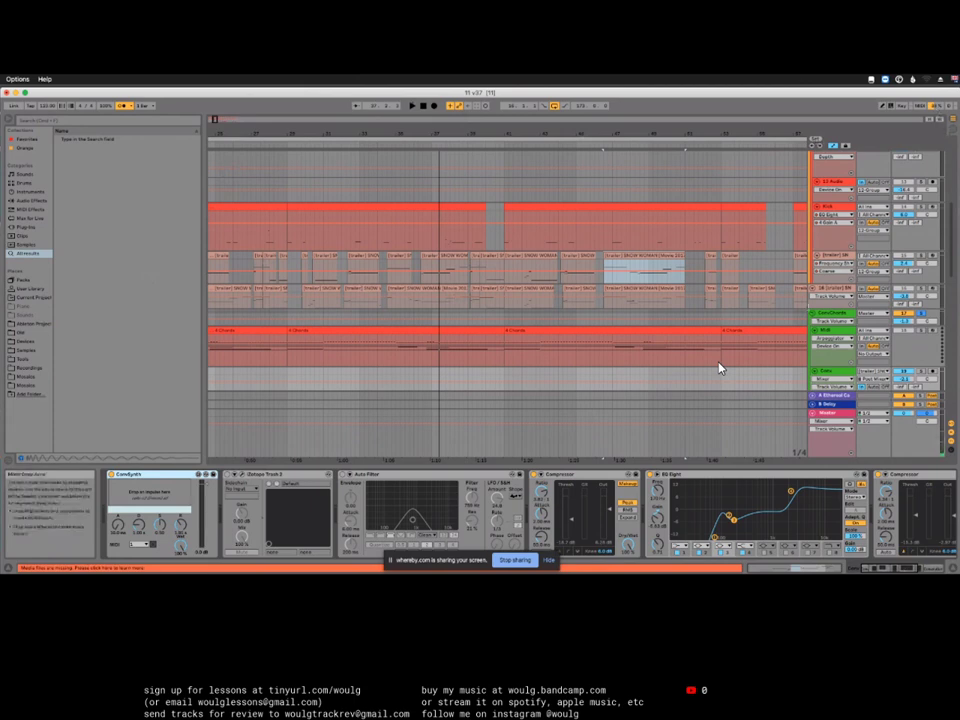
{"action": "scroll", "coordinate": [718, 368], "scroll_direction": "down", "scroll_amount": 3}
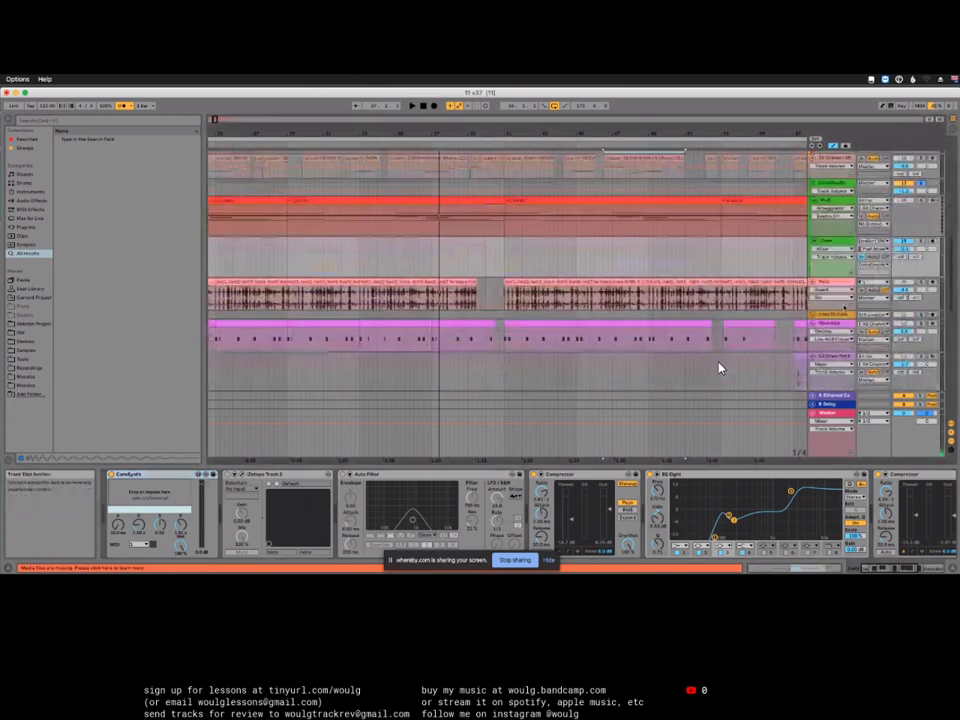
{"action": "scroll", "coordinate": [718, 368], "scroll_direction": "down", "scroll_amount": 3}
{"action": "scroll", "coordinate": [718, 368], "scroll_direction": "up", "scroll_amount": 1}
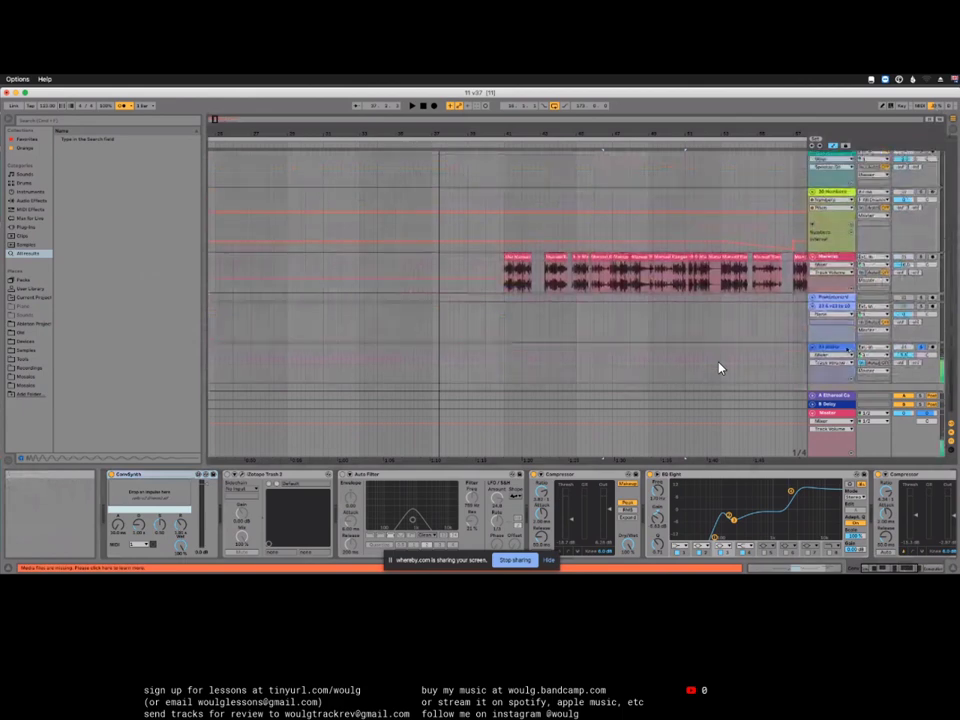
{"action": "scroll", "coordinate": [718, 368], "scroll_direction": "up", "scroll_amount": 5}
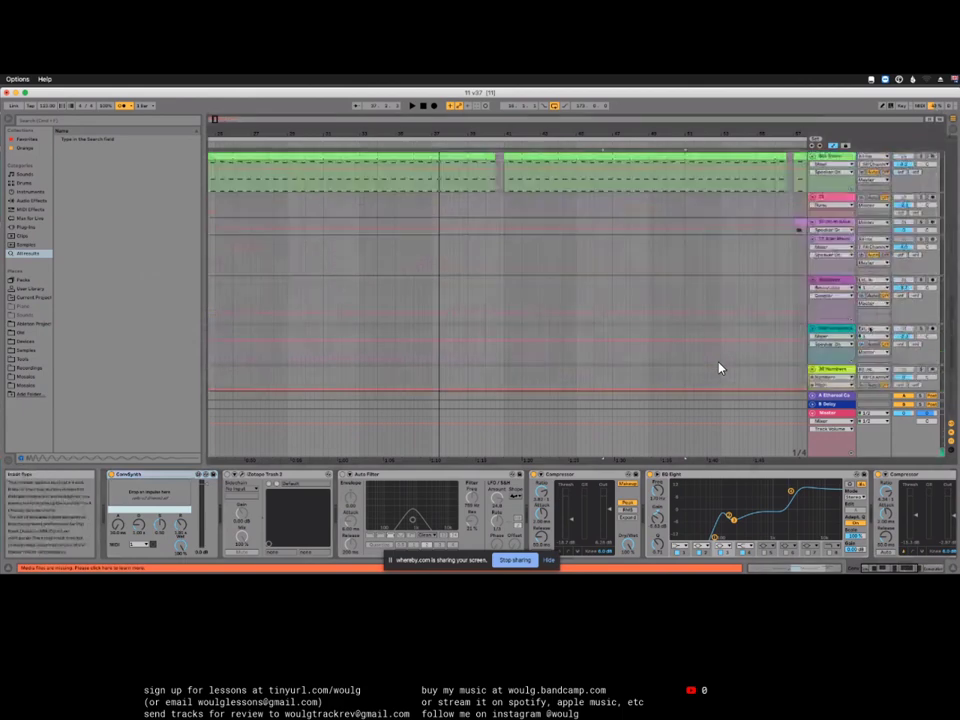
{"action": "scroll", "coordinate": [718, 368], "scroll_direction": "up", "scroll_amount": 3}
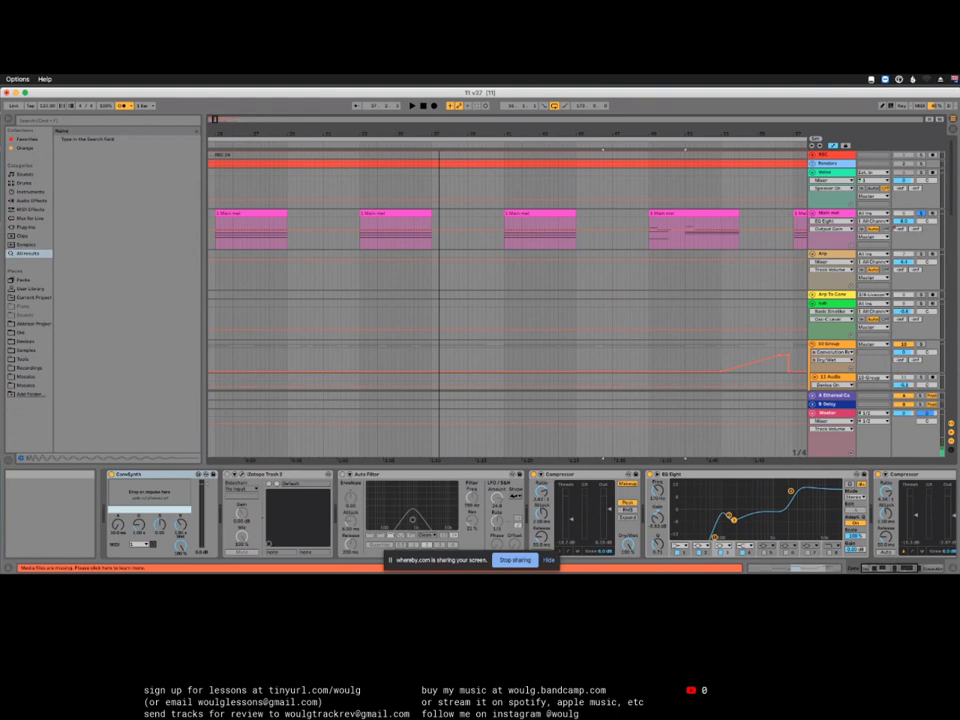
Step: Switch to Max 8, move its console window aside and create a new empty patcher
{"action": "key", "text": "super+space"}
{"action": "type", "text": "max 8"}
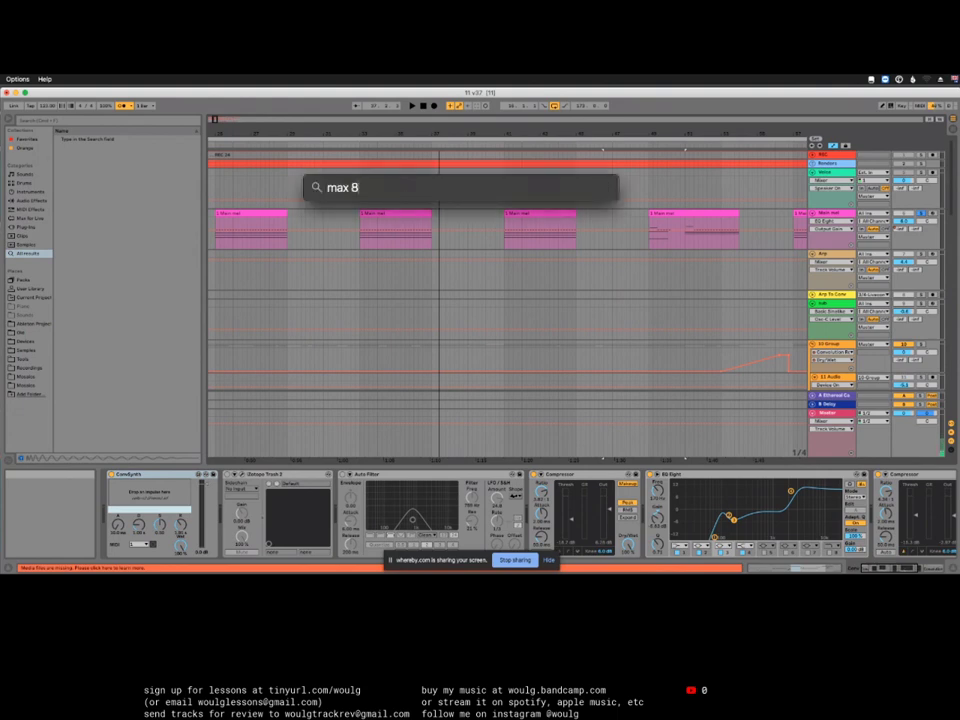
{"action": "key", "text": "Return"}
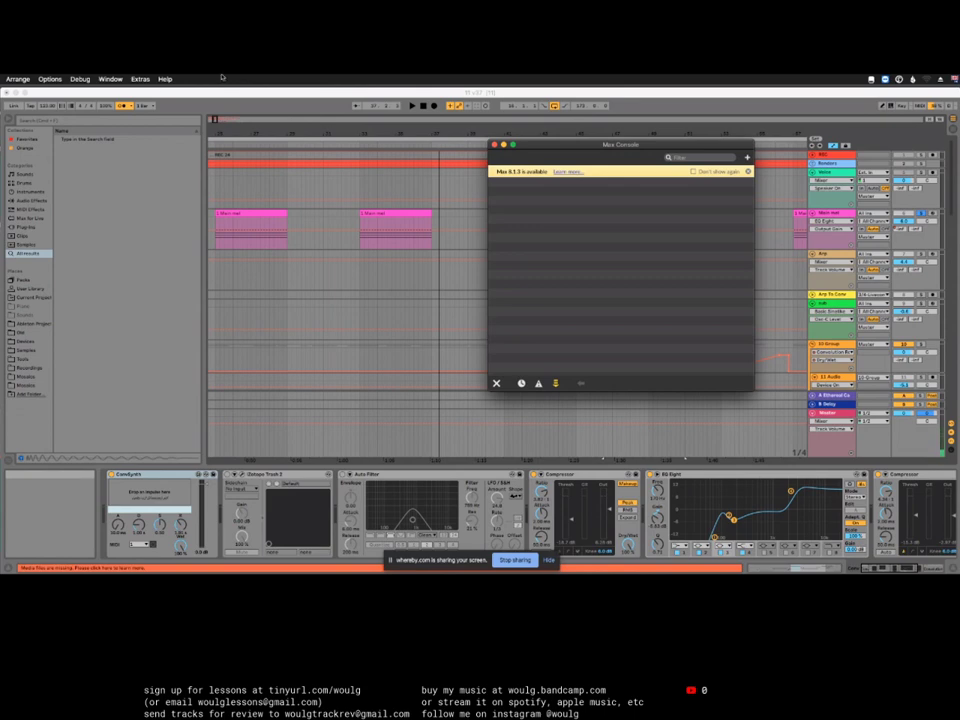
{"action": "left_click_drag", "start_coordinate": [530, 148], "coordinate": [203, 146]}
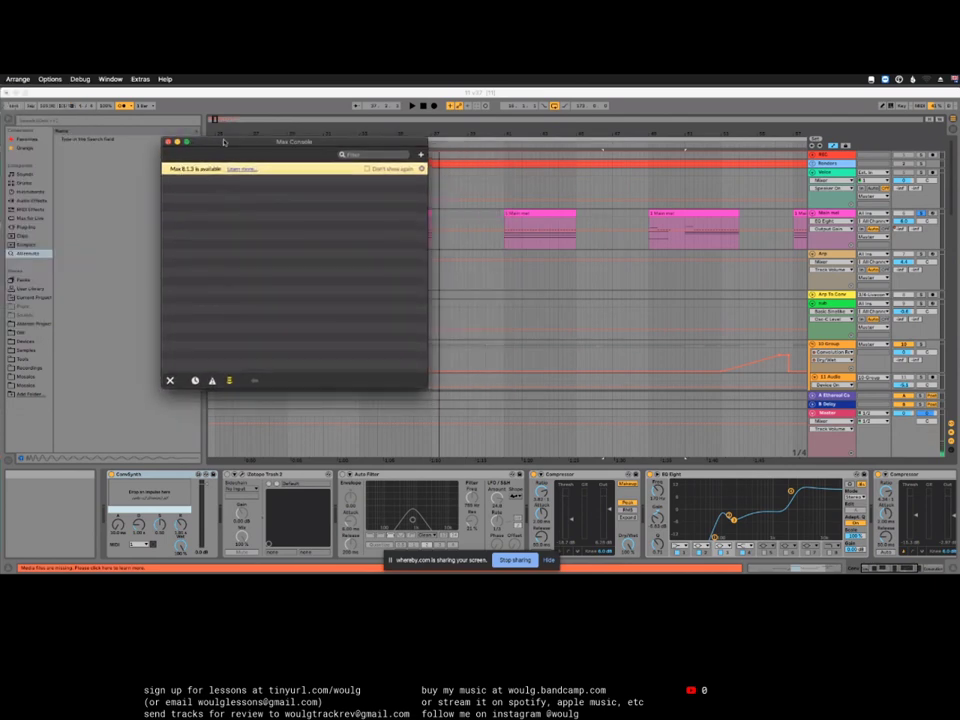
{"action": "key", "text": "super+n"}
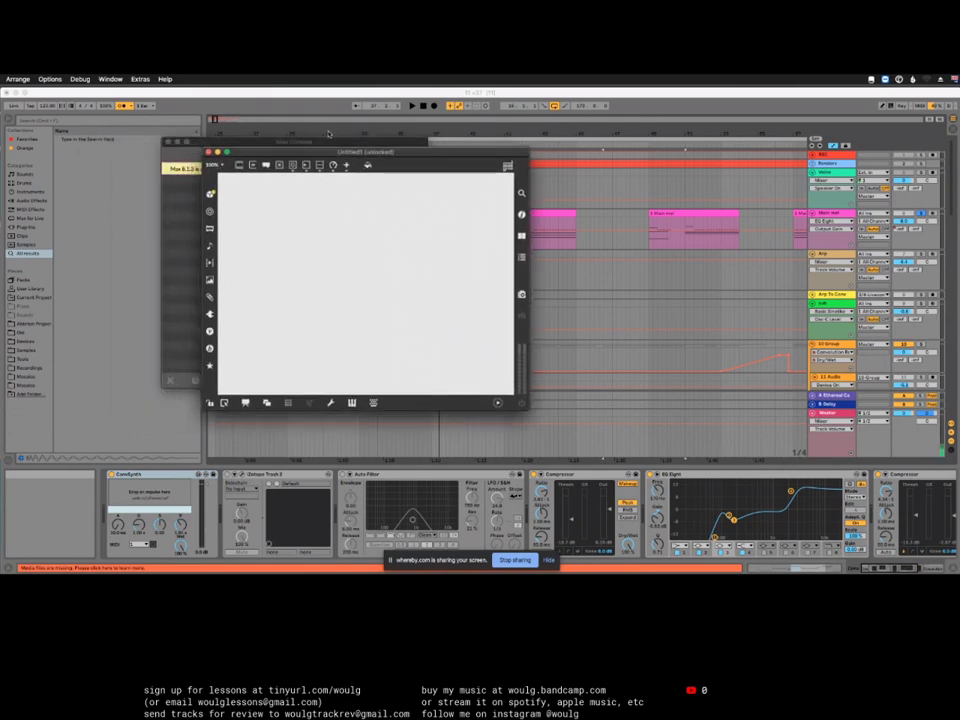
Step: In Max's audio status settings, set the I/O vector size to 64, choose Scarlett 2i2 USB as input device and turn audio on
{"action": "key", "text": "super+comma"}
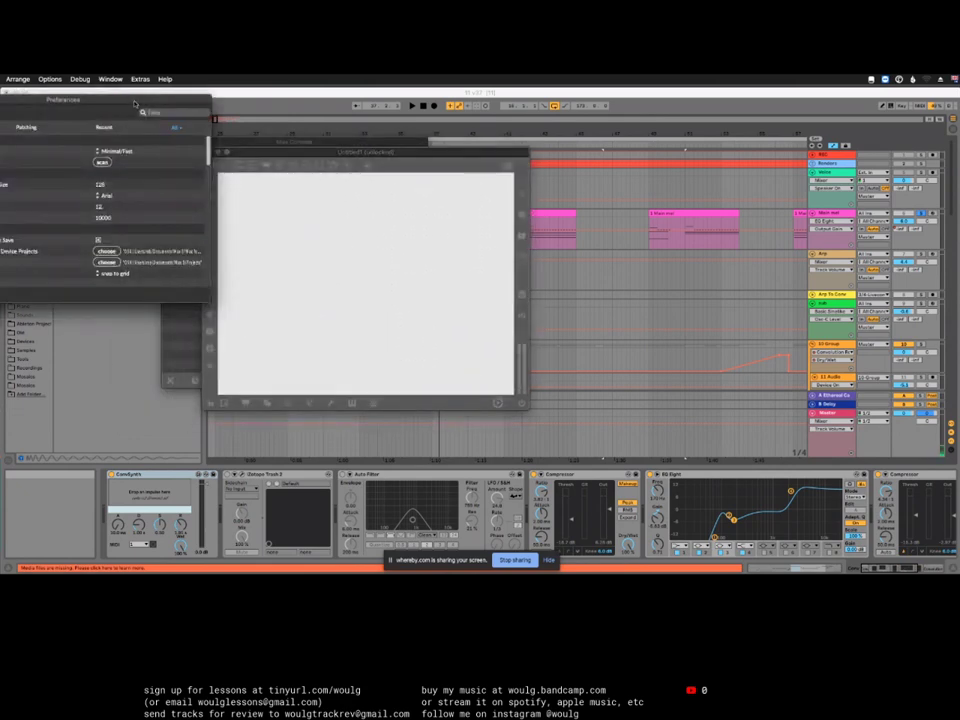
{"action": "key", "text": "super+w"}
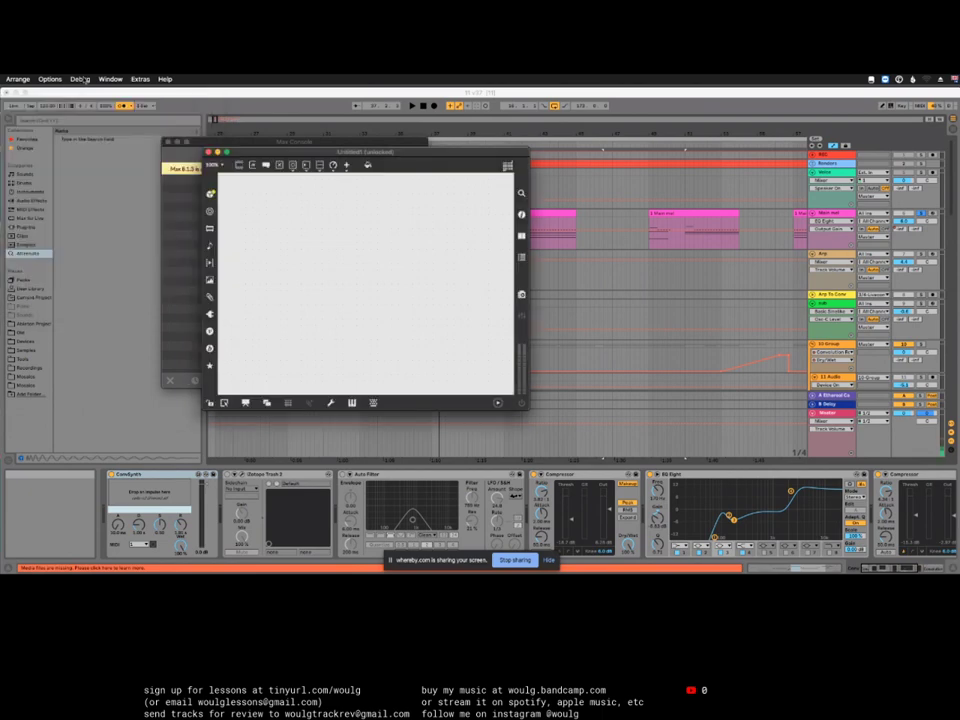
{"action": "left_click", "coordinate": [50, 79]}
{"action": "key", "text": "Return"}
{"action": "left_click_drag", "start_coordinate": [162, 108], "coordinate": [720, 187]}
{"action": "left_click", "coordinate": [707, 289]}
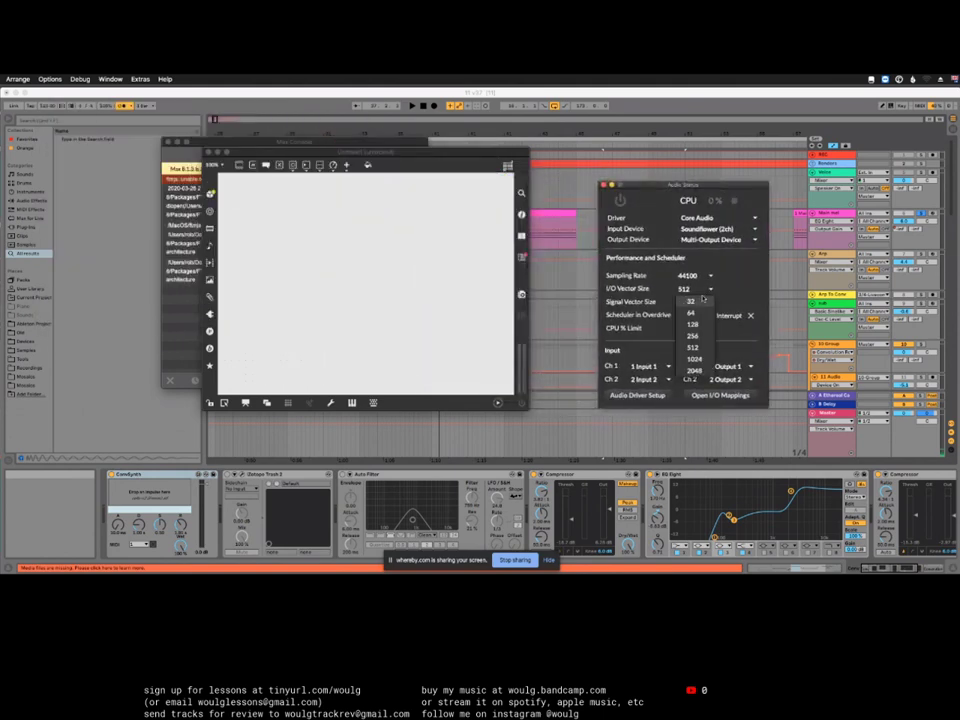
{"action": "left_click", "coordinate": [688, 313]}
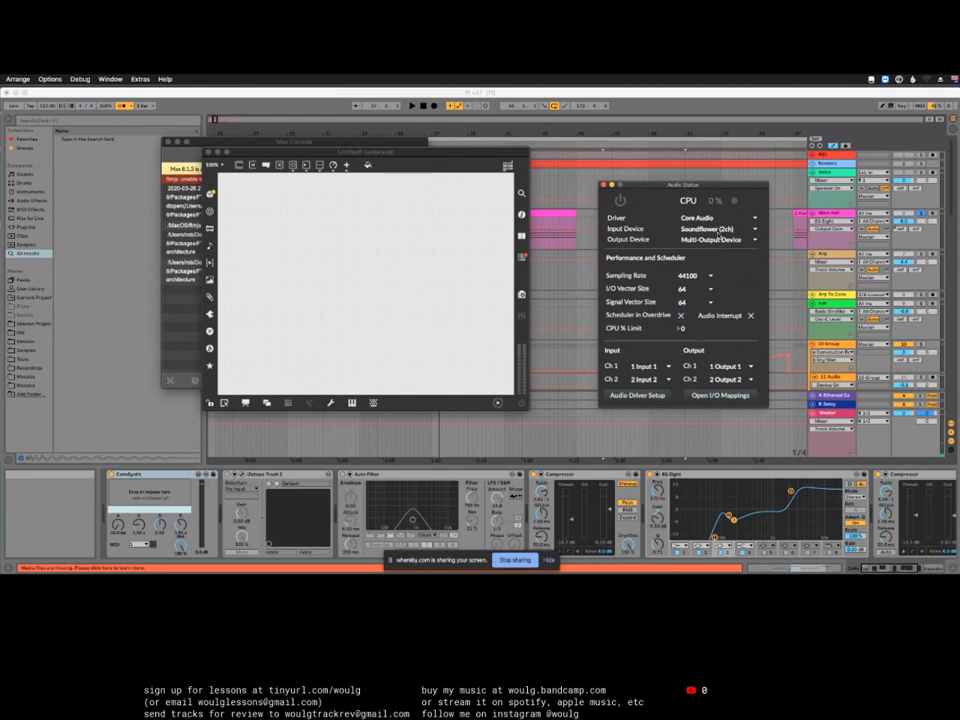
{"action": "left_click", "coordinate": [720, 230]}
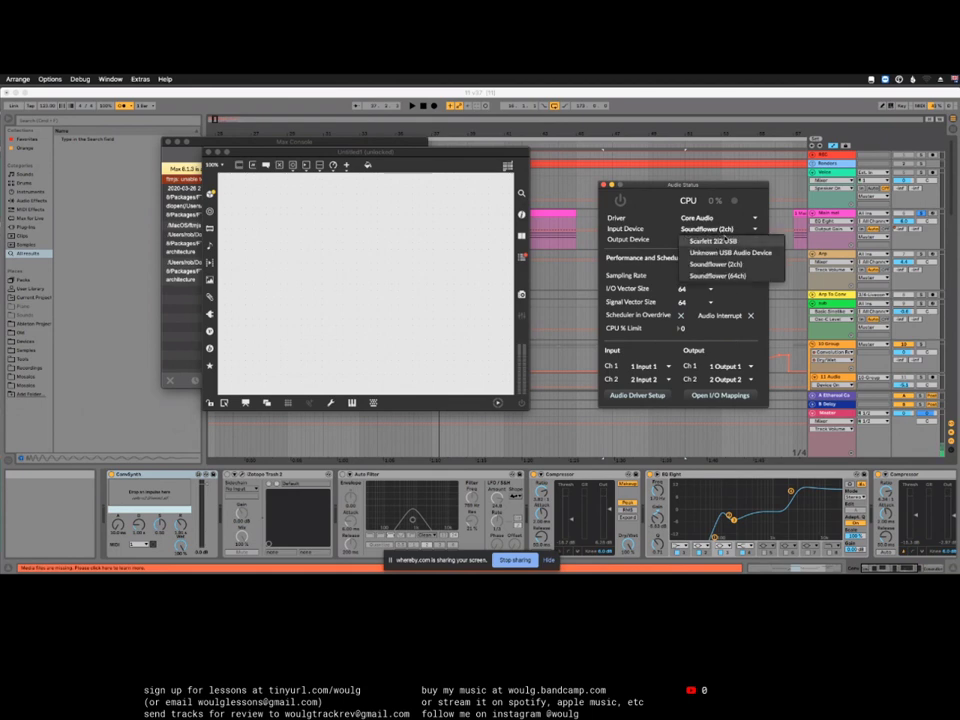
{"action": "left_click", "coordinate": [712, 241]}
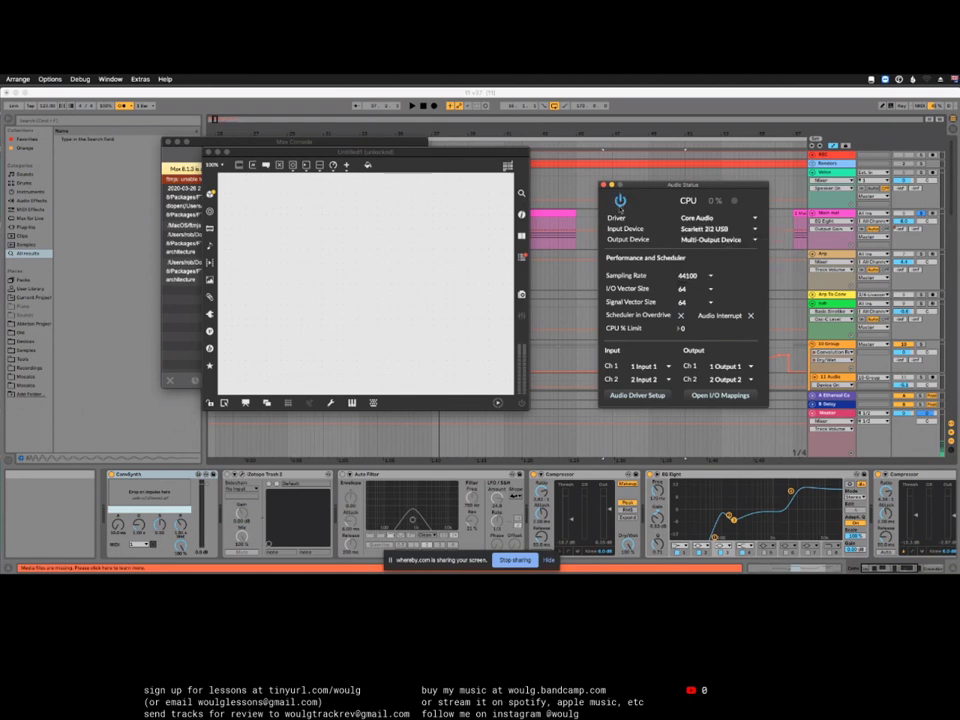
Step: Add an ezadc~ audio input object to the empty patcher
{"action": "left_click", "coordinate": [334, 237]}
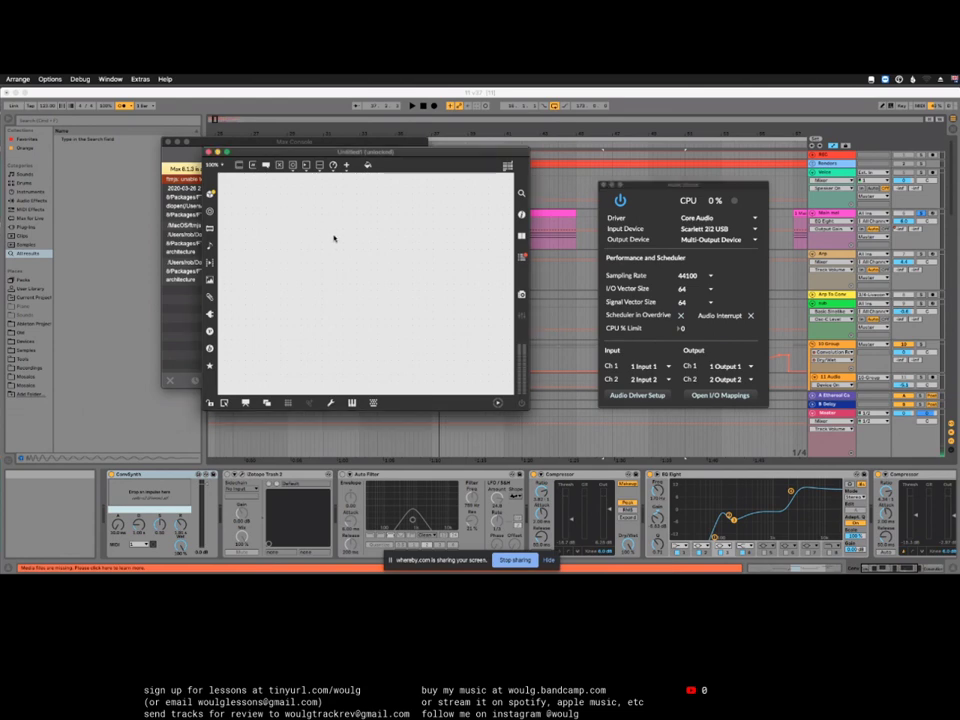
{"action": "type", "text": "n"}
{"action": "type", "text": "sin"}
{"action": "type", "text": "c~"}
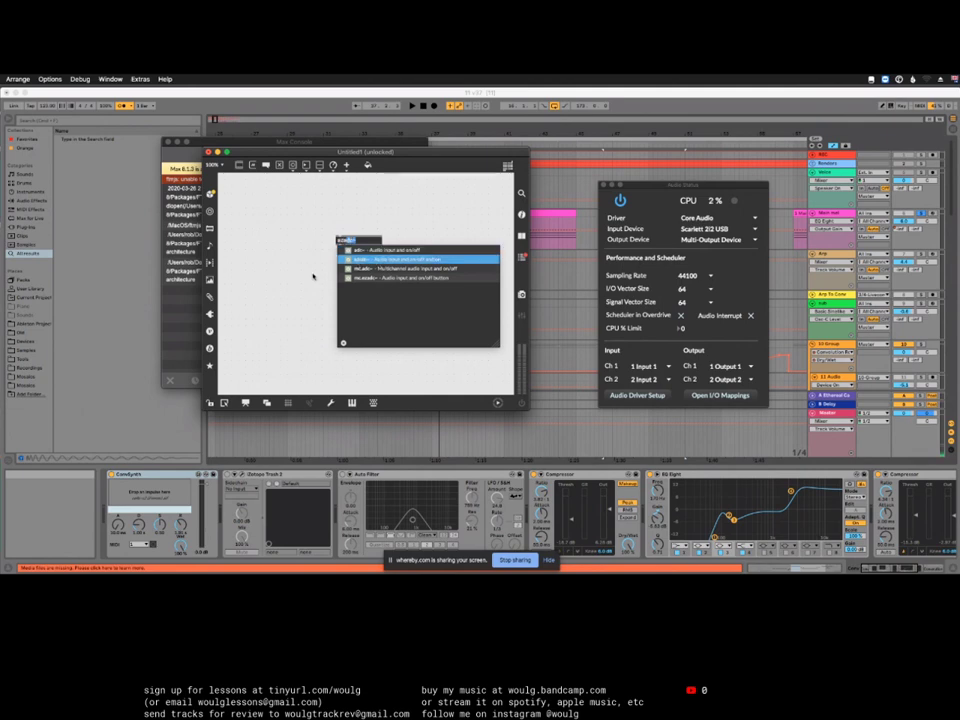
{"action": "key", "text": "Return"}
Step: Add an ezdac~ audio output object below the ezadc~ and connect the ezadc~'s first outlet to its first inlet
{"action": "type", "text": "n"}
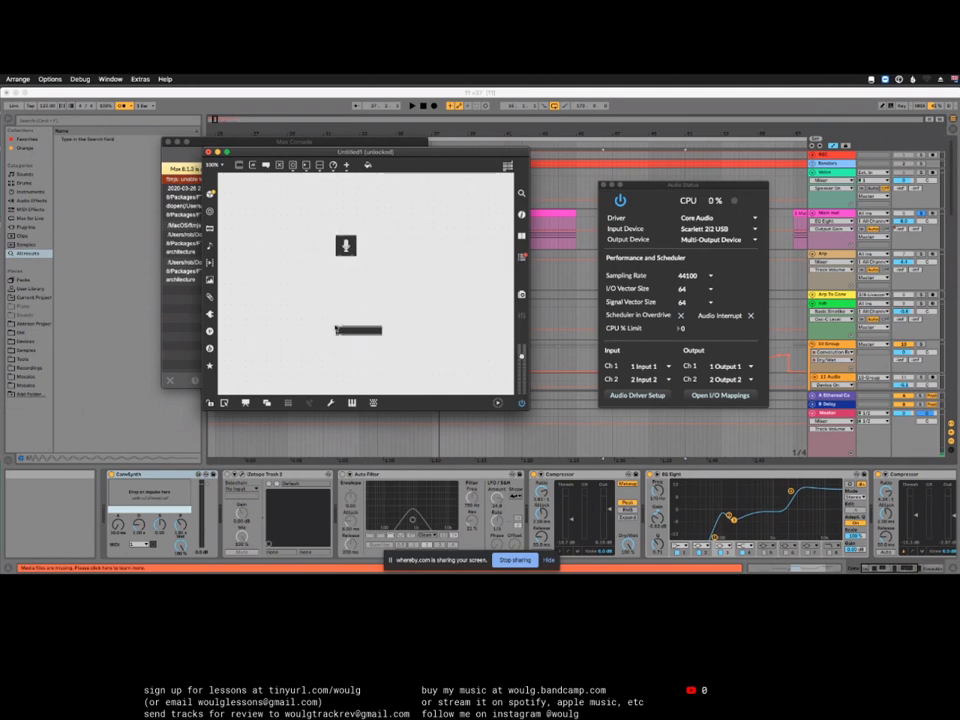
{"action": "type", "text": "ezdac"}
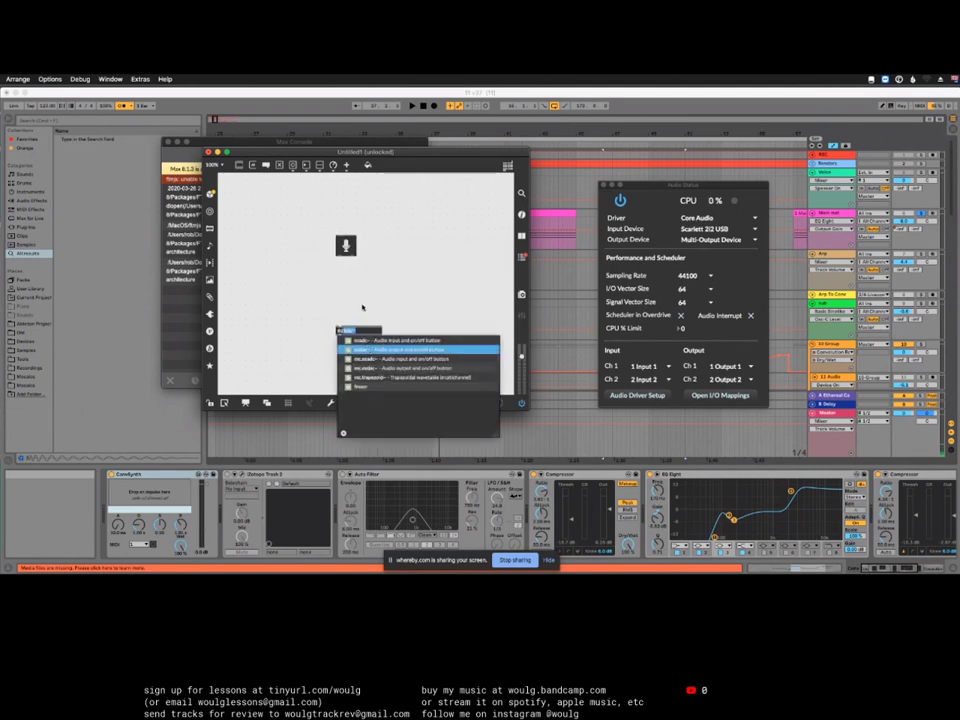
{"action": "key", "text": "Return"}
{"action": "left_click_drag", "start_coordinate": [339, 256], "coordinate": [334, 335]}
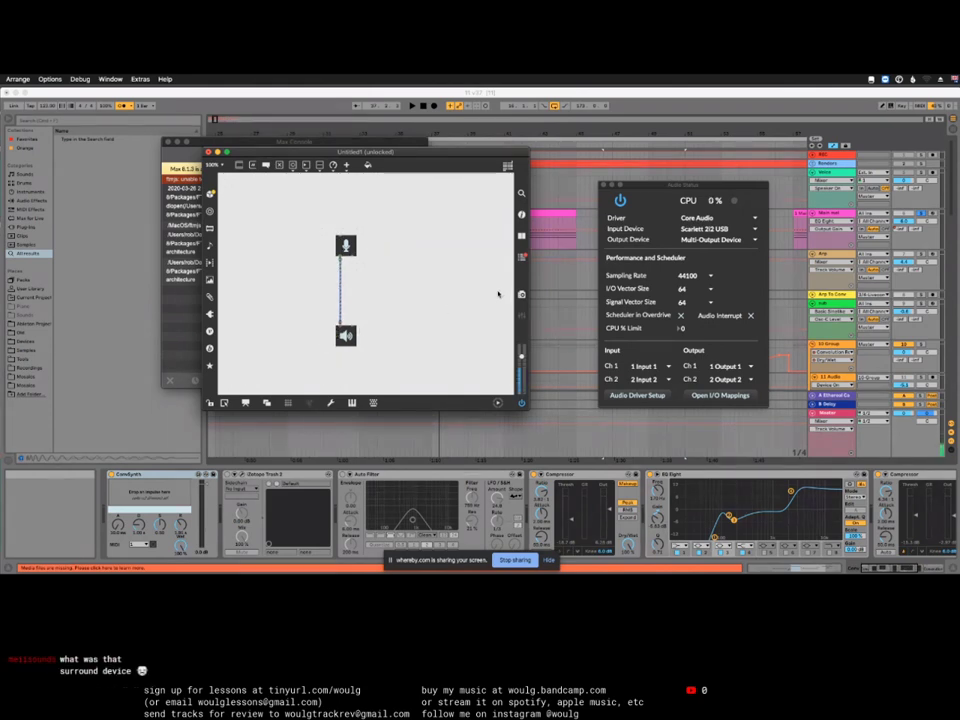
Step: Switch to Ableton Live, look through the track list and turn off solo on the Main mel track
{"action": "left_click", "coordinate": [826, 96]}
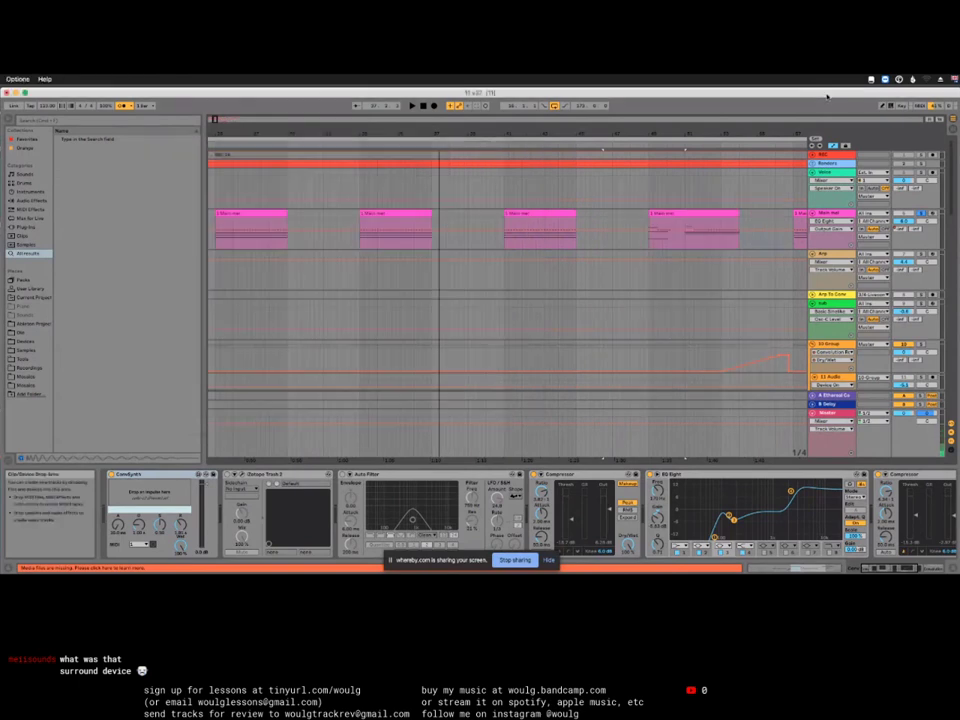
{"action": "scroll", "coordinate": [500, 290], "scroll_direction": "down", "scroll_amount": 5}
{"action": "scroll", "coordinate": [884, 352], "scroll_direction": "down", "scroll_amount": 10}
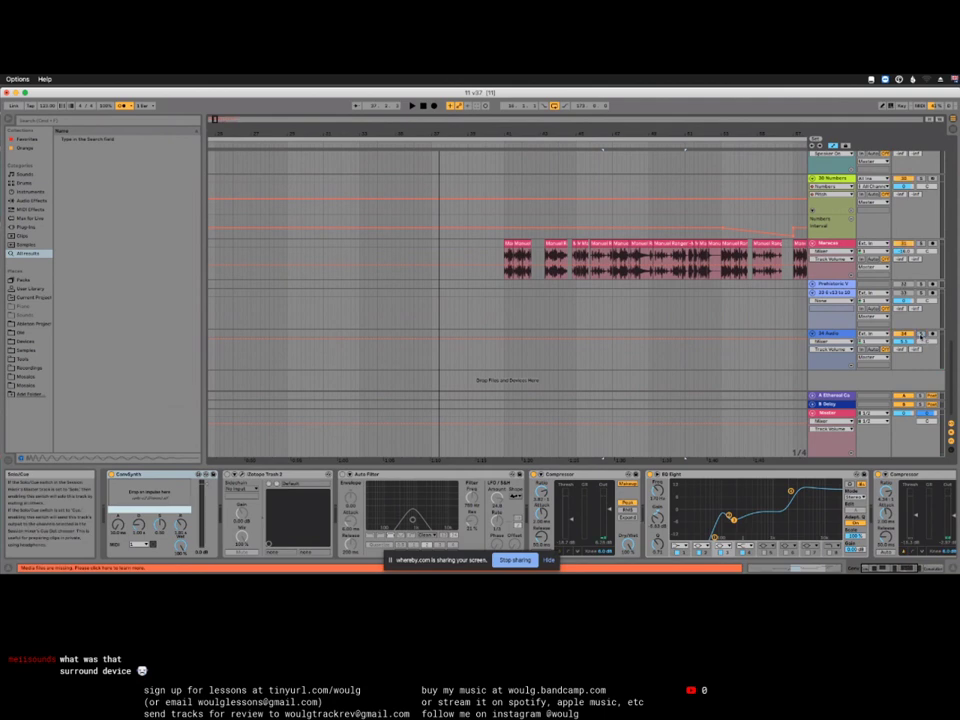
{"action": "scroll", "coordinate": [921, 336], "scroll_direction": "up", "scroll_amount": 5}
{"action": "scroll", "coordinate": [500, 300], "scroll_direction": "up", "scroll_amount": 10}
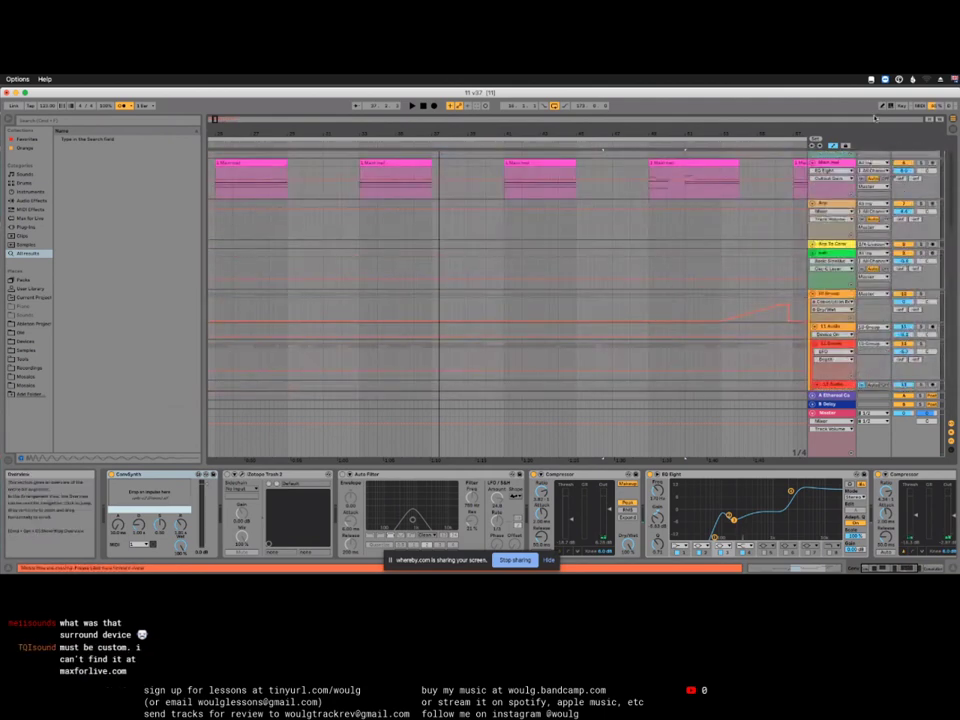
Step: Back in Max 8, try I/O vector sizes of 256 and 128 while moving the patcher window, ending with 256
{"action": "key", "text": "super+Tab"}
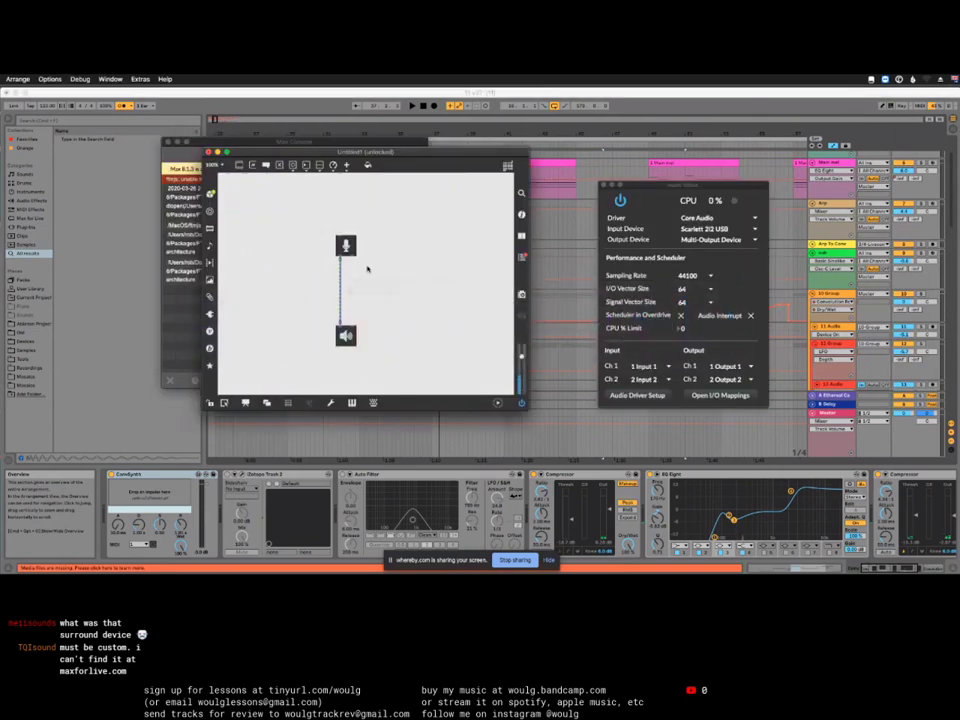
{"action": "left_click", "coordinate": [712, 289]}
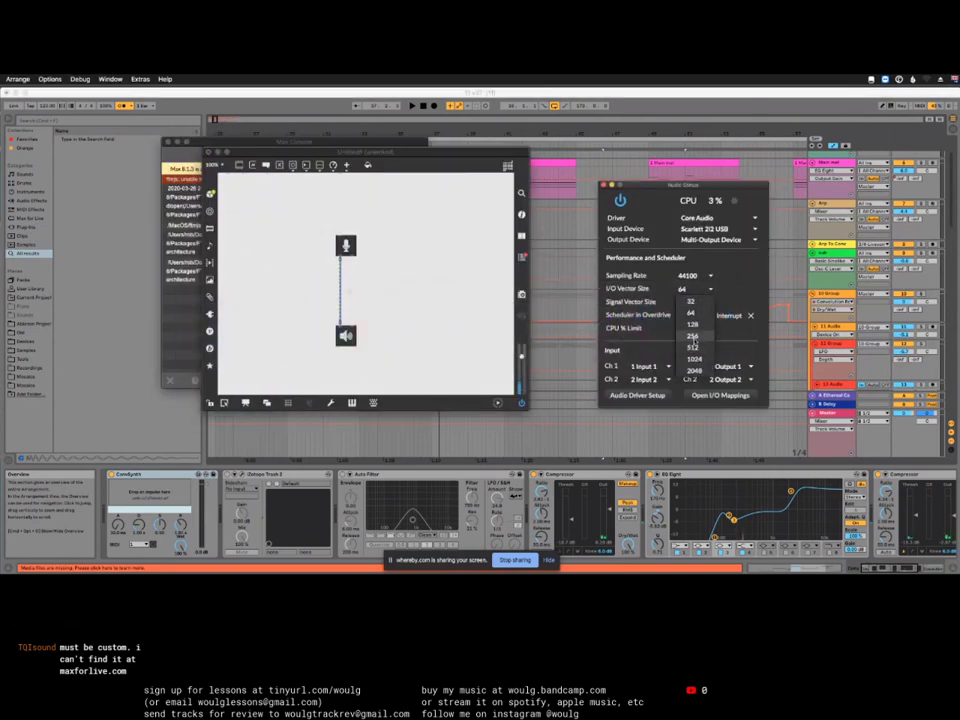
{"action": "left_click", "coordinate": [695, 341]}
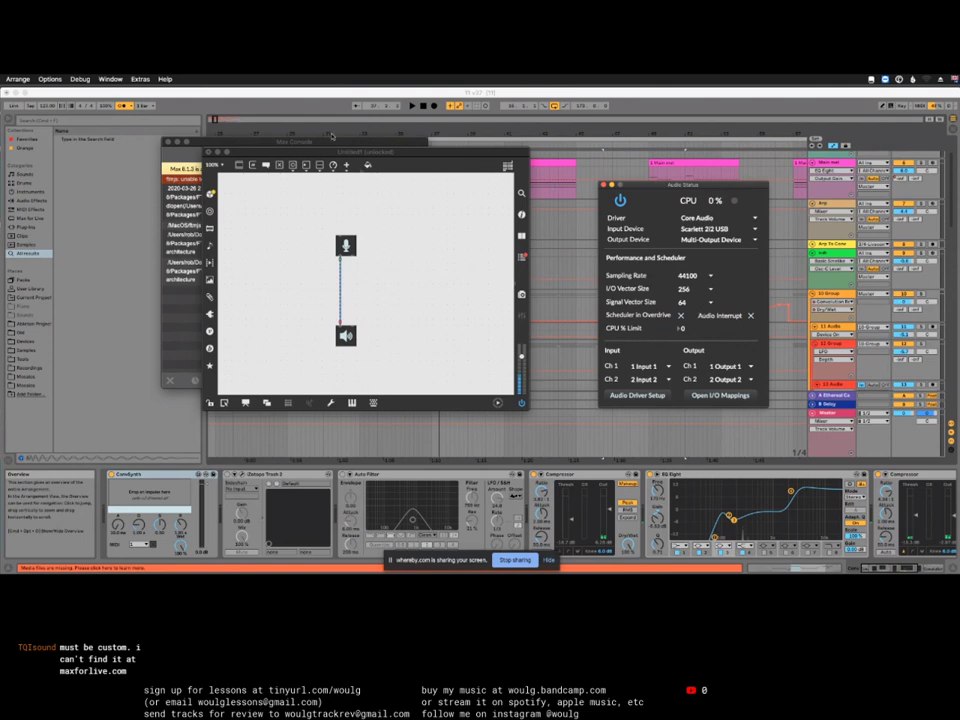
{"action": "left_click_drag", "start_coordinate": [376, 154], "coordinate": [284, 235]}
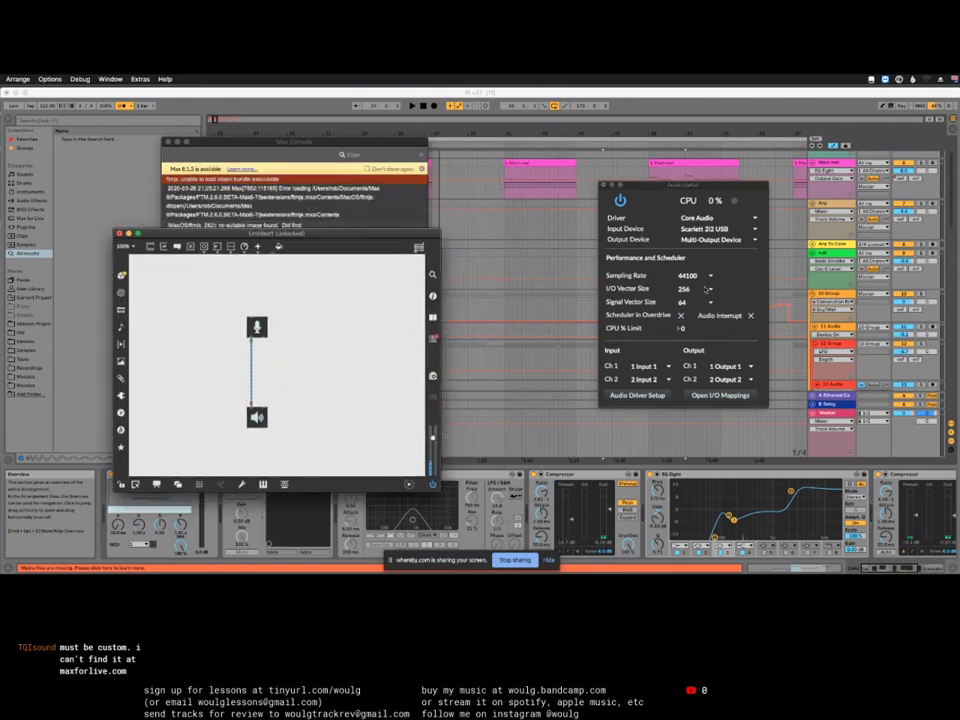
{"action": "left_click", "coordinate": [700, 289]}
{"action": "left_click", "coordinate": [693, 324]}
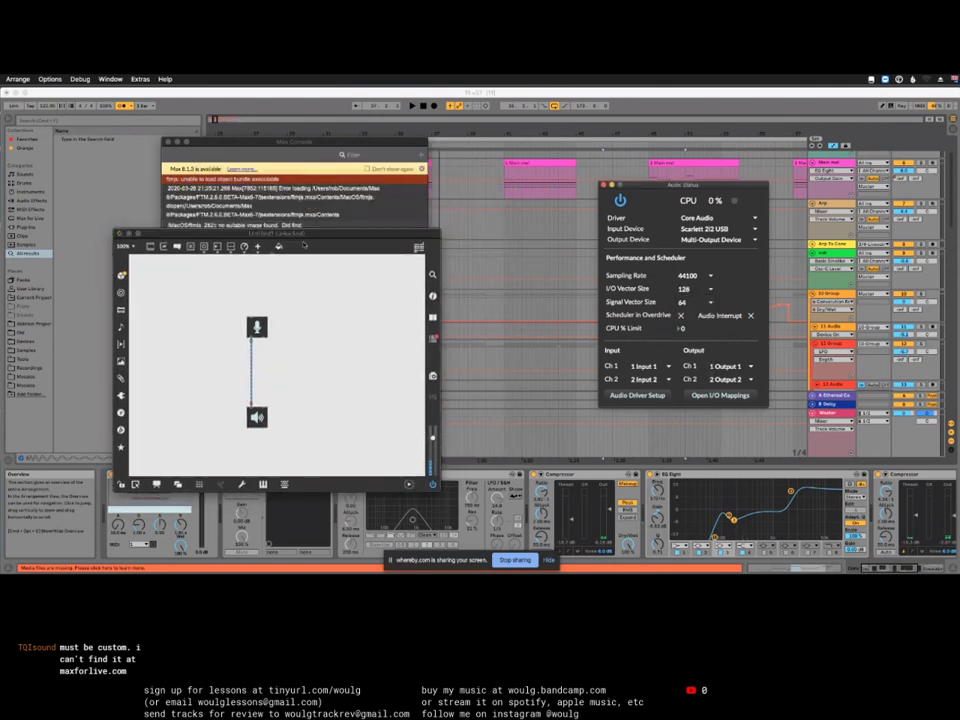
{"action": "left_click", "coordinate": [698, 289]}
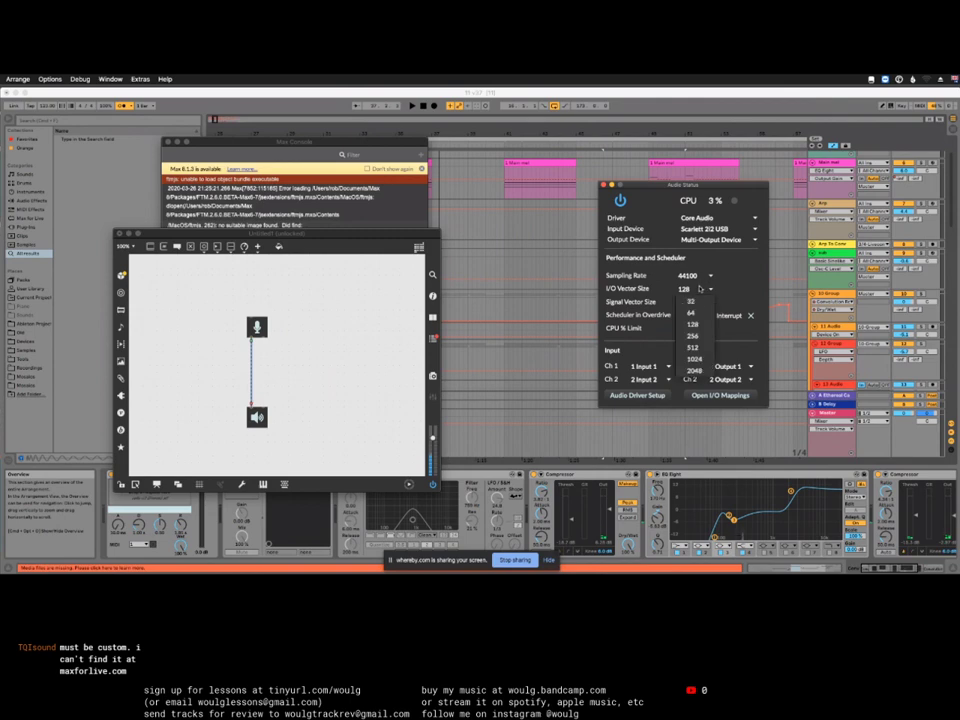
{"action": "left_click", "coordinate": [699, 337]}
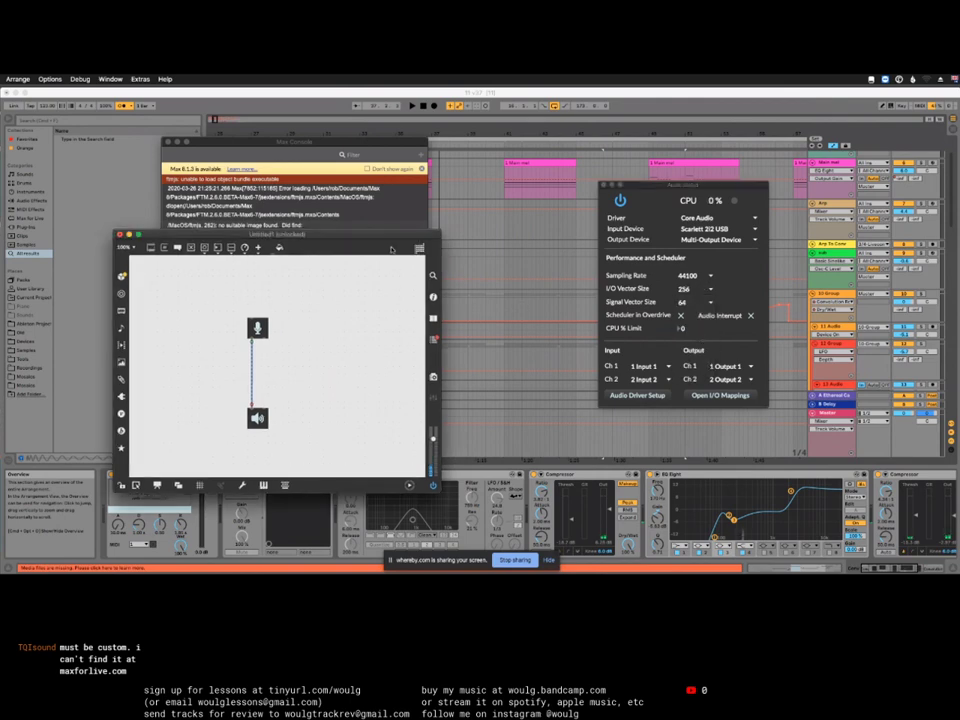
{"action": "left_click_drag", "start_coordinate": [284, 234], "coordinate": [341, 322]}
Step: Return to Ableton Live and play the section of the arrangement with the first Main mel clips
{"action": "left_click", "coordinate": [480, 150]}
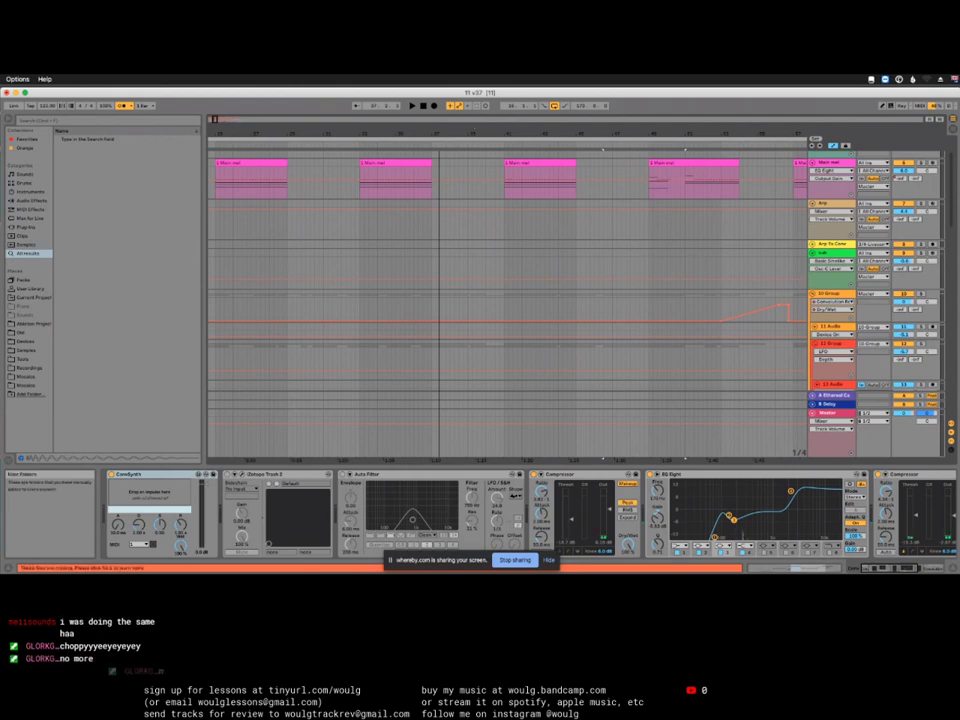
{"action": "mouse_move", "coordinate": [311, 430]}
{"action": "left_mouse_down"}
{"action": "mouse_move", "coordinate": [308, 488]}
{"action": "mouse_move", "coordinate": [318, 498]}
{"action": "left_mouse_up"}
{"action": "left_click", "coordinate": [484, 112]}
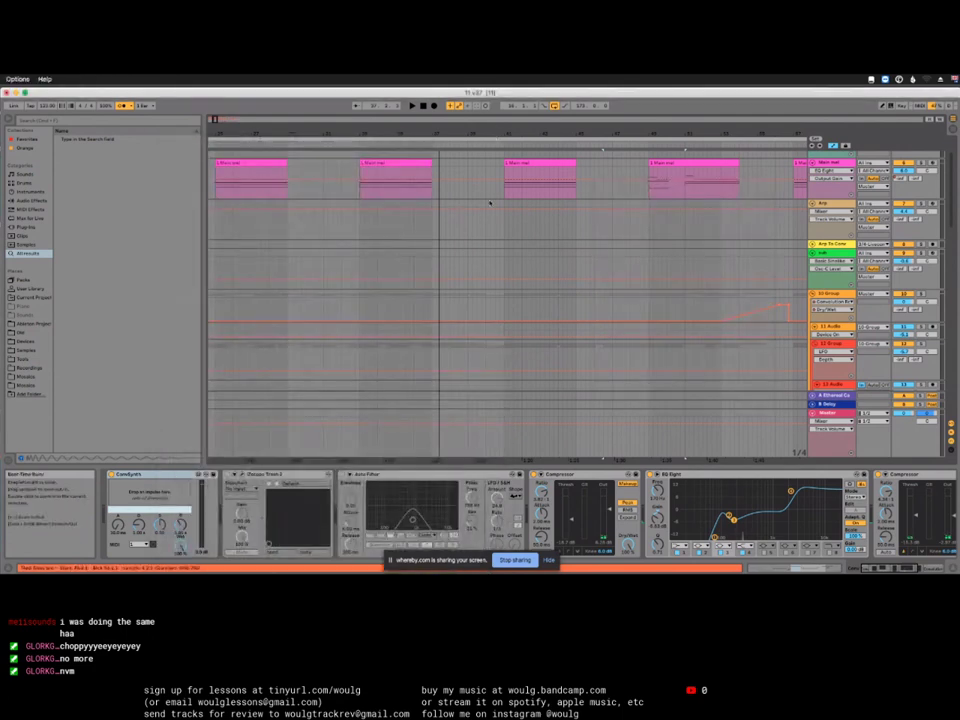
{"action": "scroll", "coordinate": [490, 210], "scroll_direction": "up", "scroll_amount": 2}
{"action": "scroll", "coordinate": [540, 220], "scroll_direction": "down", "scroll_amount": 5}
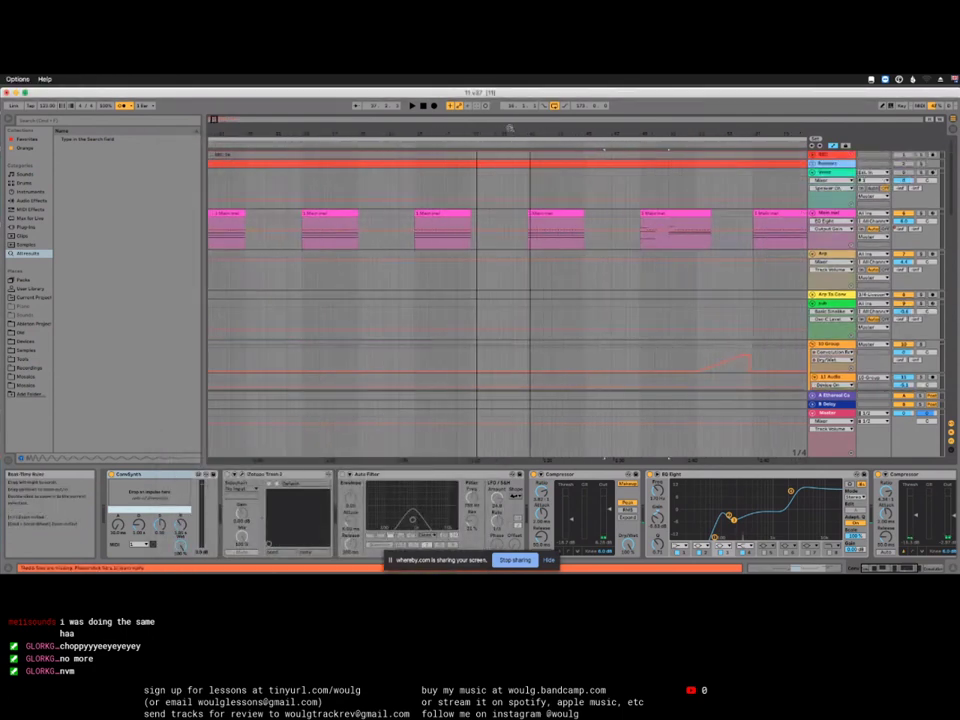
{"action": "key", "text": "space"}
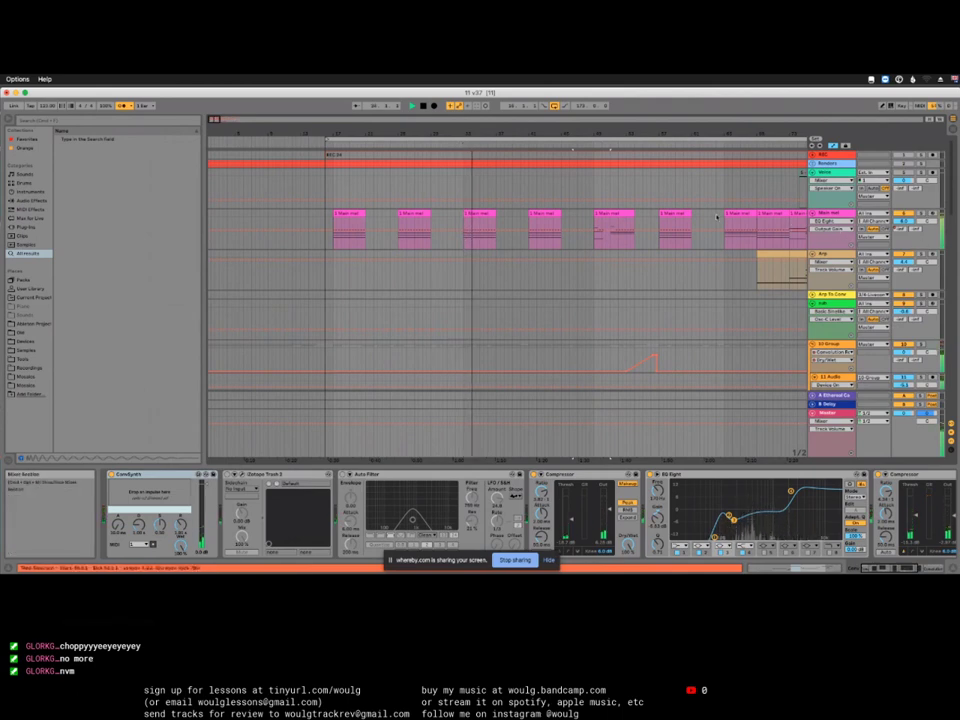
{"action": "left_click", "coordinate": [800, 283]}
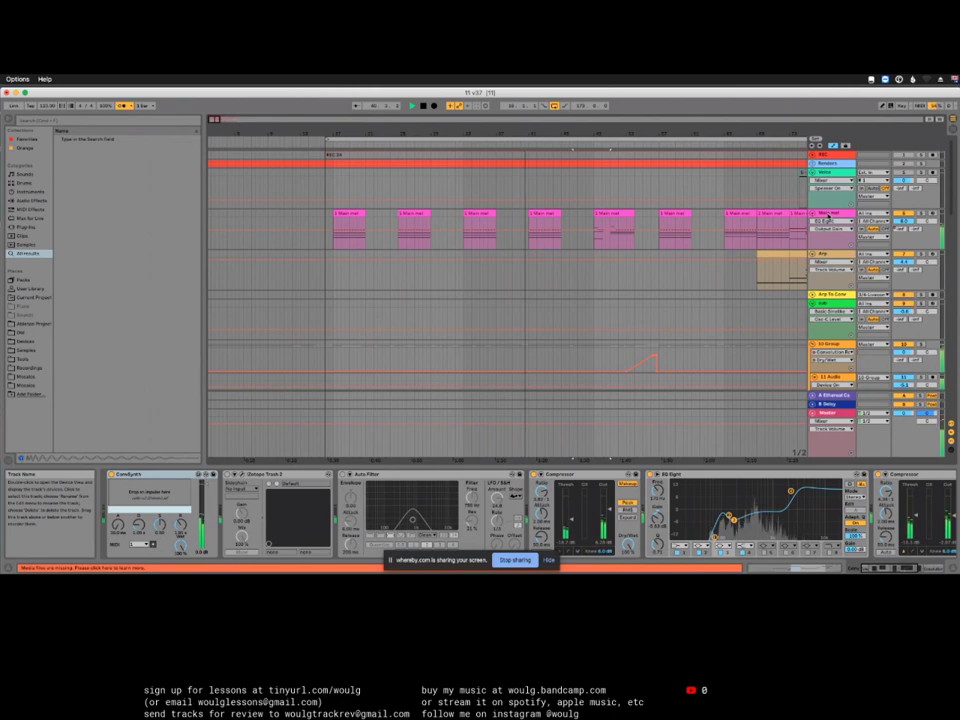
Step: Show the Main mel track's device chain, select the first Kontakt 5 chain in its Instrument Rack and stop playback
{"action": "left_click", "coordinate": [826, 217]}
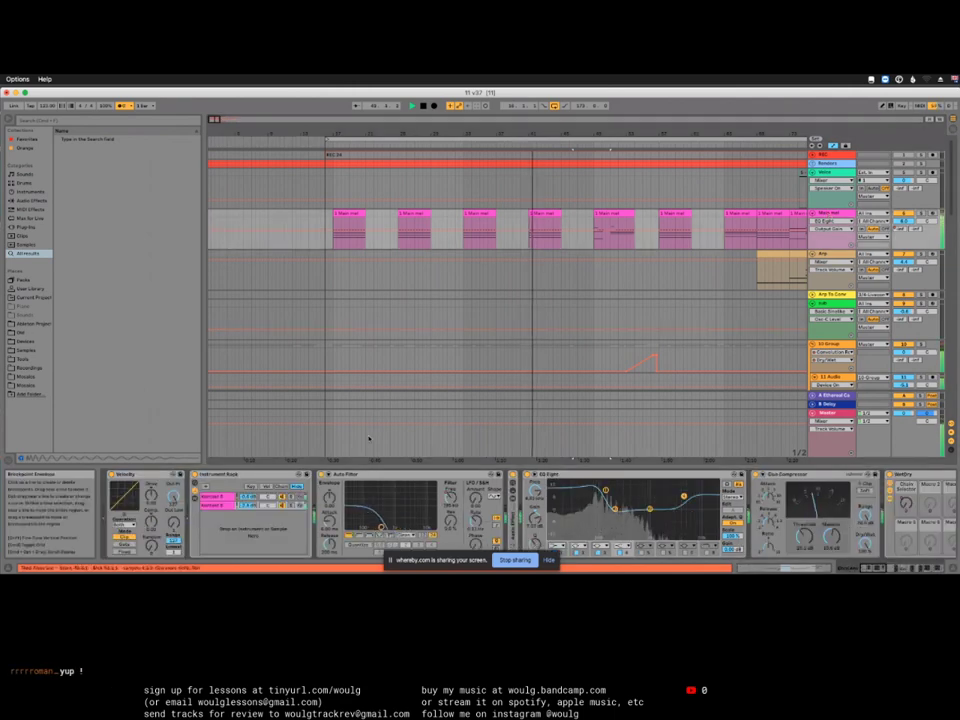
{"action": "left_click", "coordinate": [219, 497]}
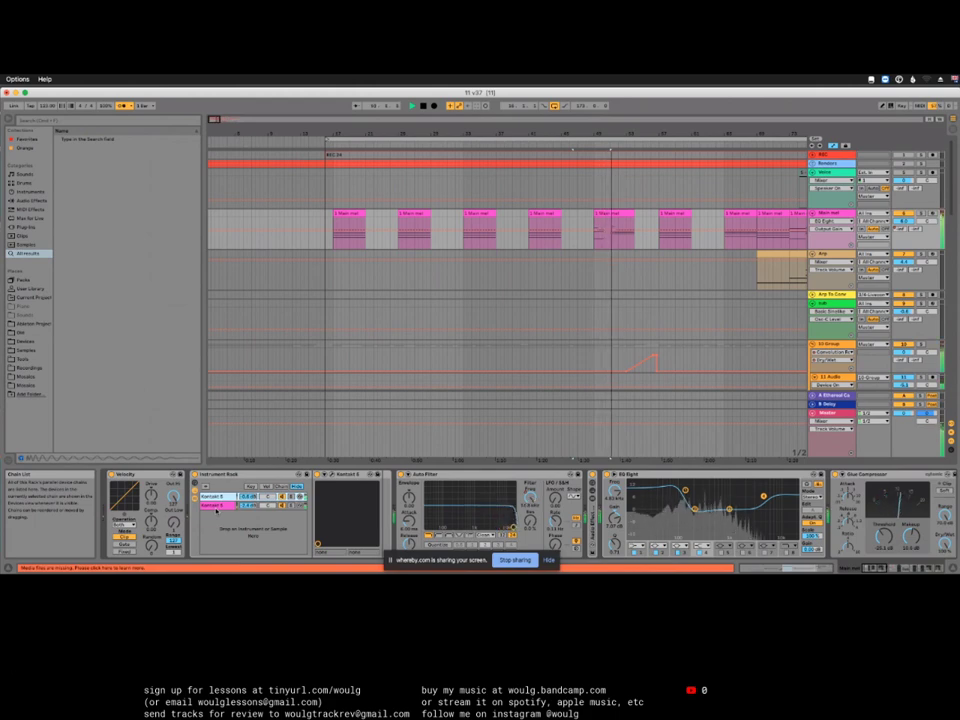
{"action": "key", "text": "space"}
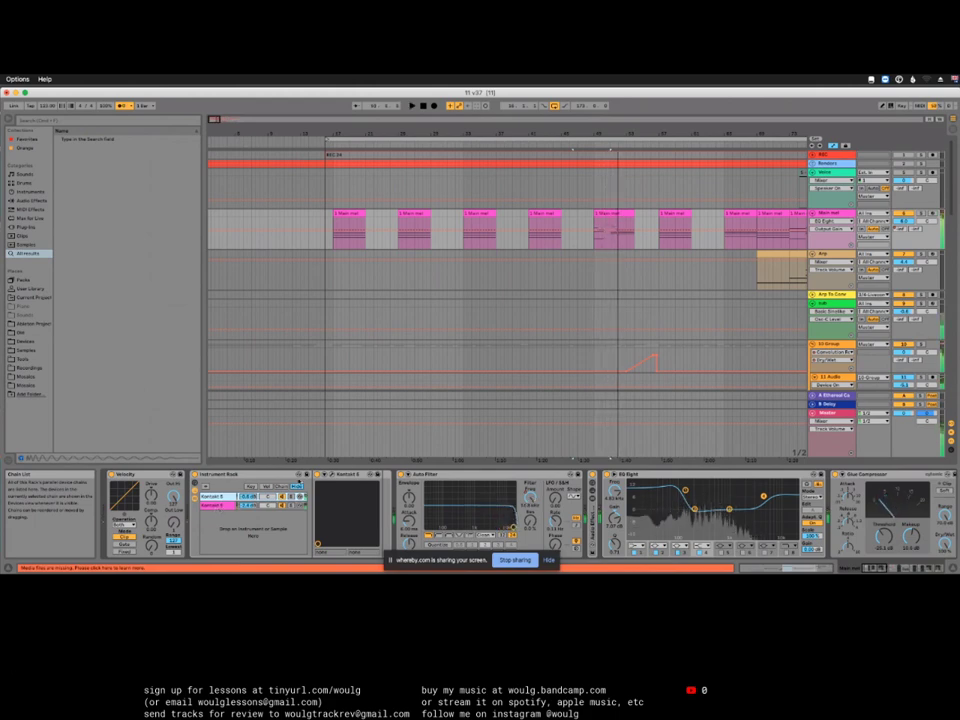
Step: Solo the Arp track, play it briefly from the start of its clip at about bar 69 and stop
{"action": "left_click_drag", "start_coordinate": [631, 131], "coordinate": [268, 131]}
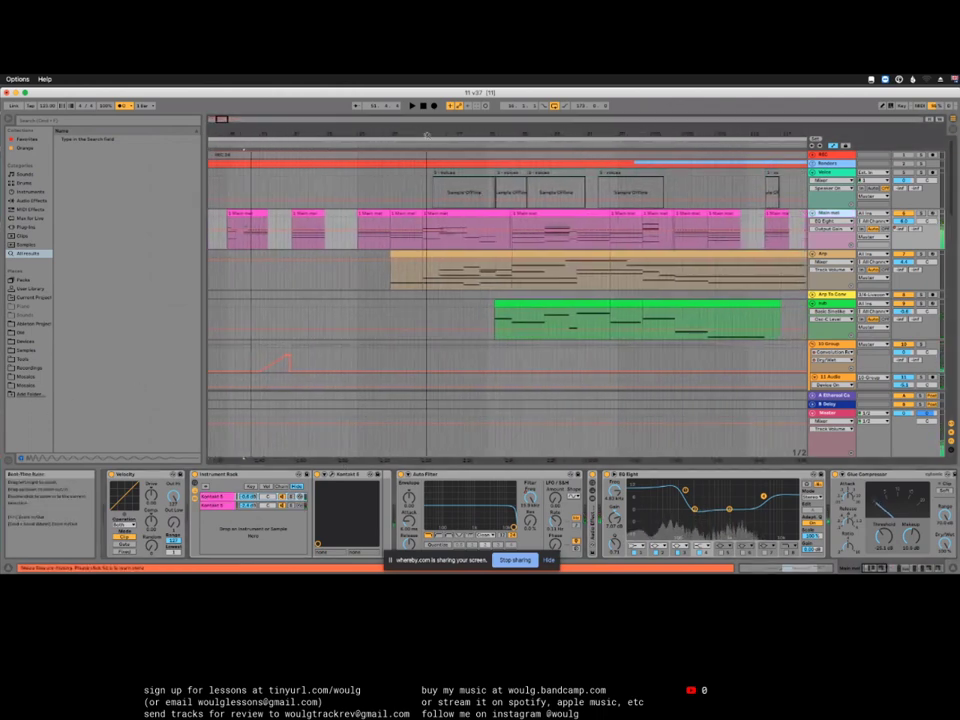
{"action": "left_click_drag", "start_coordinate": [371, 133], "coordinate": [382, 134]}
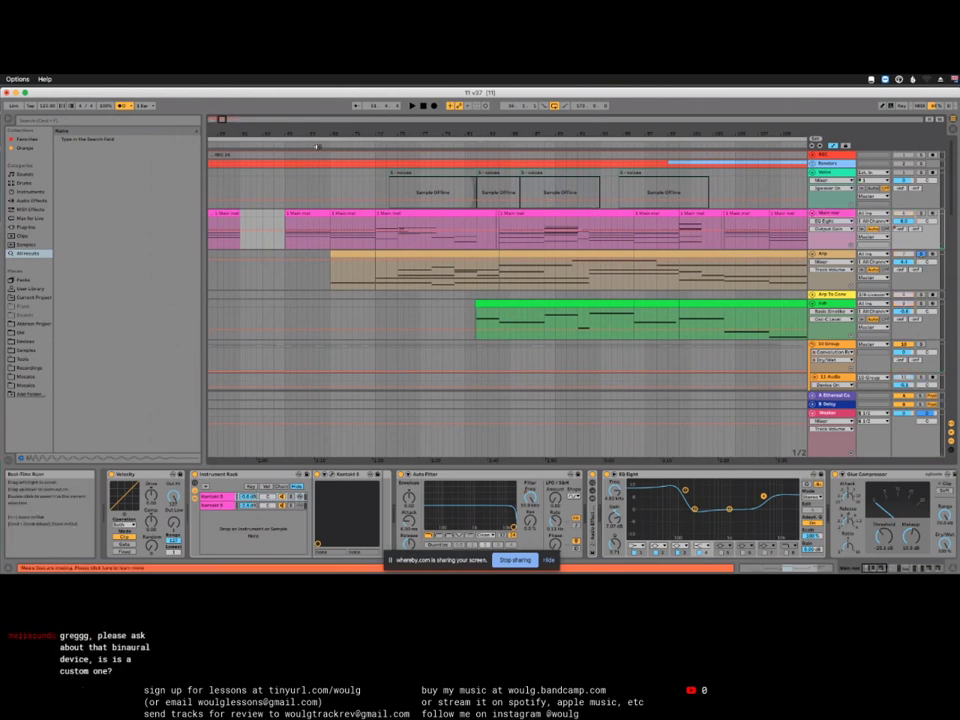
{"action": "left_click", "coordinate": [330, 147]}
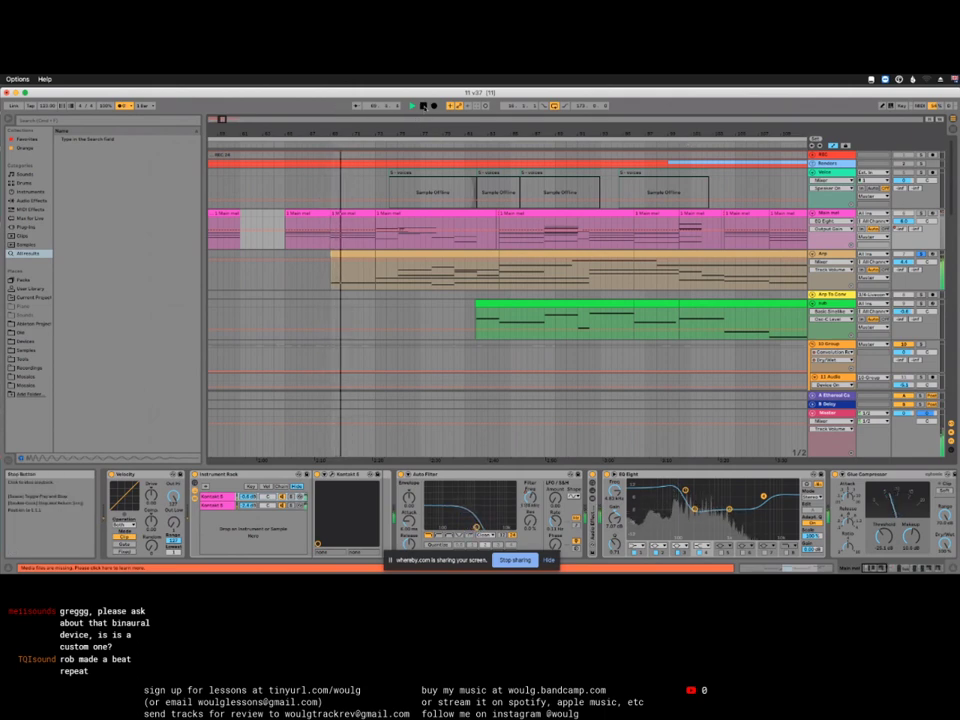
{"action": "left_click", "coordinate": [423, 105]}
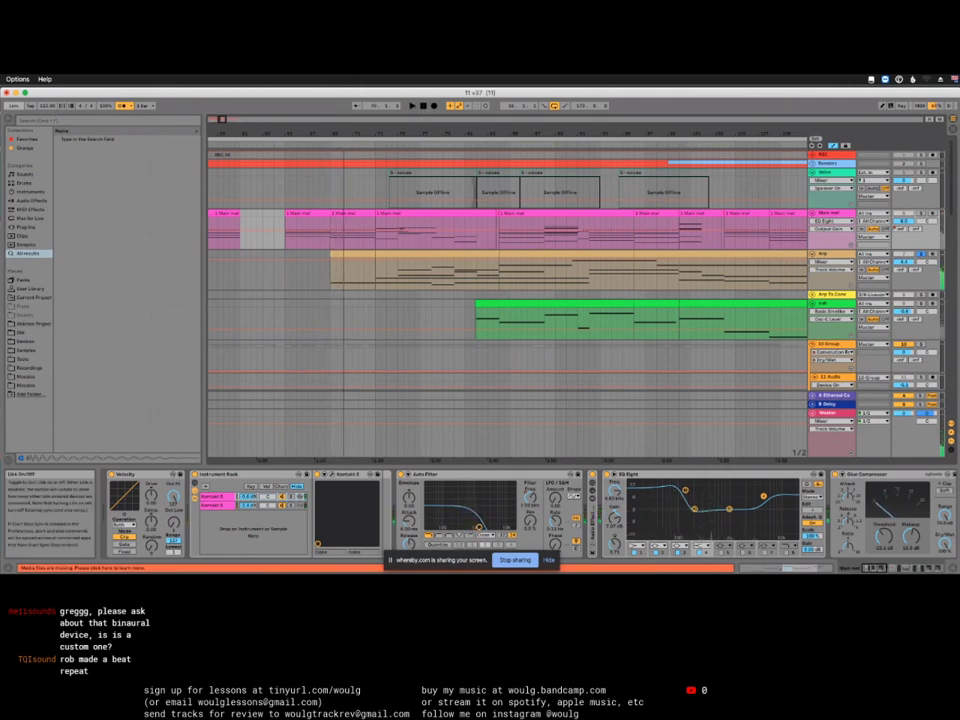
Step: Check the audio preferences and the available buffer sizes, moving the preferences window aside before closing it
{"action": "key", "text": "super+comma"}
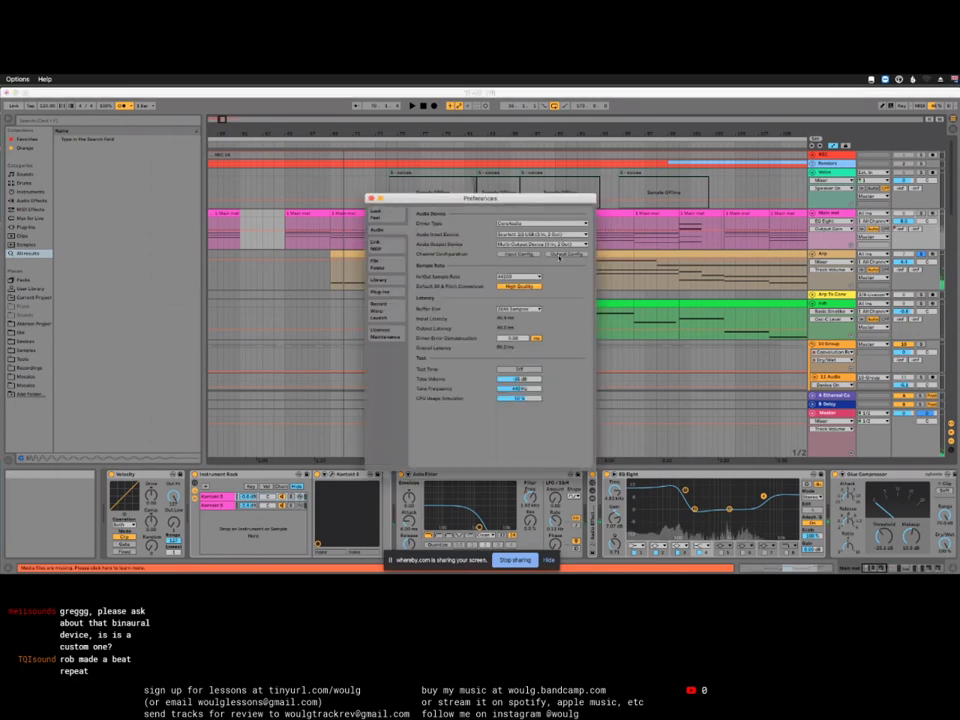
{"action": "left_click", "coordinate": [519, 309]}
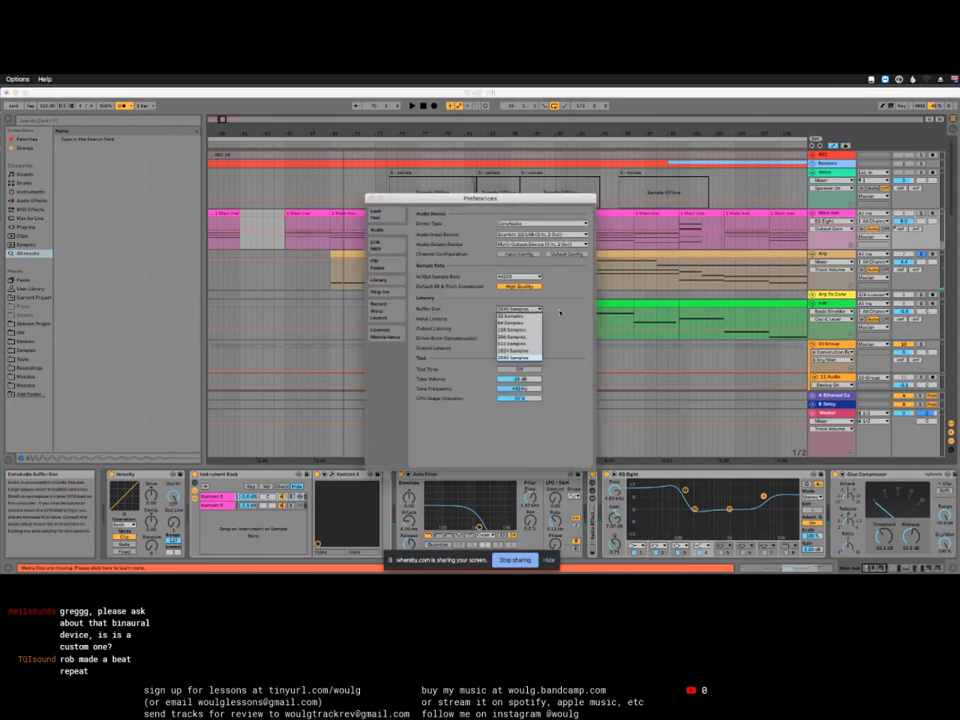
{"action": "left_click", "coordinate": [554, 302]}
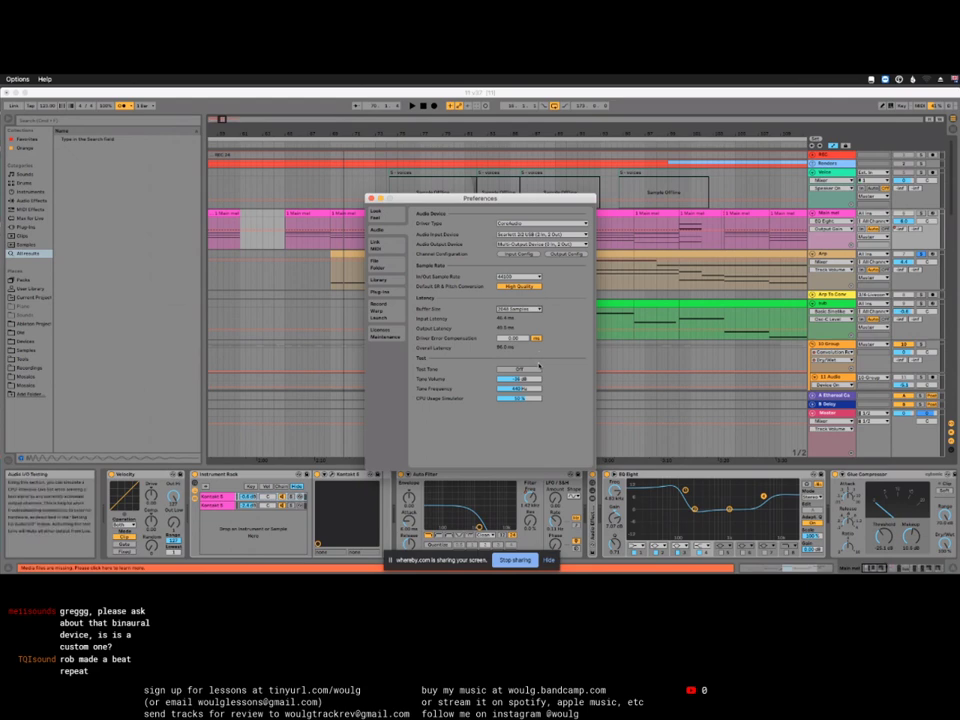
{"action": "left_click_drag", "start_coordinate": [507, 199], "coordinate": [221, 241]}
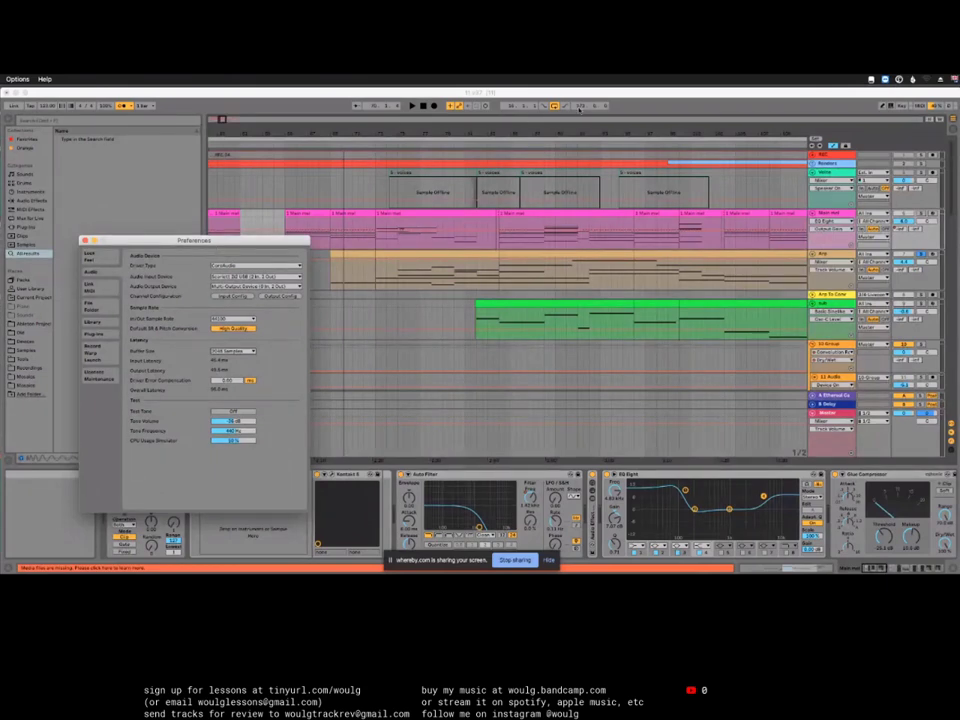
{"action": "left_click_drag", "start_coordinate": [217, 242], "coordinate": [175, 233]}
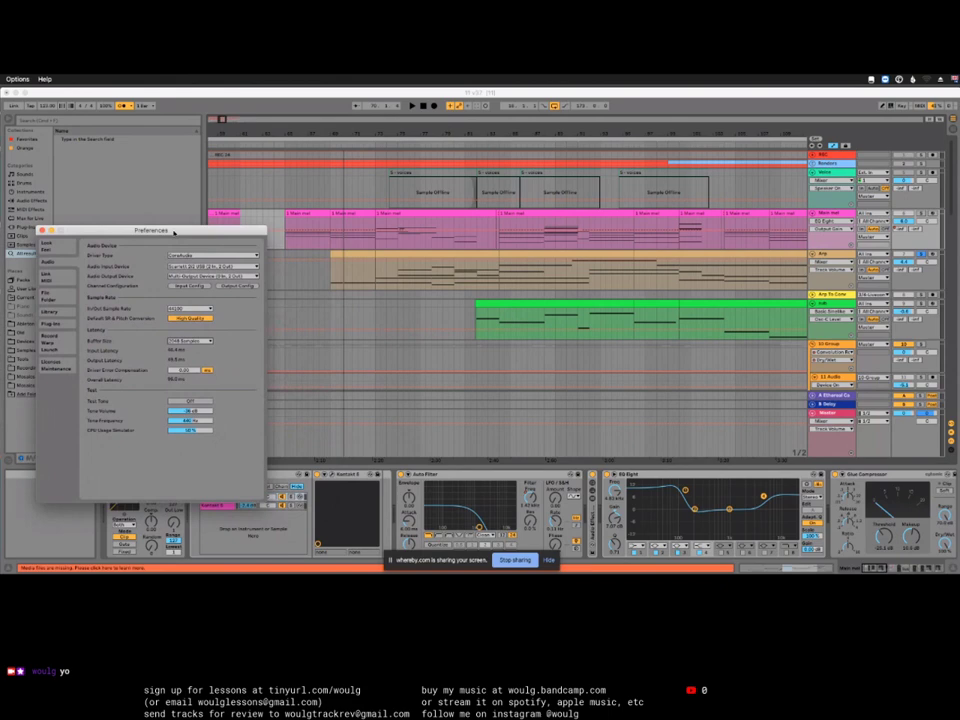
{"action": "key", "text": "Escape"}
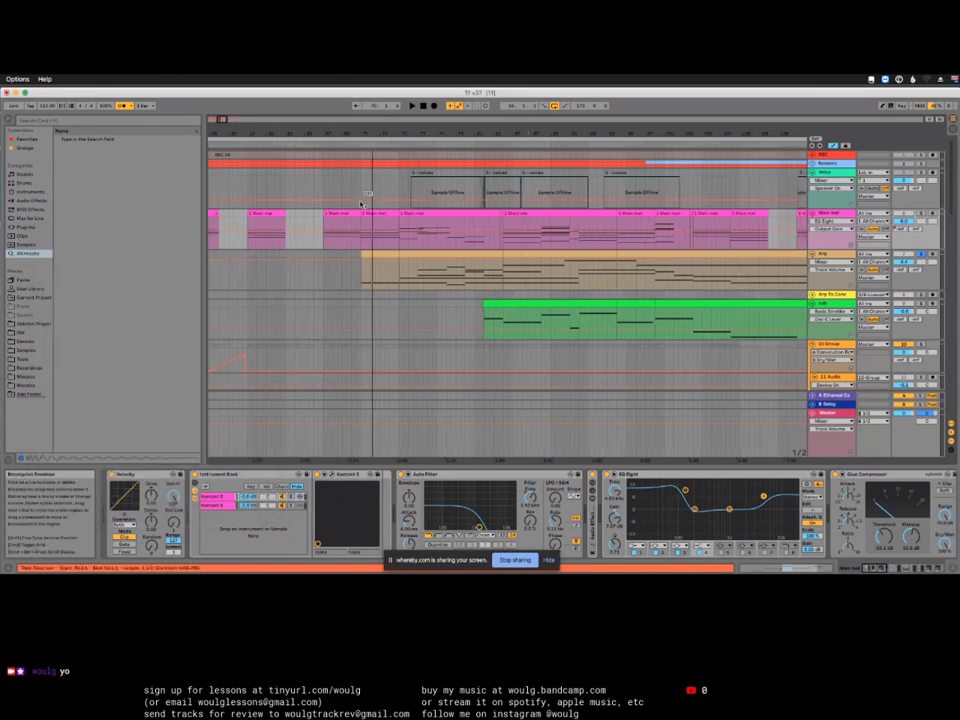
Step: Play the soloed Arp track again from the beginning of its clip
{"action": "left_click", "coordinate": [360, 145]}
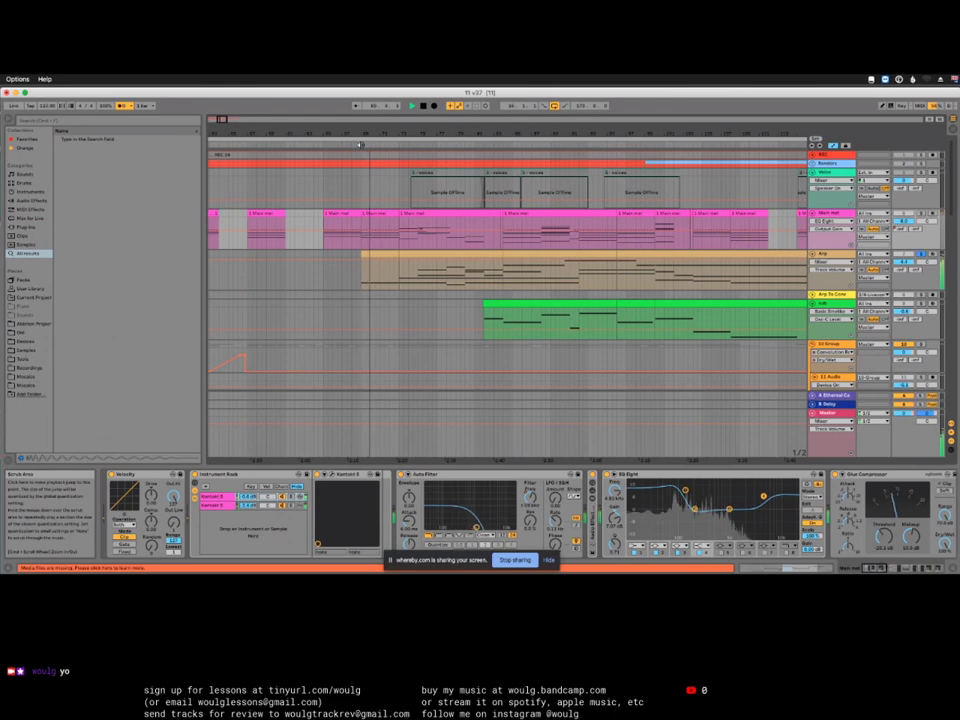
{"action": "left_click", "coordinate": [437, 163]}
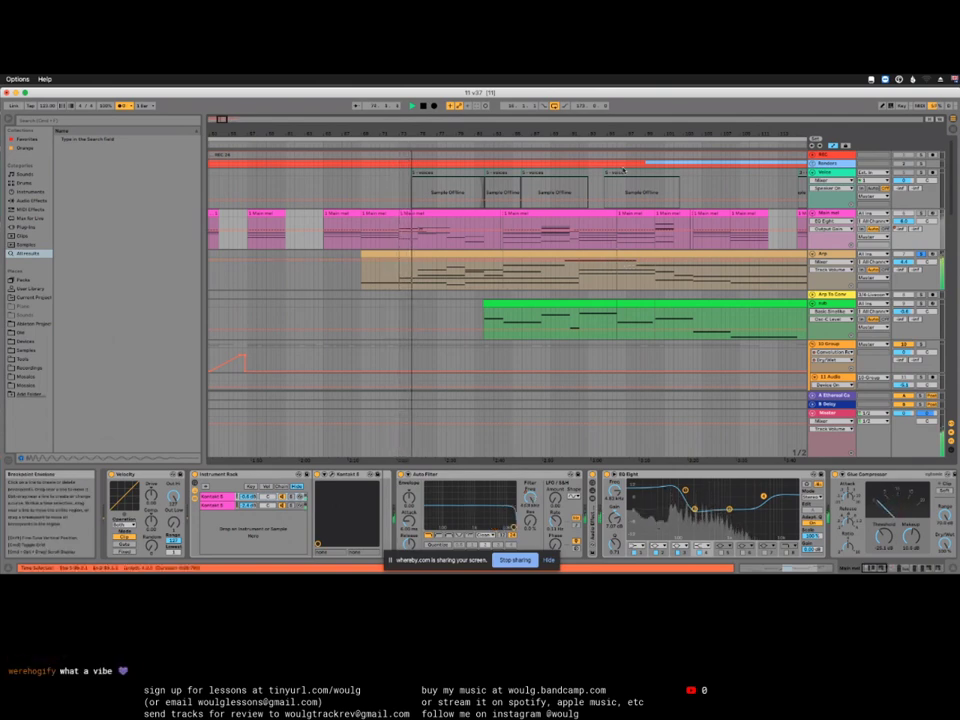
Step: Stop playback and check the saved Live Set versions in the 11 folder without opening any of them
{"action": "left_click", "coordinate": [423, 106]}
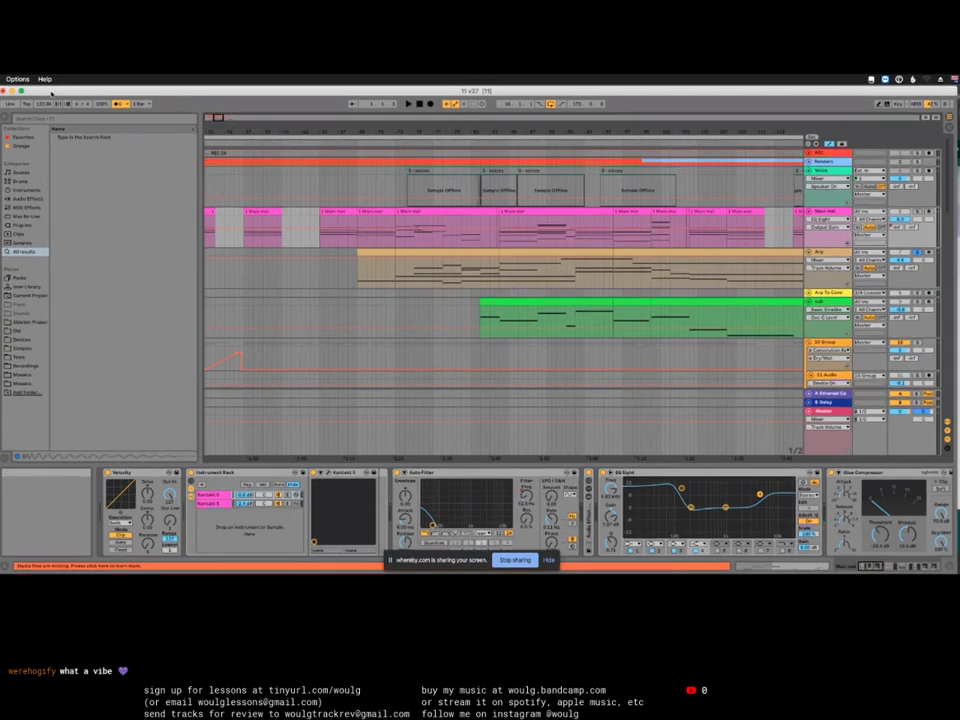
{"action": "key", "text": "super+o"}
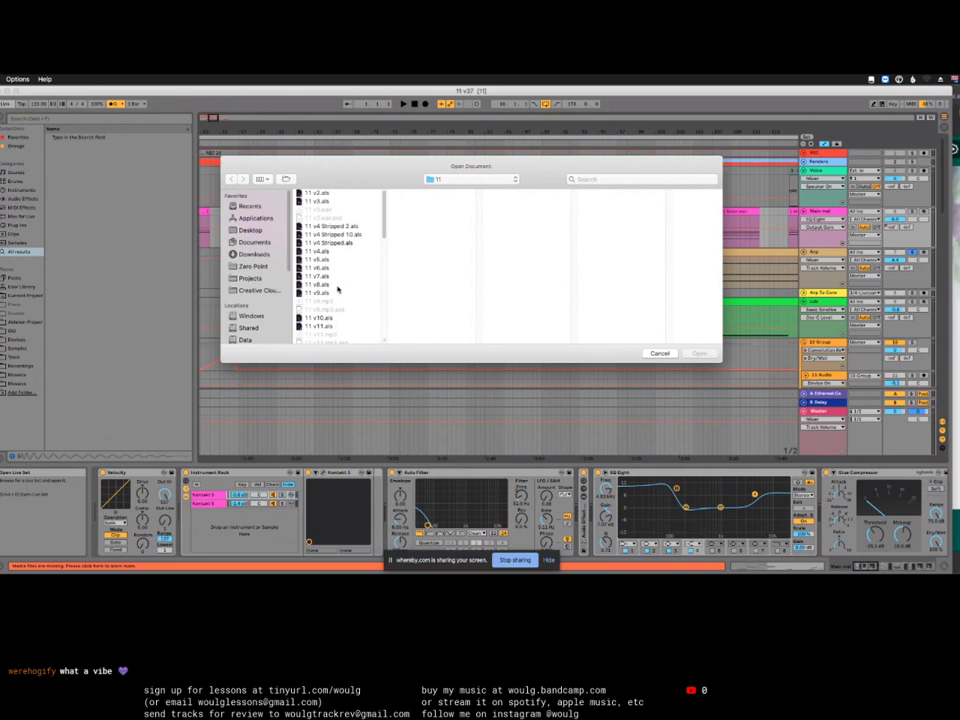
{"action": "left_click", "coordinate": [658, 353]}
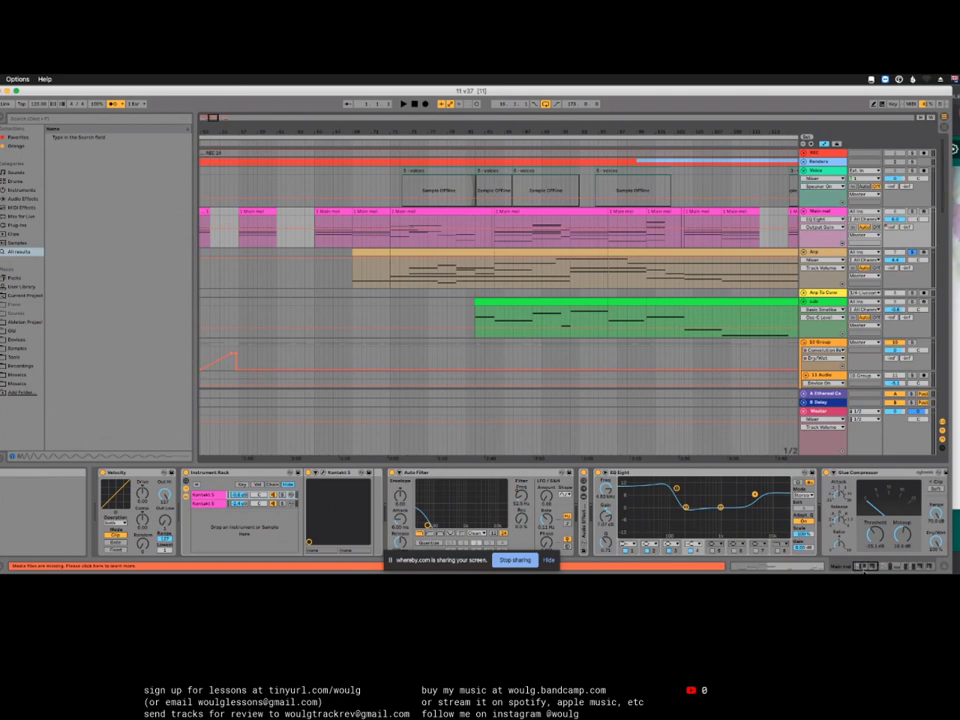
Step: Show the Arp track's device chain, from the Arpeggiator through to the Utility at its end
{"action": "mouse_move", "coordinate": [865, 570]}
{"action": "left_mouse_down"}
{"action": "mouse_move", "coordinate": [885, 568]}
{"action": "mouse_move", "coordinate": [862, 567]}
{"action": "left_mouse_up"}
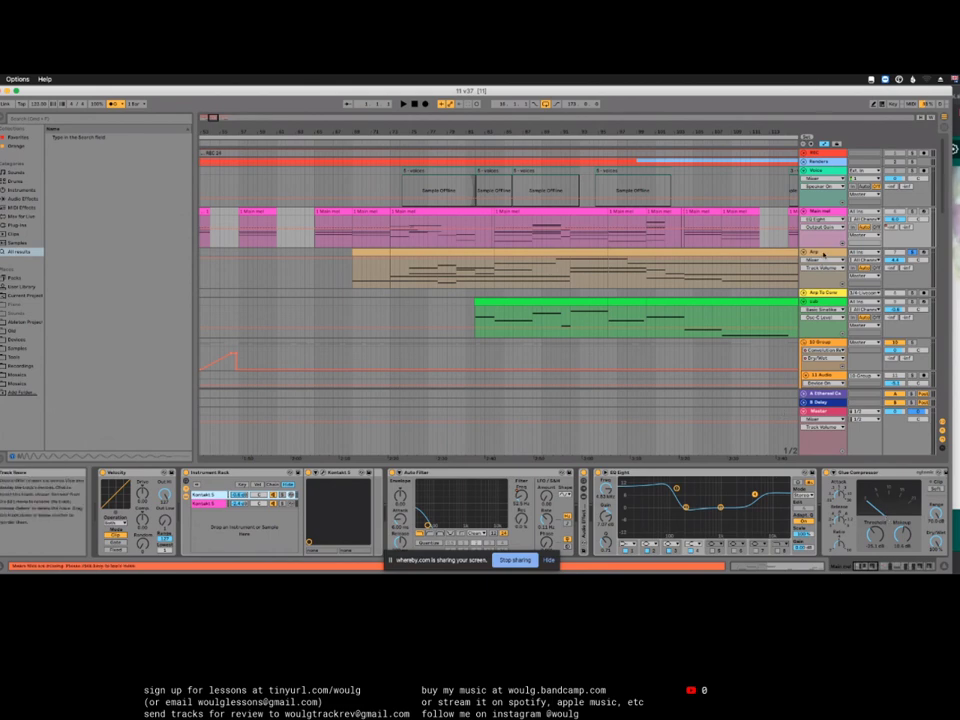
{"action": "key", "text": "Down"}
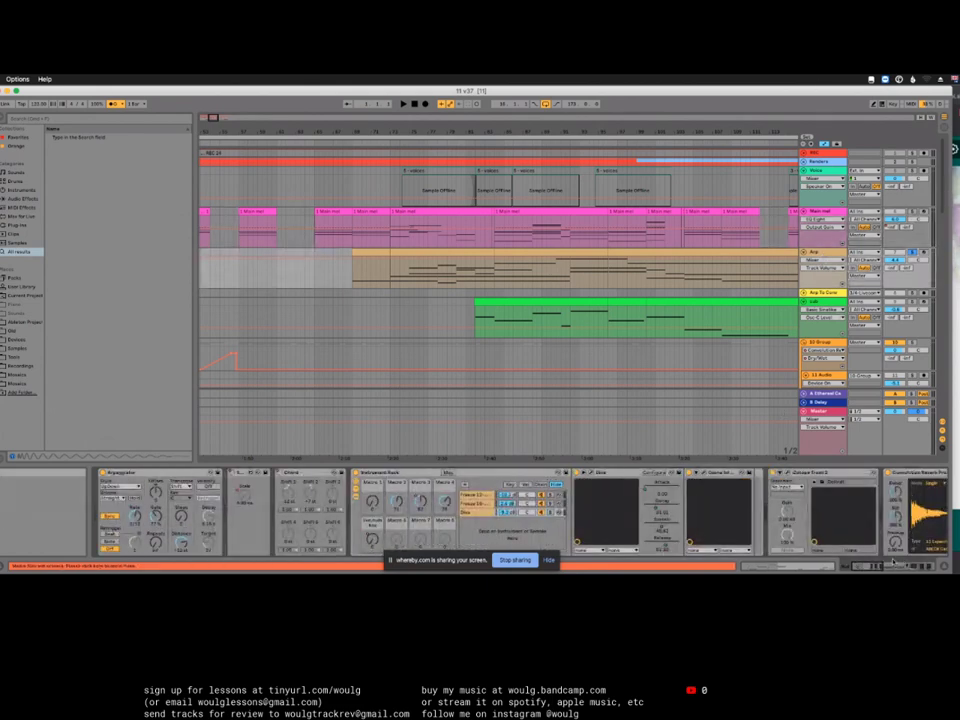
{"action": "left_click", "coordinate": [880, 566]}
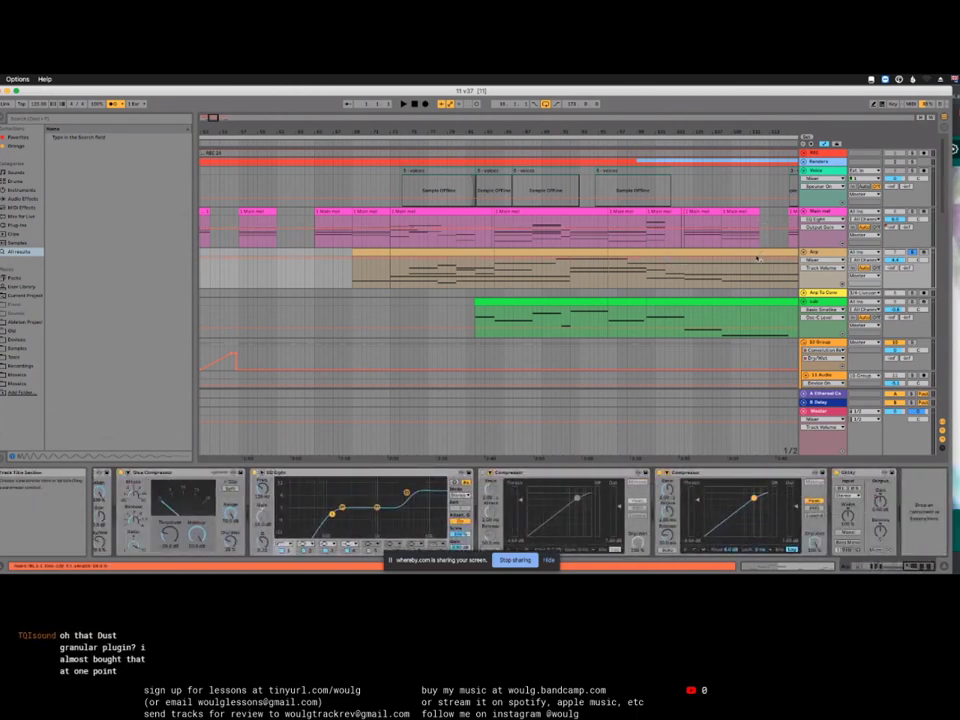
Step: Show the SNOW WOMAN trailer track's devices through to the last EQ Eight, selecting the first chain in its Audio Effect Rack
{"action": "scroll", "coordinate": [752, 266], "scroll_direction": "down", "scroll_amount": 3}
{"action": "scroll", "coordinate": [752, 266], "scroll_direction": "down", "scroll_amount": 2}
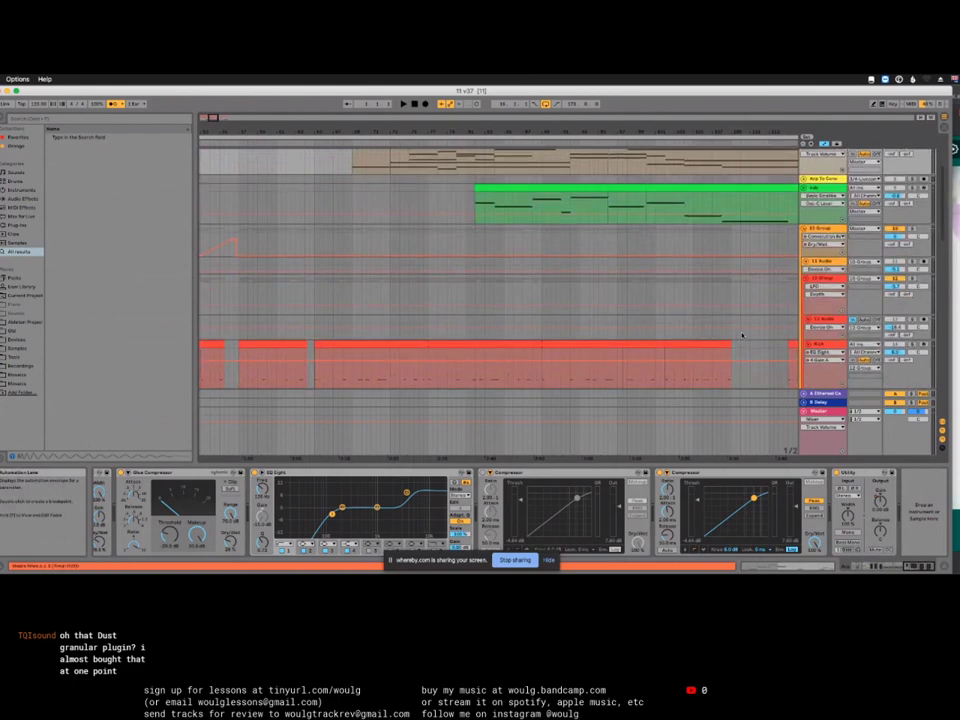
{"action": "scroll", "coordinate": [745, 330], "scroll_direction": "down", "scroll_amount": 6}
{"action": "left_click", "coordinate": [822, 241]}
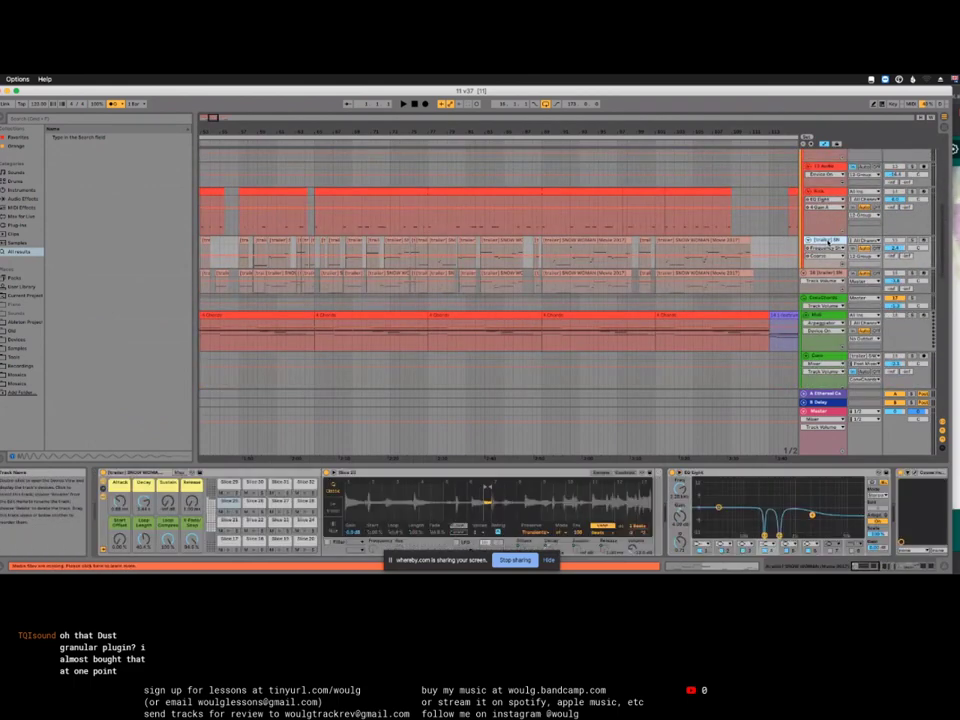
{"action": "left_click_drag", "start_coordinate": [862, 567], "coordinate": [904, 568]}
{"action": "left_click", "coordinate": [353, 495]}
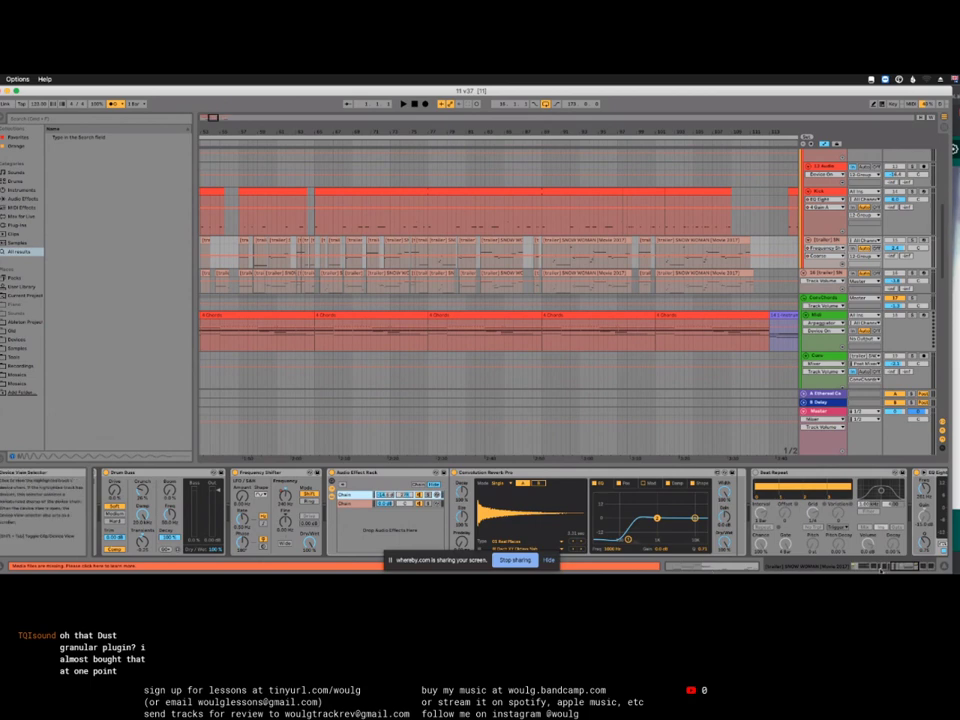
{"action": "left_click_drag", "start_coordinate": [906, 568], "coordinate": [934, 567]}
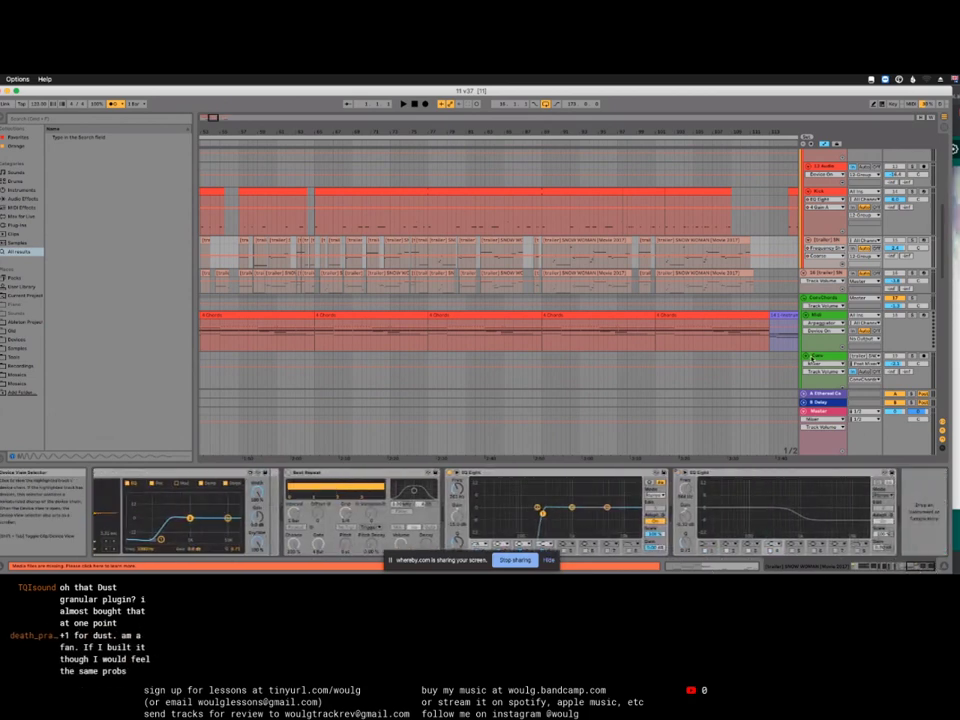
Step: Show the device chains of the Conv and Hats tracks, and select the Binauralize device on Hats
{"action": "left_click", "coordinate": [817, 356]}
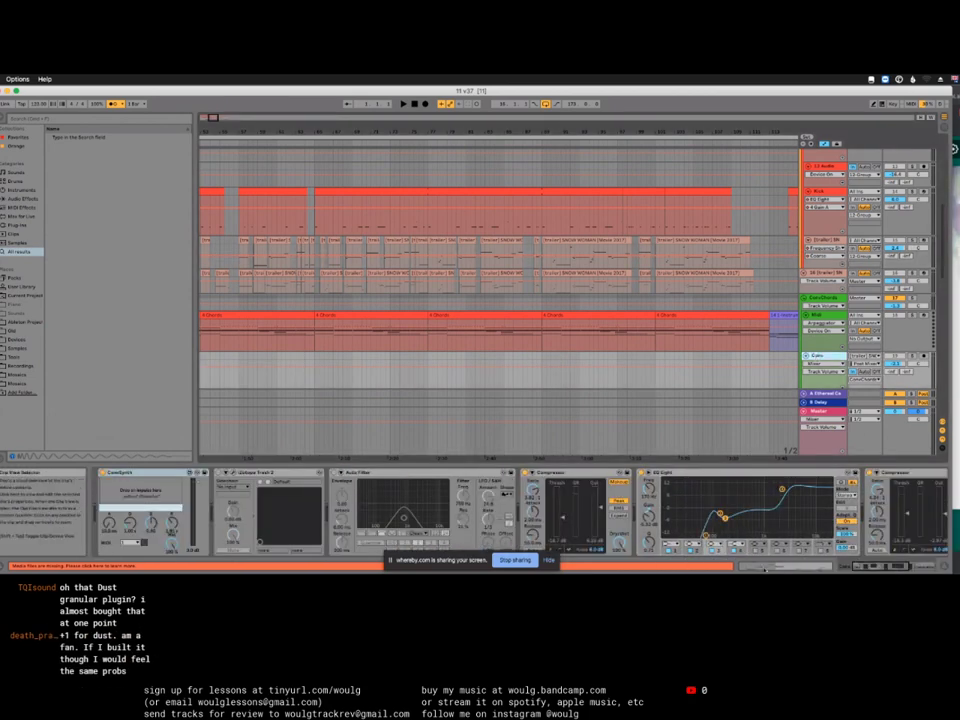
{"action": "left_click_drag", "start_coordinate": [902, 568], "coordinate": [932, 569]}
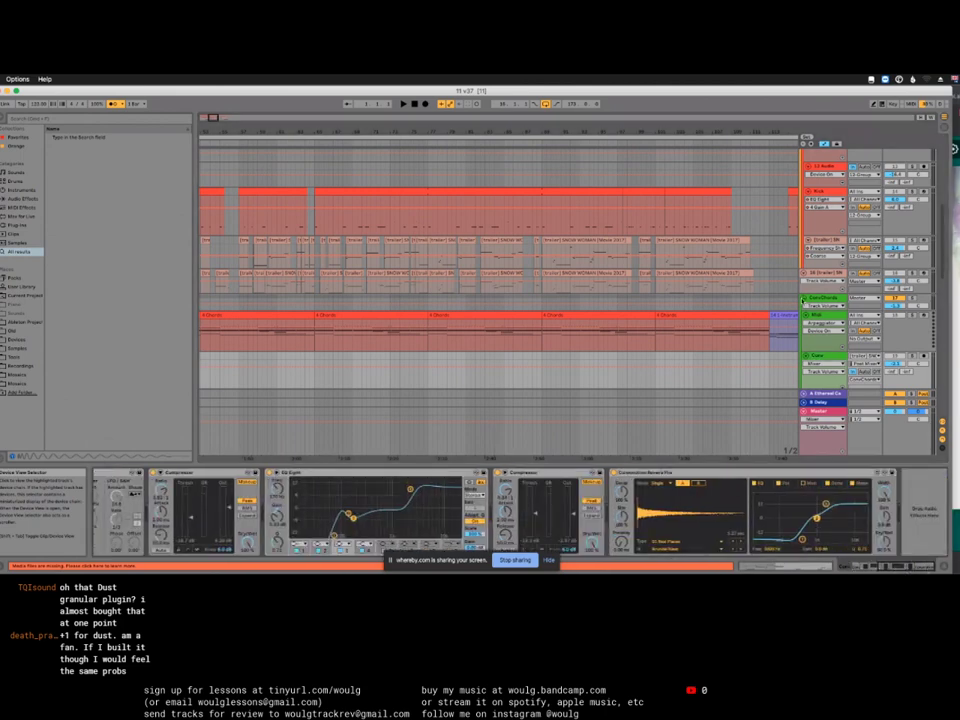
{"action": "scroll", "coordinate": [780, 335], "scroll_direction": "down", "scroll_amount": 5}
{"action": "scroll", "coordinate": [780, 335], "scroll_direction": "down", "scroll_amount": 3}
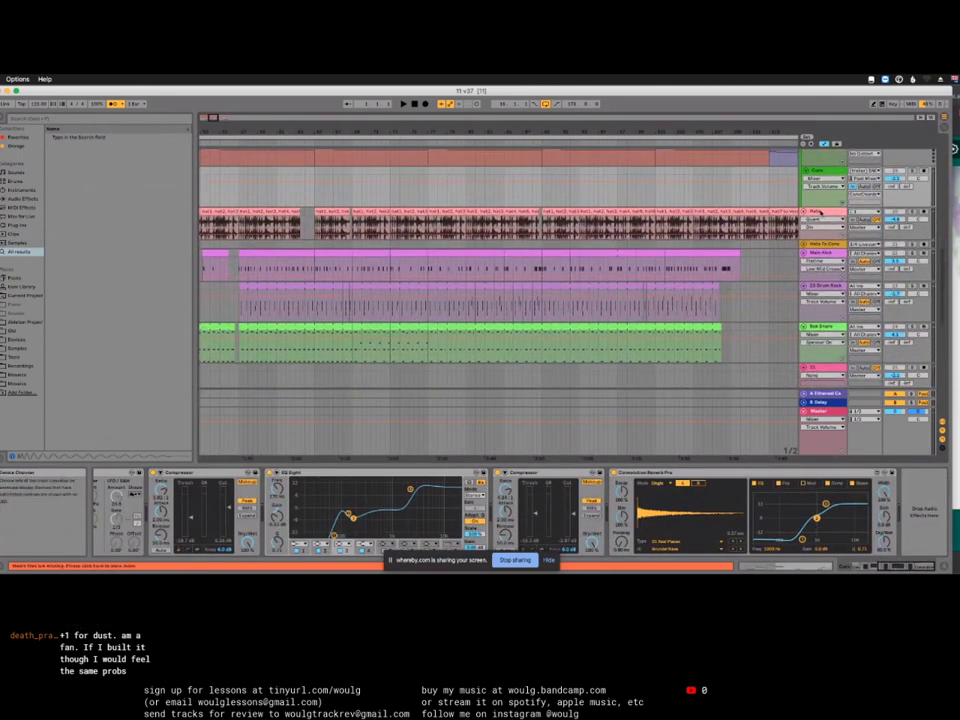
{"action": "left_click", "coordinate": [875, 569]}
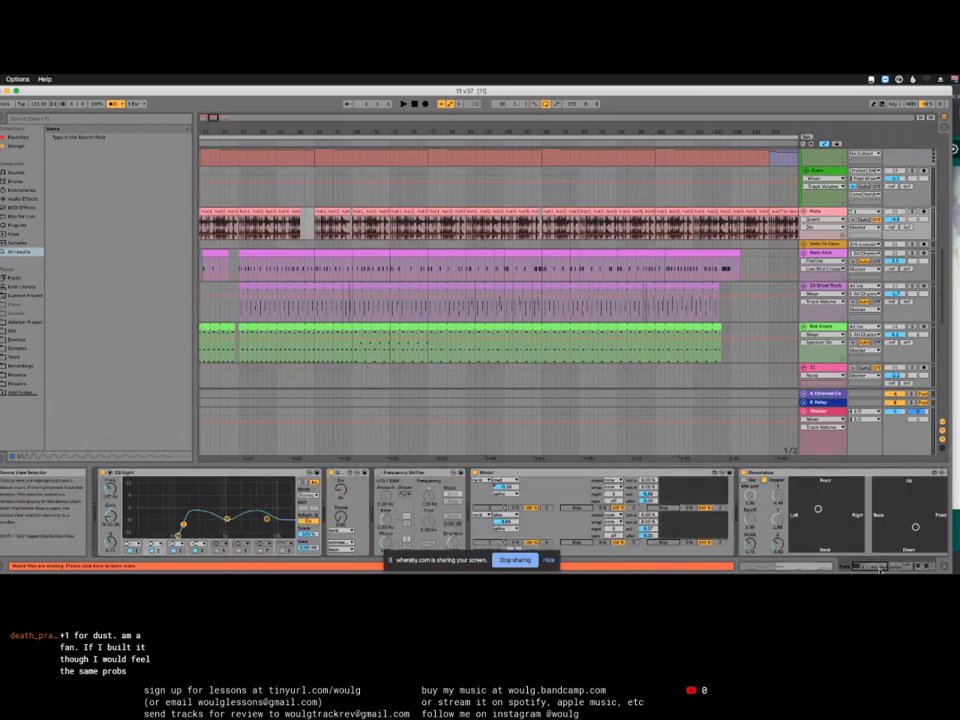
{"action": "left_click_drag", "start_coordinate": [875, 569], "coordinate": [887, 569]}
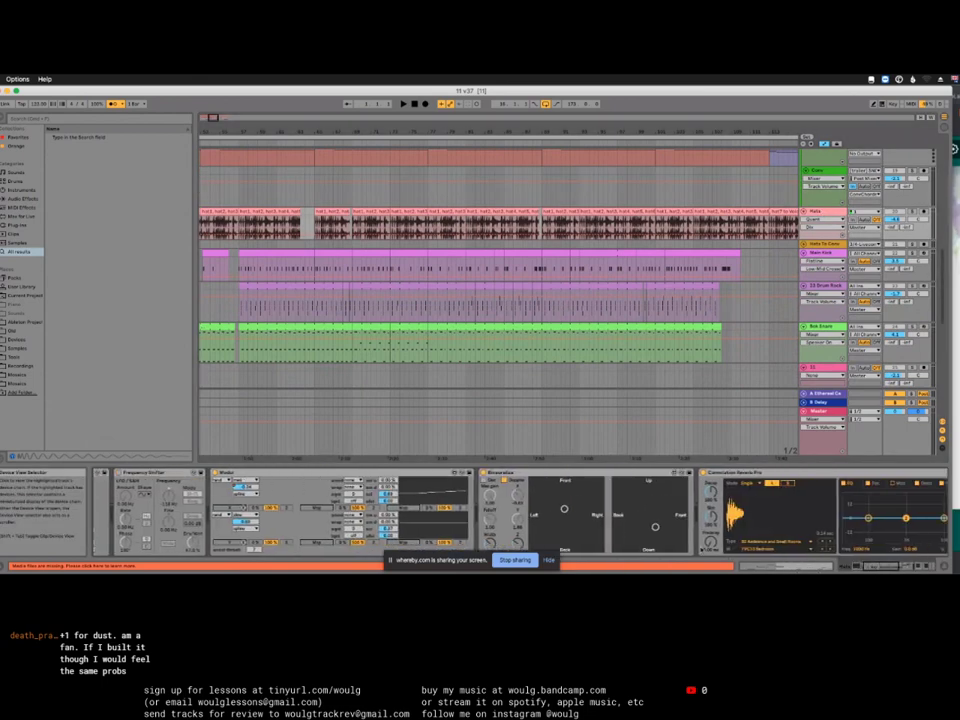
{"action": "left_click", "coordinate": [547, 476]}
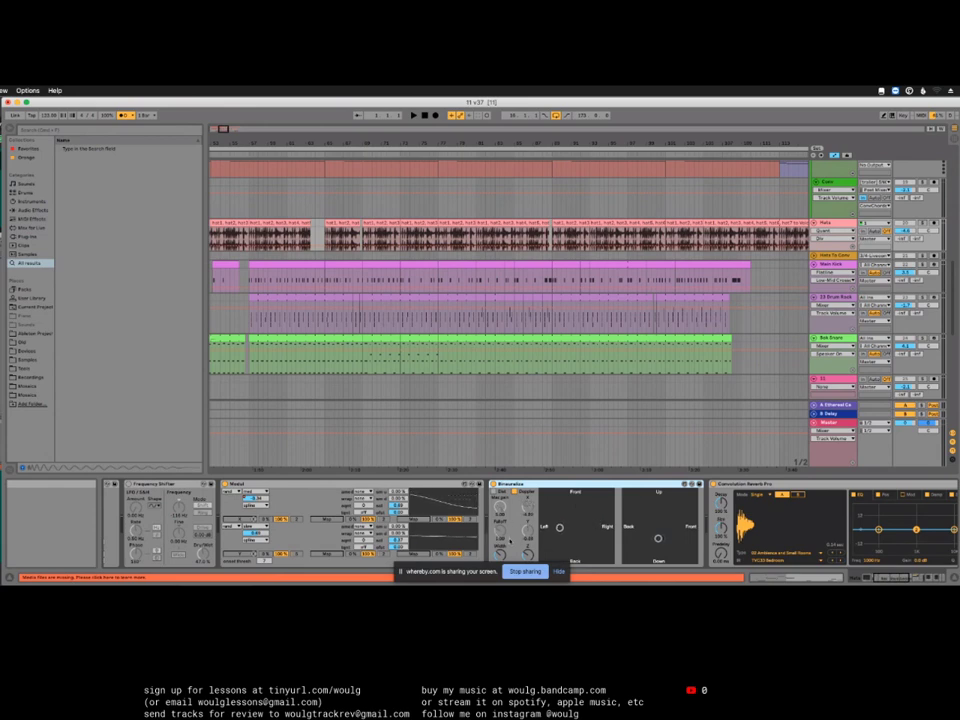
Step: Hide the screen-sharing notice and switch from the Whereby call in the browser back to Ableton Live
{"action": "left_click", "coordinate": [557, 571]}
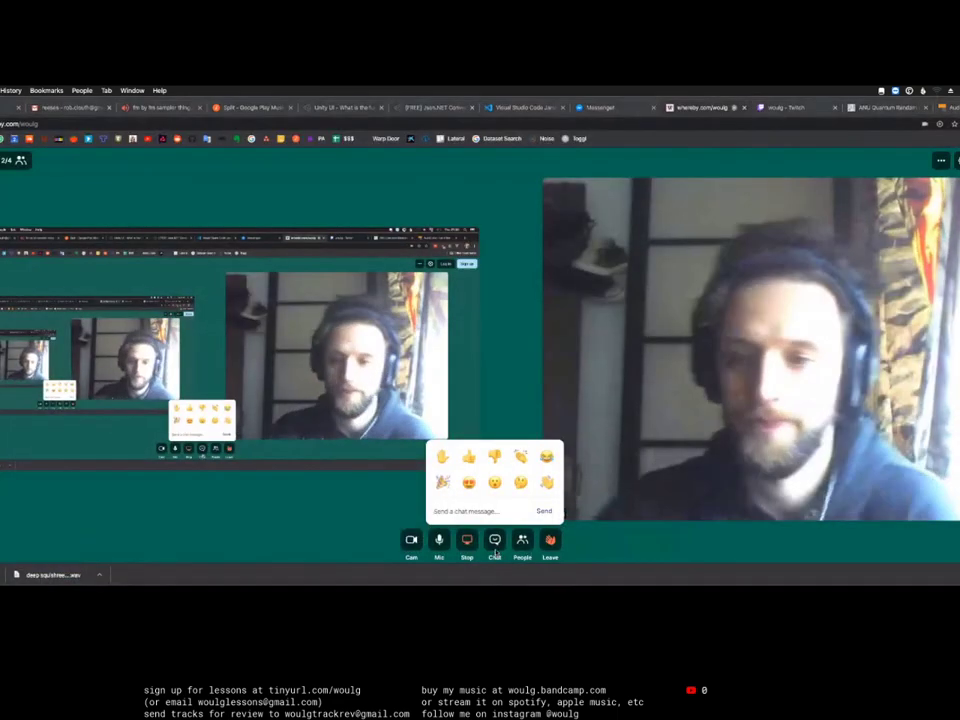
{"action": "key", "text": "super+Tab"}
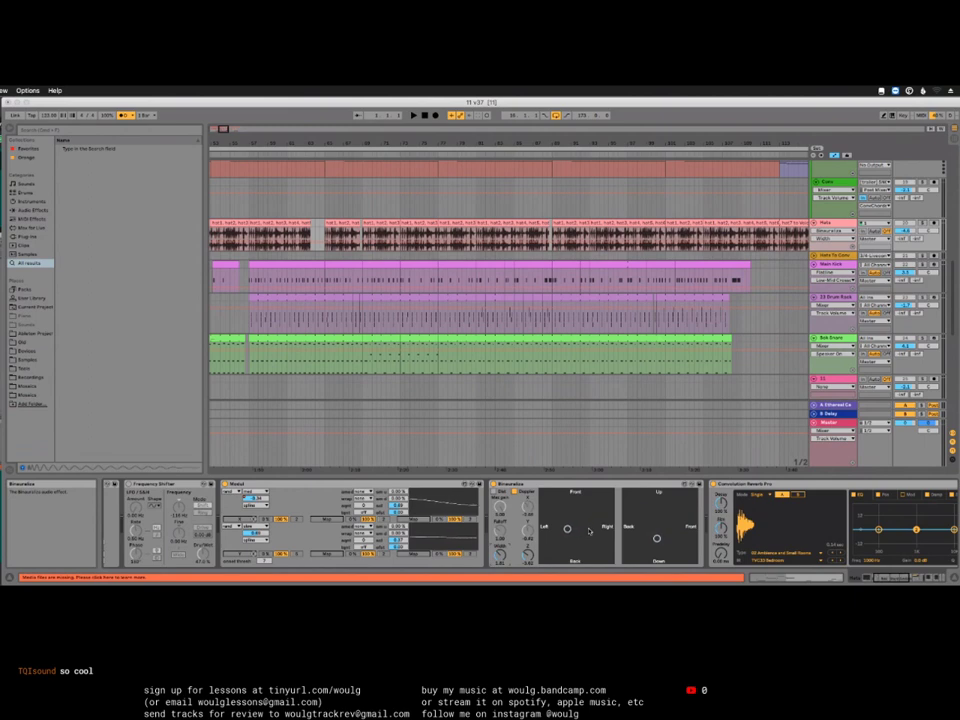
Step: Examine the Hats track's Binauralize device together with the Convolution Reverb Pro and Beat Repeat that follow it
{"action": "left_click", "coordinate": [588, 530]}
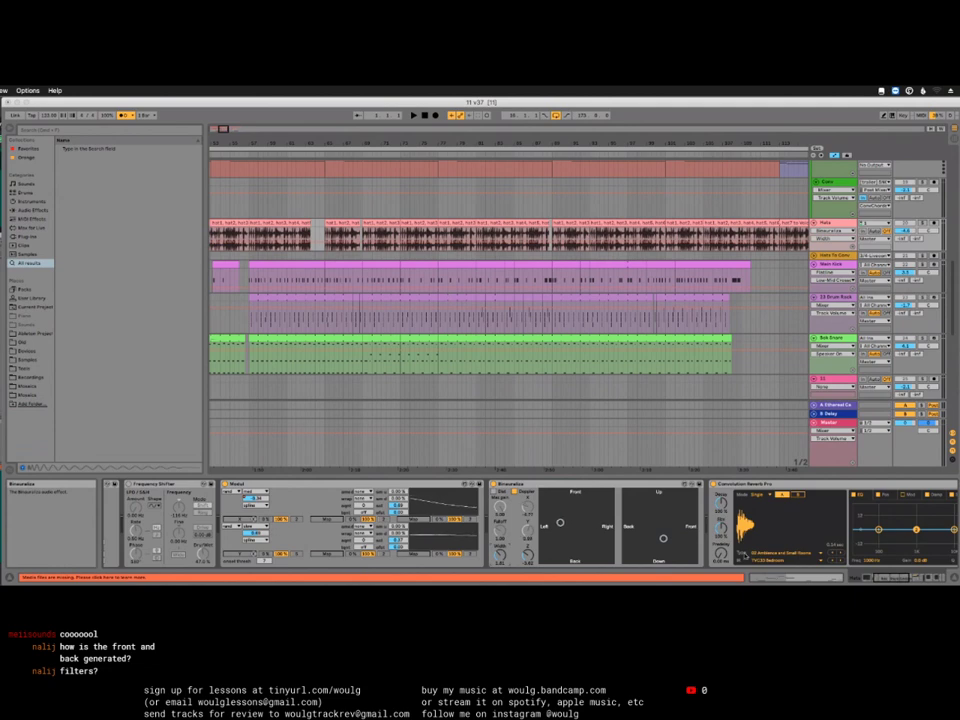
{"action": "left_click_drag", "start_coordinate": [907, 577], "coordinate": [930, 577]}
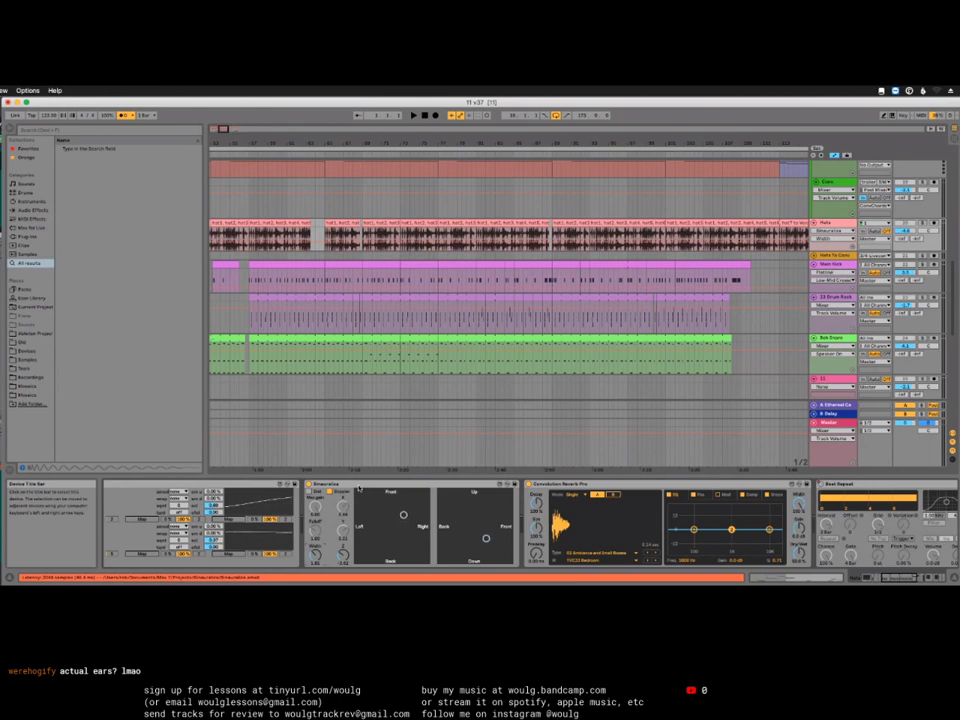
{"action": "left_click", "coordinate": [360, 486]}
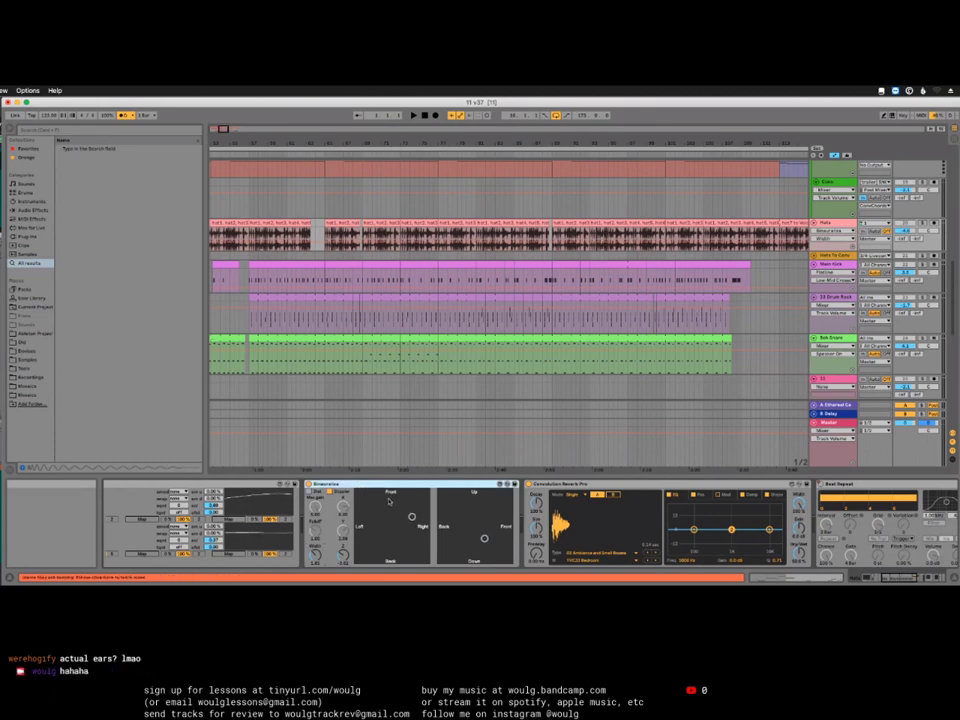
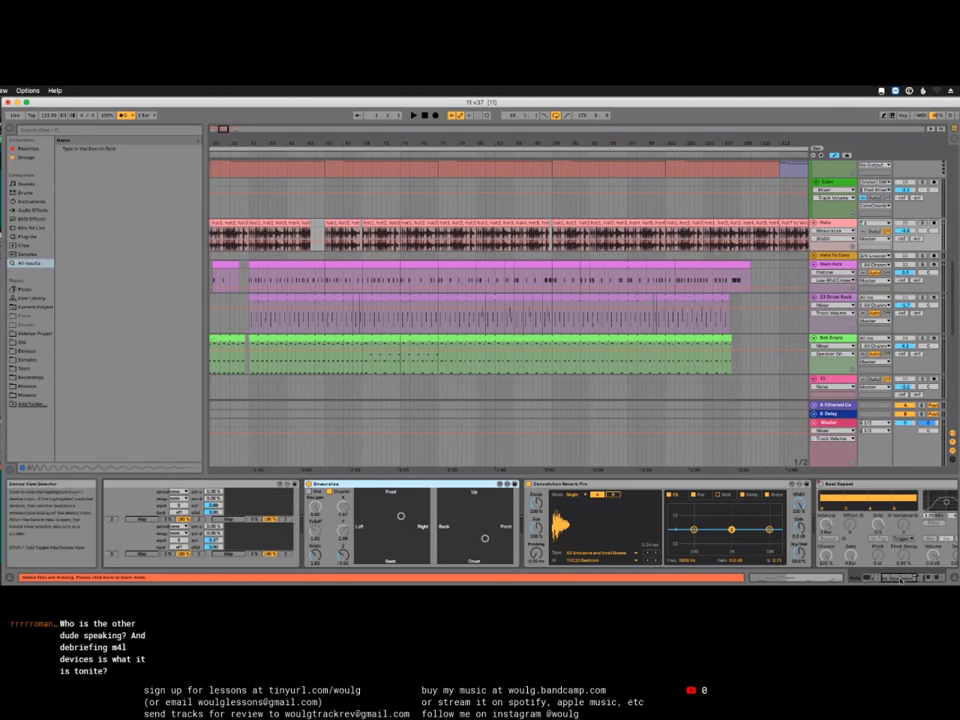
{"action": "mouse_move", "coordinate": [900, 578]}
{"action": "left_mouse_down"}
{"action": "mouse_move", "coordinate": [918, 580]}
{"action": "mouse_move", "coordinate": [896, 578]}
{"action": "left_mouse_up"}
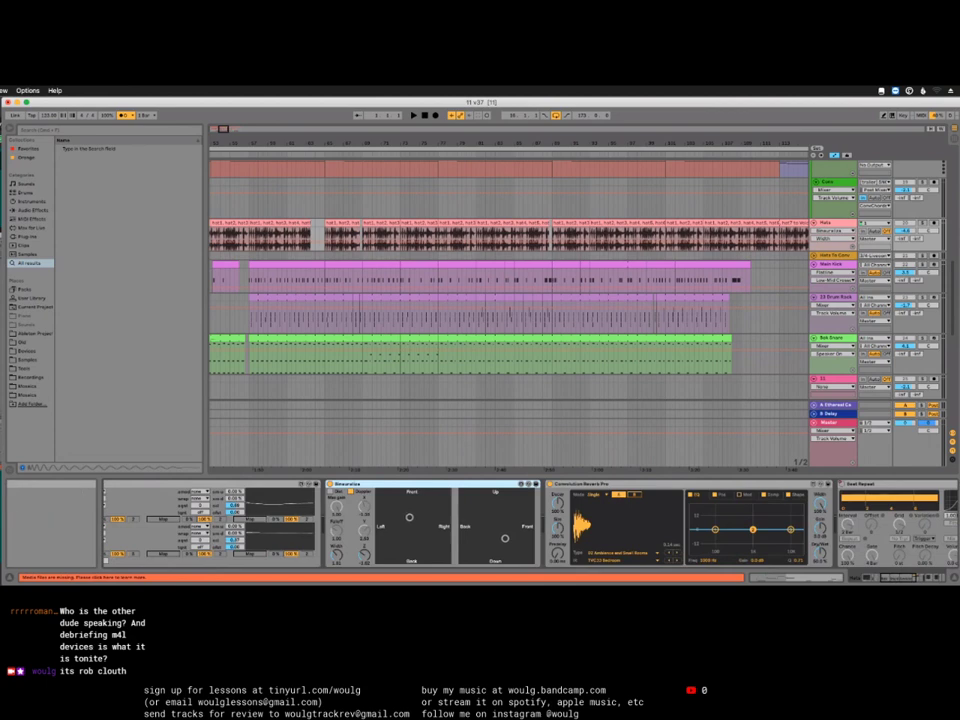
Step: Start opening another Live Set and go to the Ableton Projects folder
{"action": "left_click", "coordinate": [2, 90]}
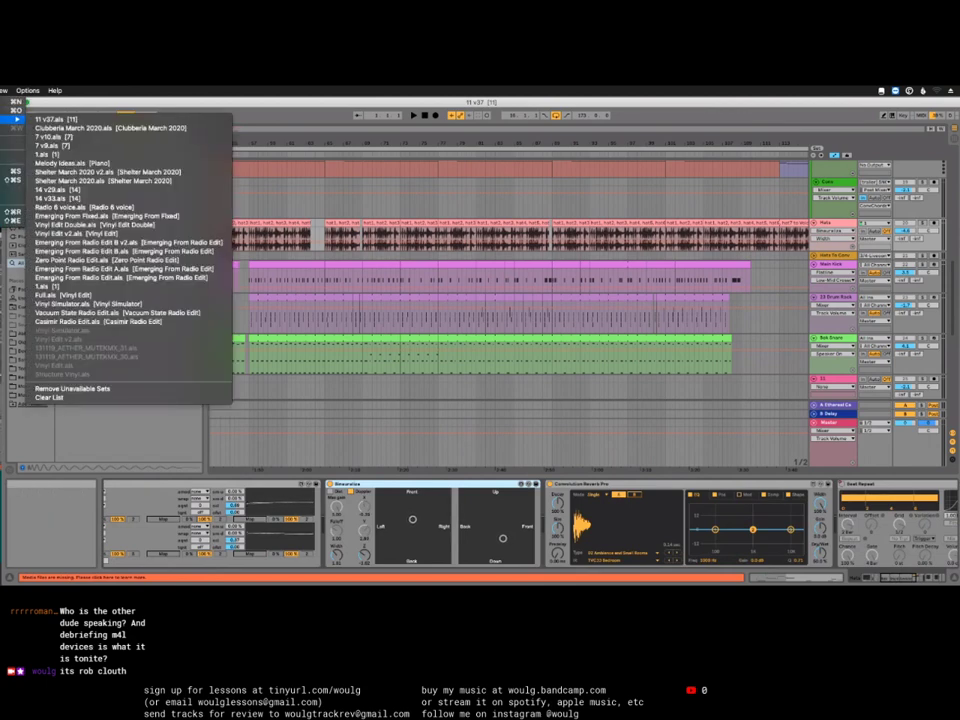
{"action": "left_click", "coordinate": [12, 110]}
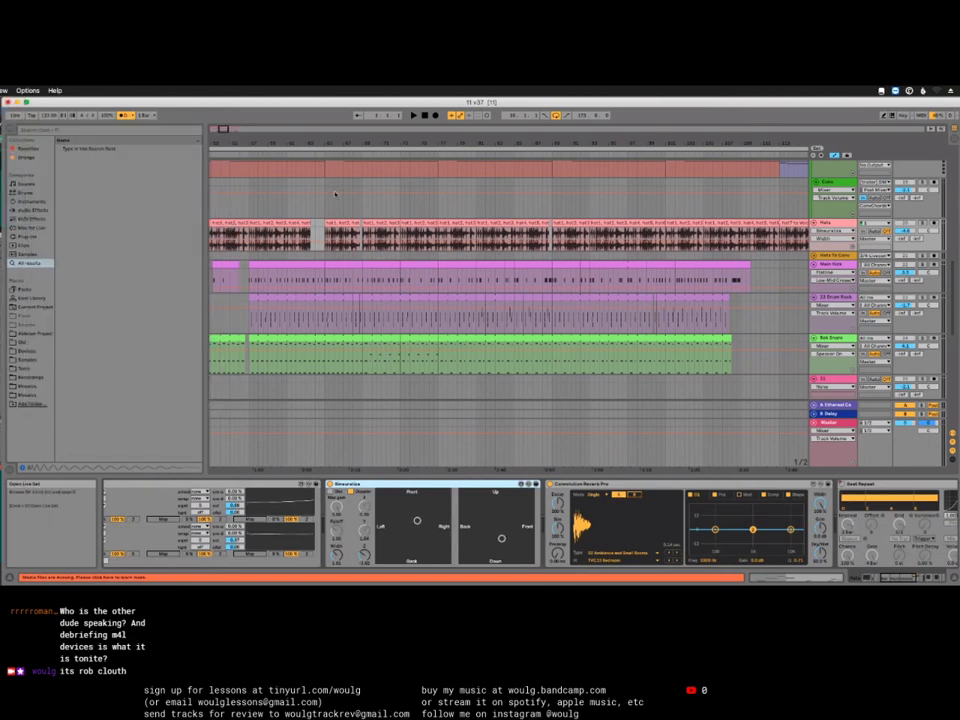
{"action": "left_click", "coordinate": [470, 190]}
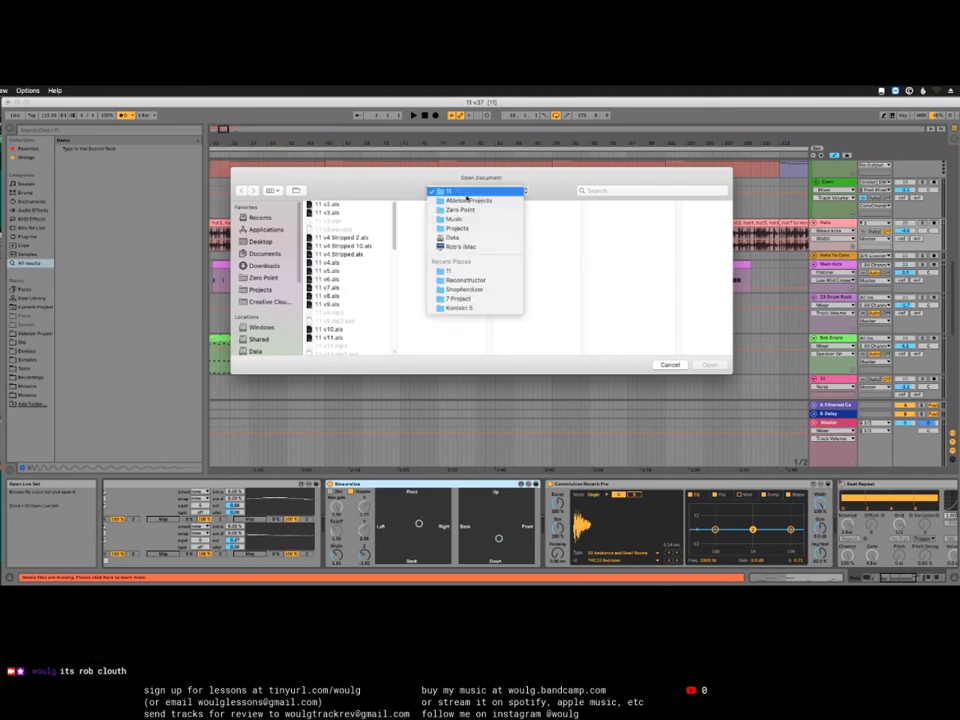
{"action": "left_click", "coordinate": [468, 203]}
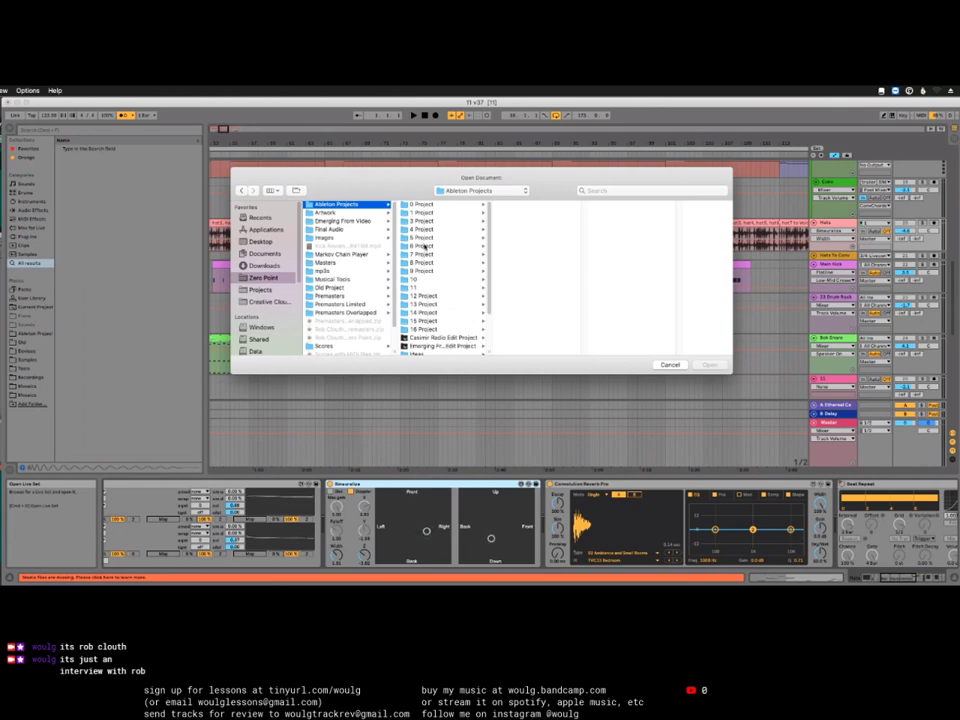
Step: Look through the Live Sets in the 14 Project, 13 Project and 11 folders
{"action": "left_click", "coordinate": [426, 312]}
{"action": "scroll", "coordinate": [510, 300], "scroll_direction": "down", "scroll_amount": 5}
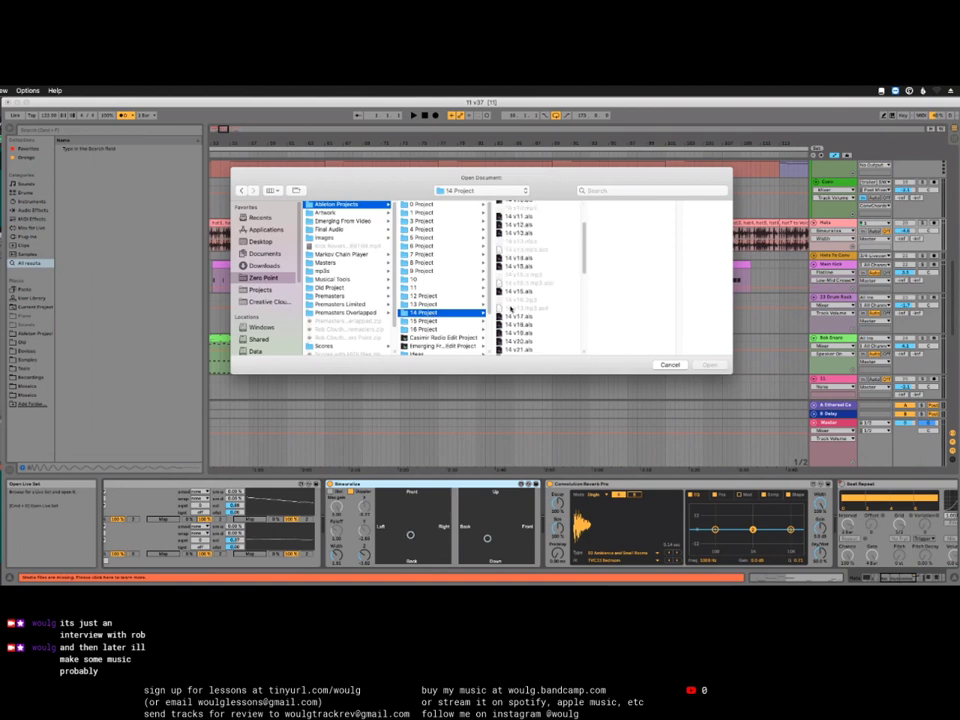
{"action": "left_click", "coordinate": [433, 304]}
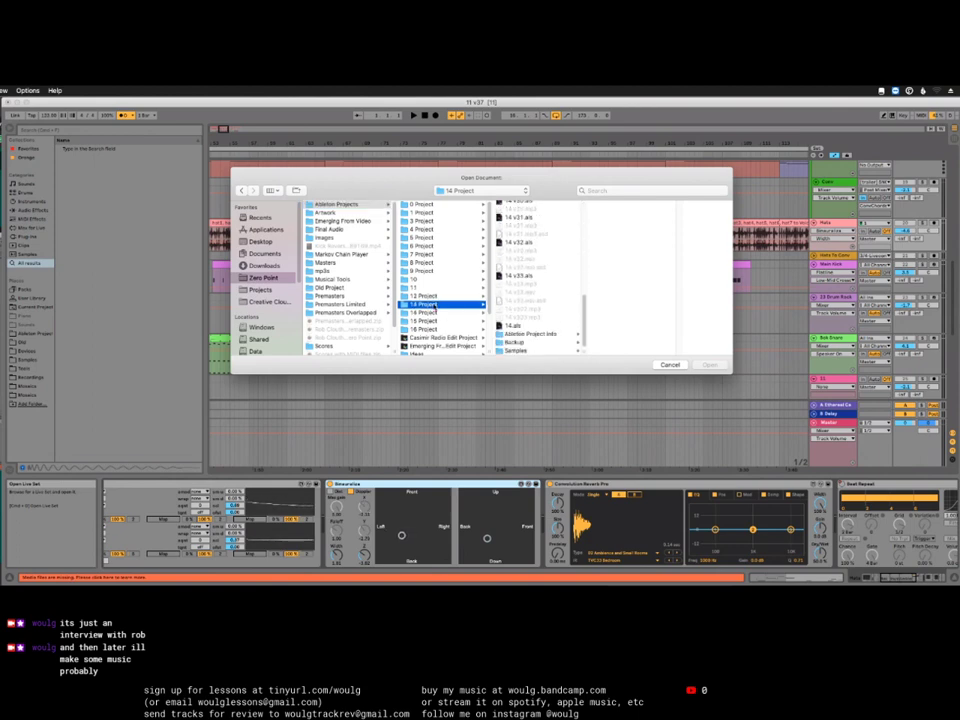
{"action": "left_click", "coordinate": [416, 287]}
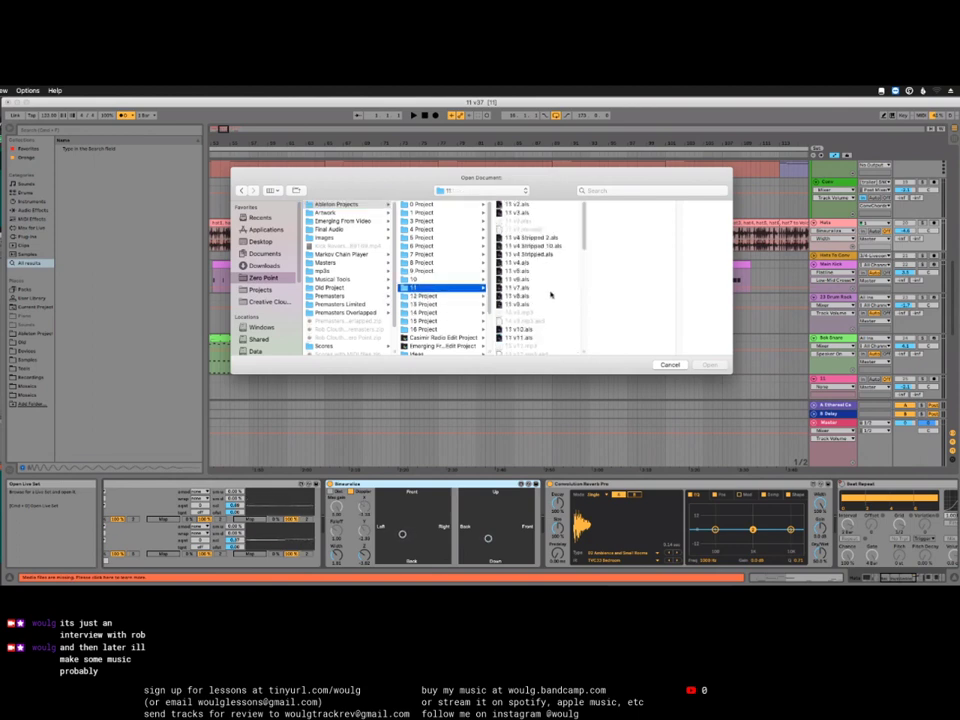
{"action": "scroll", "coordinate": [543, 299], "scroll_direction": "down", "scroll_amount": 5}
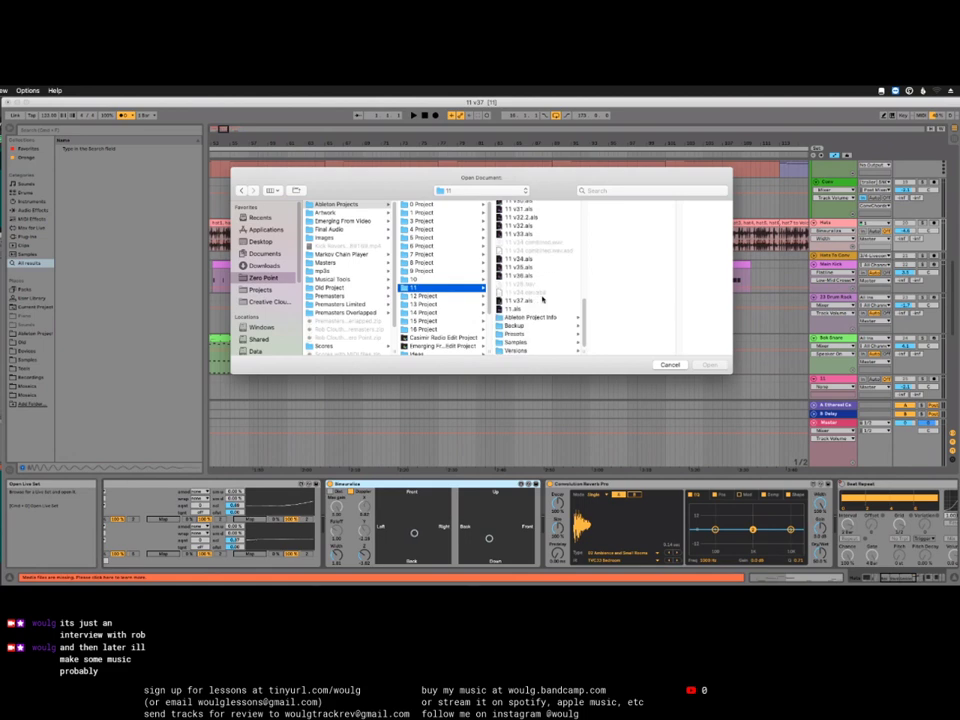
Step: Open 10 v5.als from the 10 folder without saving the changes to 11 v37
{"action": "left_click", "coordinate": [434, 278]}
{"action": "left_click", "coordinate": [519, 280]}
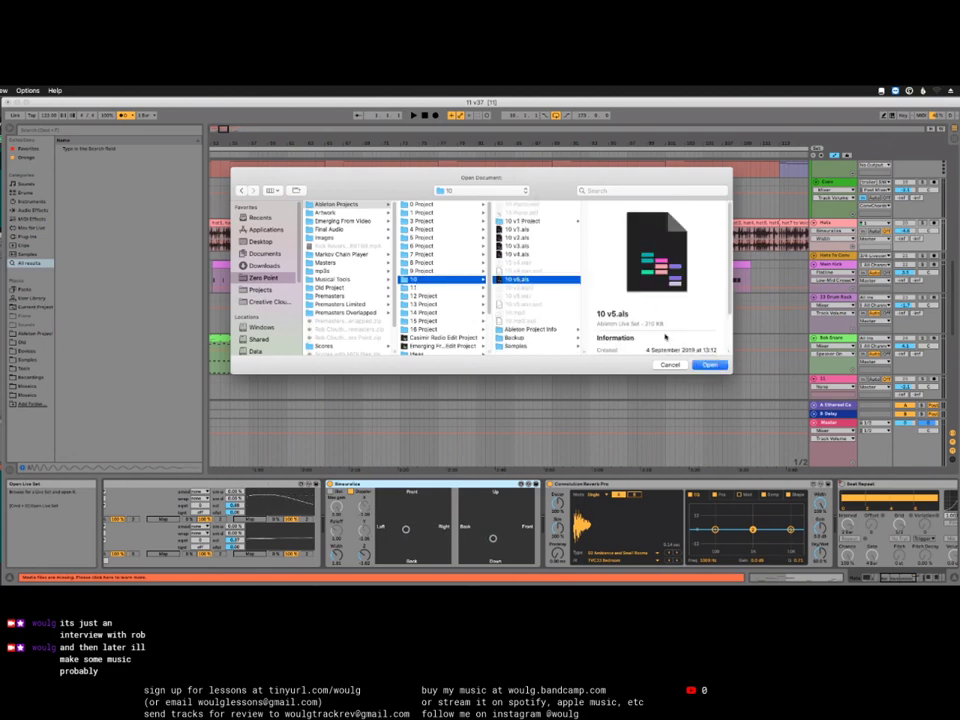
{"action": "left_click", "coordinate": [710, 366]}
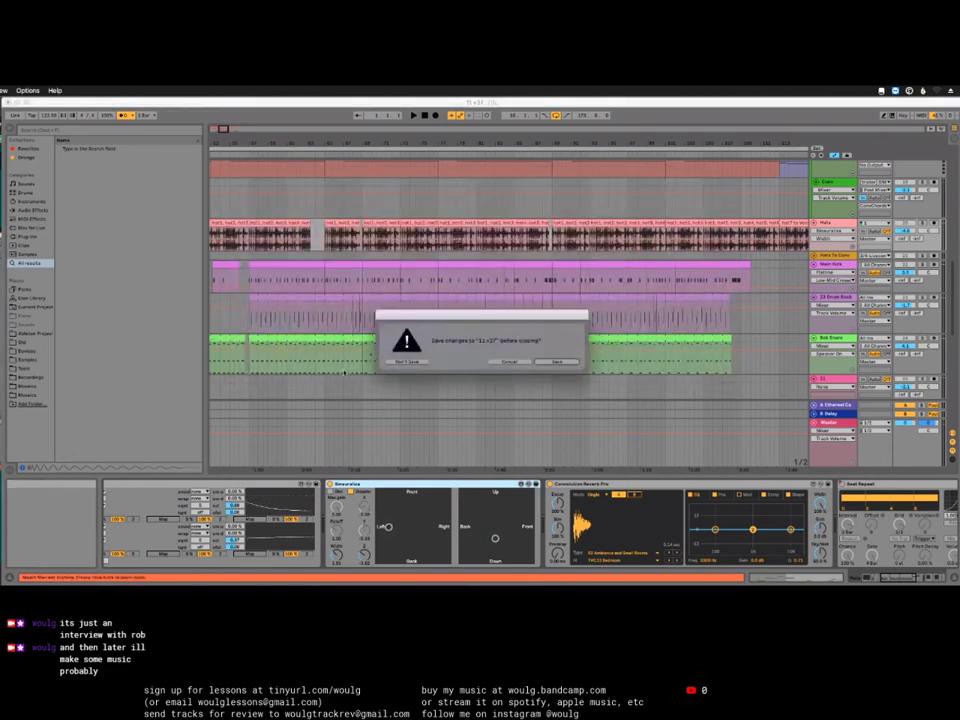
{"action": "left_click", "coordinate": [402, 366]}
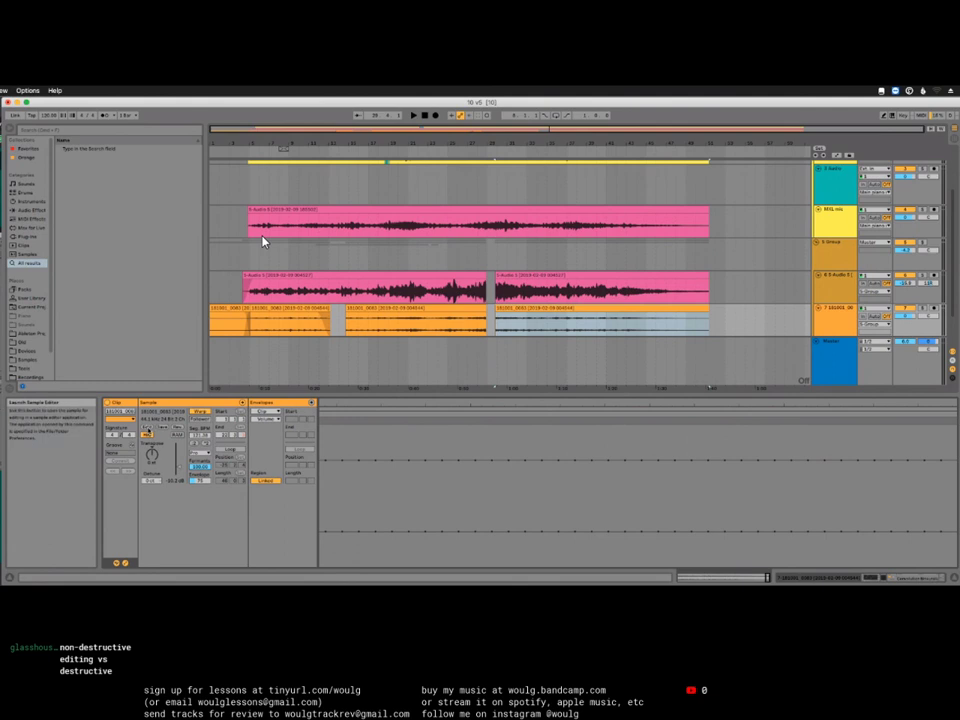
Step: Try to open the selected 181001_0083 clip's sample in an external editor and cancel the choice of editor application
{"action": "left_click", "coordinate": [148, 430]}
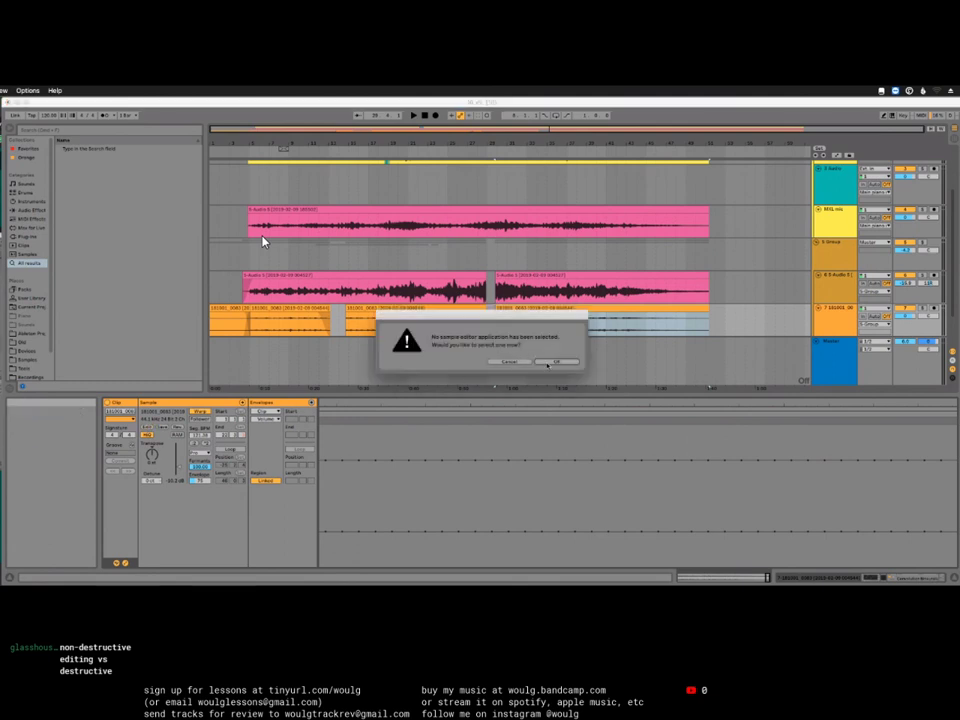
{"action": "left_click_drag", "start_coordinate": [531, 359], "coordinate": [509, 342]}
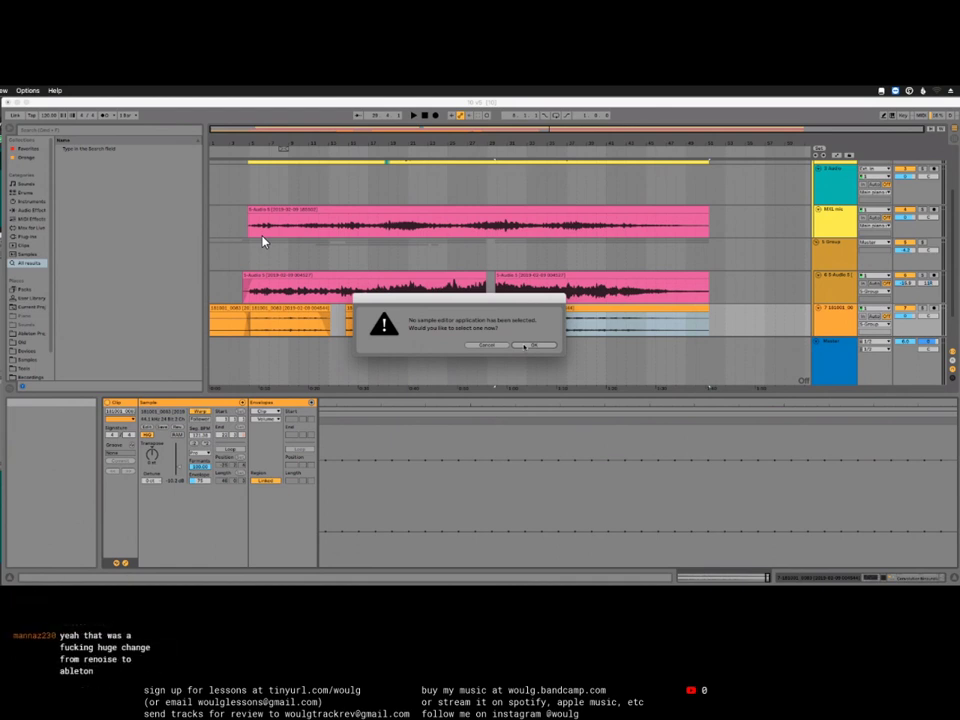
{"action": "left_click", "coordinate": [526, 346]}
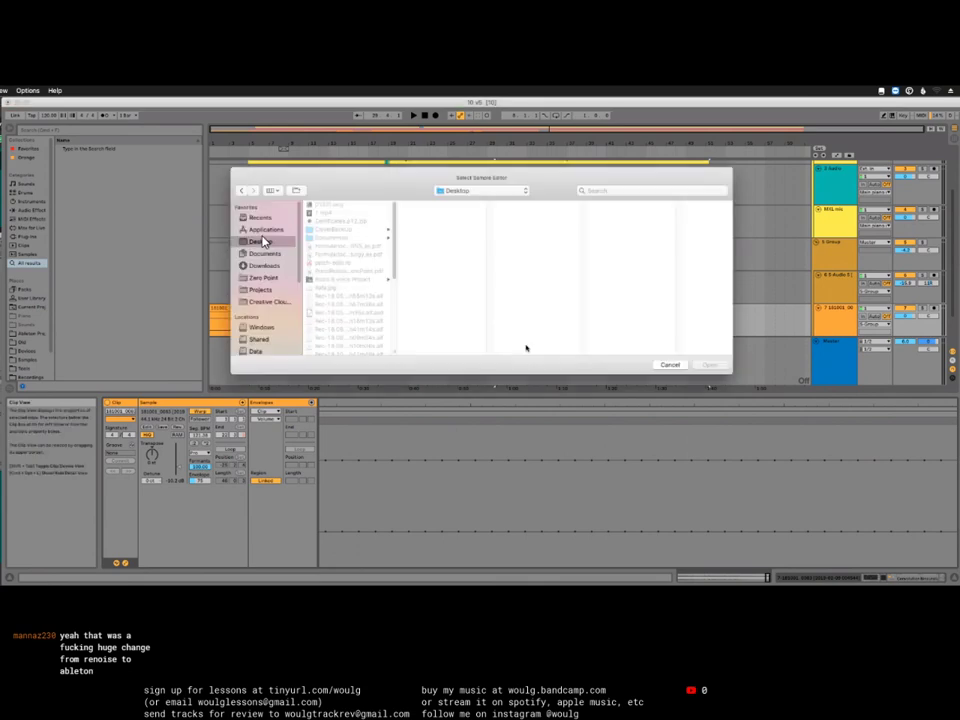
{"action": "left_click", "coordinate": [670, 364]}
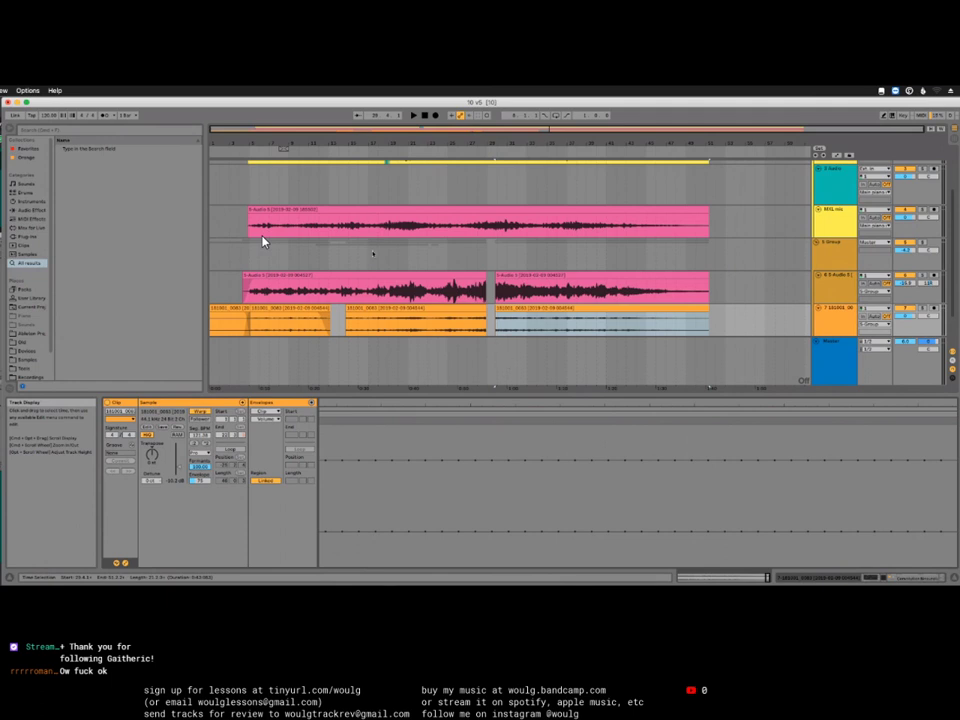
{"action": "key", "text": "super+z"}
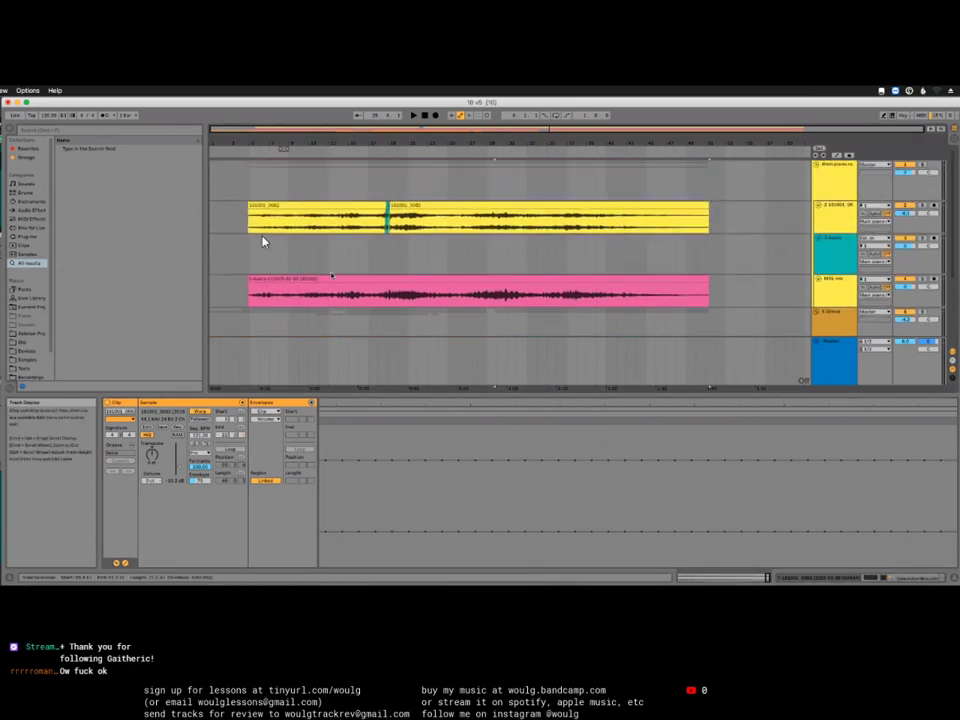
{"action": "left_click", "coordinate": [365, 141]}
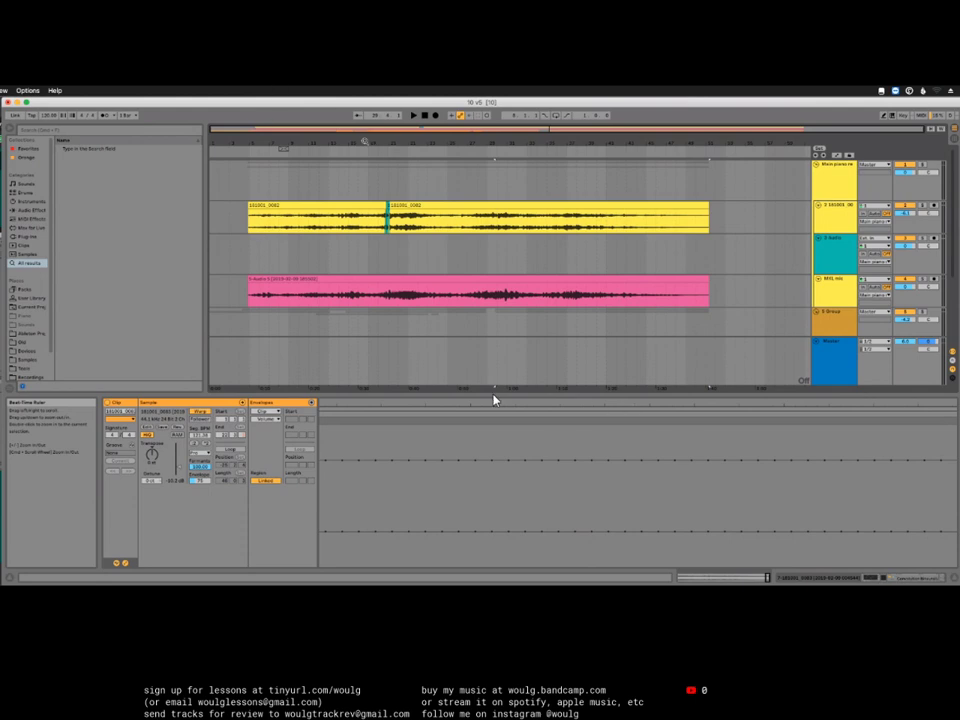
{"action": "key", "text": "super+Tab"}
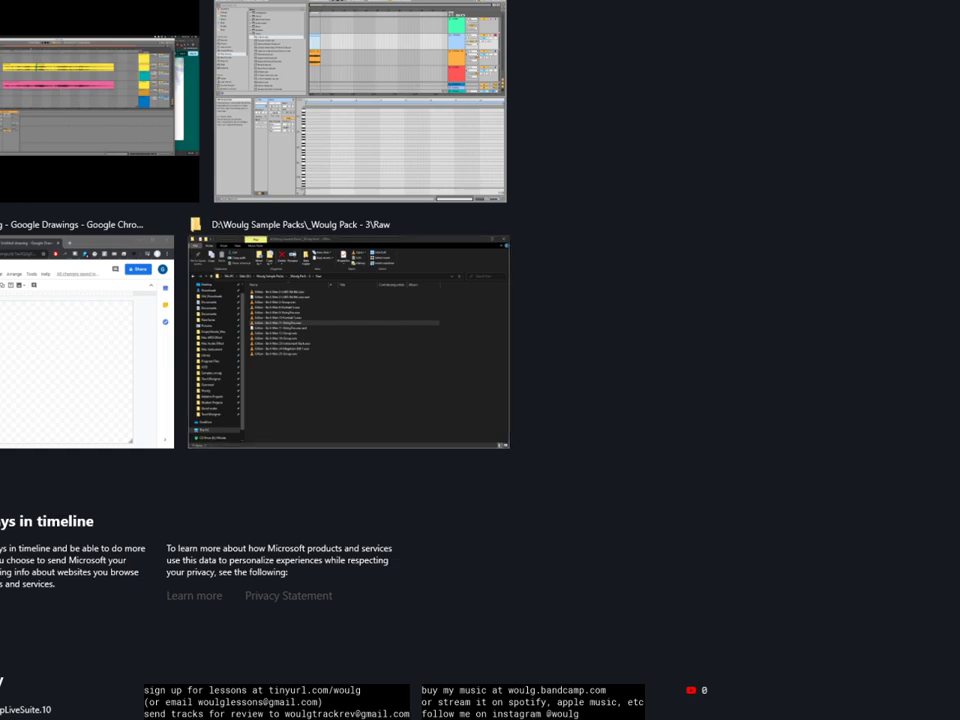
{"action": "key", "text": "Escape"}
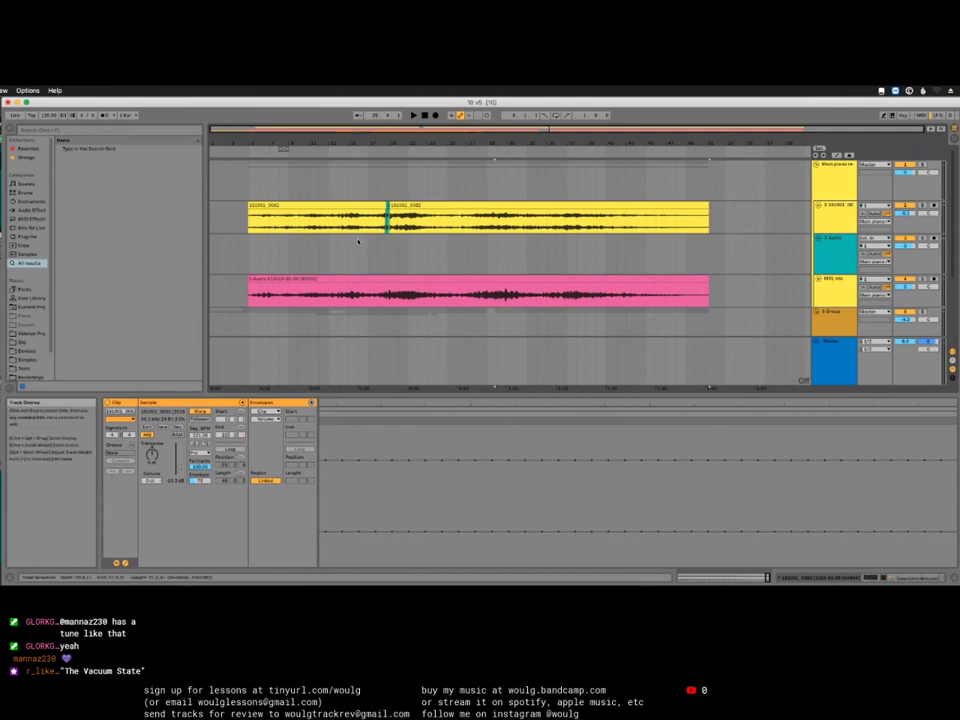
{"action": "scroll", "coordinate": [358, 241], "scroll_direction": "down", "scroll_amount": 4}
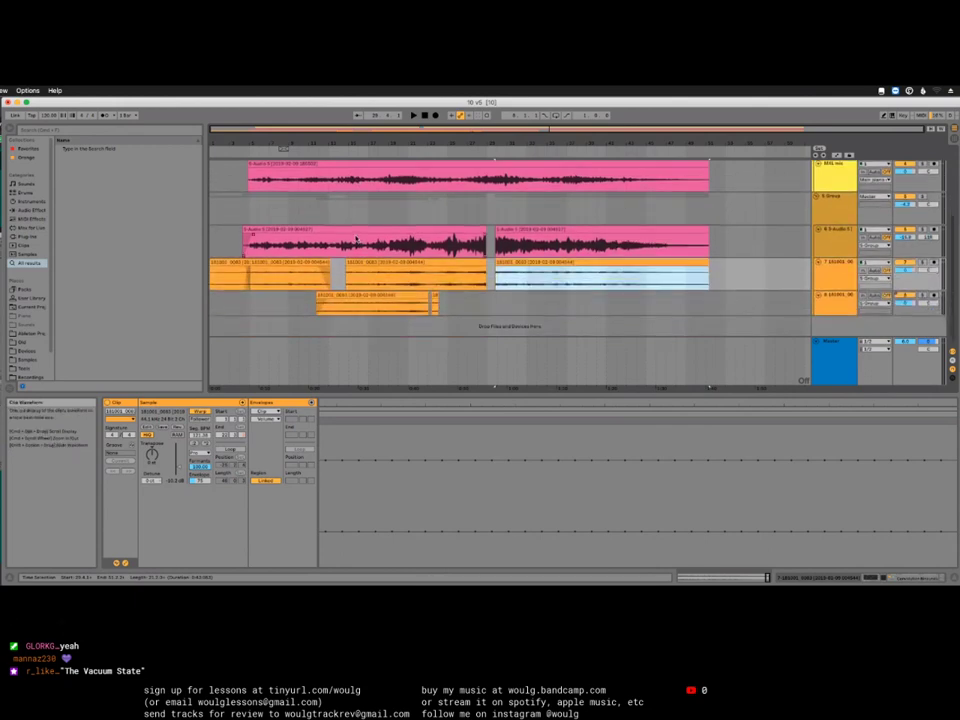
{"action": "scroll", "coordinate": [355, 238], "scroll_direction": "up", "scroll_amount": 5}
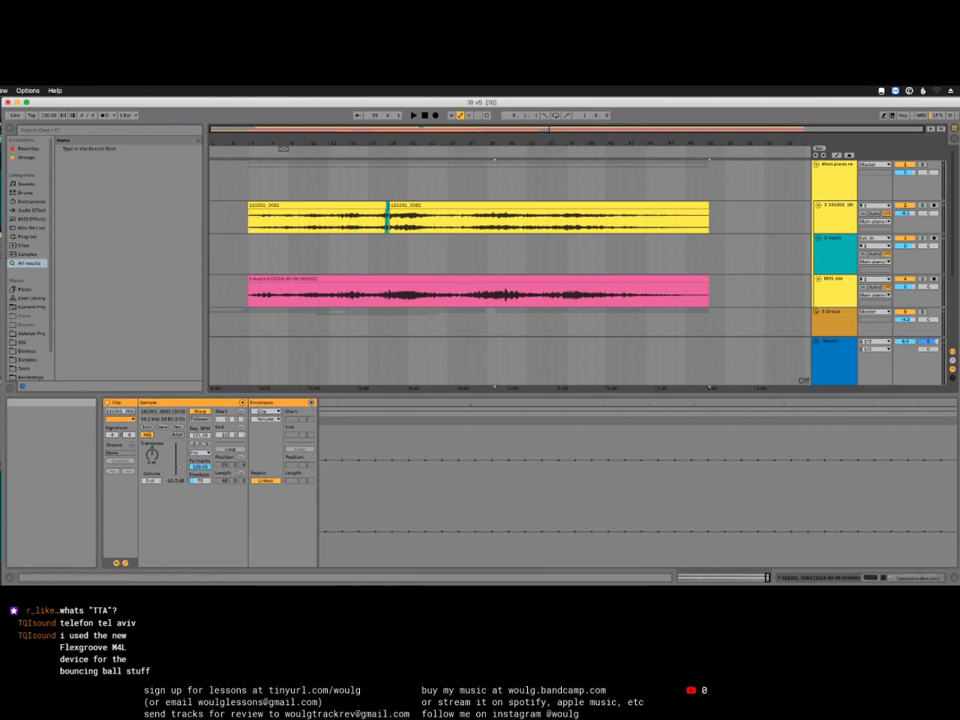
Step: Switch to the browser to check the woulg Twitch page and return to the 10 v5 Live Set
{"action": "key", "text": "super+Tab"}
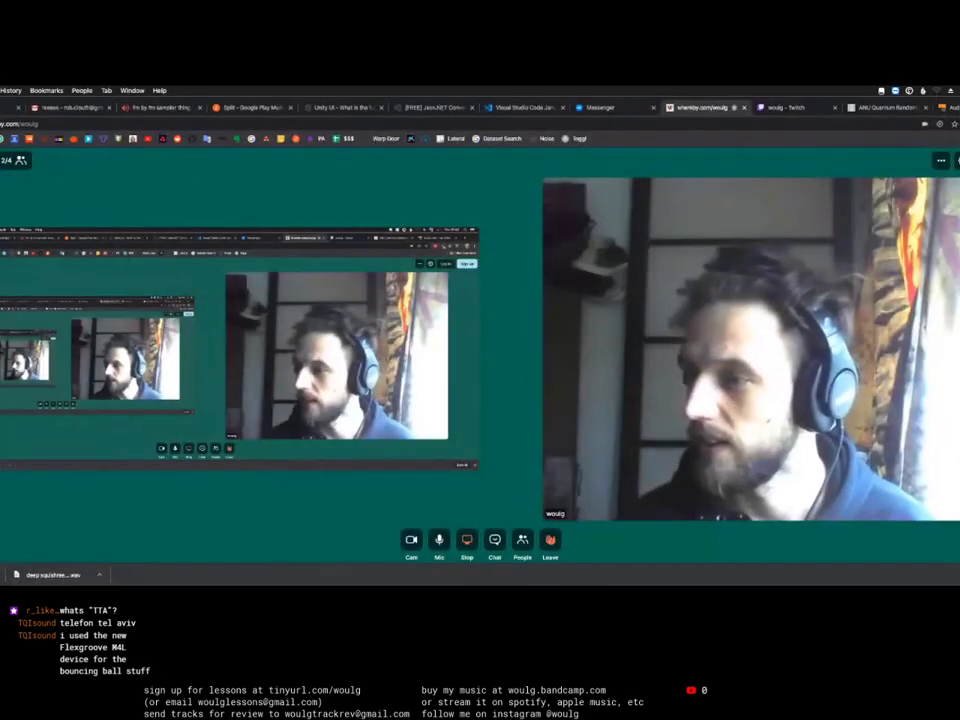
{"action": "left_click", "coordinate": [785, 110]}
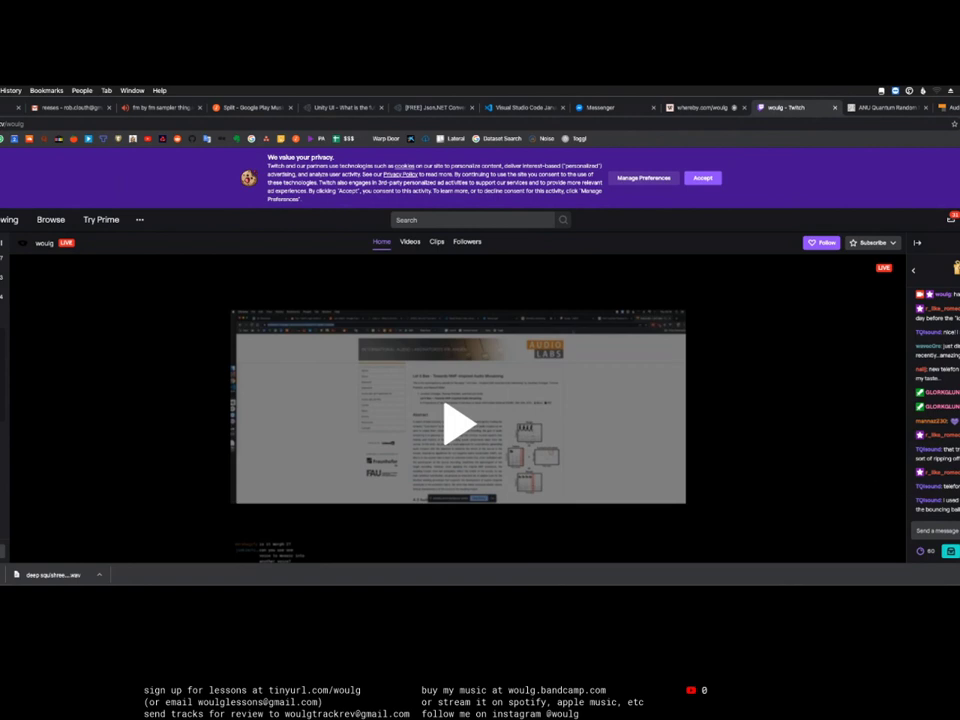
{"action": "key", "text": "super+Tab"}
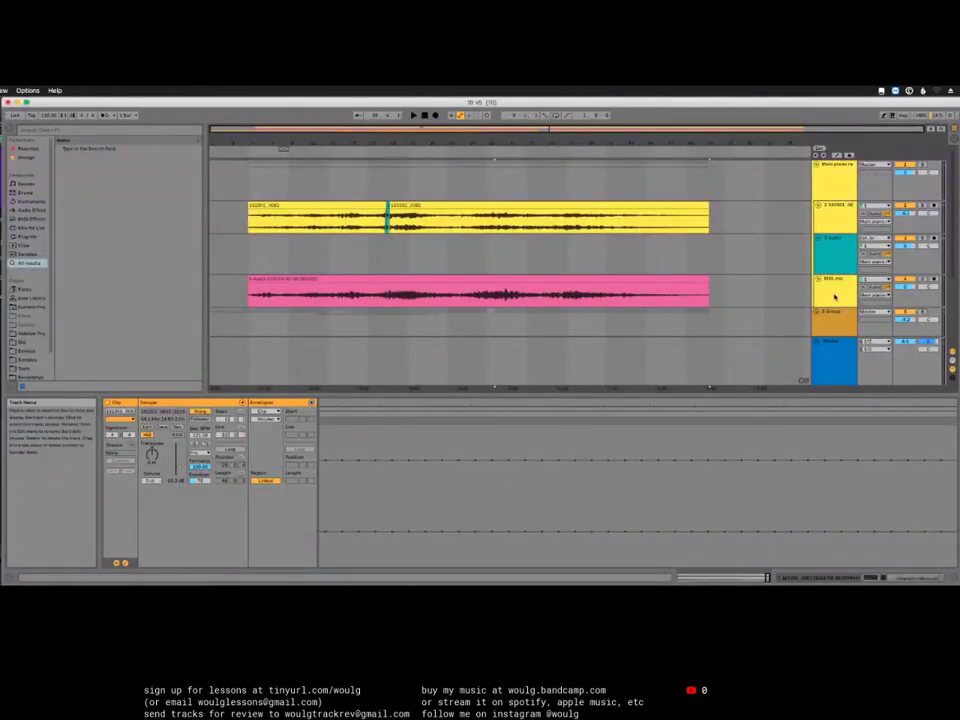
Step: Zoom in slightly on the arrangement and play it from near the start of the pink audio clips
{"action": "scroll", "coordinate": [660, 295], "scroll_direction": "down", "scroll_amount": 5}
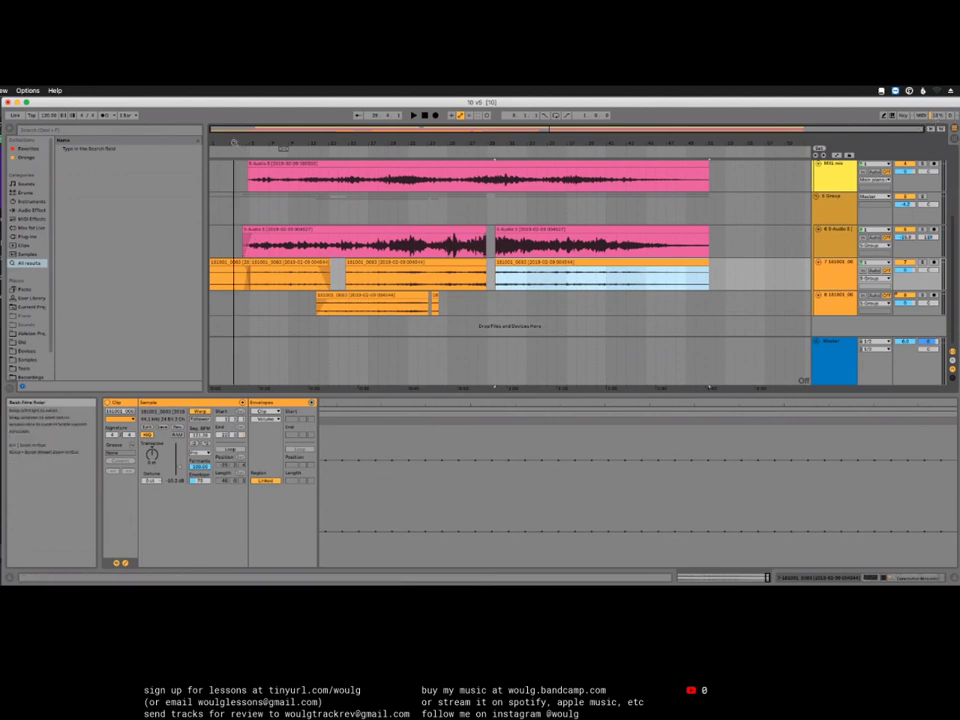
{"action": "left_click_drag", "start_coordinate": [254, 148], "coordinate": [264, 188]}
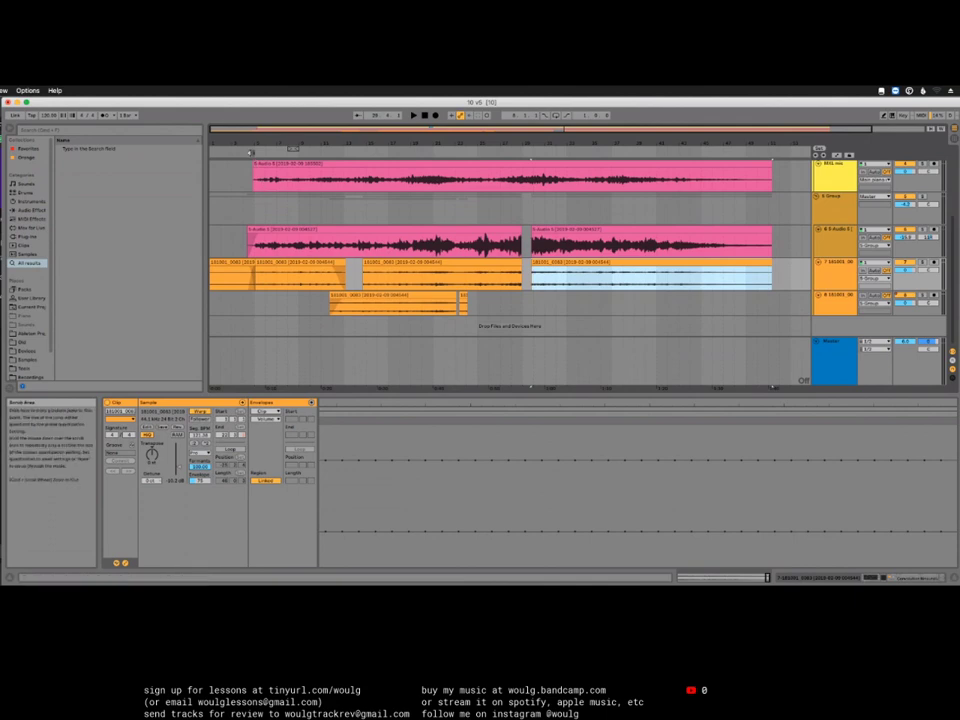
{"action": "left_click", "coordinate": [264, 155]}
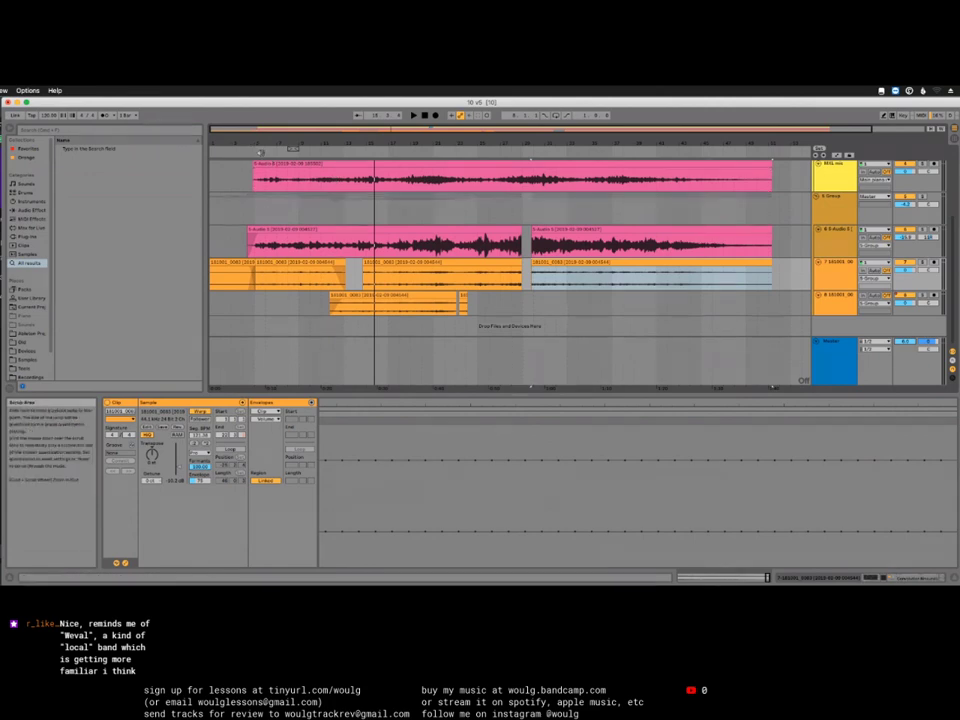
Step: Examine the layered clips on the main piano tracks and on the tracks inside the 5 Group
{"action": "scroll", "coordinate": [453, 280], "scroll_direction": "up", "scroll_amount": 2}
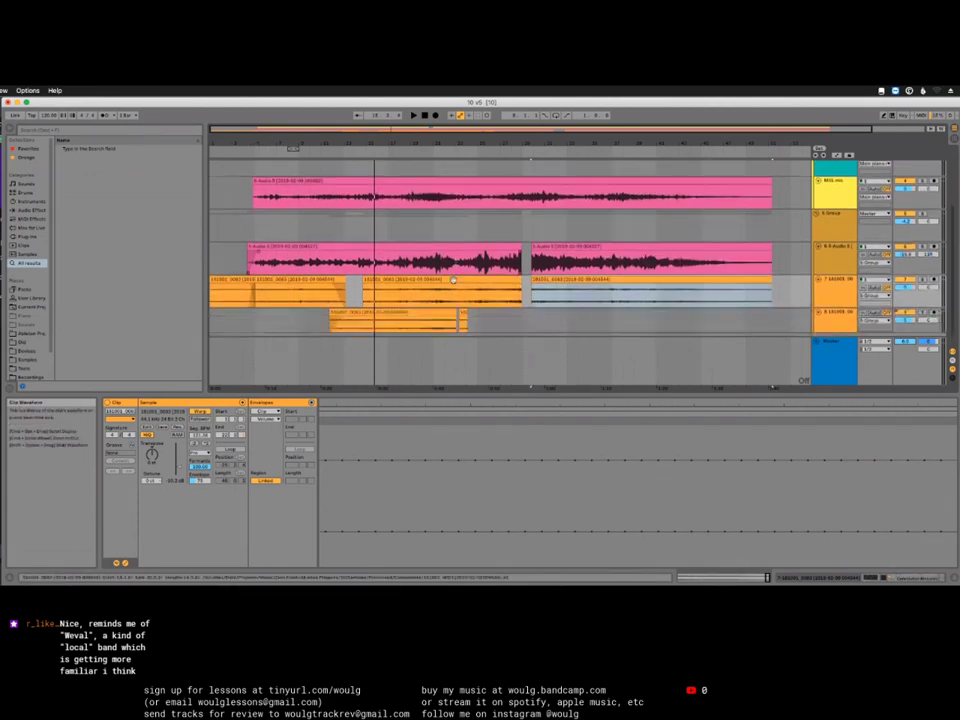
{"action": "scroll", "coordinate": [453, 280], "scroll_direction": "up", "scroll_amount": 1}
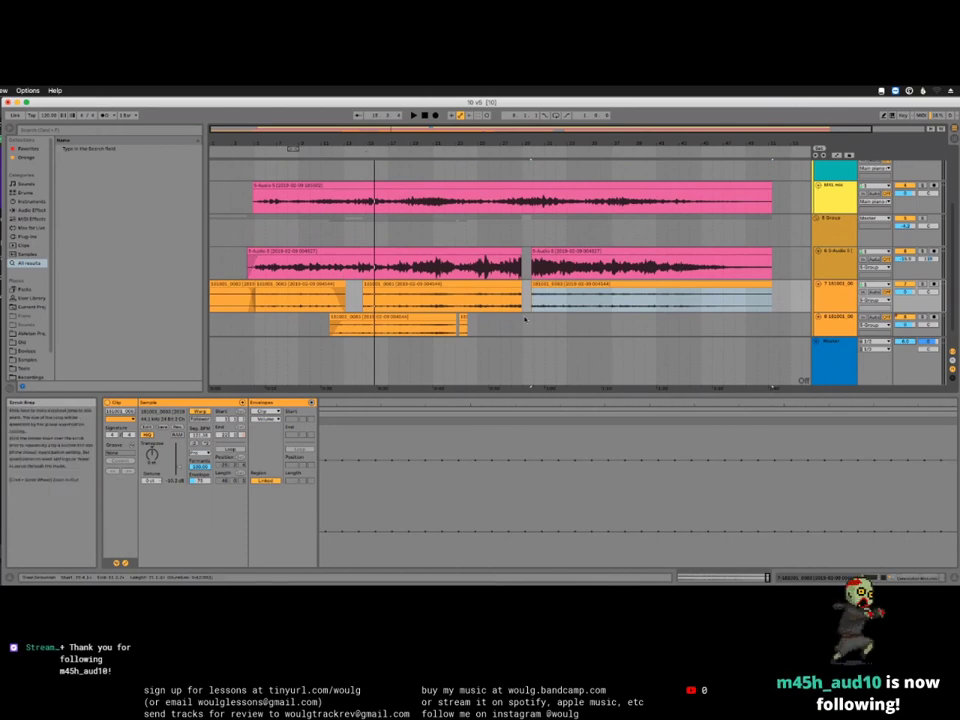
{"action": "scroll", "coordinate": [520, 305], "scroll_direction": "down", "scroll_amount": 2}
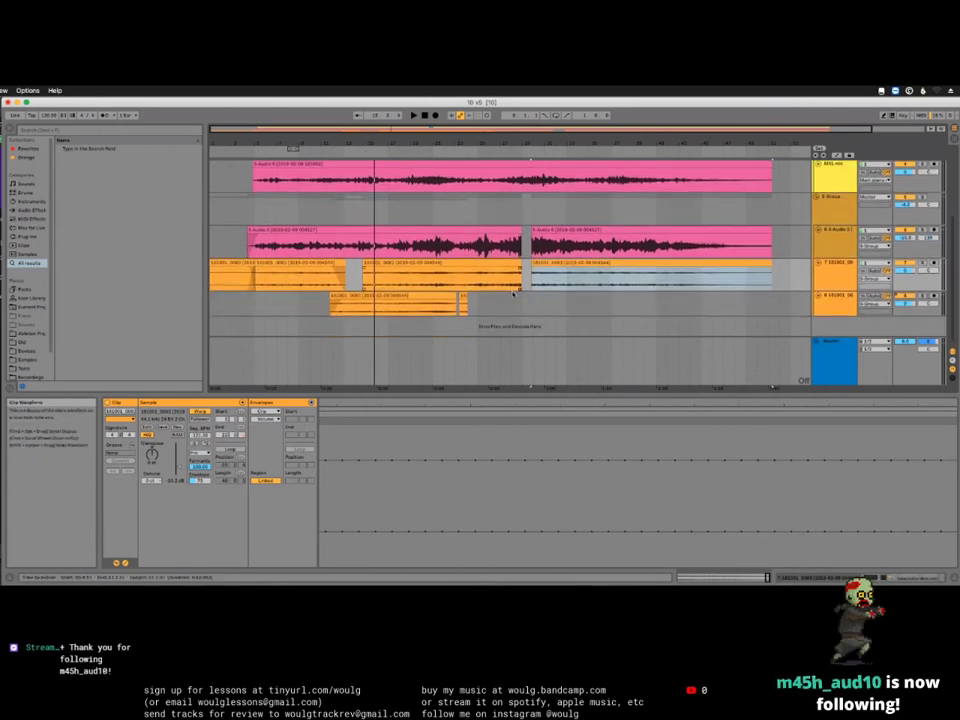
{"action": "scroll", "coordinate": [513, 291], "scroll_direction": "up", "scroll_amount": 4}
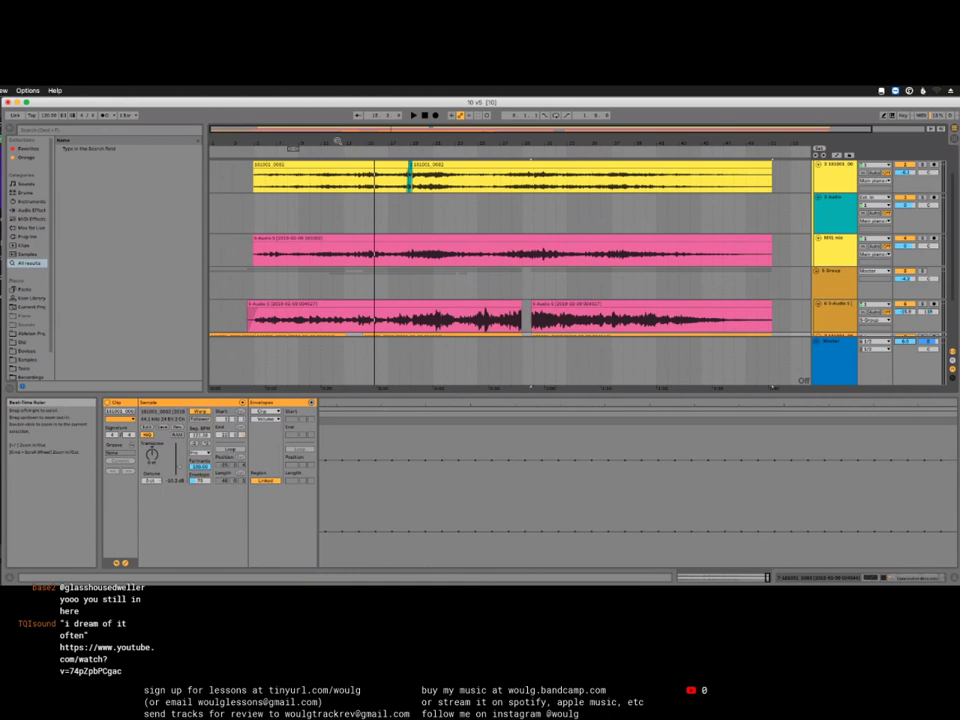
{"action": "scroll", "coordinate": [290, 155], "scroll_direction": "down", "scroll_amount": 1}
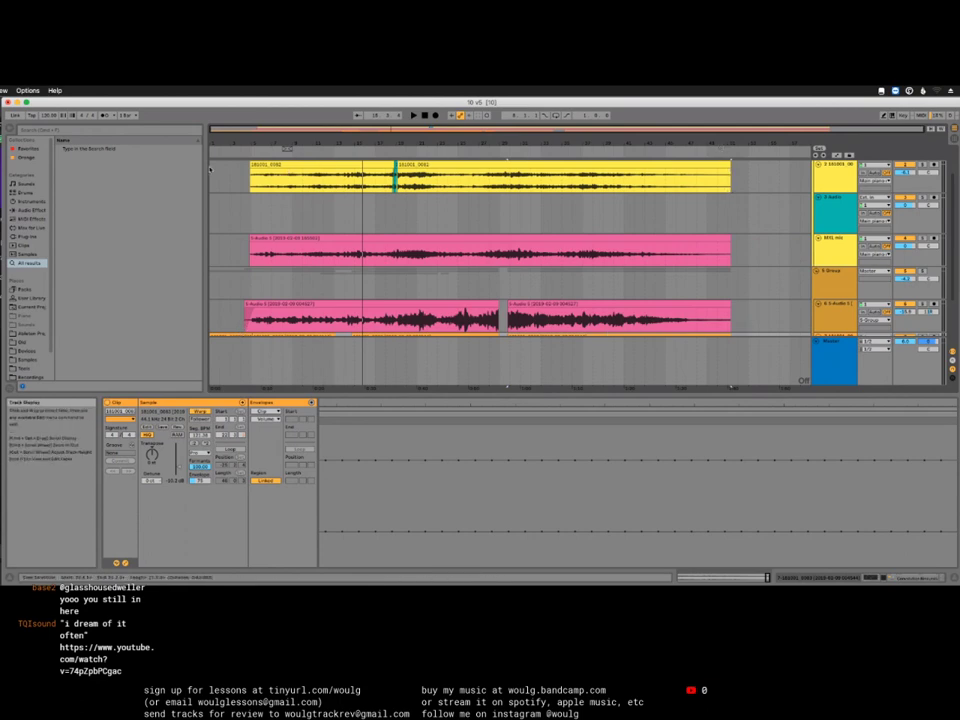
{"action": "scroll", "coordinate": [223, 206], "scroll_direction": "down", "scroll_amount": 3}
{"action": "scroll", "coordinate": [223, 206], "scroll_direction": "down", "scroll_amount": 2}
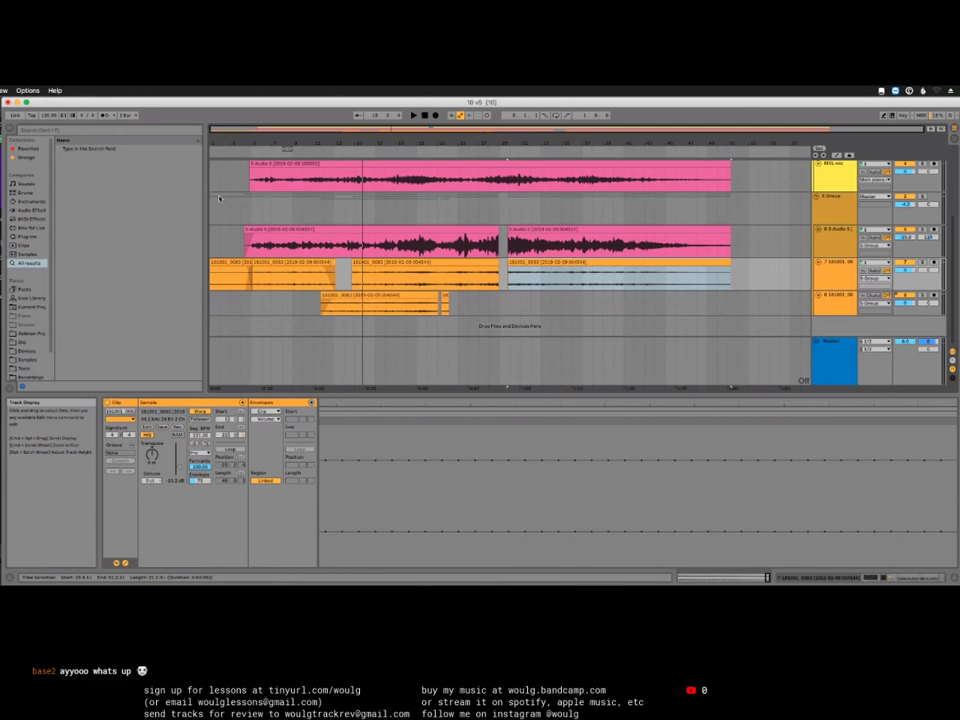
{"action": "scroll", "coordinate": [290, 230], "scroll_direction": "up", "scroll_amount": 5}
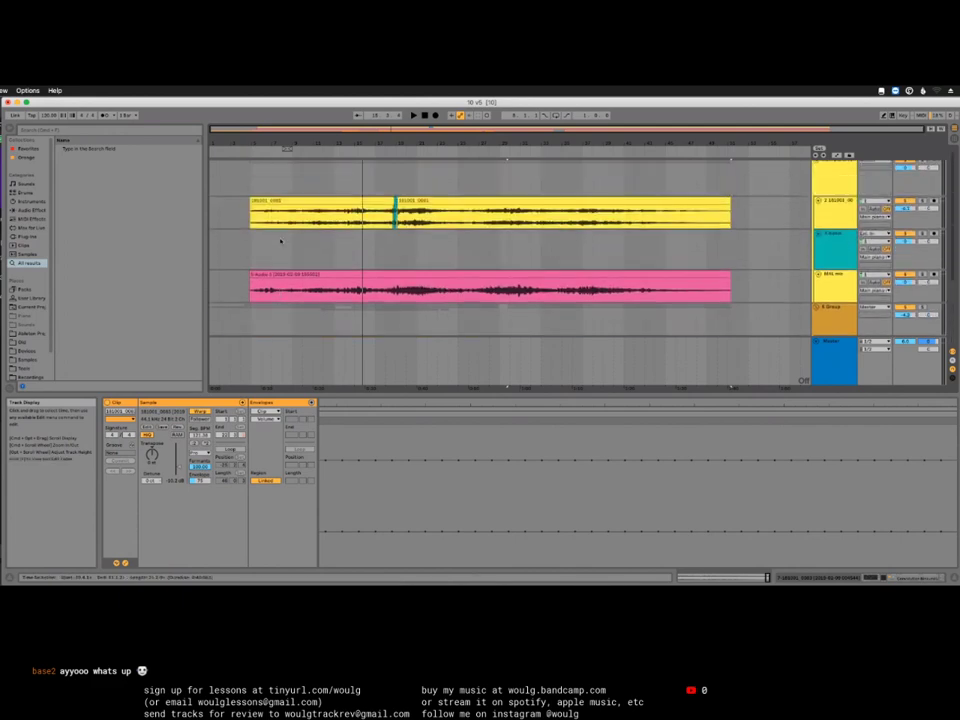
{"action": "scroll", "coordinate": [280, 239], "scroll_direction": "down", "scroll_amount": 5}
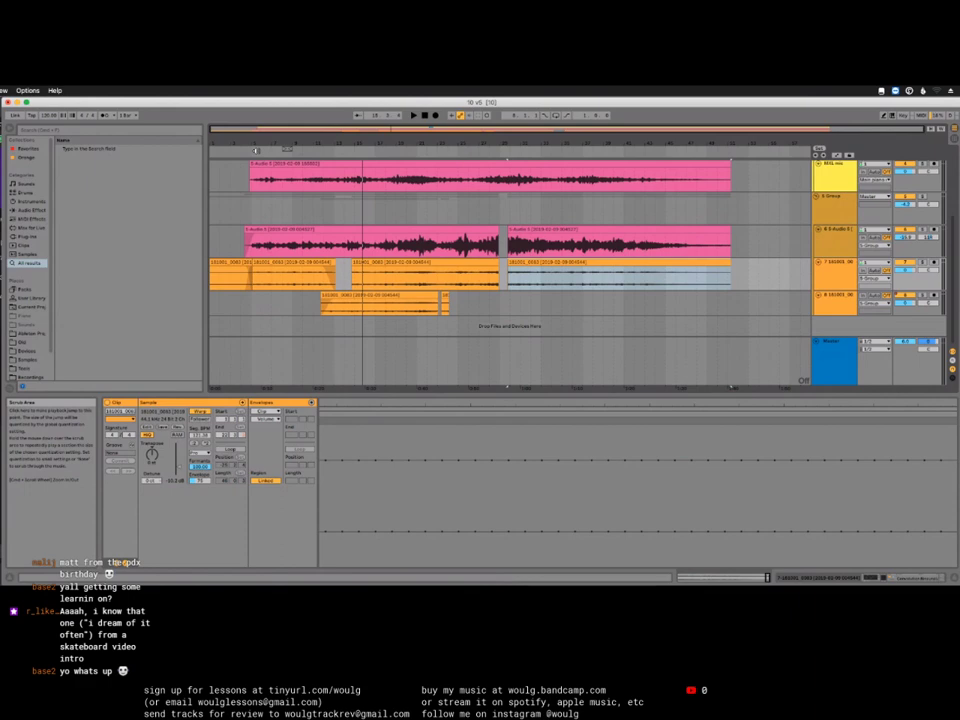
Step: Play the arrangement again from near the start of the pink clips, viewing the 5 Group tracks
{"action": "left_click", "coordinate": [256, 150]}
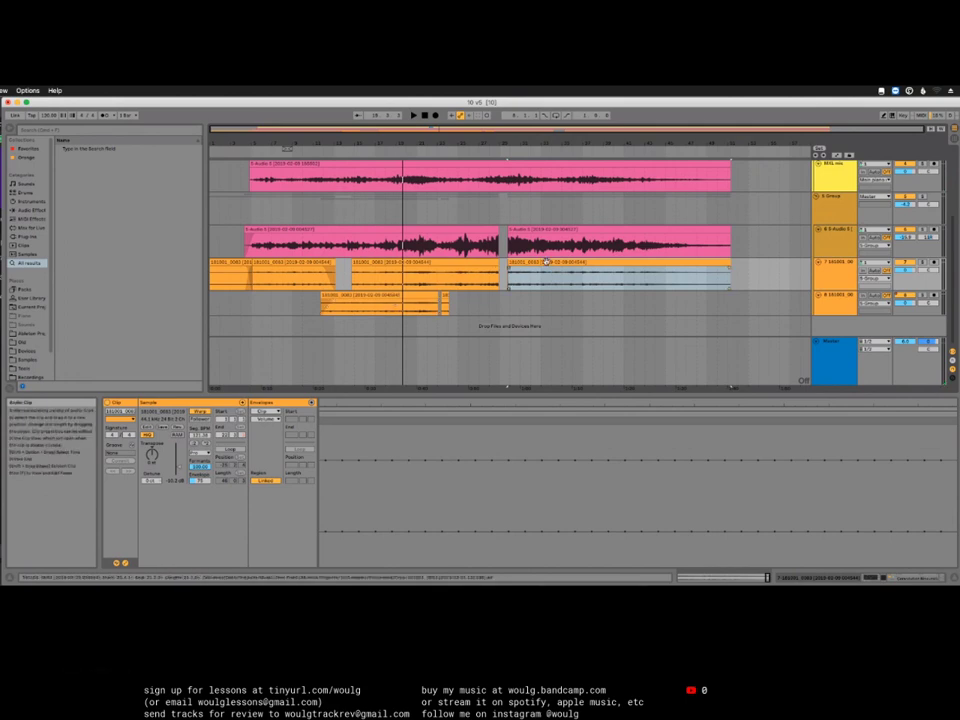
{"action": "scroll", "coordinate": [625, 261], "scroll_direction": "up", "scroll_amount": 1}
{"action": "scroll", "coordinate": [625, 261], "scroll_direction": "down", "scroll_amount": 1}
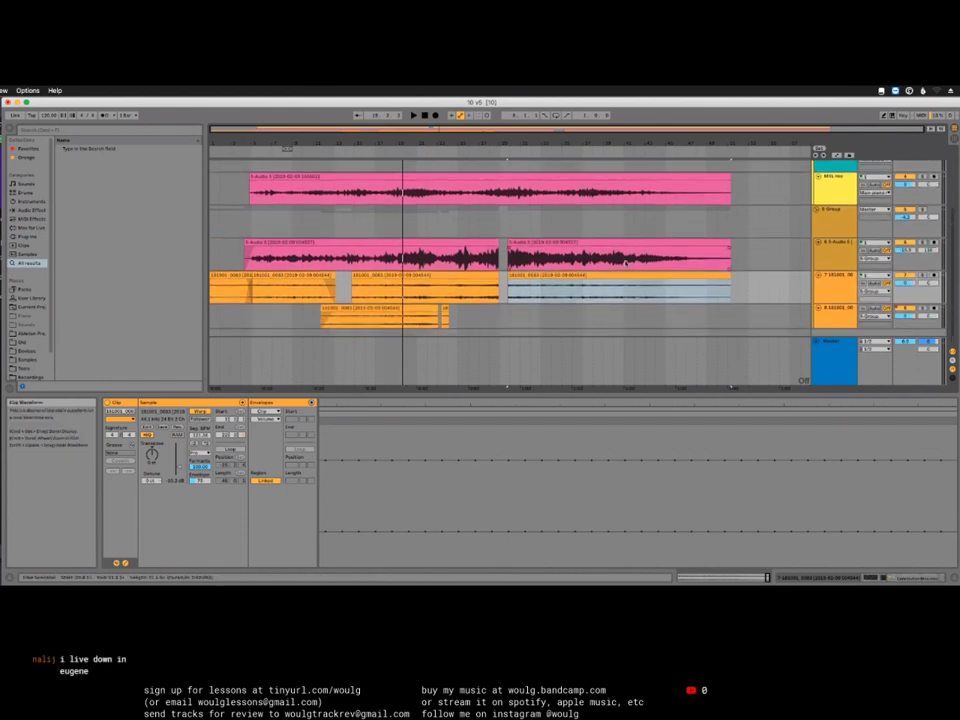
{"action": "scroll", "coordinate": [626, 261], "scroll_direction": "up", "scroll_amount": 1}
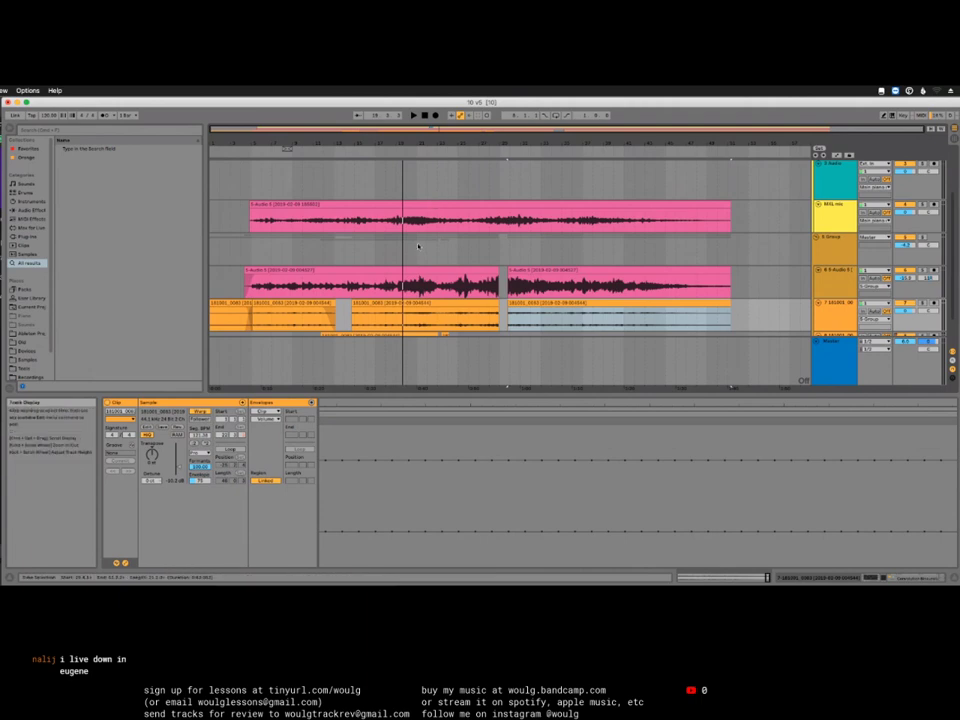
Step: Show the MXL mic track's clip in the clip view and compare it with the clips on the surrounding tracks
{"action": "left_click", "coordinate": [420, 205]}
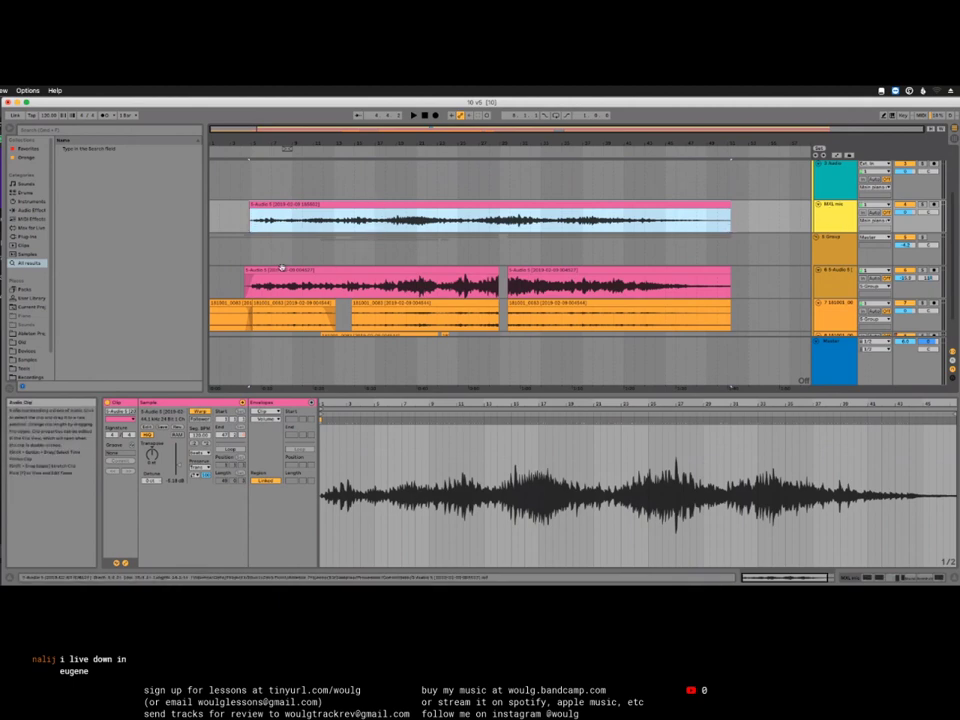
{"action": "scroll", "coordinate": [300, 250], "scroll_direction": "down", "scroll_amount": 3}
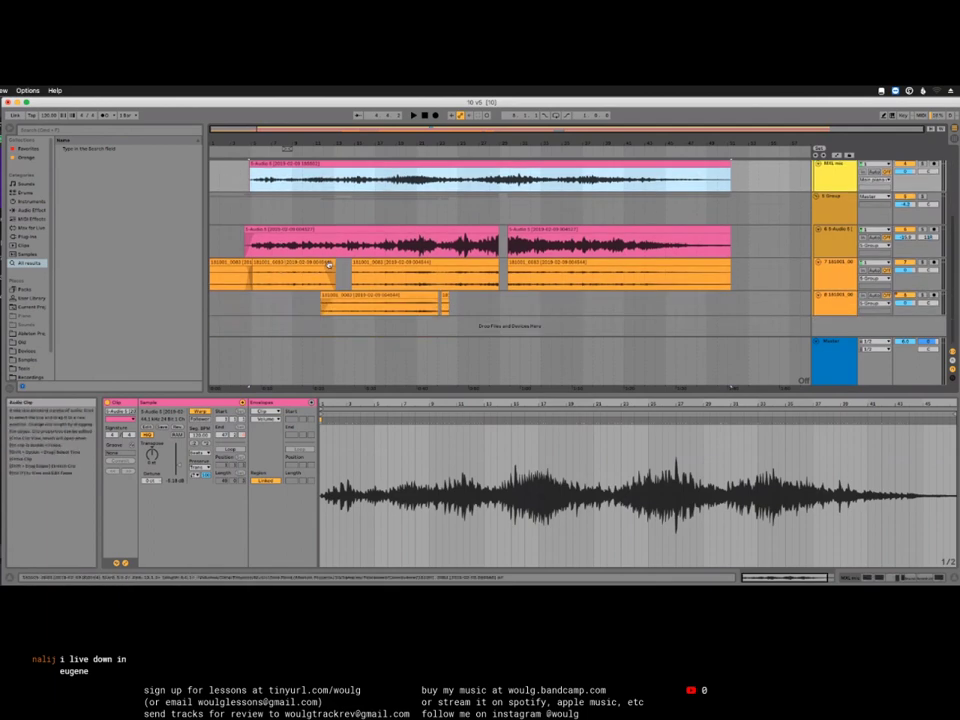
{"action": "scroll", "coordinate": [380, 222], "scroll_direction": "up", "scroll_amount": 3}
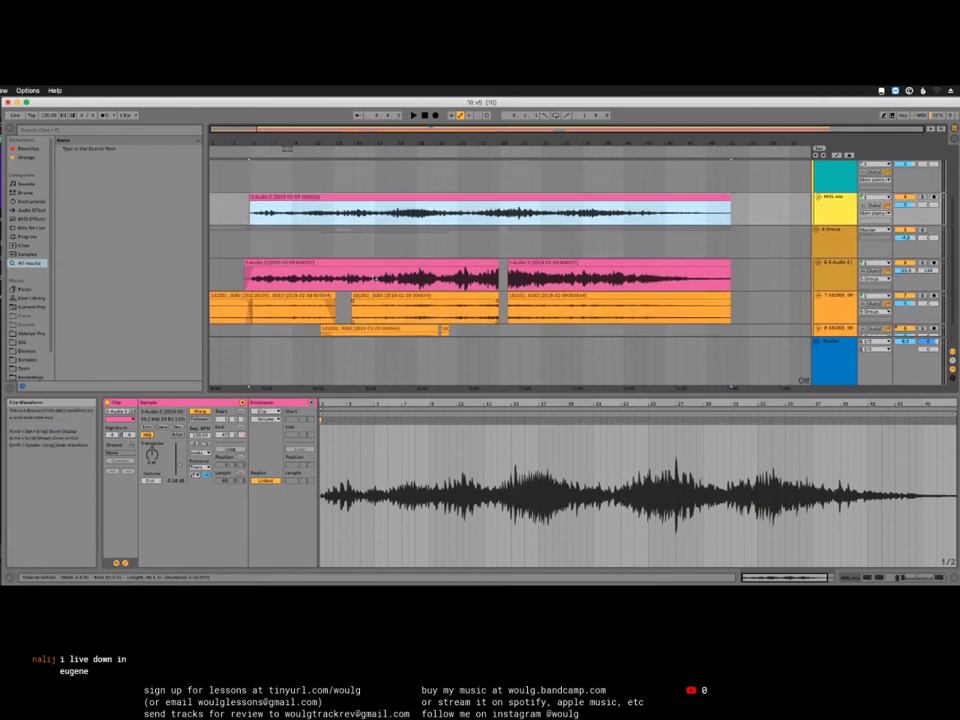
{"action": "scroll", "coordinate": [385, 218], "scroll_direction": "up", "scroll_amount": 1}
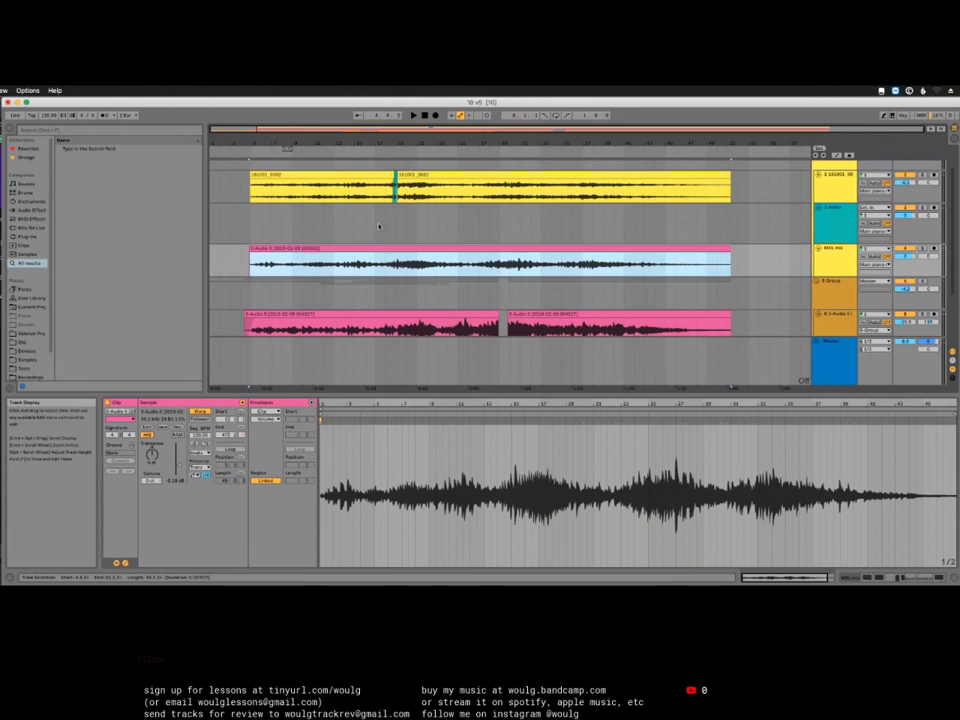
Step: Solo the MXL mic track, play it from about bar 11 and stop playback
{"action": "scroll", "coordinate": [379, 226], "scroll_direction": "down", "scroll_amount": 3}
{"action": "scroll", "coordinate": [378, 224], "scroll_direction": "up", "scroll_amount": 1}
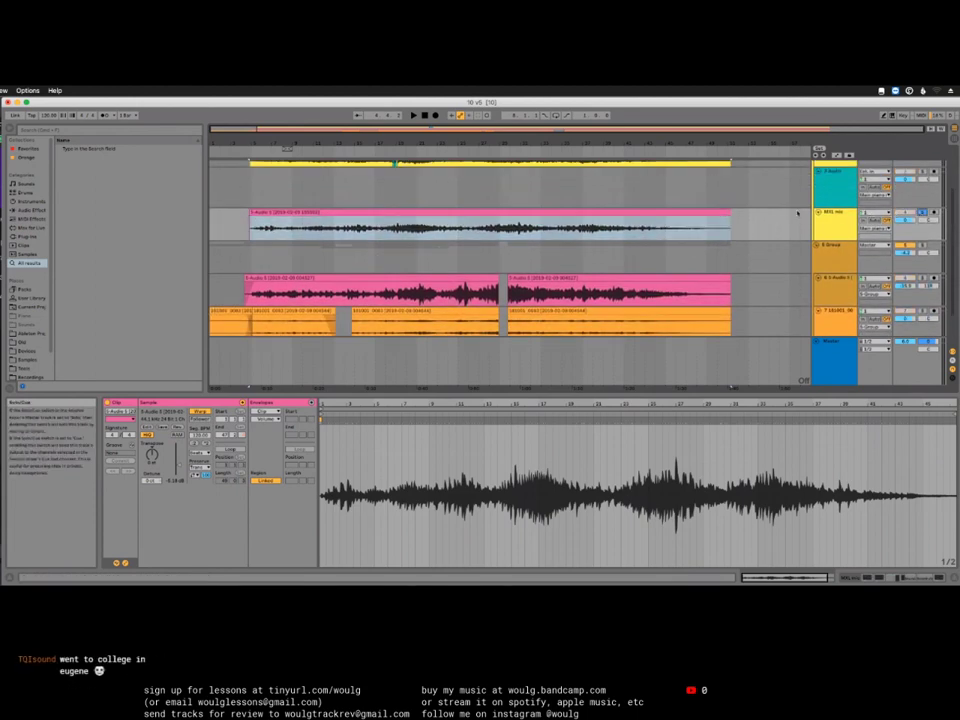
{"action": "left_click", "coordinate": [320, 152]}
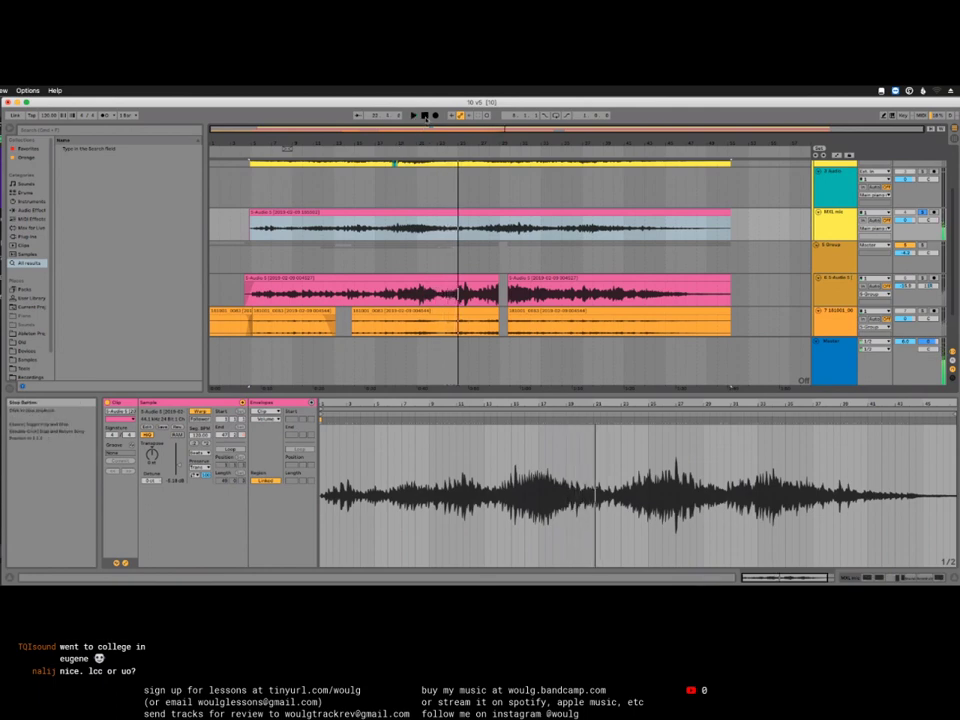
{"action": "left_click", "coordinate": [425, 117]}
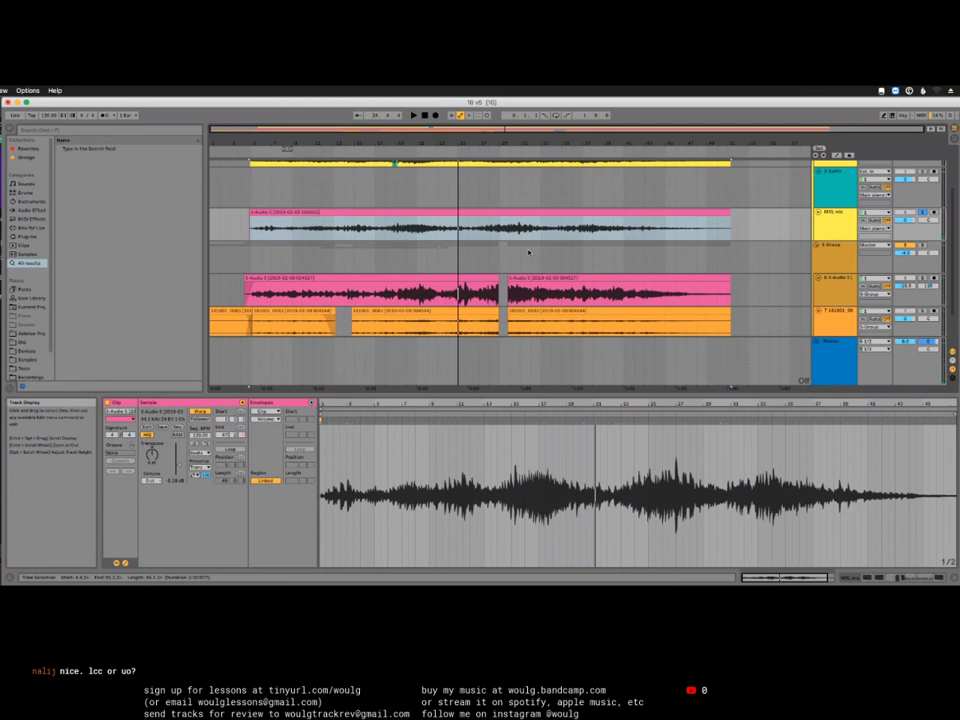
{"action": "scroll", "coordinate": [492, 248], "scroll_direction": "down", "scroll_amount": 1}
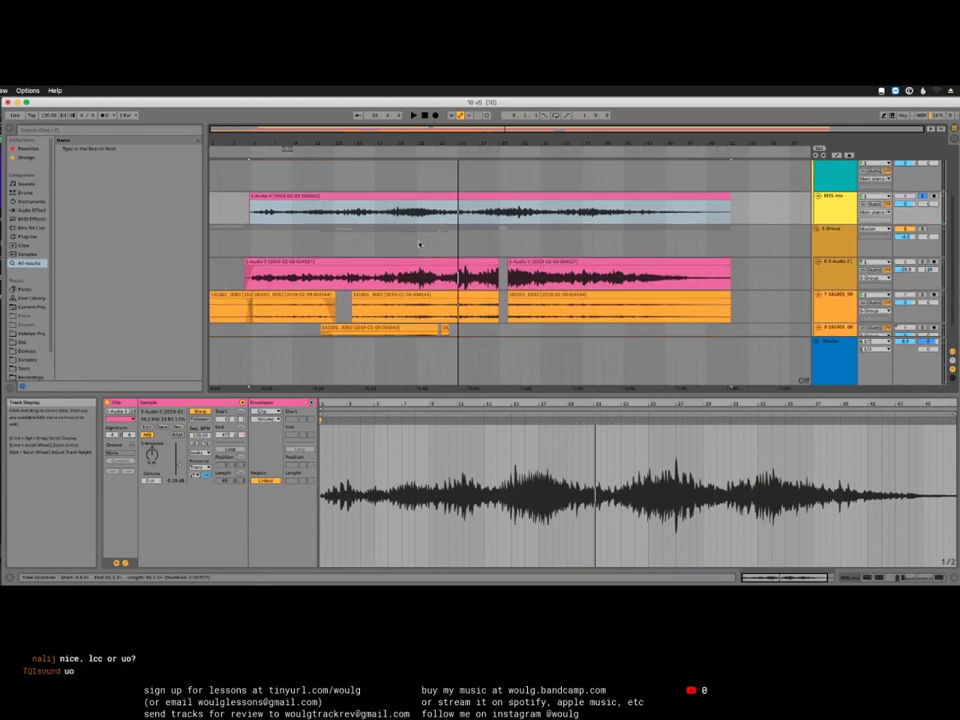
{"action": "scroll", "coordinate": [405, 245], "scroll_direction": "down", "scroll_amount": 3}
{"action": "scroll", "coordinate": [470, 250], "scroll_direction": "up", "scroll_amount": 2}
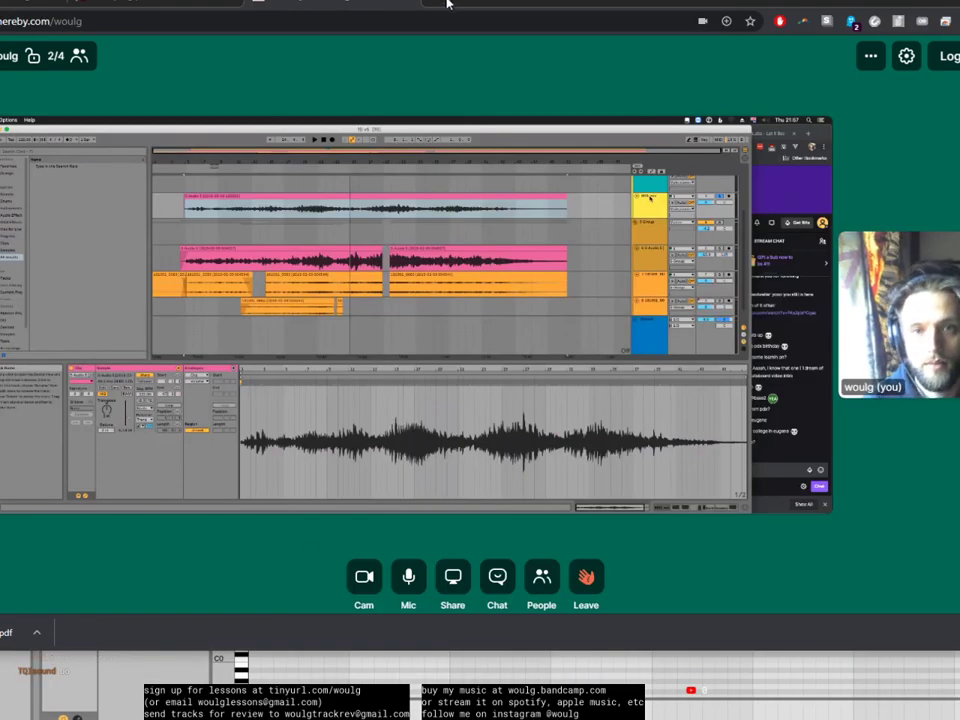
Step: Search the web for "mxl 770" in a new browser tab and look through the results
{"action": "key", "text": "ctrl+t"}
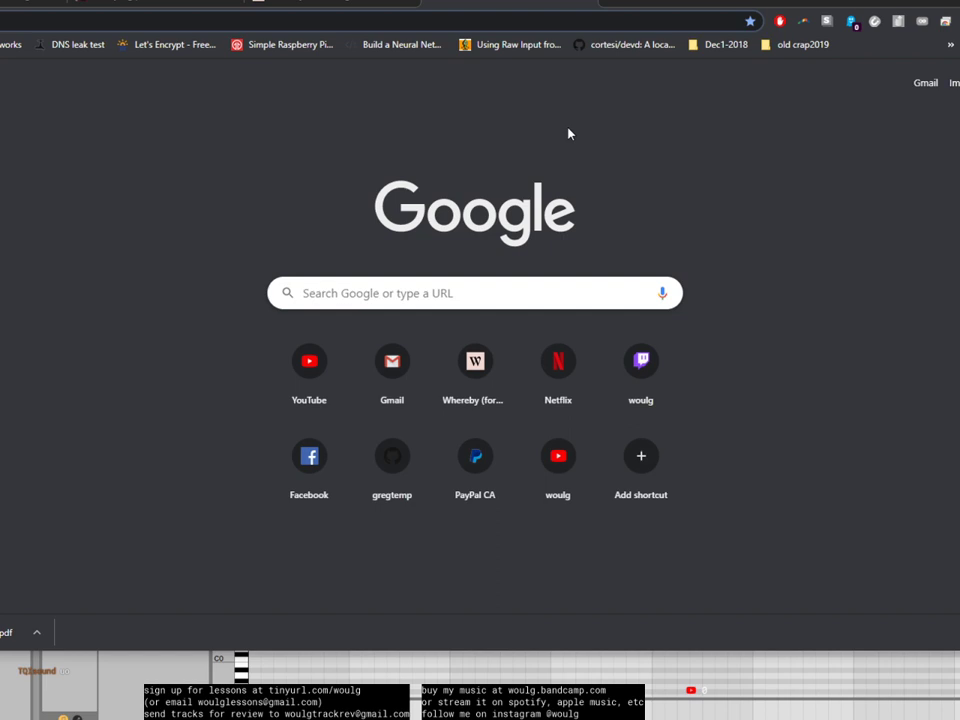
{"action": "type", "text": "mxl 770"}
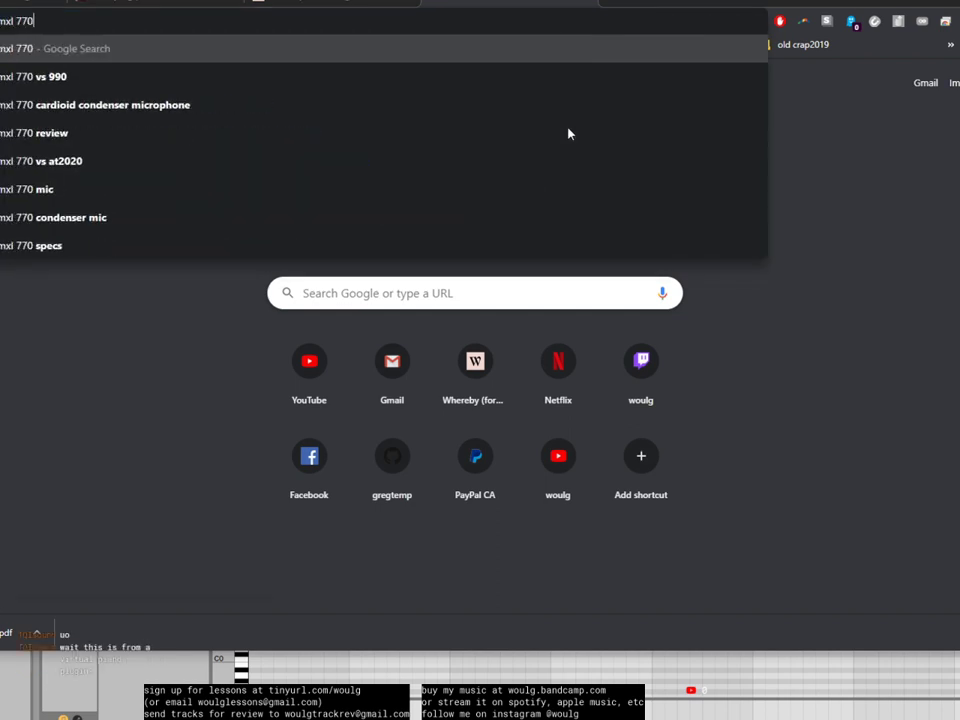
{"action": "key", "text": "Return"}
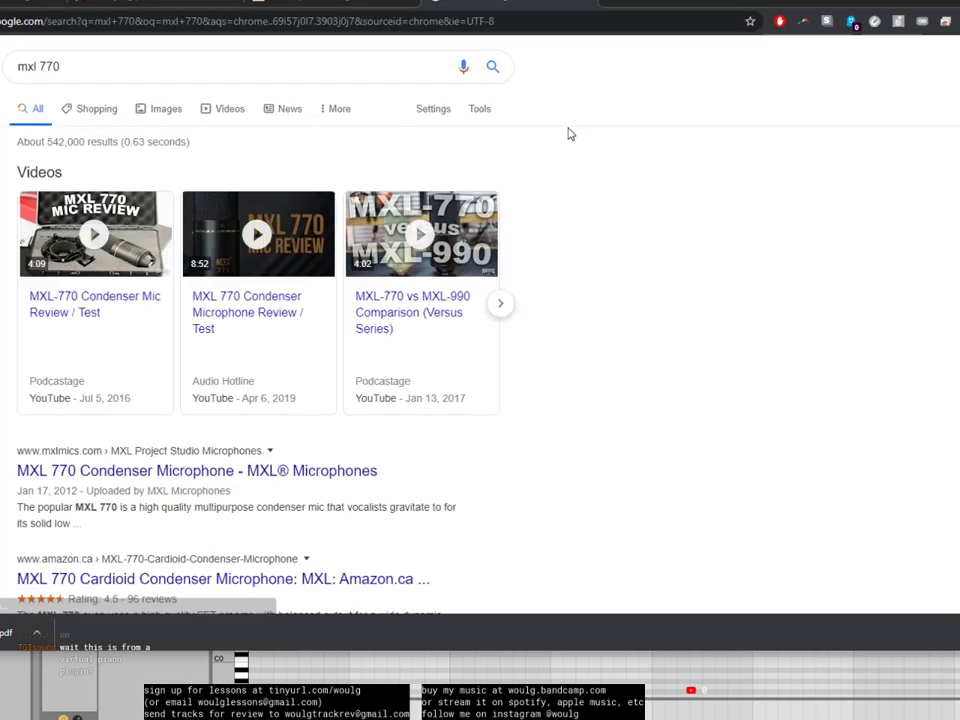
{"action": "scroll", "coordinate": [104, 425], "scroll_direction": "down", "scroll_amount": 1}
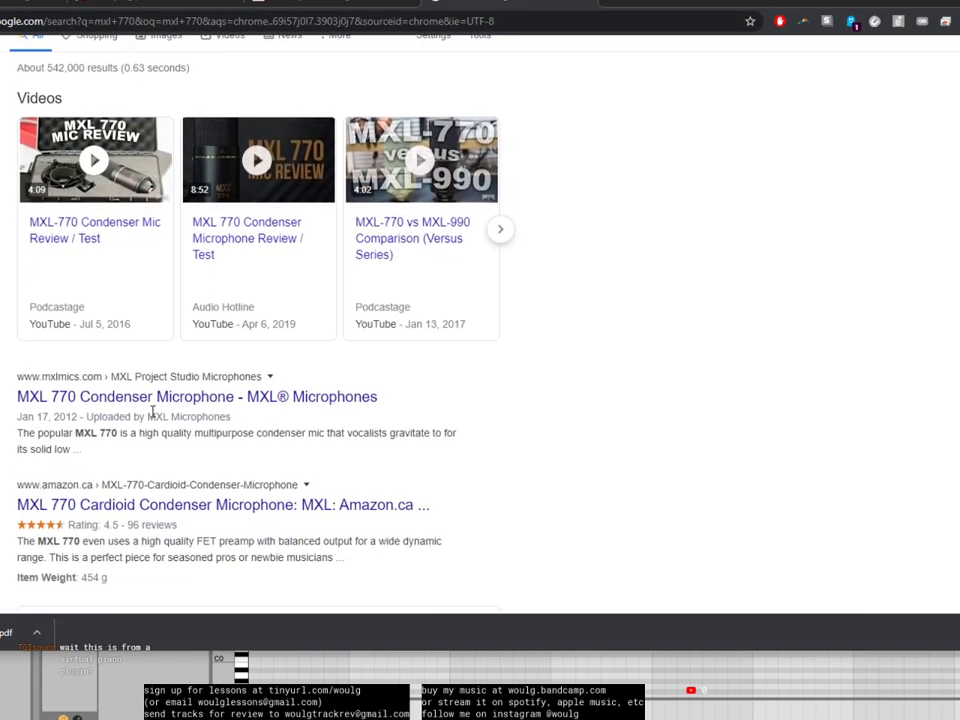
{"action": "scroll", "coordinate": [133, 395], "scroll_direction": "down", "scroll_amount": 5}
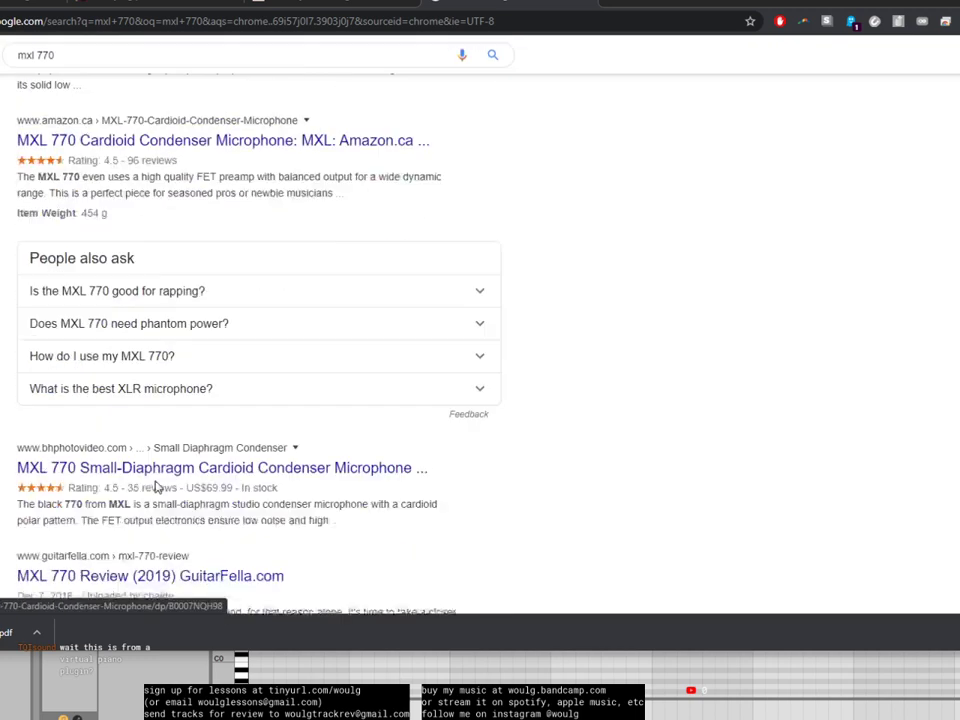
{"action": "scroll", "coordinate": [103, 294], "scroll_direction": "up", "scroll_amount": 5}
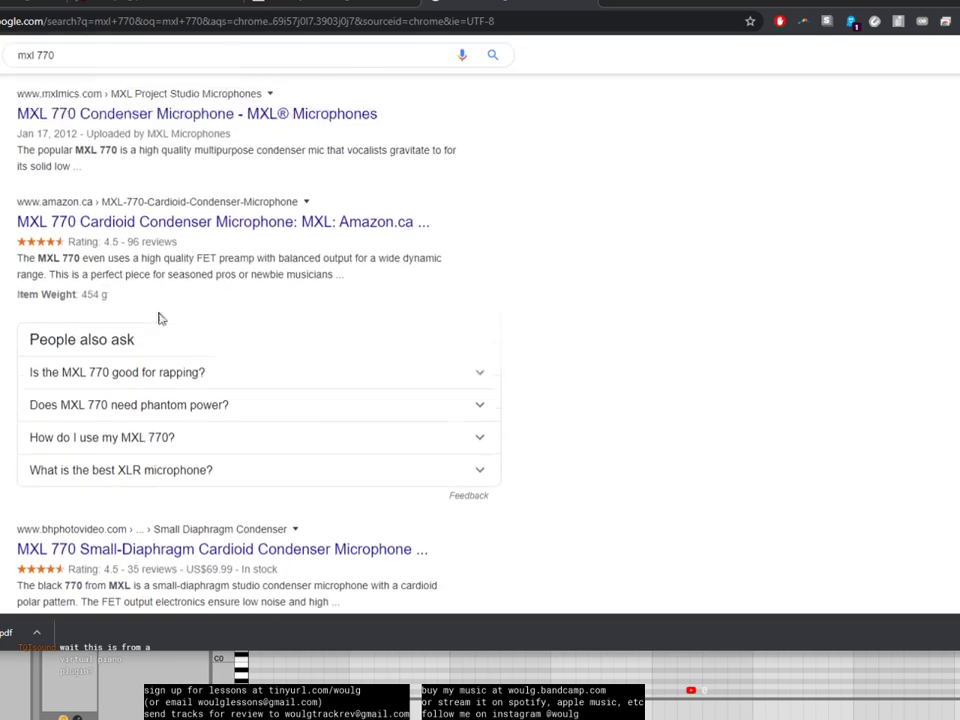
{"action": "scroll", "coordinate": [140, 203], "scroll_direction": "up", "scroll_amount": 1}
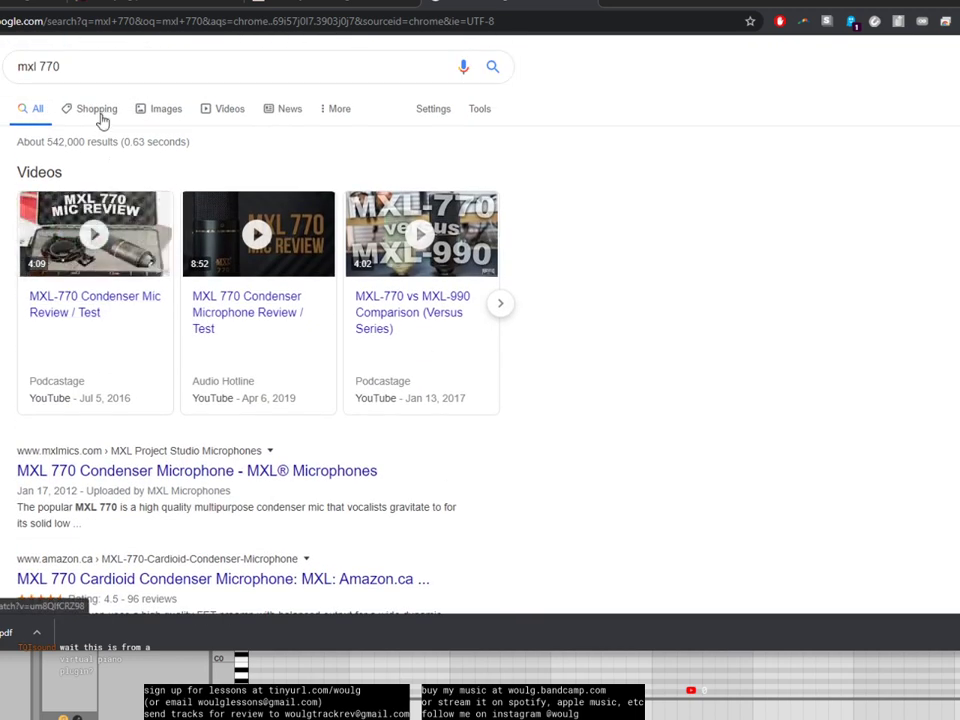
Step: Open the MXL 770 page on mxlmics.com and share its address in the stream chat
{"action": "left_click", "coordinate": [163, 471]}
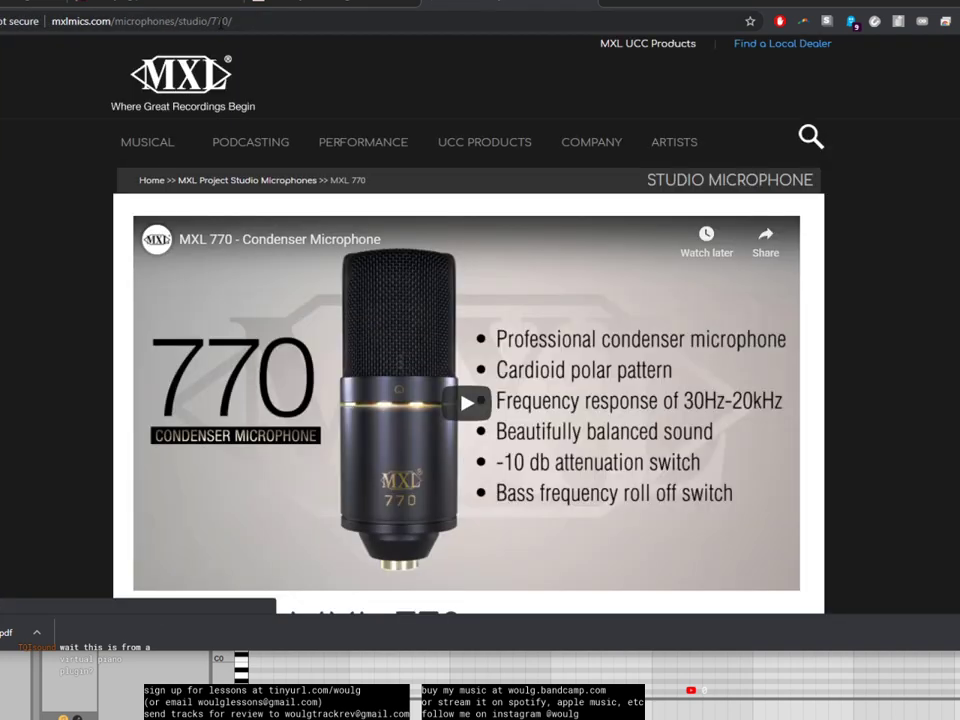
{"action": "left_click", "coordinate": [222, 22]}
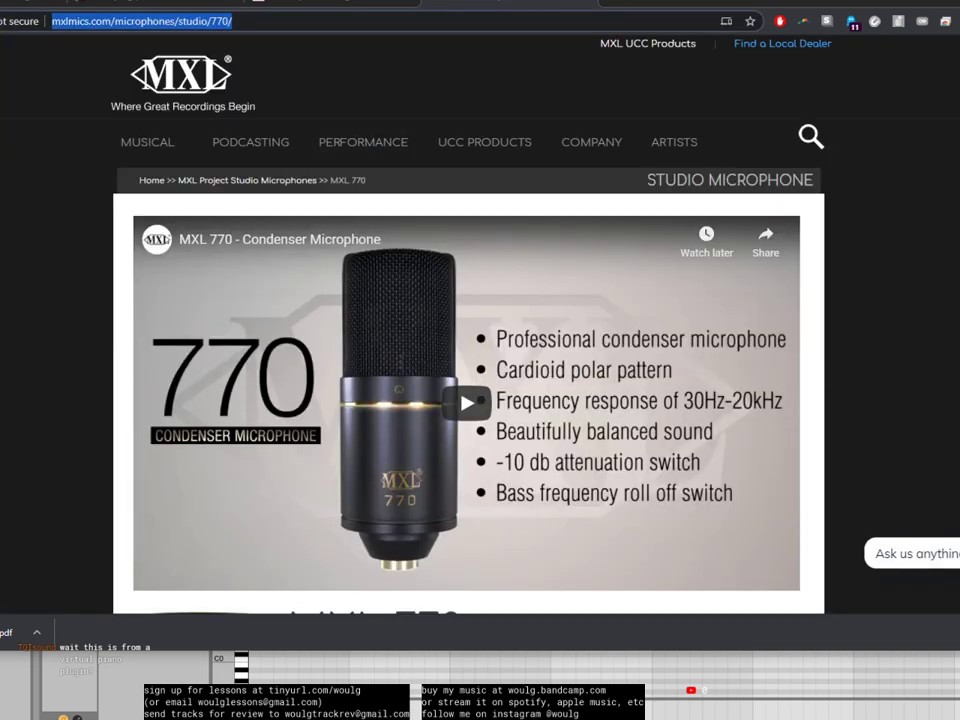
{"action": "key", "text": "alt+Tab"}
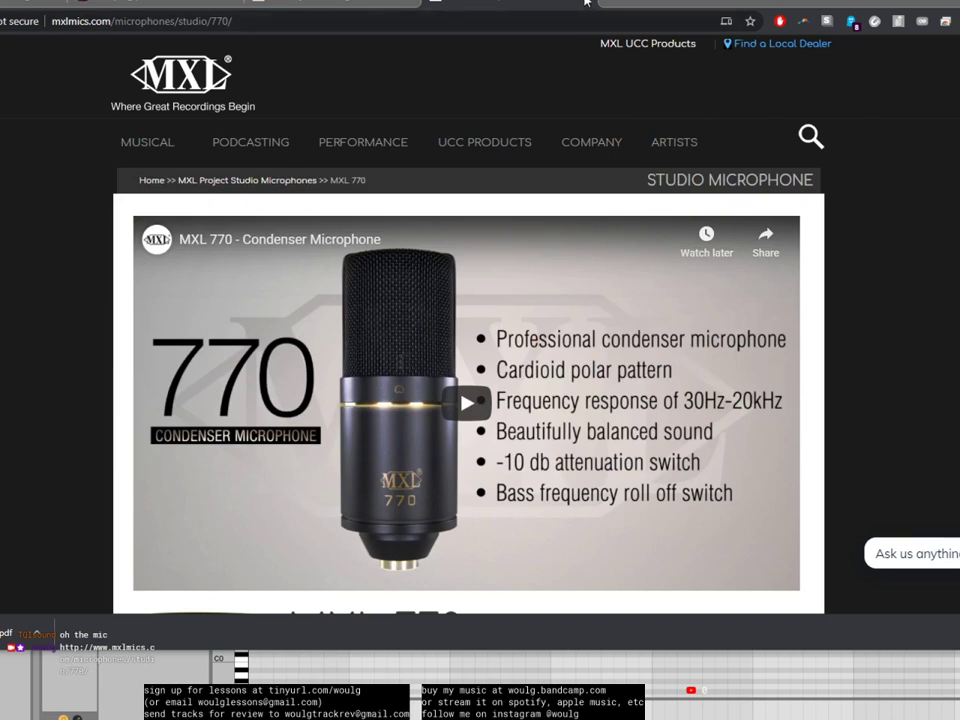
Step: Close the microphone page and show the other participant's shared screen fullscreen in the Whereby call
{"action": "left_click", "coordinate": [552, 5]}
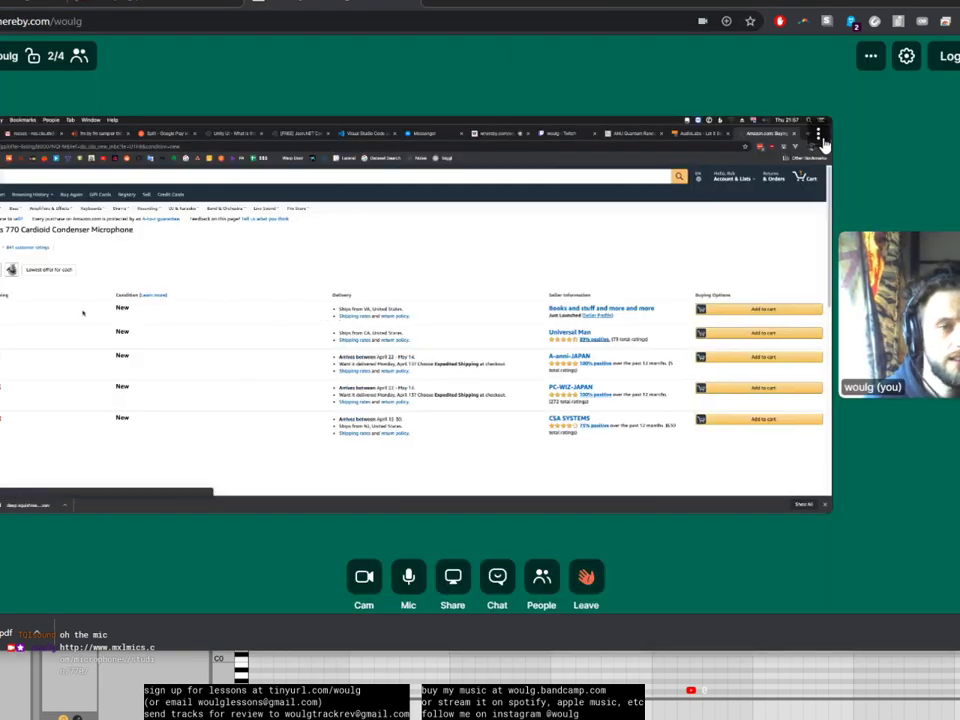
{"action": "left_click", "coordinate": [818, 142]}
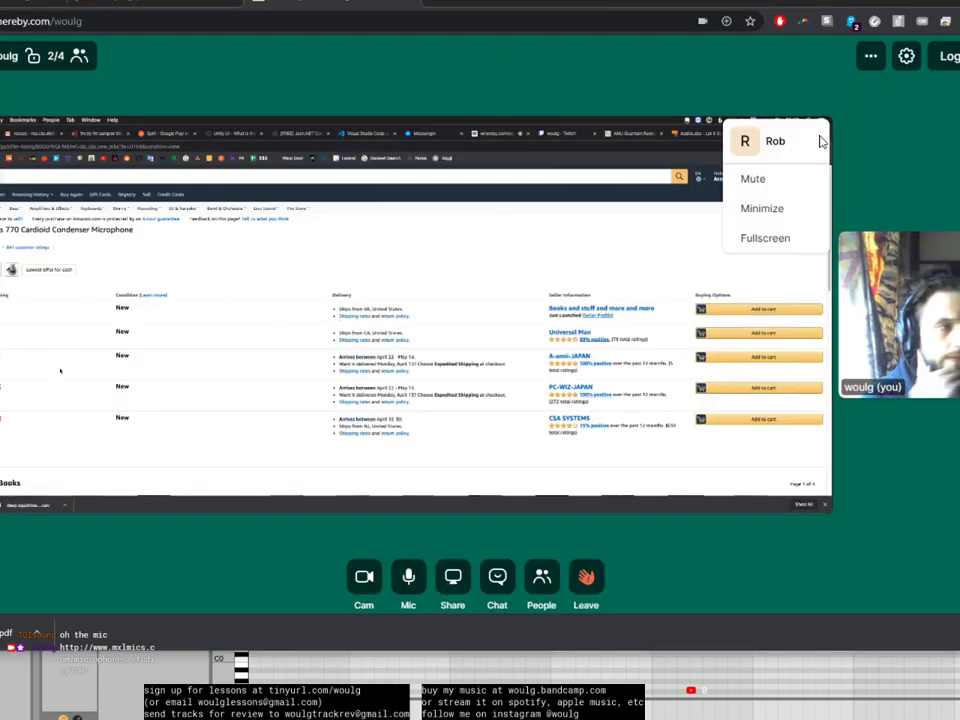
{"action": "left_click", "coordinate": [775, 243]}
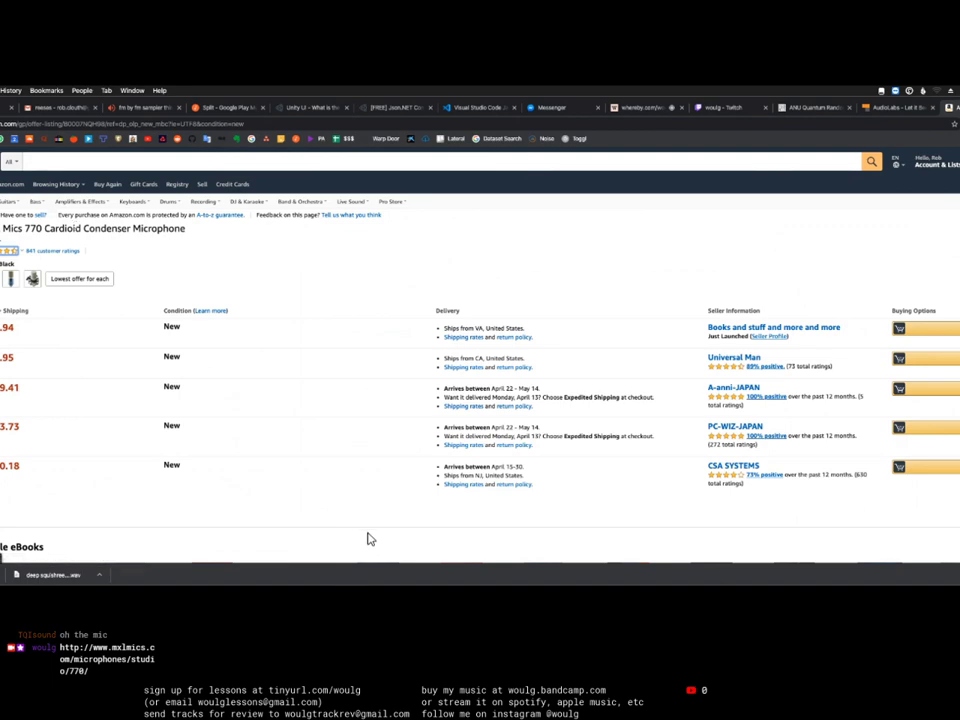
Step: Go back to the MXL 770 product page on Amazon and view the microphone's pictures
{"action": "key", "text": "alt+Left"}
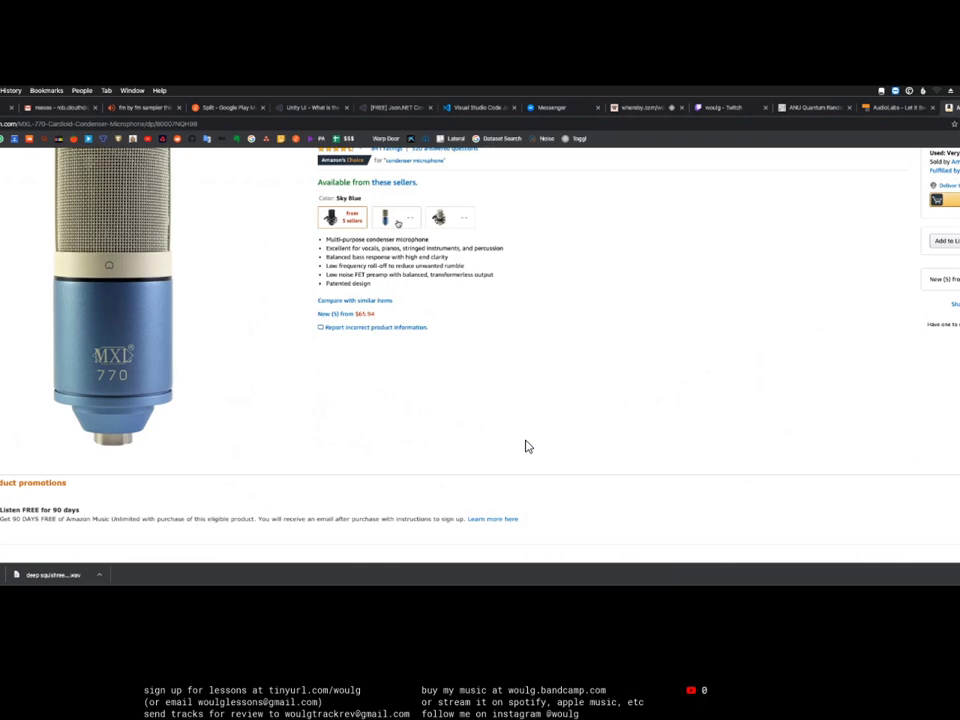
{"action": "scroll", "coordinate": [528, 446], "scroll_direction": "up", "scroll_amount": 3}
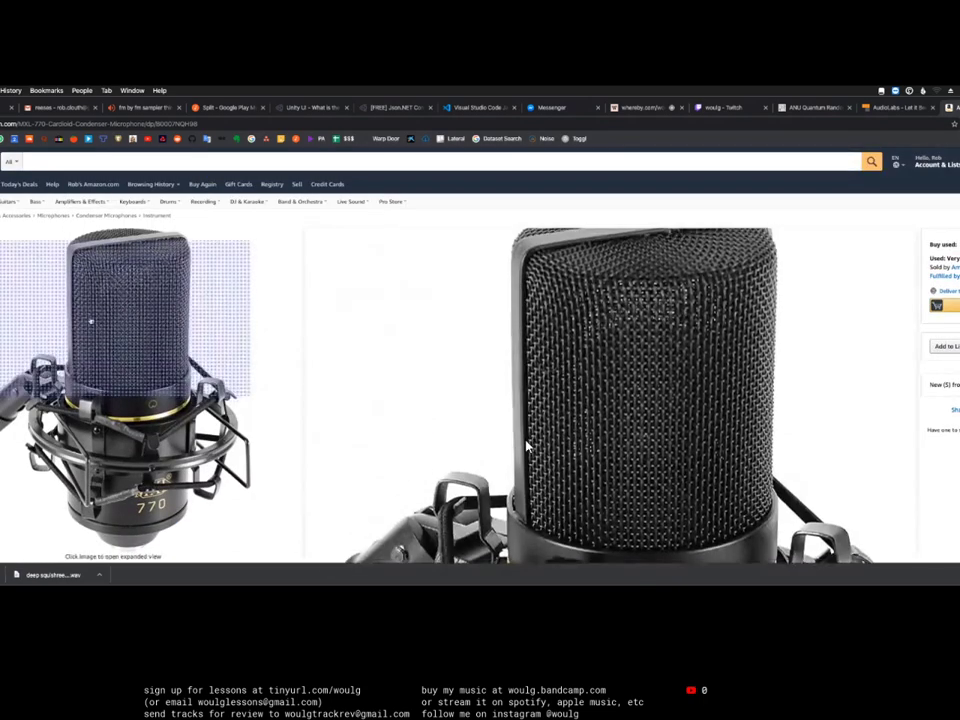
Step: Switch back to Ableton Live, unsolo the MXL mic track and play the arrangement from about bar 24
{"action": "key", "text": "super+Tab"}
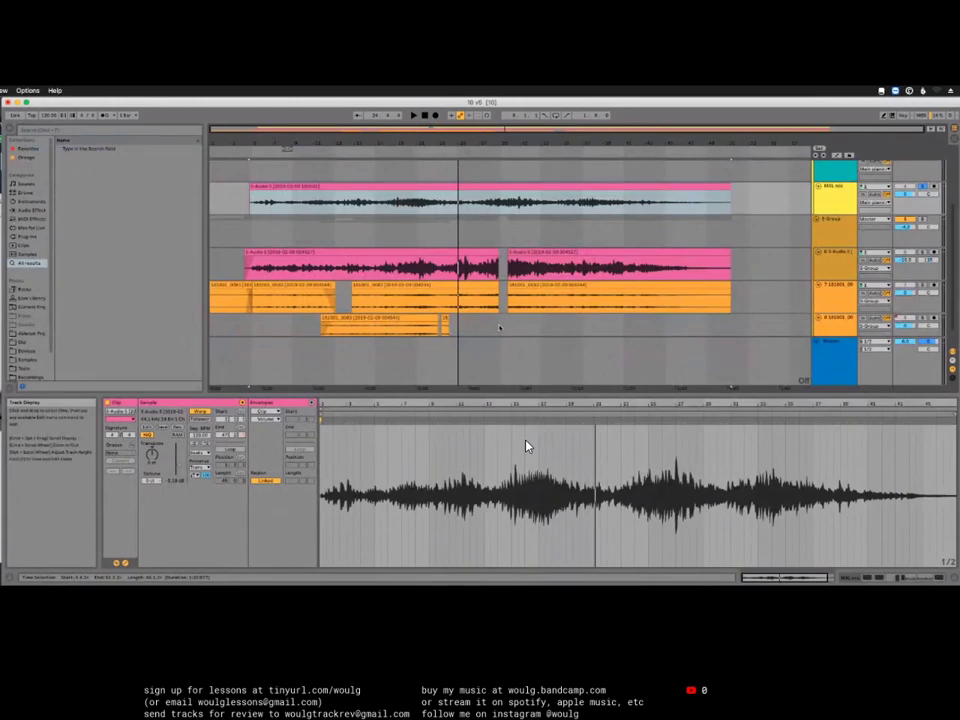
{"action": "scroll", "coordinate": [499, 328], "scroll_direction": "down", "scroll_amount": 1}
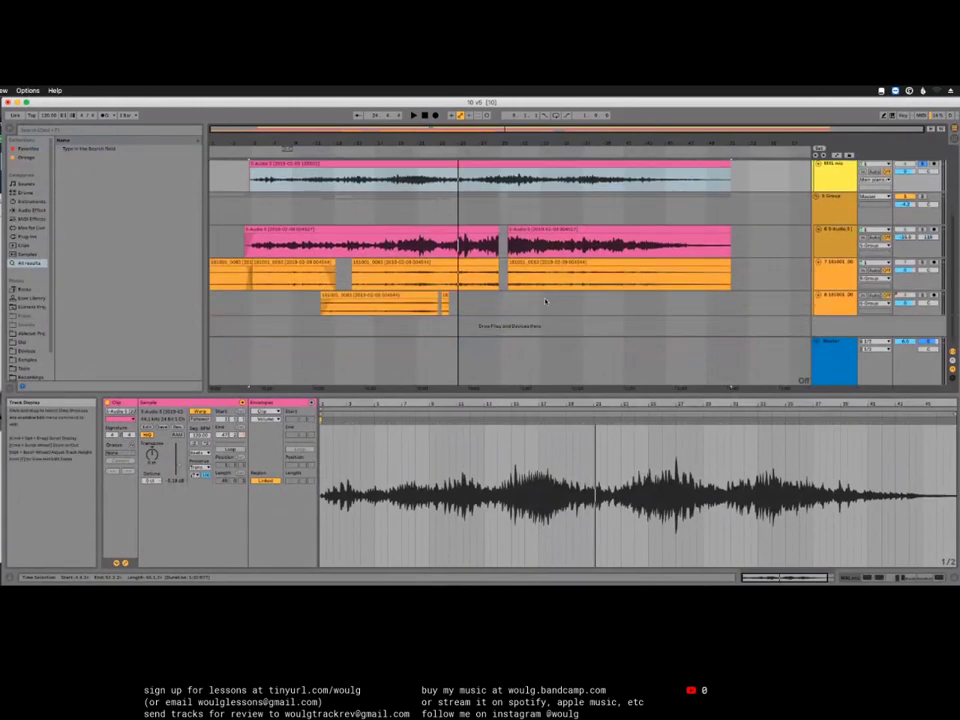
{"action": "scroll", "coordinate": [550, 298], "scroll_direction": "up", "scroll_amount": 3}
{"action": "scroll", "coordinate": [550, 300], "scroll_direction": "down", "scroll_amount": 3}
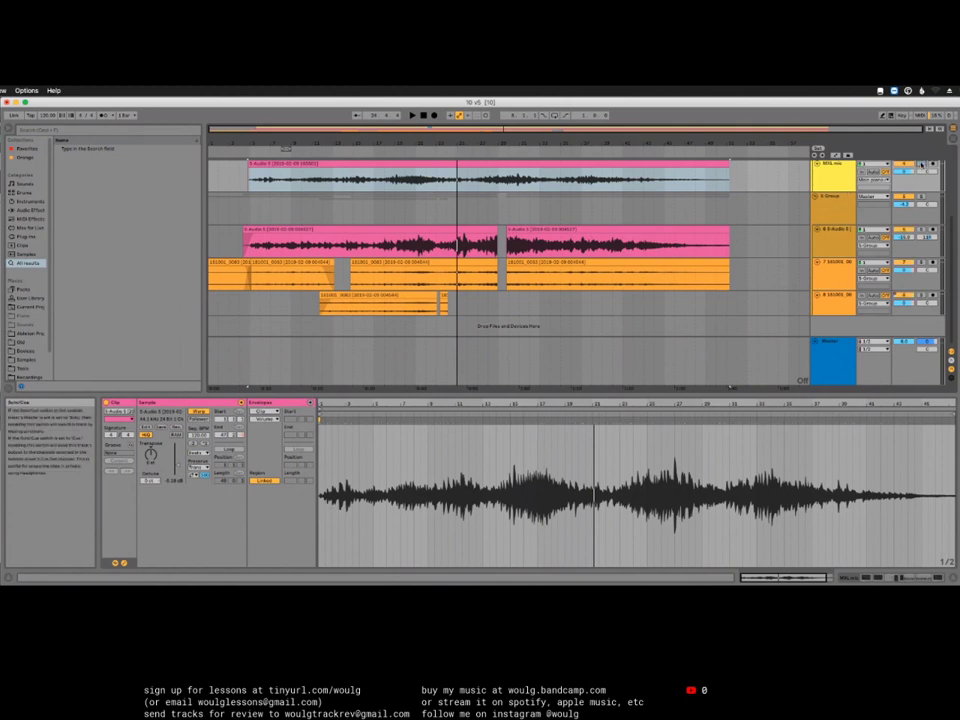
{"action": "left_click", "coordinate": [451, 151]}
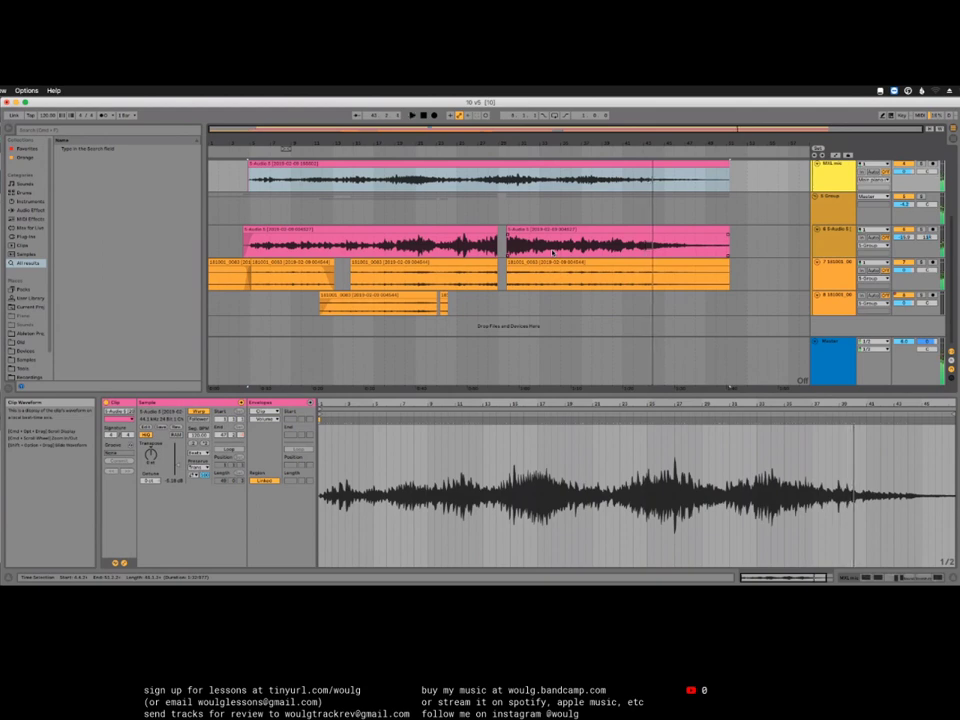
{"action": "scroll", "coordinate": [461, 243], "scroll_direction": "up", "scroll_amount": 3}
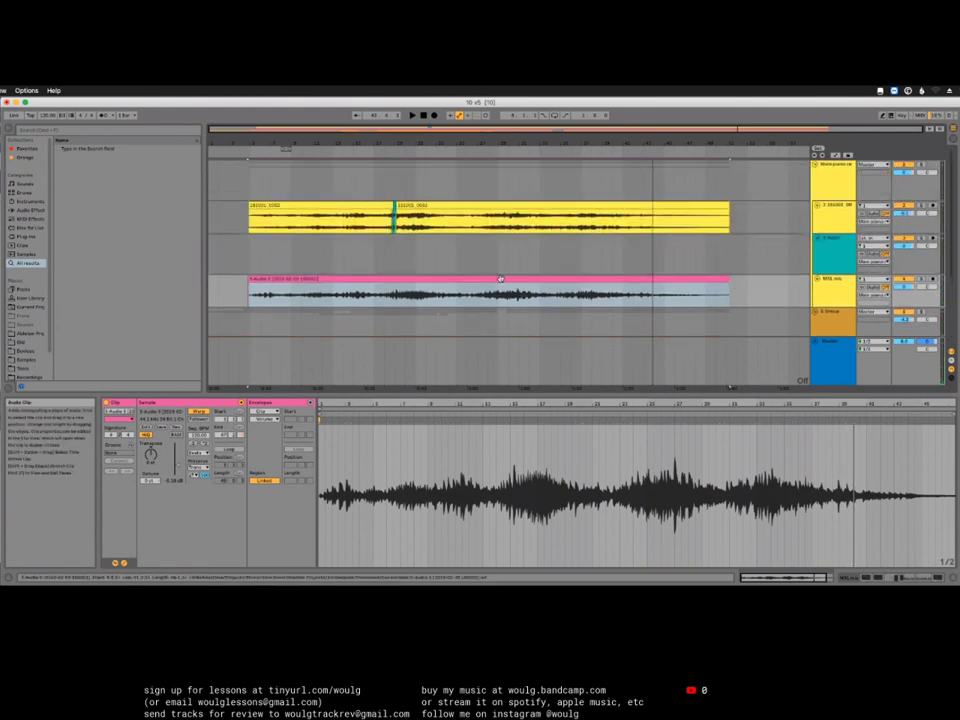
{"action": "scroll", "coordinate": [461, 243], "scroll_direction": "down", "scroll_amount": 3}
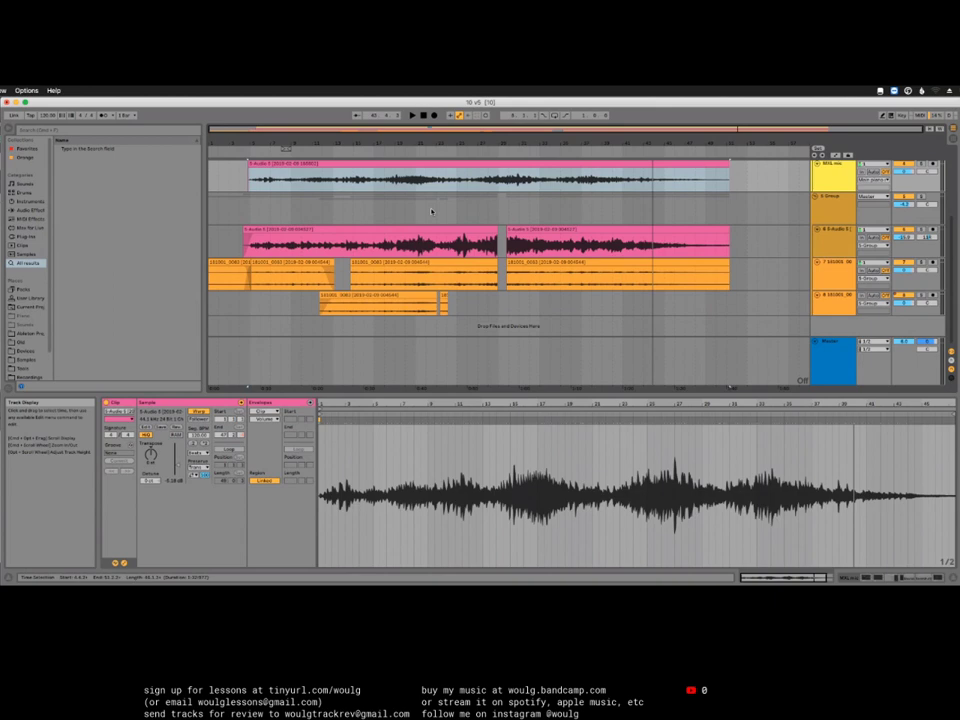
{"action": "key", "text": "super+j"}
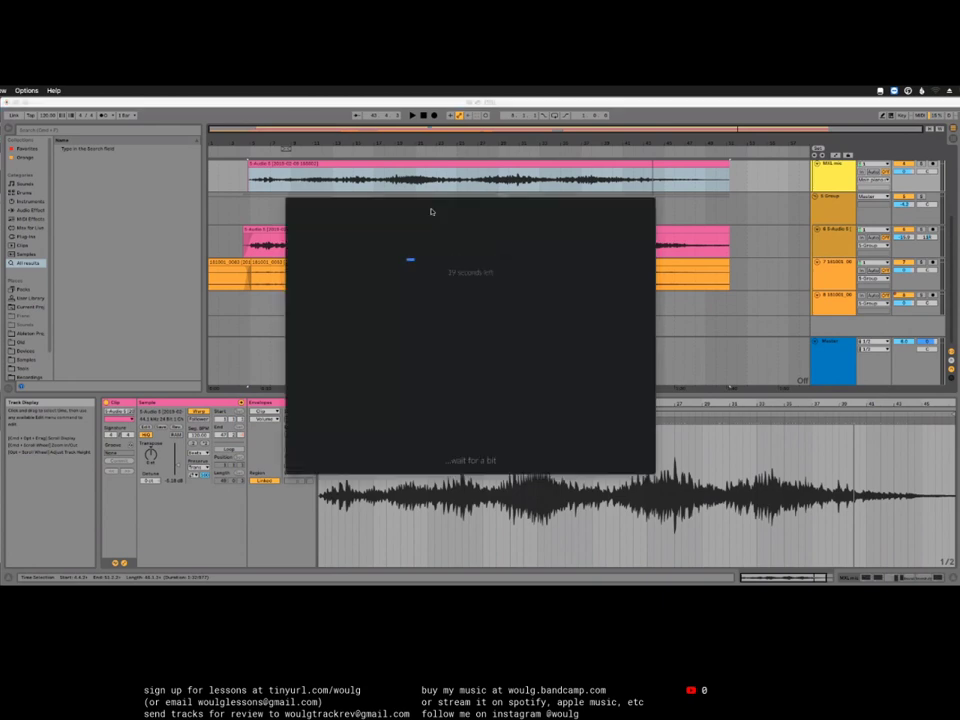
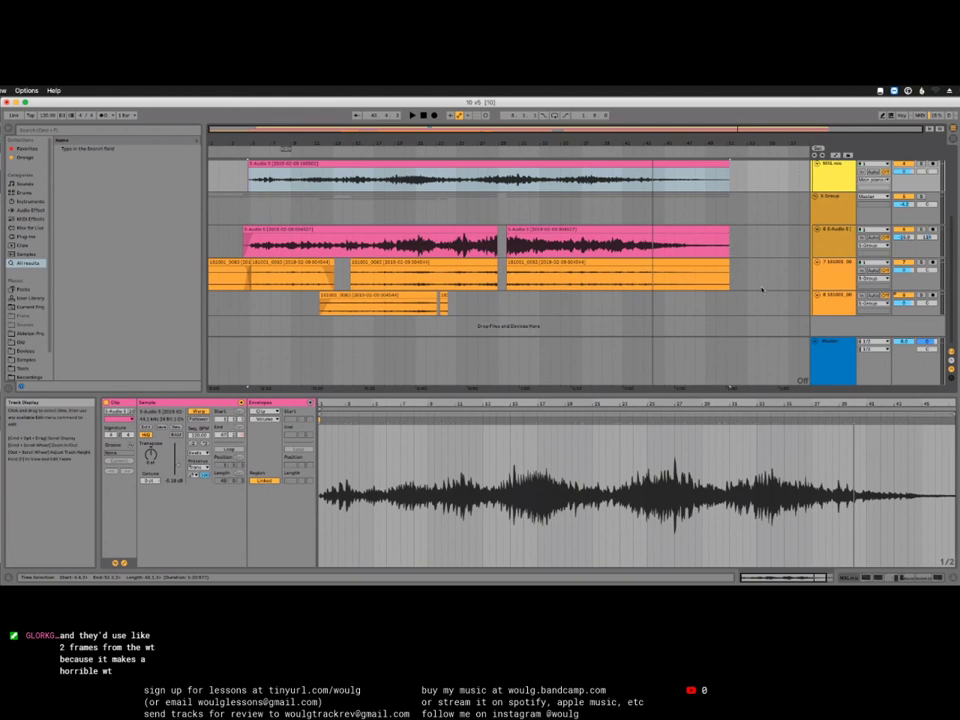
{"action": "scroll", "coordinate": [761, 294], "scroll_direction": "up", "scroll_amount": 5}
{"action": "scroll", "coordinate": [761, 292], "scroll_direction": "down", "scroll_amount": 5}
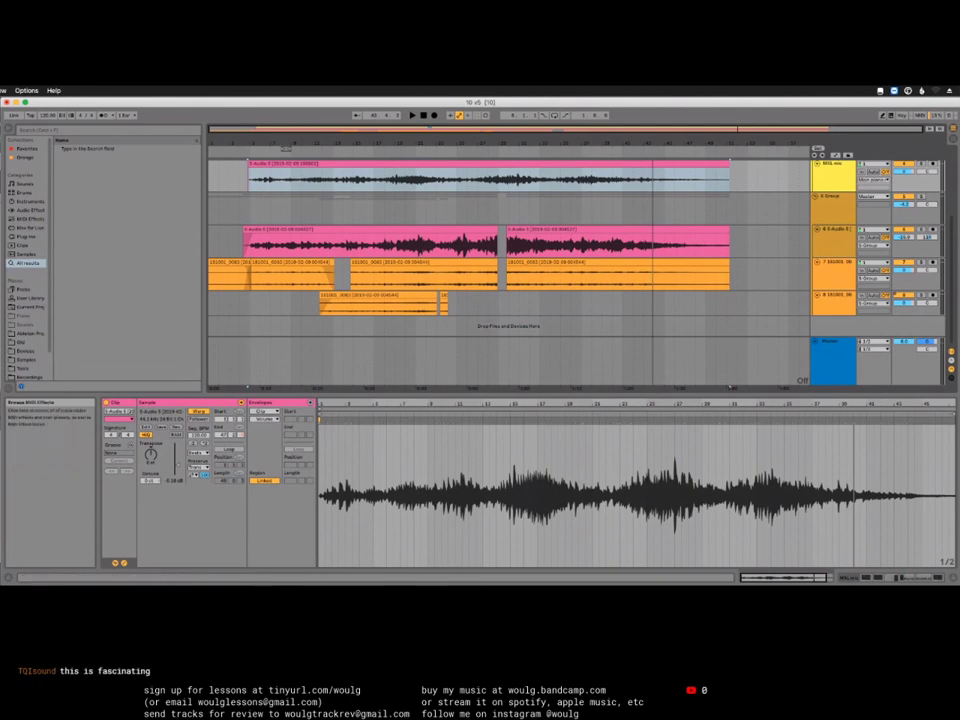
Step: Switch to Finder, bring the Downloads window into full view and open the Final Audio folder inside Zero Point
{"action": "key", "text": "super+Tab"}
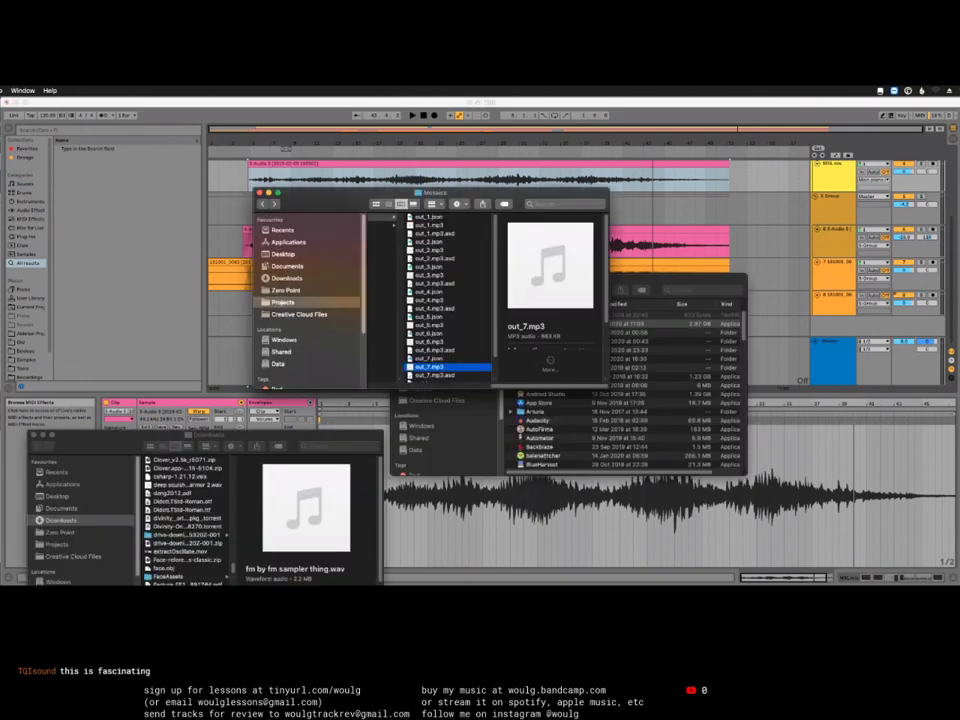
{"action": "left_click_drag", "start_coordinate": [258, 438], "coordinate": [306, 346]}
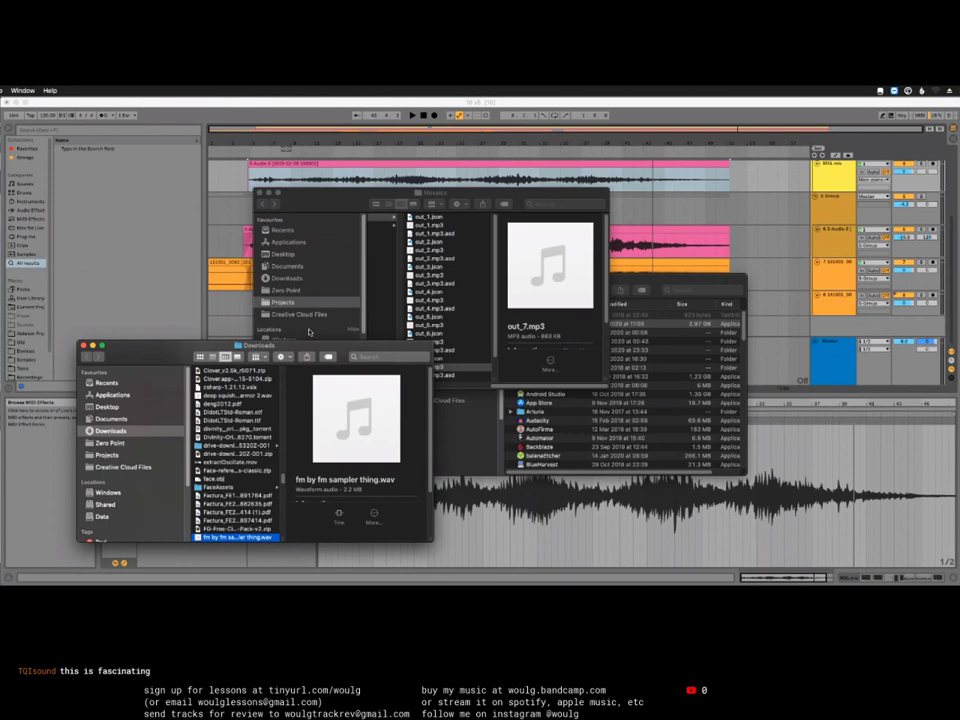
{"action": "left_click_drag", "start_coordinate": [256, 345], "coordinate": [343, 283]}
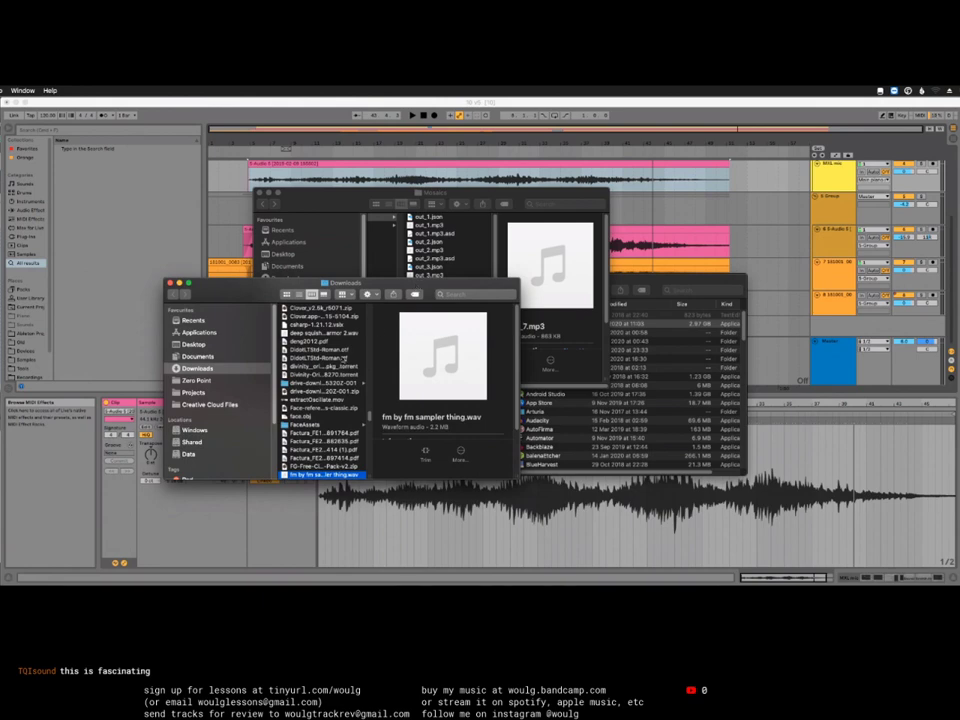
{"action": "left_click", "coordinate": [196, 380]}
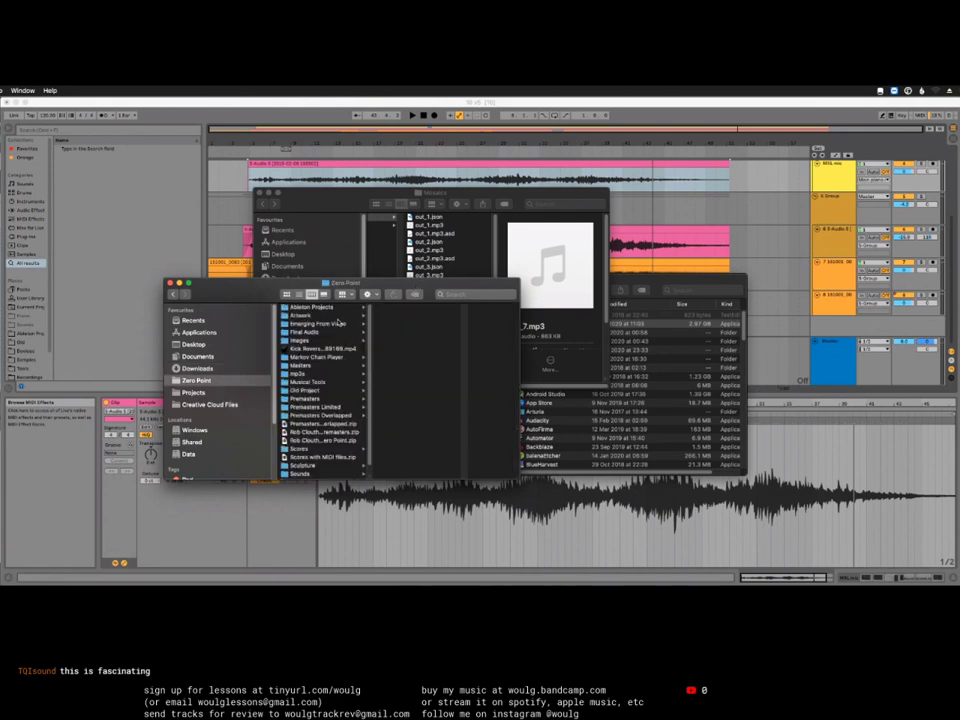
{"action": "left_click", "coordinate": [334, 308]}
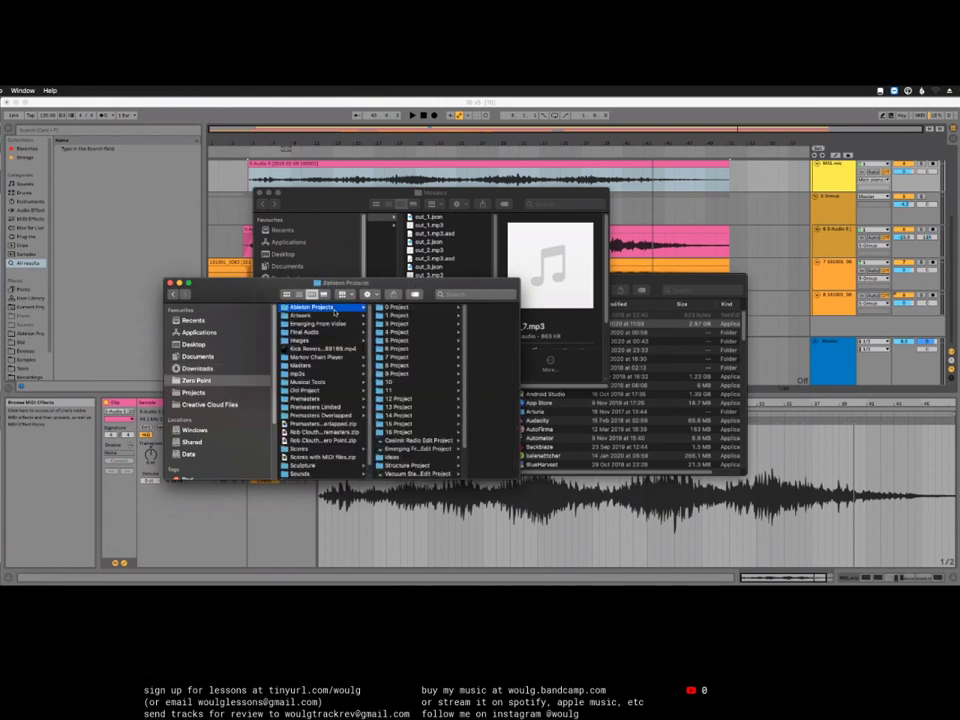
{"action": "left_click", "coordinate": [305, 332]}
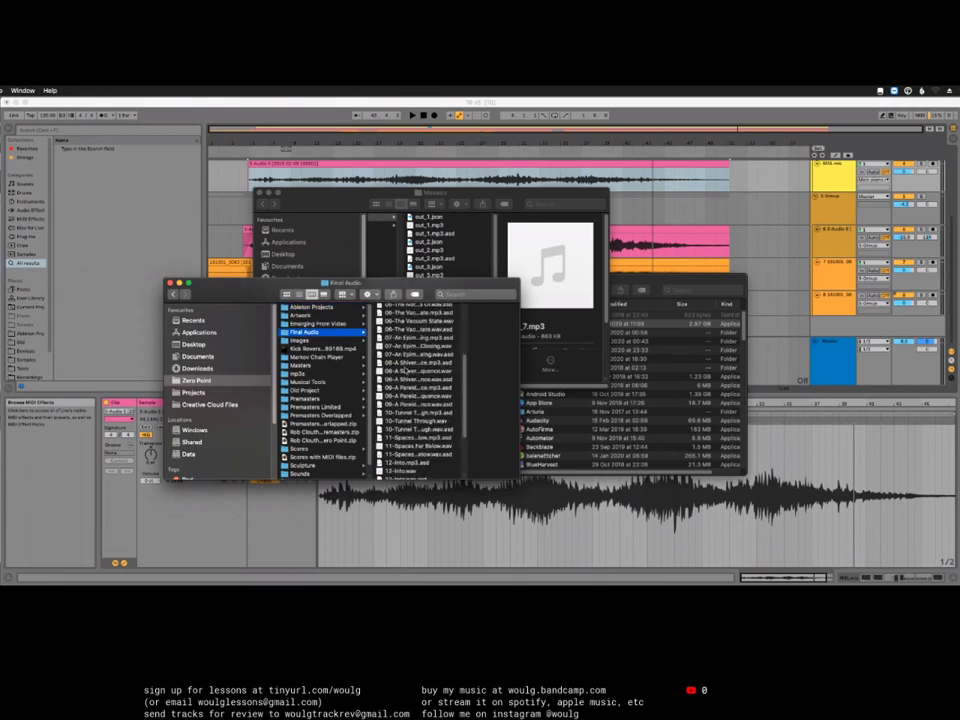
Step: Preview 08-A Shiver Sequence.wav, skipping to about 1:58 and back to earlier passages, ending at about 0:44
{"action": "left_click", "coordinate": [406, 370]}
{"action": "key", "text": "space"}
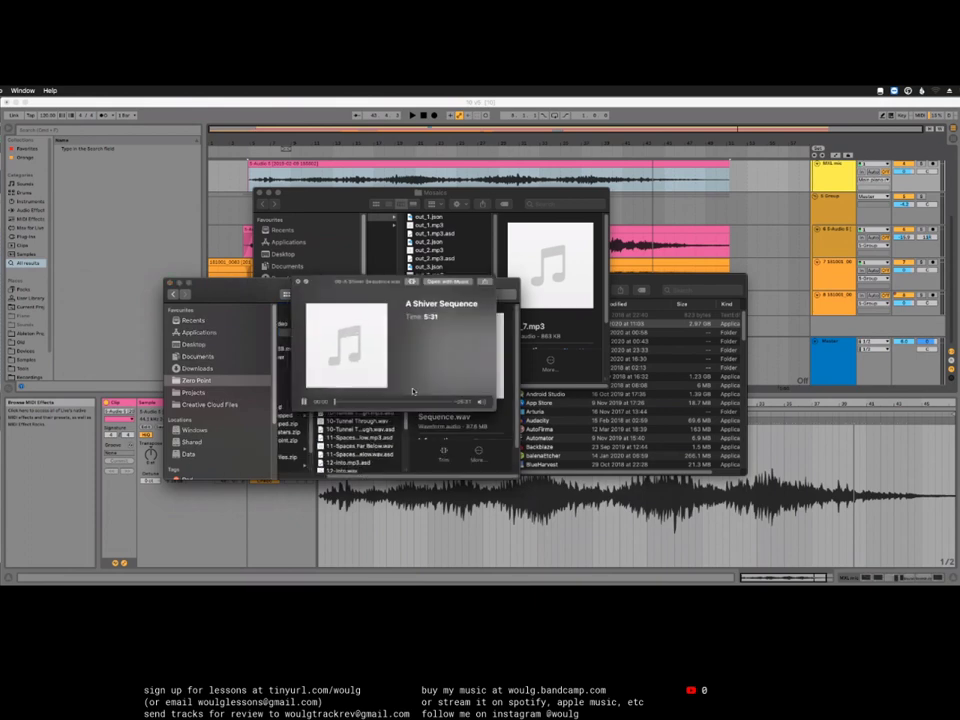
{"action": "left_click", "coordinate": [384, 407]}
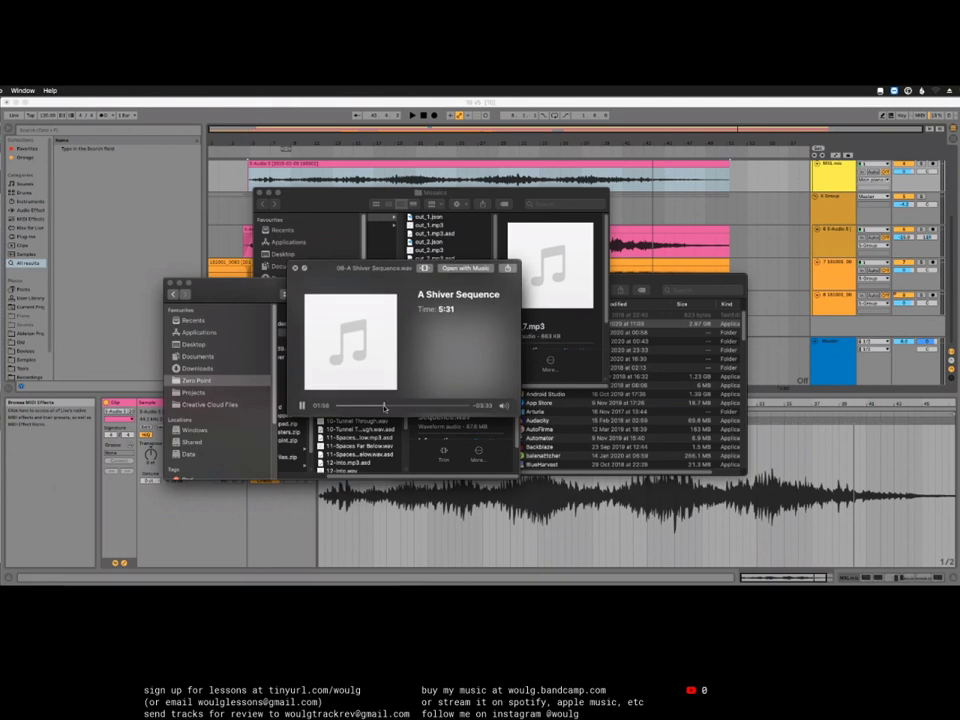
{"action": "left_click_drag", "start_coordinate": [384, 407], "coordinate": [358, 407]}
{"action": "left_click", "coordinate": [350, 408]}
{"action": "left_click_drag", "start_coordinate": [350, 407], "coordinate": [347, 407]}
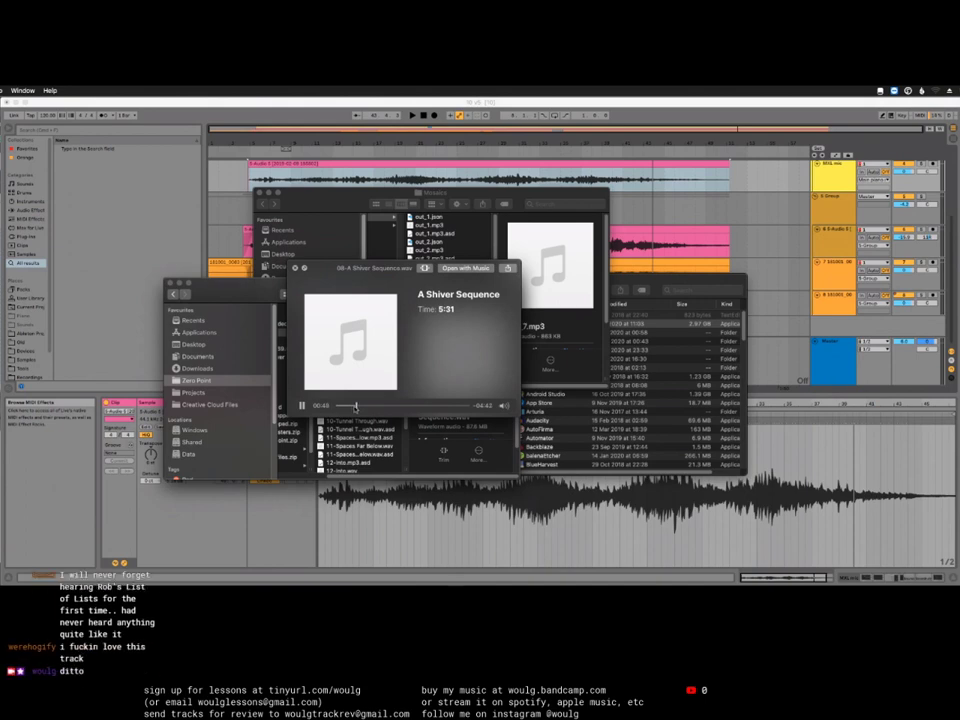
{"action": "left_click", "coordinate": [355, 407]}
{"action": "left_click", "coordinate": [354, 407]}
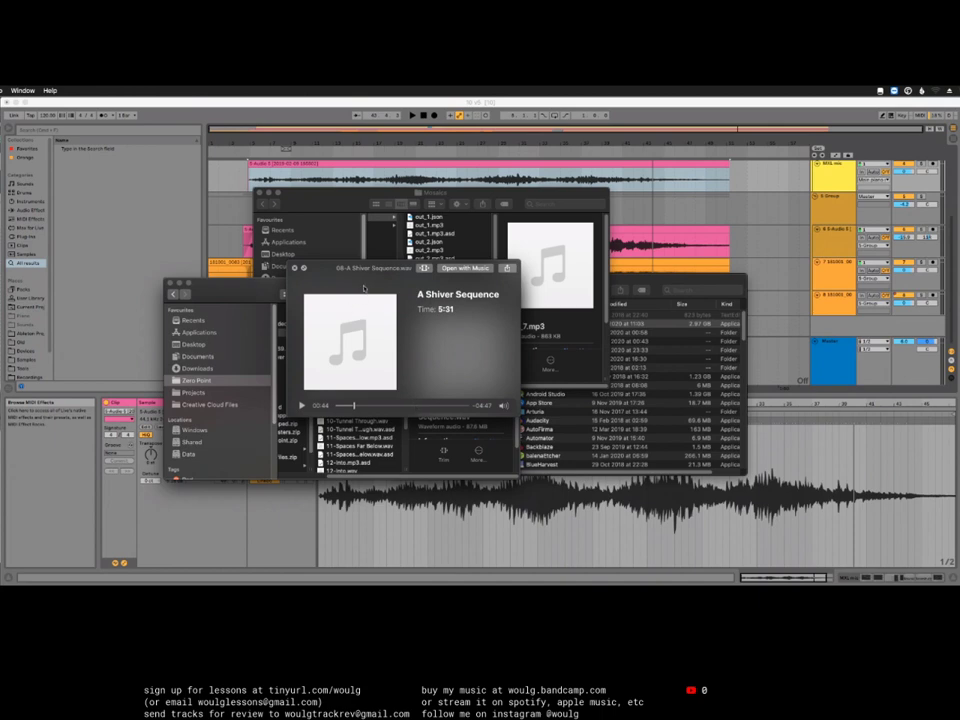
Step: Reposition the A Shiver Sequence preview window and pause the Stretchly break reminders
{"action": "left_click_drag", "start_coordinate": [368, 268], "coordinate": [406, 270]}
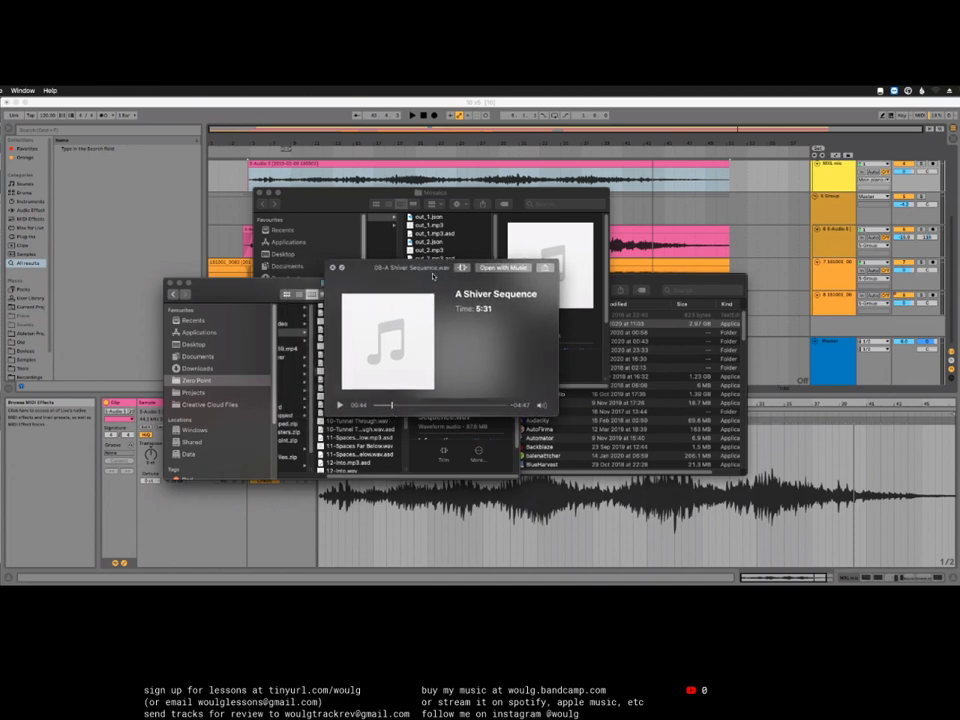
{"action": "left_click_drag", "start_coordinate": [429, 272], "coordinate": [357, 267]}
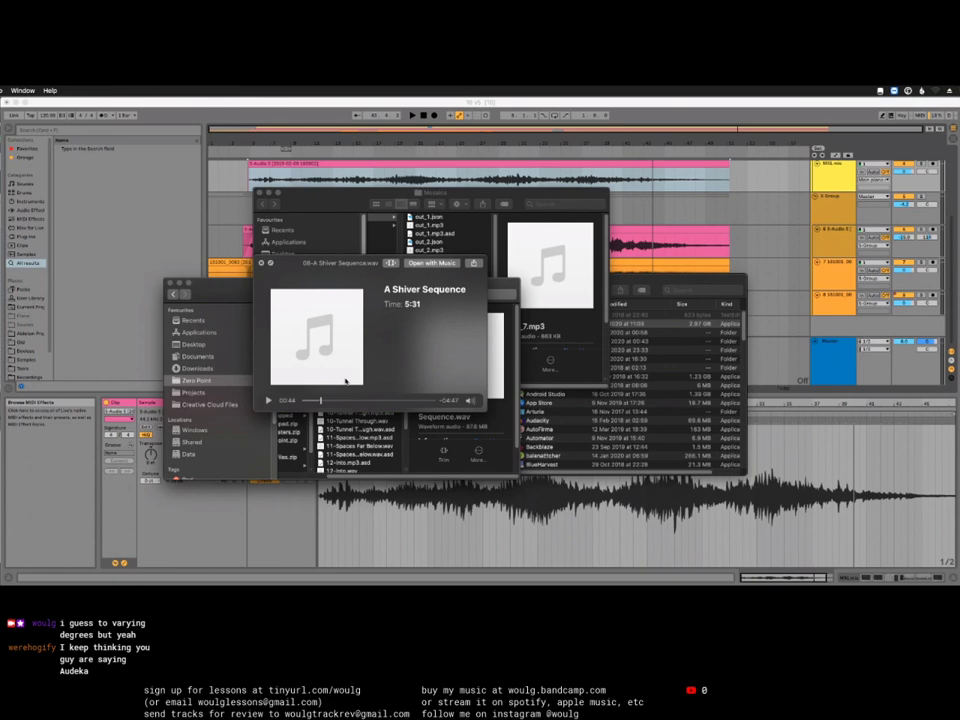
{"action": "key", "text": "space"}
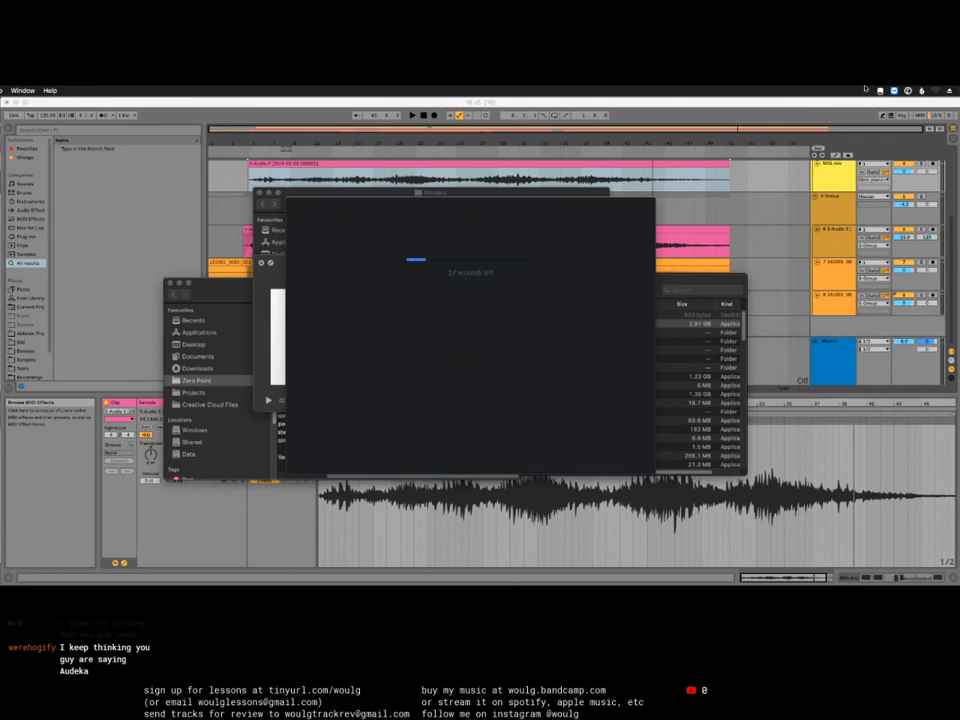
{"action": "left_click", "coordinate": [908, 91]}
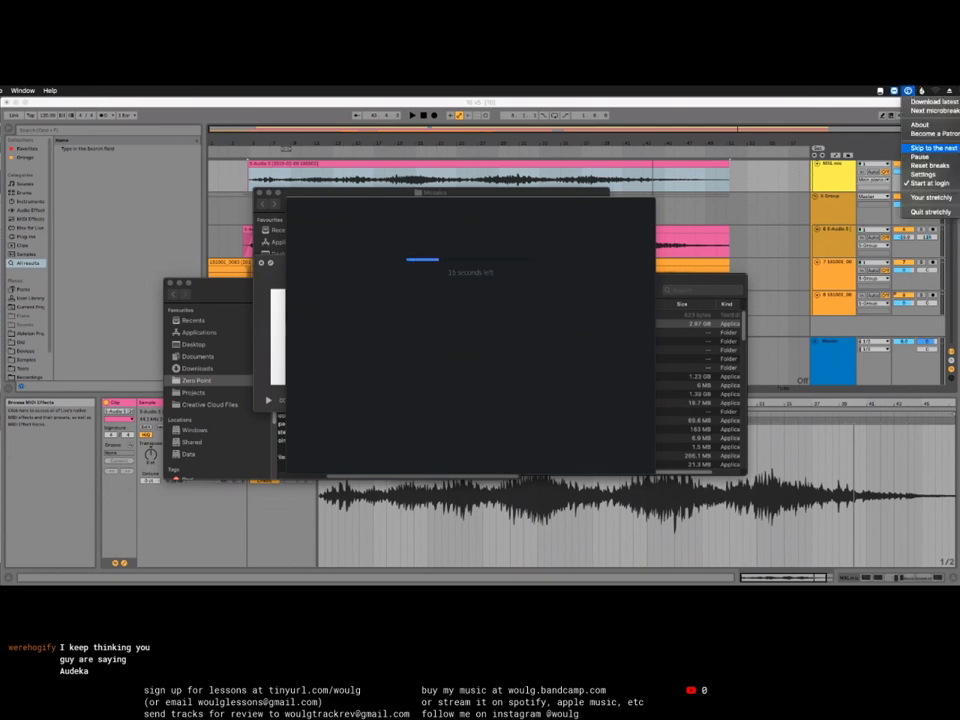
{"action": "left_click", "coordinate": [919, 156]}
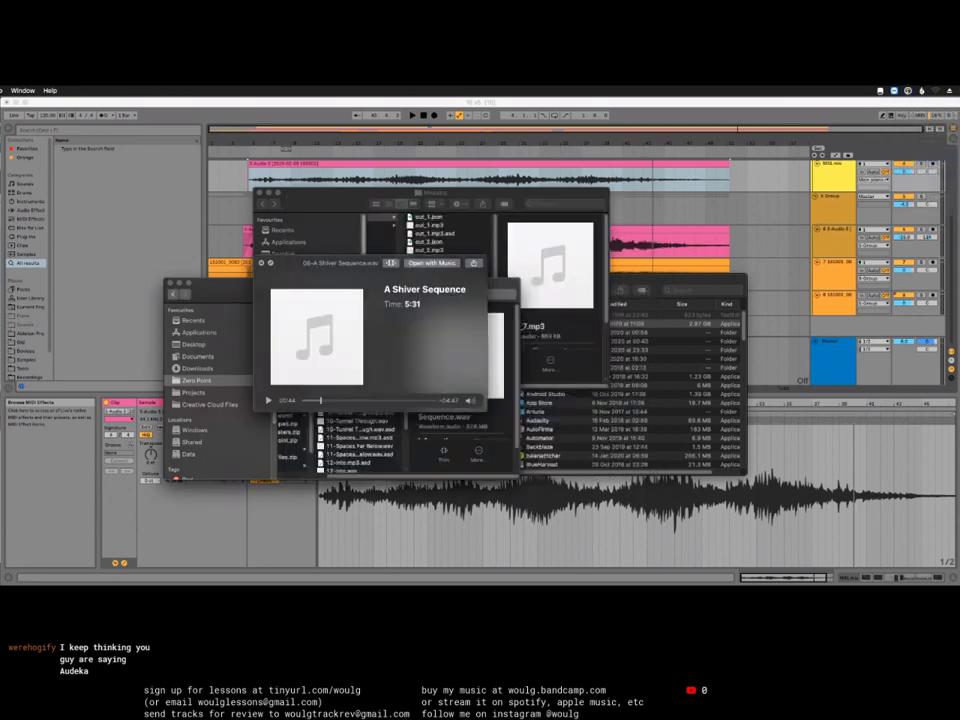
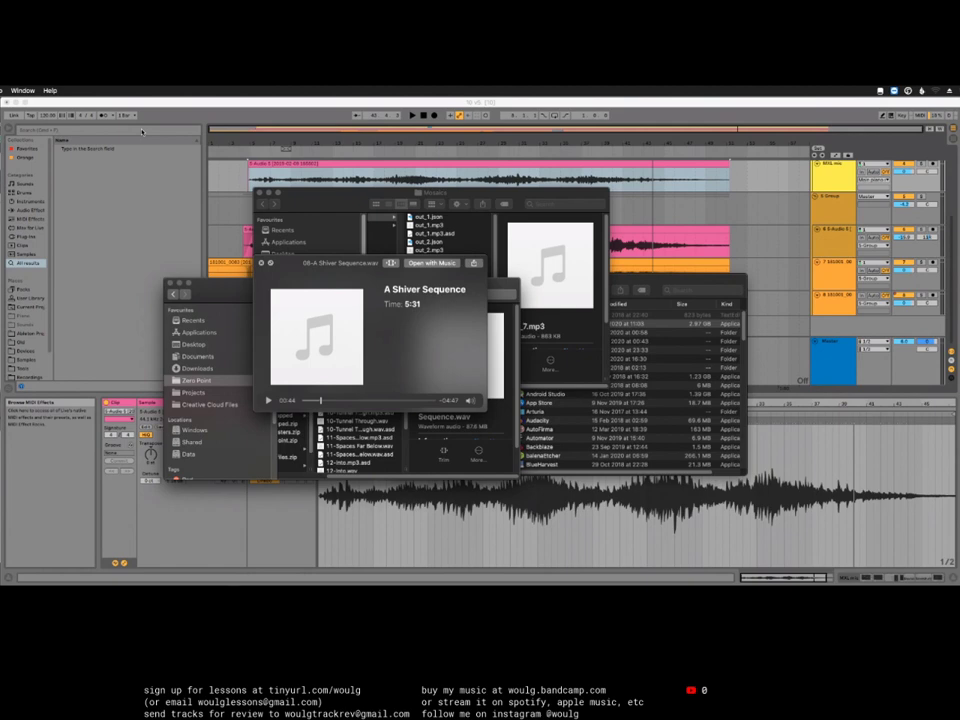
Step: Switch to Chrome and bring up the woulg Twitch channel with its stream chat
{"action": "key", "text": "super+Tab"}
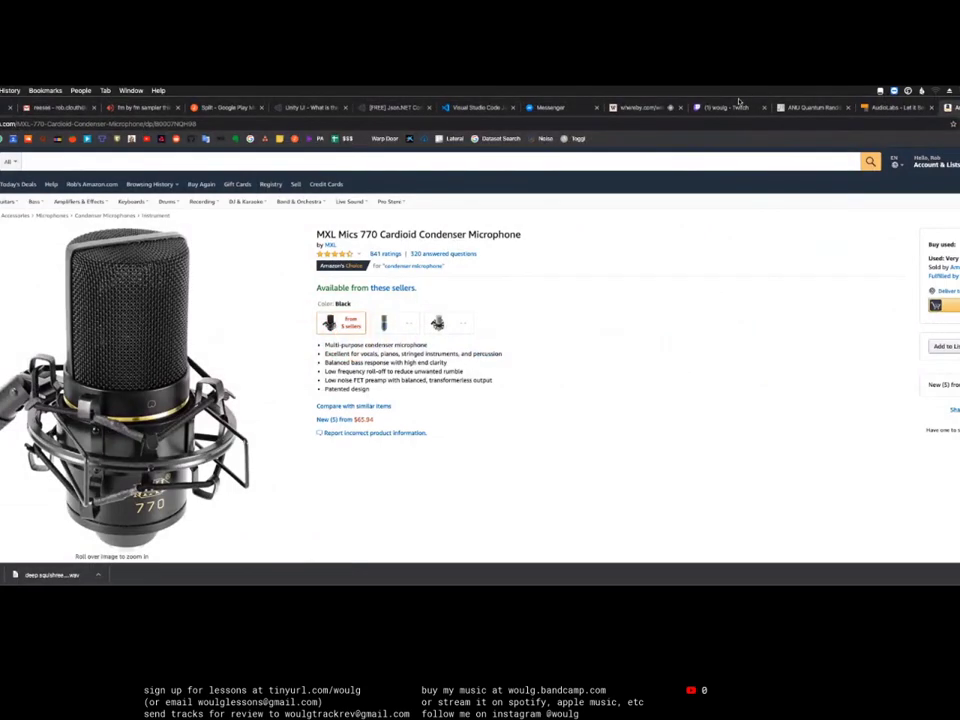
{"action": "left_click", "coordinate": [735, 107]}
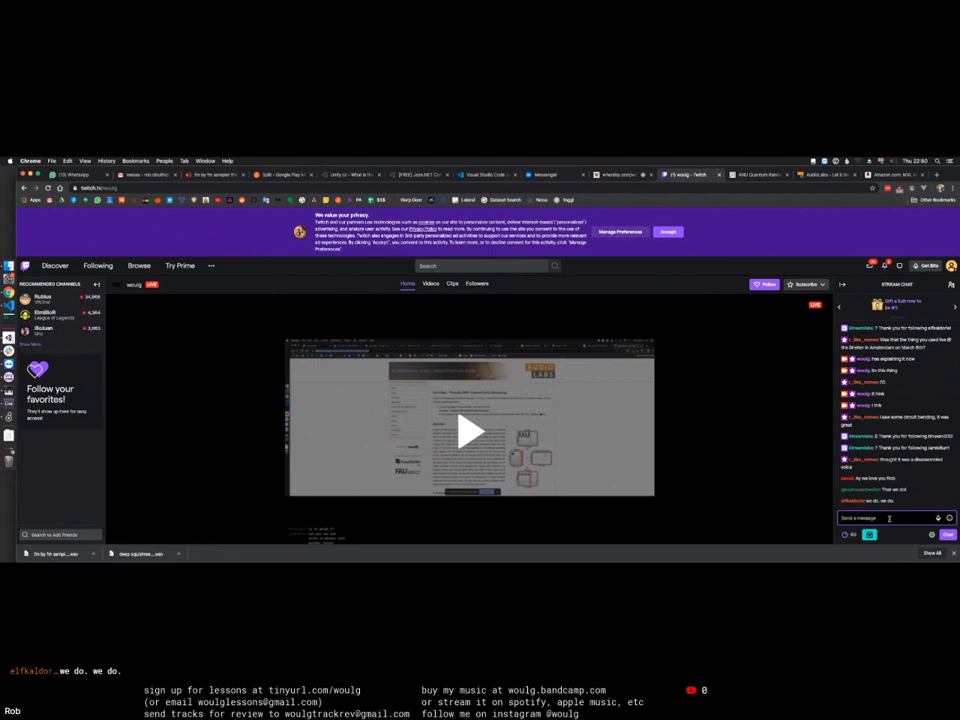
Step: Place a sticky note below the browser inviting viewers to ask the guest artist, by full name, questions in the chat, all in capitals
{"action": "left_click_drag", "start_coordinate": [930, 368], "coordinate": [411, 536]}
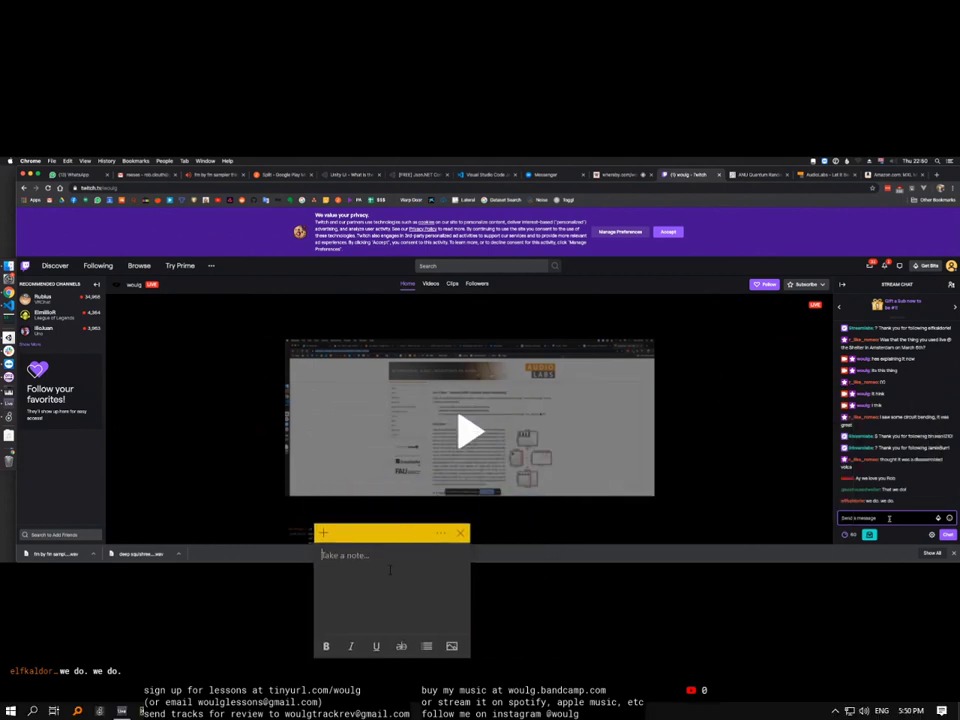
{"action": "type", "text": "ASK QUESTIONS IN THE CHAT"}
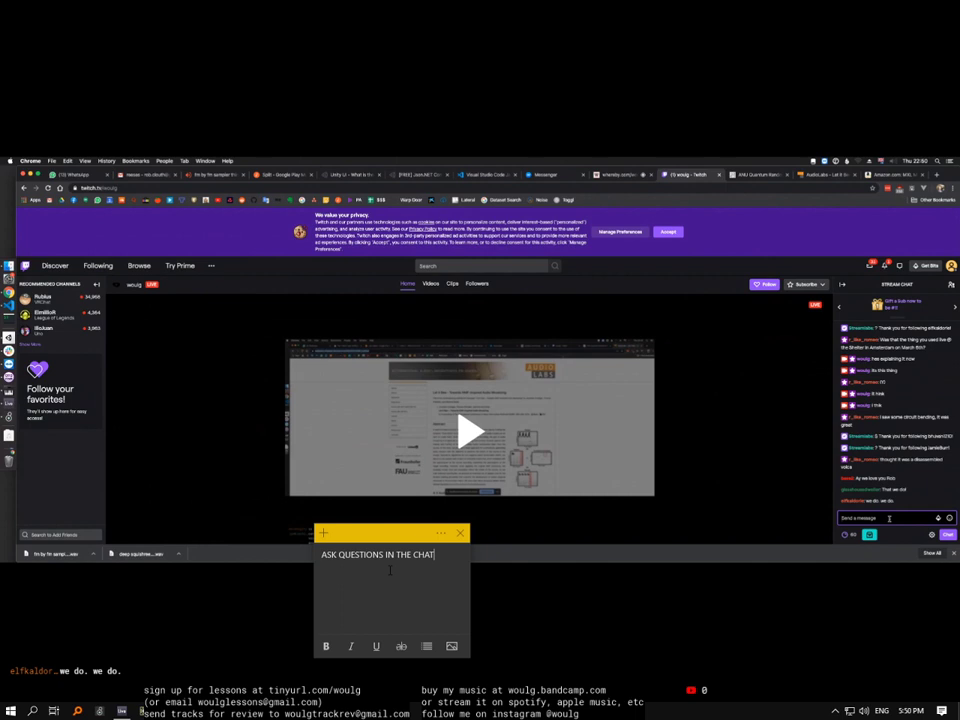
{"action": "type", "text": "!"}
{"action": "key", "text": "ctrl+Left"}
{"action": "key", "text": "ctrl+Left"}
{"action": "key", "text": "ctrl+Left"}
{"action": "key", "text": "ctrl+Left"}
{"action": "type", "text": "FOR ROB CL"}
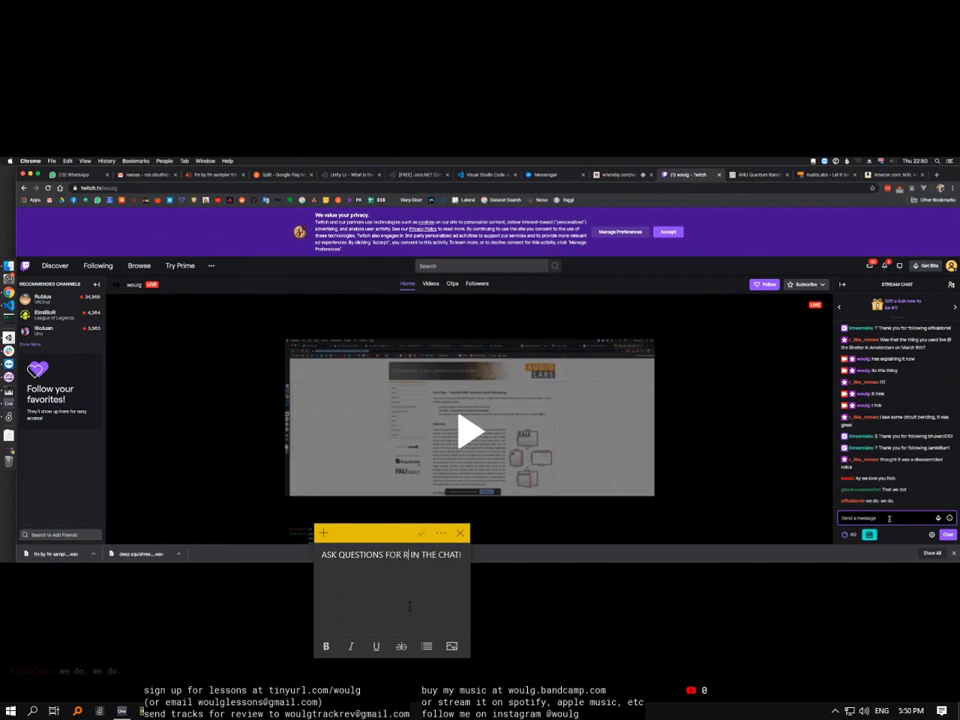
{"action": "type", "text": "OUTH"}
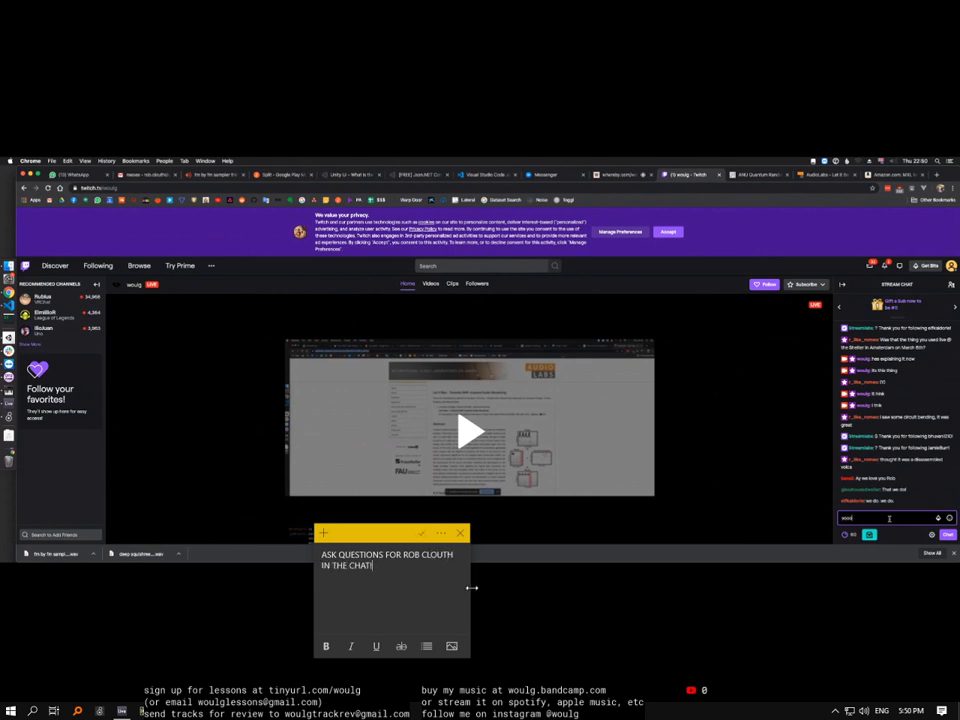
Step: Widen the sticky note until its text fits on one line, shorten it and place it clear of the shared browser window
{"action": "left_click_drag", "start_coordinate": [472, 593], "coordinate": [521, 593]}
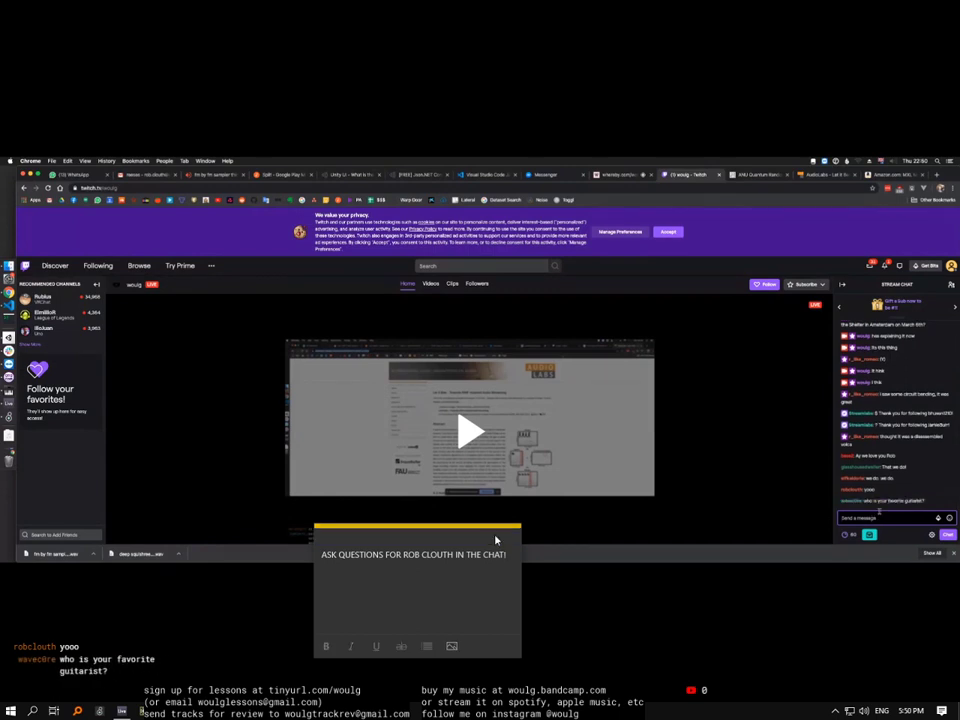
{"action": "left_click", "coordinate": [491, 533]}
{"action": "left_click", "coordinate": [451, 625]}
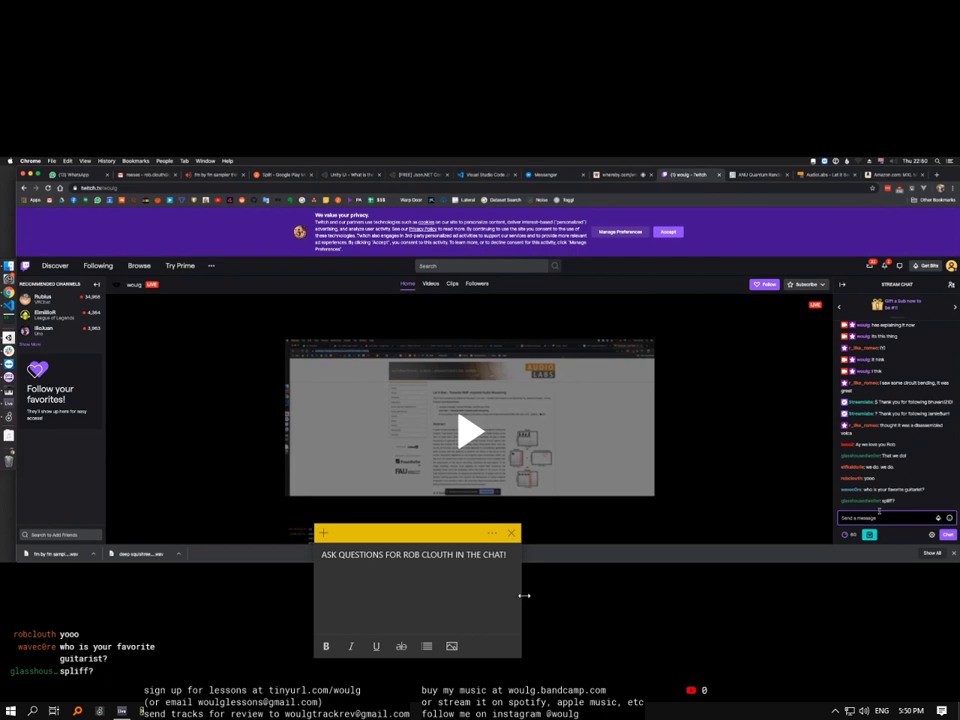
{"action": "mouse_move", "coordinate": [523, 594]}
{"action": "left_mouse_down"}
{"action": "mouse_move", "coordinate": [561, 602]}
{"action": "mouse_move", "coordinate": [540, 596]}
{"action": "left_mouse_up"}
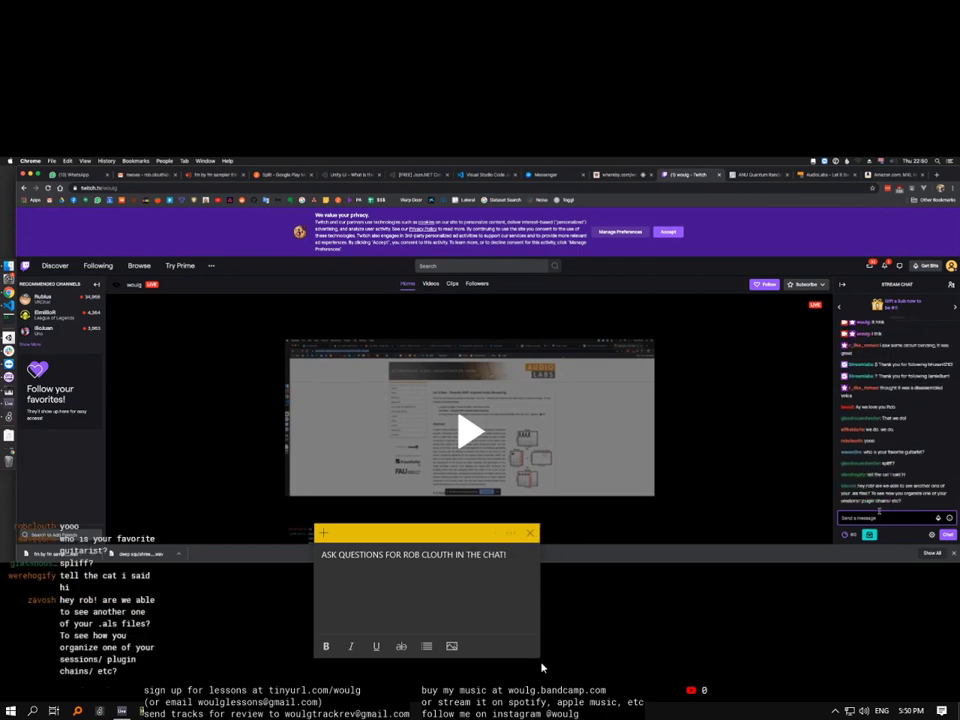
{"action": "left_click_drag", "start_coordinate": [540, 660], "coordinate": [559, 597]}
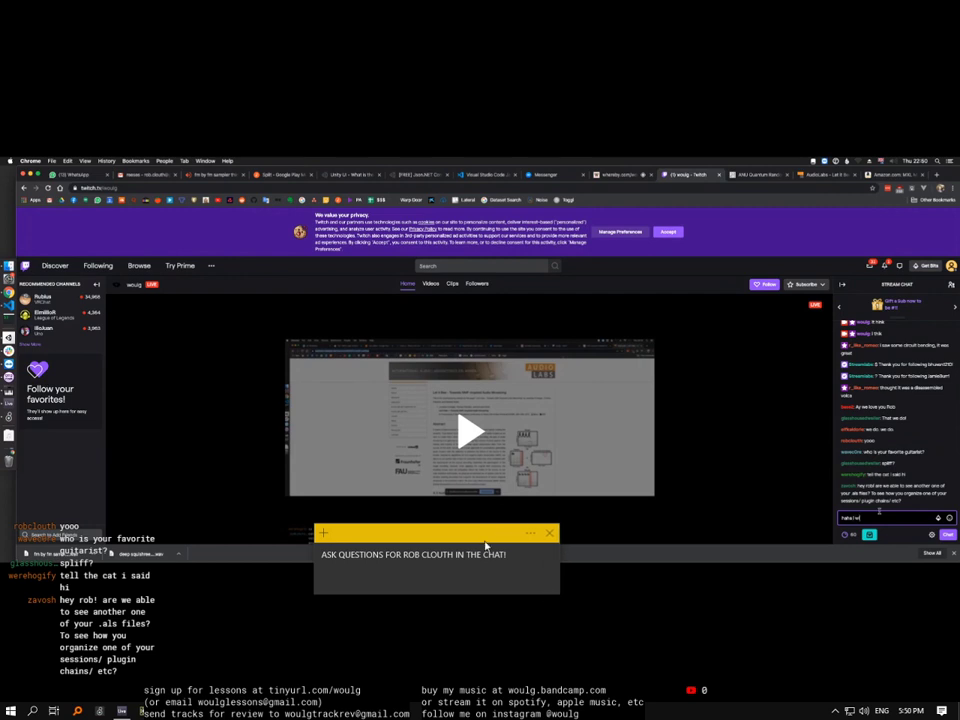
{"action": "left_click_drag", "start_coordinate": [477, 535], "coordinate": [527, 589]}
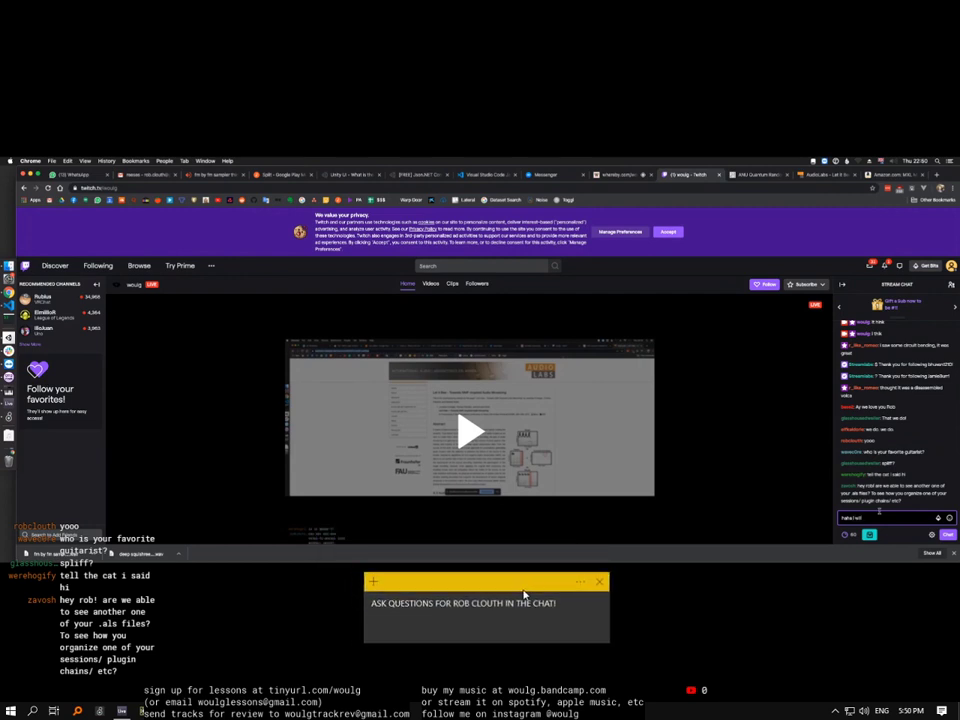
Step: Send the chat reply "haha i will", look in on the Whereby call and return to the Twitch chat
{"action": "key", "text": "Return"}
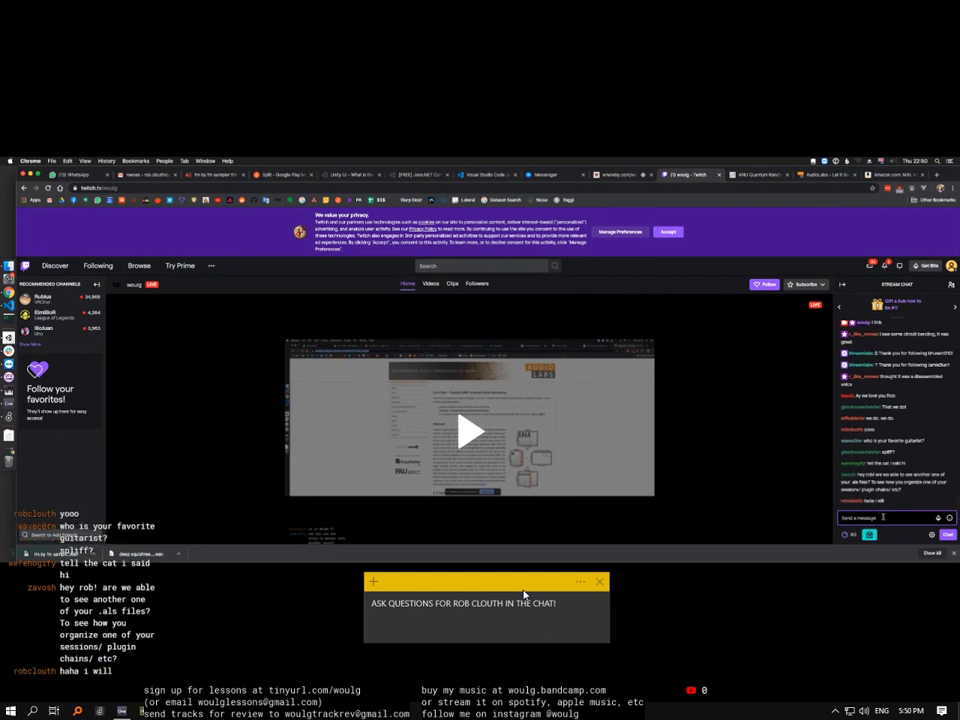
{"action": "key", "text": "super+Tab"}
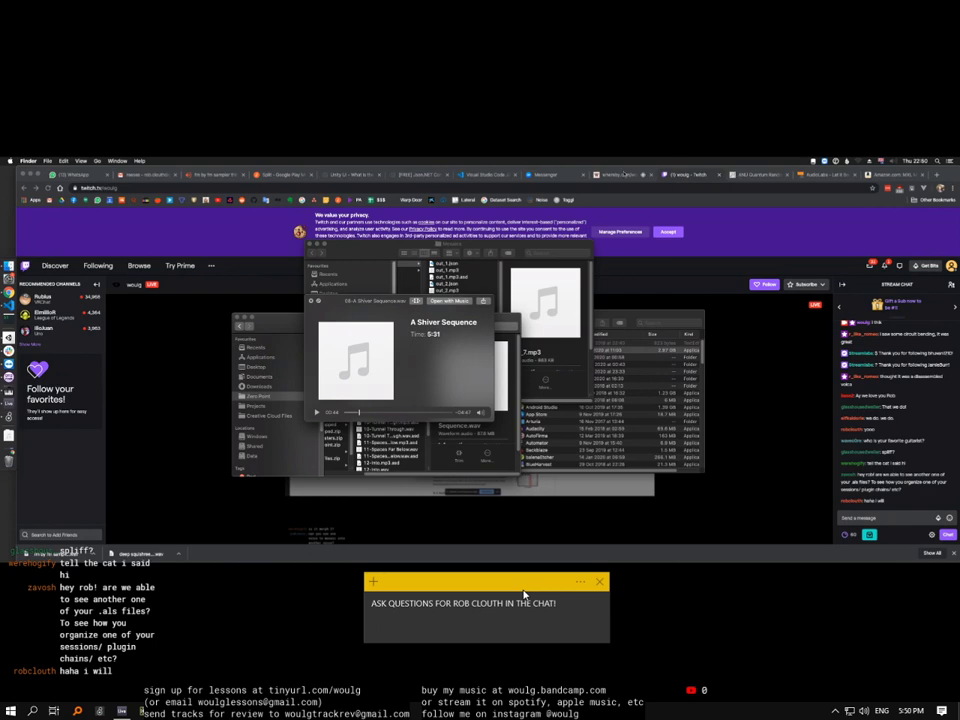
{"action": "key", "text": "super+Tab"}
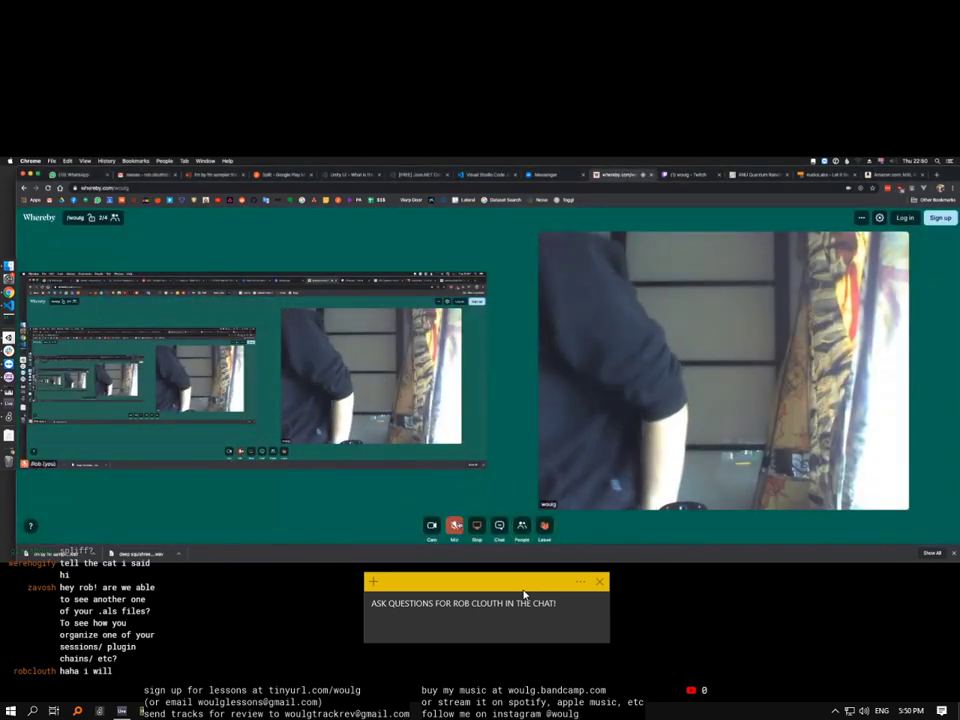
{"action": "key", "text": "ctrl+Tab"}
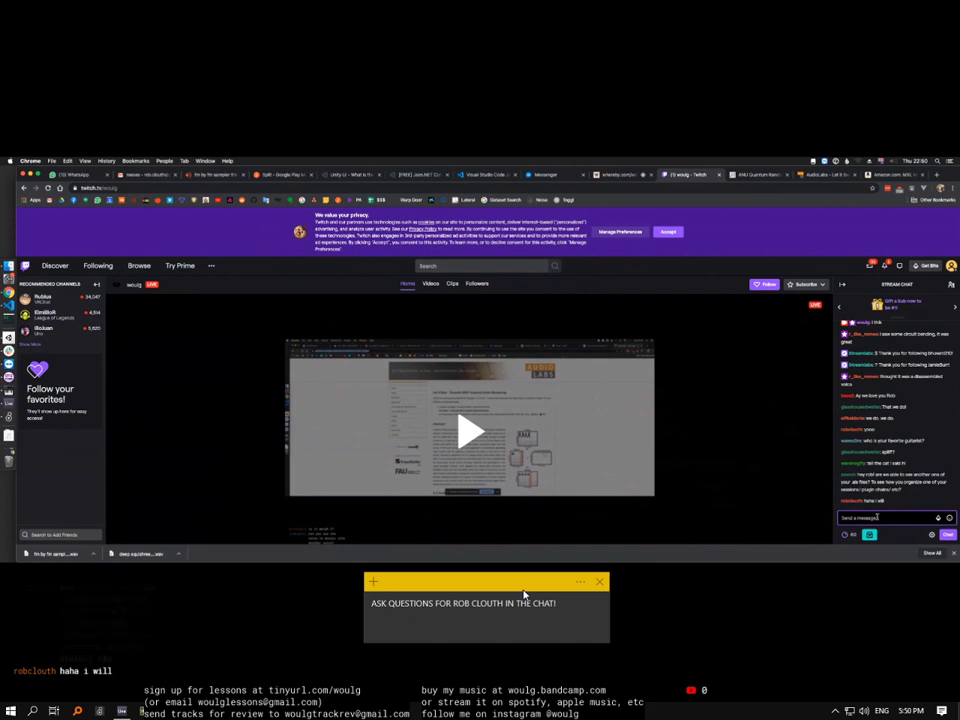
Step: Send the chat replies "yeah sure, i can show you a project file" and "oh hiiii!"
{"action": "type", "text": "yeah sure, i can show you a project file"}
{"action": "key", "text": "Return"}
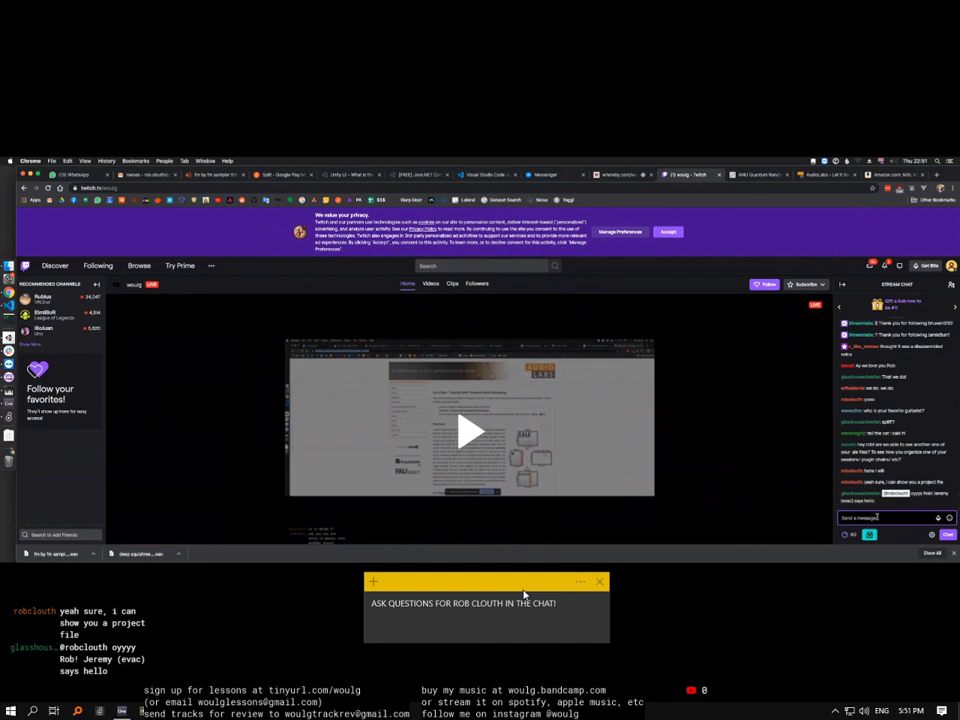
{"action": "type", "text": "oh"}
{"action": "type", "text": " ye"}
{"action": "key", "text": "Return"}
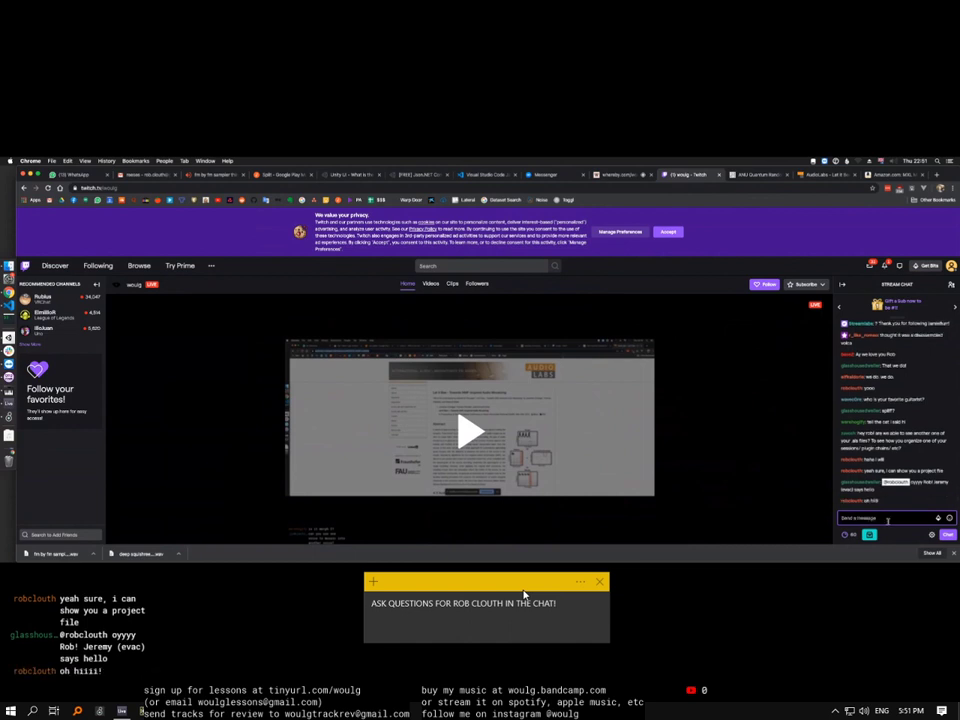
Step: Send the chat messages "the project files aren't much to look at" and "quite messy"
{"action": "type", "text": "wisin"}
{"action": "key", "text": "BackSpace"}
{"action": "key", "text": "BackSpace"}
{"action": "key", "text": "BackSpace"}
{"action": "key", "text": "BackSpace"}
{"action": "key", "text": "BackSpace"}
{"action": "type", "text": "the project files aren't much to look at"}
{"action": "key", "text": "Return"}
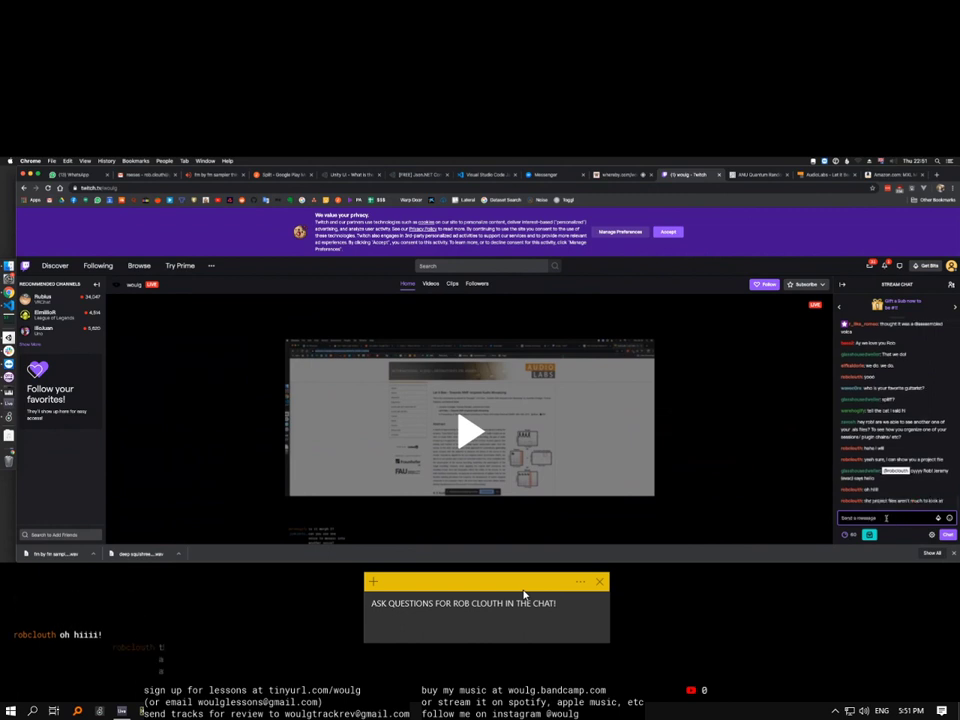
{"action": "type", "text": "quite messy"}
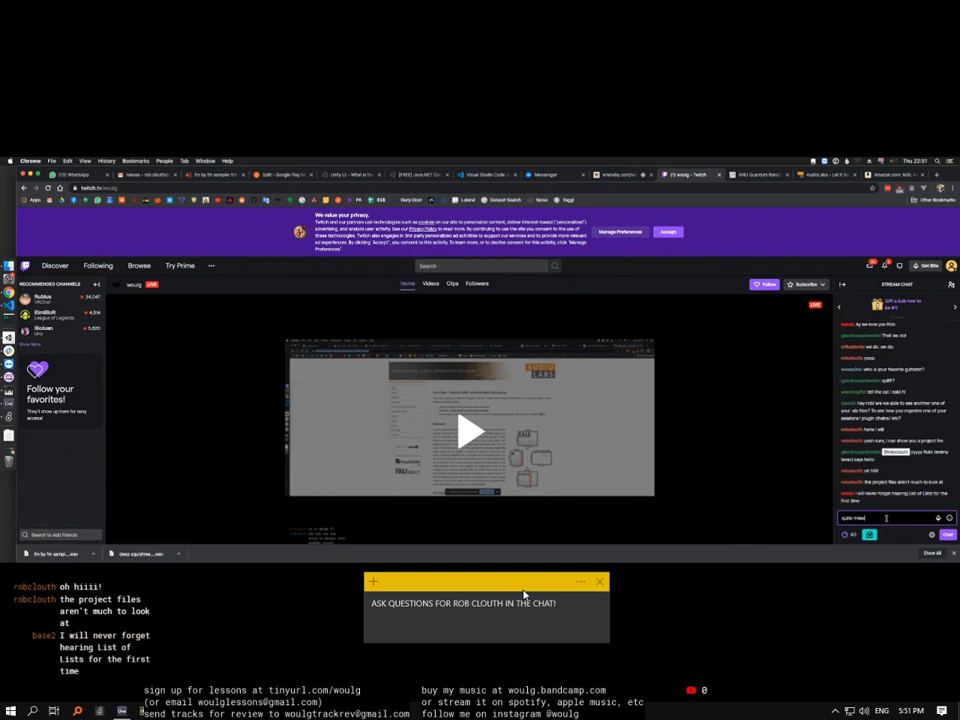
{"action": "key", "text": "Return"}
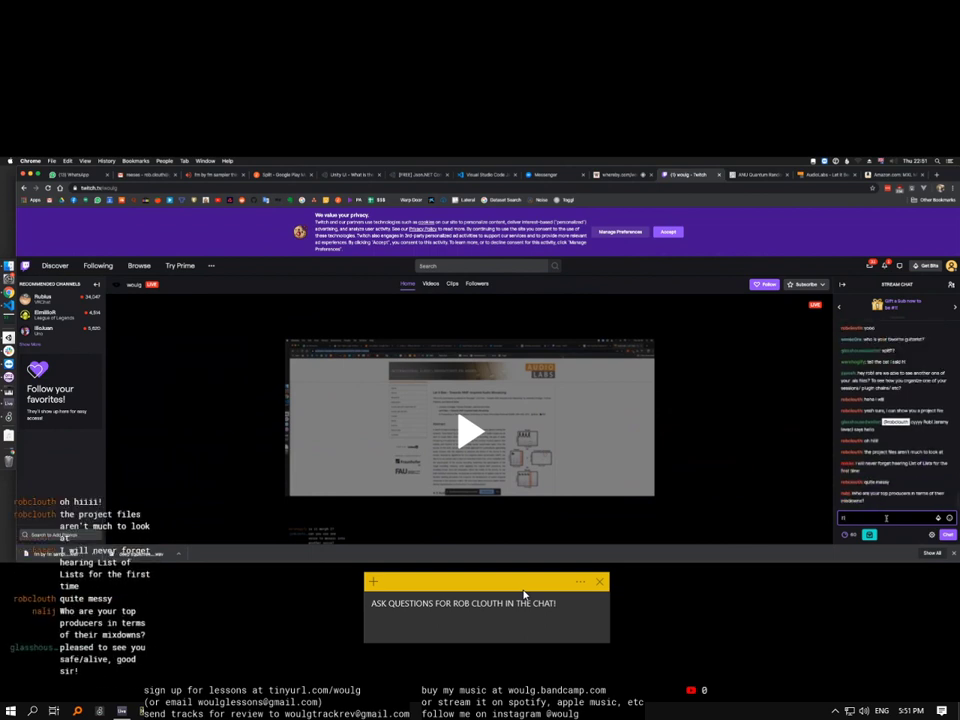
Step: Send the chat message "I'll show you Into"
{"action": "type", "text": "Hi"}
{"action": "type", "text": " show you this"}
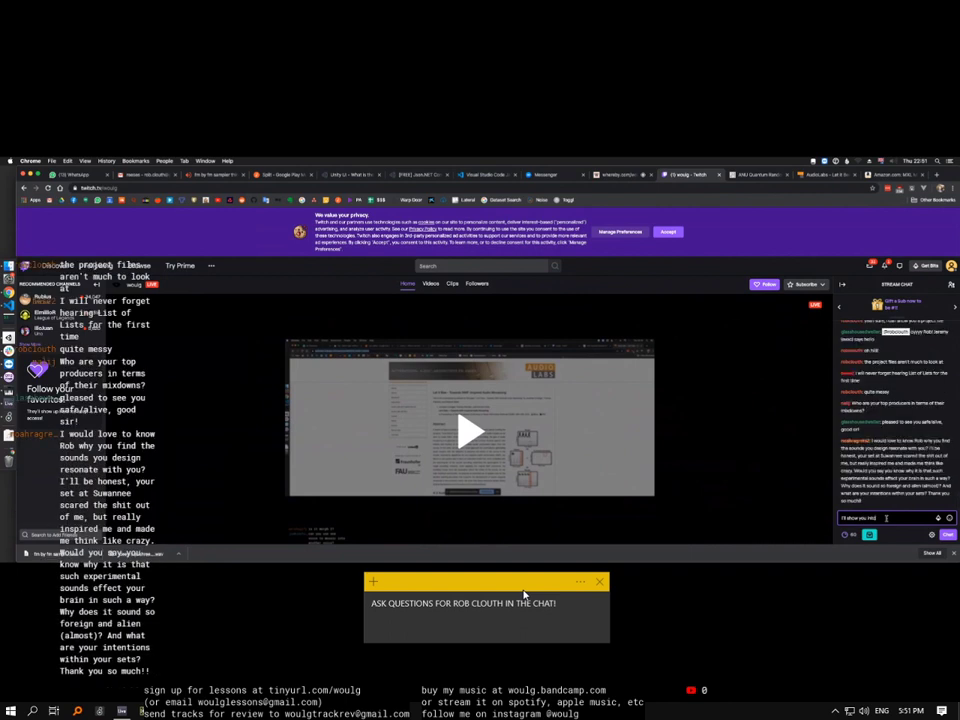
{"action": "key", "text": "Return"}
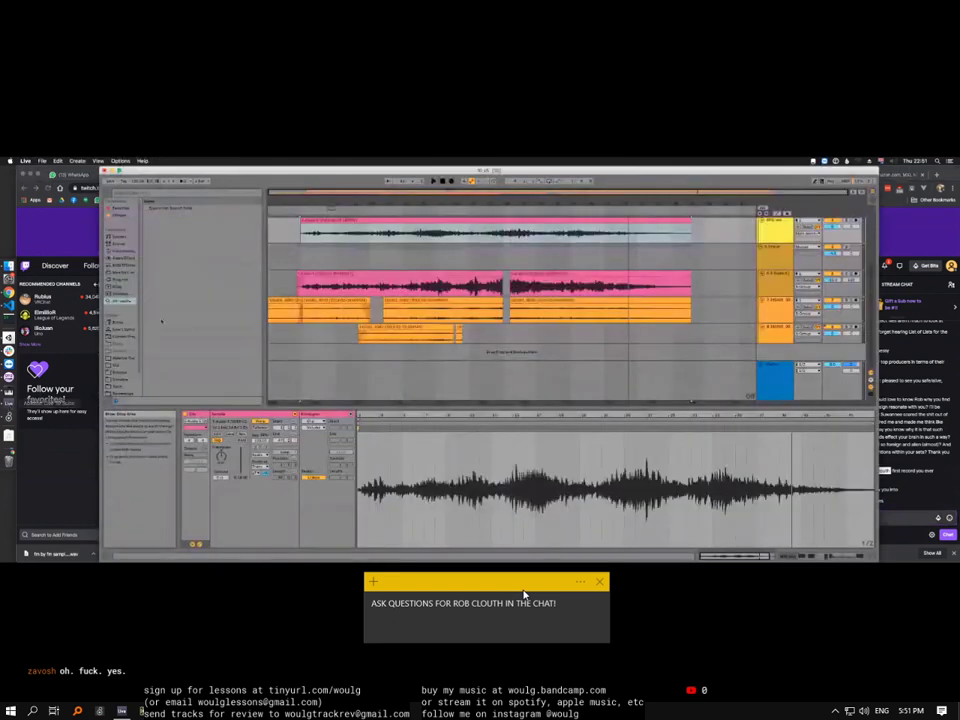
Step: In Ableton Live, open the last numbered version of the set in the 5 Project folder, discarding the changes to 10 v5
{"action": "left_click", "coordinate": [8, 302]}
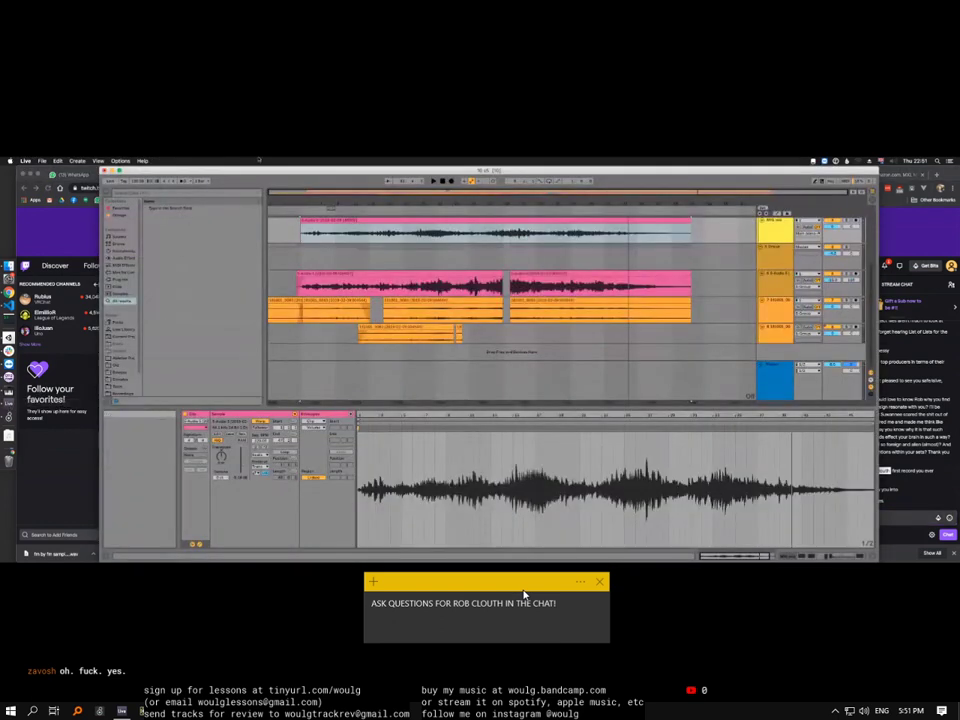
{"action": "left_click", "coordinate": [42, 161]}
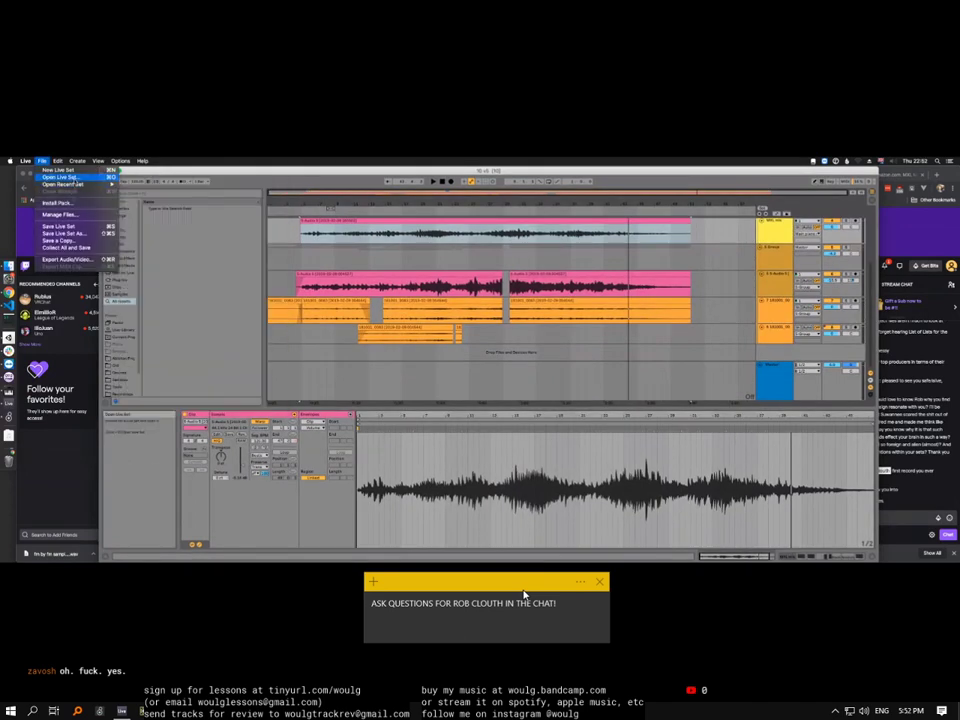
{"action": "left_click", "coordinate": [60, 177]}
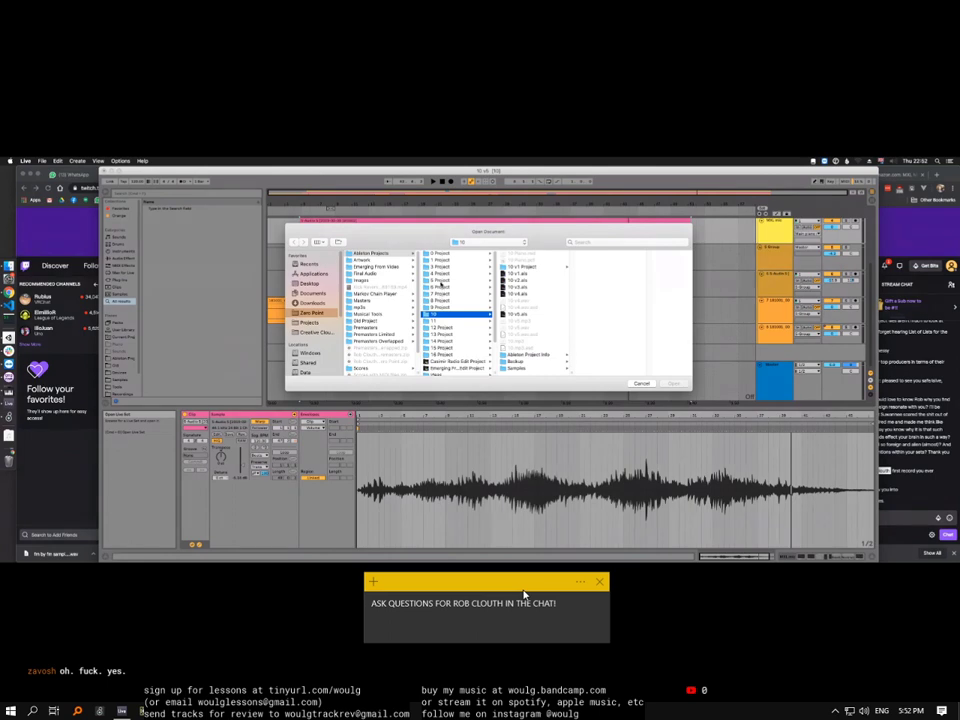
{"action": "left_click", "coordinate": [440, 280]}
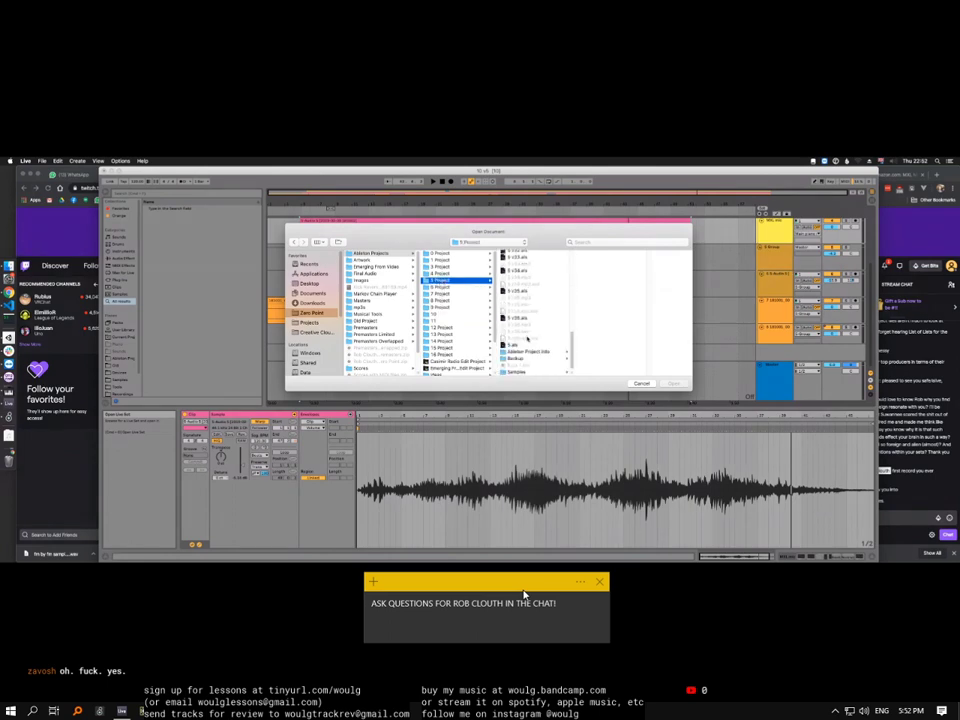
{"action": "left_click", "coordinate": [527, 318]}
{"action": "left_click", "coordinate": [676, 384]}
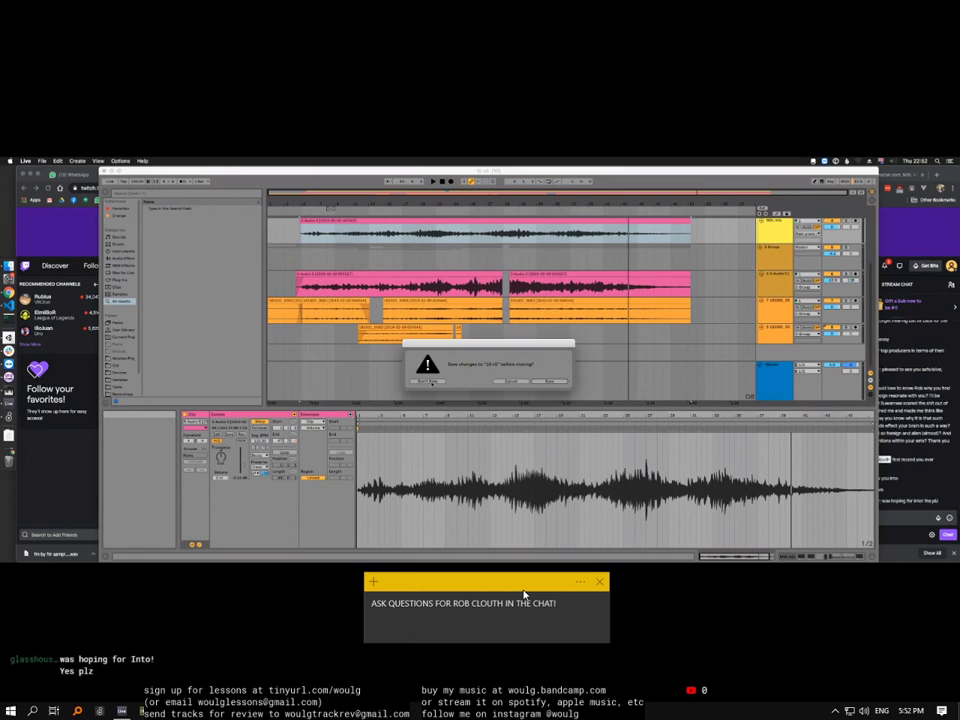
{"action": "left_click", "coordinate": [432, 383]}
Step: Switch to the Twitch page in Chrome and send the chat message "first record was version 2.0 by garbage..."
{"action": "key", "text": "super+Tab"}
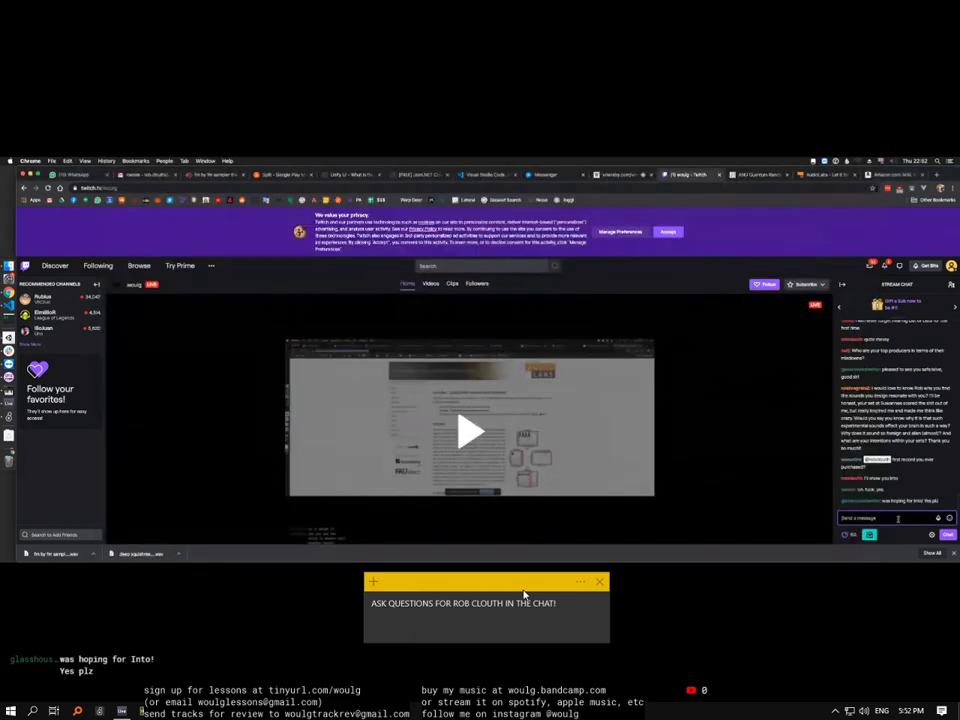
{"action": "type", "text": "hi"}
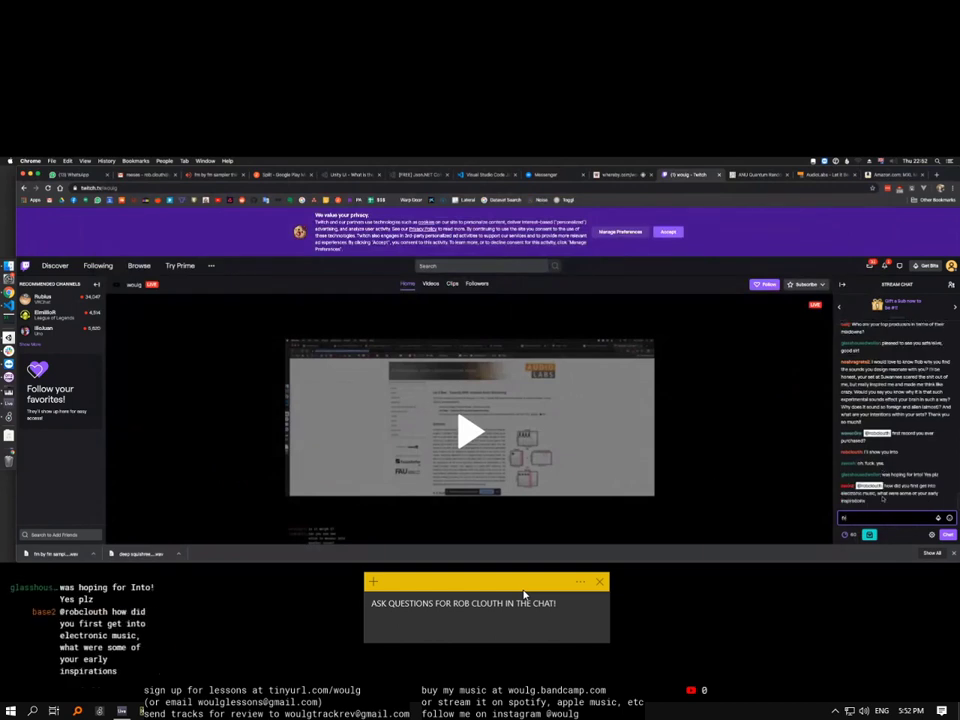
{"action": "type", "text": "rst record was"}
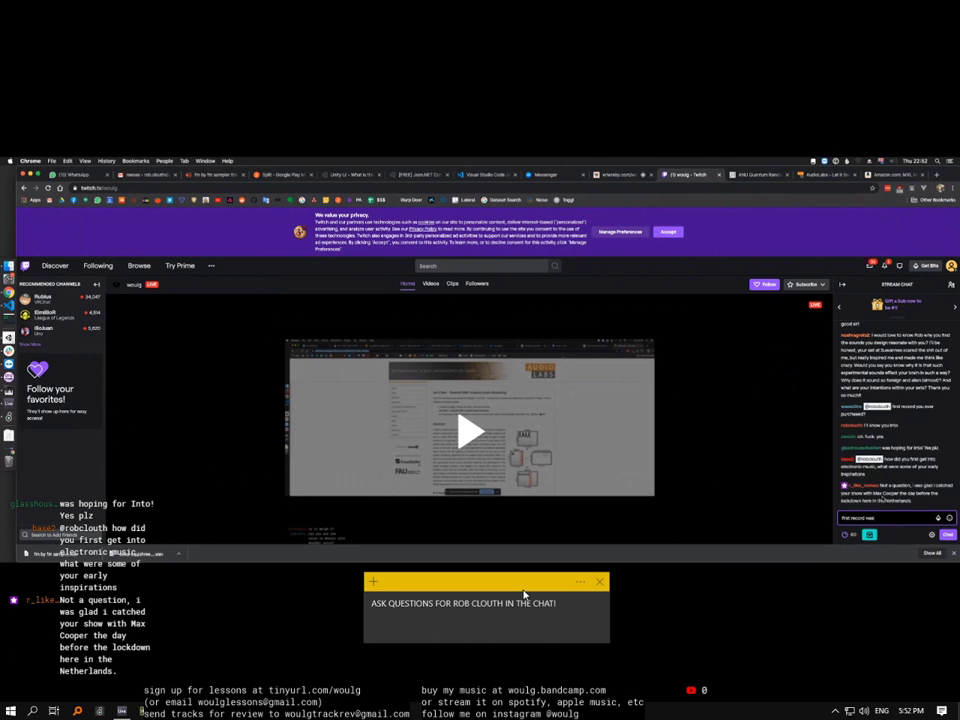
{"action": "type", "text": " version 2.0 by ge"}
{"action": "key", "text": "Return"}
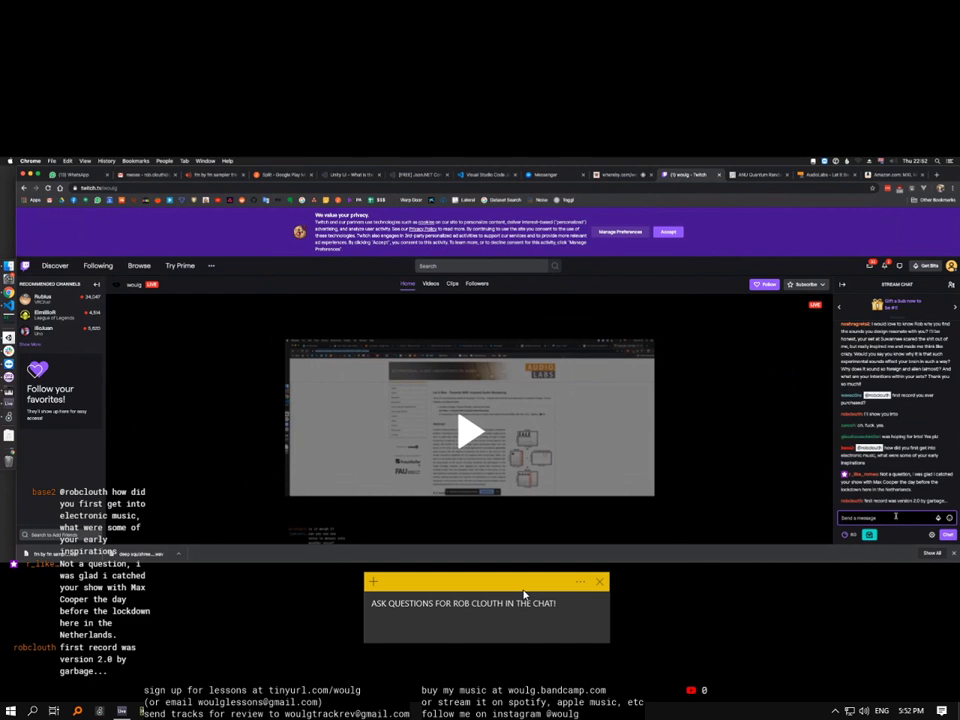
Step: Send the chat messages "actually a cassette" and "in barcelona yeah"
{"action": "type", "text": "actually a cassette"}
{"action": "key", "text": "Return"}
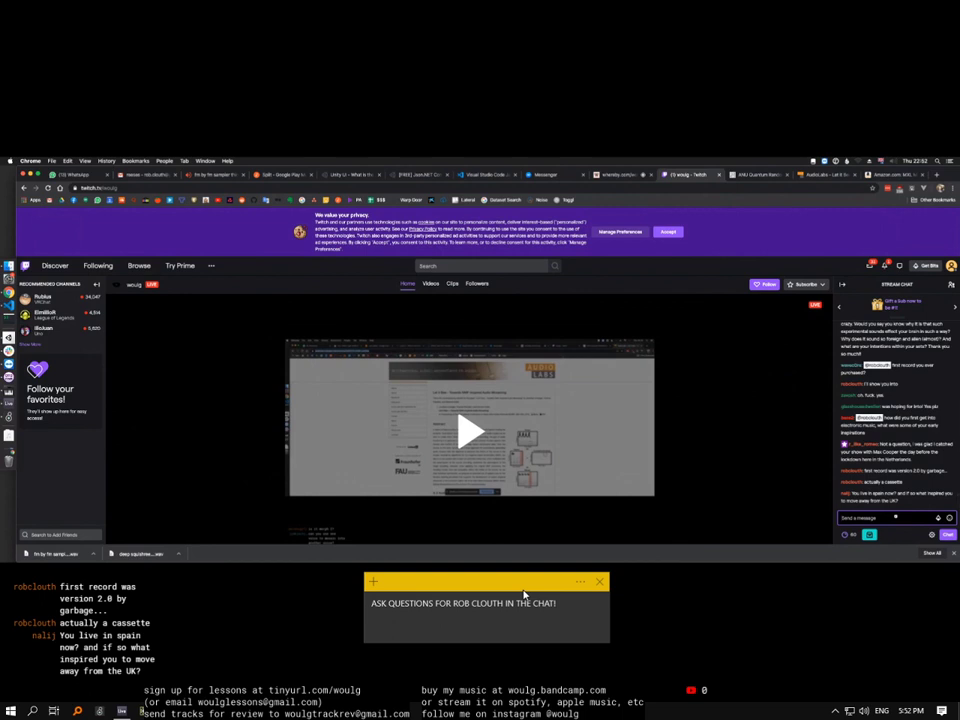
{"action": "type", "text": "in barcelona"}
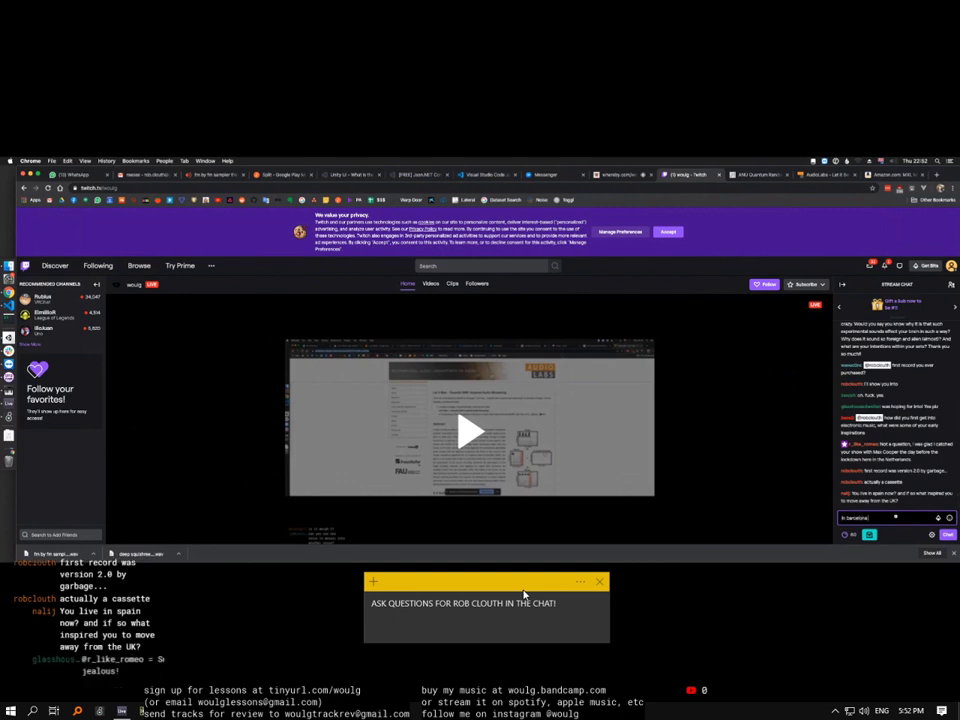
{"action": "type", "text": " yeah"}
{"action": "key", "text": "Return"}
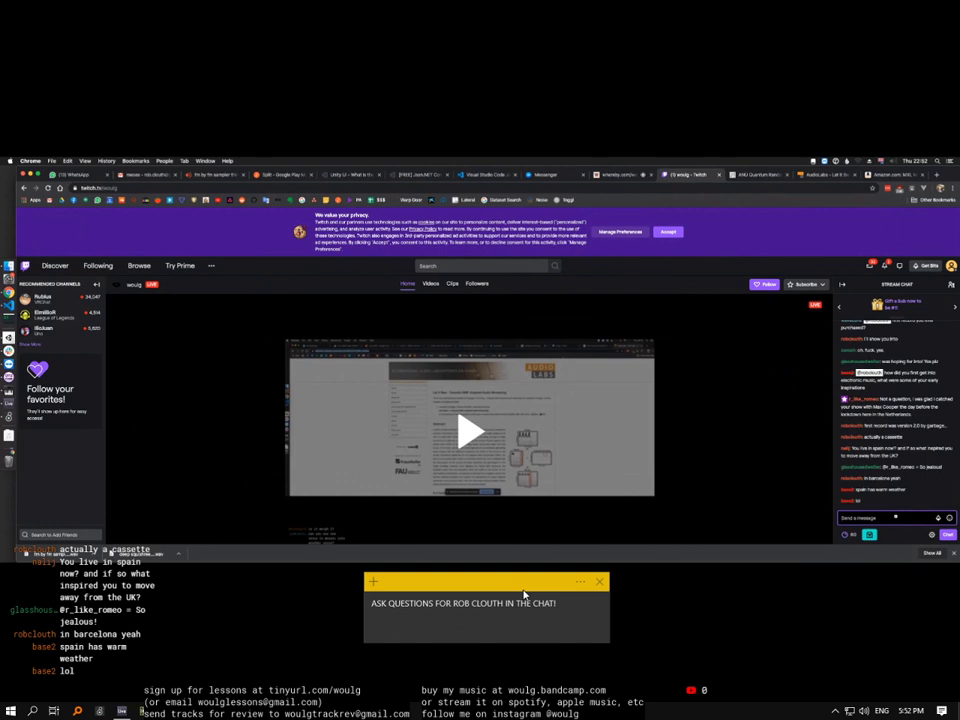
{"action": "type", "text": "s"}
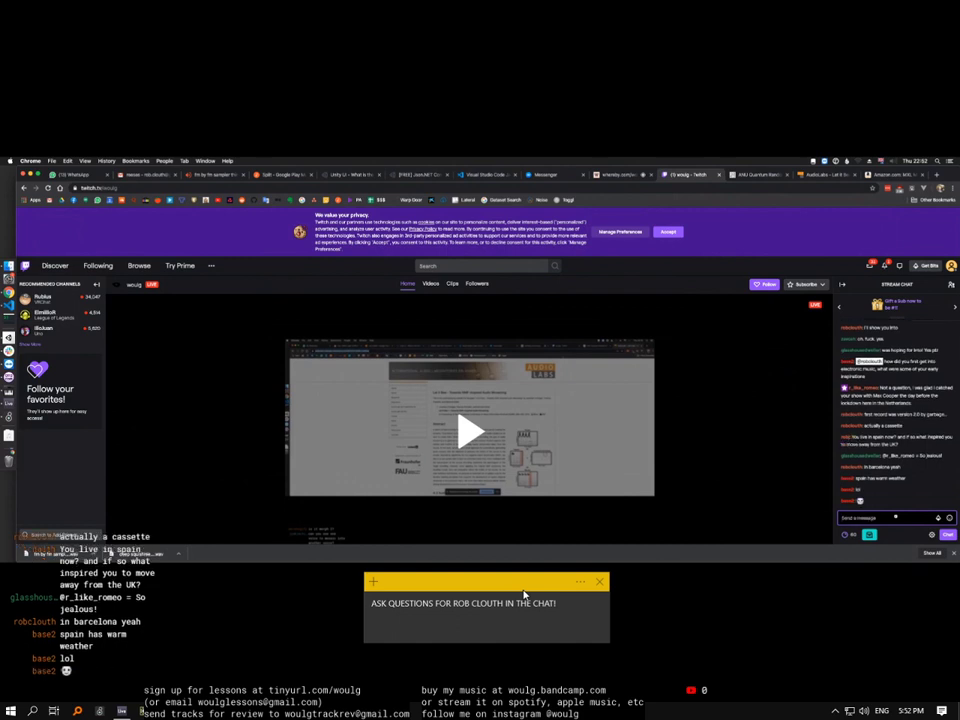
{"action": "type", "text": " just wanted"}
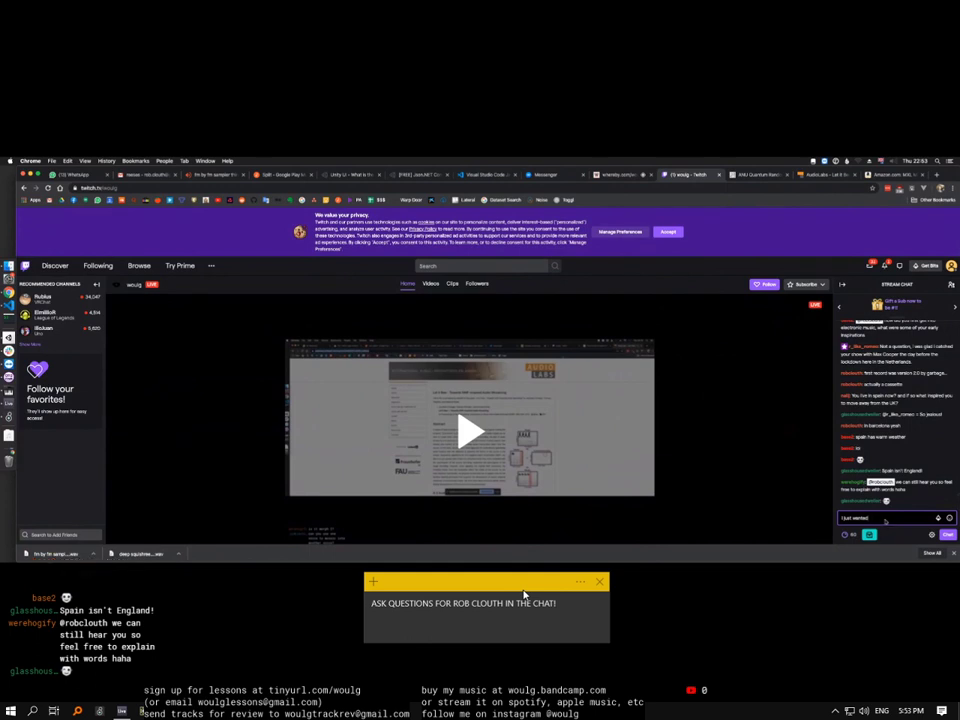
{"action": "key", "text": "BackSpace"}
{"action": "key", "text": "BackSpace"}
{"action": "key", "text": "BackSpace"}
{"action": "key", "text": "BackSpace"}
{"action": "key", "text": "BackSpace"}
{"action": "key", "text": "BackSpace"}
{"action": "key", "text": "BackSpace"}
{"action": "key", "text": "BackSpace"}
{"action": "key", "text": "BackSpace"}
{"action": "key", "text": "BackSpace"}
{"action": "key", "text": "BackSpace"}
{"action": "key", "text": "BackSpace"}
{"action": "key", "text": "BackSpace"}
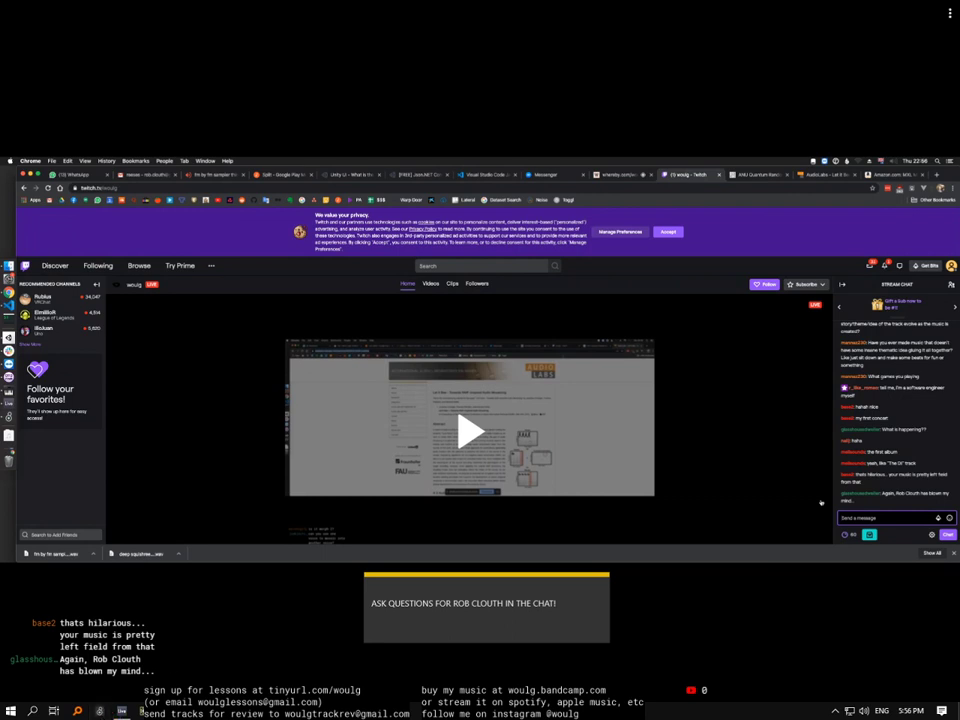
Step: Exit the full-screen view of the guest's shared screen in Whereby and bring the untitled Ableton Live set to the front
{"action": "left_click", "coordinate": [949, 20]}
{"action": "left_click", "coordinate": [916, 99]}
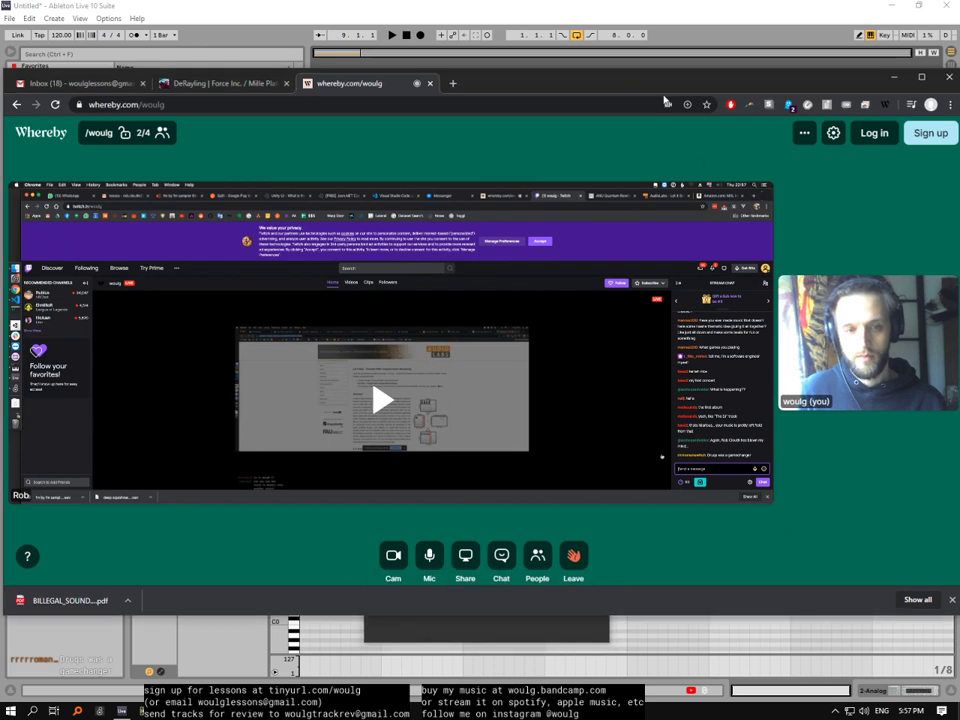
{"action": "left_click_drag", "start_coordinate": [656, 88], "coordinate": [676, 77]}
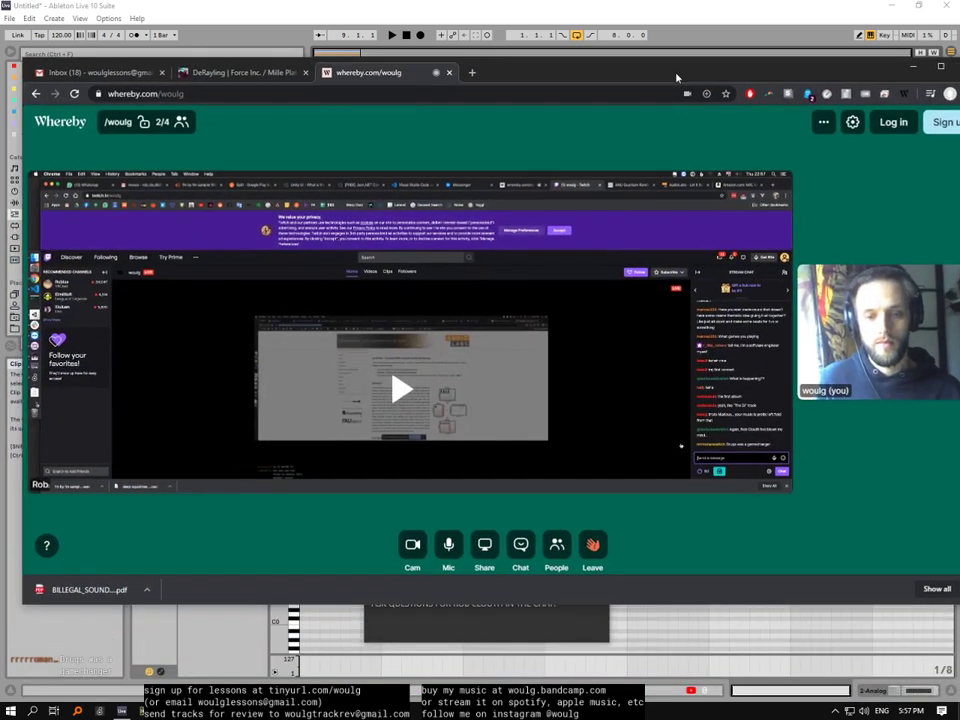
{"action": "left_click", "coordinate": [671, 15]}
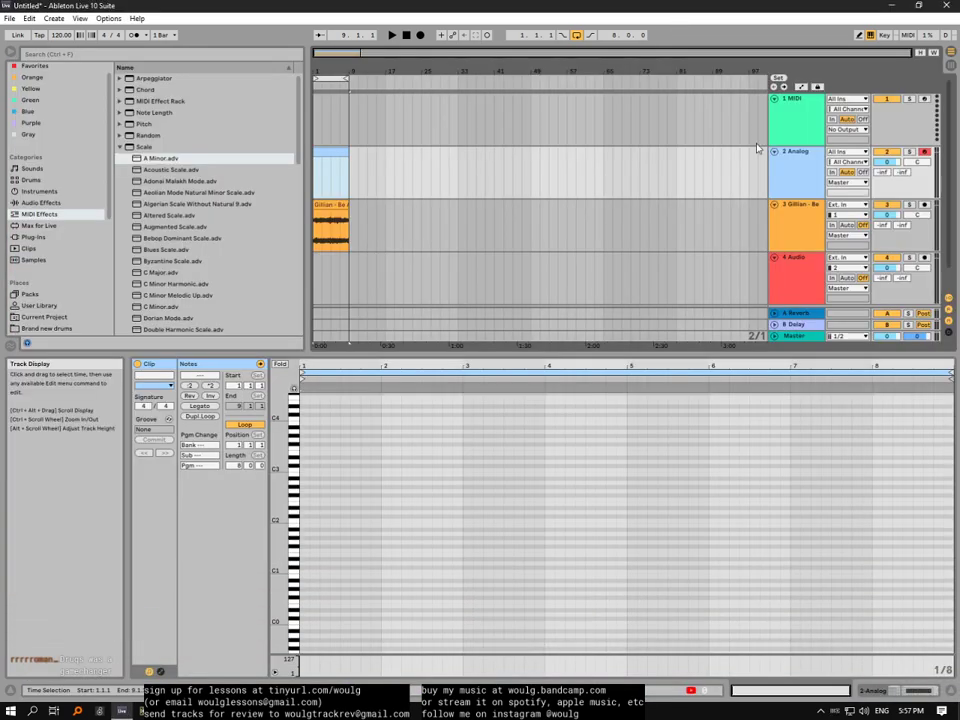
Step: Add an empty Max MIDI Effect to the 1 MIDI track, and open and close its Max editor window
{"action": "left_click", "coordinate": [33, 237]}
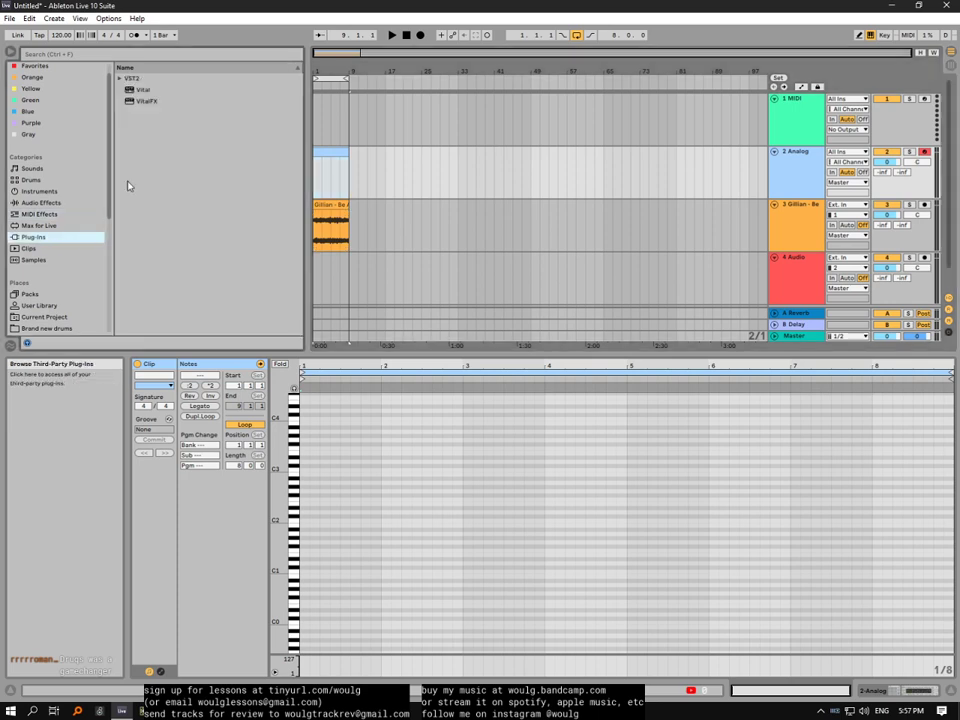
{"action": "left_click", "coordinate": [40, 225]}
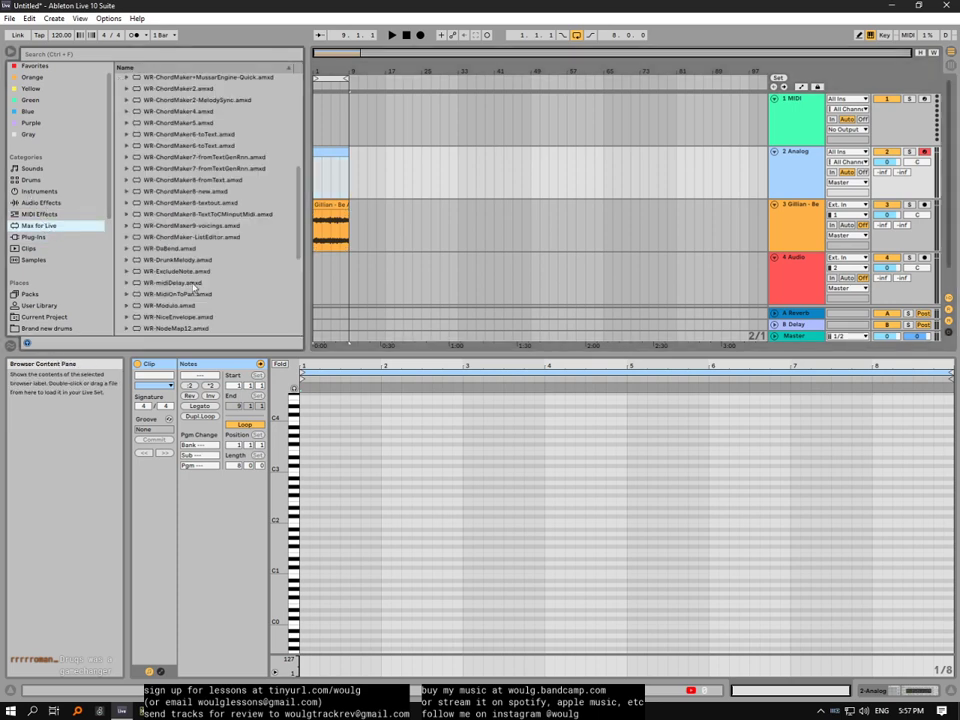
{"action": "scroll", "coordinate": [193, 287], "scroll_direction": "up", "scroll_amount": 8}
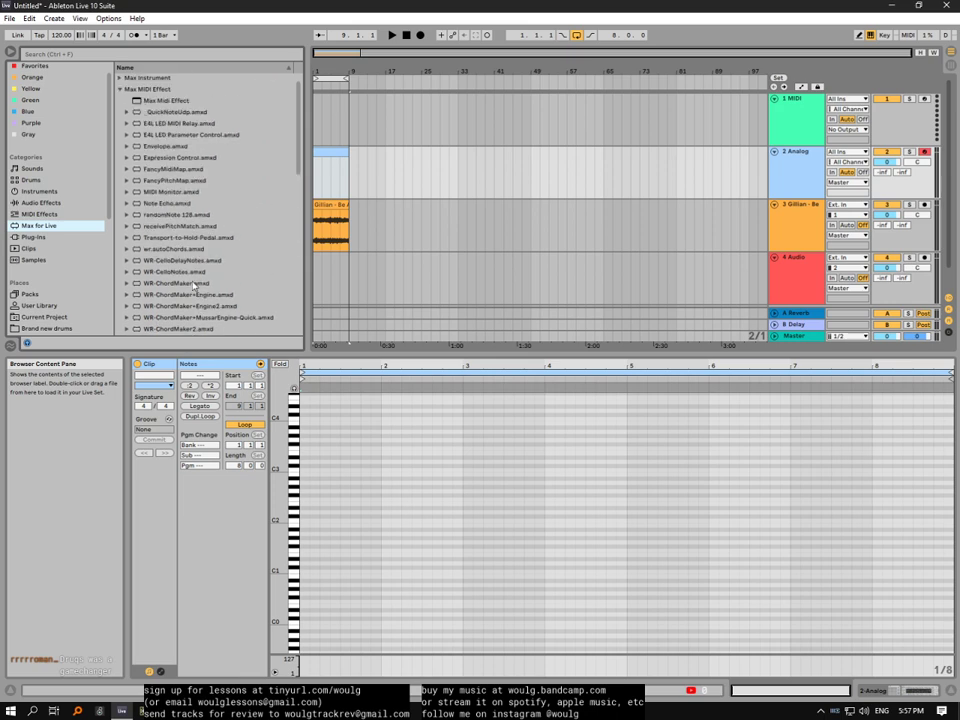
{"action": "scroll", "coordinate": [113, 90], "scroll_direction": "up", "scroll_amount": 1}
{"action": "left_click", "coordinate": [130, 112]}
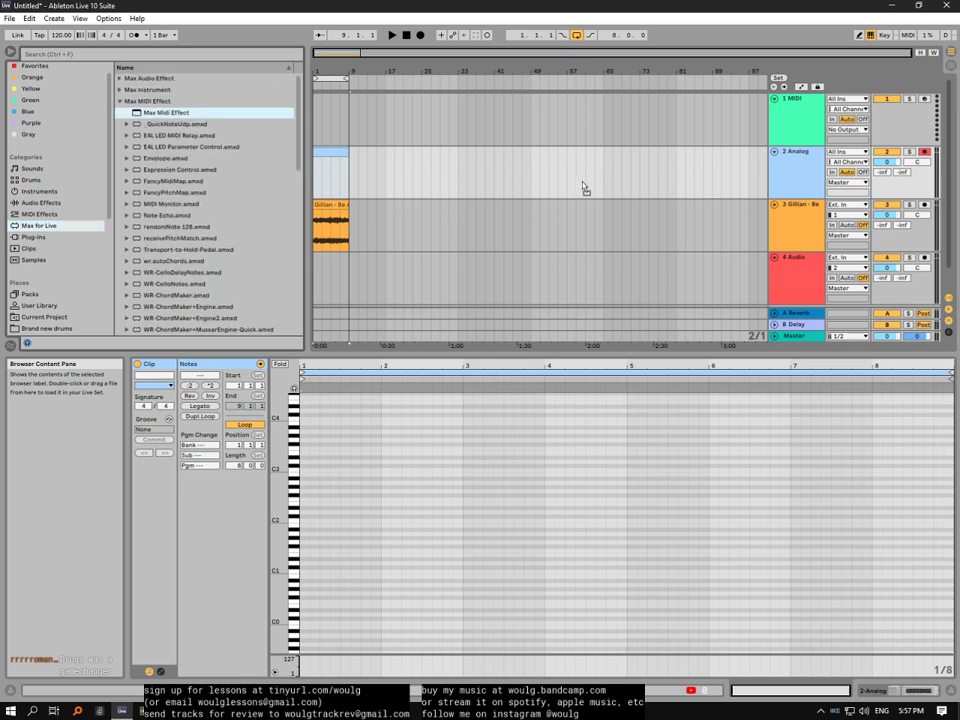
{"action": "left_click_drag", "start_coordinate": [585, 188], "coordinate": [580, 108]}
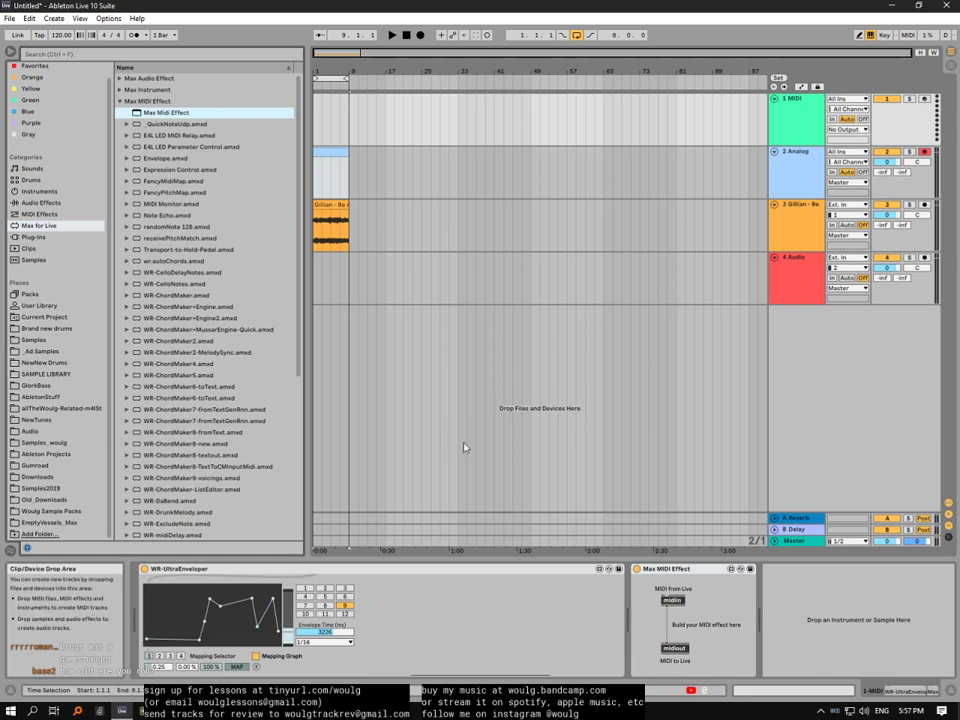
{"action": "left_click", "coordinate": [730, 568]}
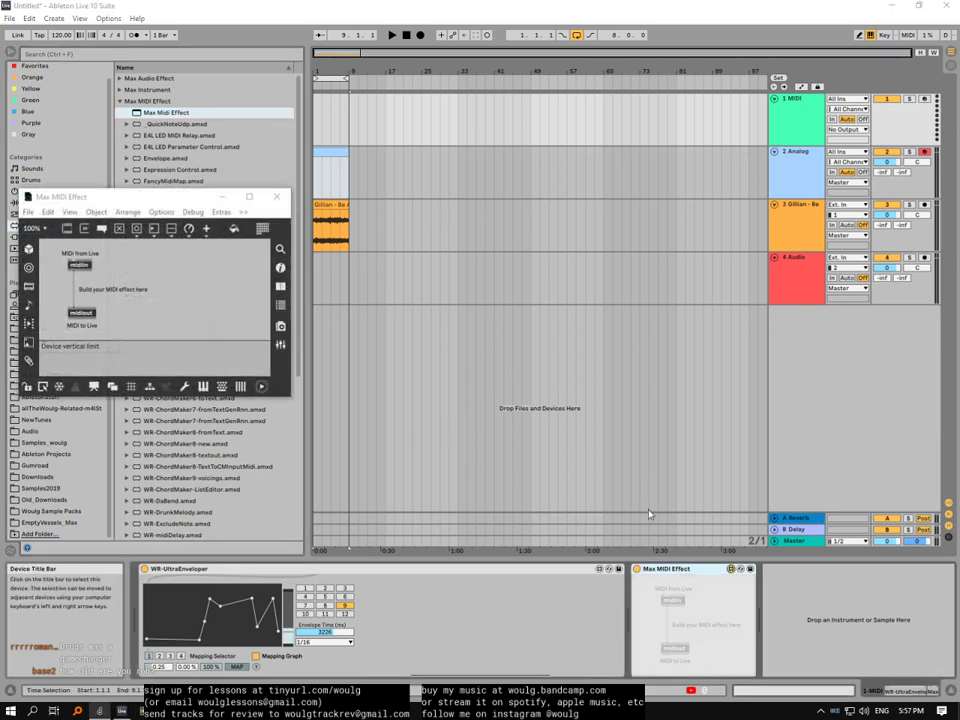
{"action": "left_click", "coordinate": [276, 196]}
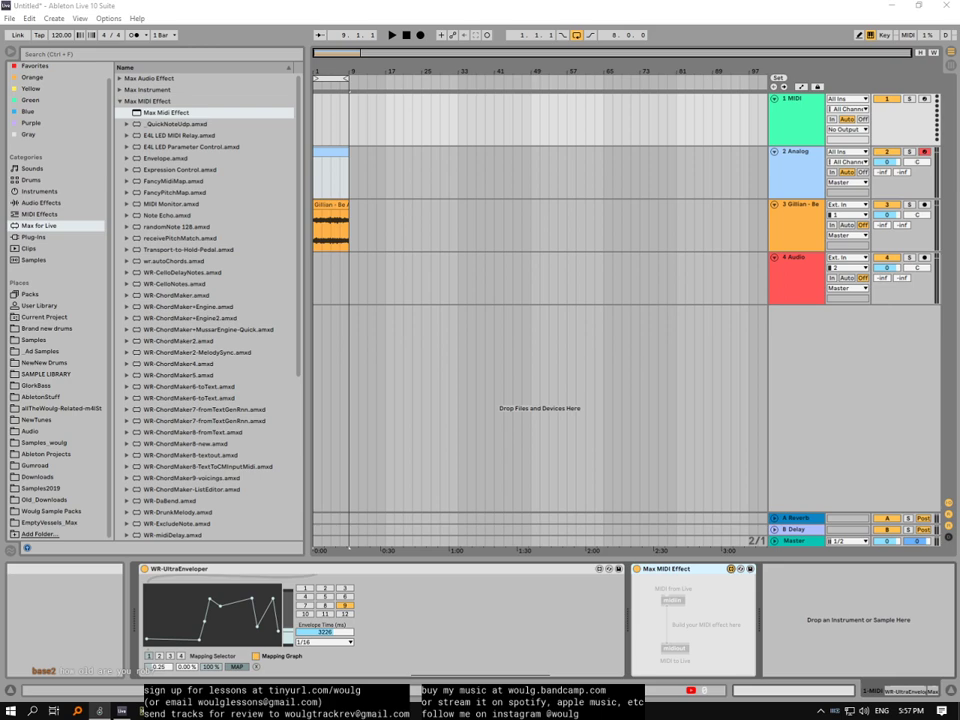
Step: Return to the Whereby call in Chrome and show the guest's shared screen in full screen
{"action": "mouse_move", "coordinate": [77, 711]}
{"action": "left_click", "coordinate": [96, 640]}
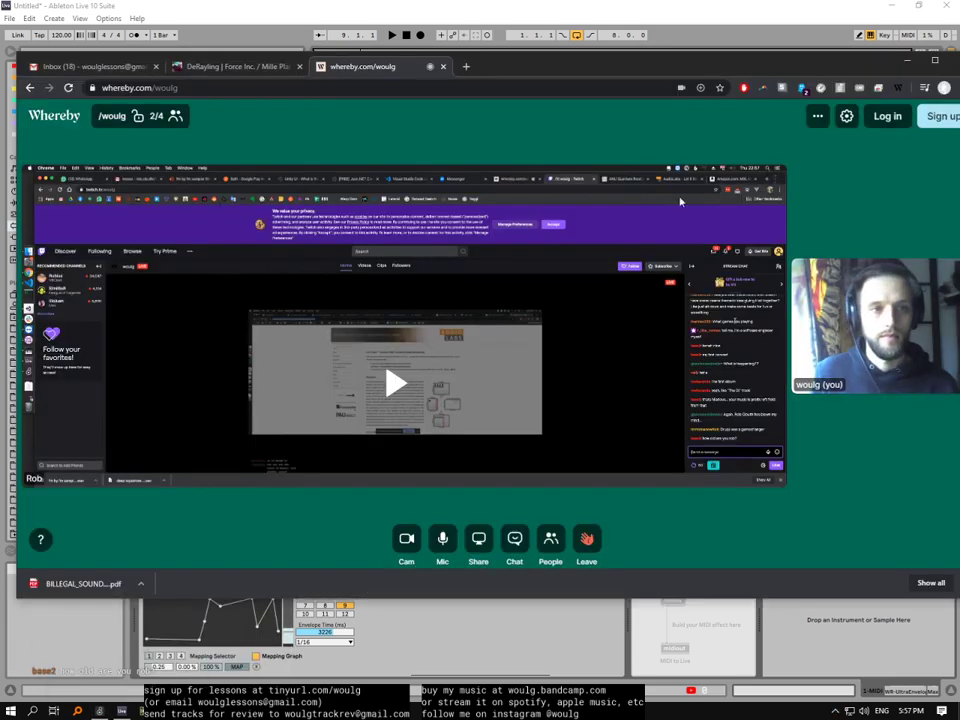
{"action": "left_click", "coordinate": [773, 182]}
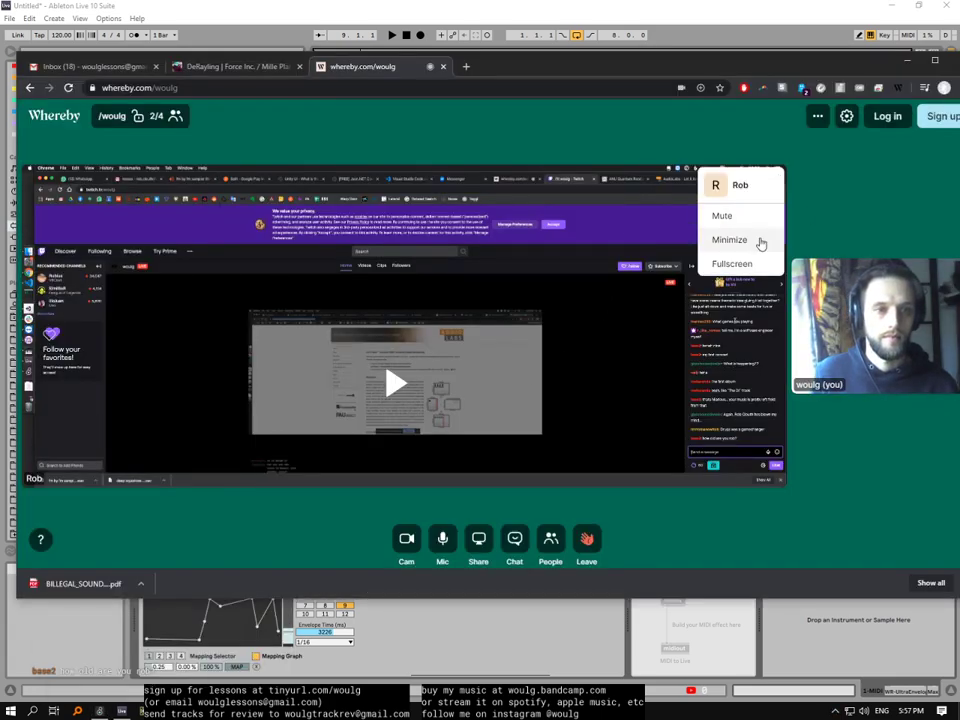
{"action": "left_click", "coordinate": [745, 264]}
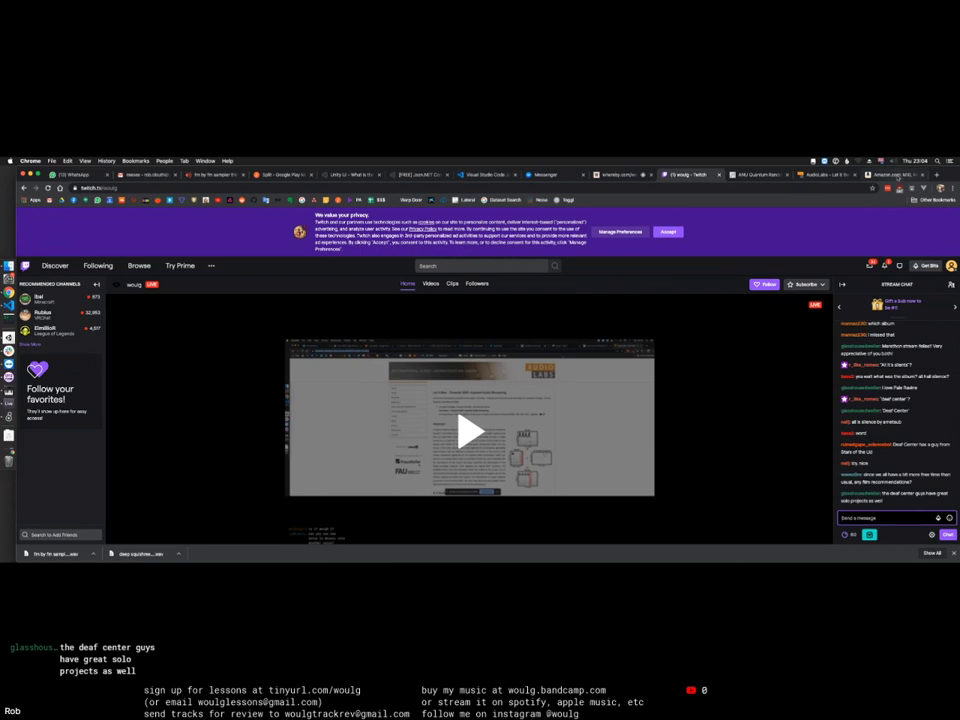
Step: Search Google for "symbol" in the browser tab showing the Amazon microphone page
{"action": "left_click", "coordinate": [898, 175]}
{"action": "left_click", "coordinate": [771, 187]}
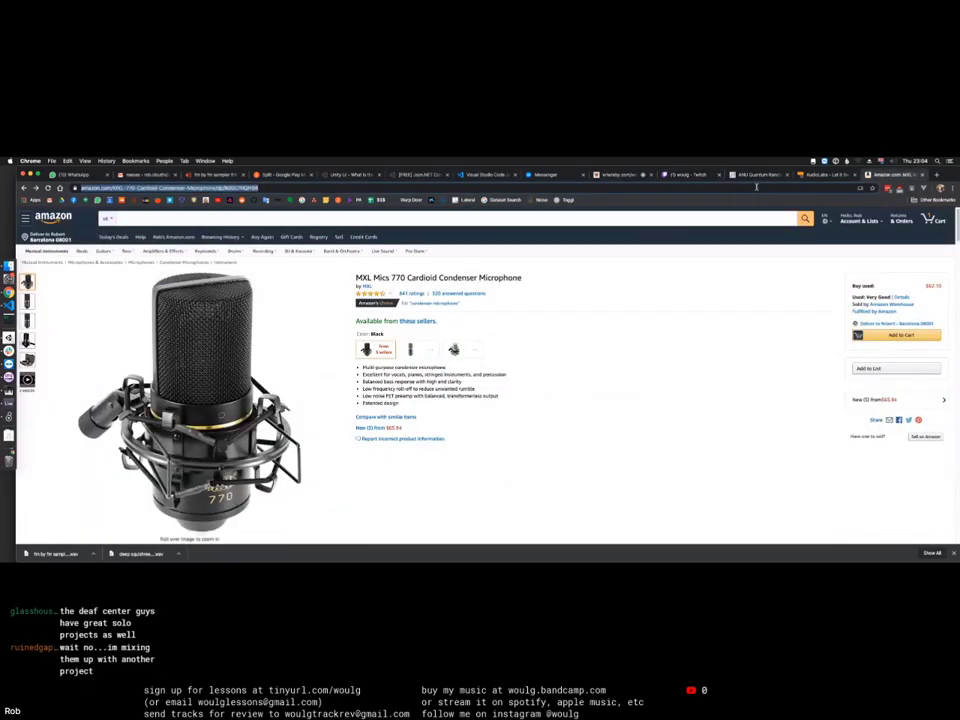
{"action": "type", "text": "symbol"}
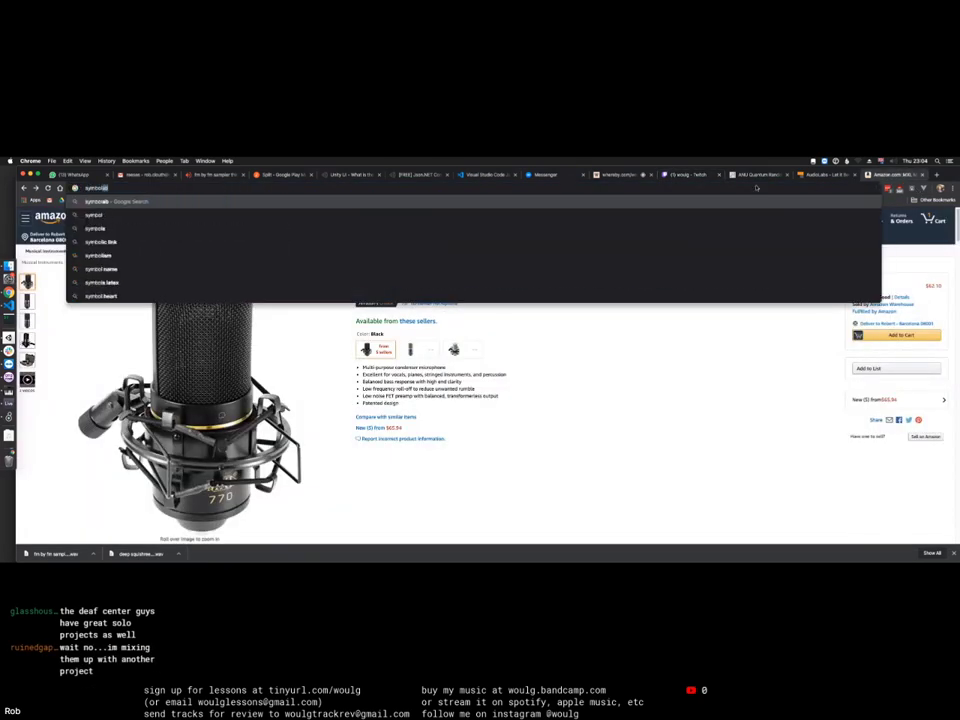
{"action": "key", "text": "Return"}
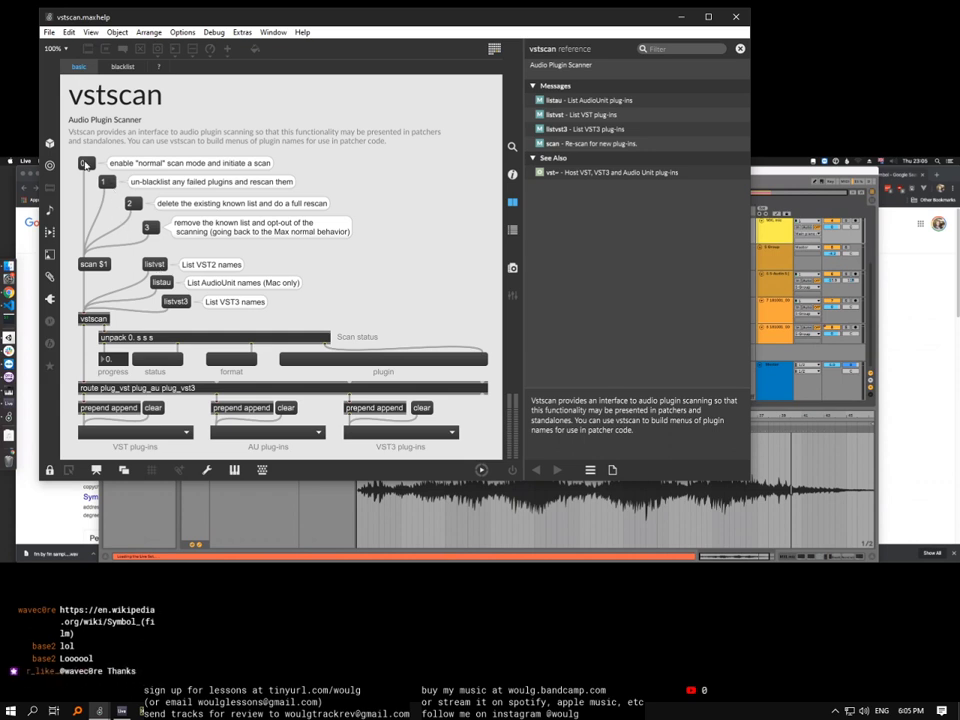
Step: In Max's vstscan help patch, delete the known plug-in list with a full rescan, and return to the Twitch stream page in Chrome
{"action": "left_click", "coordinate": [126, 203]}
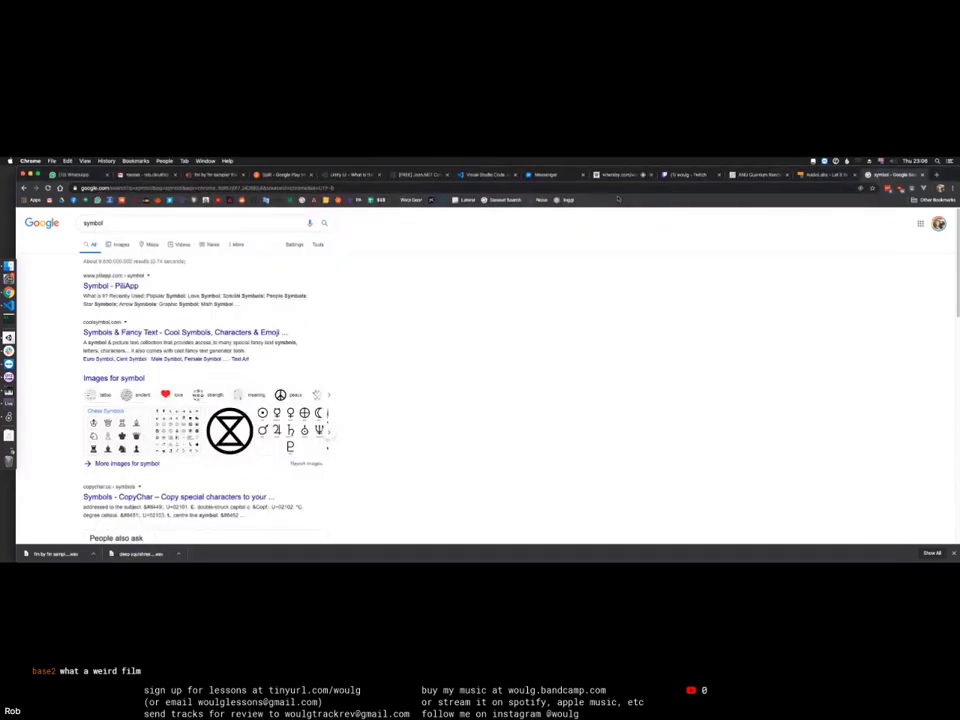
{"action": "left_click", "coordinate": [694, 176]}
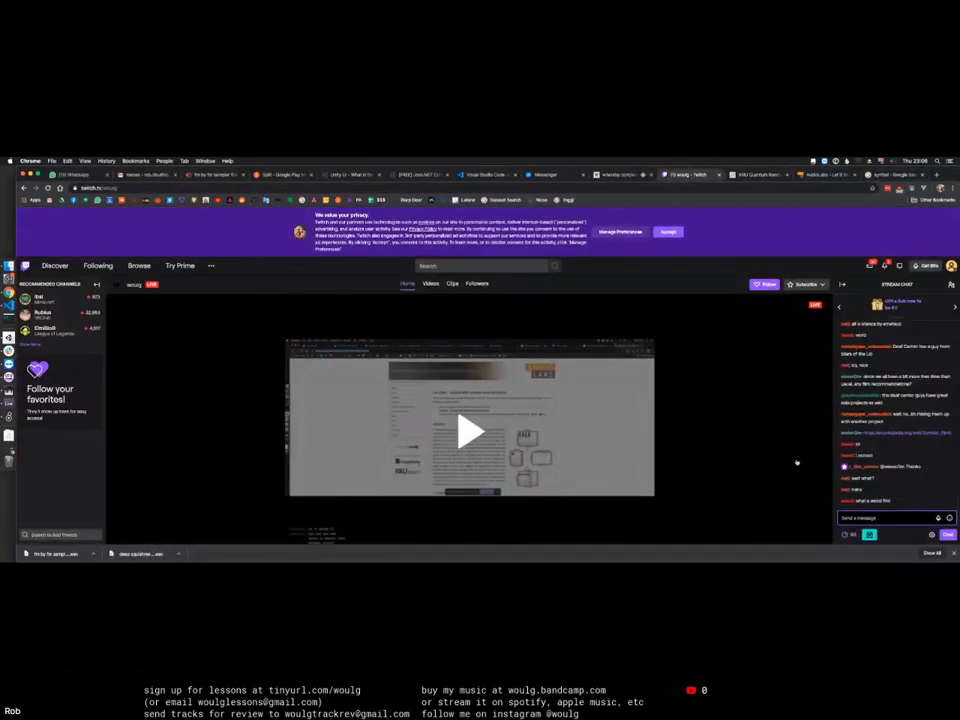